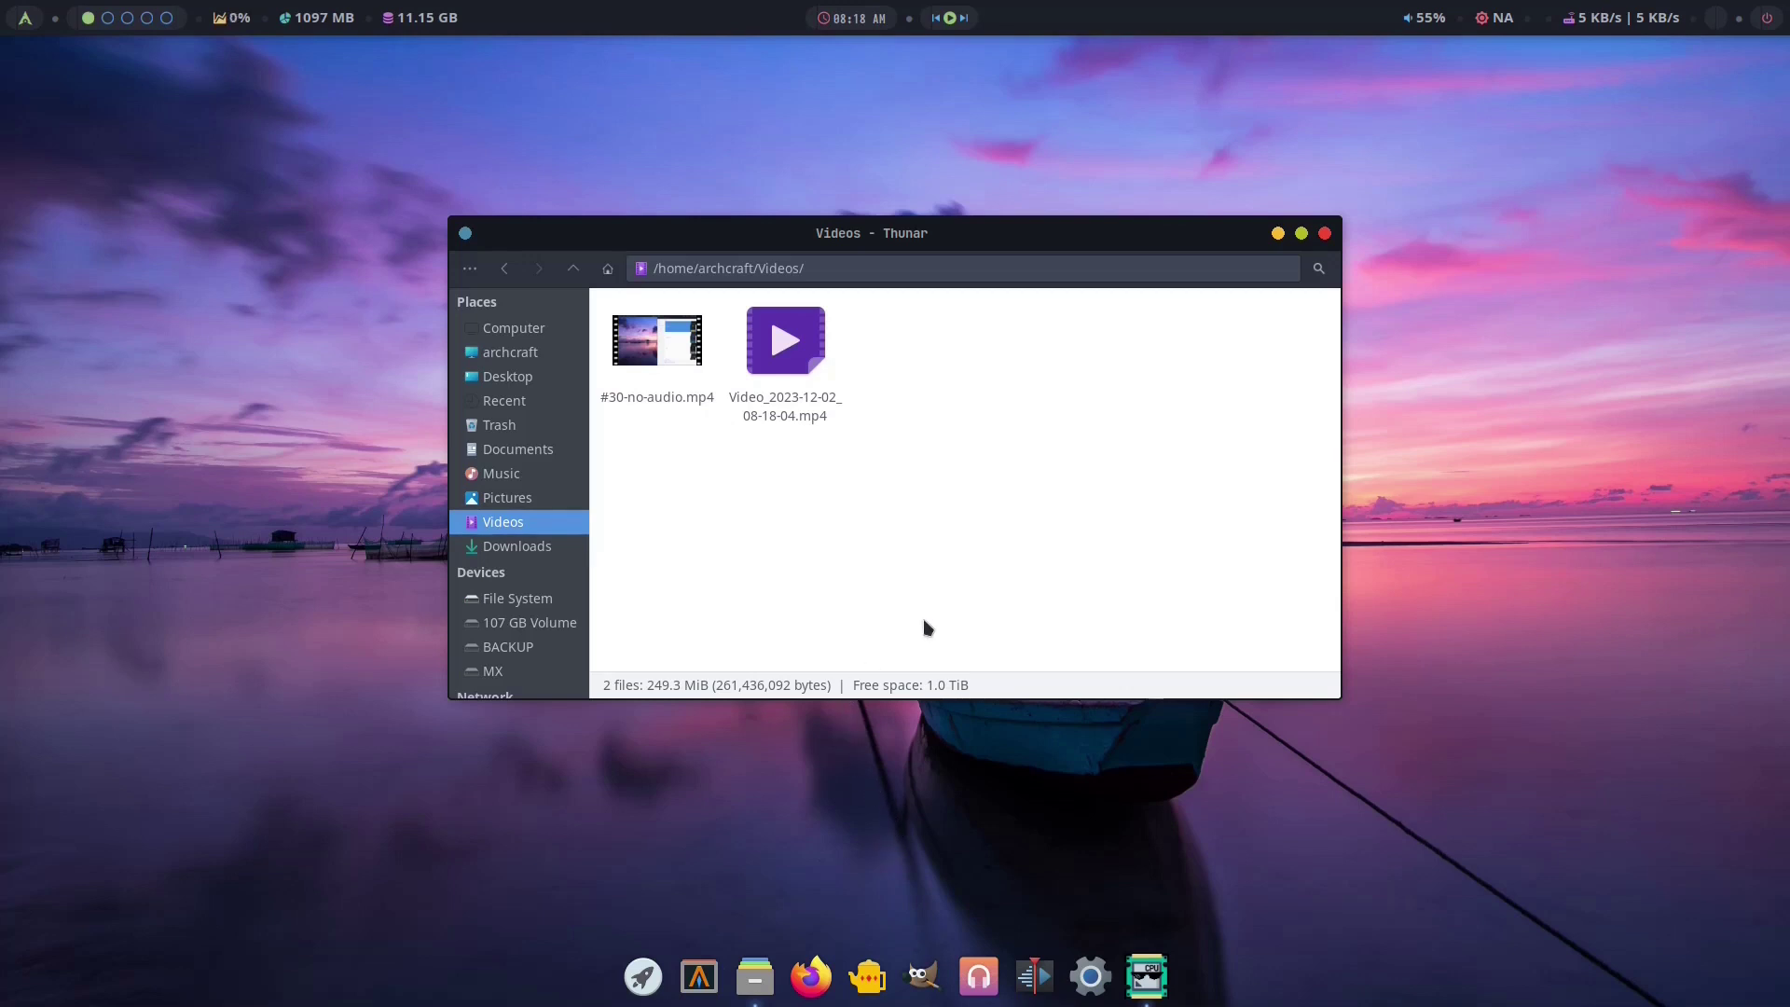
Select the #30-no-audio.mp4 video and view its actions without choosing one.
{"action": "left_click", "coordinate": [678, 353]}
{"action": "right_click", "coordinate": [678, 352]}
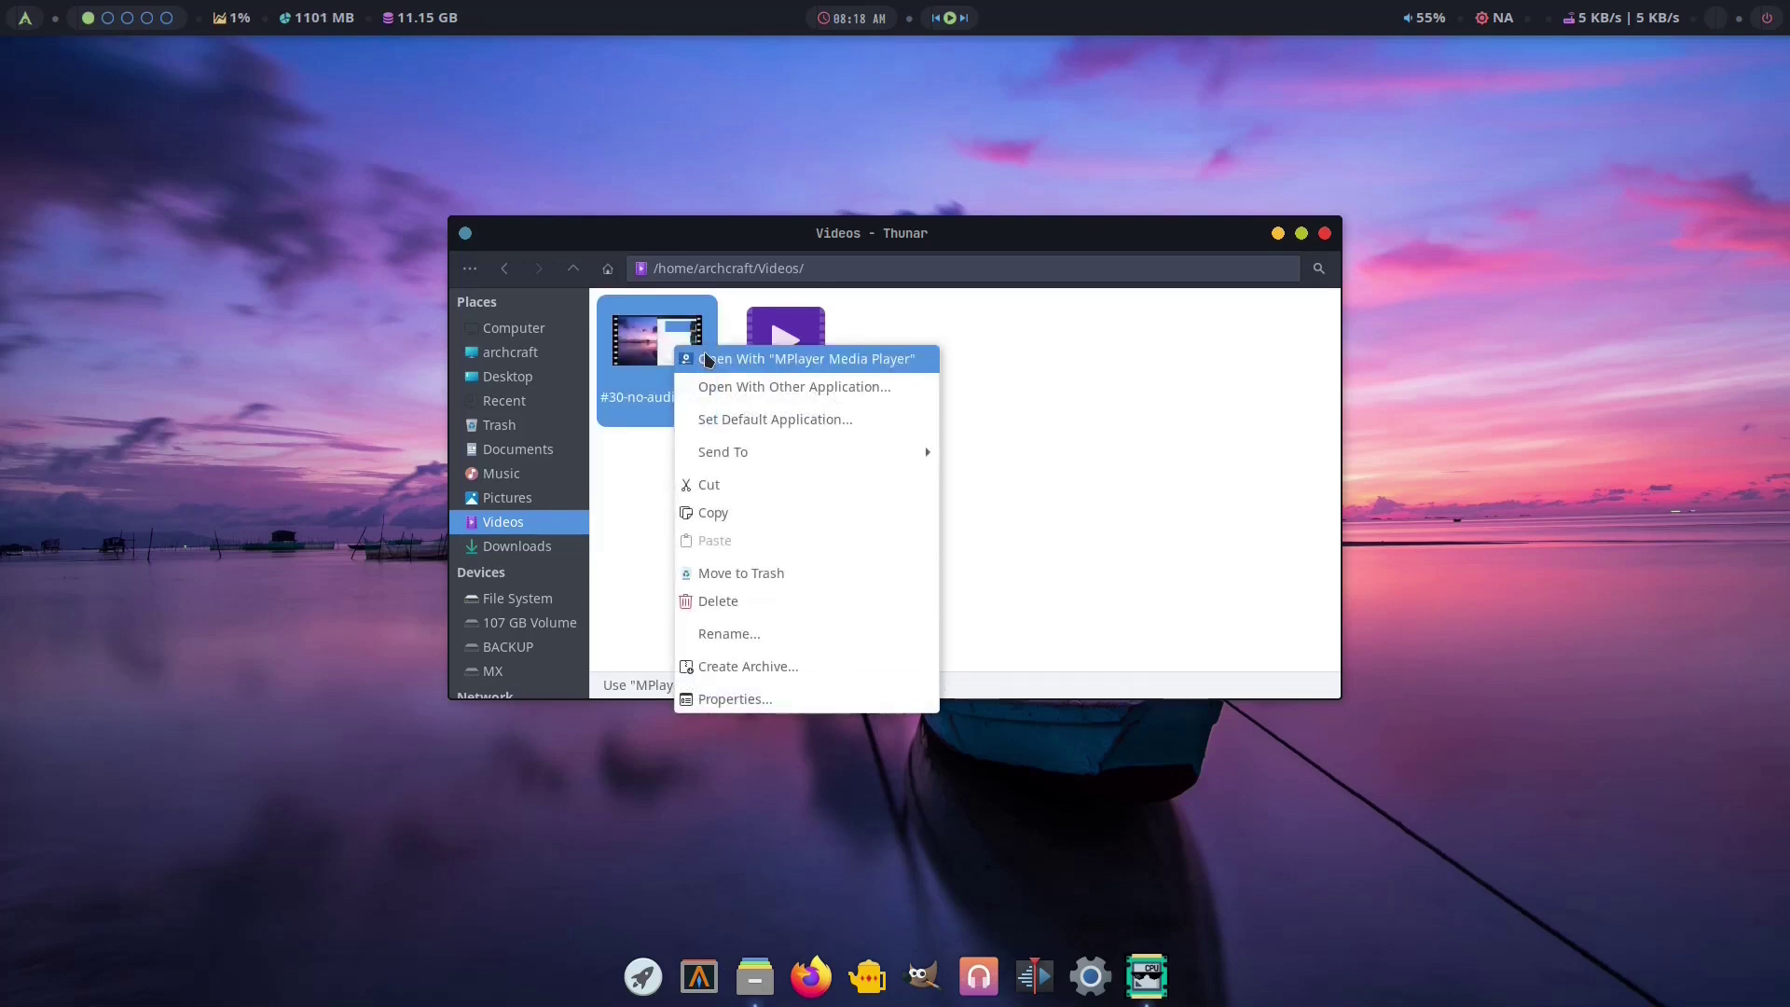
{"action": "left_click", "coordinate": [706, 359]}
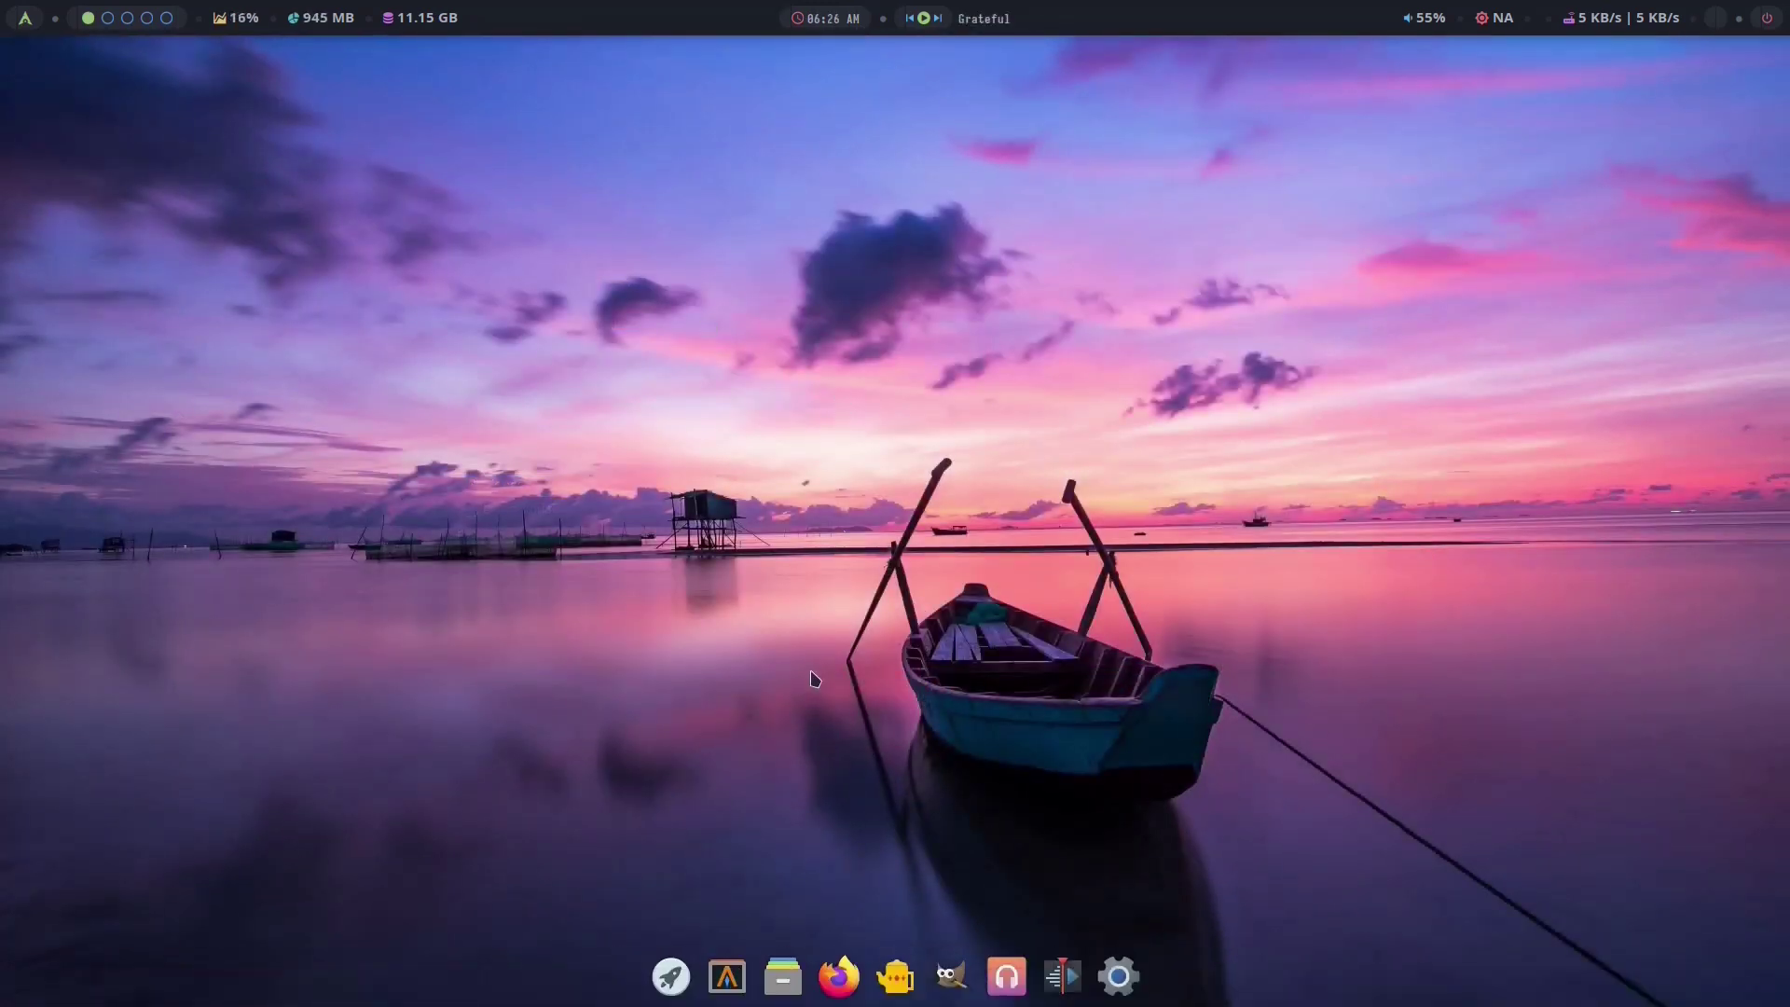
Open a terminal, highlight the word Archcraft in the system info, then close it.
{"action": "left_click", "coordinate": [727, 977]}
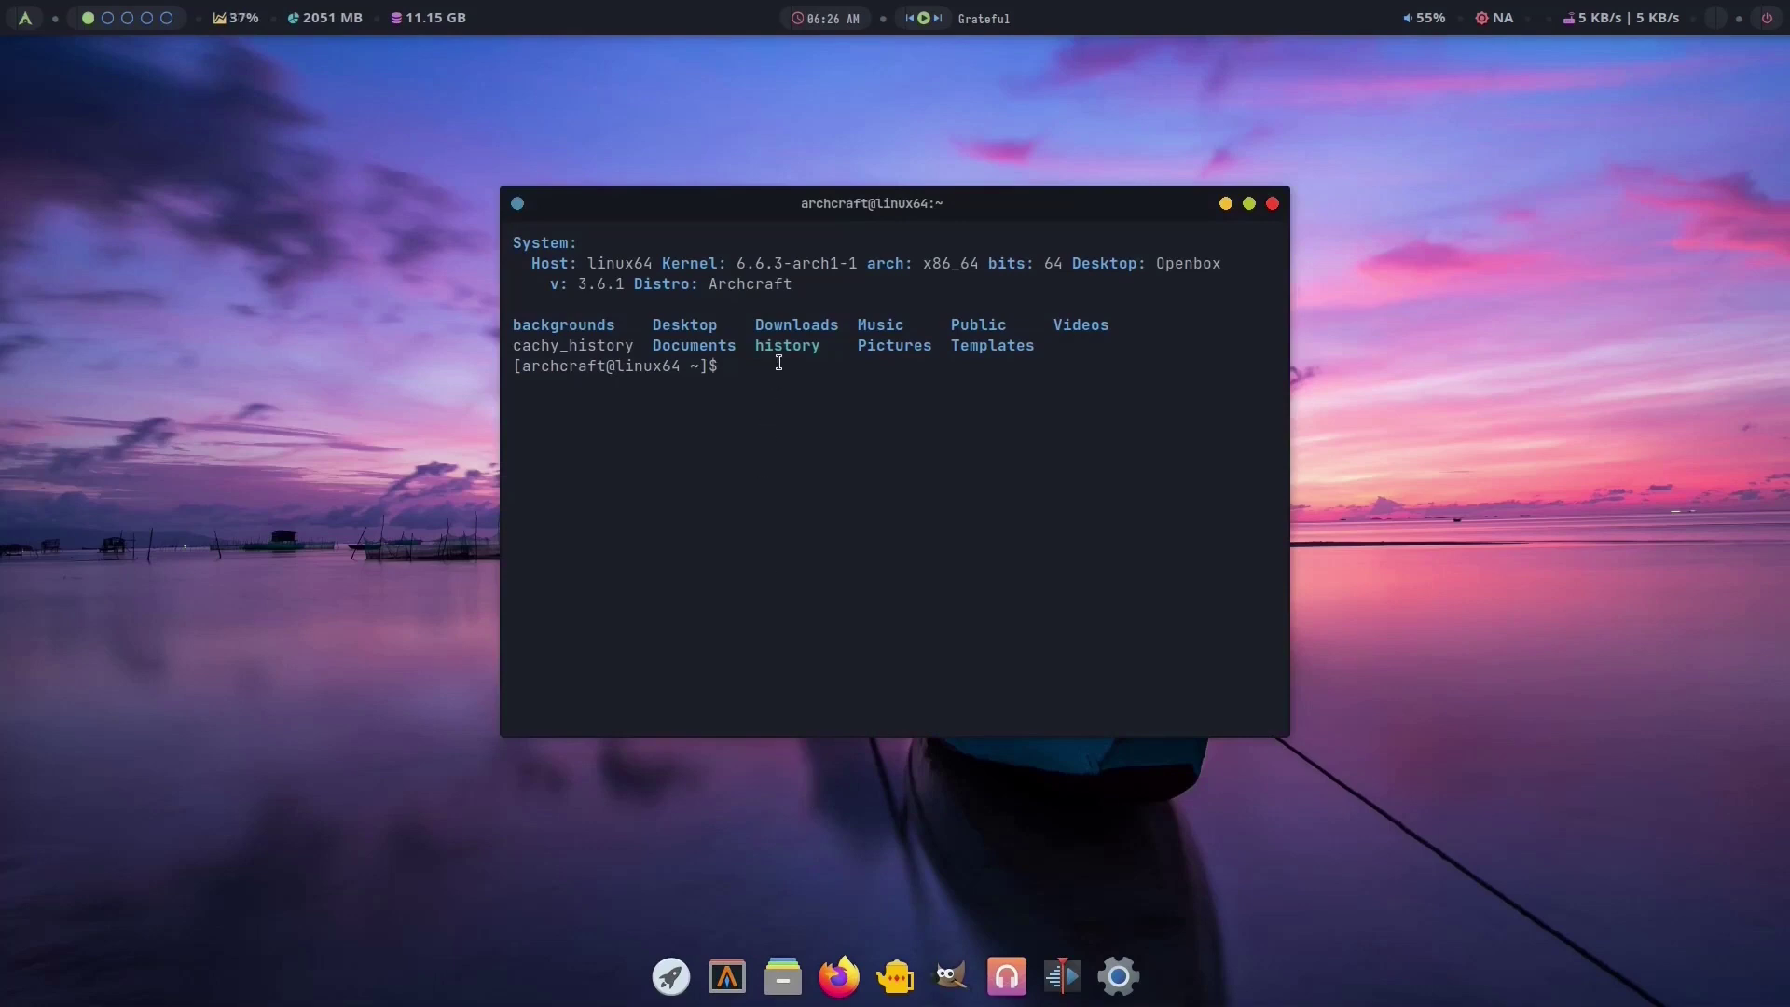
{"action": "left_click_drag", "start_coordinate": [710, 284], "coordinate": [793, 284]}
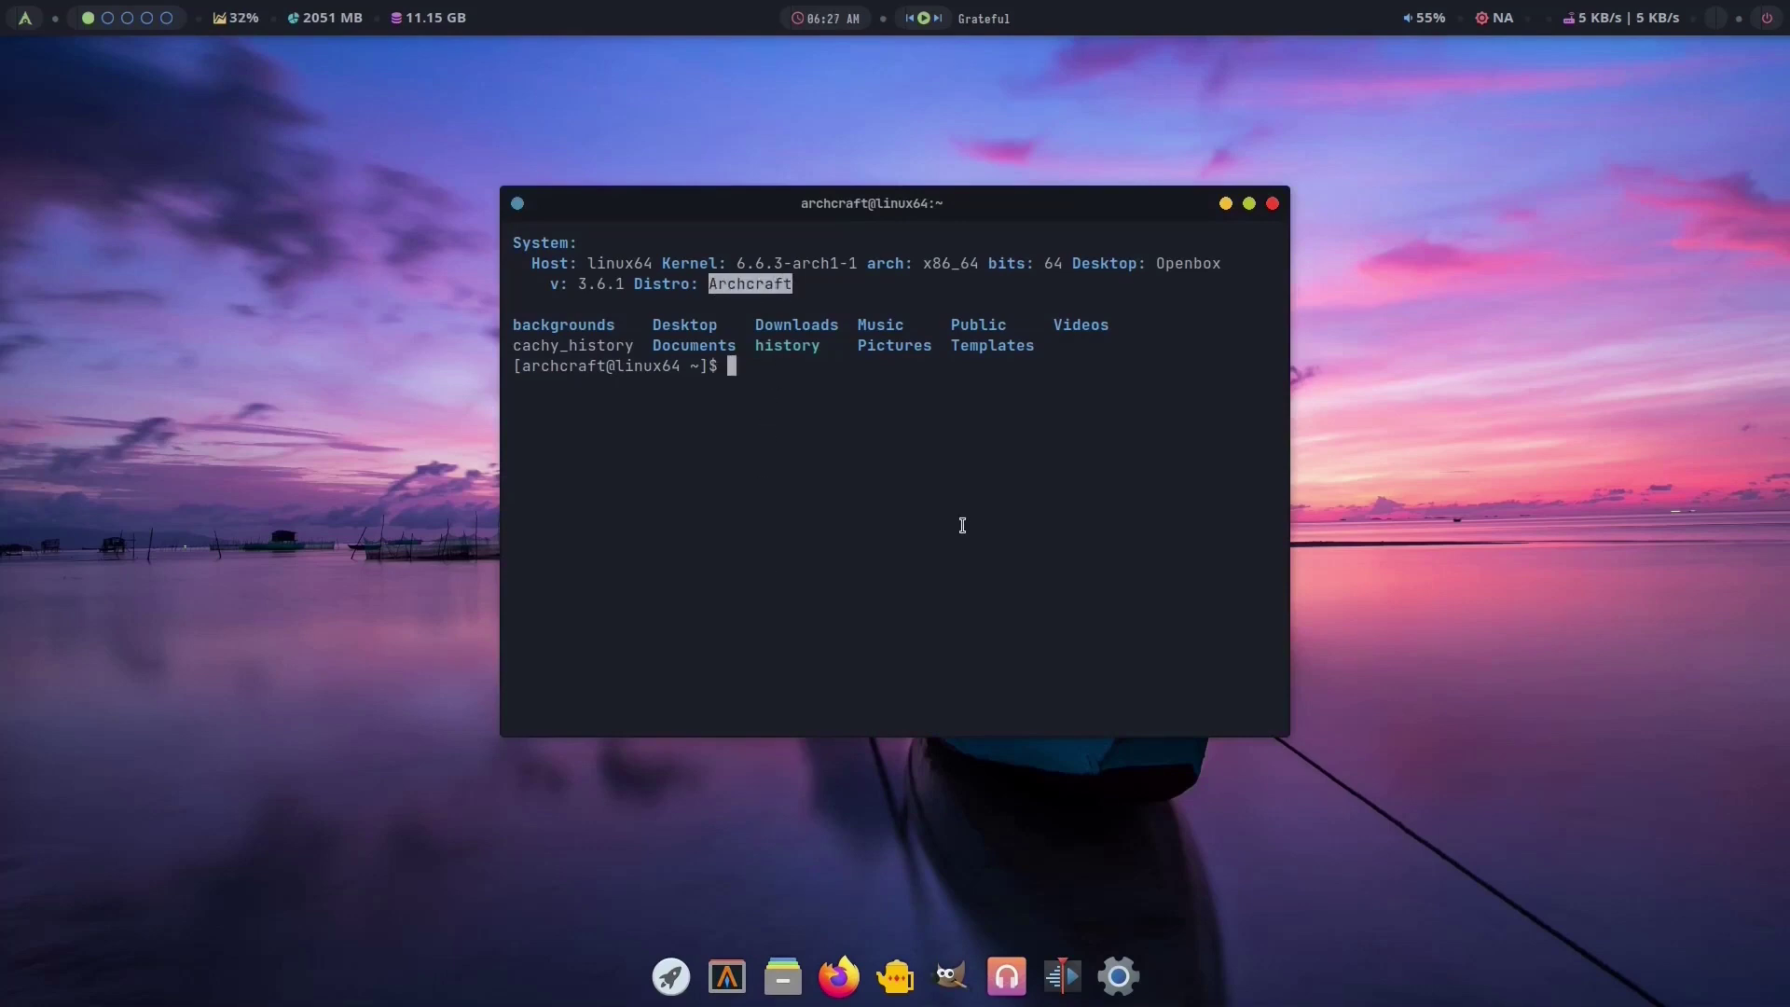
{"action": "left_click", "coordinate": [1273, 205]}
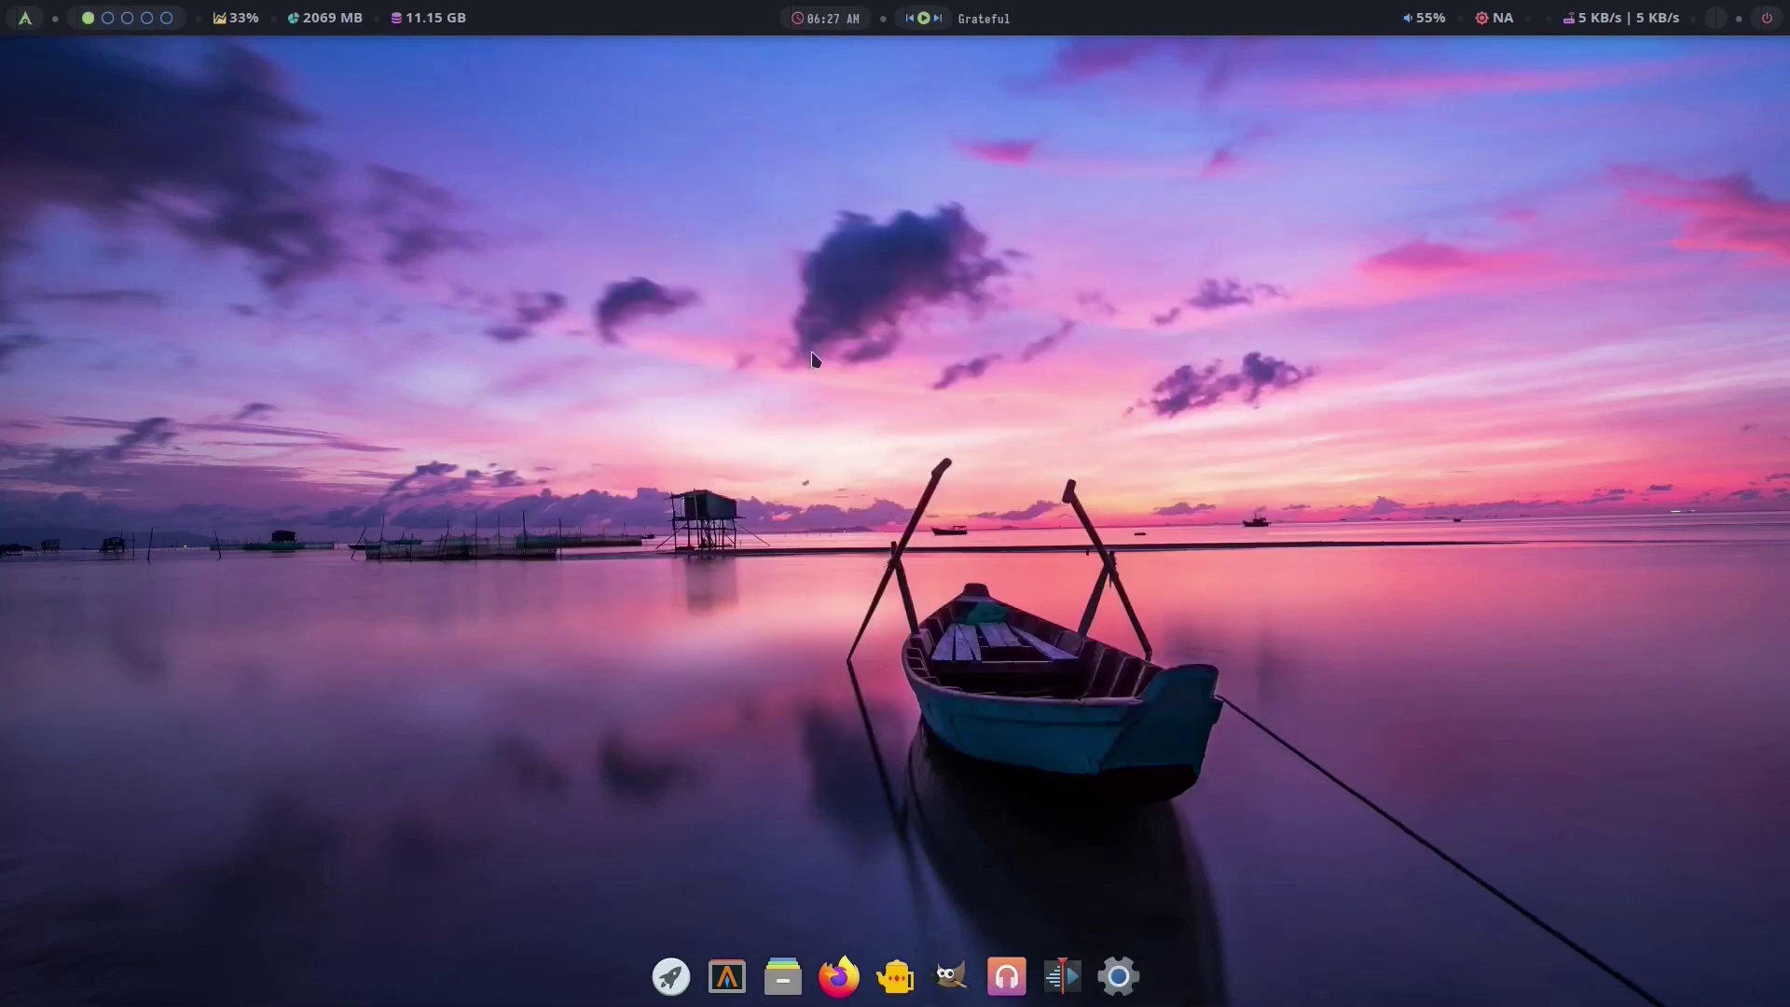
Open the Openbox settings window from the desktop menu's Preferences > Openbox > Settings.
{"action": "right_click", "coordinate": [642, 289]}
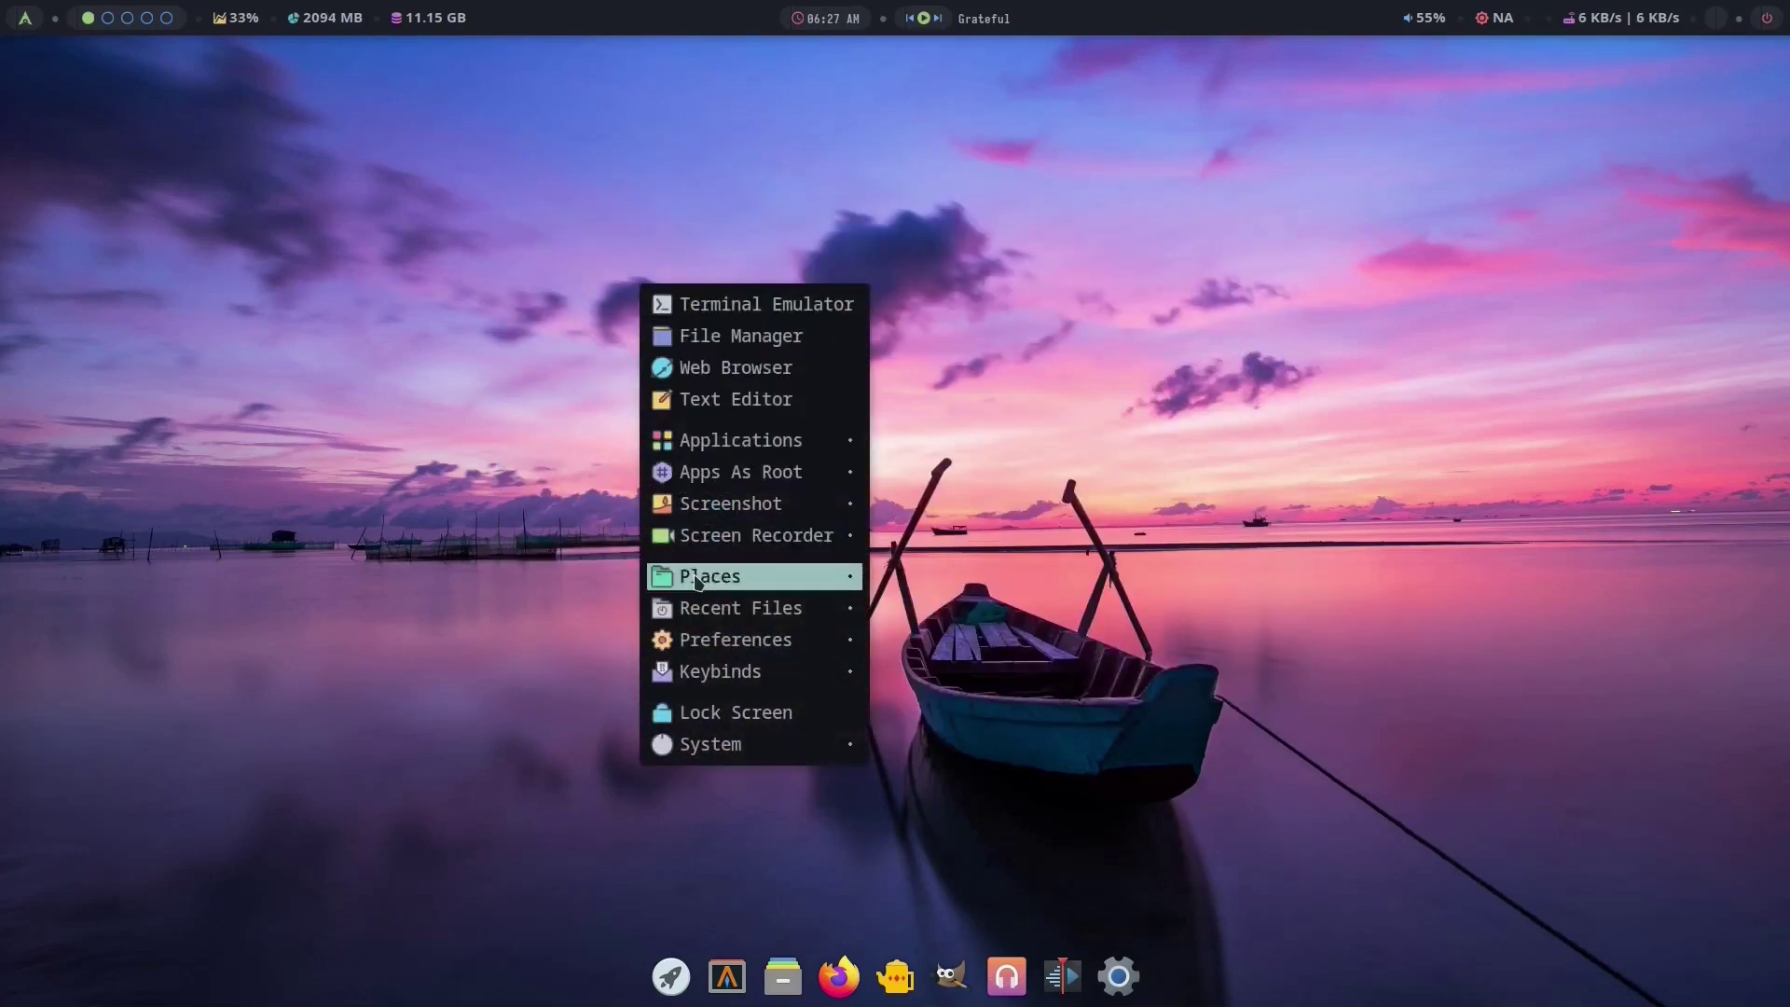
{"action": "mouse_move", "coordinate": [715, 637]}
{"action": "mouse_move", "coordinate": [924, 647]}
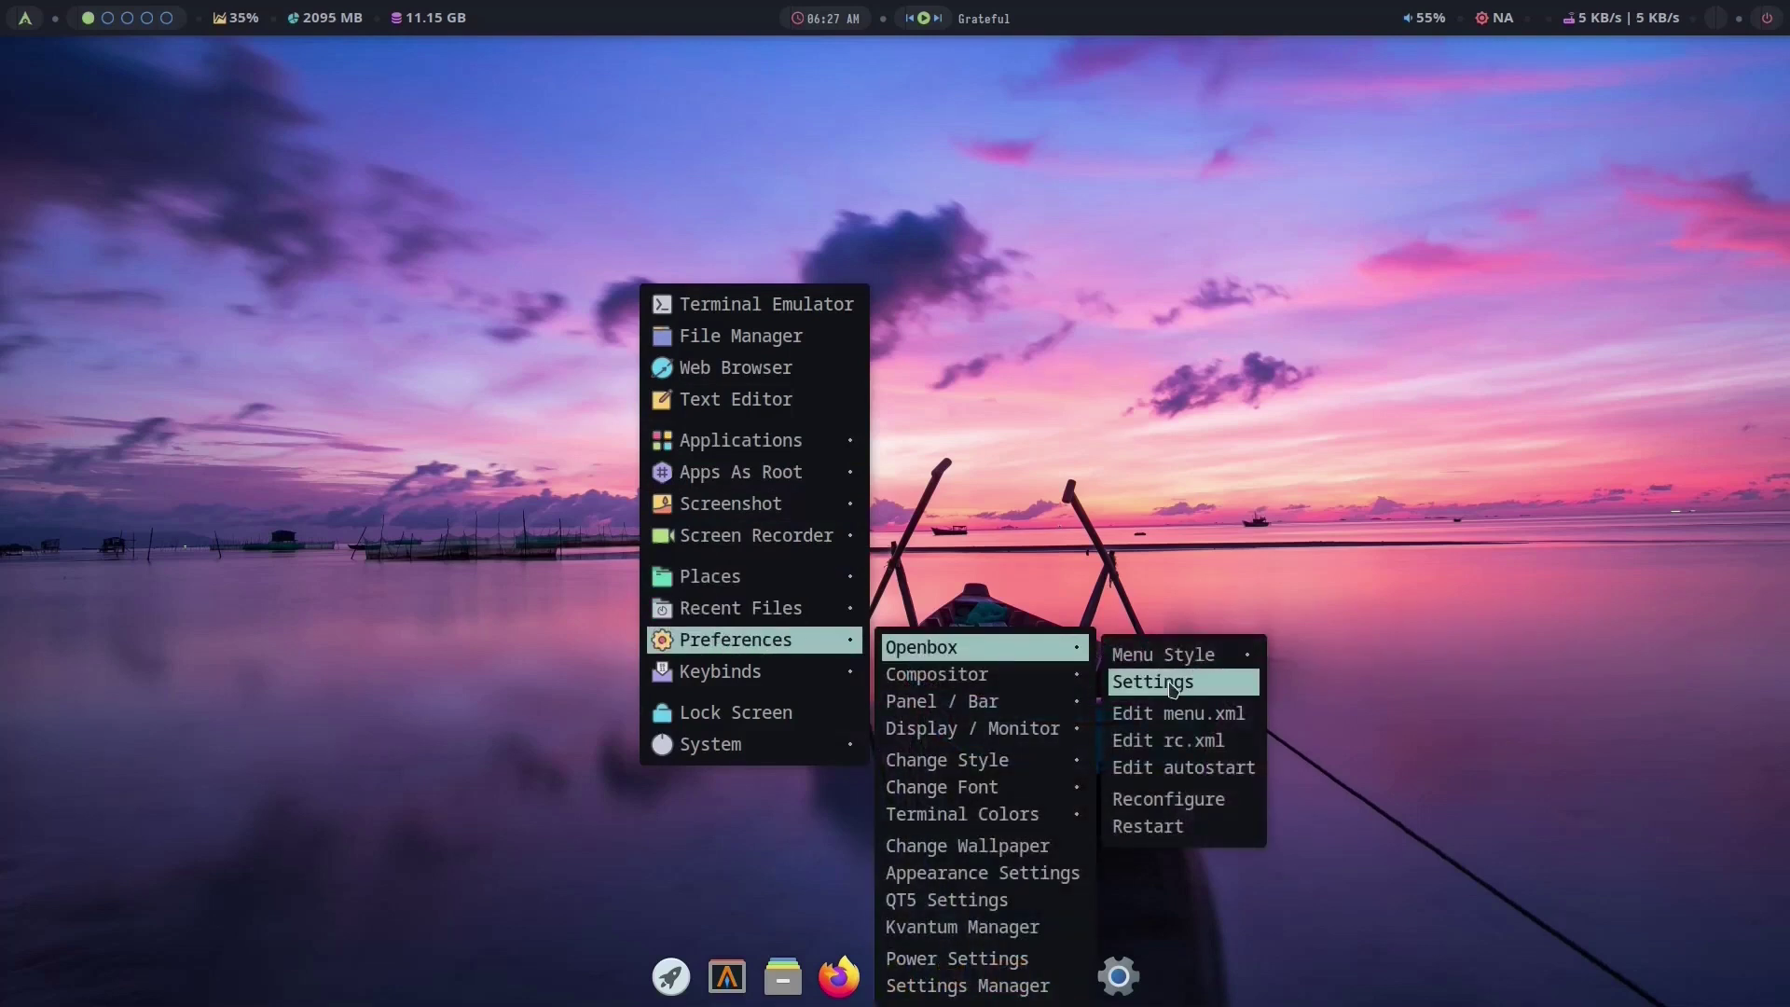
{"action": "left_click", "coordinate": [1173, 689]}
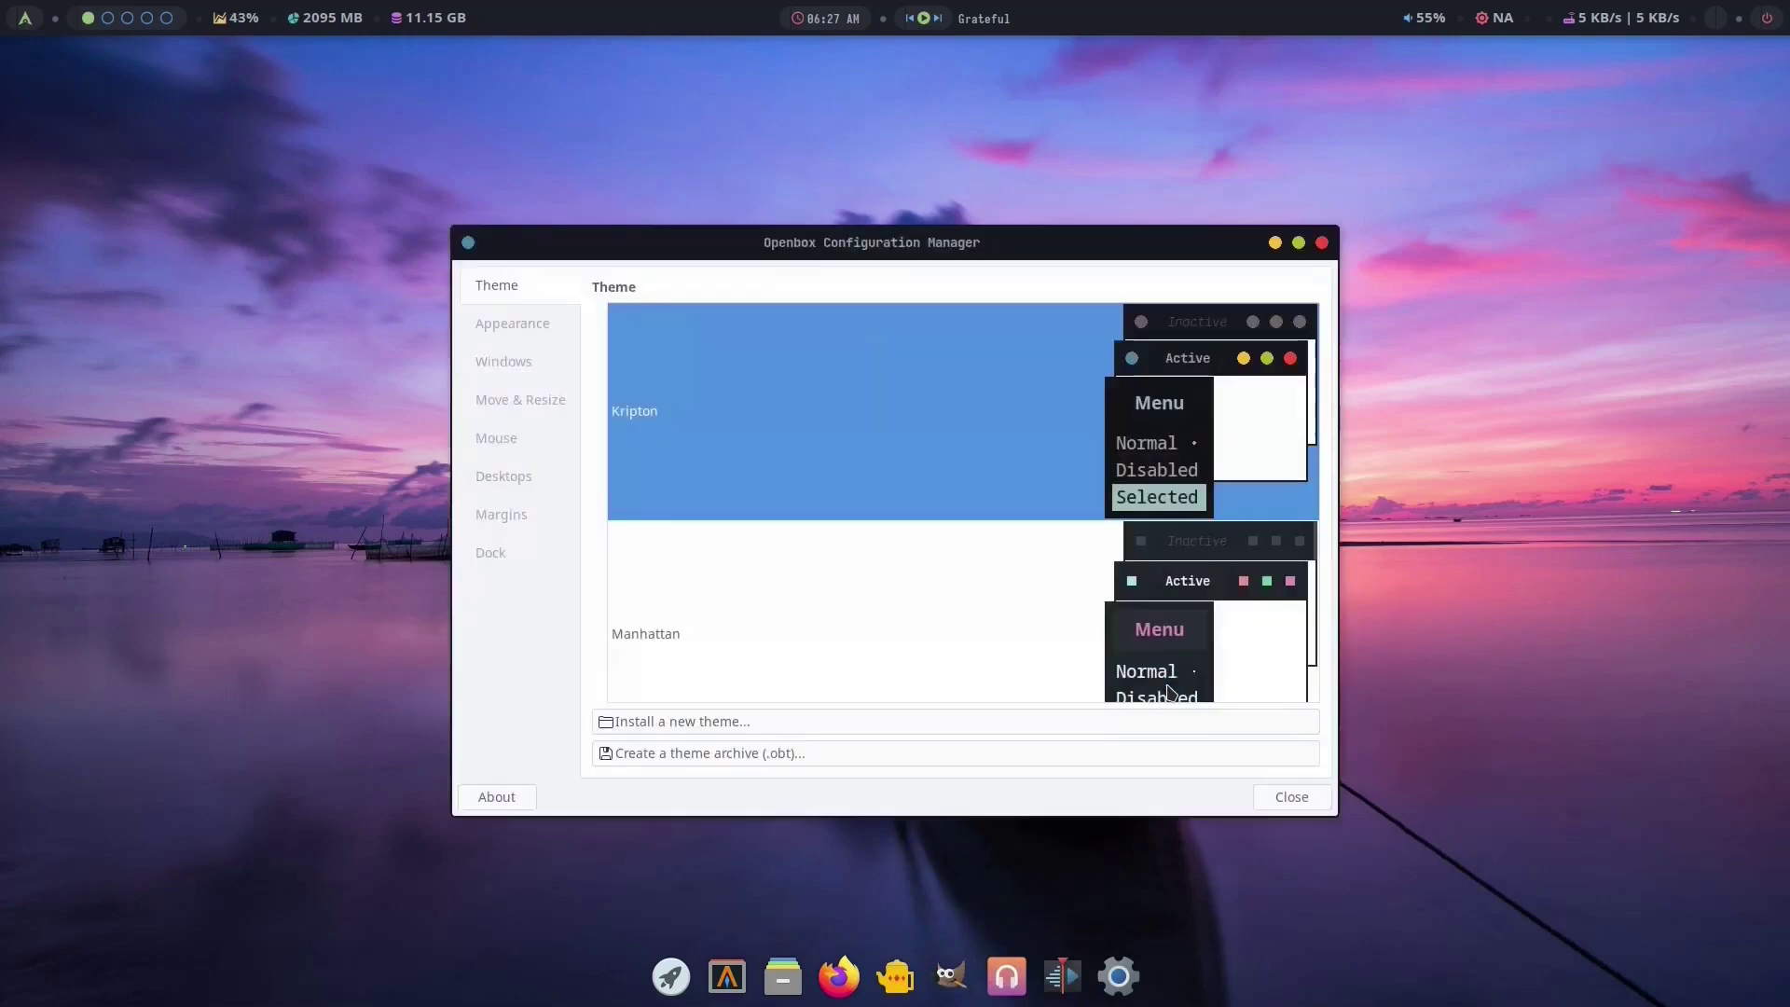
Open the file manager at the home folder, minimize it, and show Desktop Margins.
{"action": "left_click", "coordinate": [783, 976]}
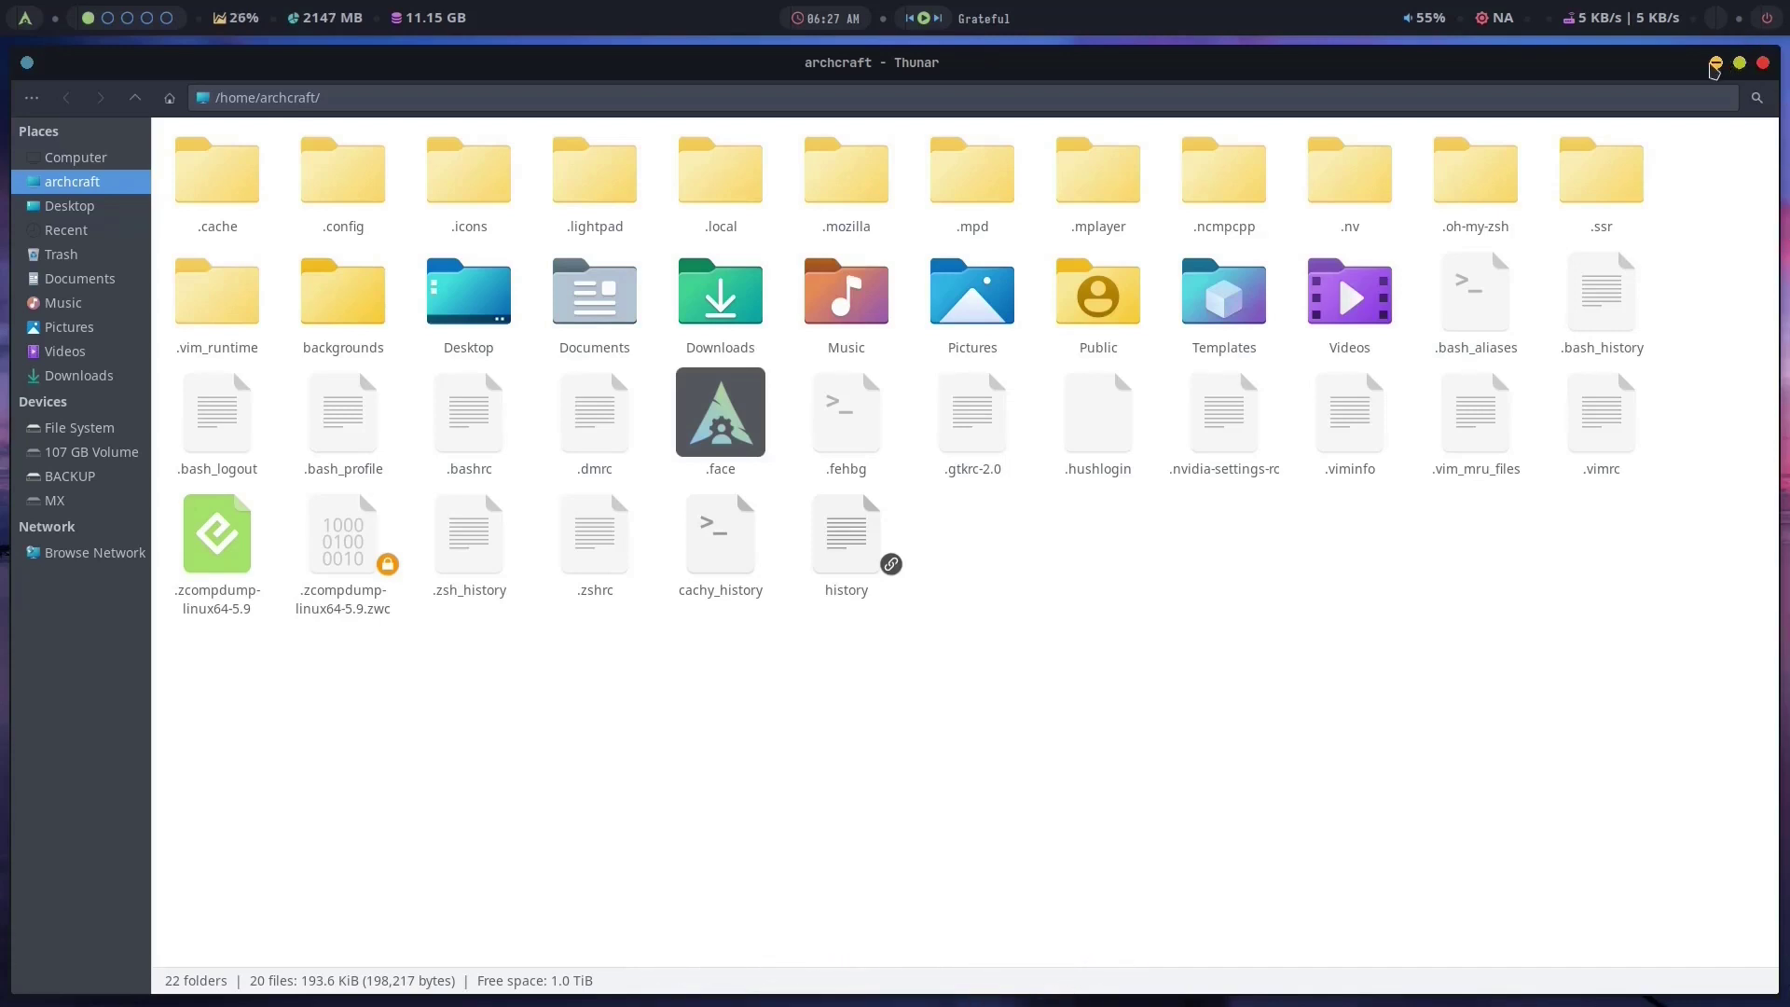
{"action": "left_click", "coordinate": [1716, 62]}
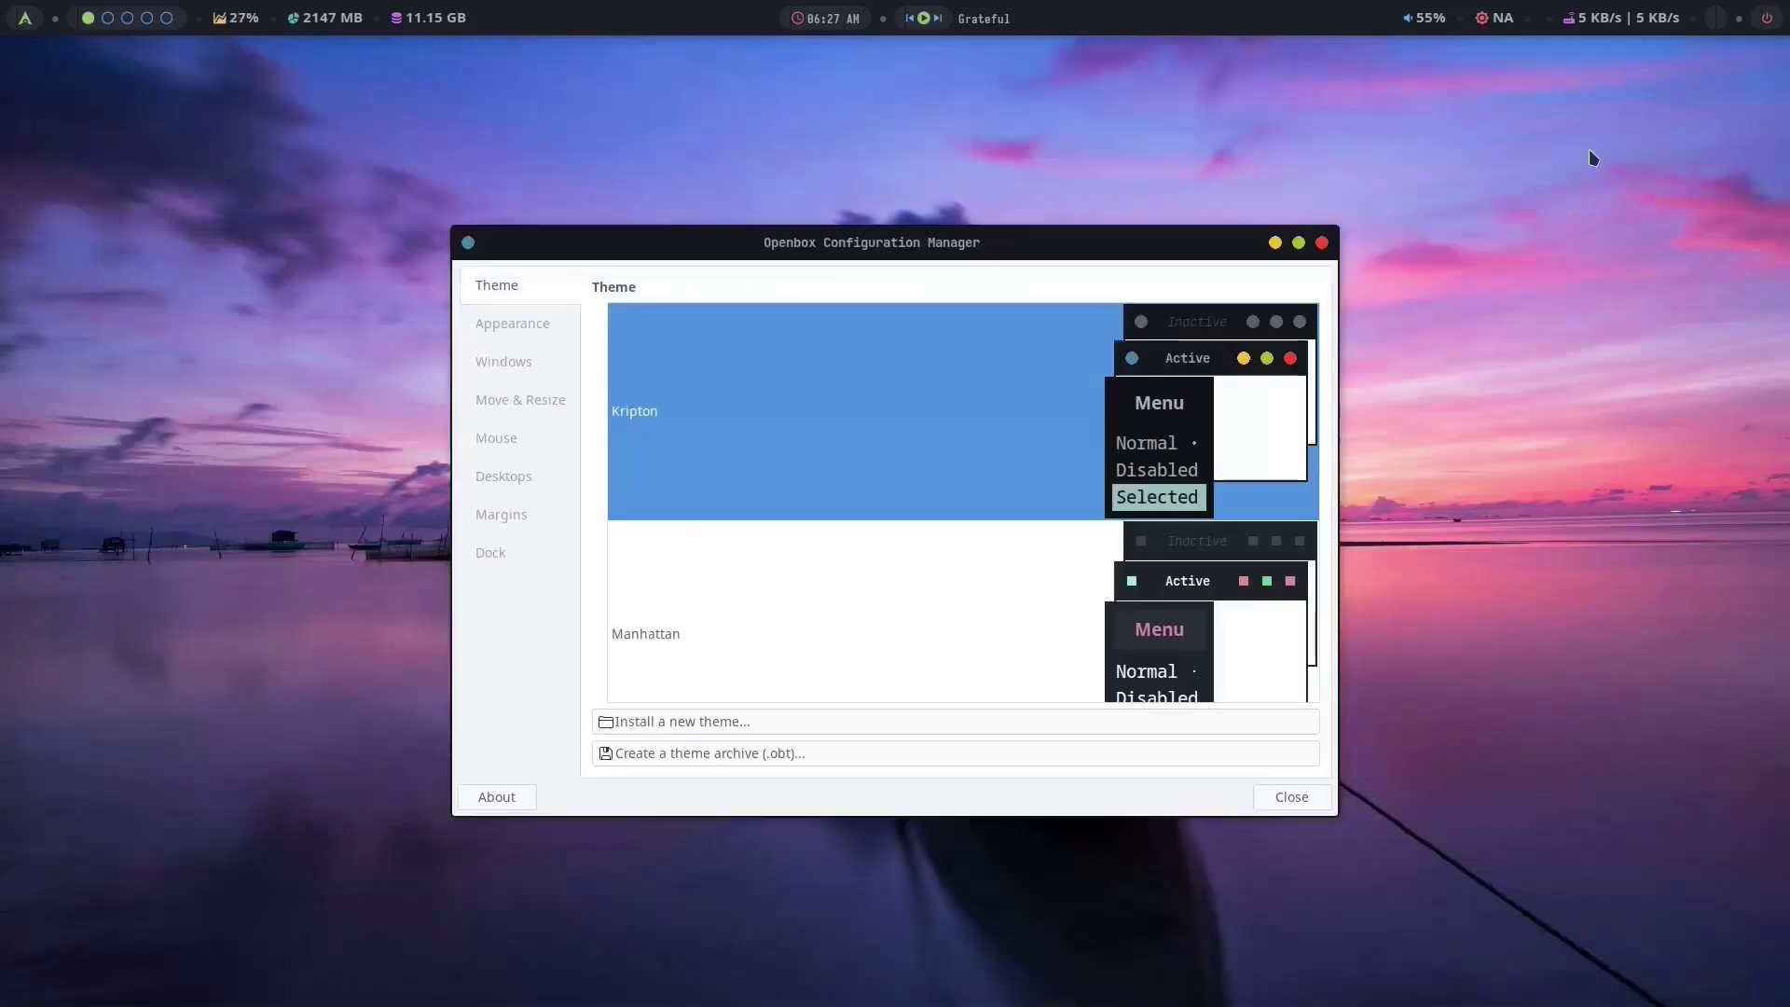
{"action": "left_click", "coordinate": [512, 516]}
Set the left, right and bottom desktop margins to 0 px.
{"action": "double_click", "coordinate": [772, 544]}
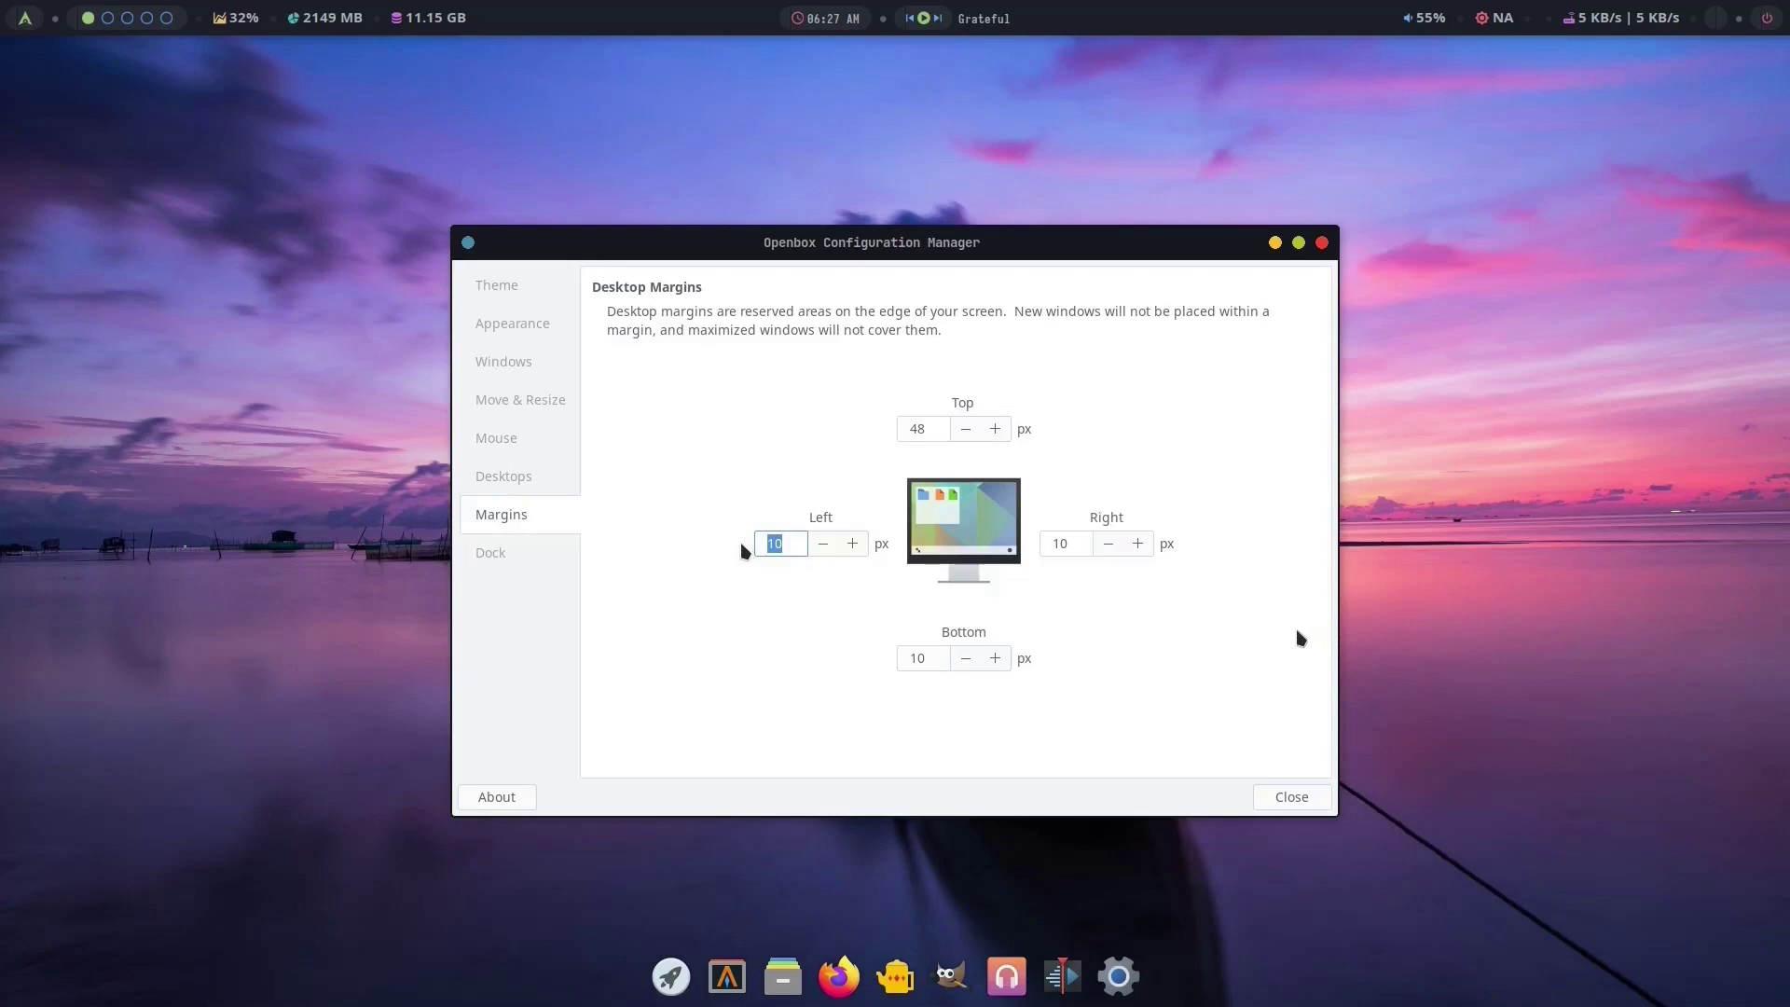
{"action": "type", "text": "0"}
{"action": "double_click", "coordinate": [1061, 543]}
{"action": "type", "text": "0"}
{"action": "double_click", "coordinate": [903, 660]}
{"action": "type", "text": "0"}
{"action": "left_click", "coordinate": [491, 552]}
{"action": "left_click", "coordinate": [499, 527]}
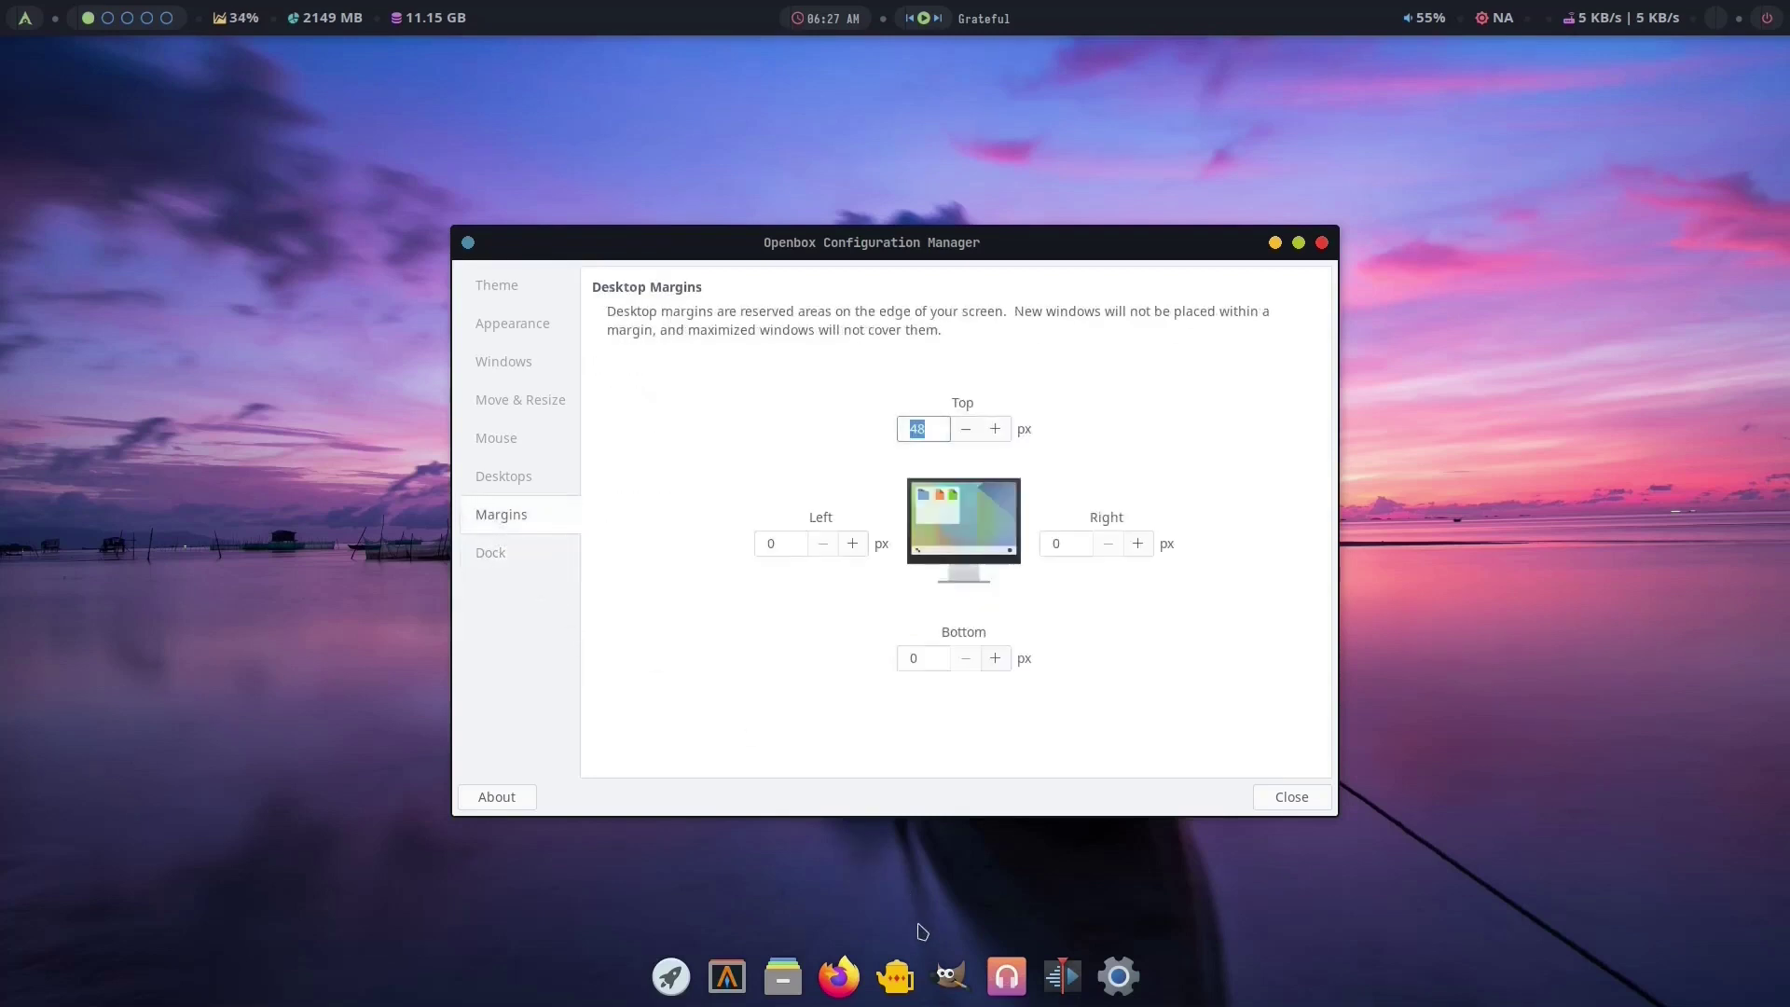
Test with a maximized file manager, settling the top margin at 40 px instead of 44.
{"action": "key", "text": "alt+Tab"}
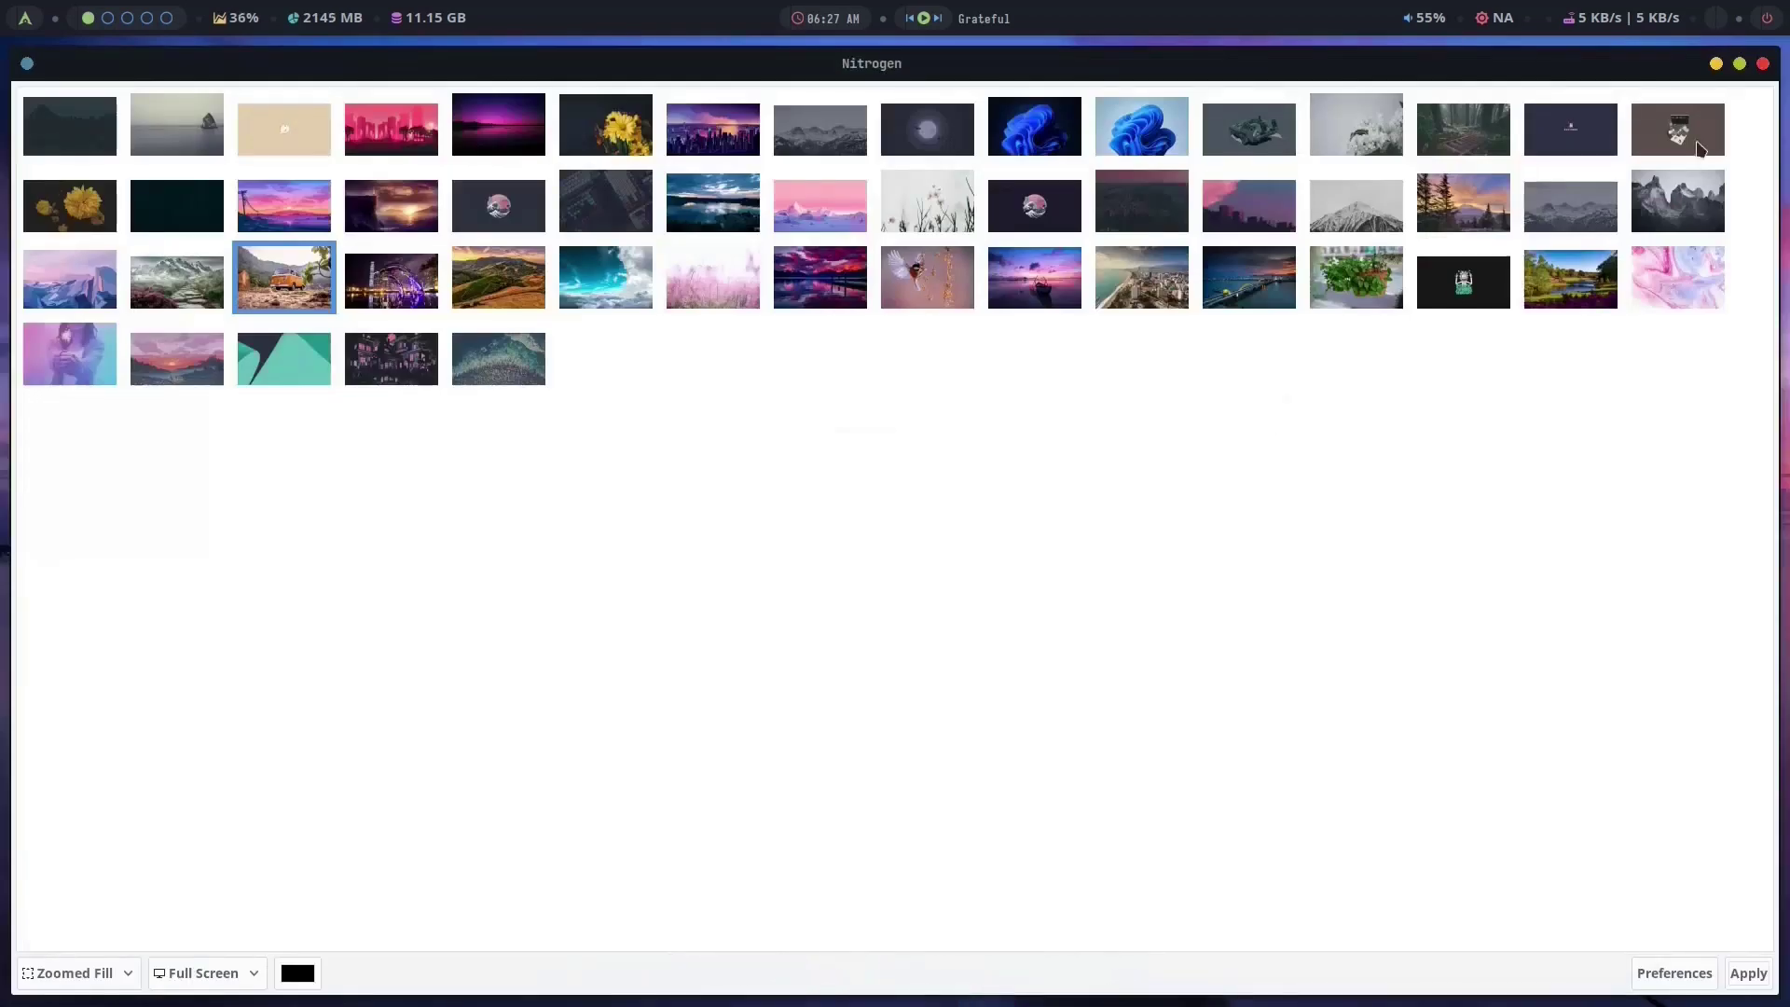
{"action": "left_click", "coordinate": [1761, 65]}
{"action": "key", "text": "alt+Tab"}
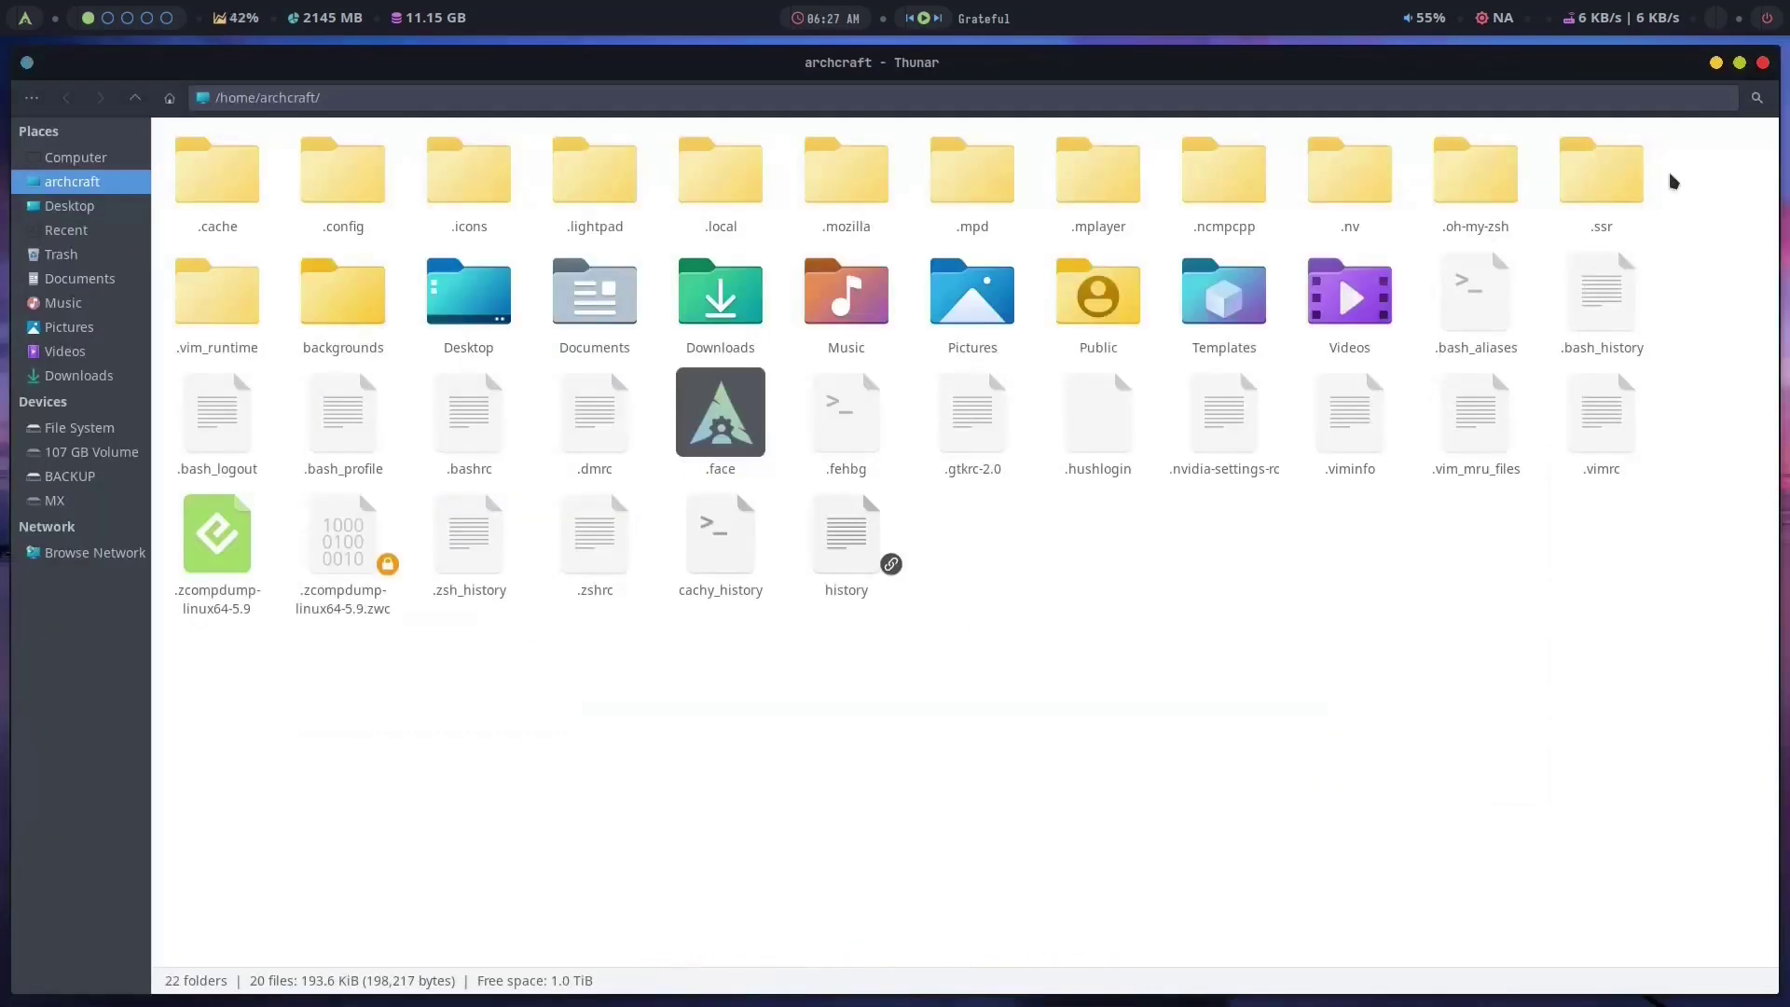
{"action": "left_click", "coordinate": [1739, 65]}
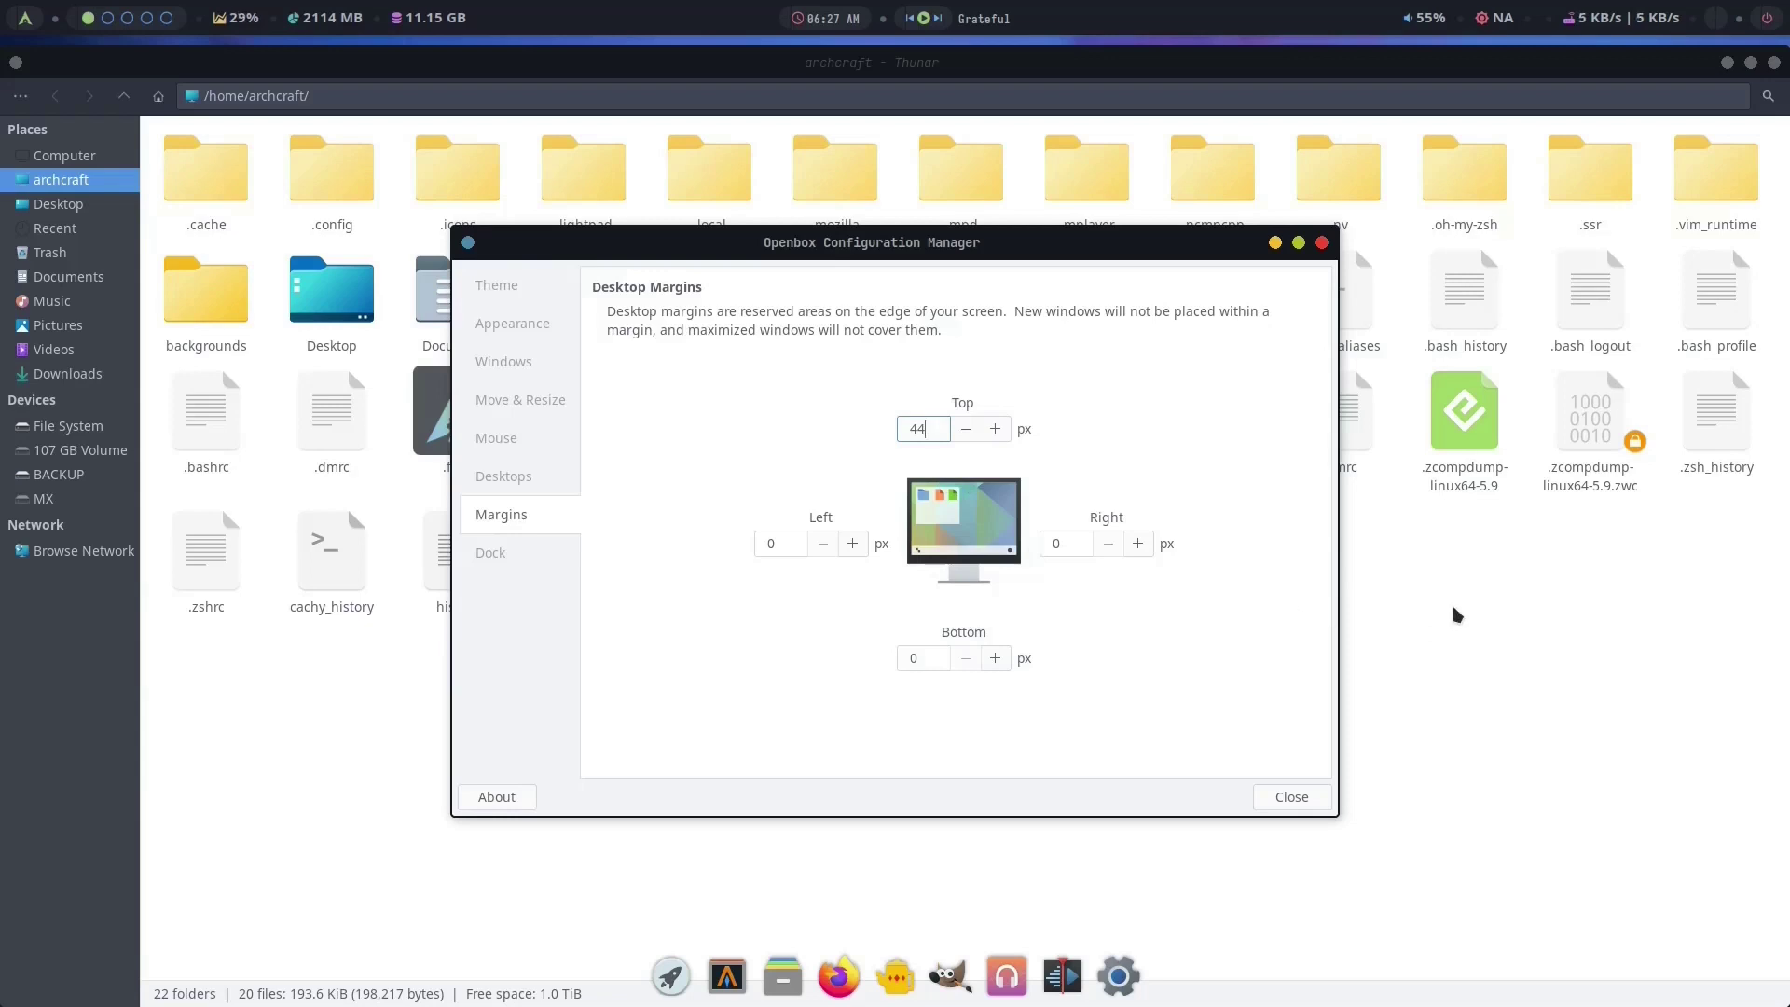
{"action": "key", "text": "Return"}
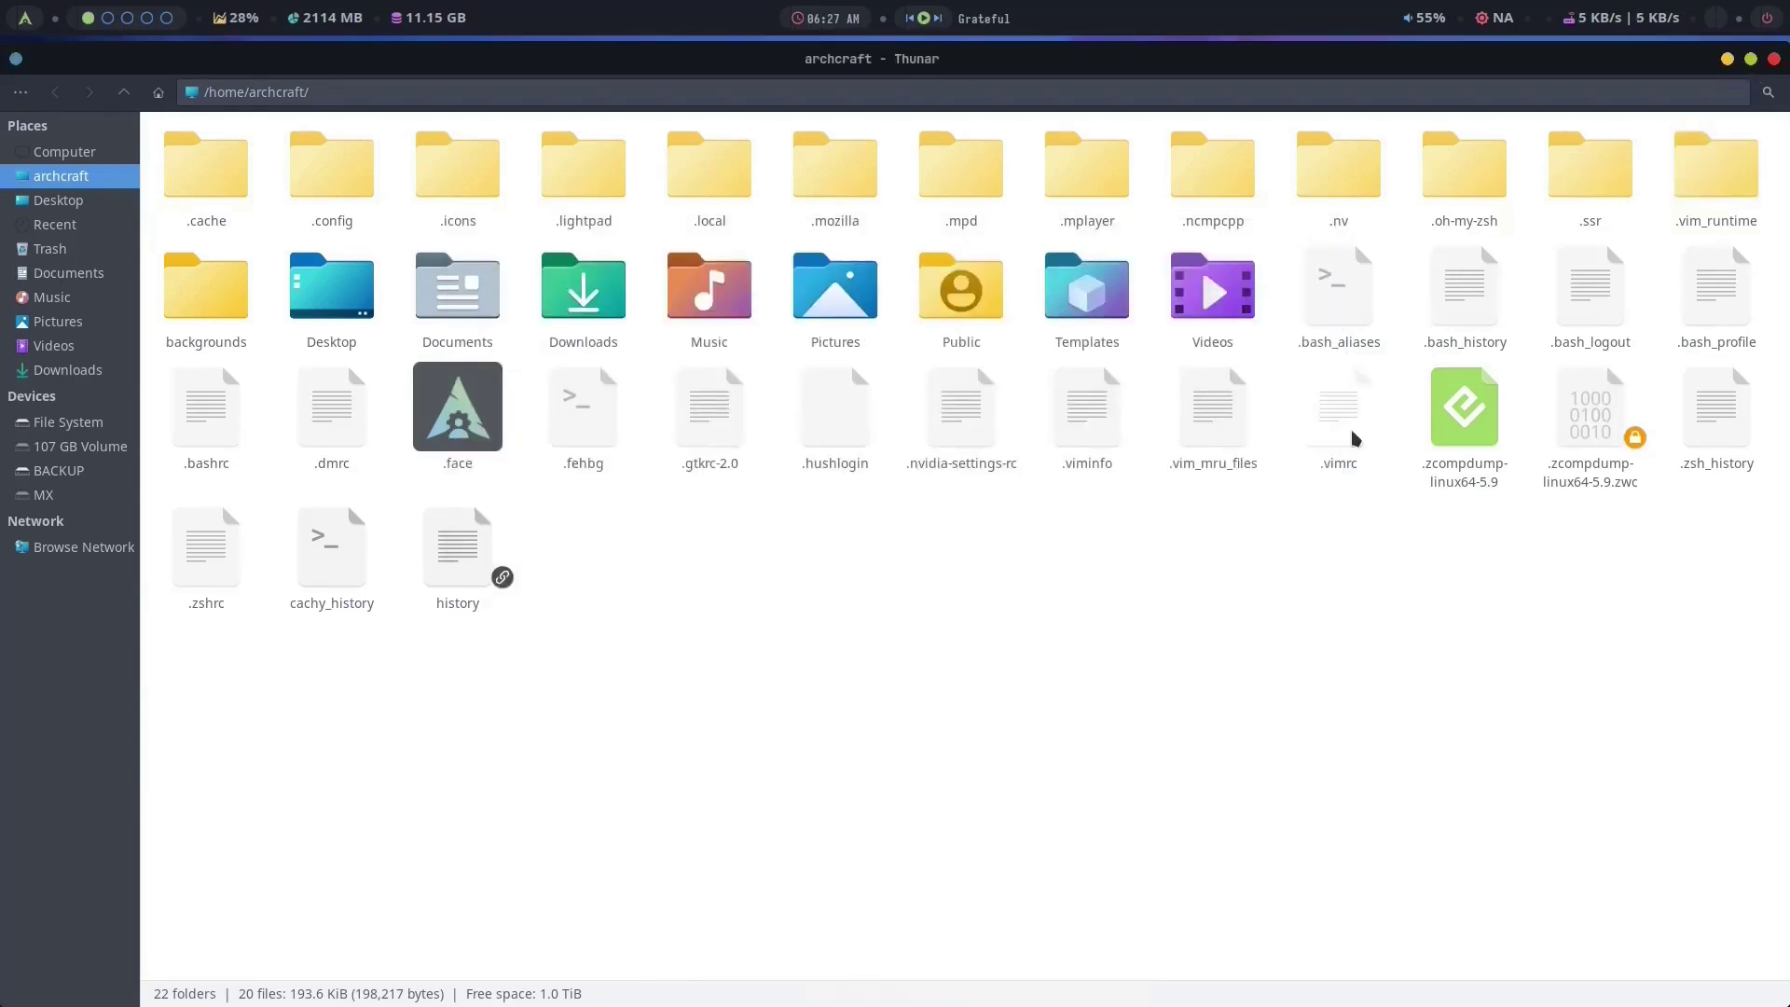
{"action": "key", "text": "alt+Tab"}
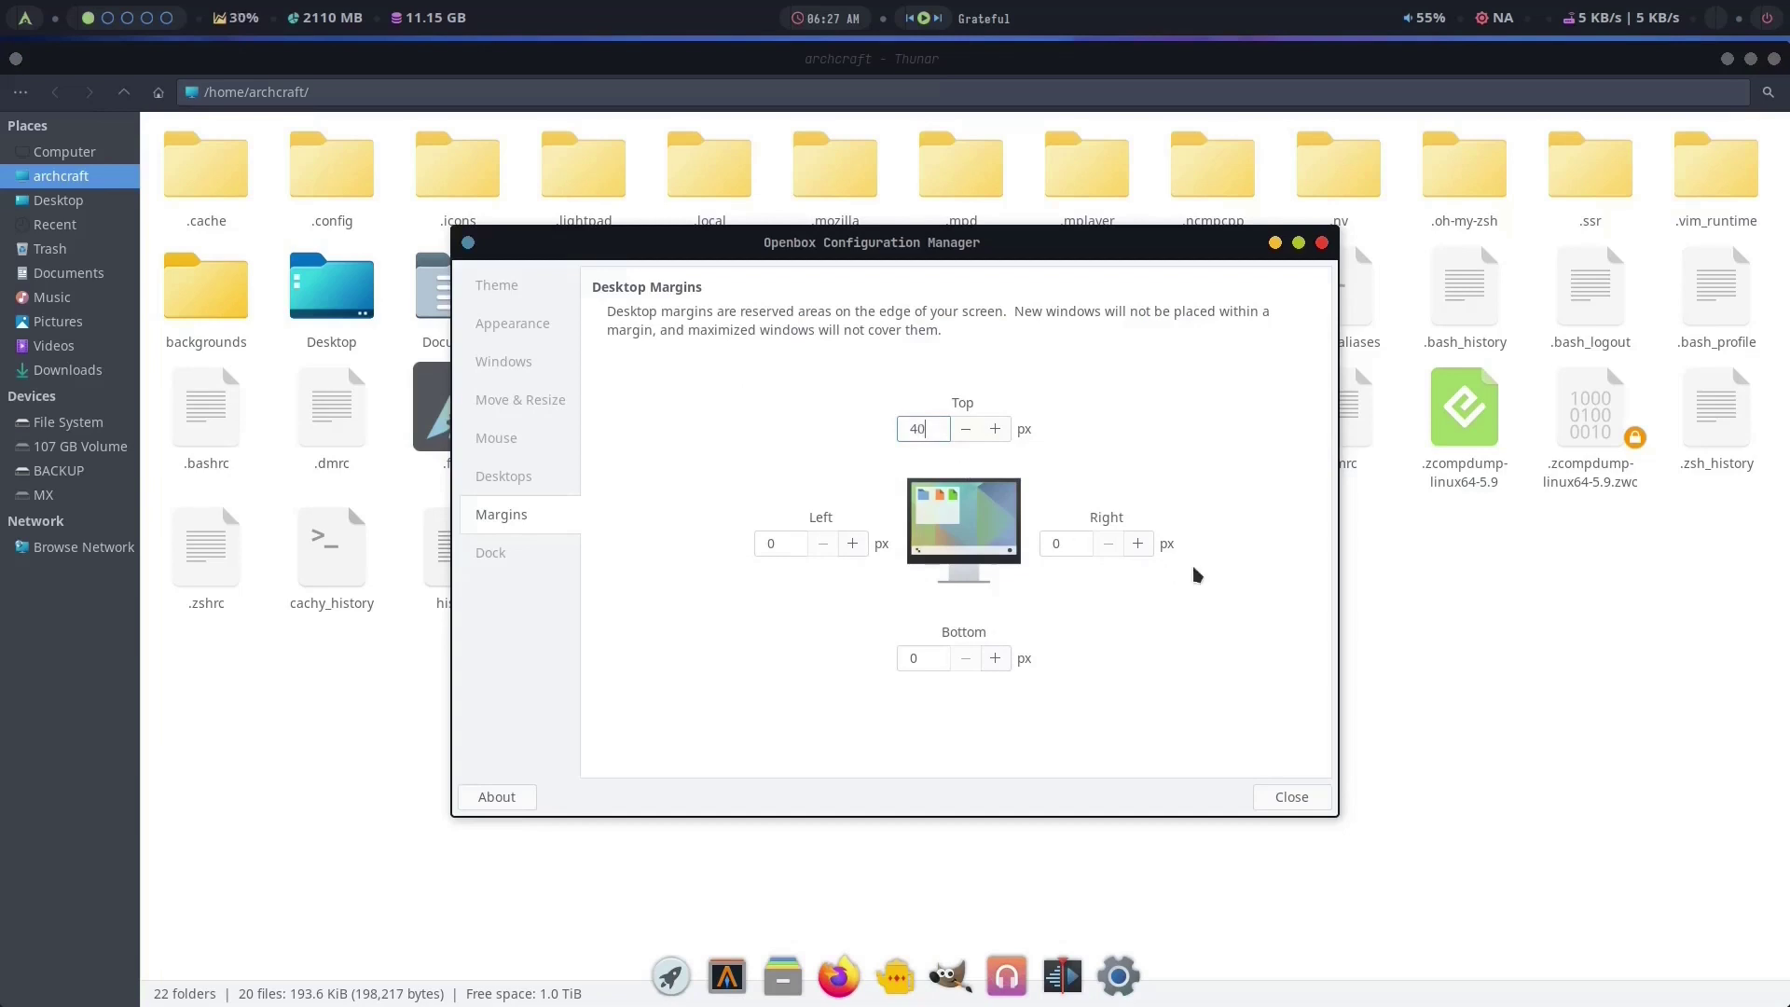
{"action": "key", "text": "Return"}
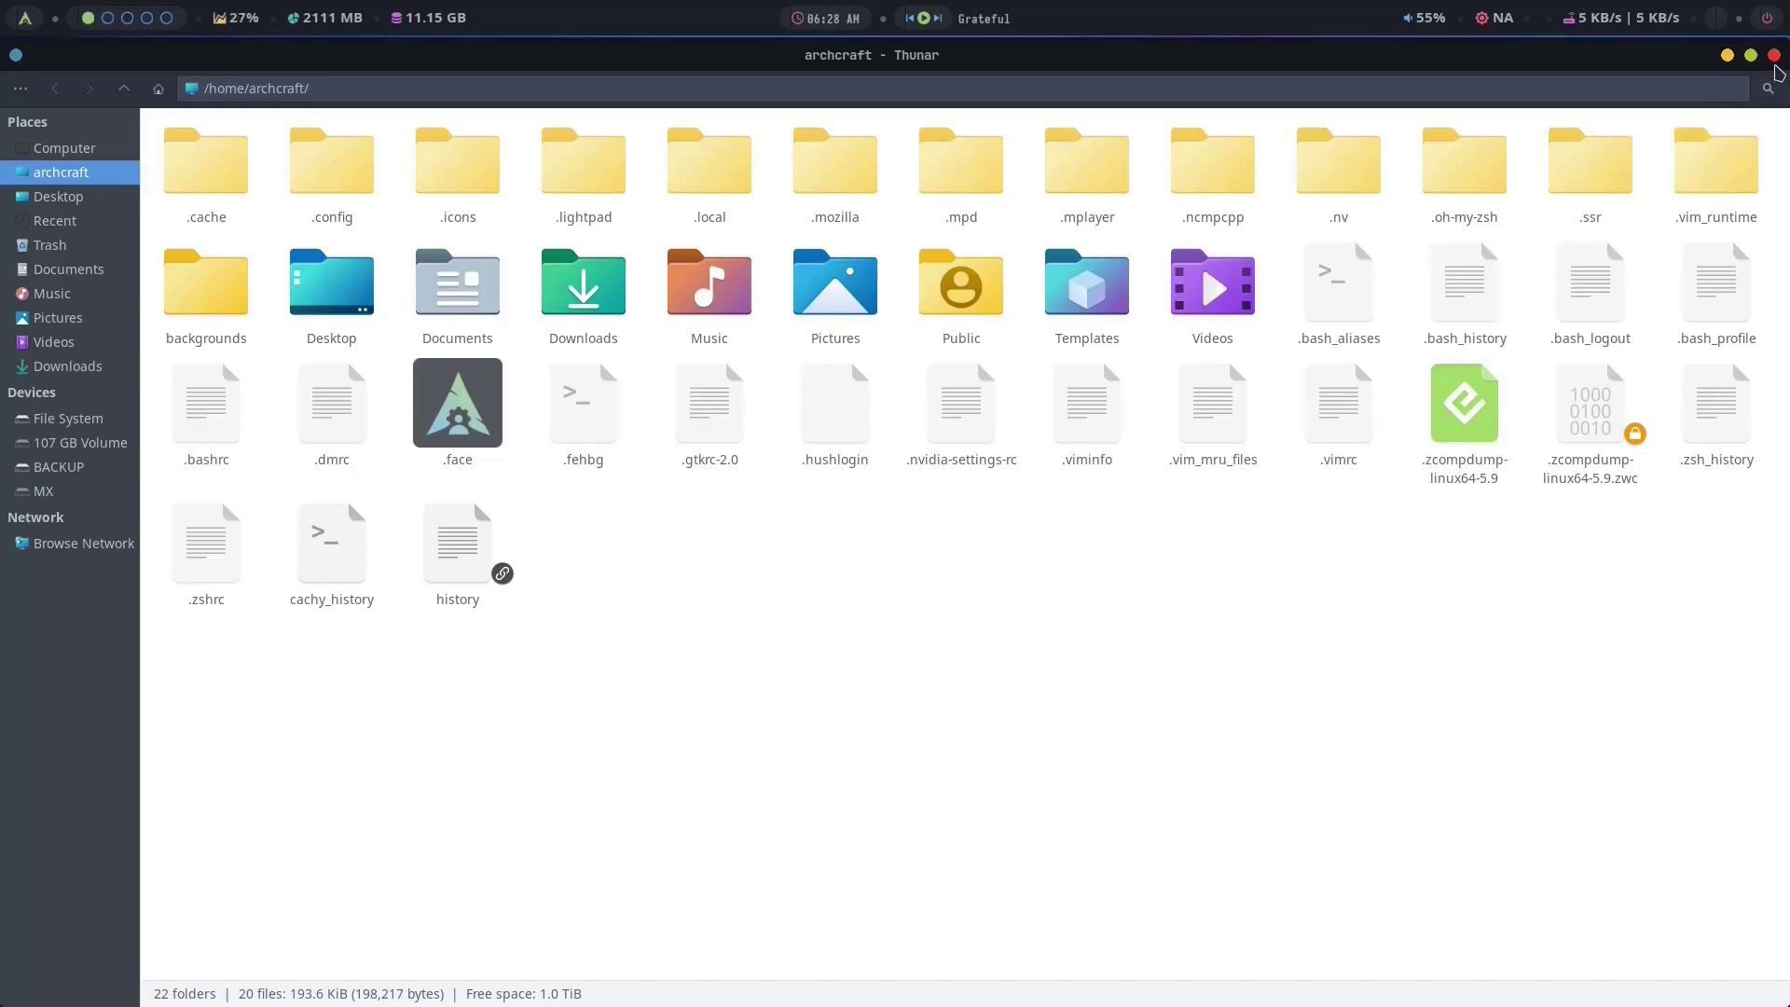
{"action": "left_click", "coordinate": [1730, 57]}
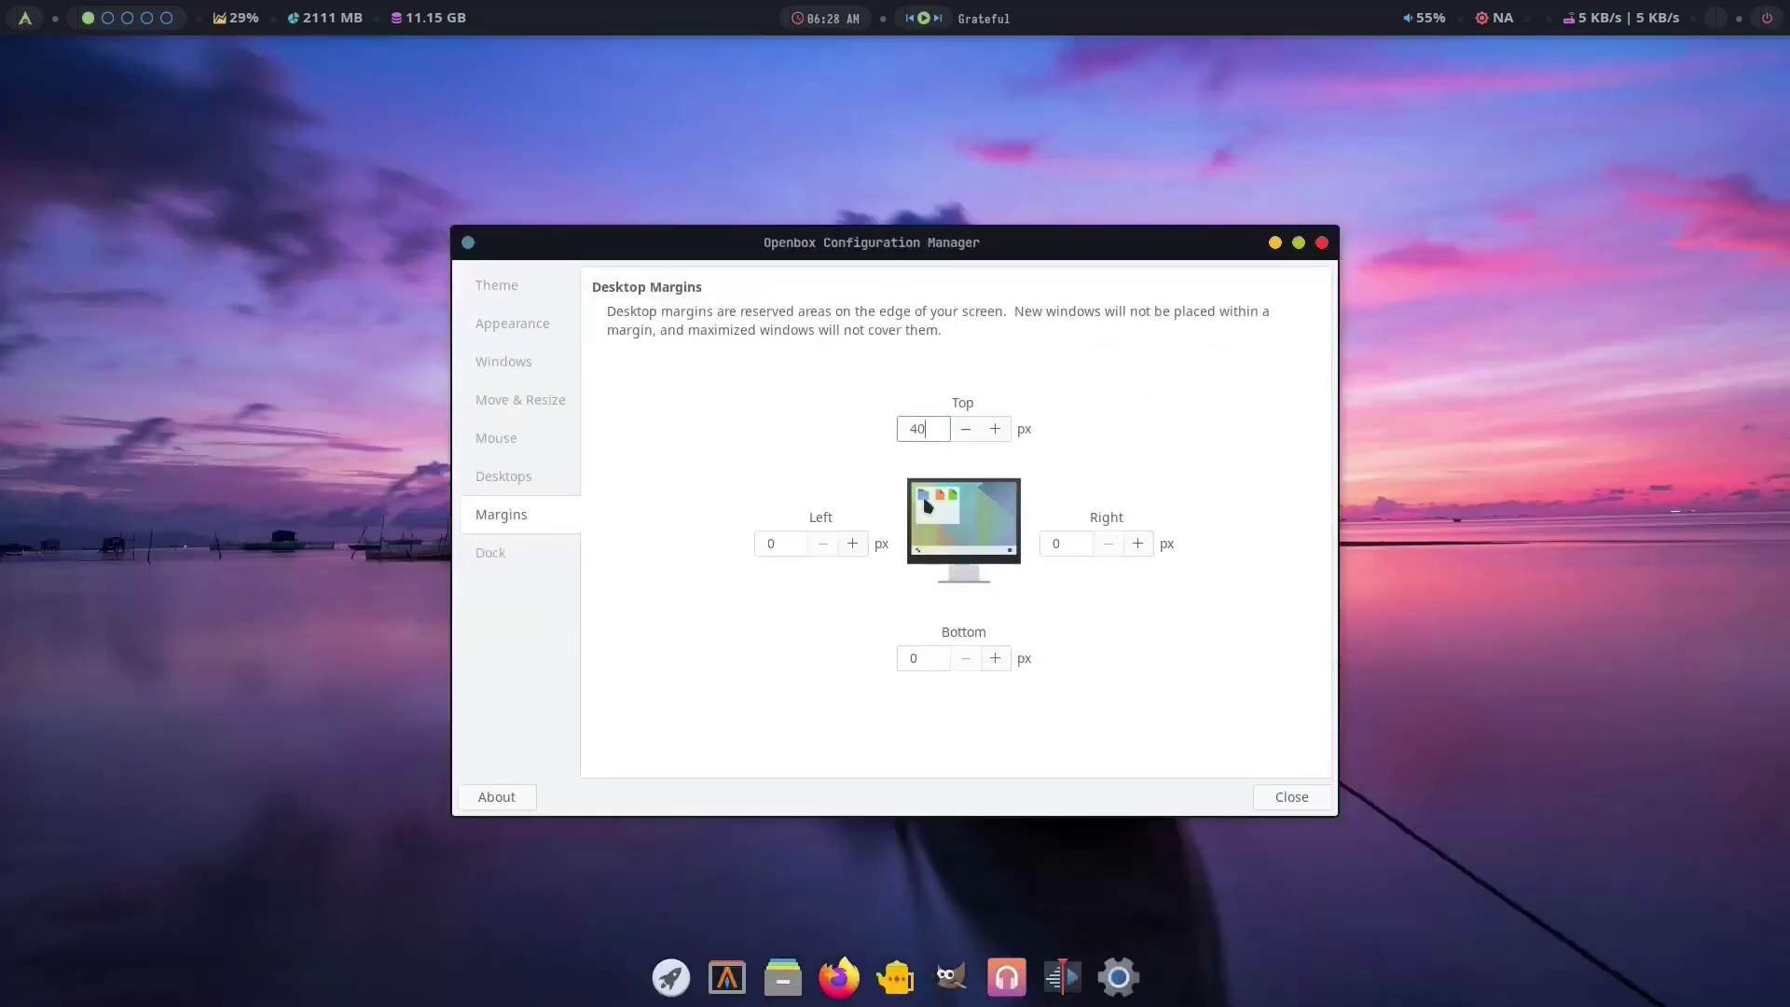
Show the Appearance > Theme list, snap the window to the right half, and browse themes.
{"action": "left_click", "coordinate": [519, 337]}
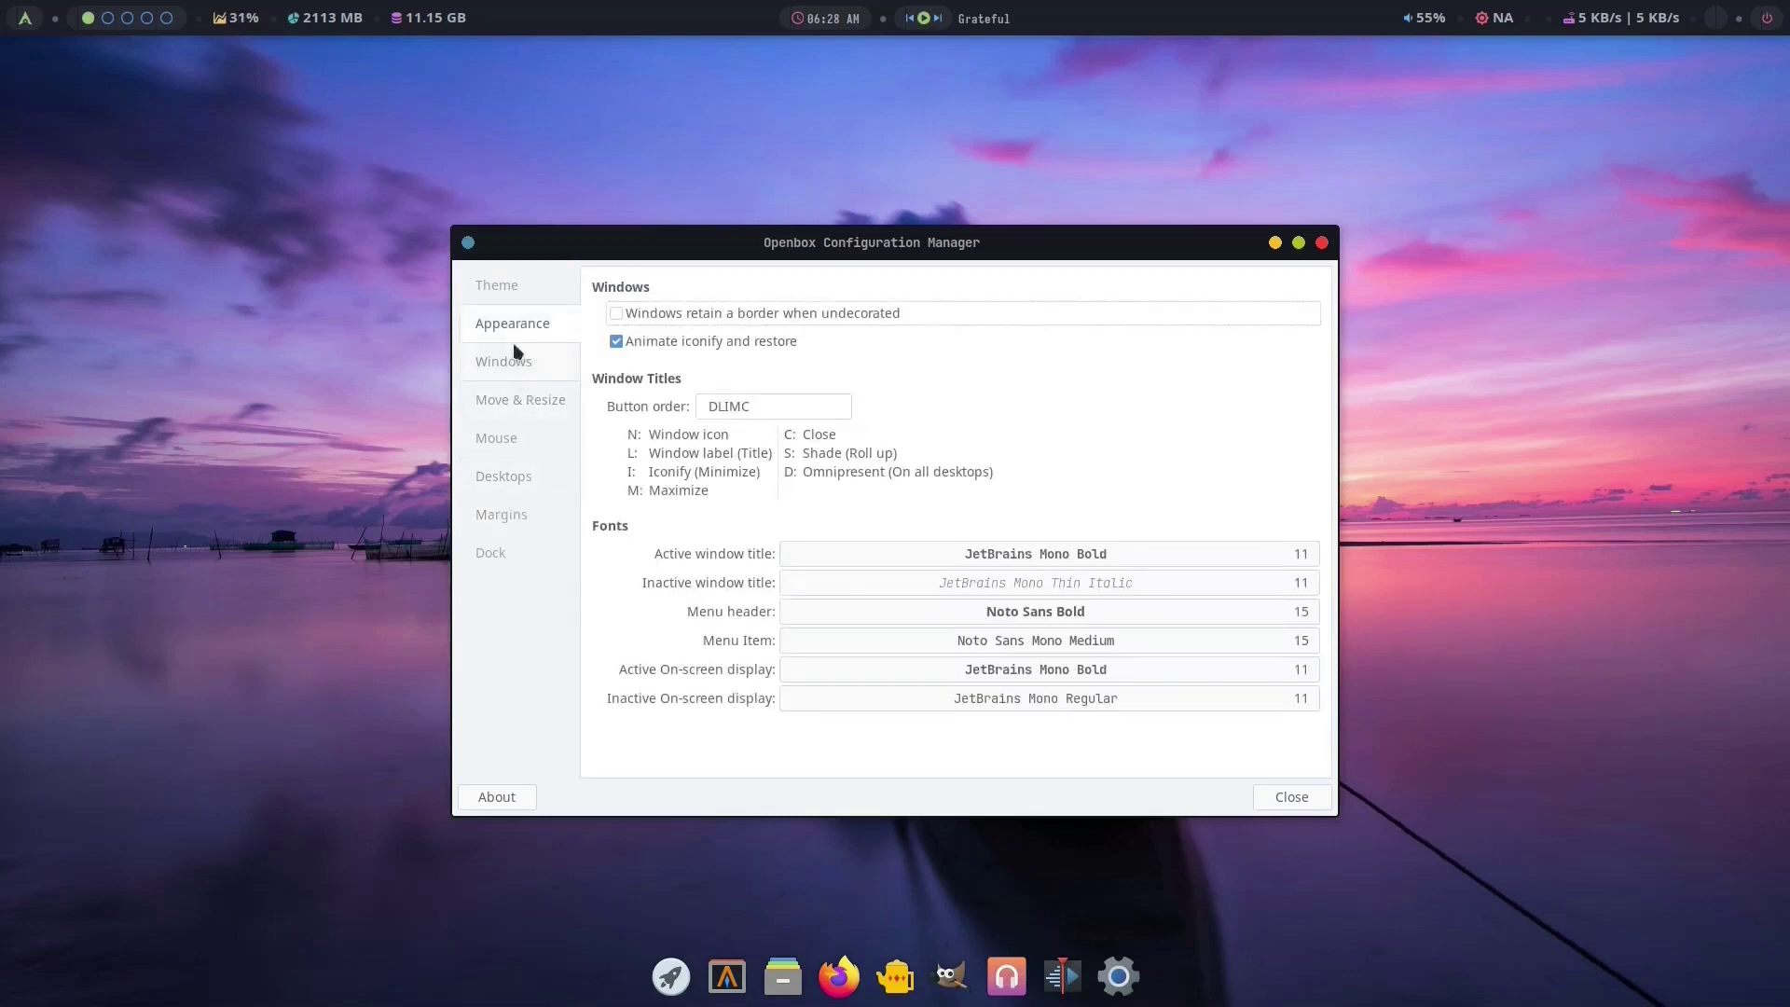
{"action": "left_click", "coordinate": [507, 284]}
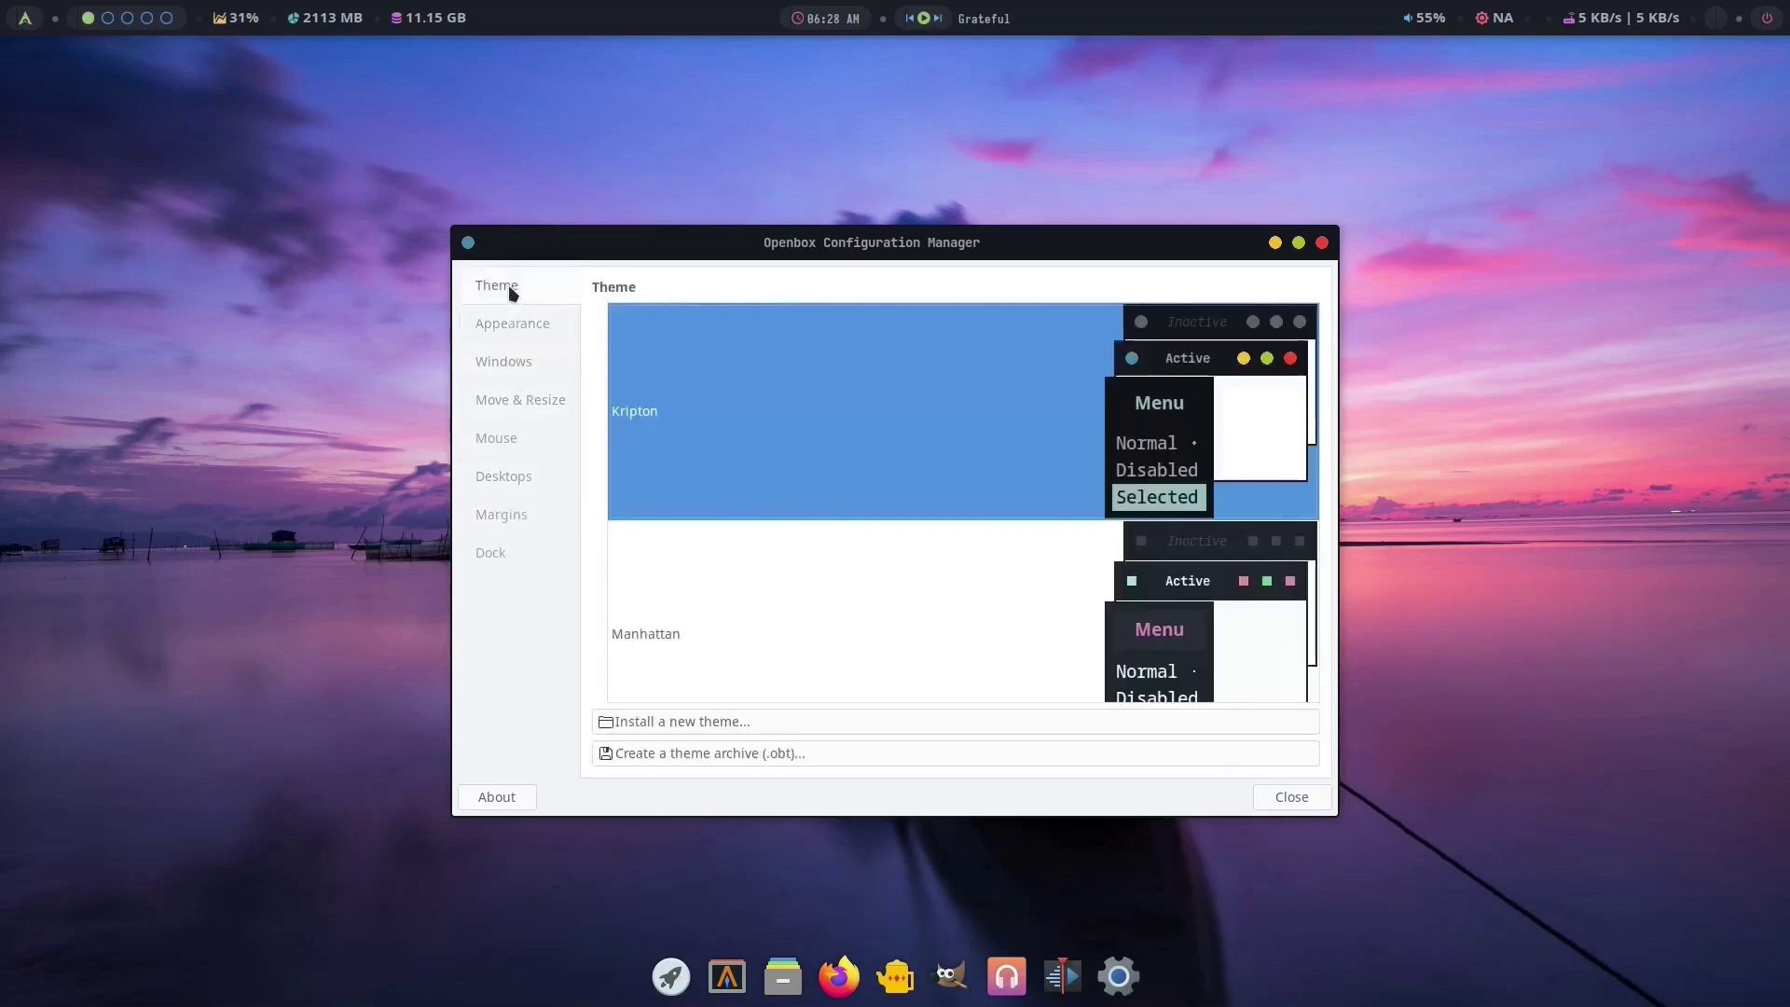
{"action": "left_click", "coordinate": [1298, 244]}
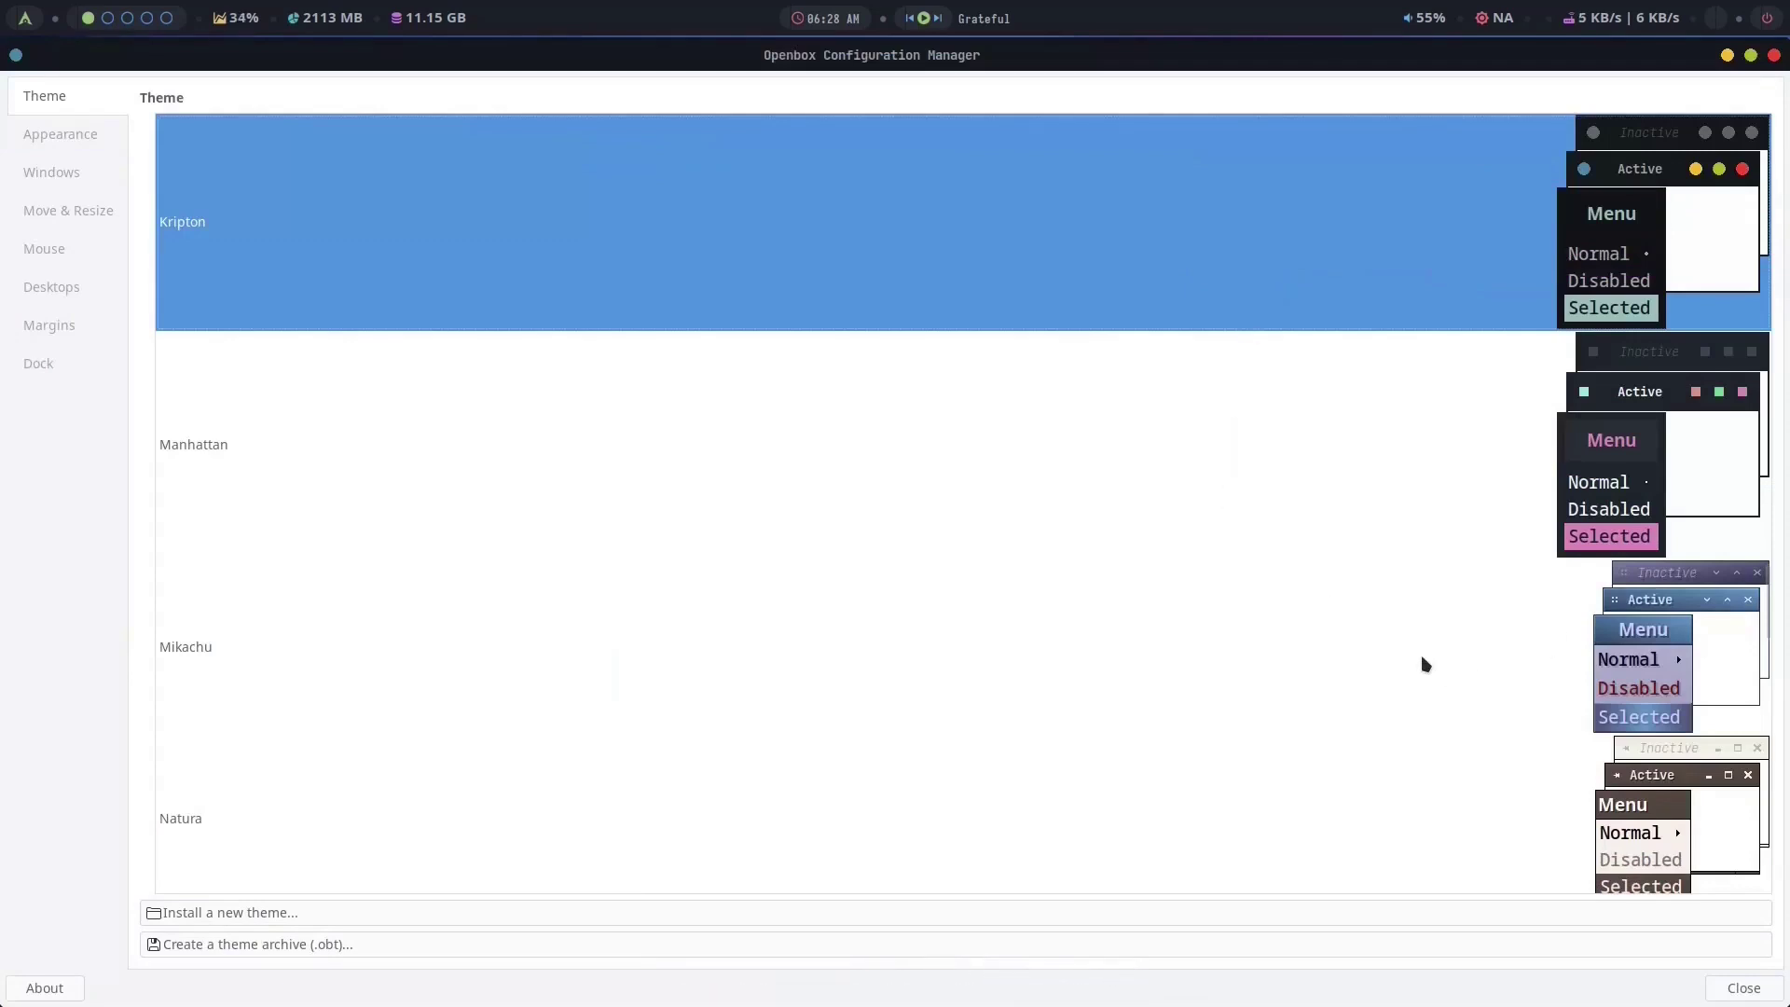
{"action": "scroll", "coordinate": [1427, 629], "scroll_direction": "down", "scroll_amount": 1}
{"action": "key", "text": "super+Right"}
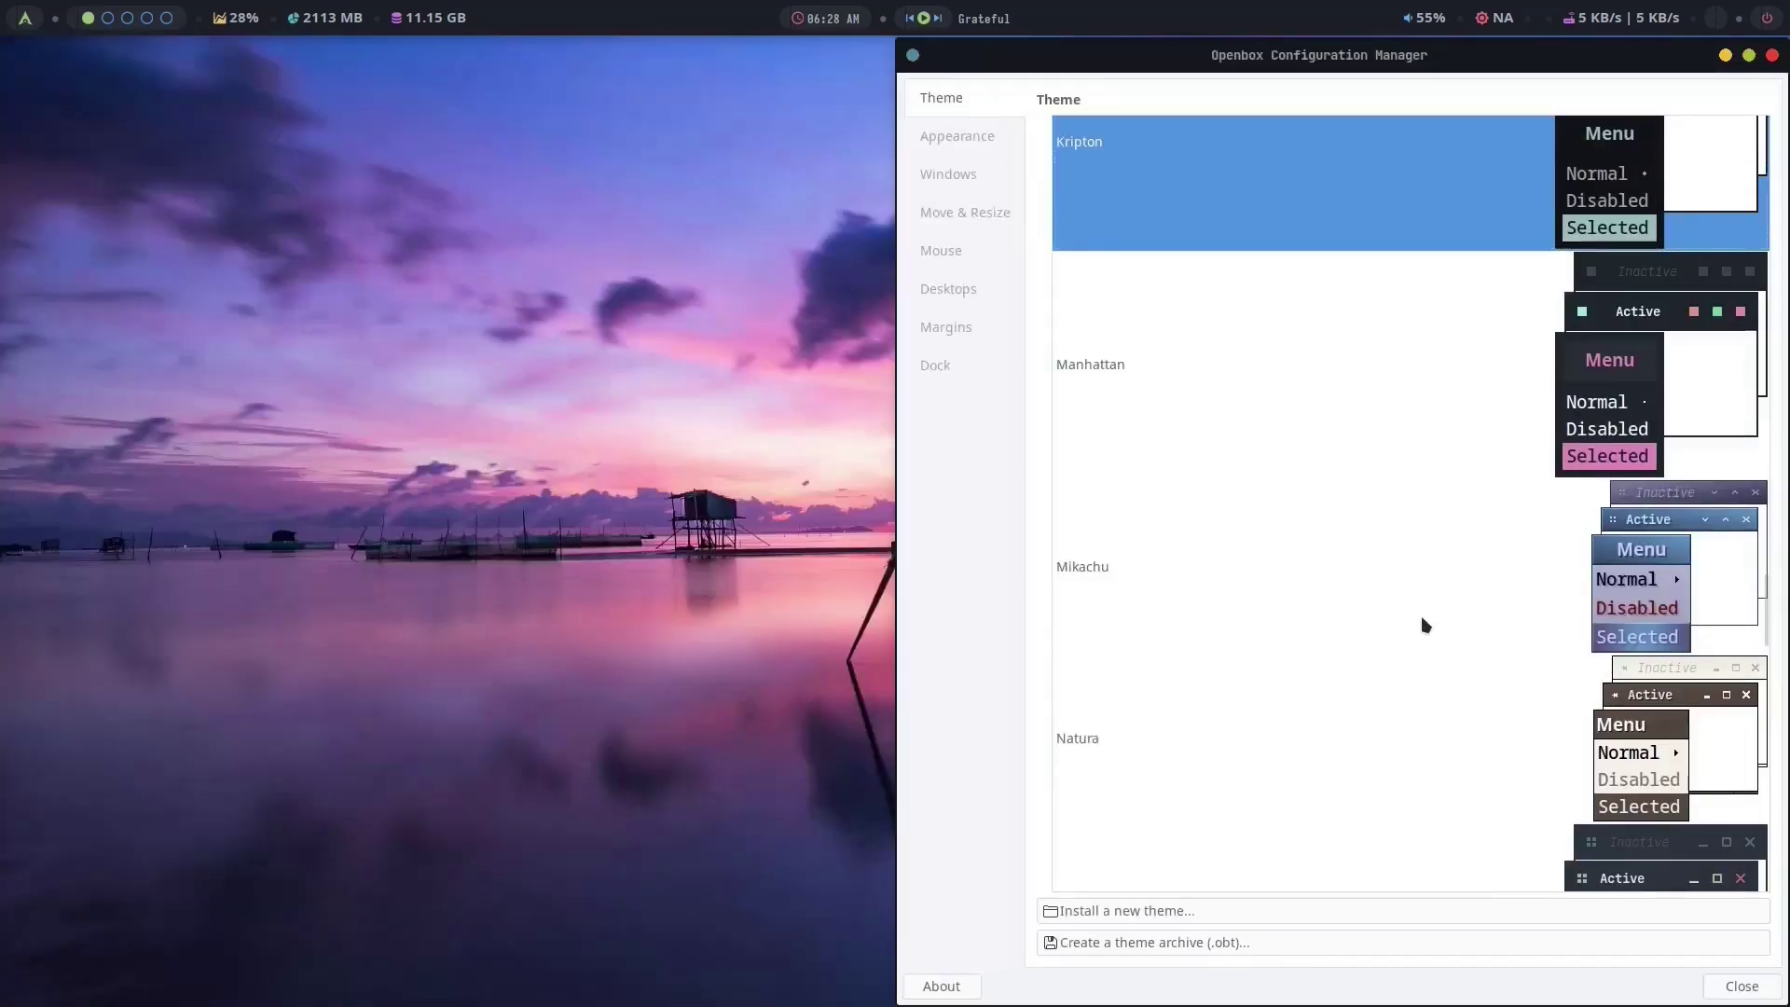
{"action": "scroll", "coordinate": [1429, 644], "scroll_direction": "down", "scroll_amount": 5}
{"action": "scroll", "coordinate": [1433, 659], "scroll_direction": "down", "scroll_amount": 12}
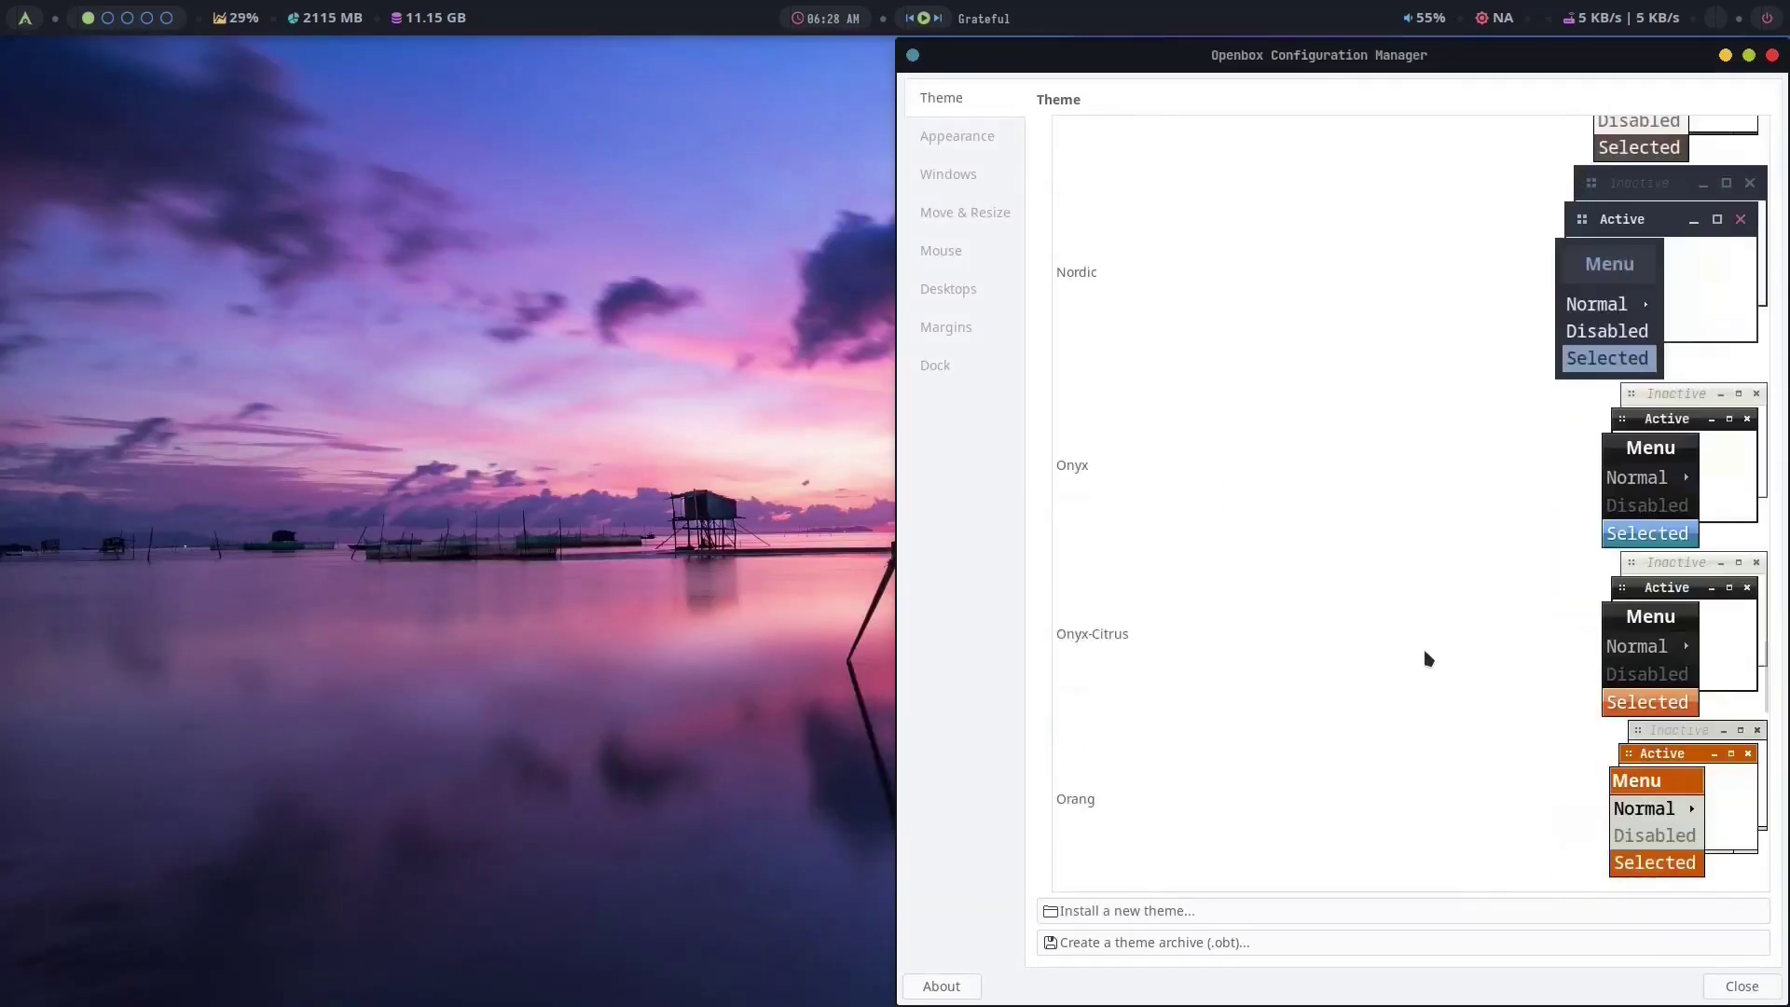
{"action": "scroll", "coordinate": [1430, 660], "scroll_direction": "down", "scroll_amount": 12}
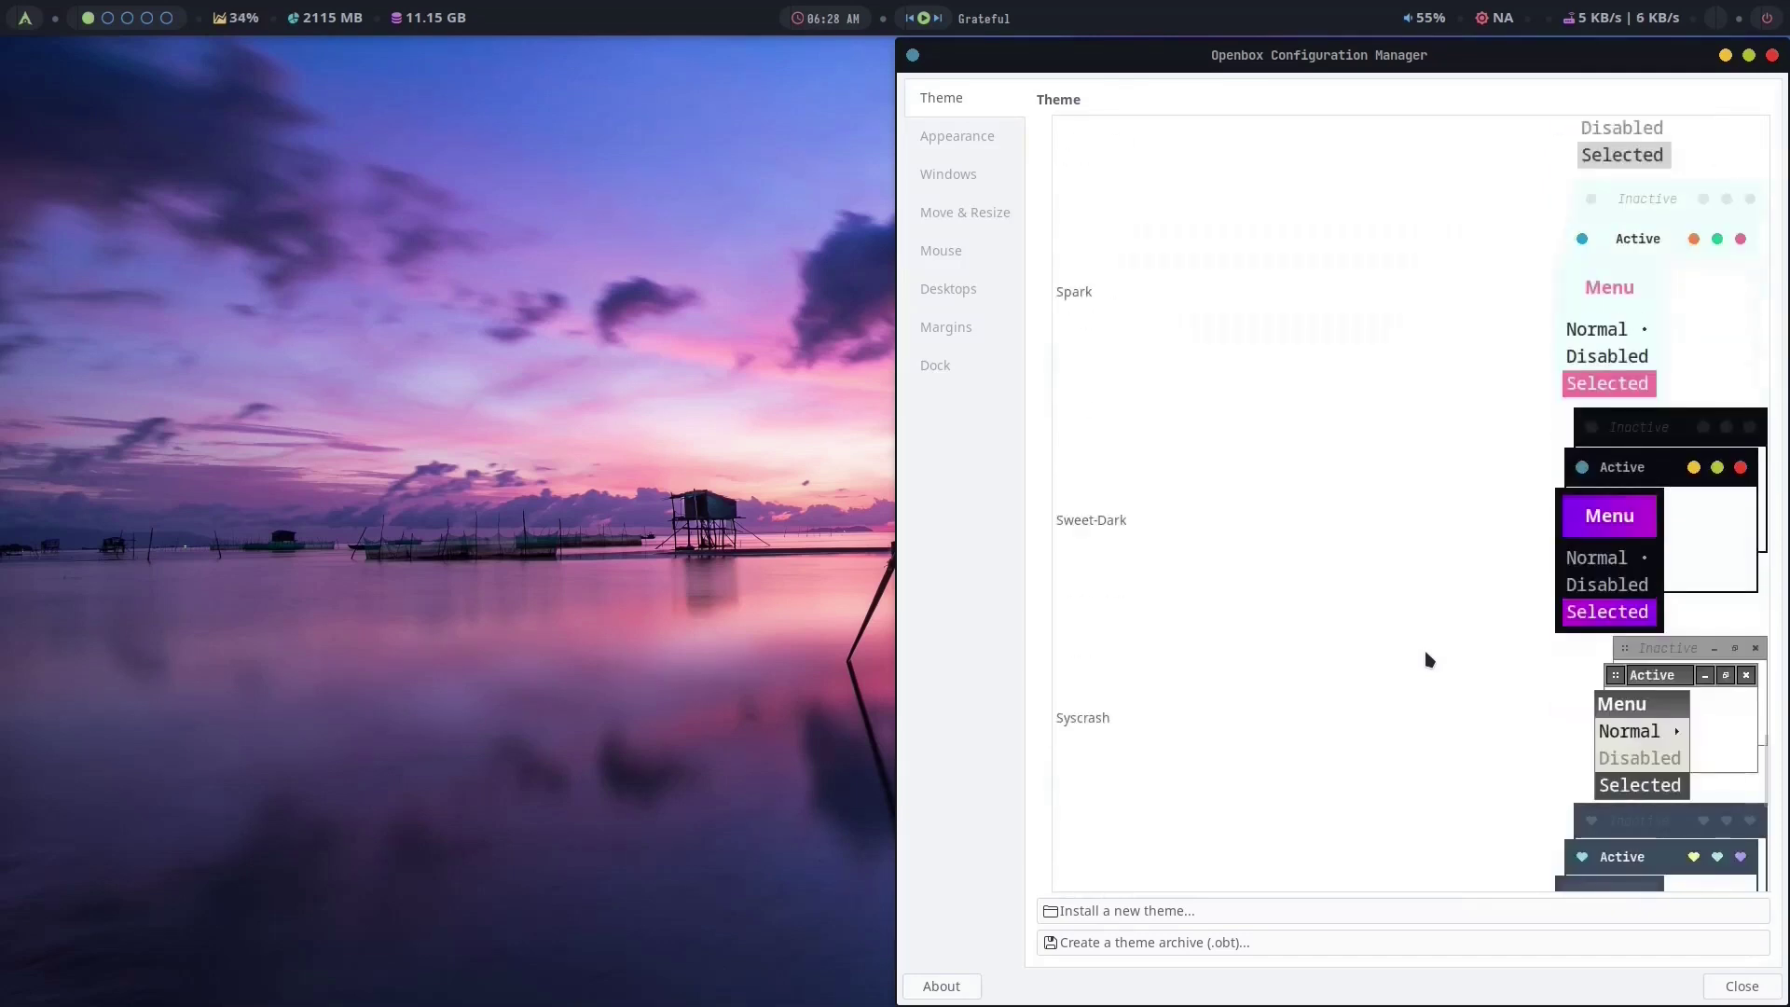
{"action": "scroll", "coordinate": [1429, 660], "scroll_direction": "up", "scroll_amount": 20}
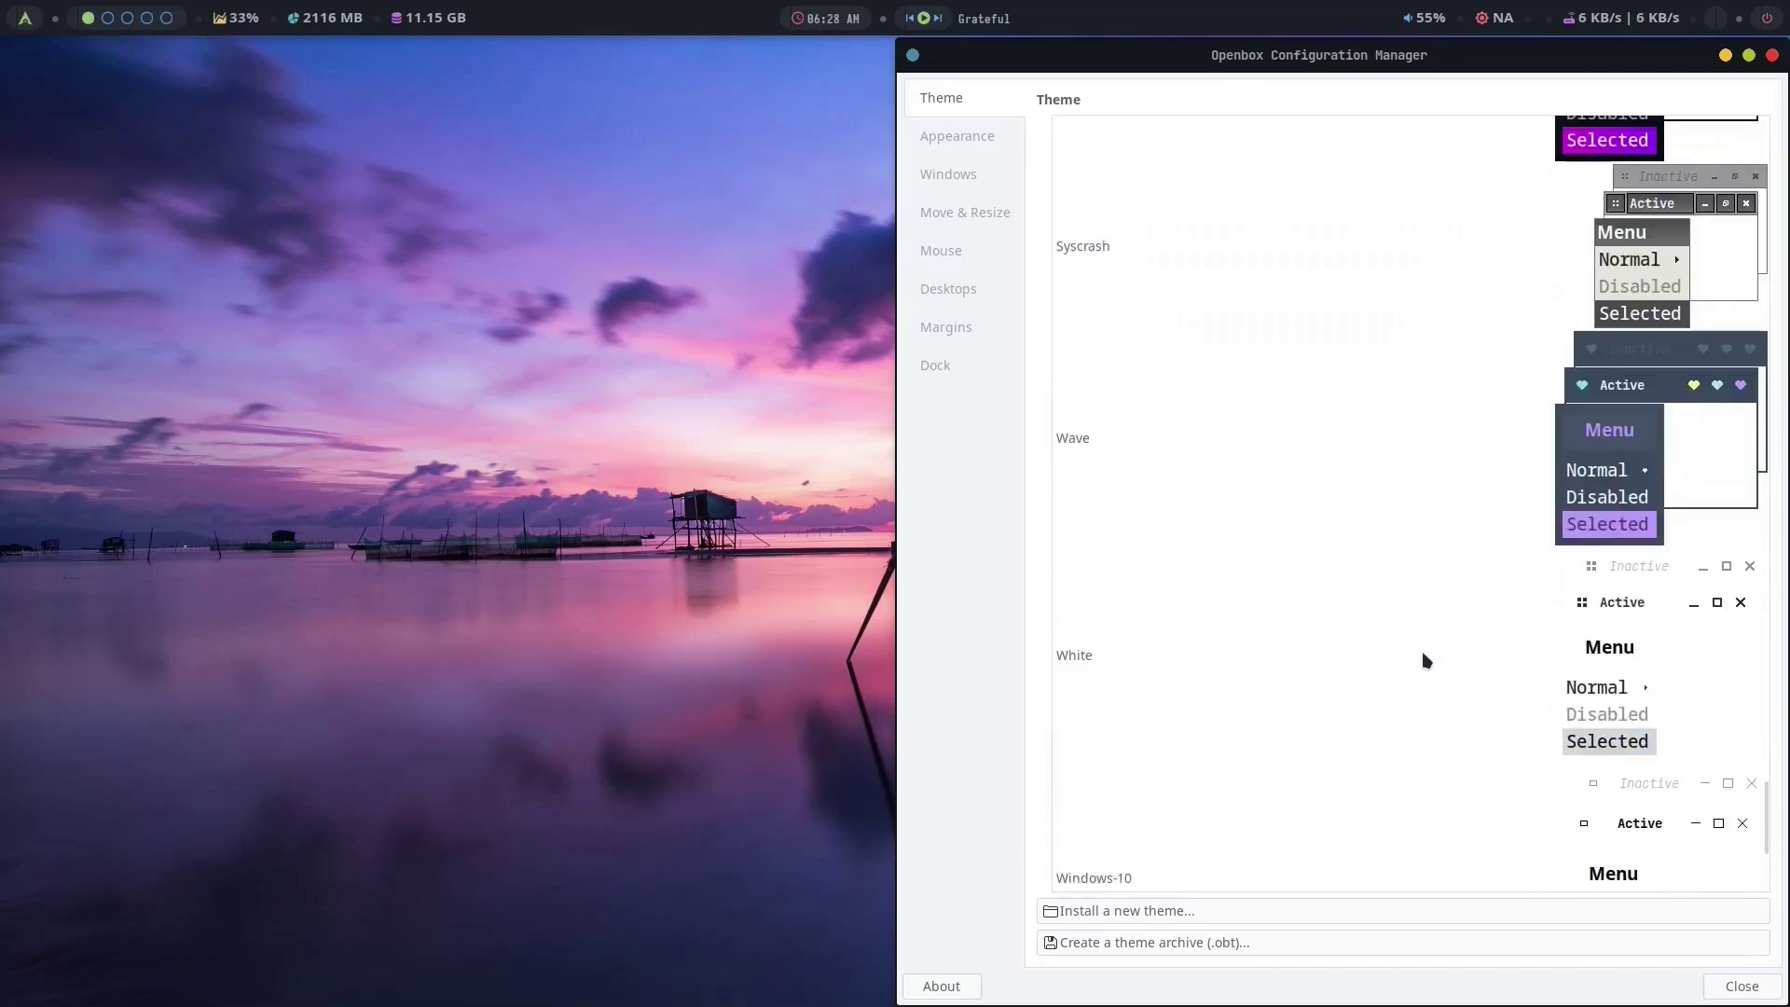
{"action": "scroll", "coordinate": [1426, 658], "scroll_direction": "up", "scroll_amount": 10}
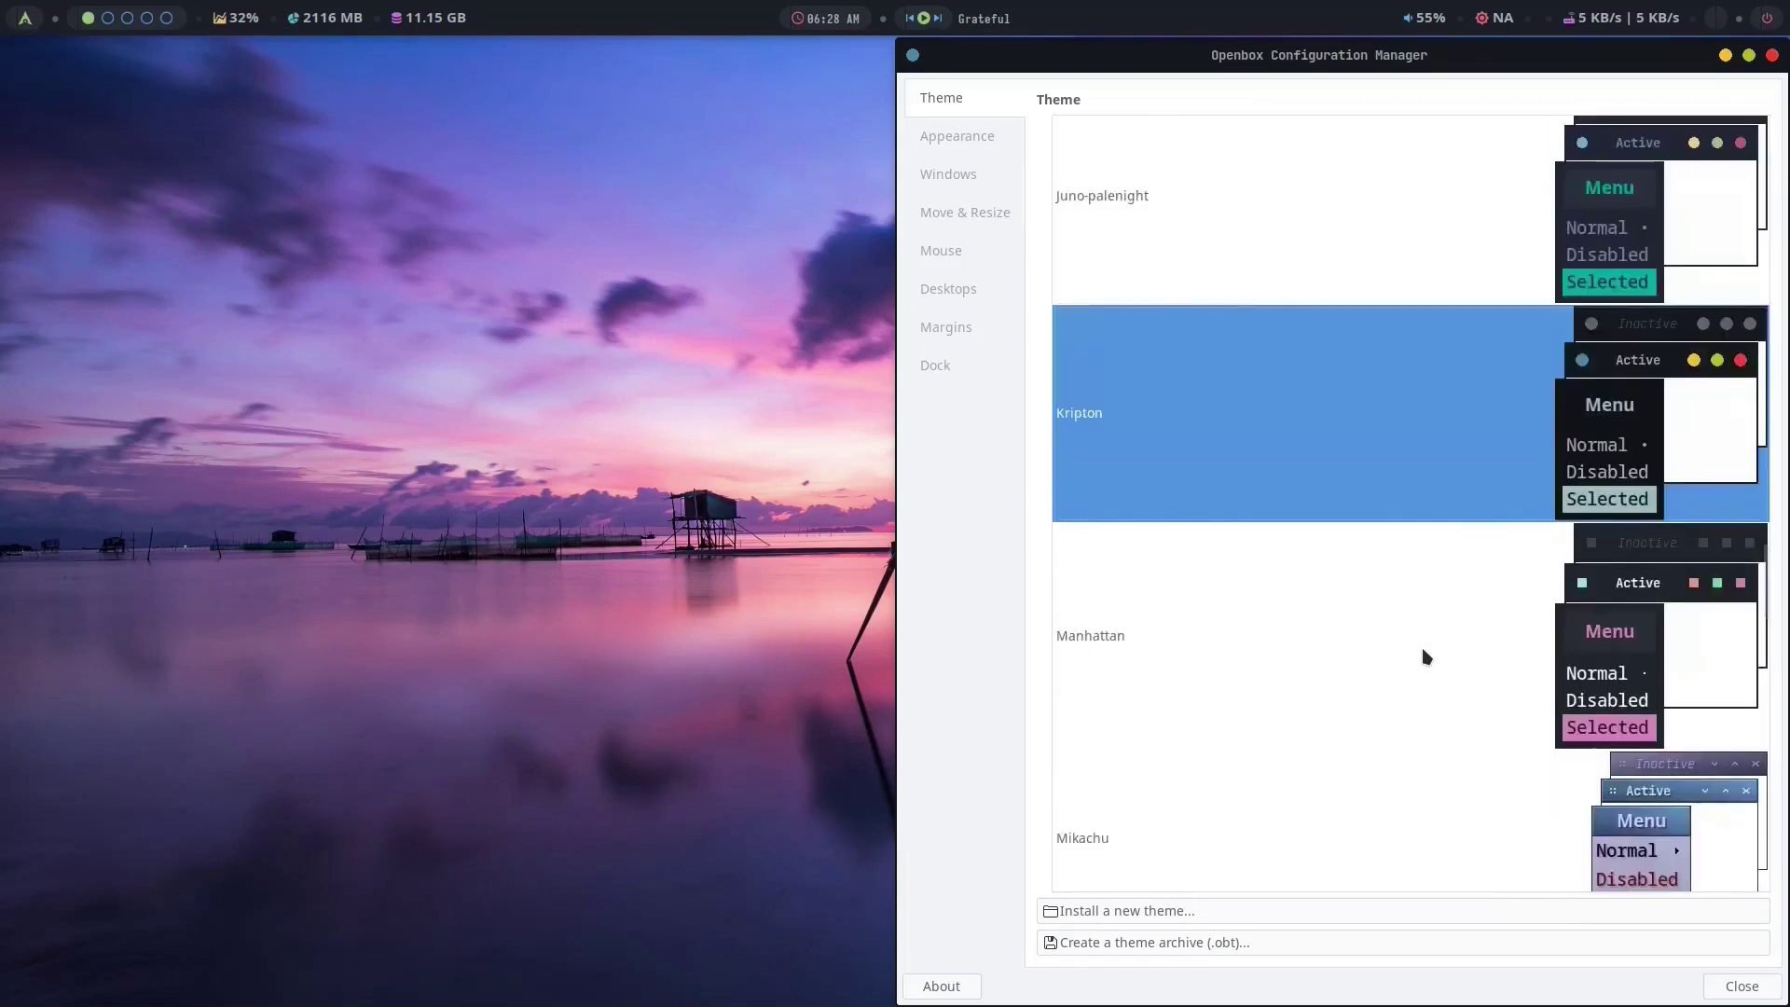
{"action": "scroll", "coordinate": [1385, 492], "scroll_direction": "up", "scroll_amount": 3}
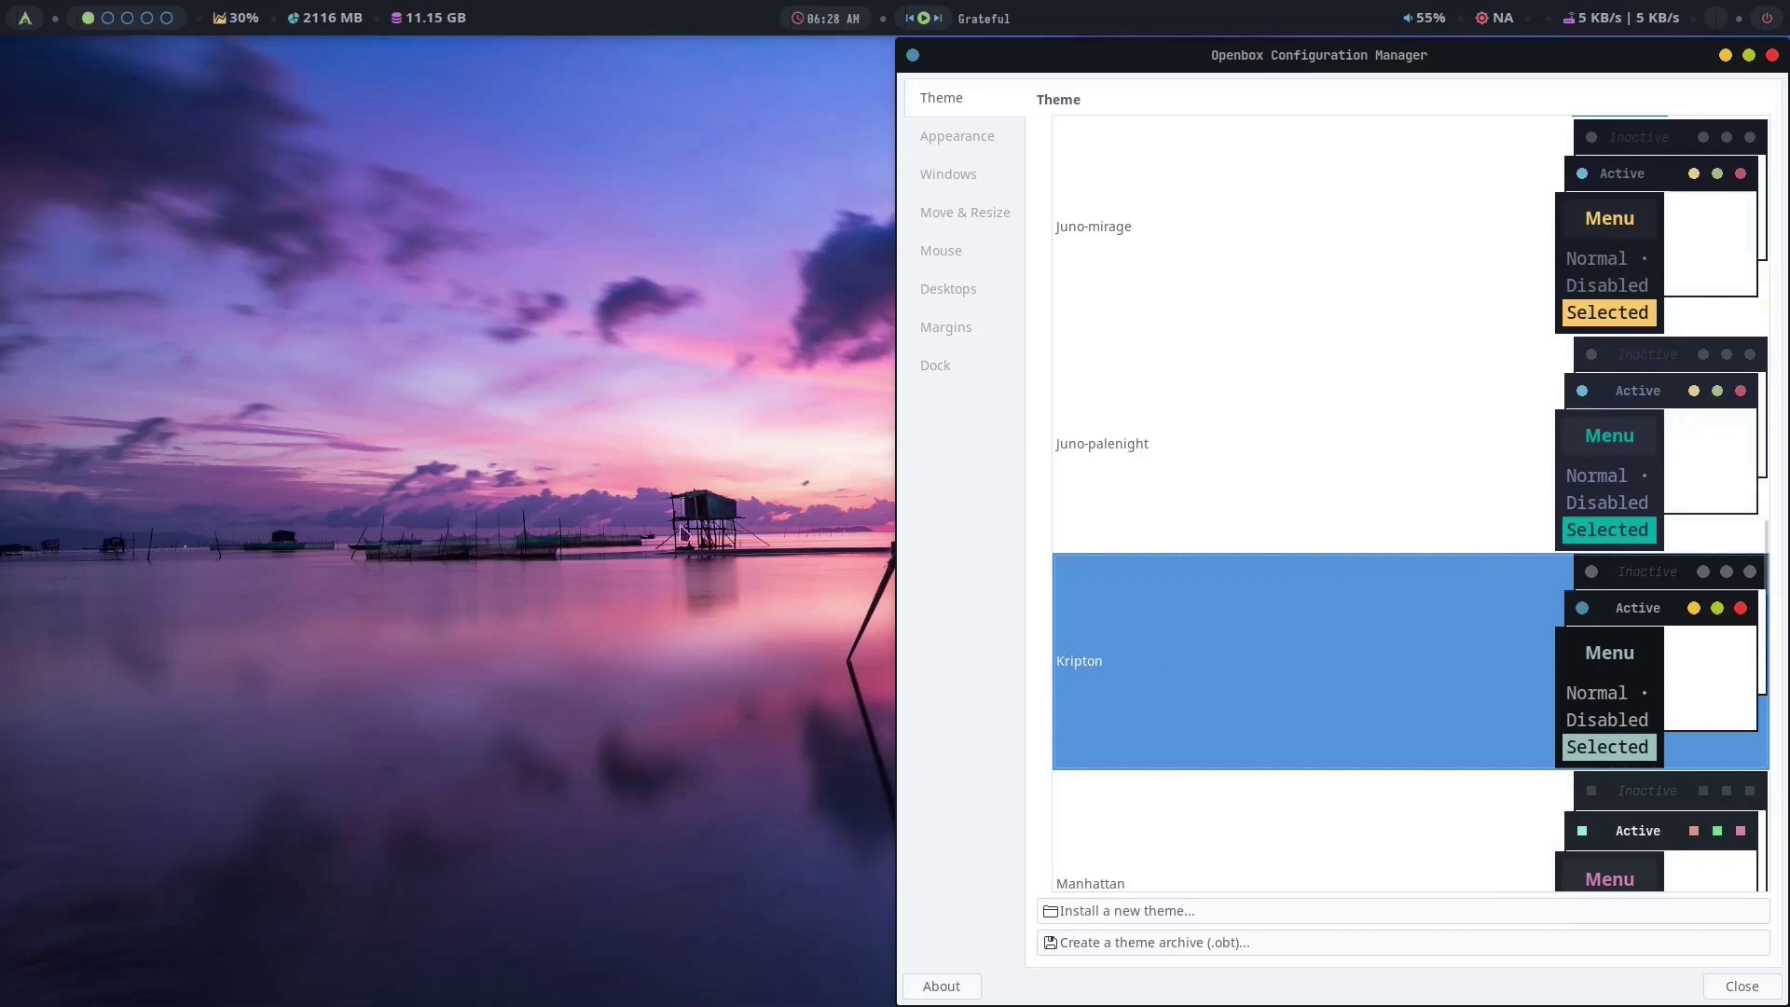
Reapply the Kripton theme and bring the file manager forward.
{"action": "right_click", "coordinate": [355, 376]}
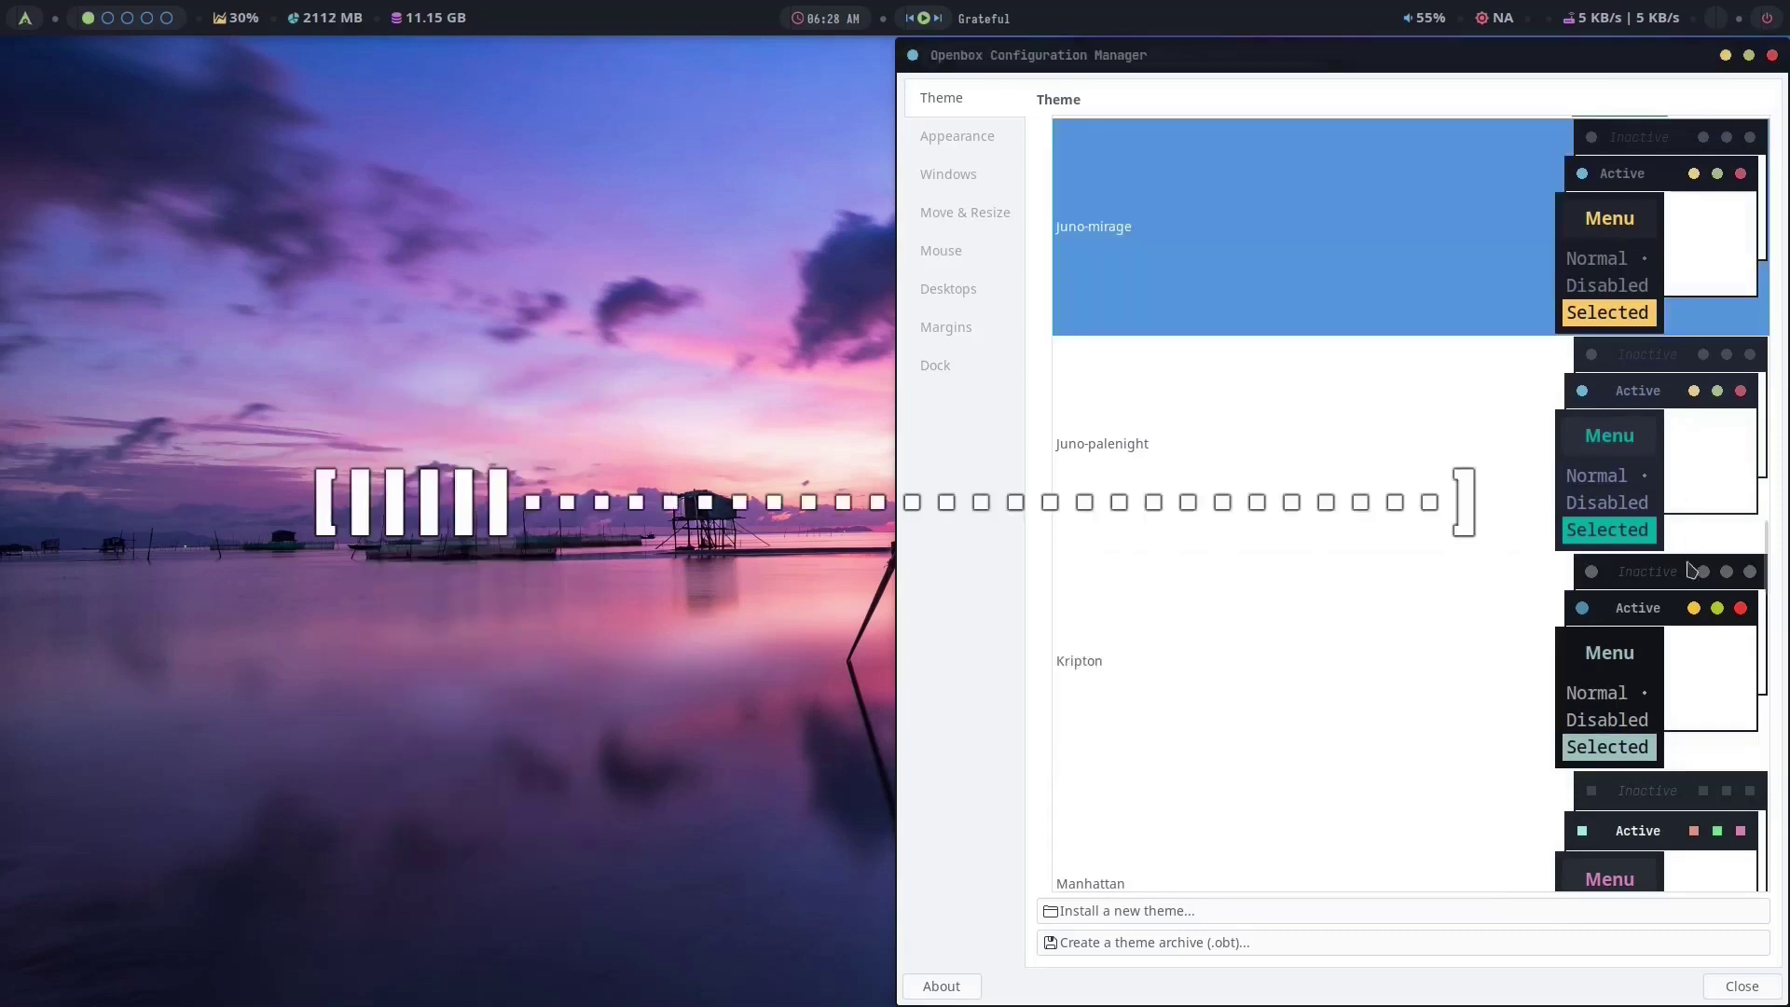
{"action": "left_click", "coordinate": [1605, 634]}
{"action": "key", "text": "super+shift+f"}
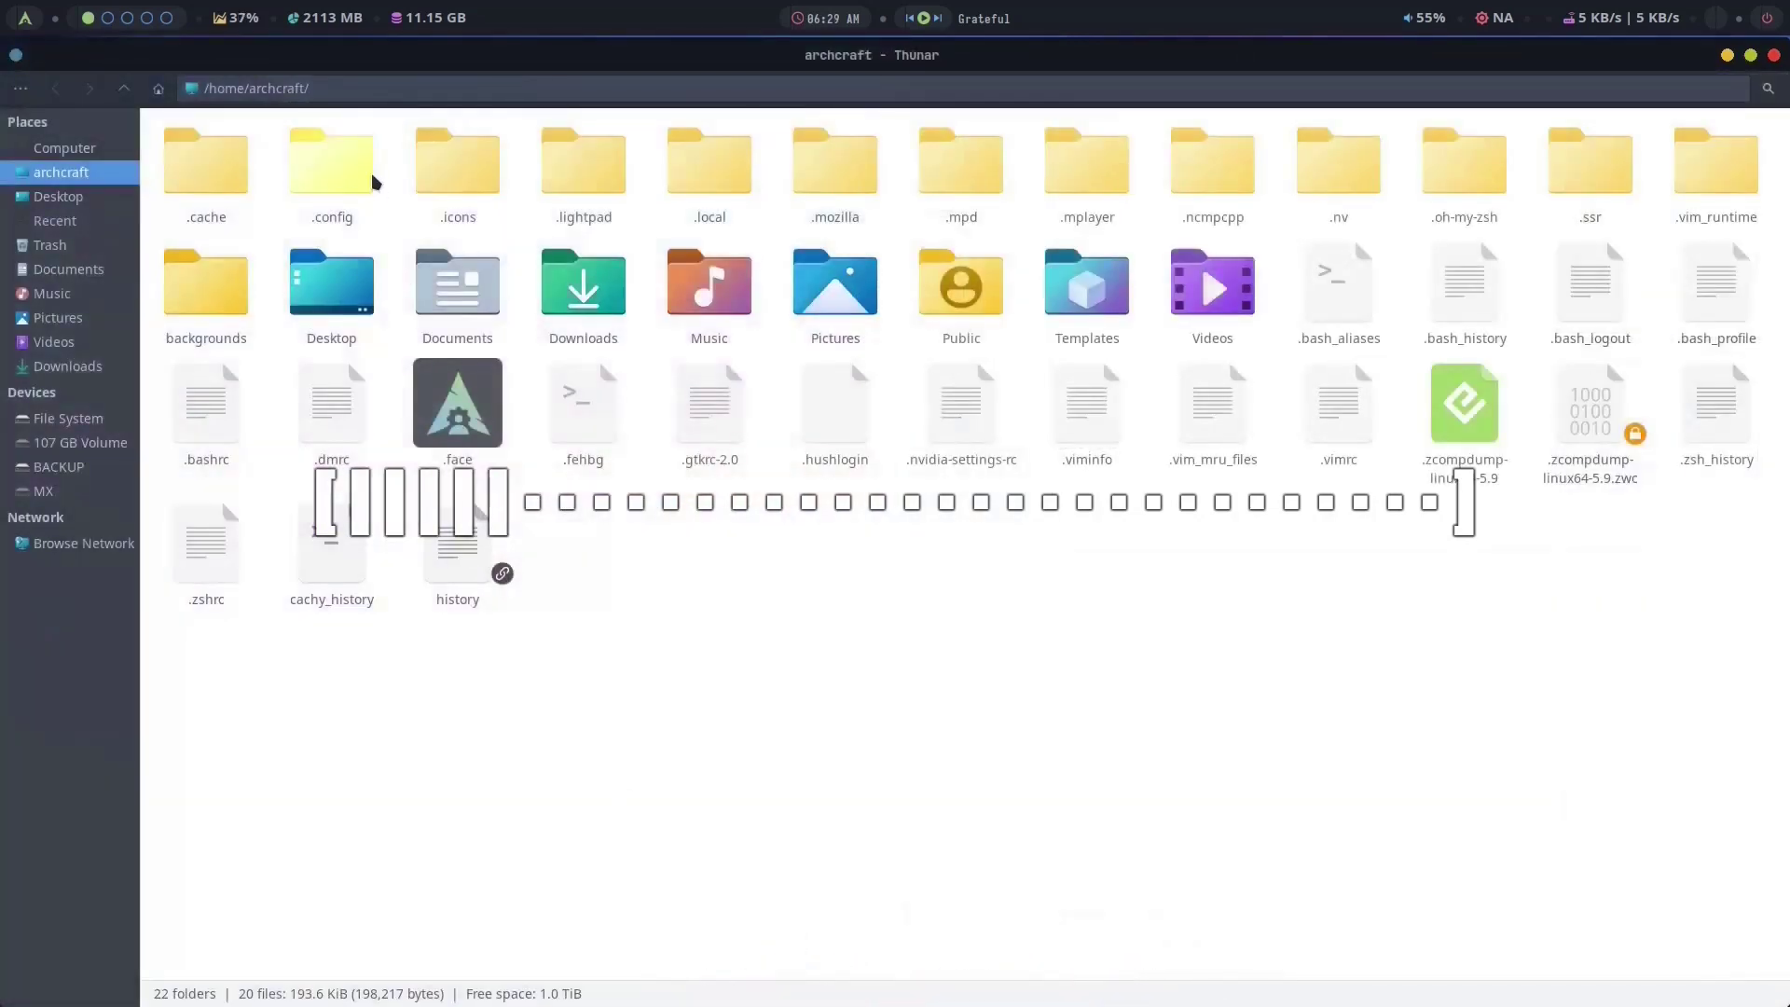
Copy the Juno-mirage and Kripton folders from /usr/share/themes, then return to the home folder.
{"action": "key", "text": "ctrl+l"}
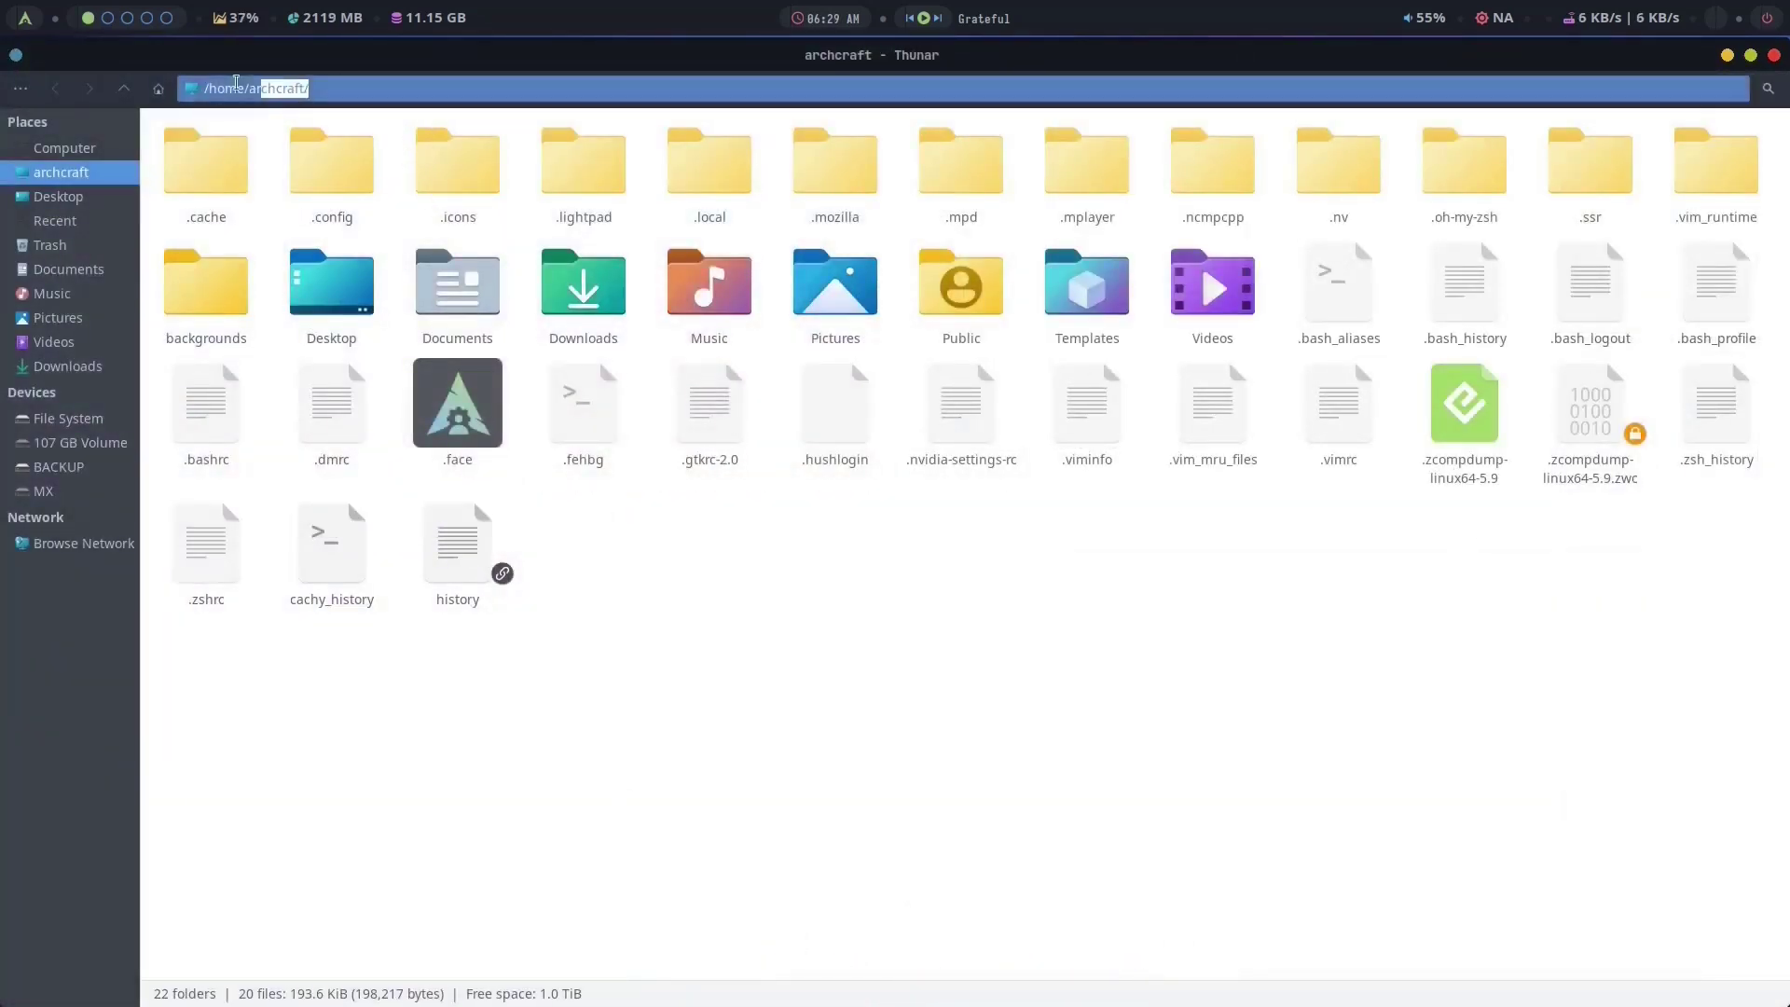
{"action": "type", "text": "/uys"}
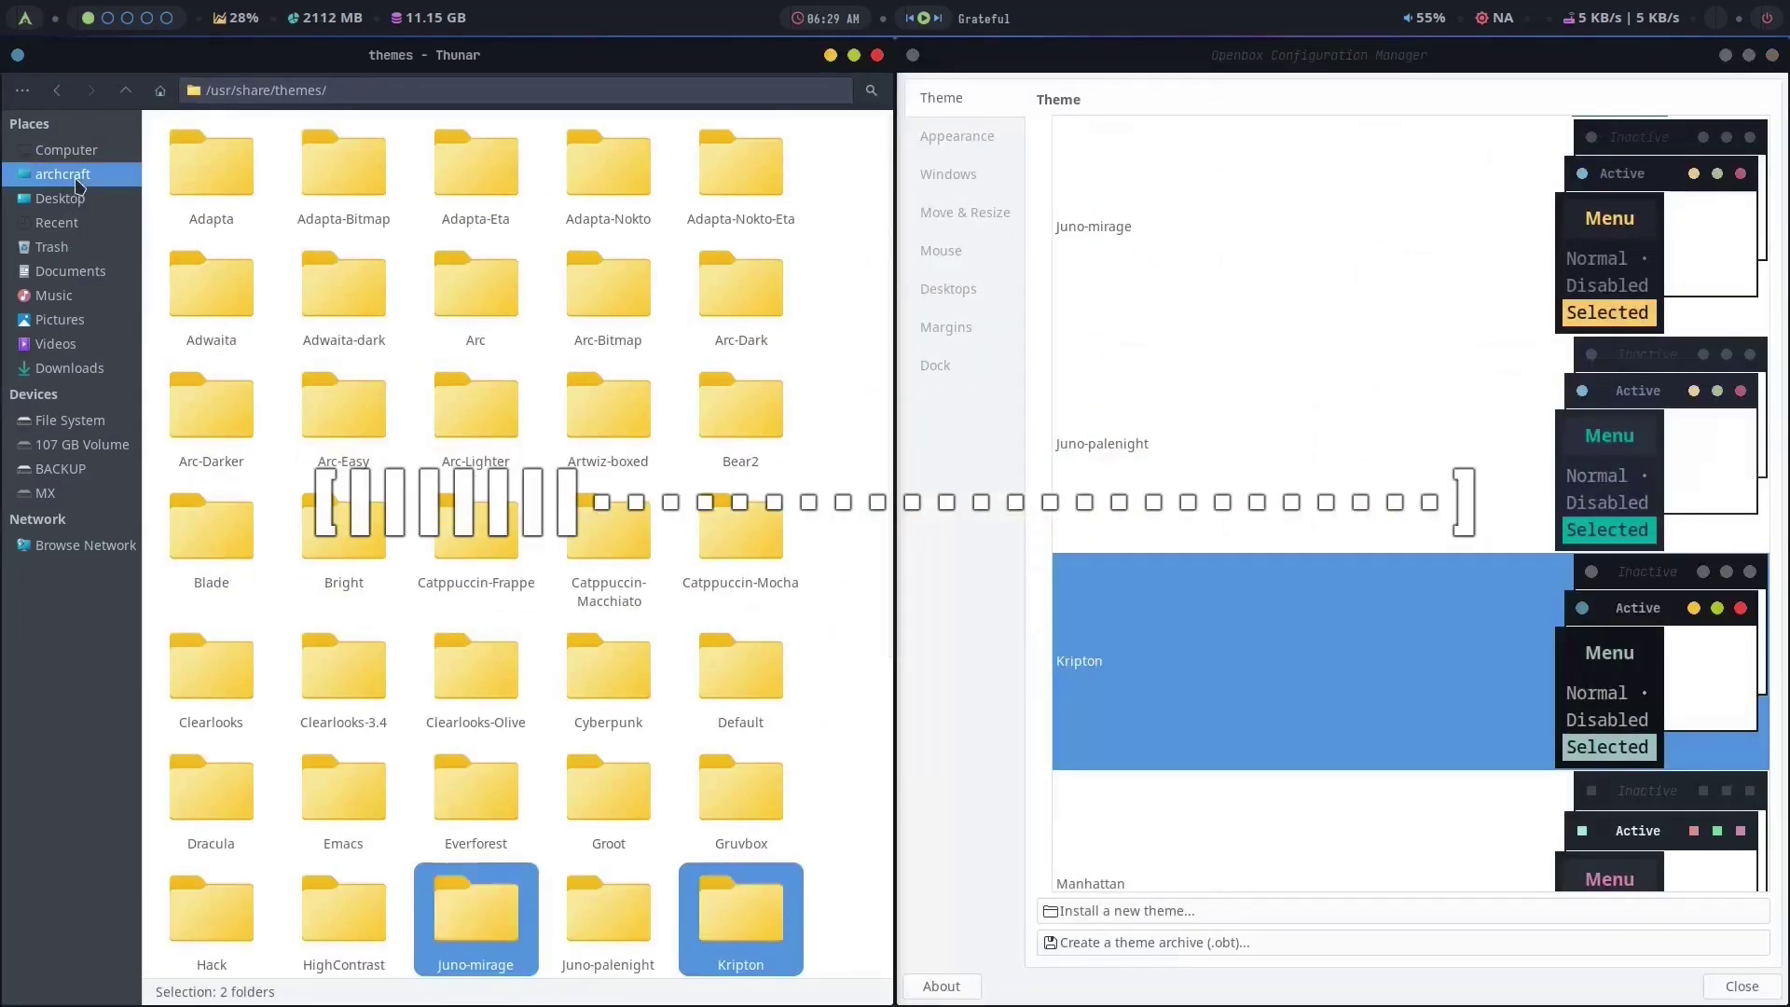
{"action": "left_click", "coordinate": [76, 177]}
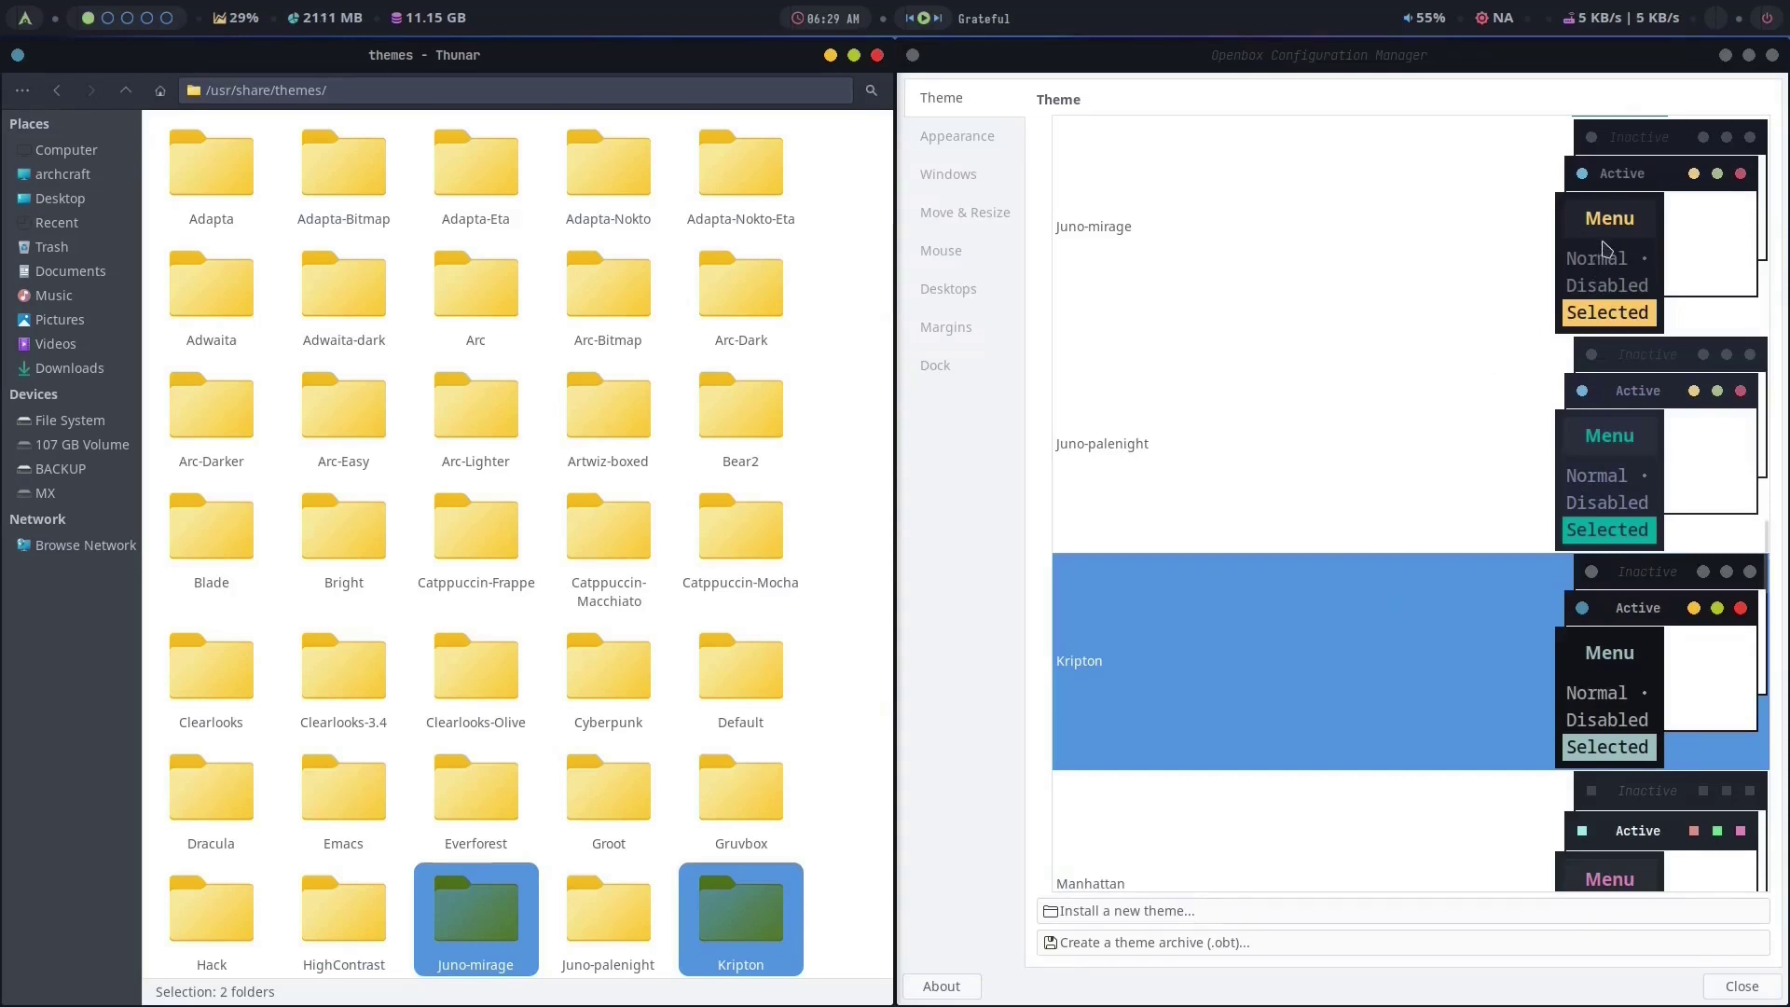
{"action": "right_click", "coordinate": [748, 899]}
{"action": "left_click", "coordinate": [800, 708]}
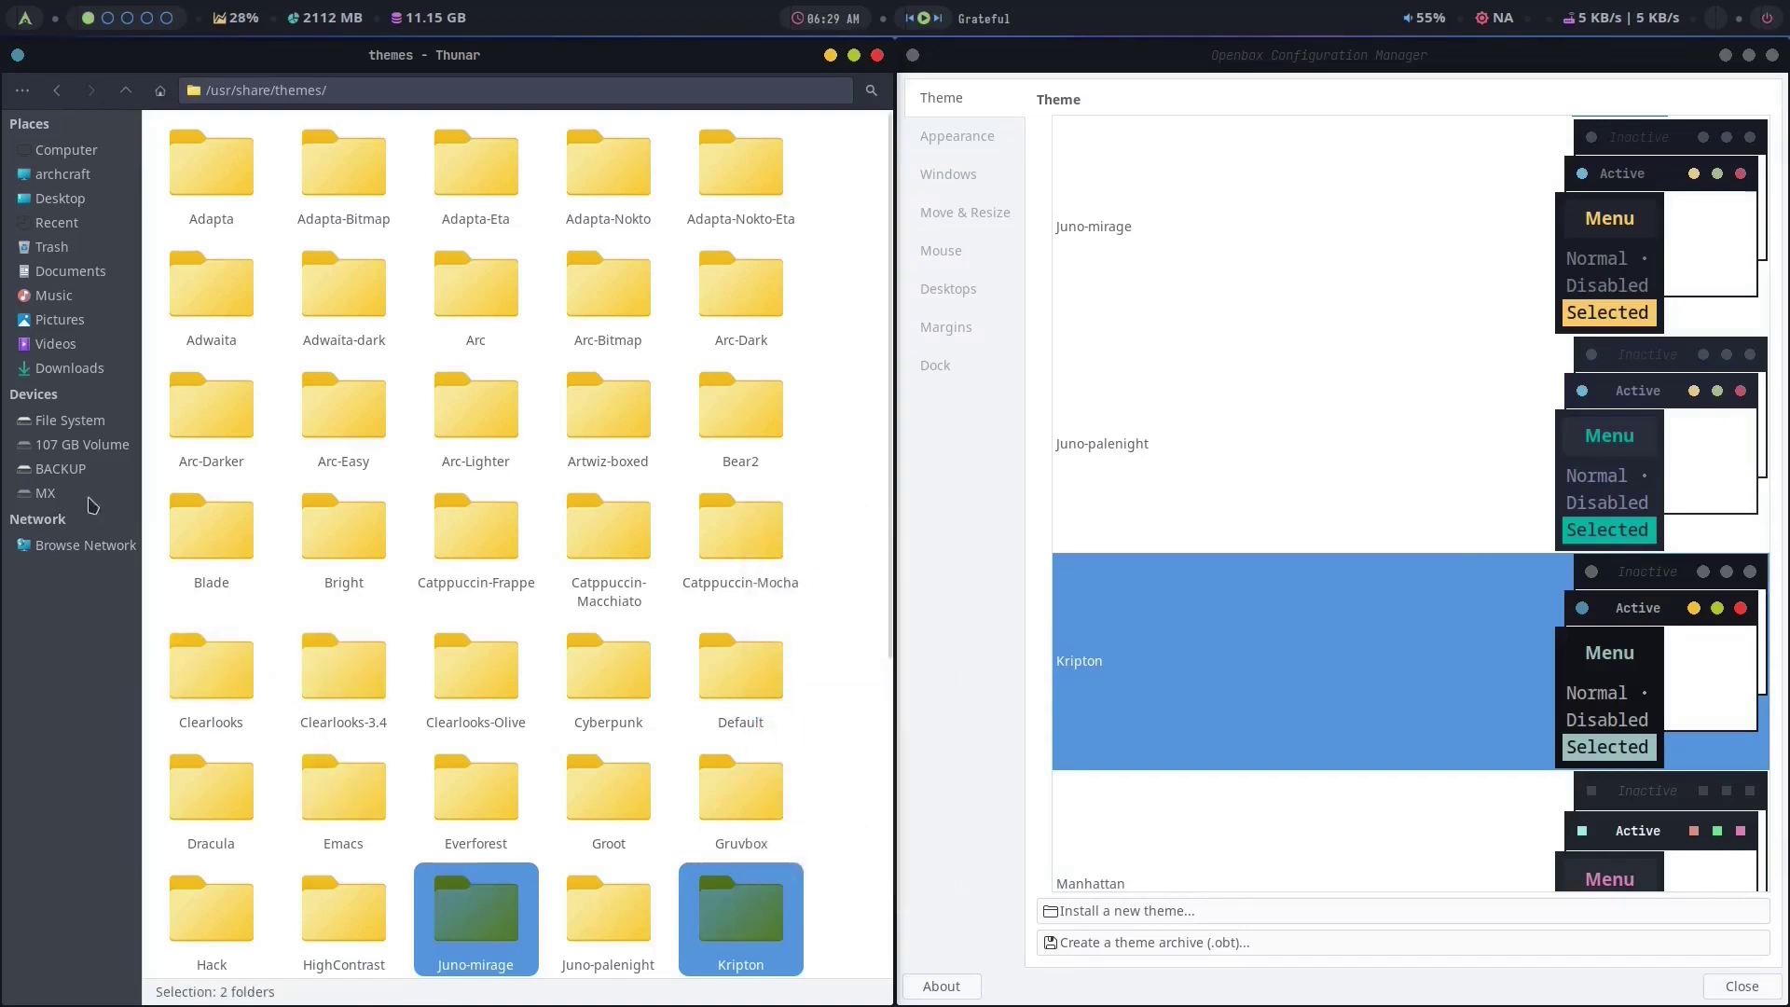
{"action": "left_click", "coordinate": [77, 177]}
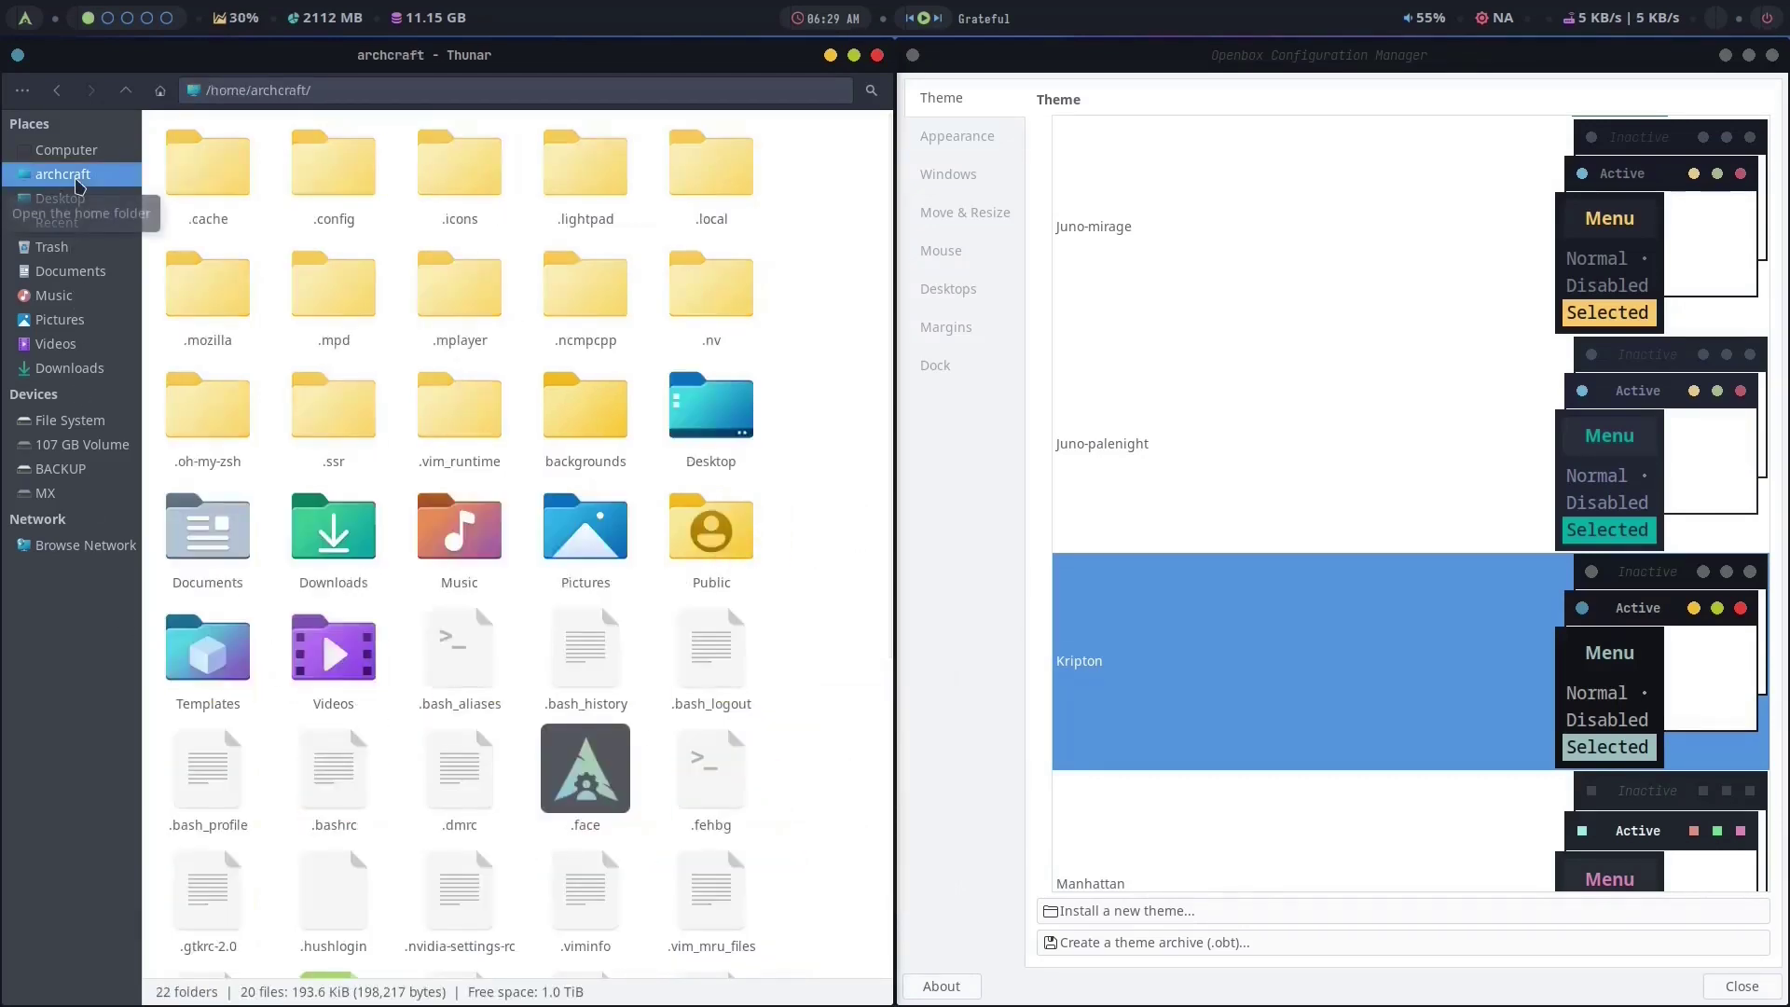
Create a .themes folder in /home/archcraft and paste the Juno-mirage and Kripton folders into it.
{"action": "right_click", "coordinate": [818, 633]}
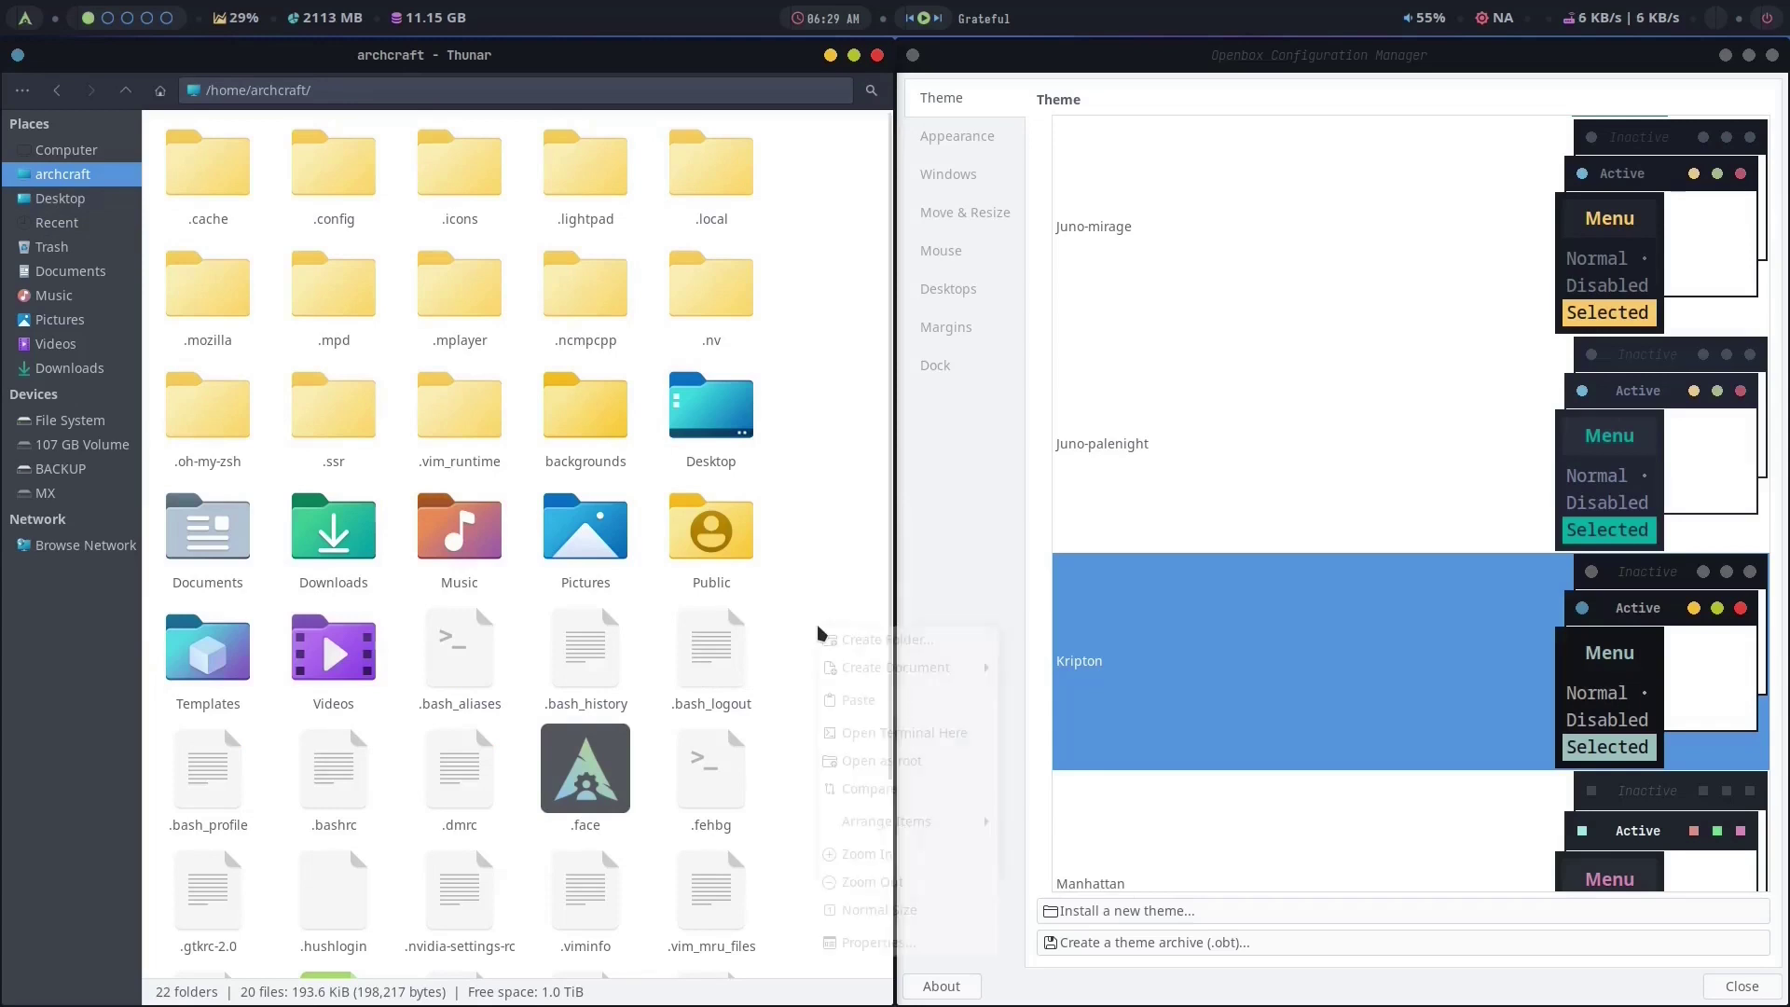
{"action": "left_click", "coordinate": [861, 640]}
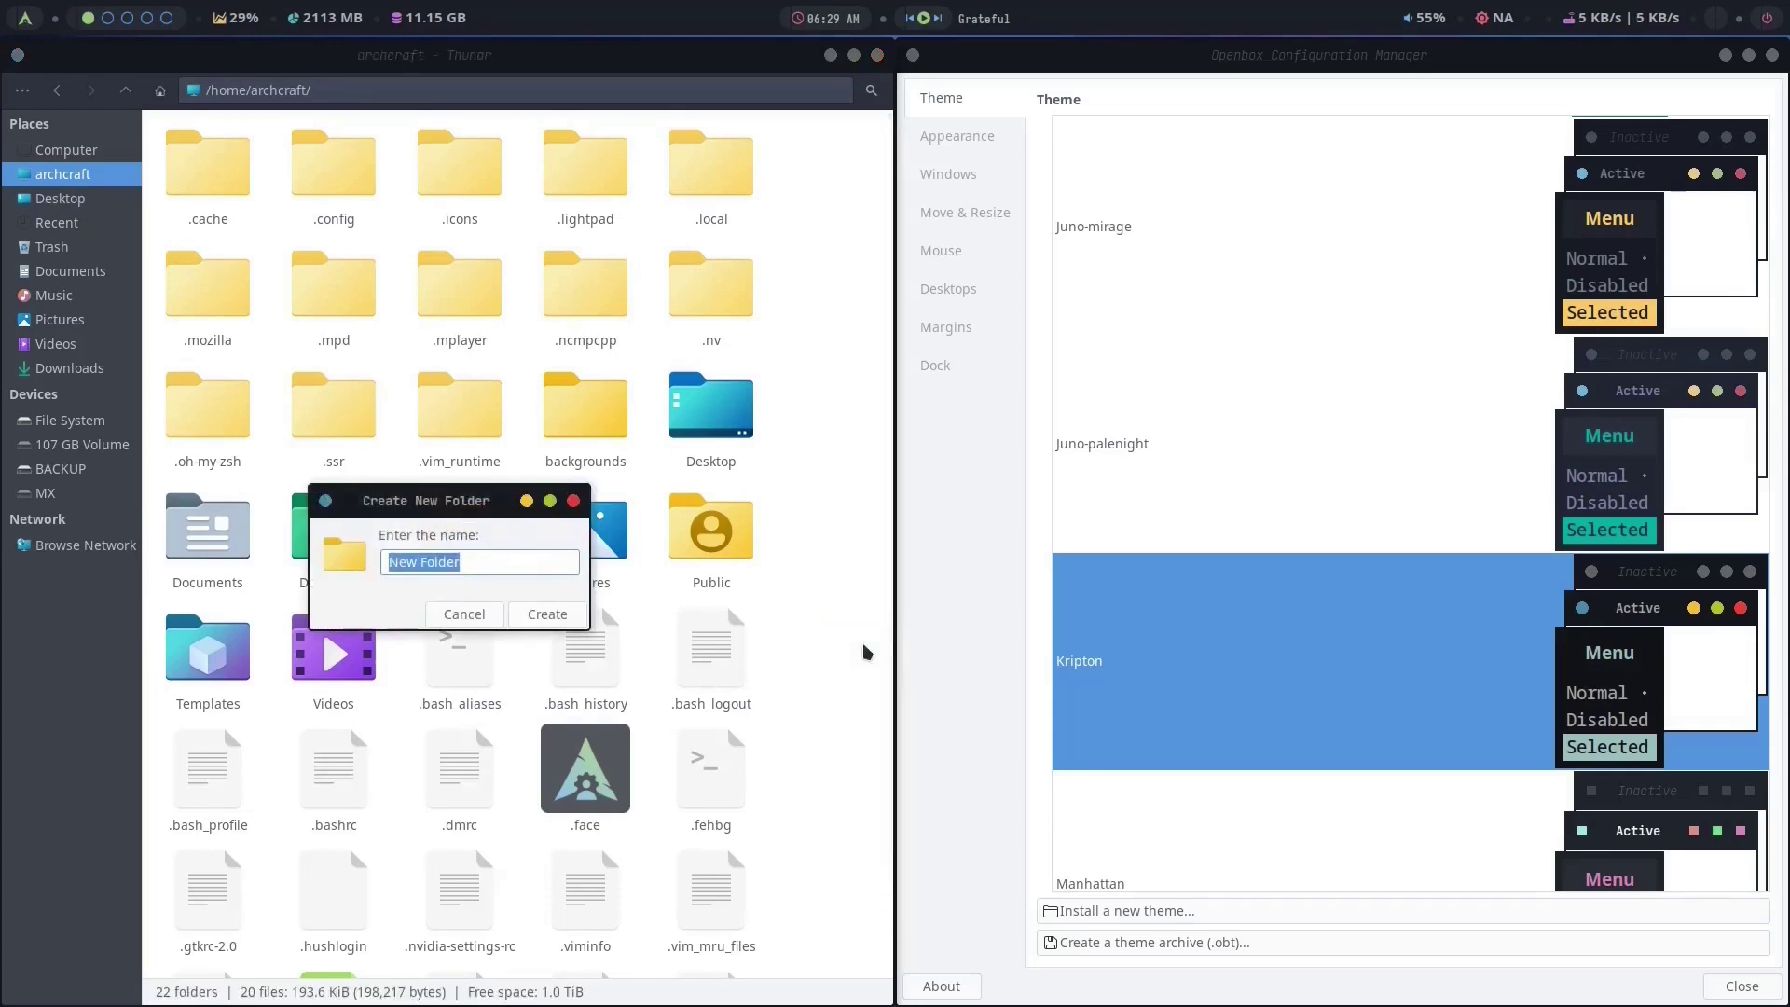
{"action": "type", "text": ".themes"}
{"action": "key", "text": "Return"}
{"action": "double_click", "coordinate": [450, 417]}
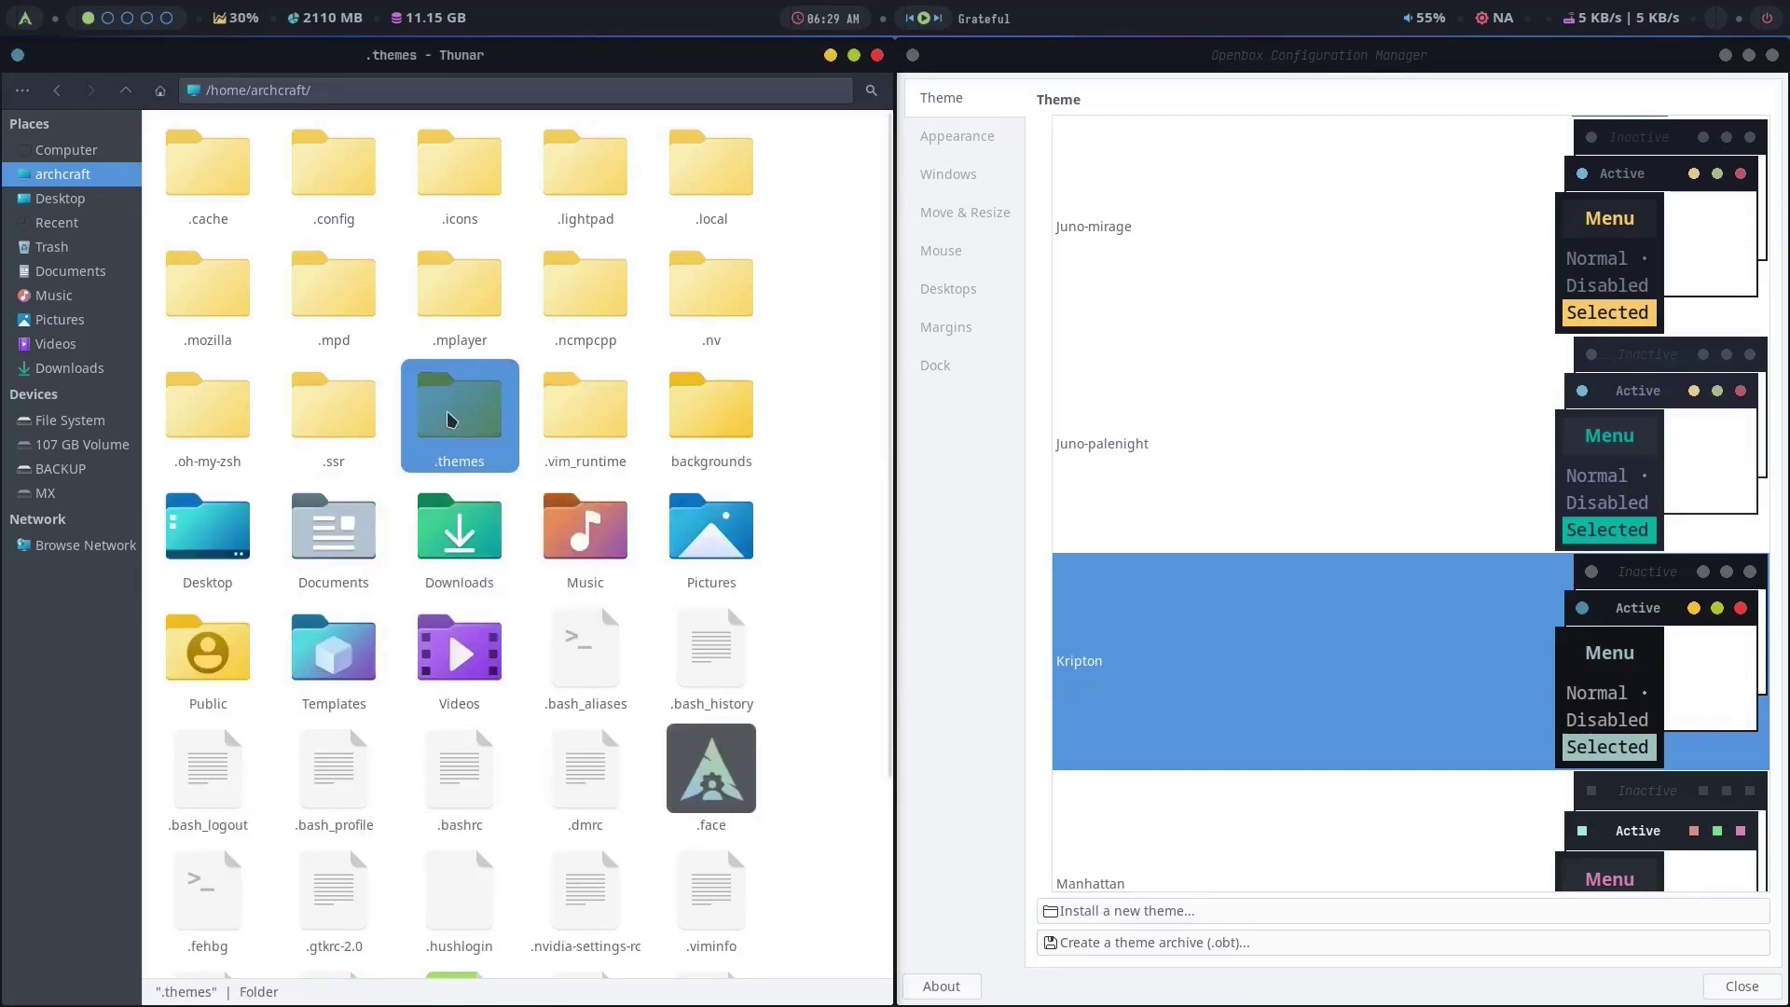
{"action": "right_click", "coordinate": [371, 296]}
{"action": "key", "text": "Escape"}
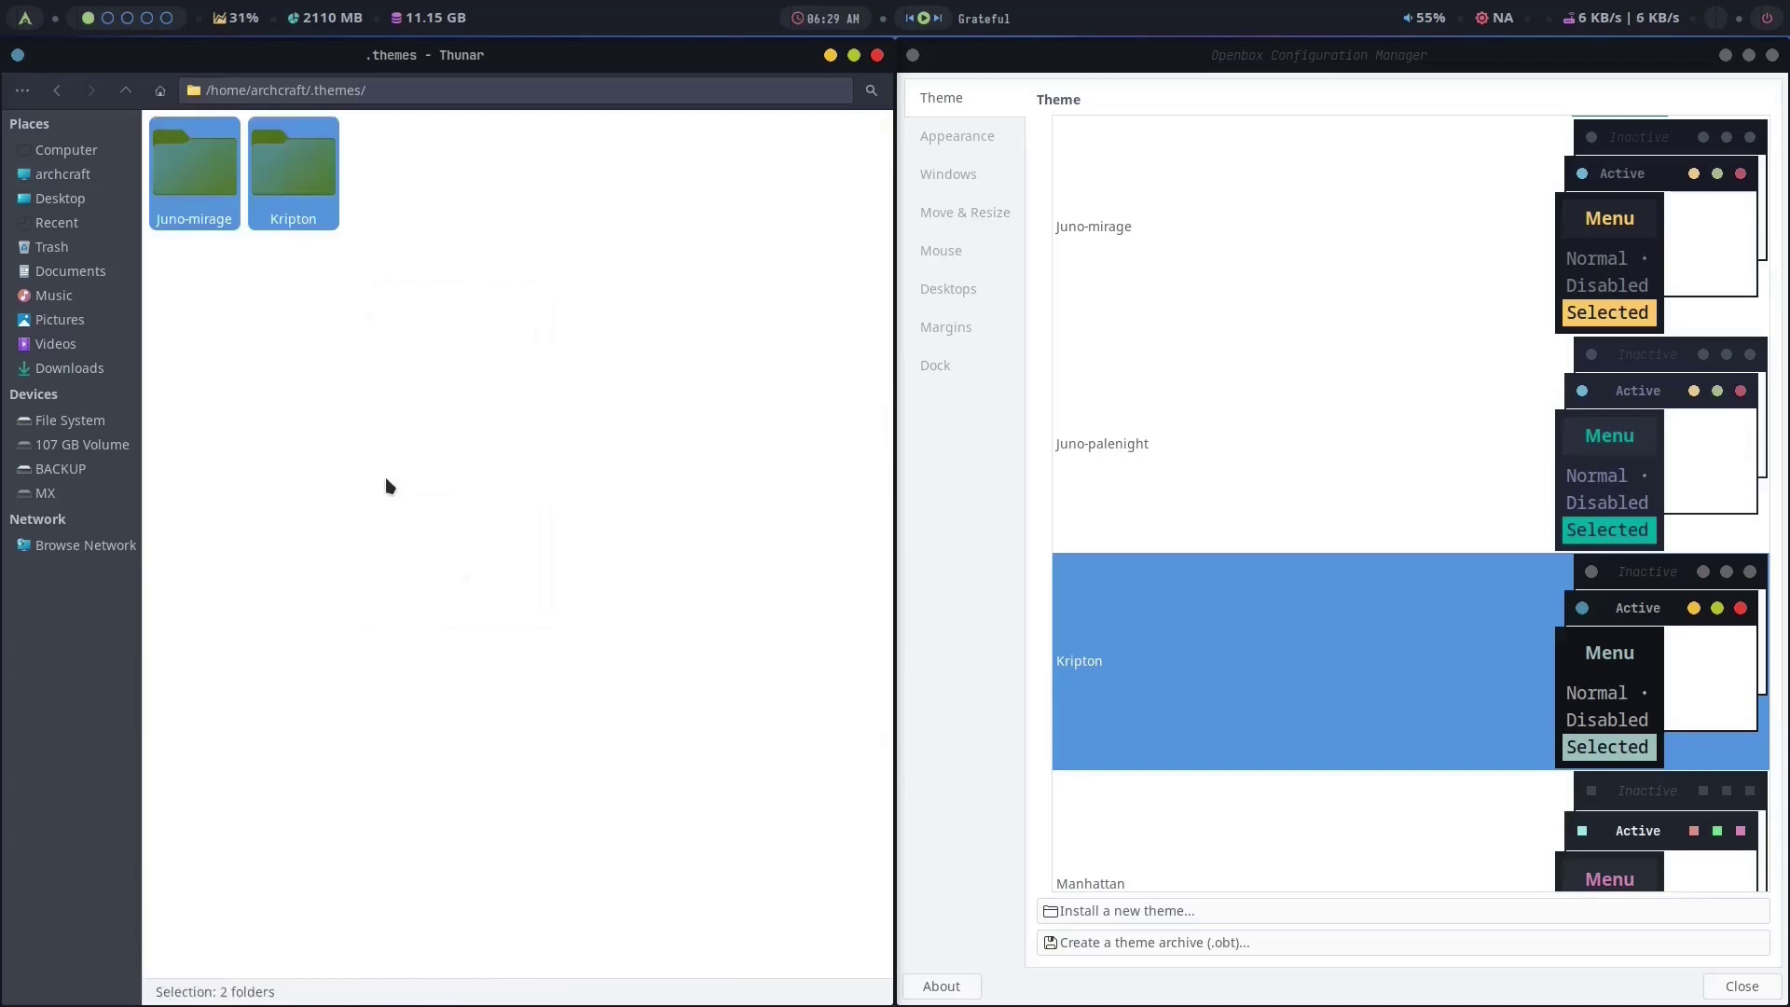
{"action": "left_click", "coordinate": [422, 448]}
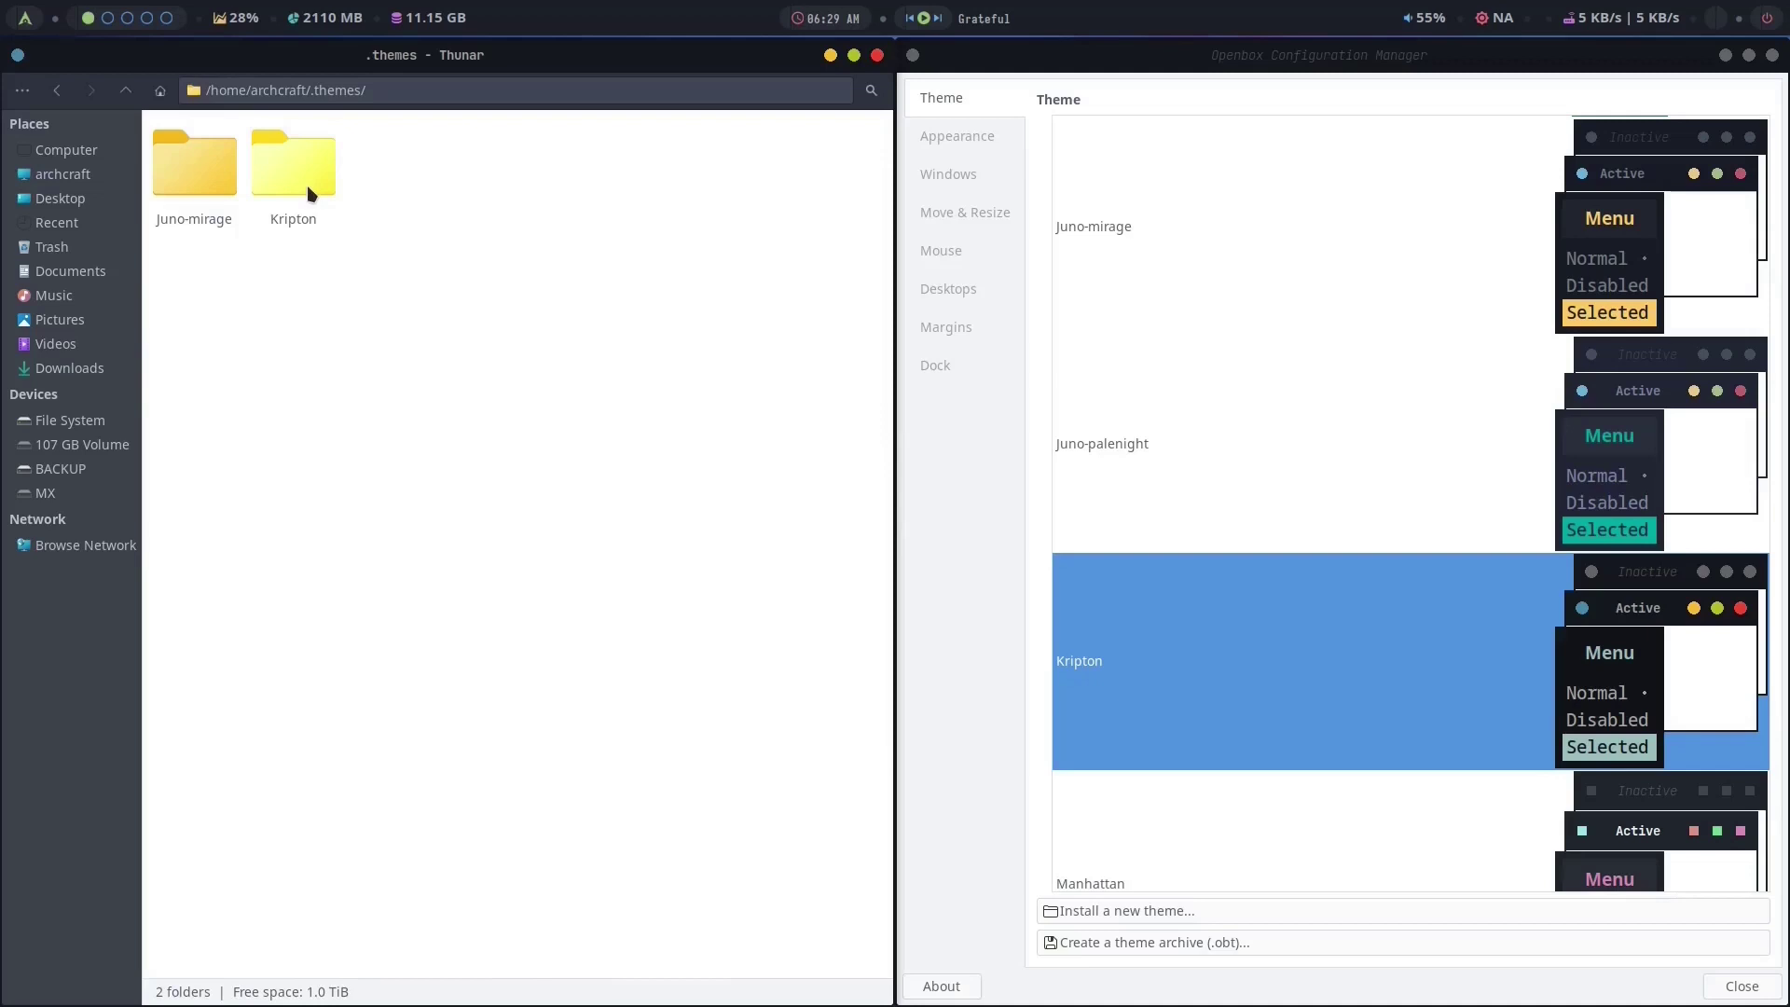
Rename the Kripton folder to Kripton-Mirage and close the Openbox Configuration Manager.
{"action": "right_click", "coordinate": [307, 187]}
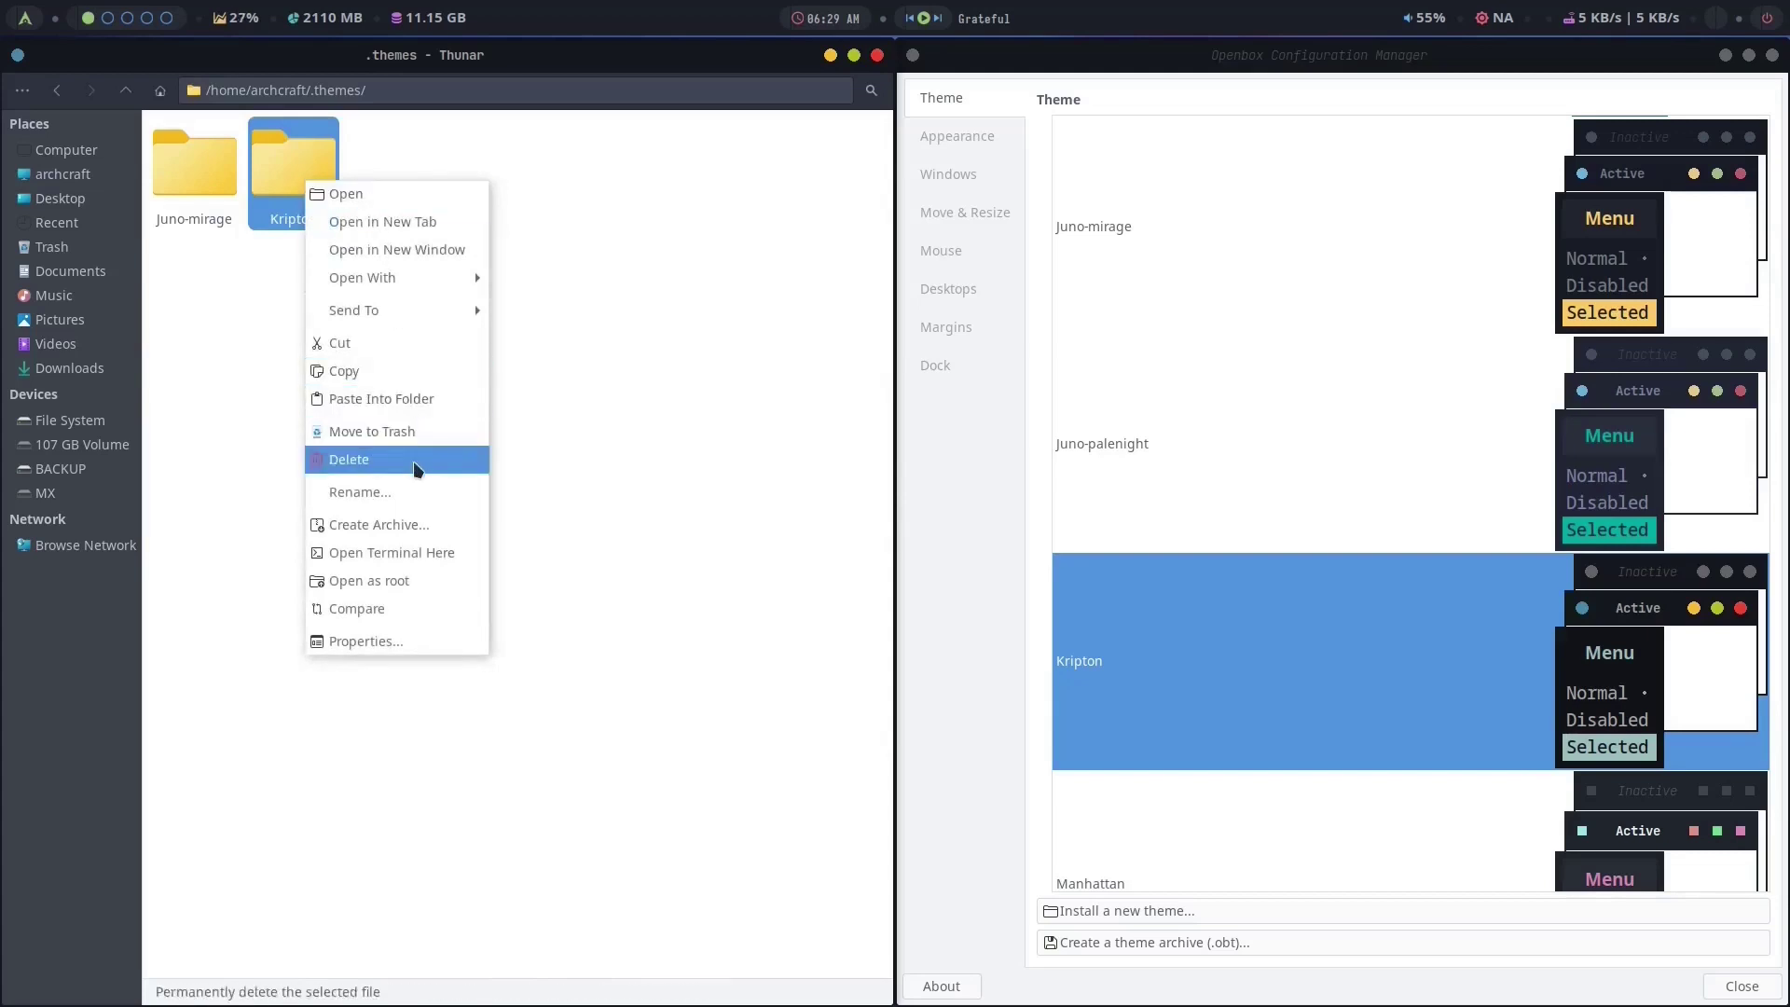
{"action": "left_click", "coordinate": [411, 487]}
{"action": "key", "text": "End"}
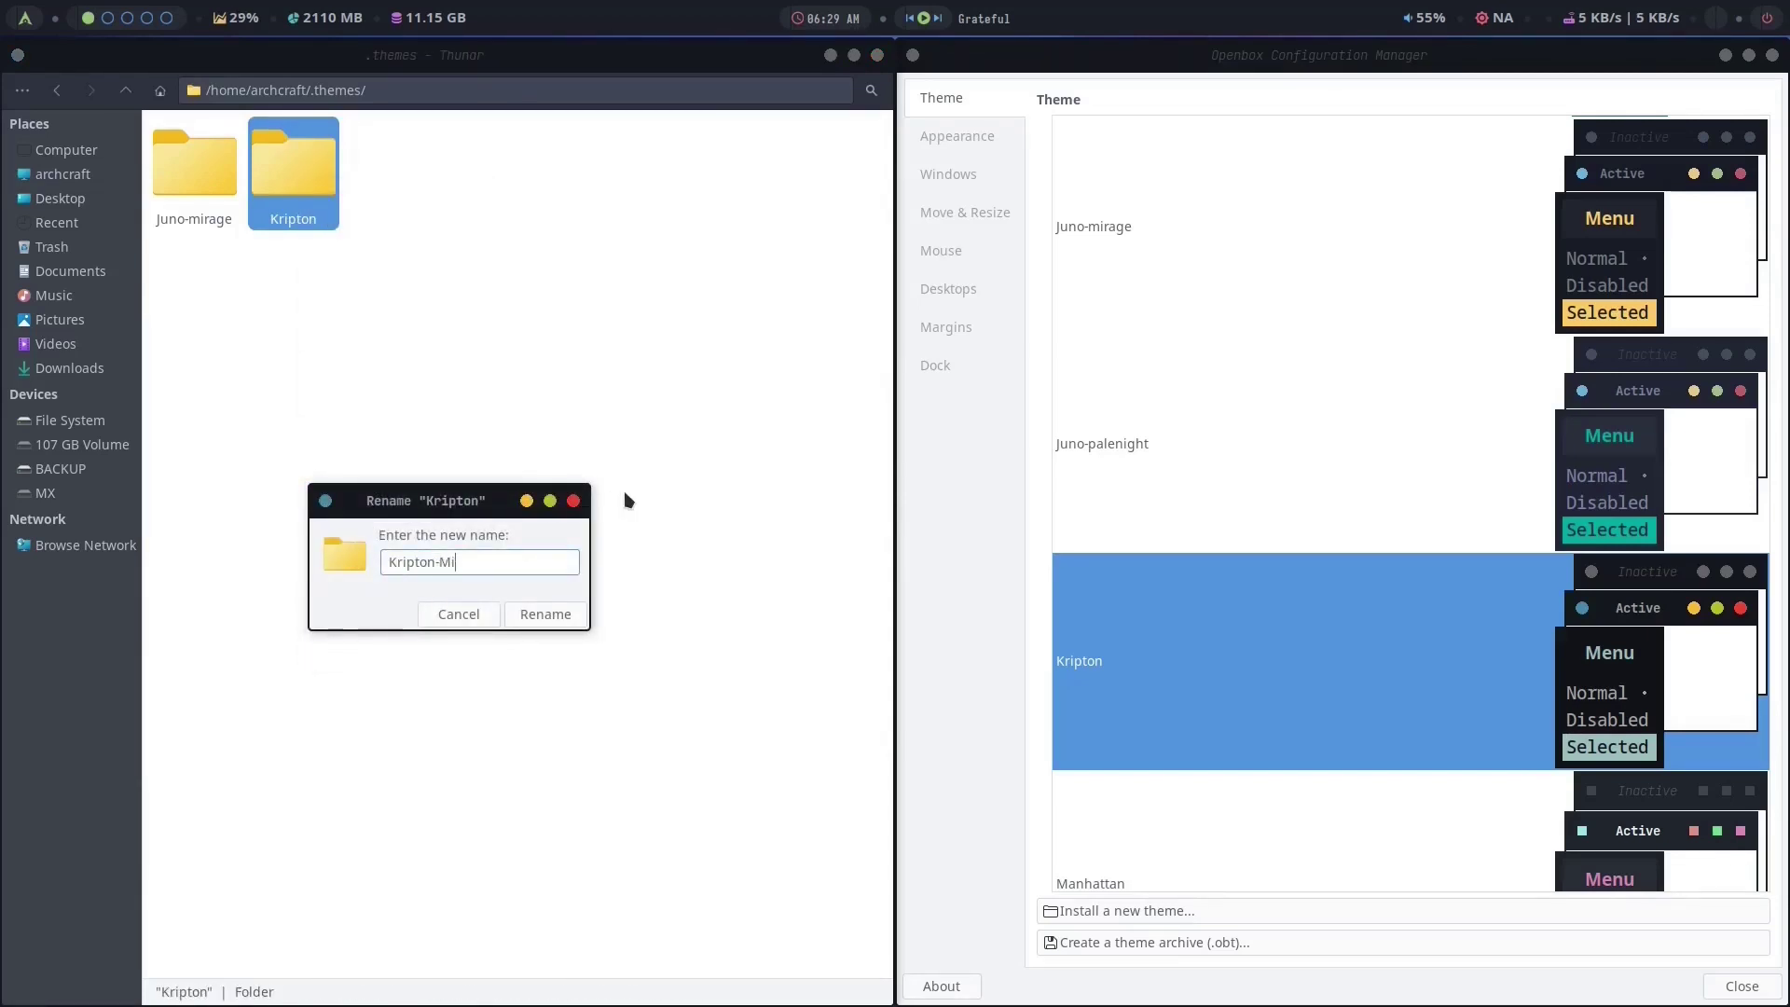
{"action": "type", "text": "-Mirage"}
{"action": "key", "text": "Return"}
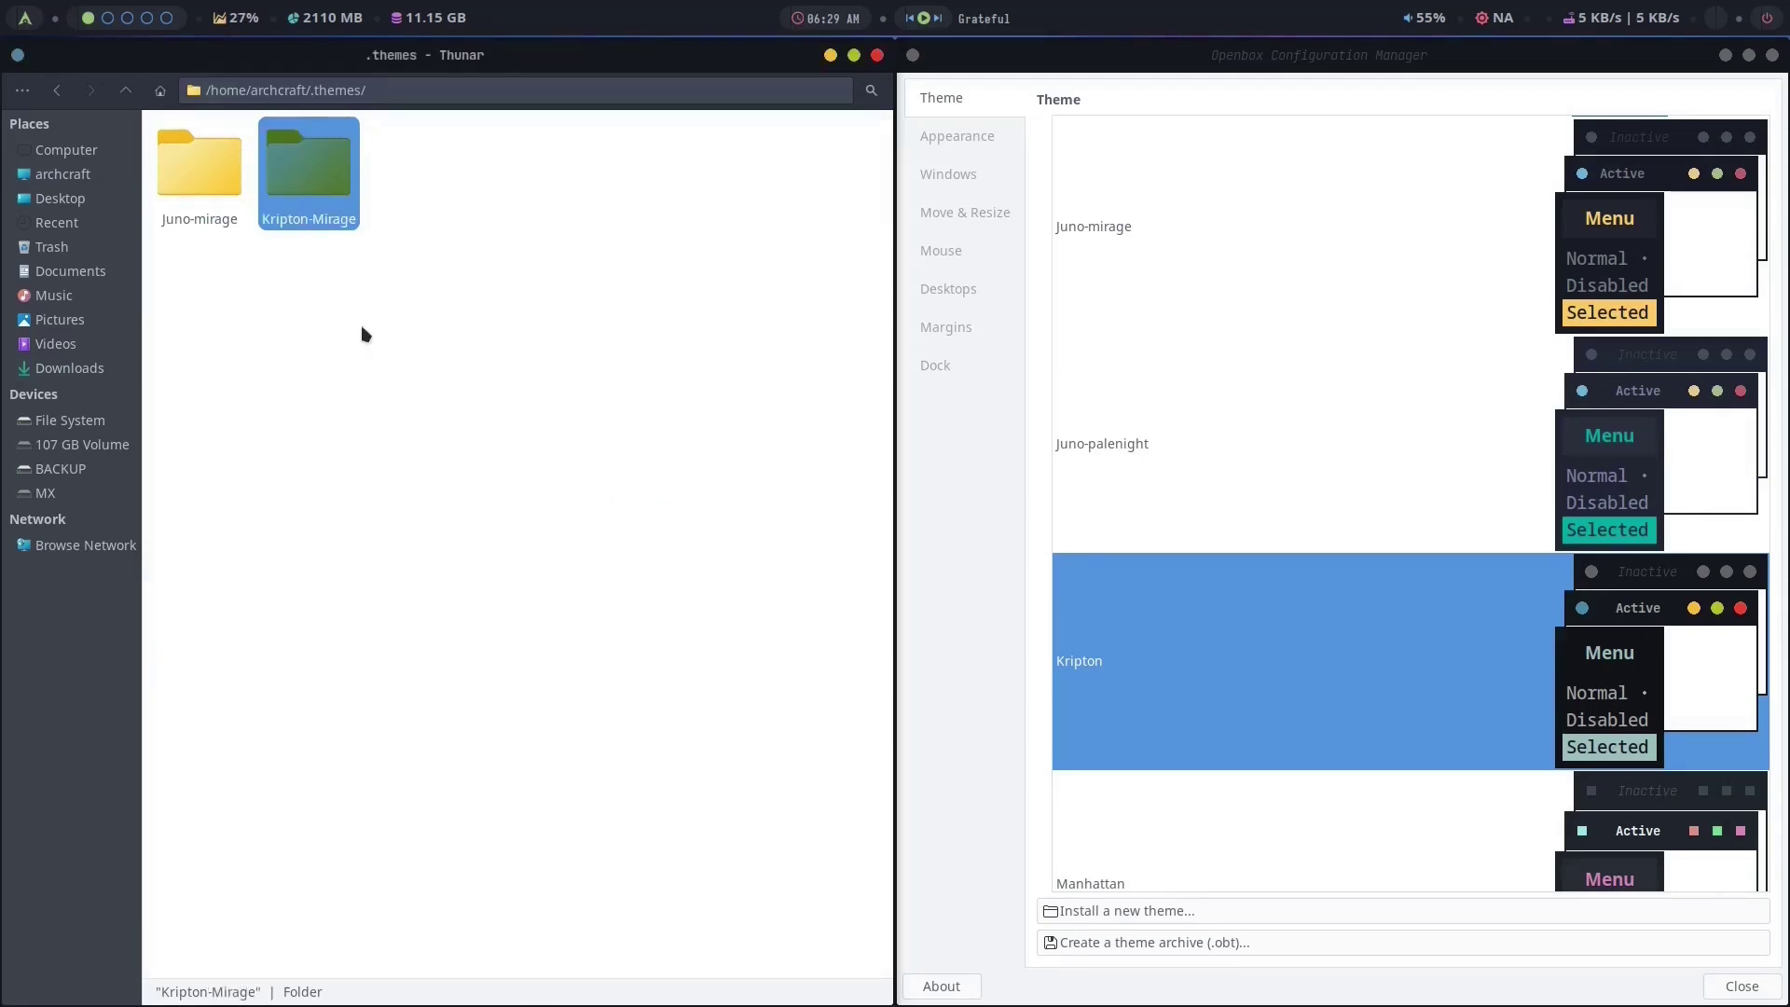
{"action": "left_click", "coordinate": [1771, 56]}
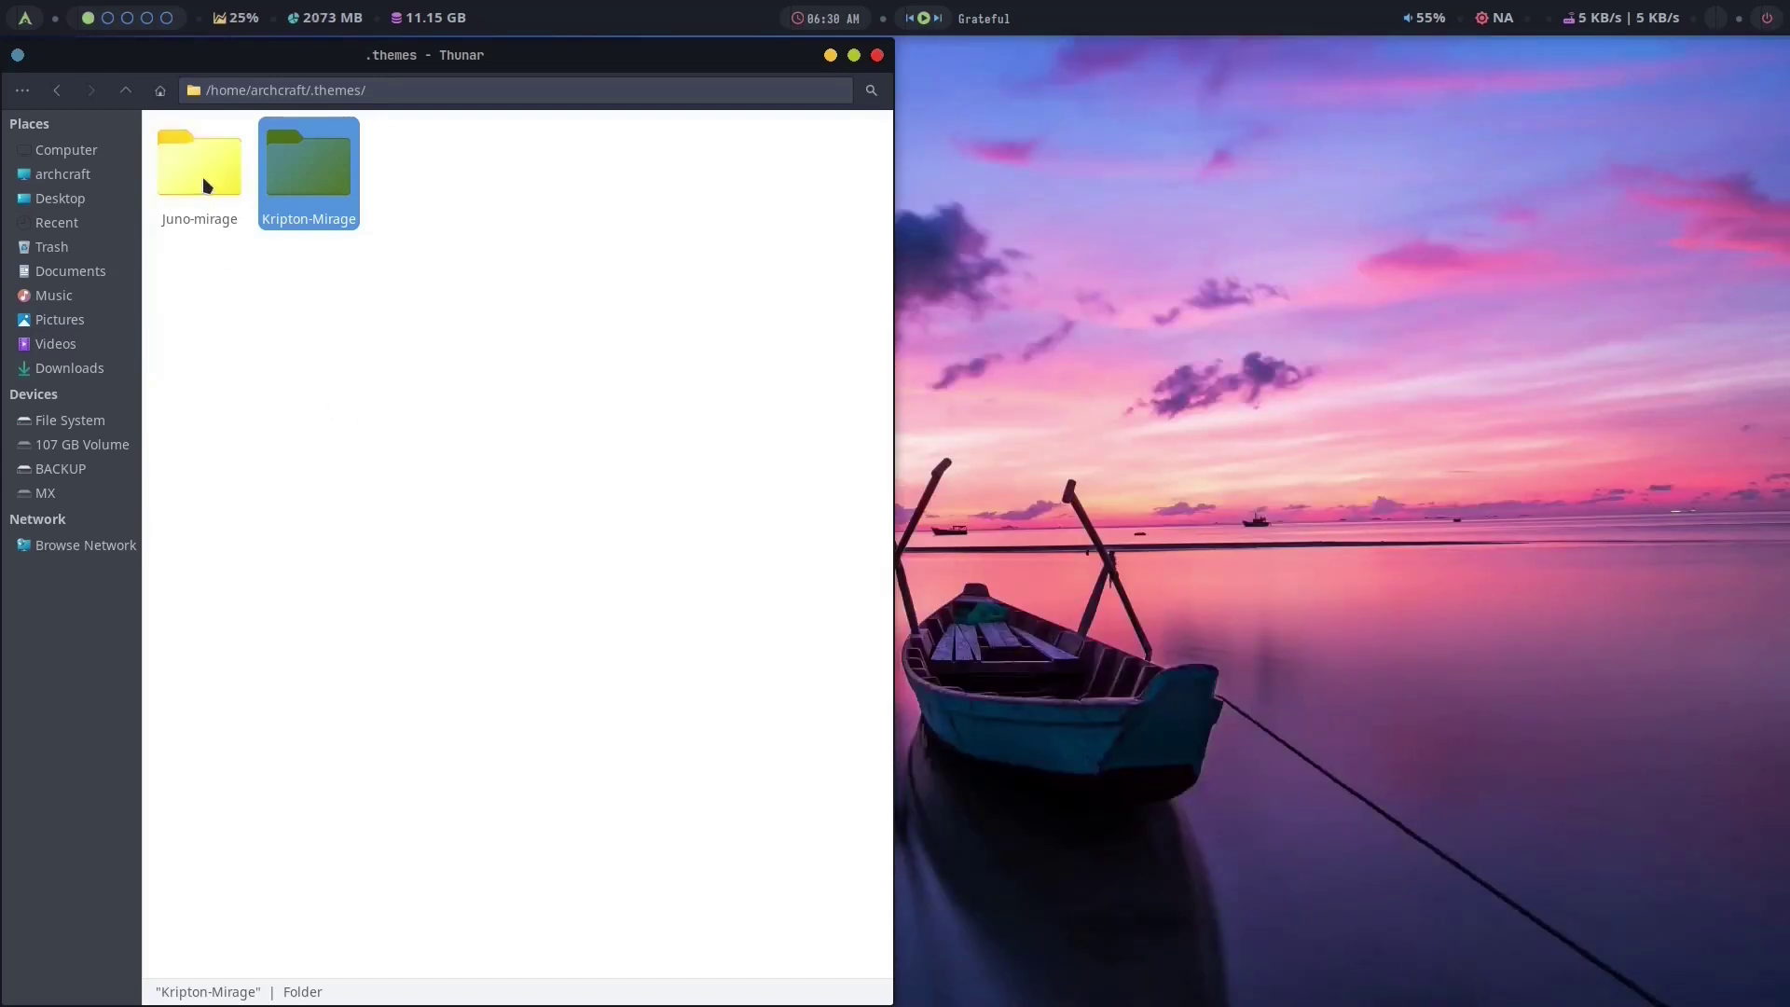
Rename Juno-mirage's openbox-3/themerc to themerc-juno-mirage.
{"action": "double_click", "coordinate": [207, 185]}
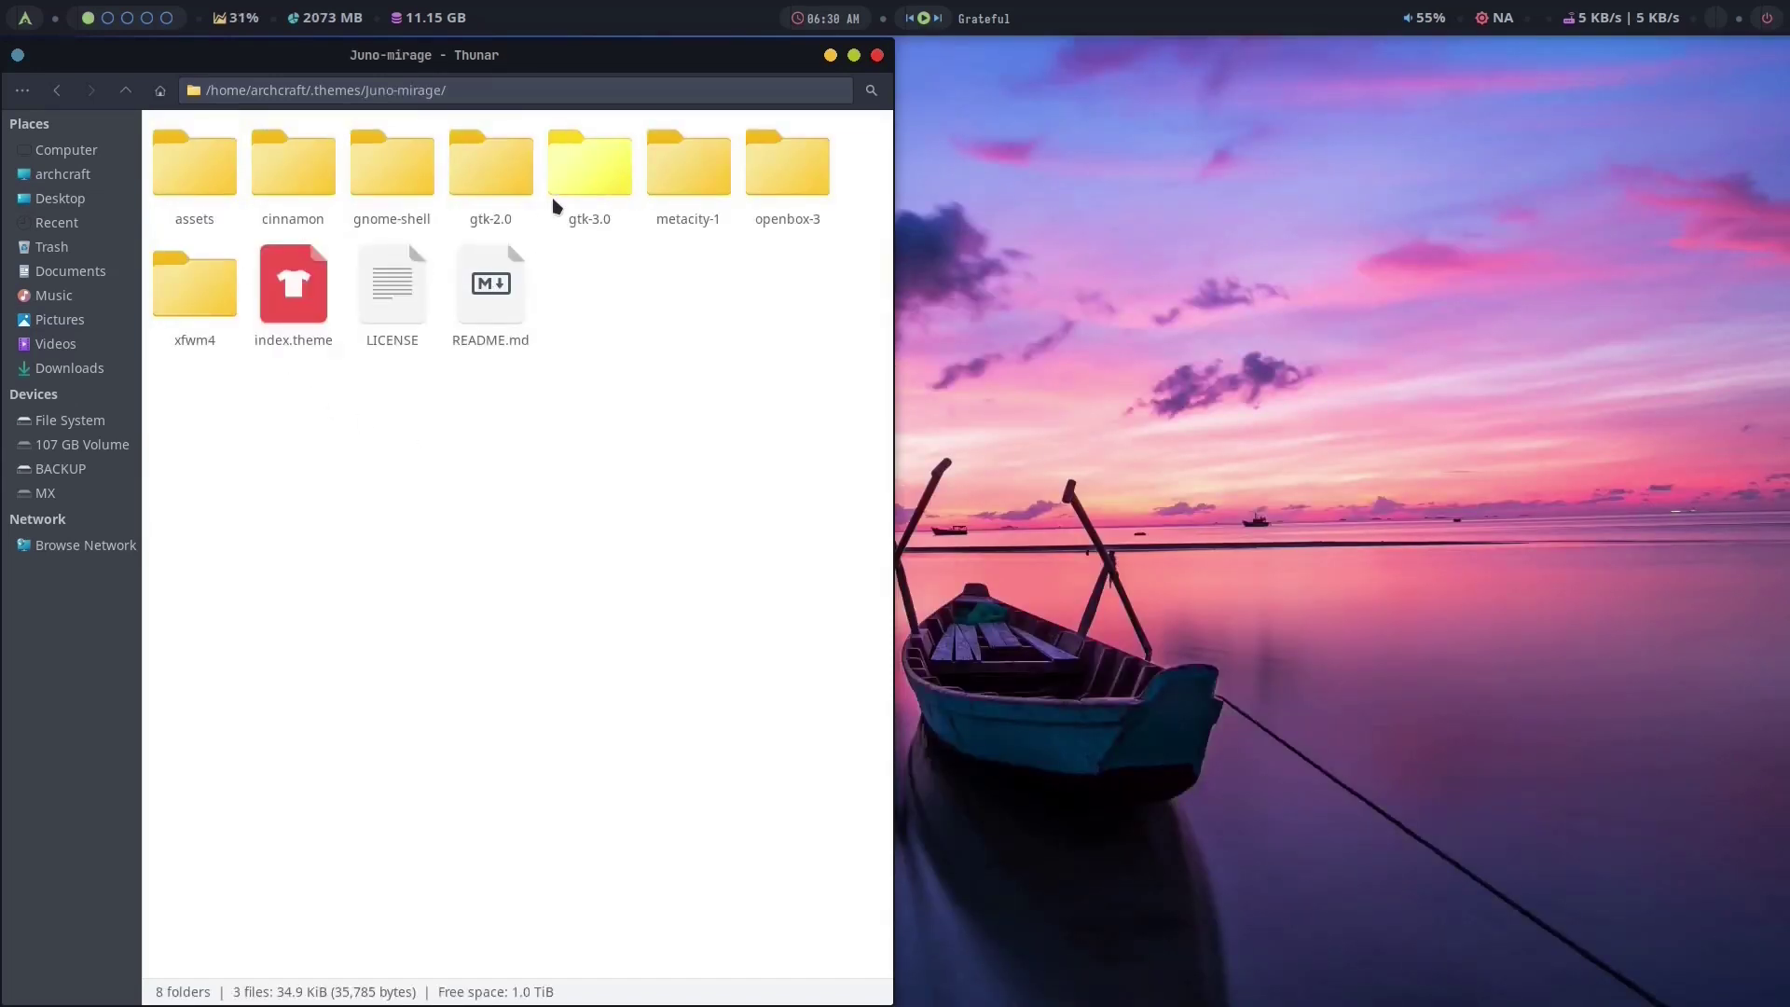
{"action": "double_click", "coordinate": [780, 187]}
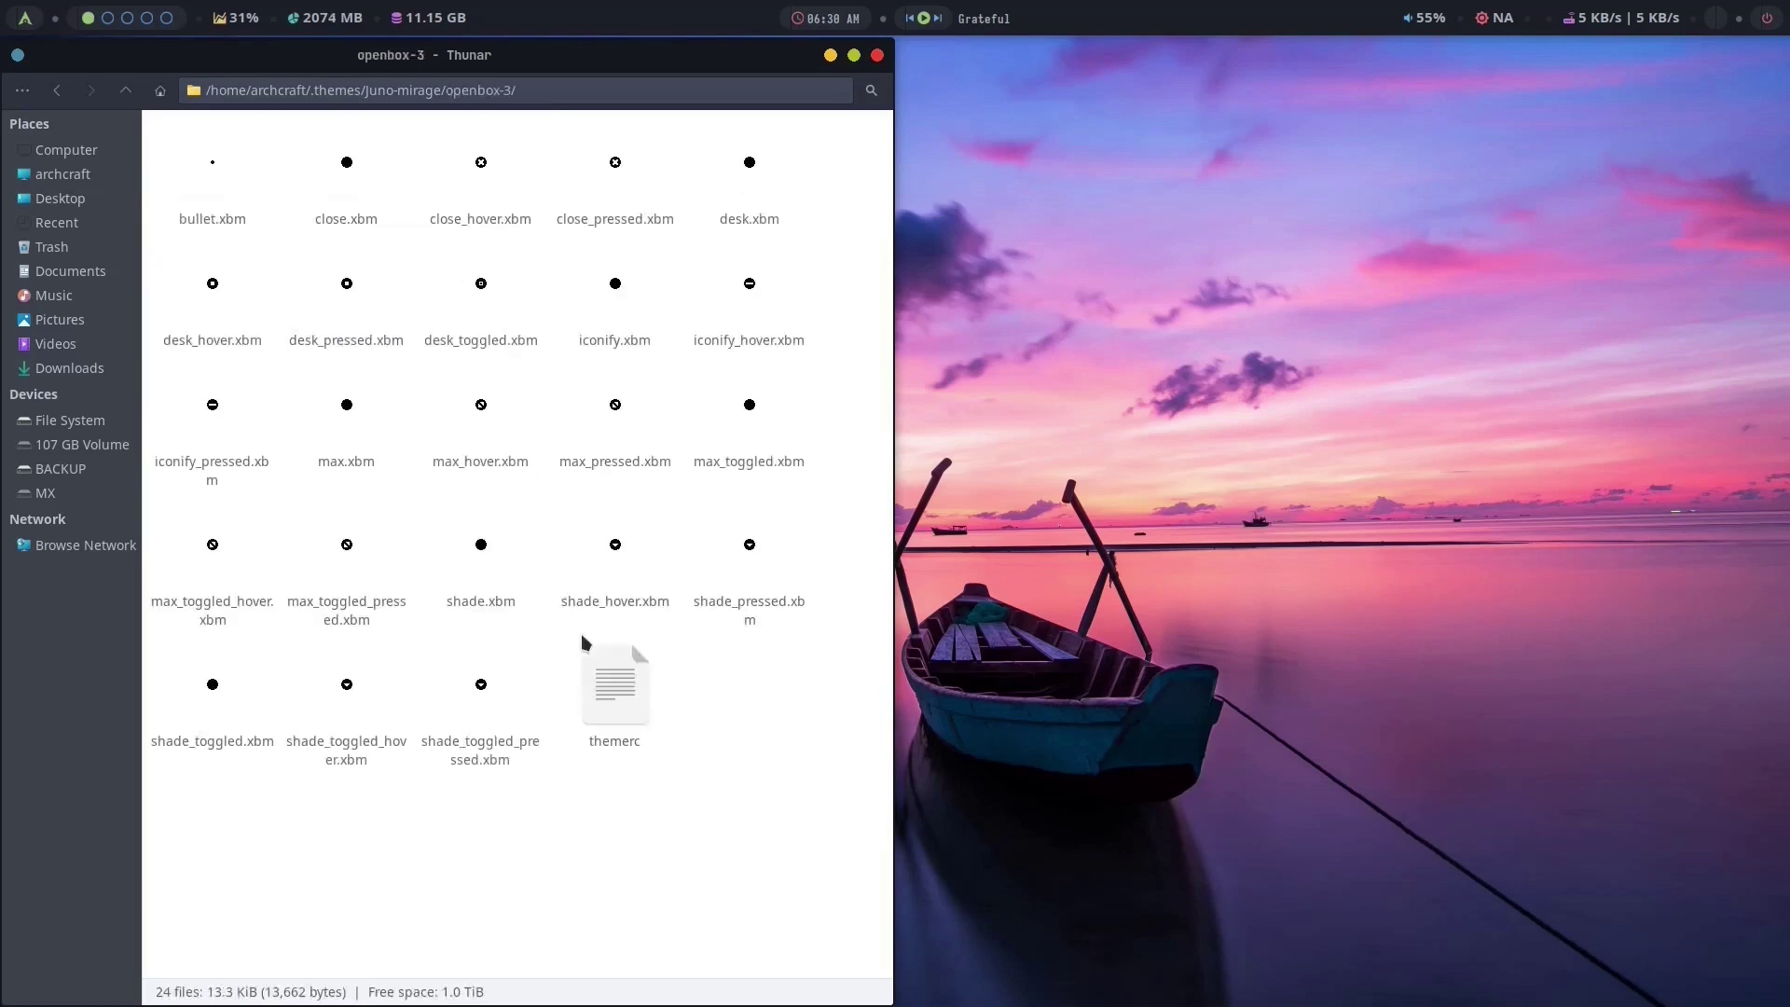
{"action": "right_click", "coordinate": [604, 657]}
{"action": "left_click", "coordinate": [688, 535]}
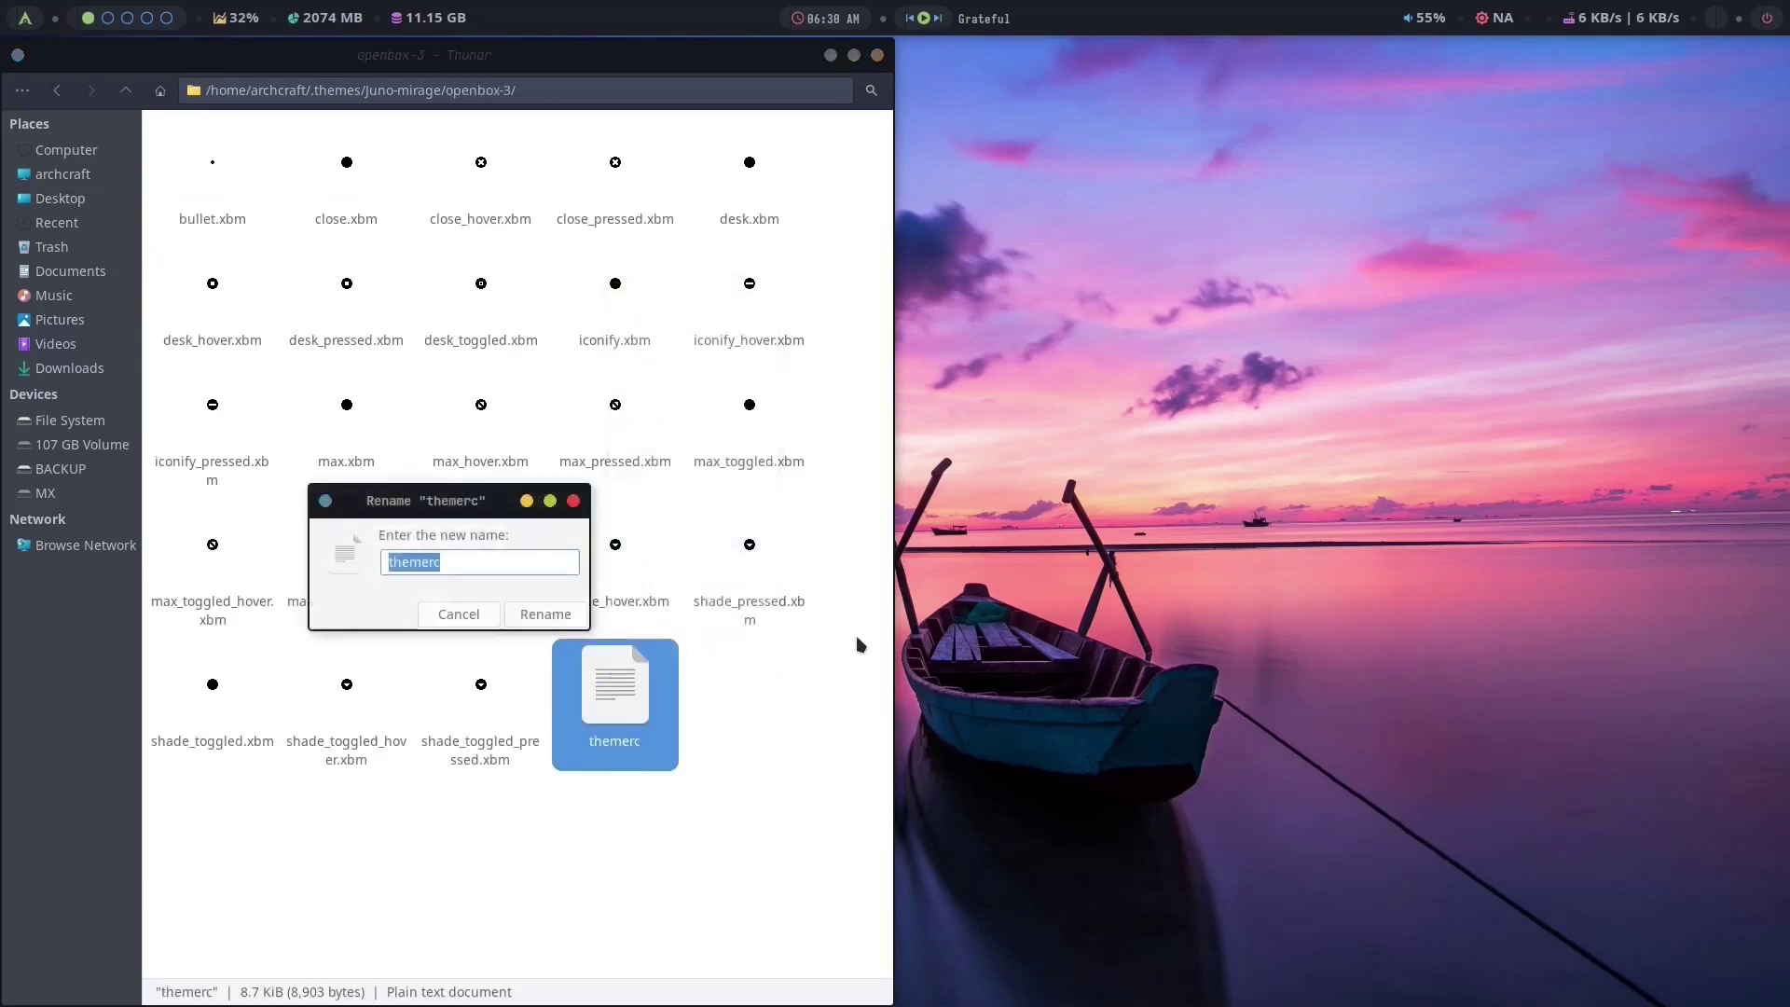
{"action": "key", "text": "End"}
{"action": "type", "text": "-juno-mirage"}
{"action": "key", "text": "Return"}
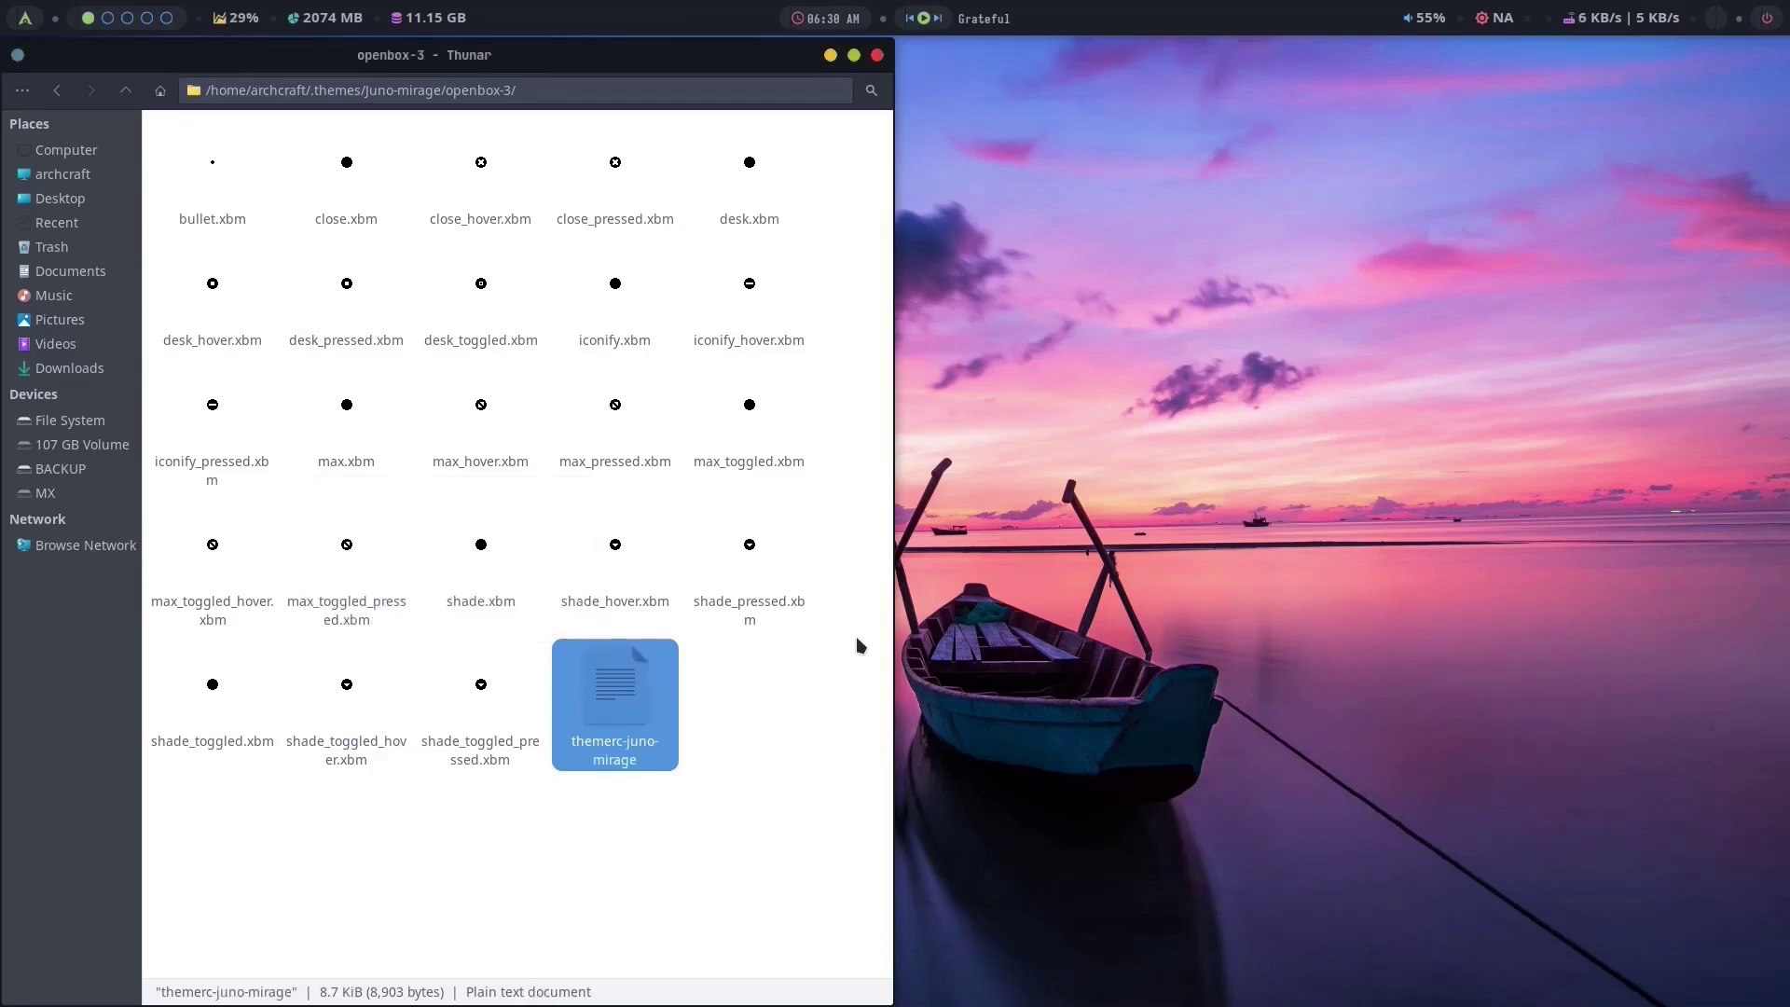
Move themerc-juno-mirage into Kripton-Mirage's openbox-3 folder.
{"action": "right_click", "coordinate": [638, 719]}
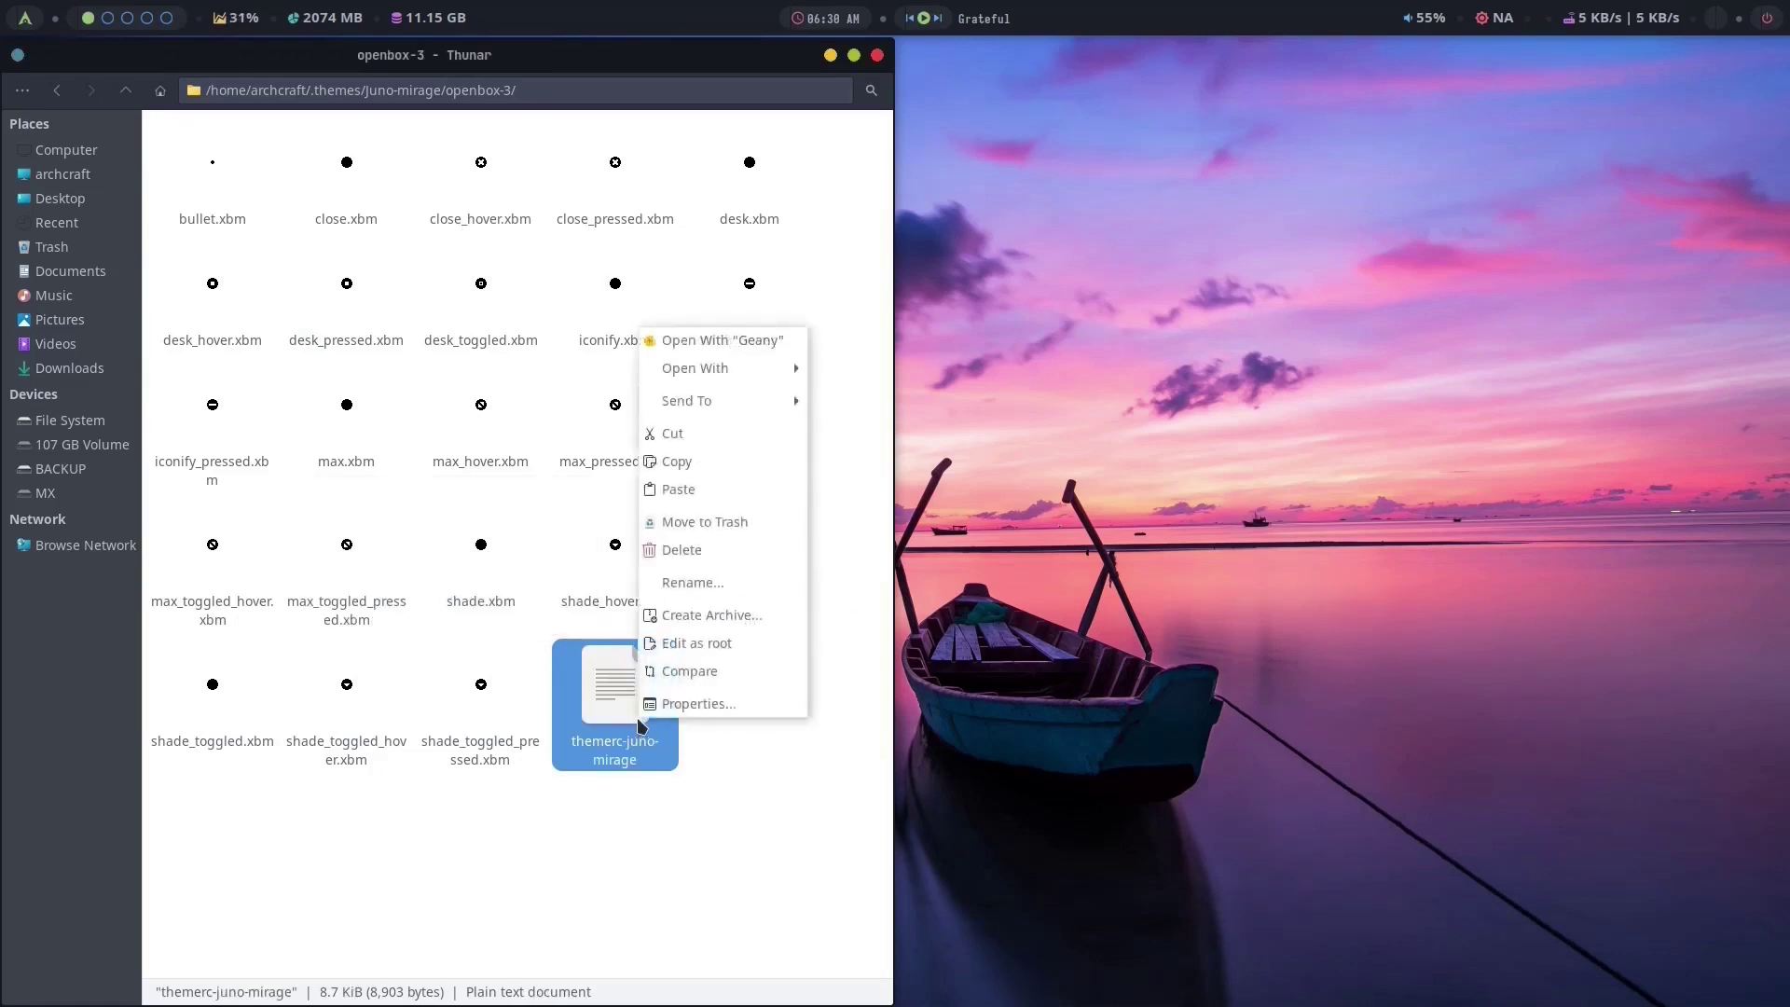
{"action": "left_click", "coordinate": [676, 446]}
{"action": "left_click", "coordinate": [124, 93]}
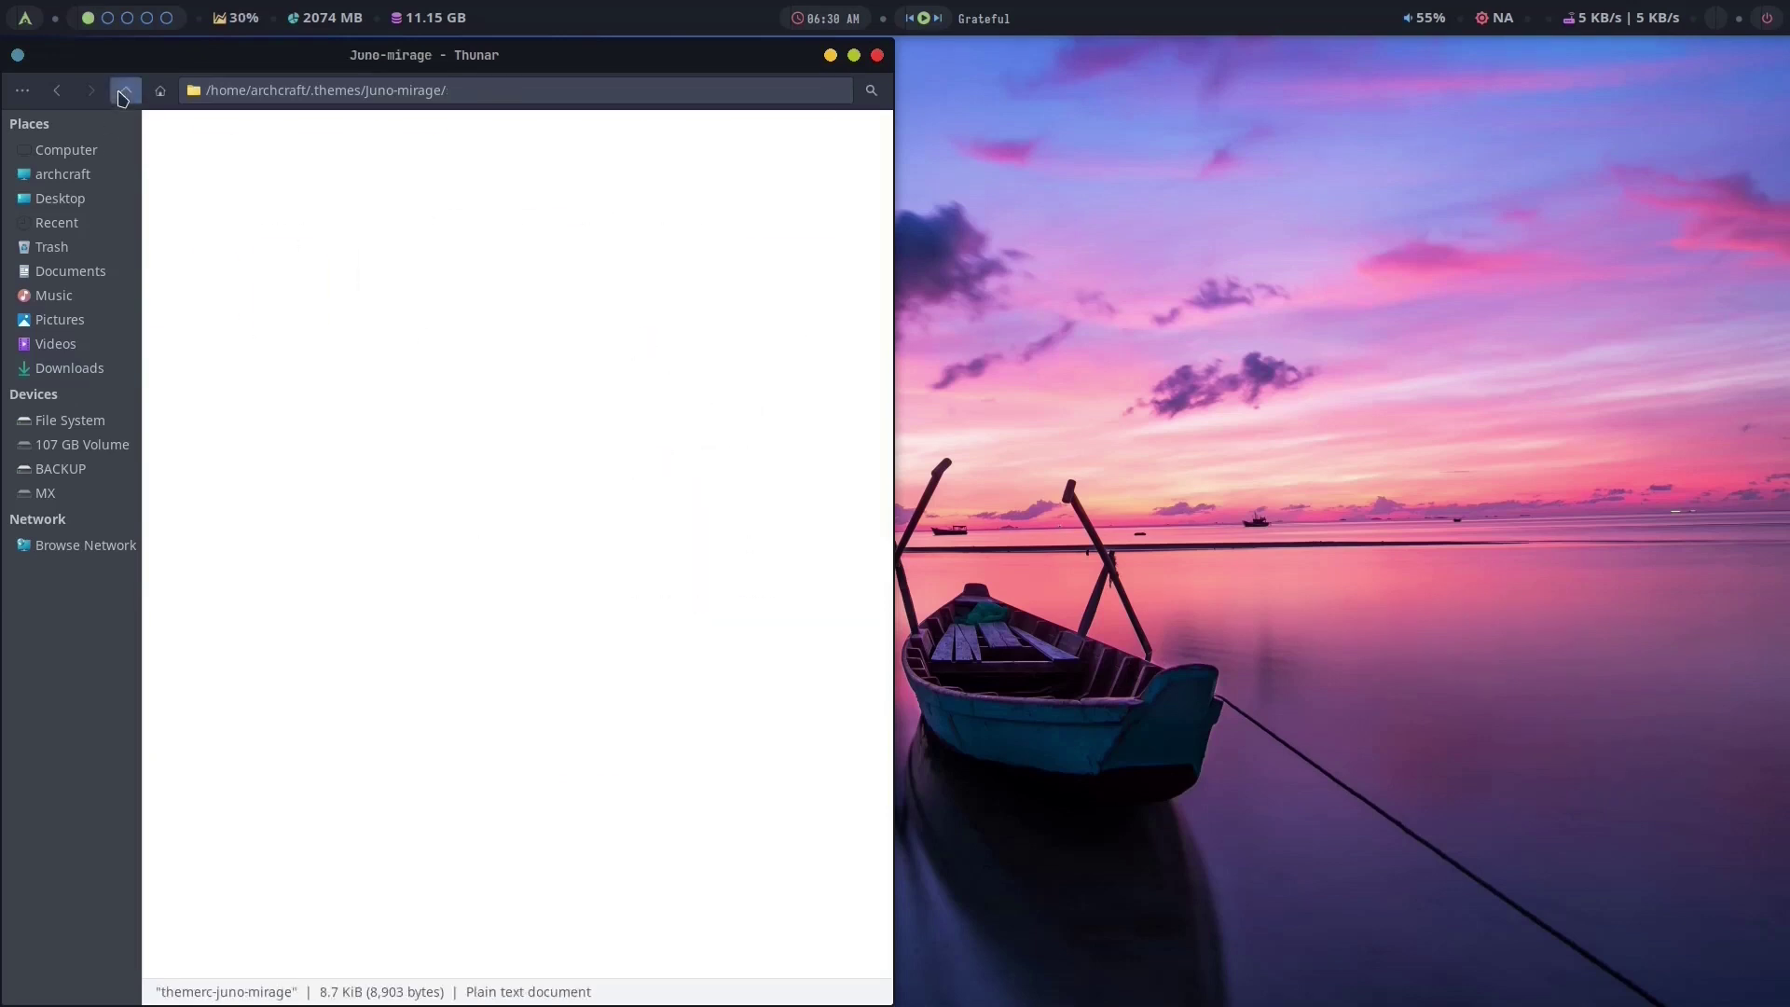
{"action": "double_click", "coordinate": [299, 160]}
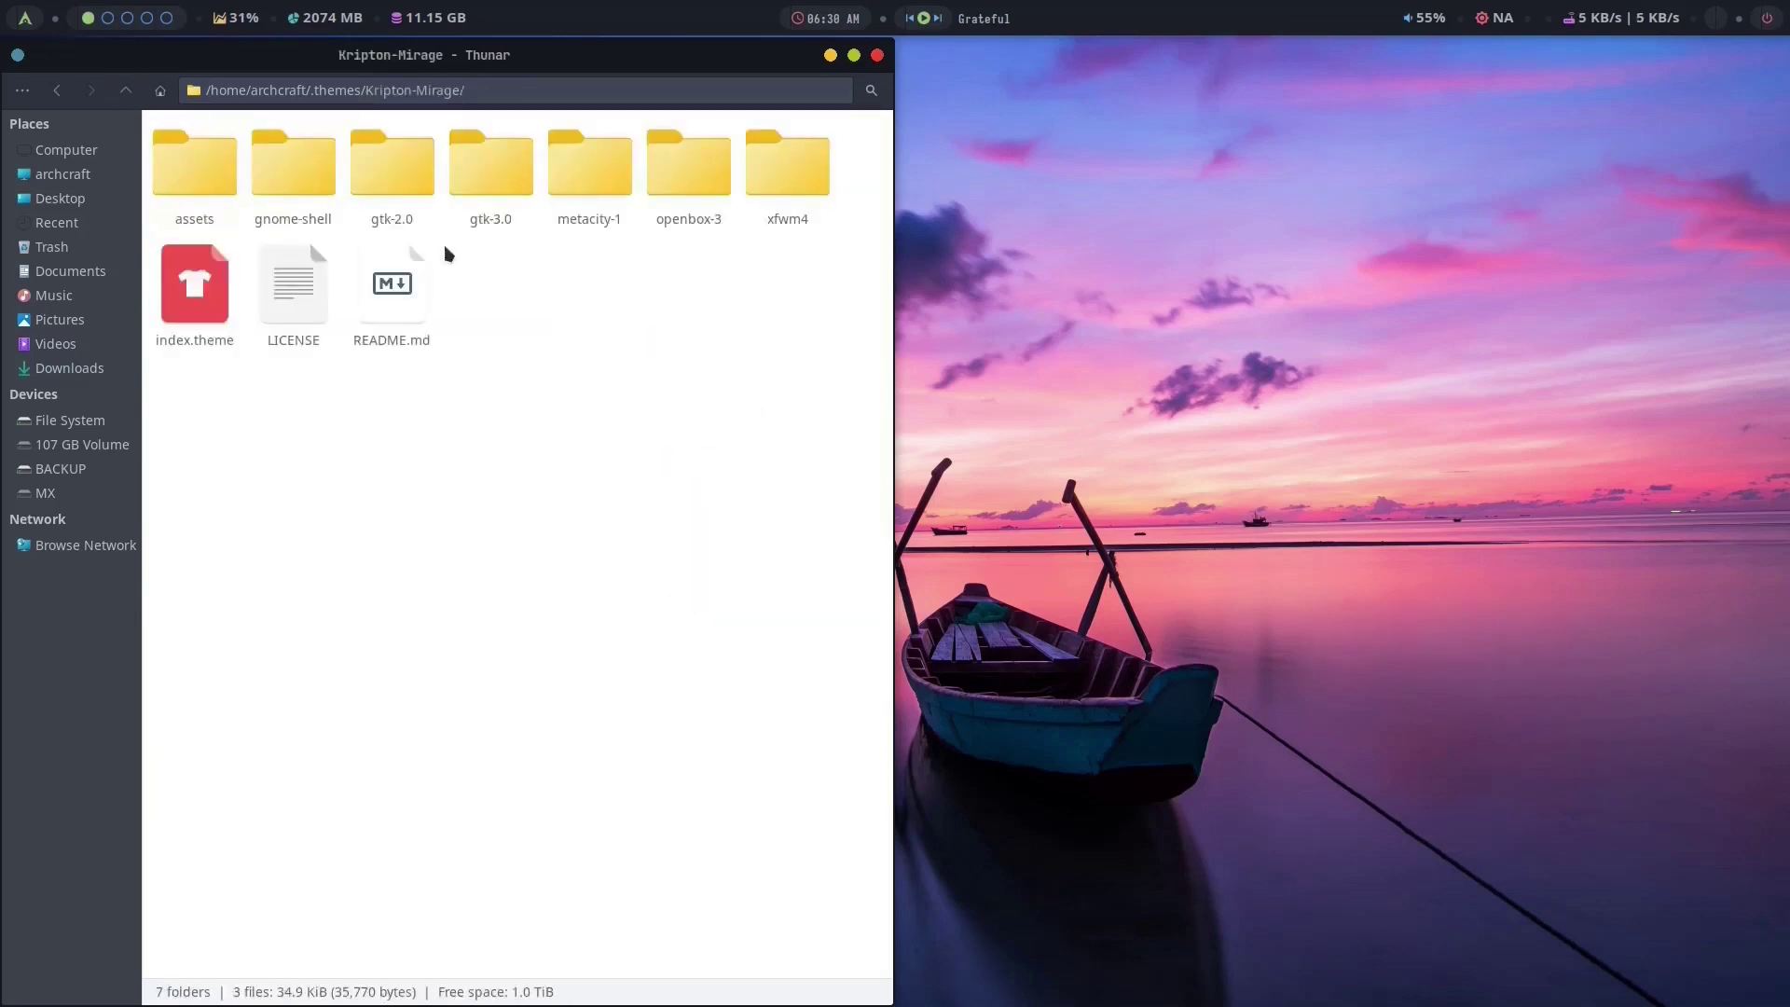
{"action": "double_click", "coordinate": [711, 192]}
{"action": "right_click", "coordinate": [709, 696]}
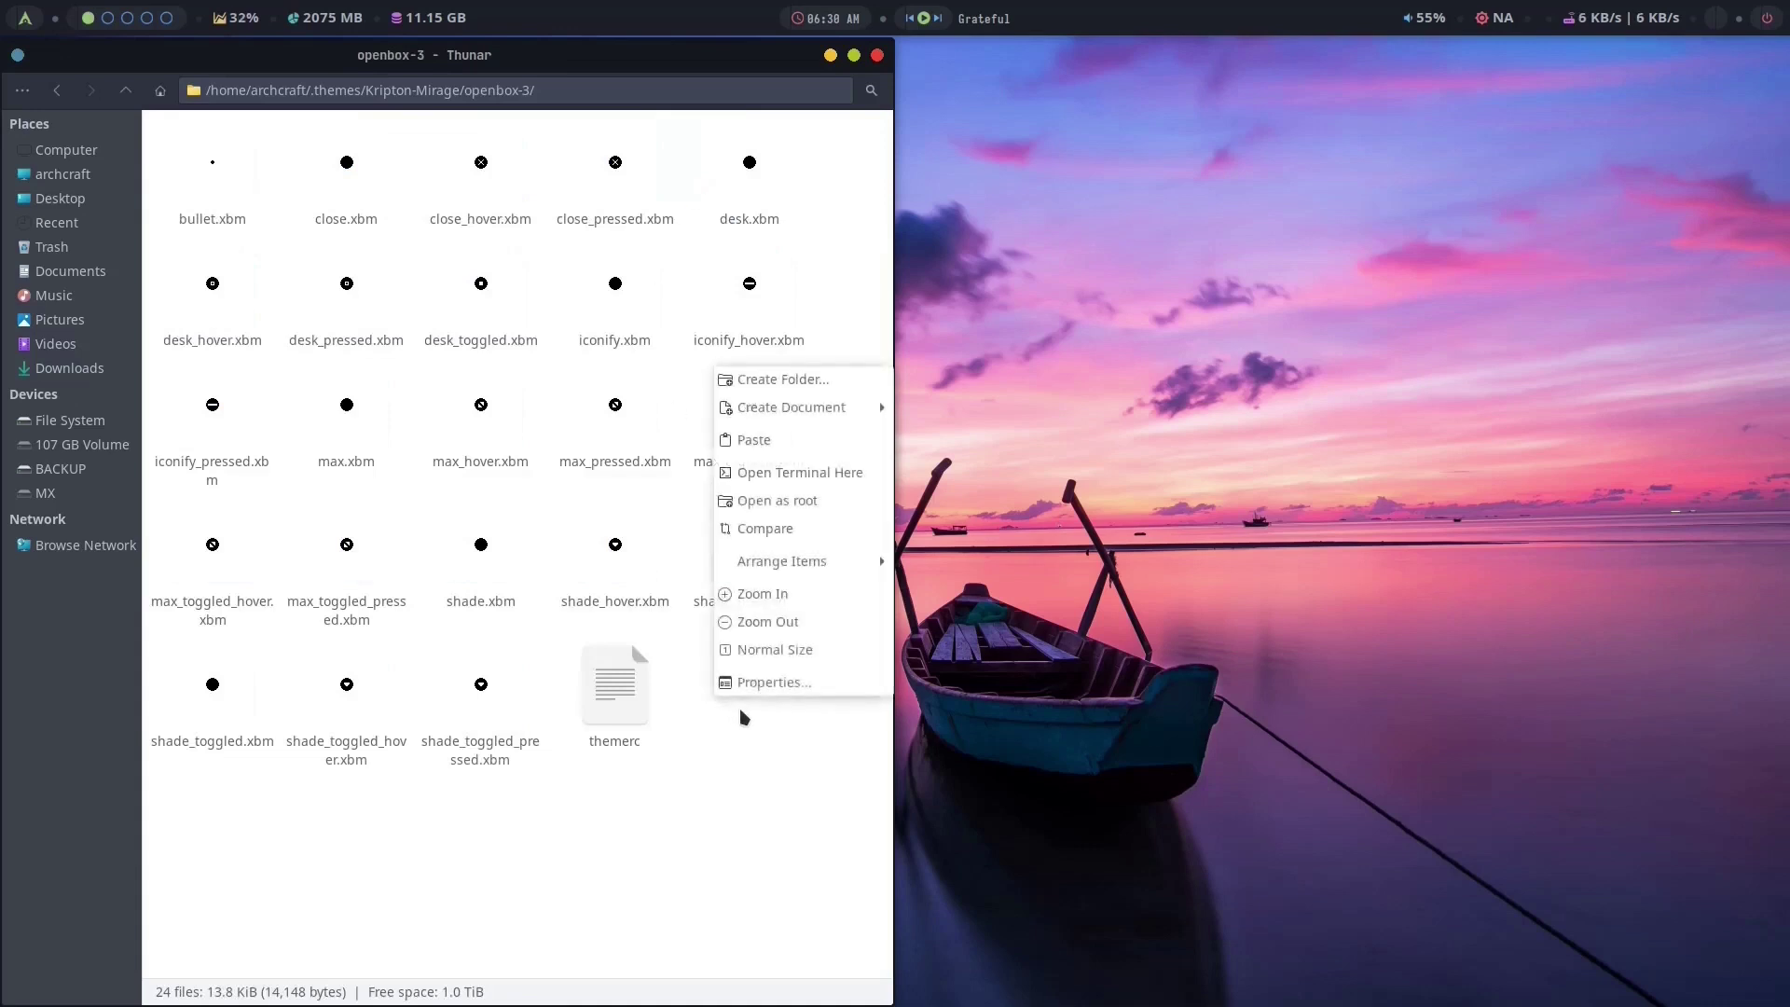
{"action": "left_click", "coordinate": [753, 439]}
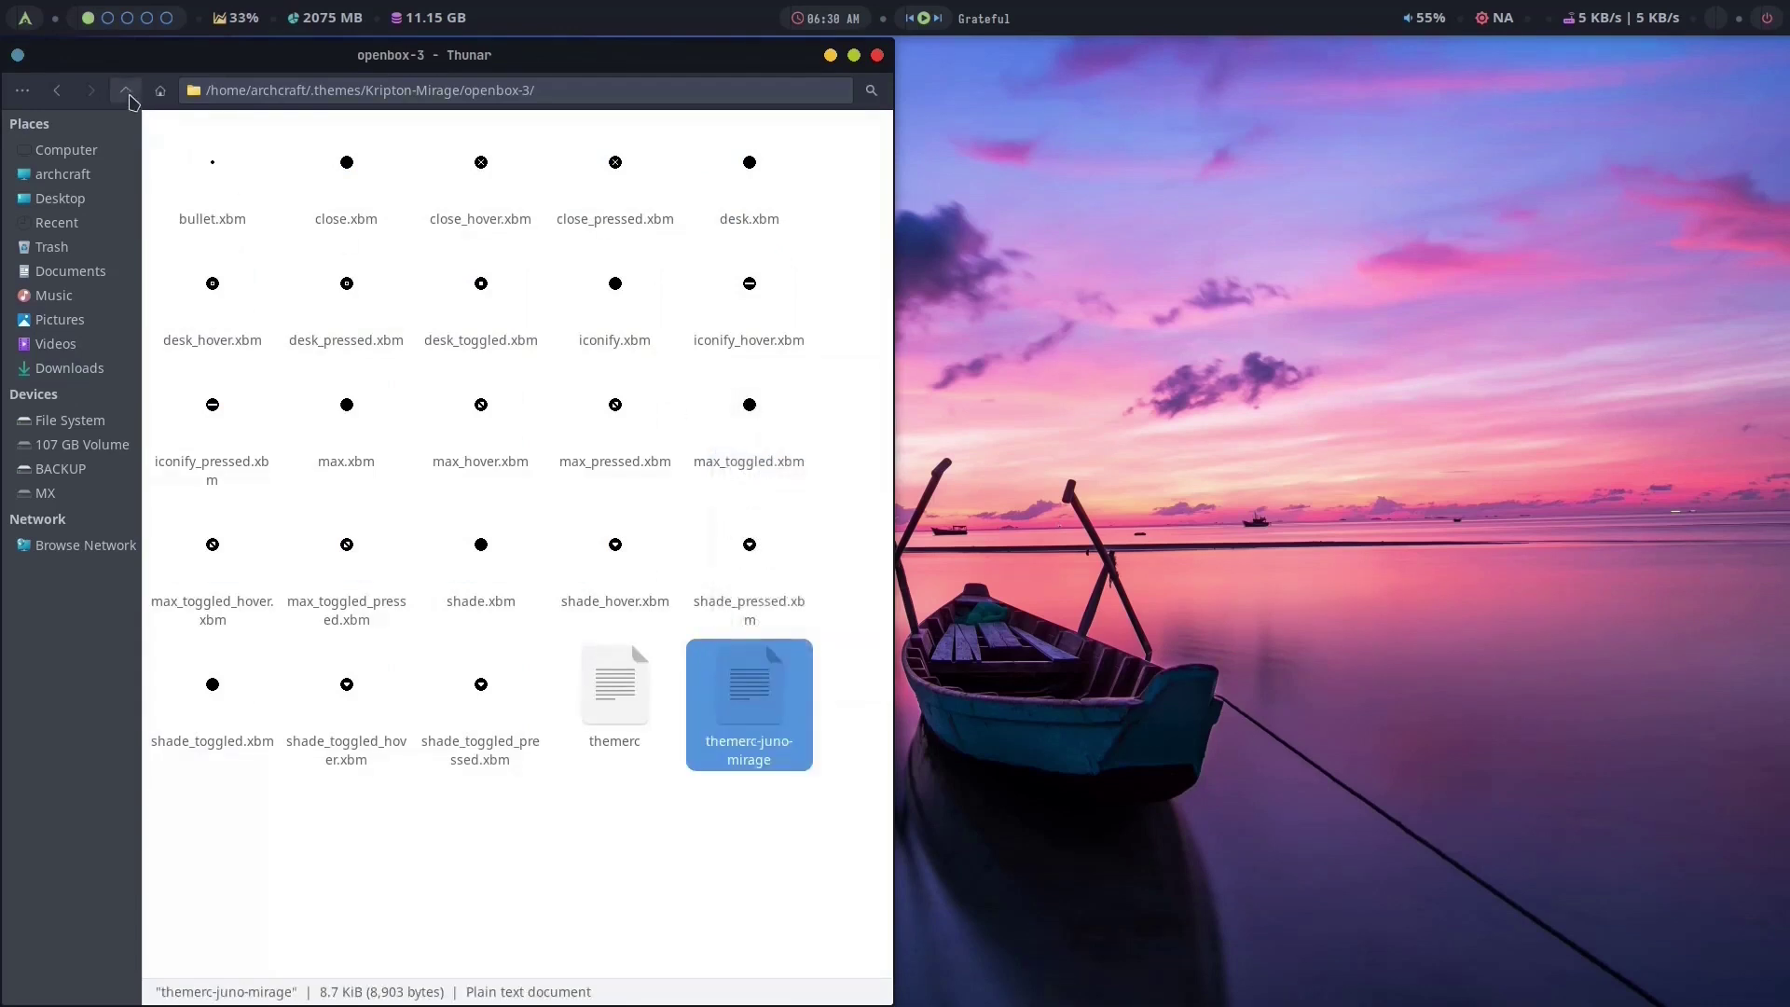
Permanently delete the Juno-mirage folder and check the files in Kripton-Mirage/openbox-3.
{"action": "left_click", "coordinate": [127, 93]}
{"action": "left_click", "coordinate": [190, 228]}
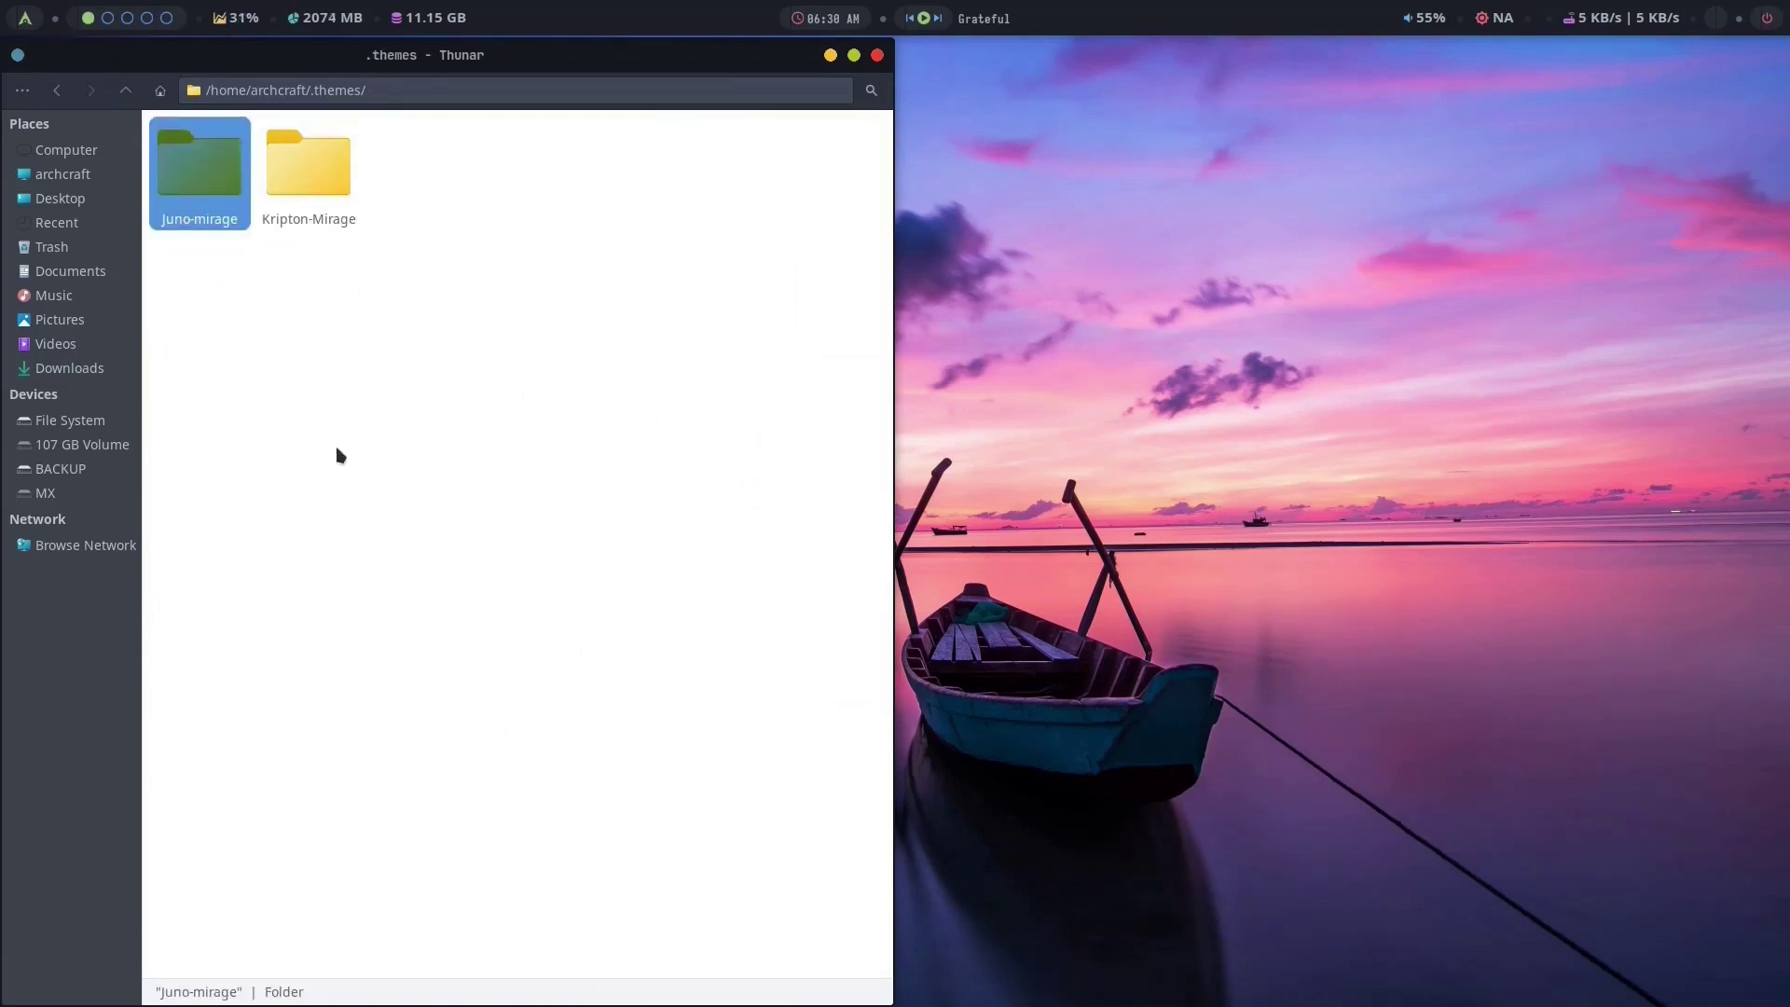
{"action": "key", "text": "shift+Delete"}
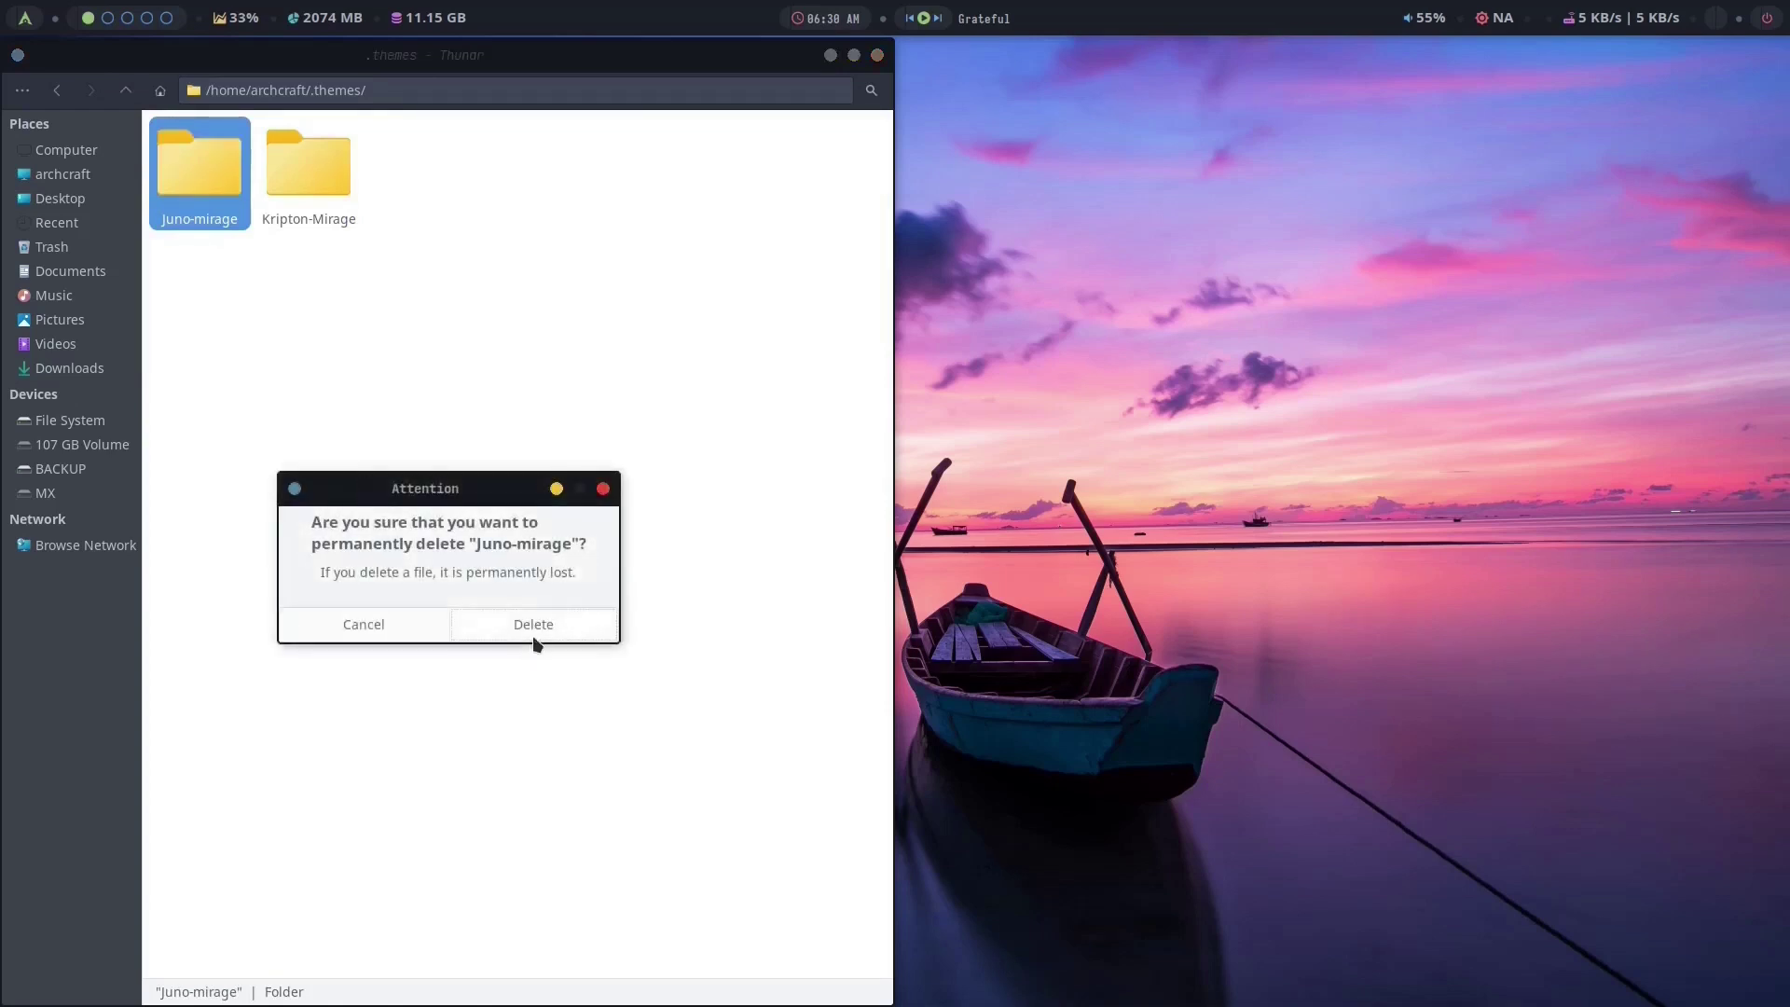
{"action": "left_click", "coordinate": [533, 627]}
{"action": "double_click", "coordinate": [220, 191]}
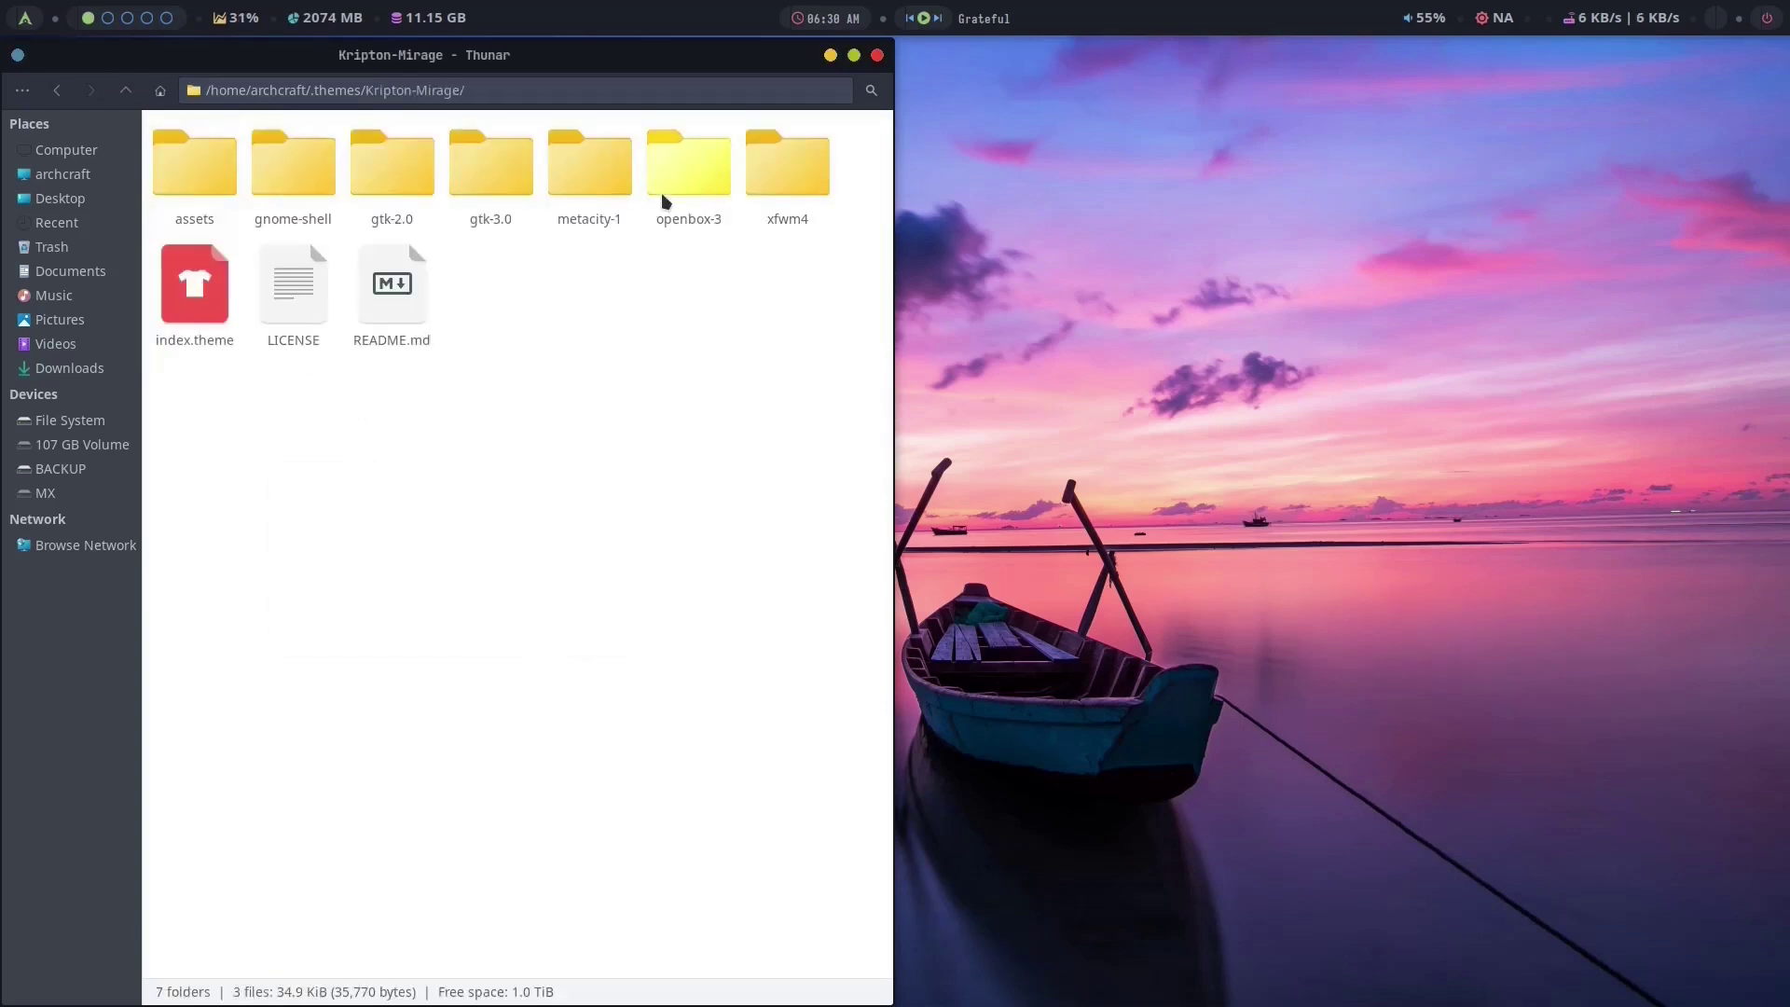
{"action": "double_click", "coordinate": [669, 197]}
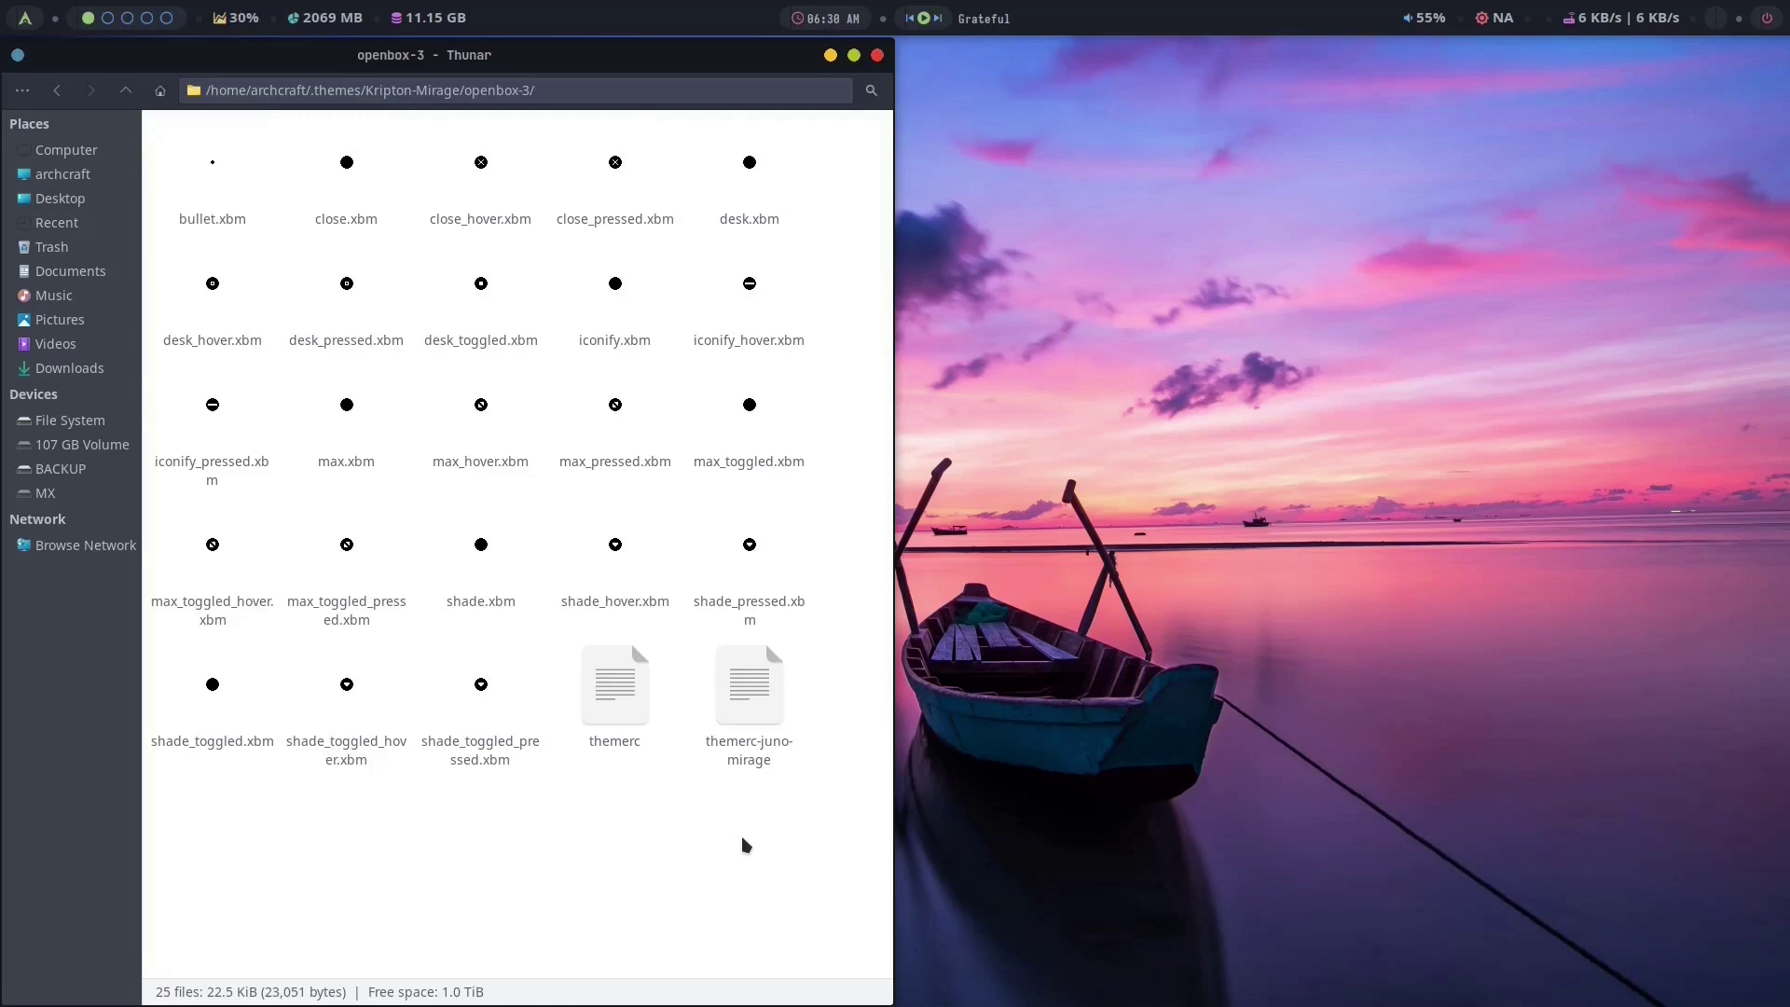
{"action": "right_click", "coordinate": [1254, 259]}
Reopen Openbox settings, move the window to the right, and select the Kripton-Mirage theme.
{"action": "mouse_move", "coordinate": [1375, 557]}
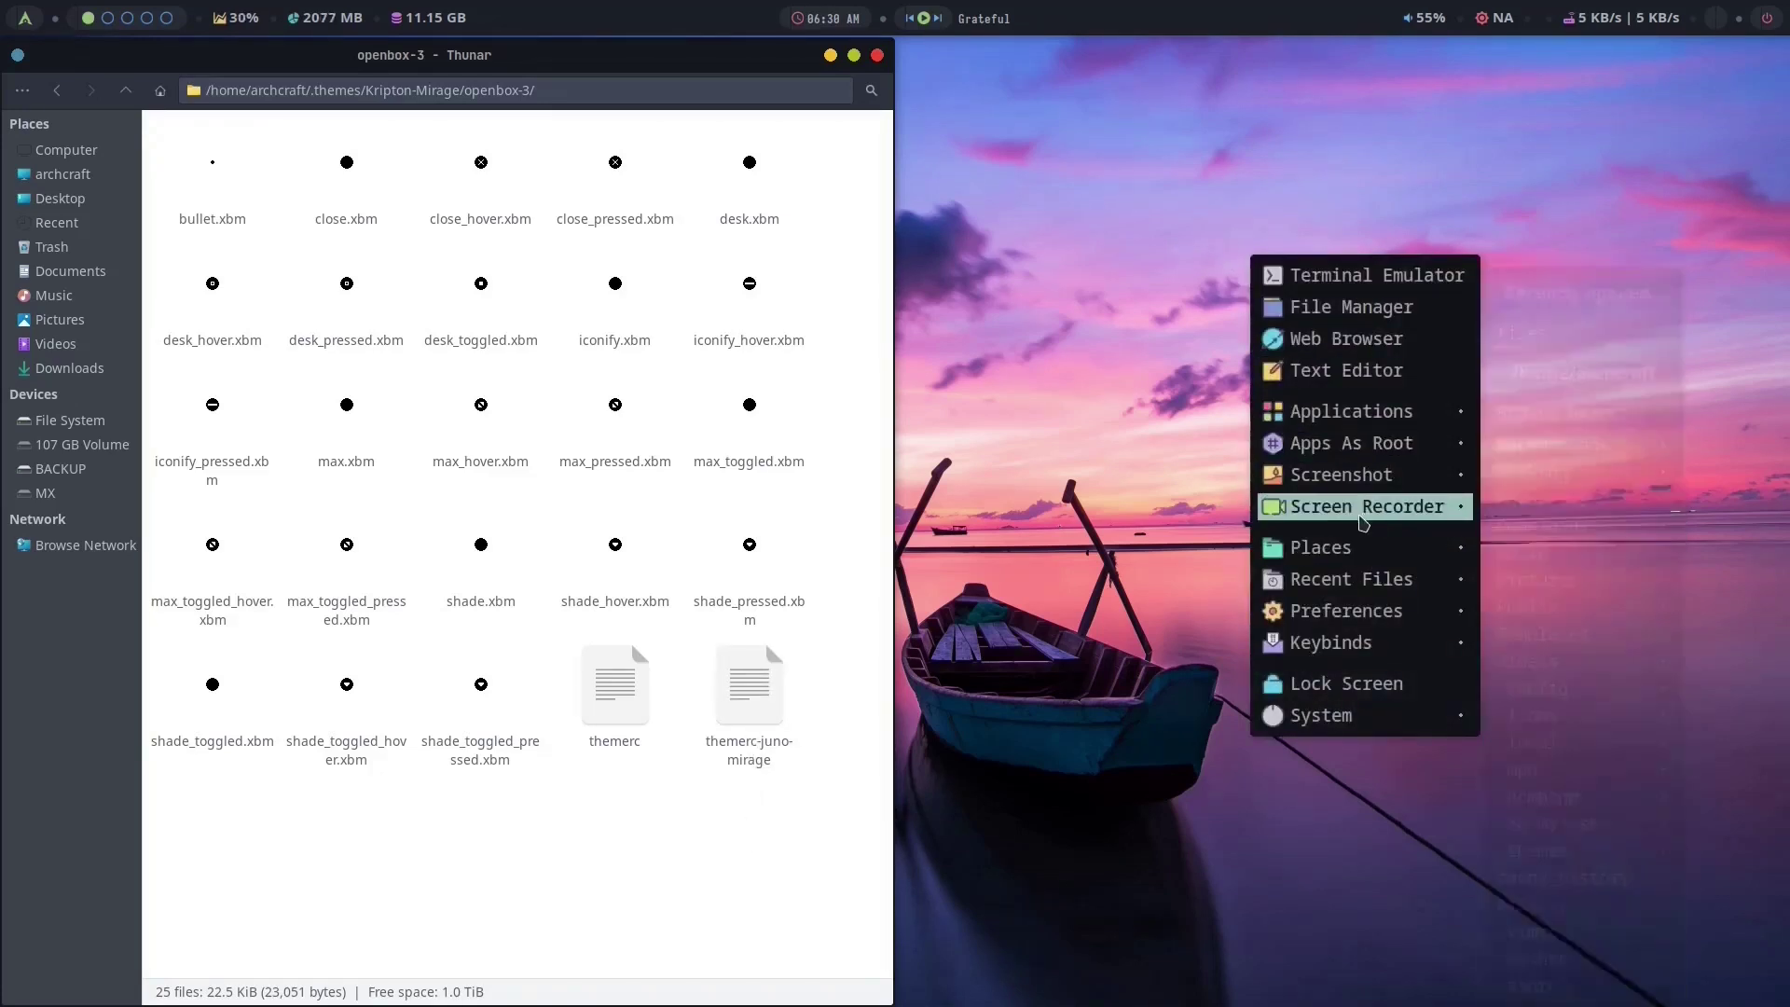
{"action": "mouse_move", "coordinate": [1363, 523]}
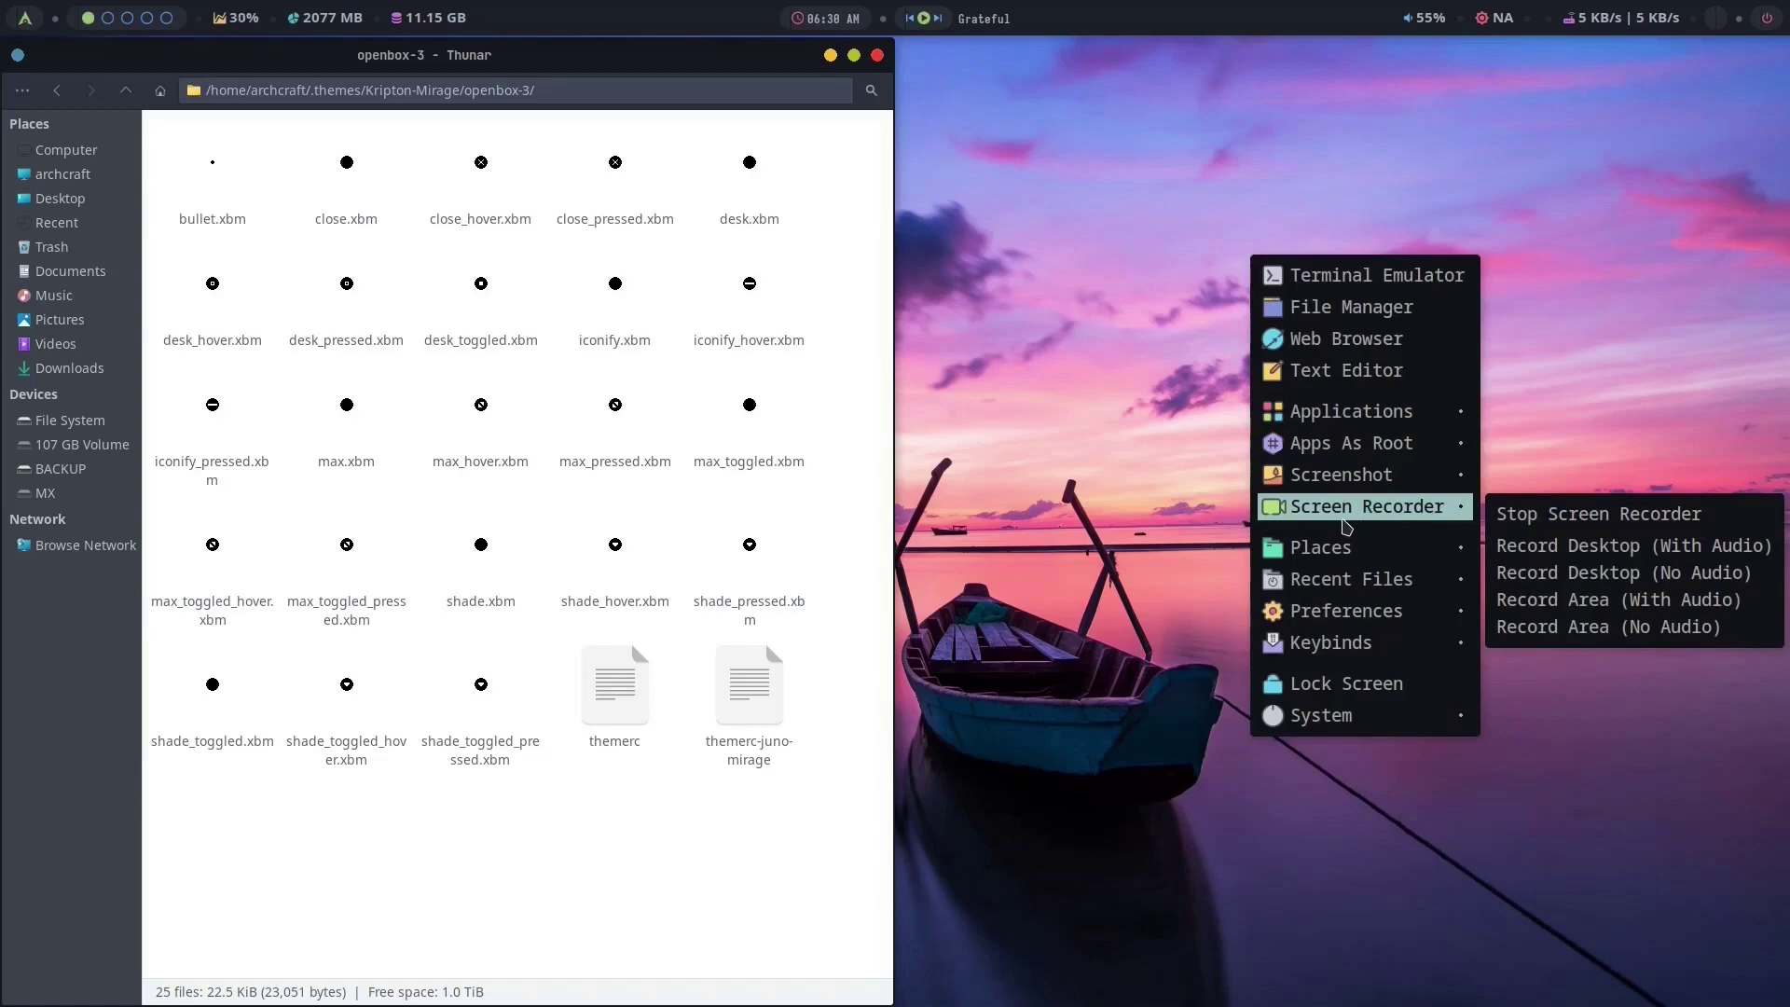
{"action": "mouse_move", "coordinate": [1370, 608]}
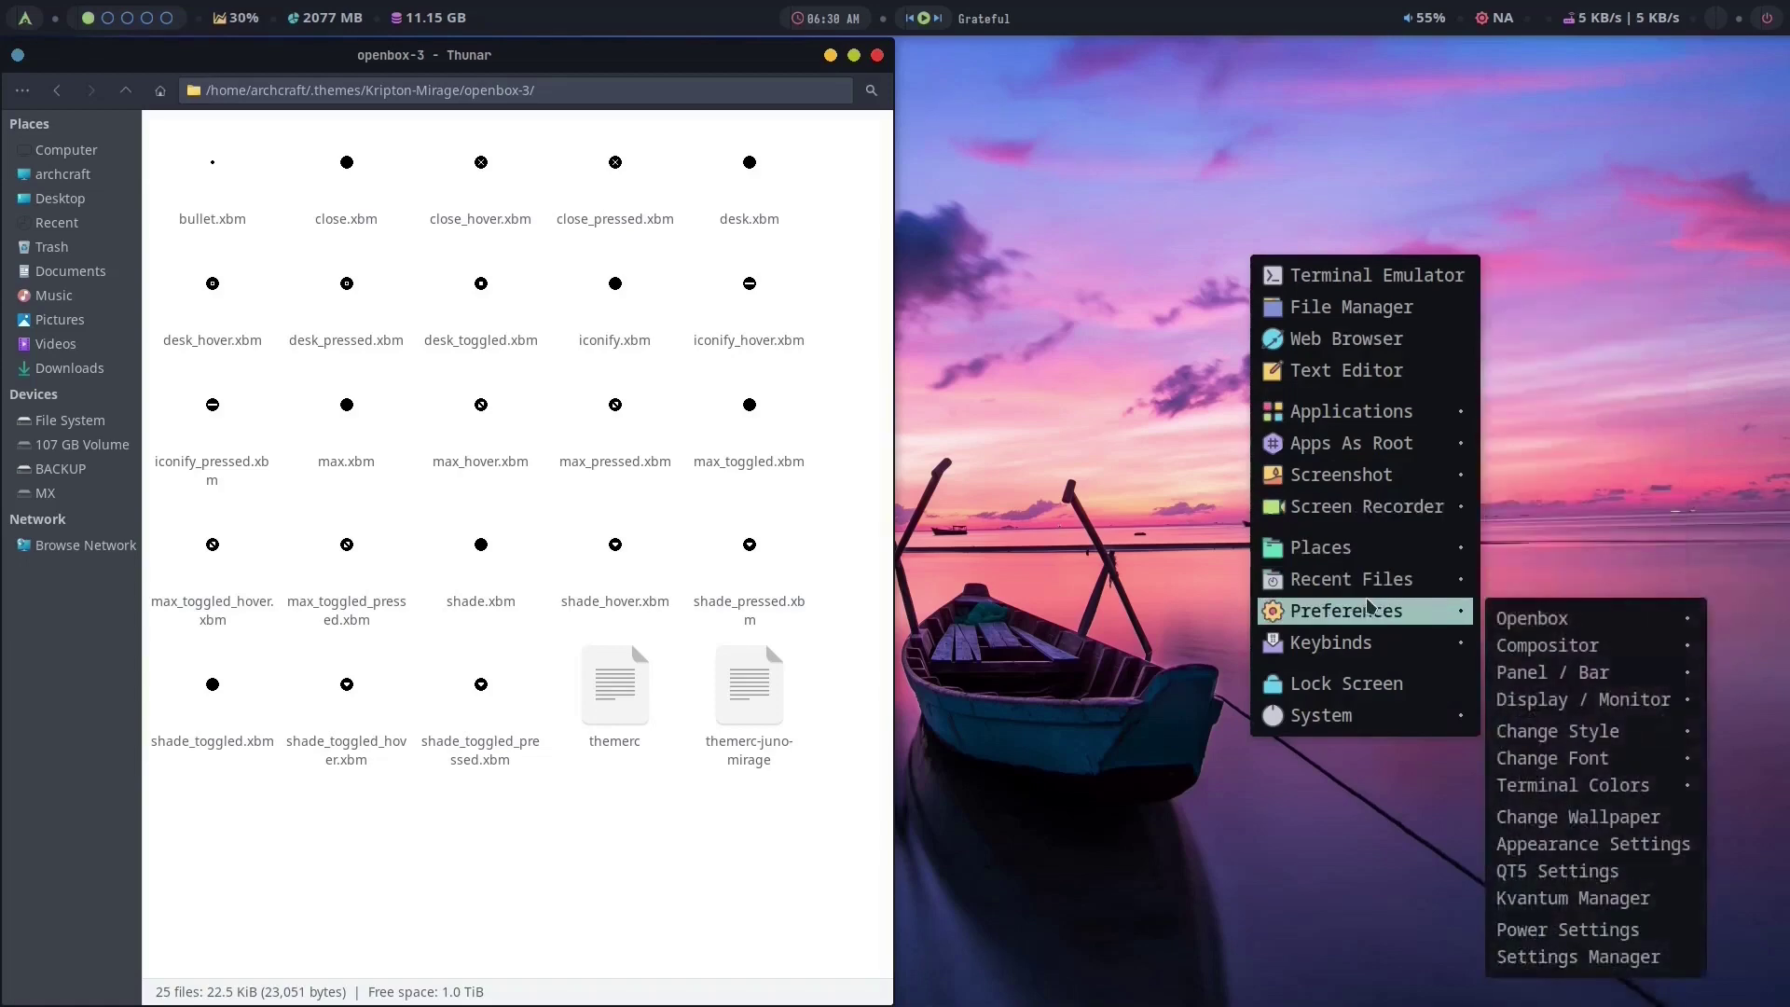
{"action": "mouse_move", "coordinate": [1537, 622]}
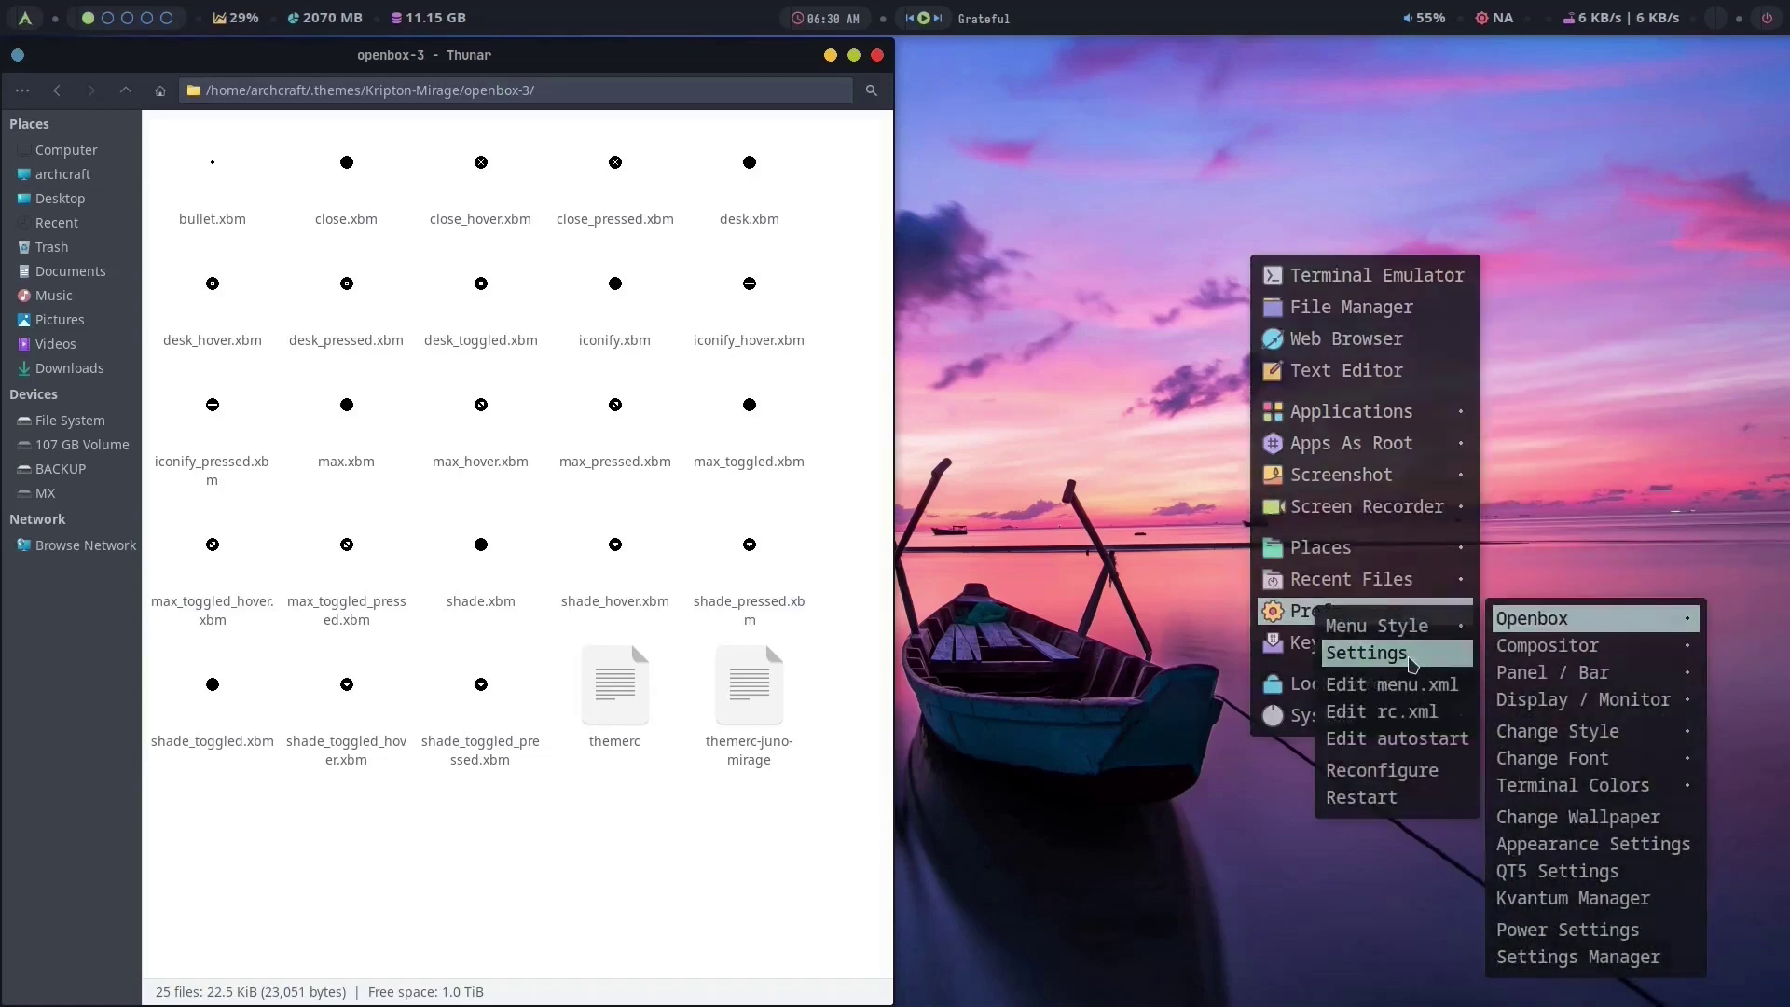
{"action": "left_click", "coordinate": [1317, 655]}
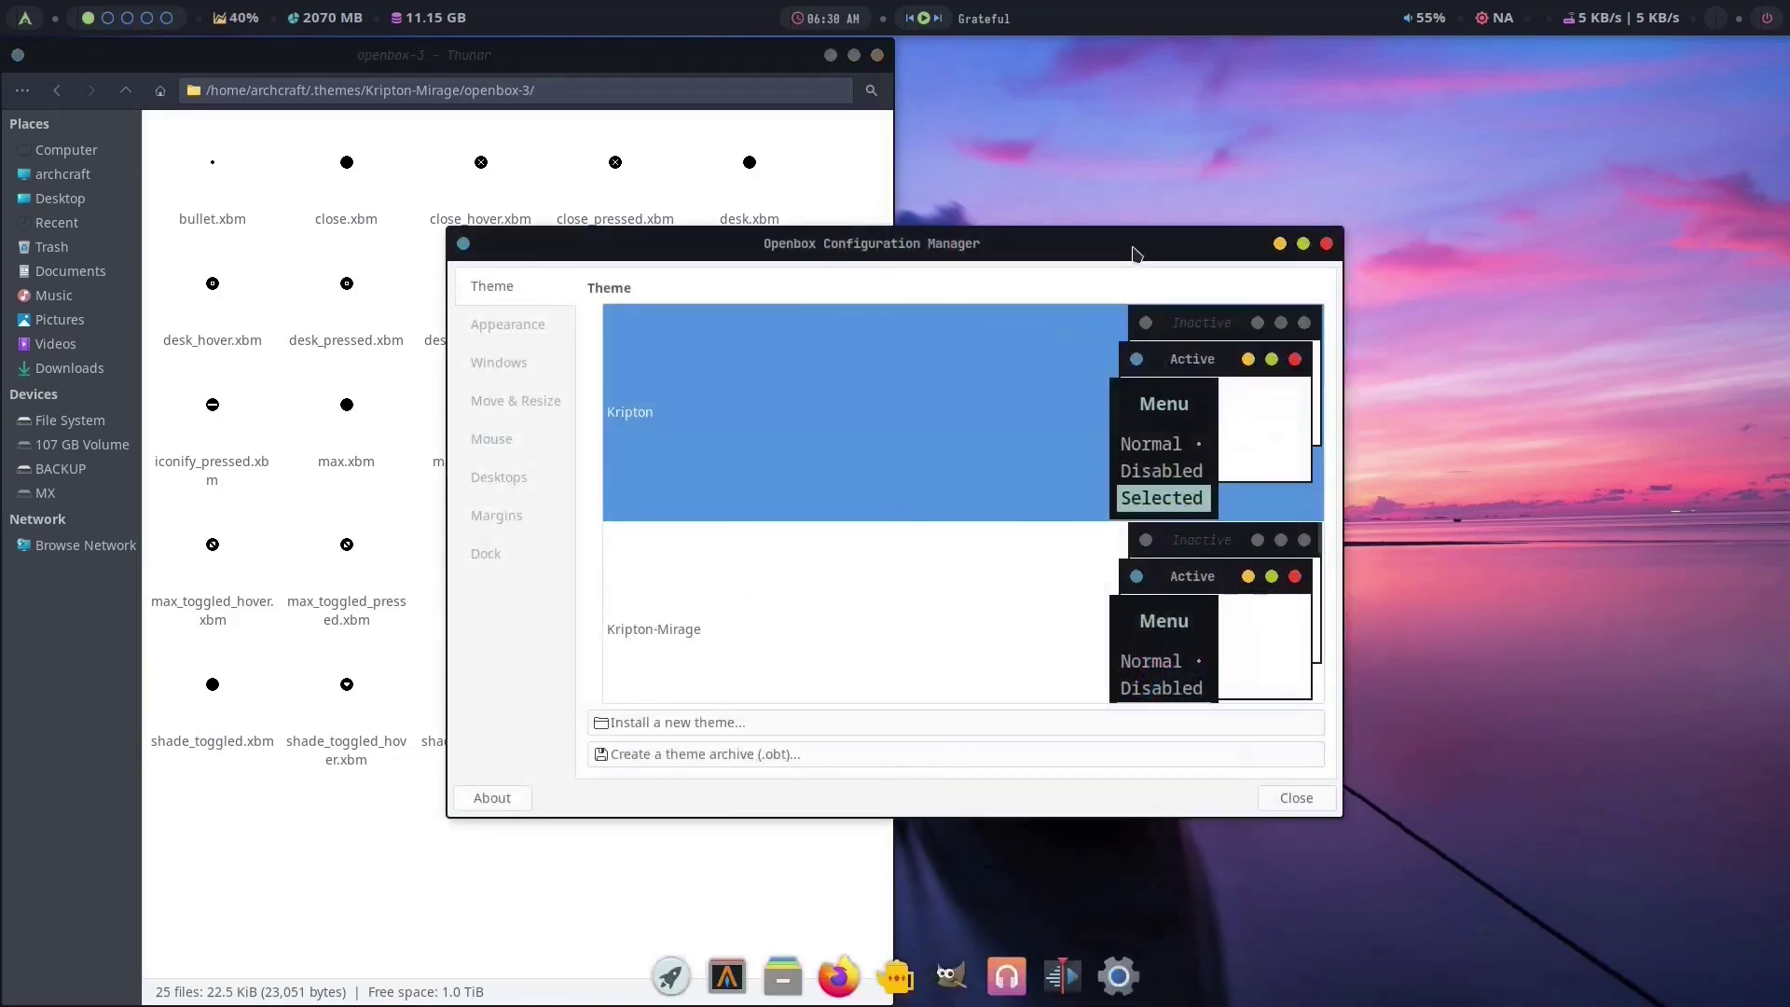
{"action": "left_click_drag", "start_coordinate": [1133, 248], "coordinate": [1566, 169]}
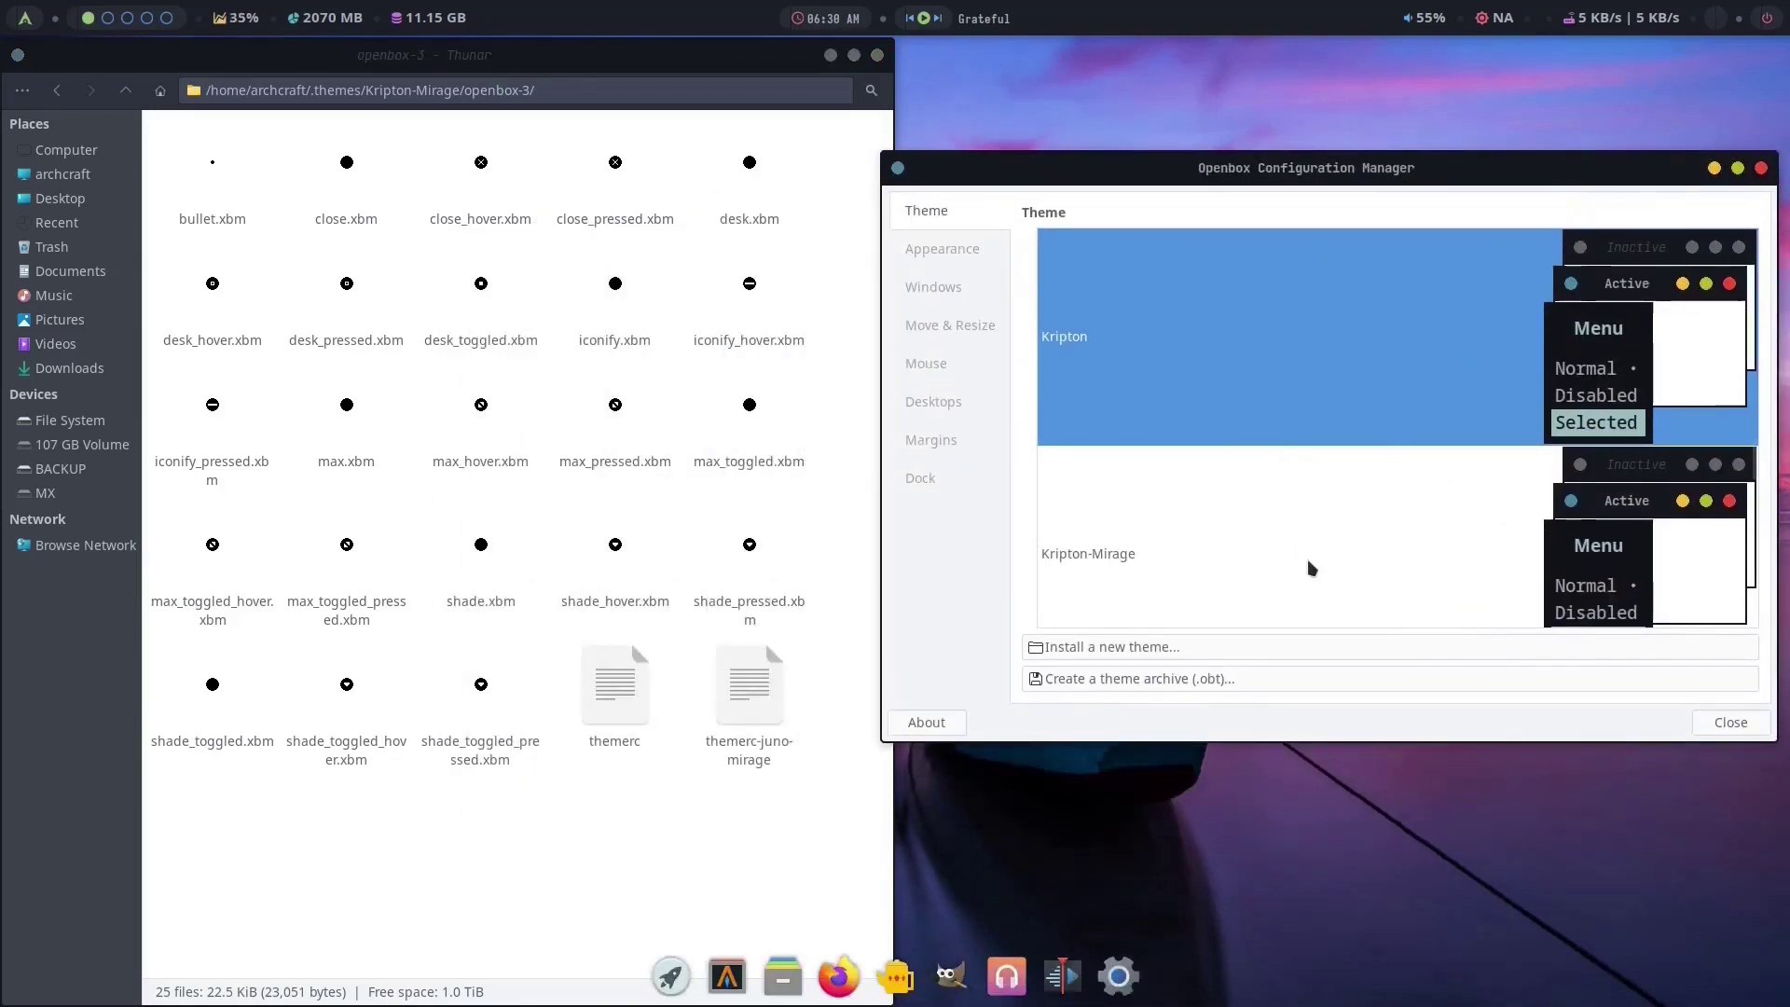
{"action": "left_click", "coordinate": [1153, 557]}
{"action": "scroll", "coordinate": [1153, 558], "scroll_direction": "down", "scroll_amount": 1}
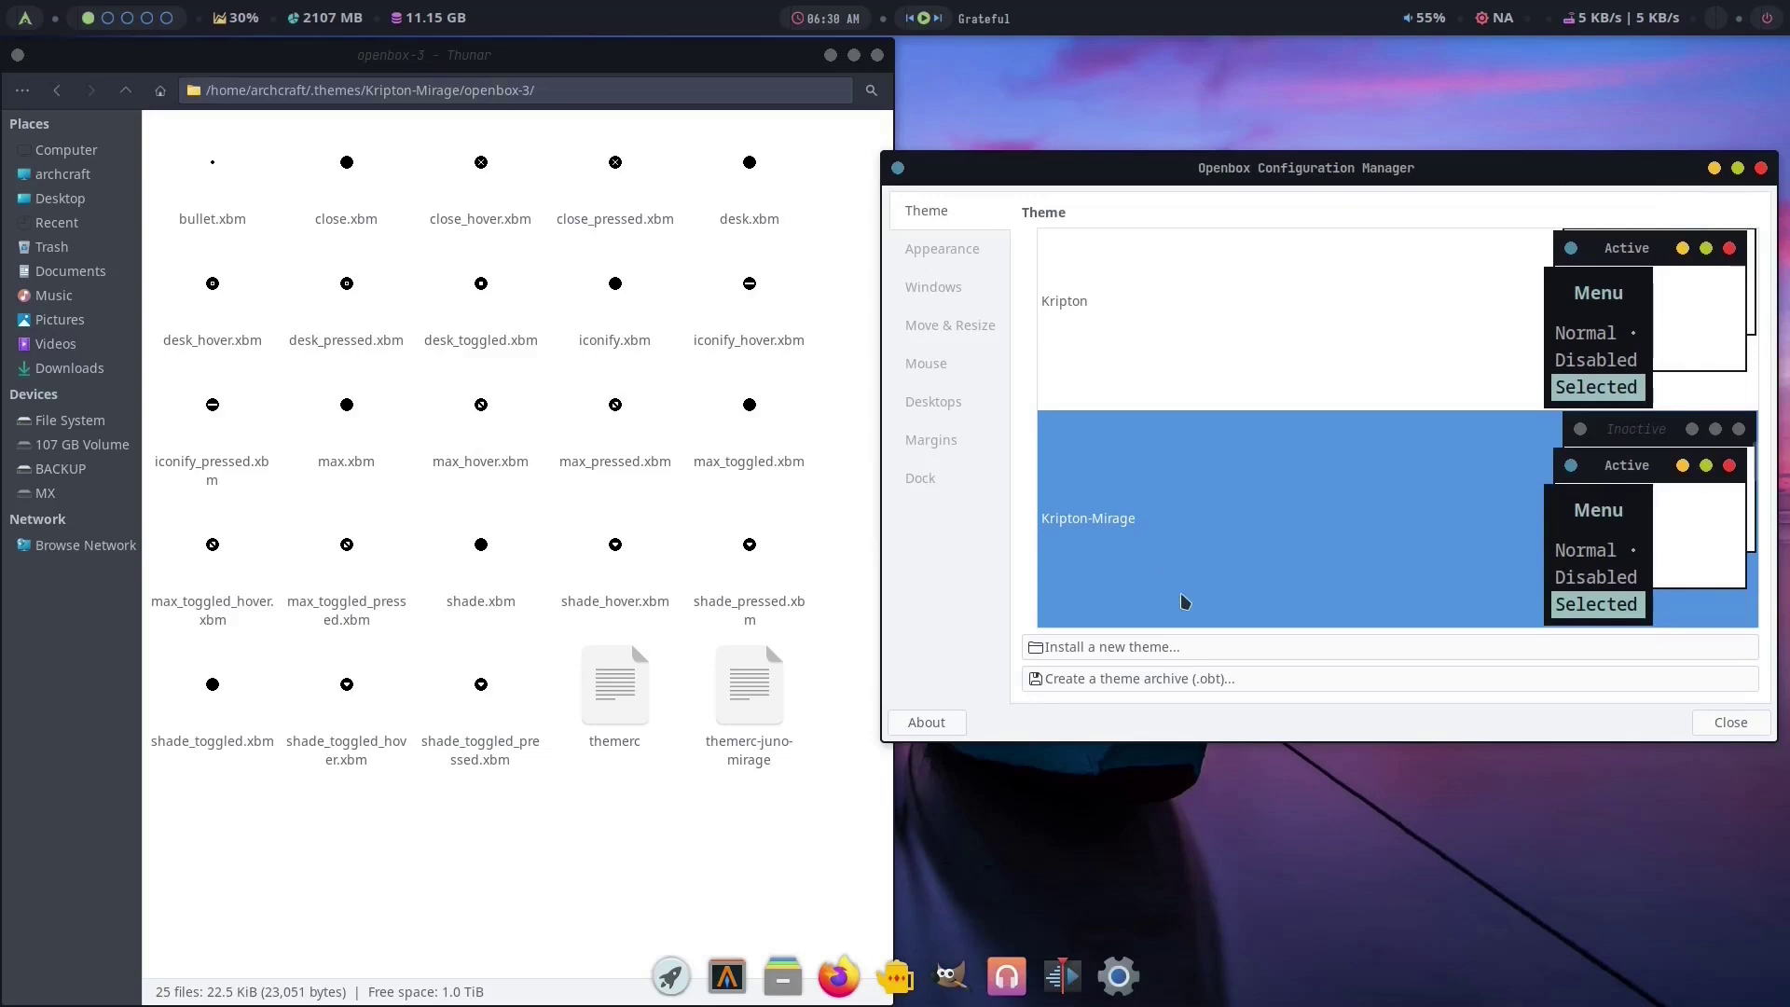
Preview the root menu, switch back to Kripton, preview again, and close the manager.
{"action": "right_click", "coordinate": [1186, 800]}
{"action": "left_click", "coordinate": [1523, 891]}
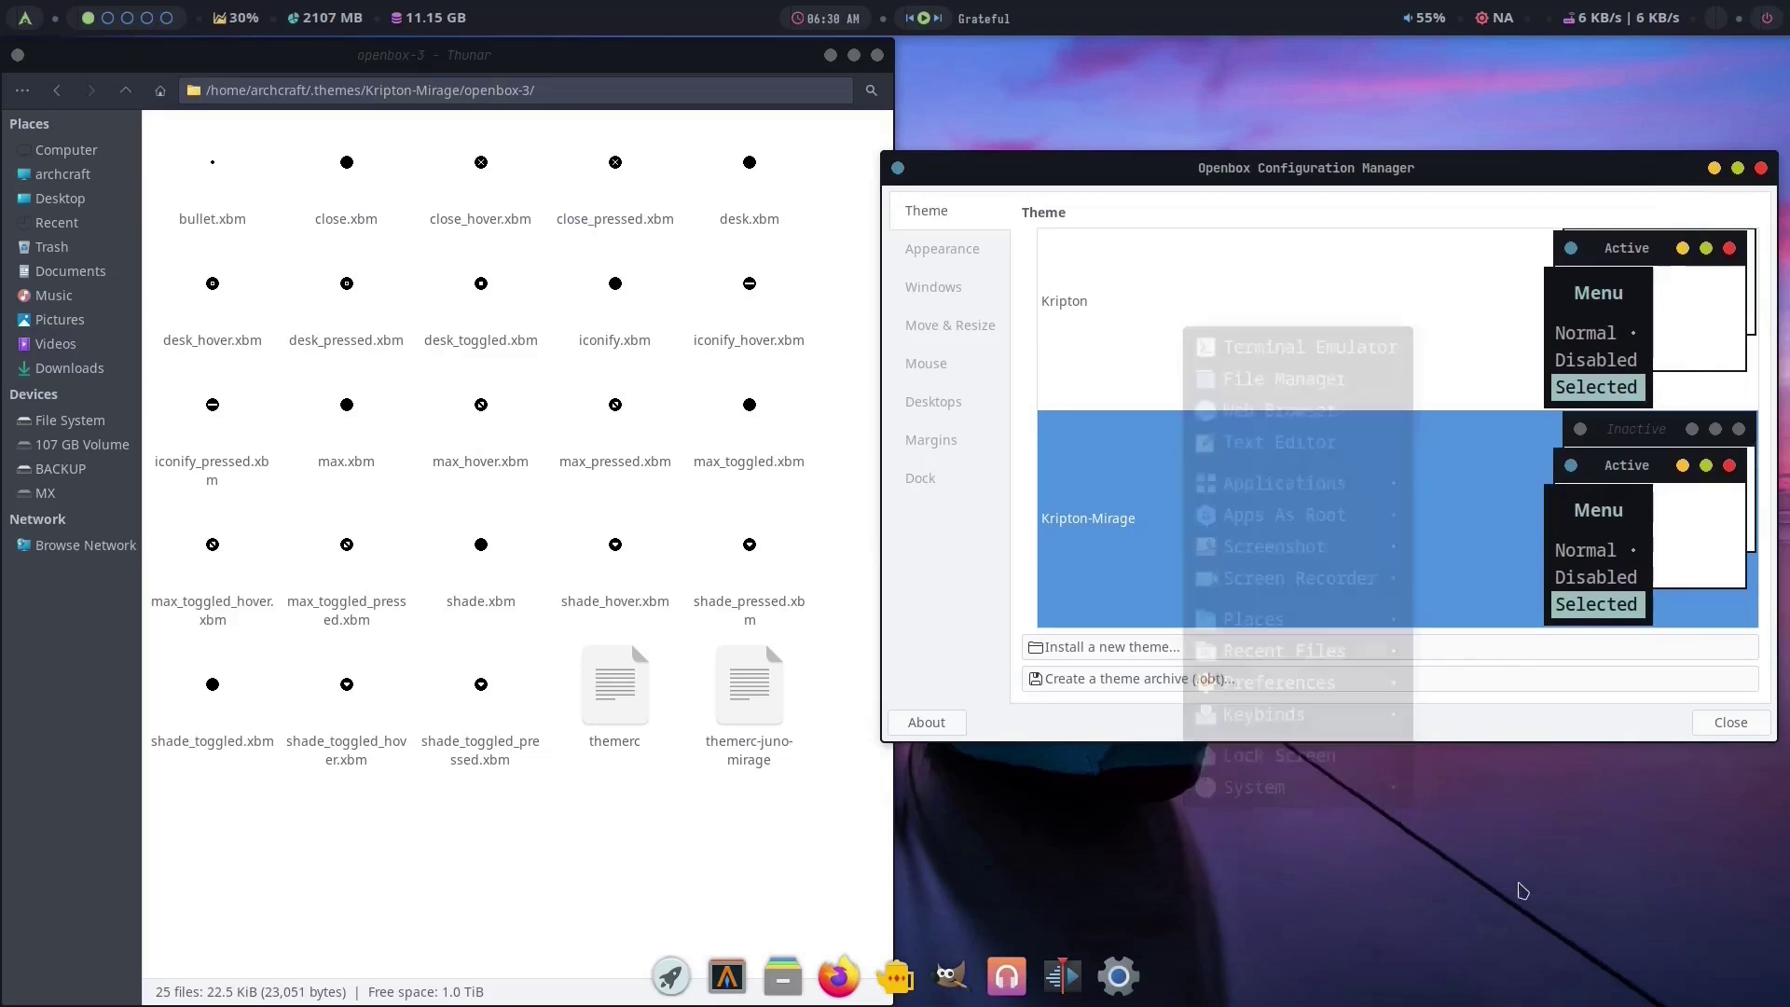
{"action": "left_click", "coordinate": [1122, 328]}
{"action": "right_click", "coordinate": [1281, 783]}
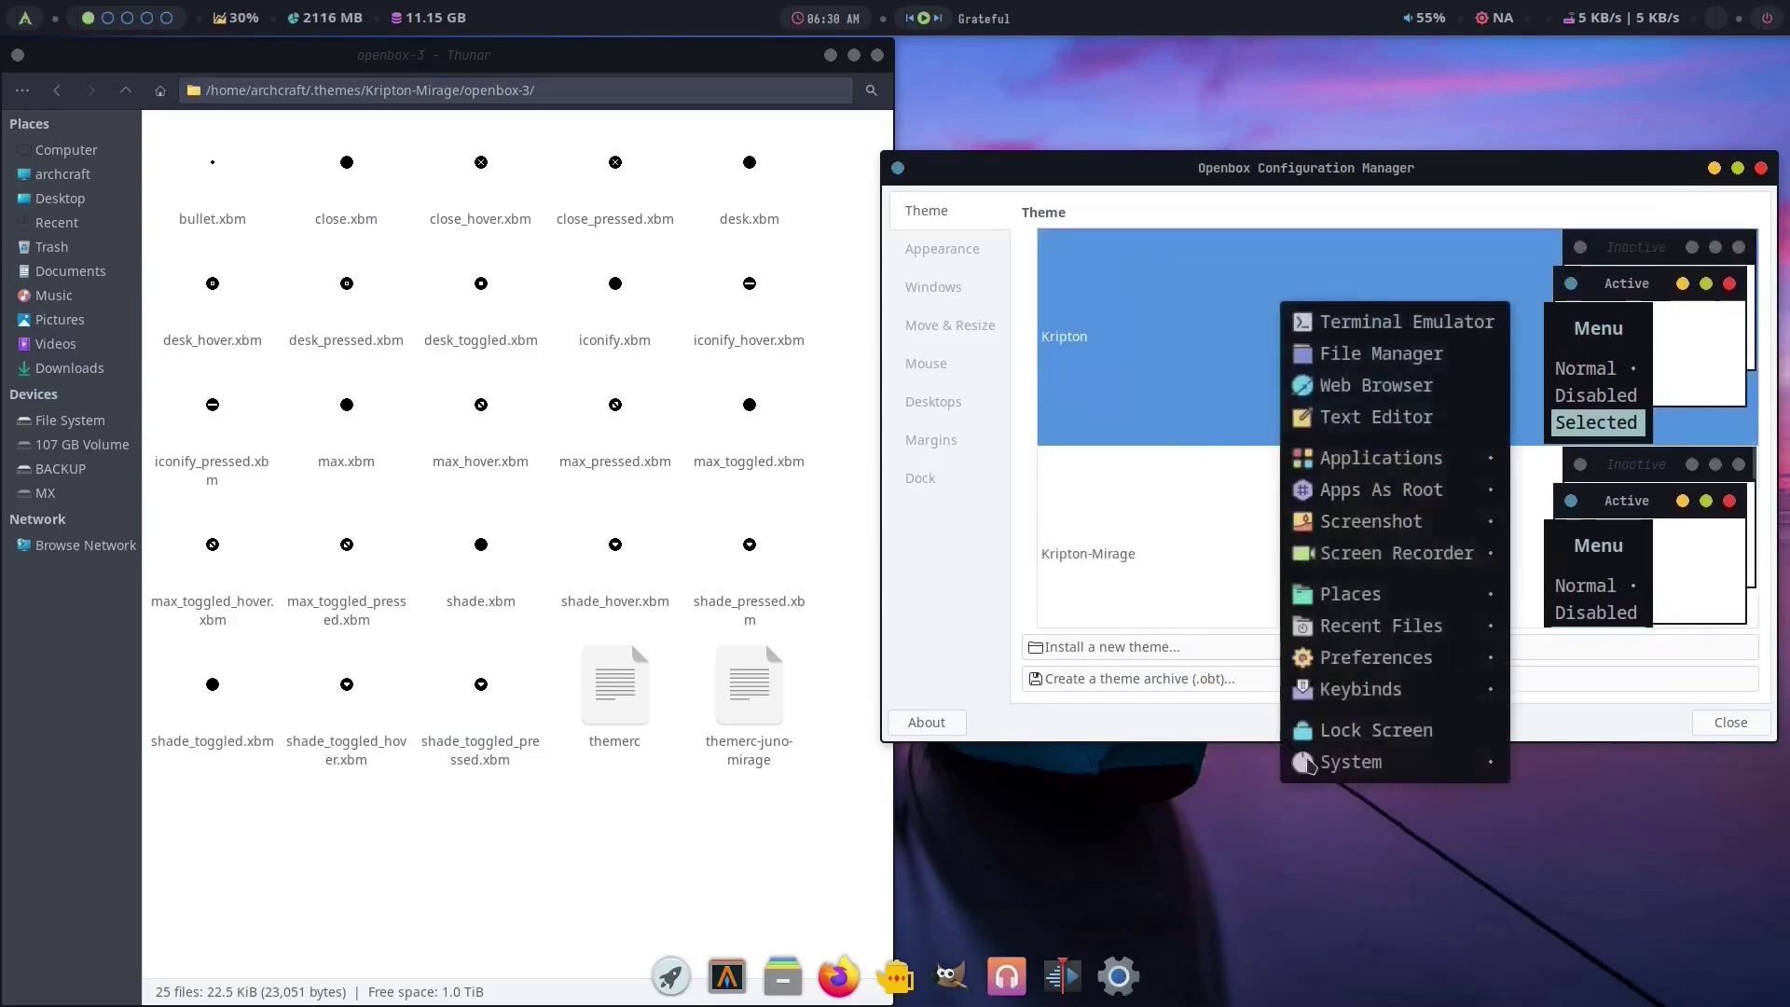
{"action": "key", "text": "Escape"}
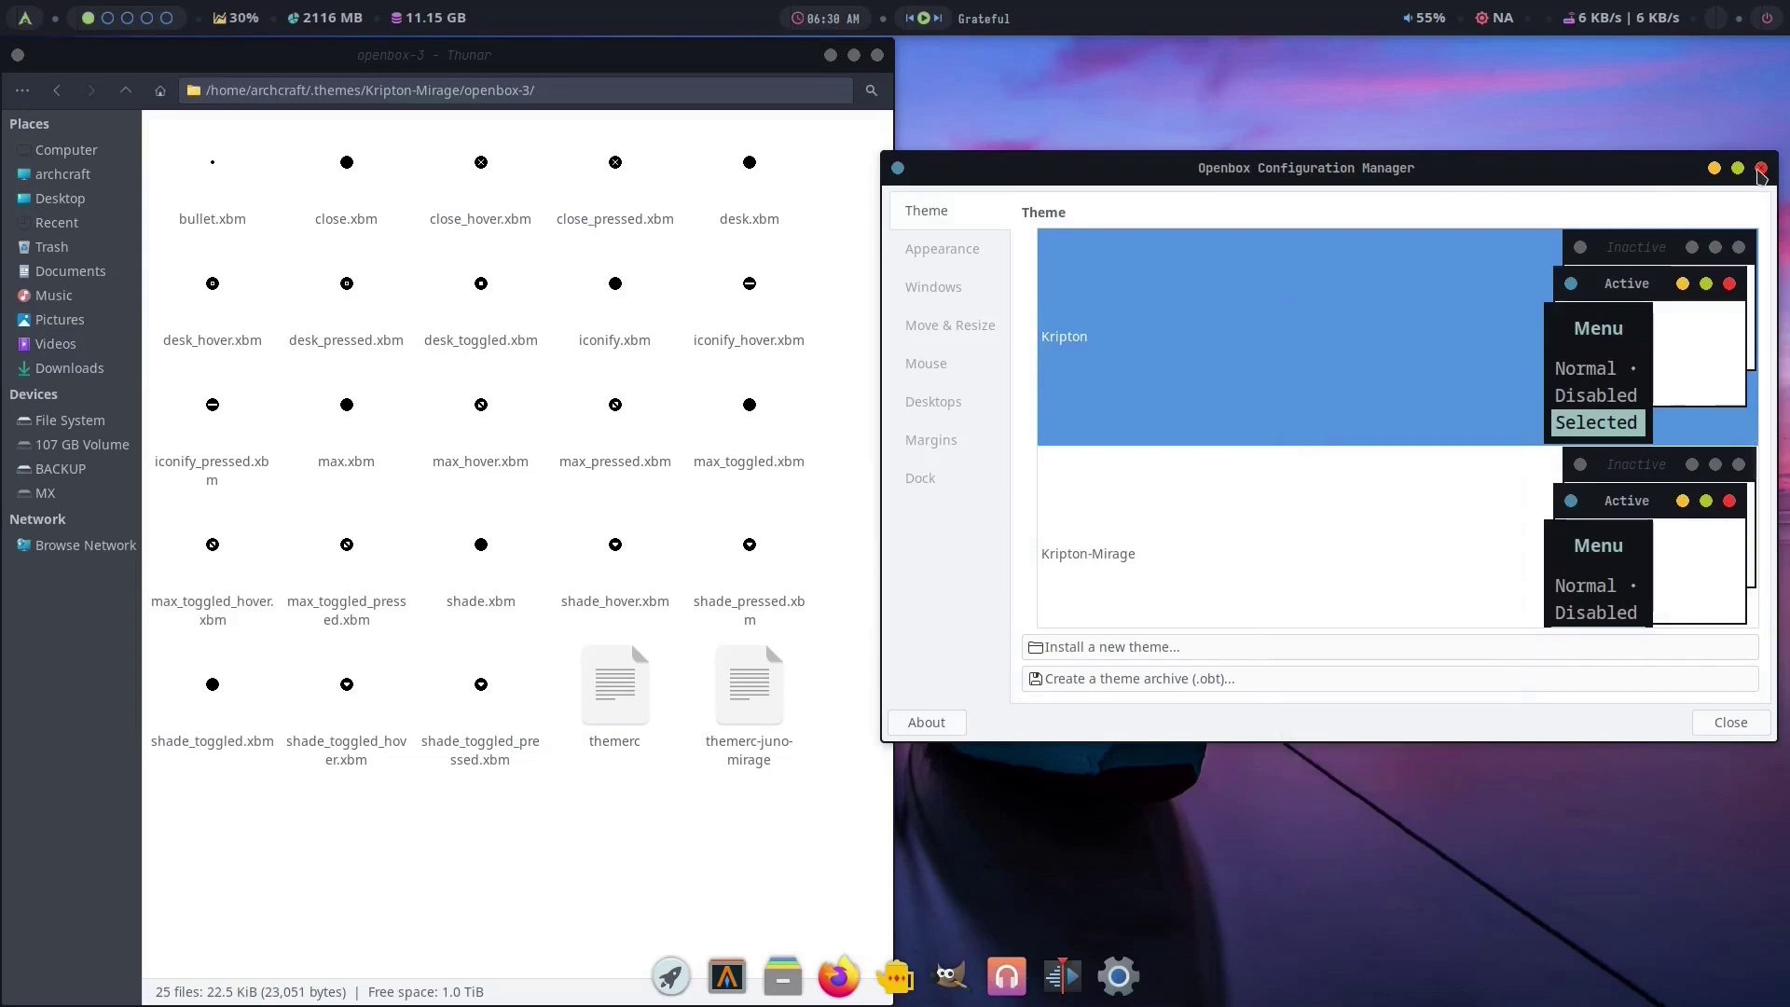
{"action": "left_click", "coordinate": [1760, 170]}
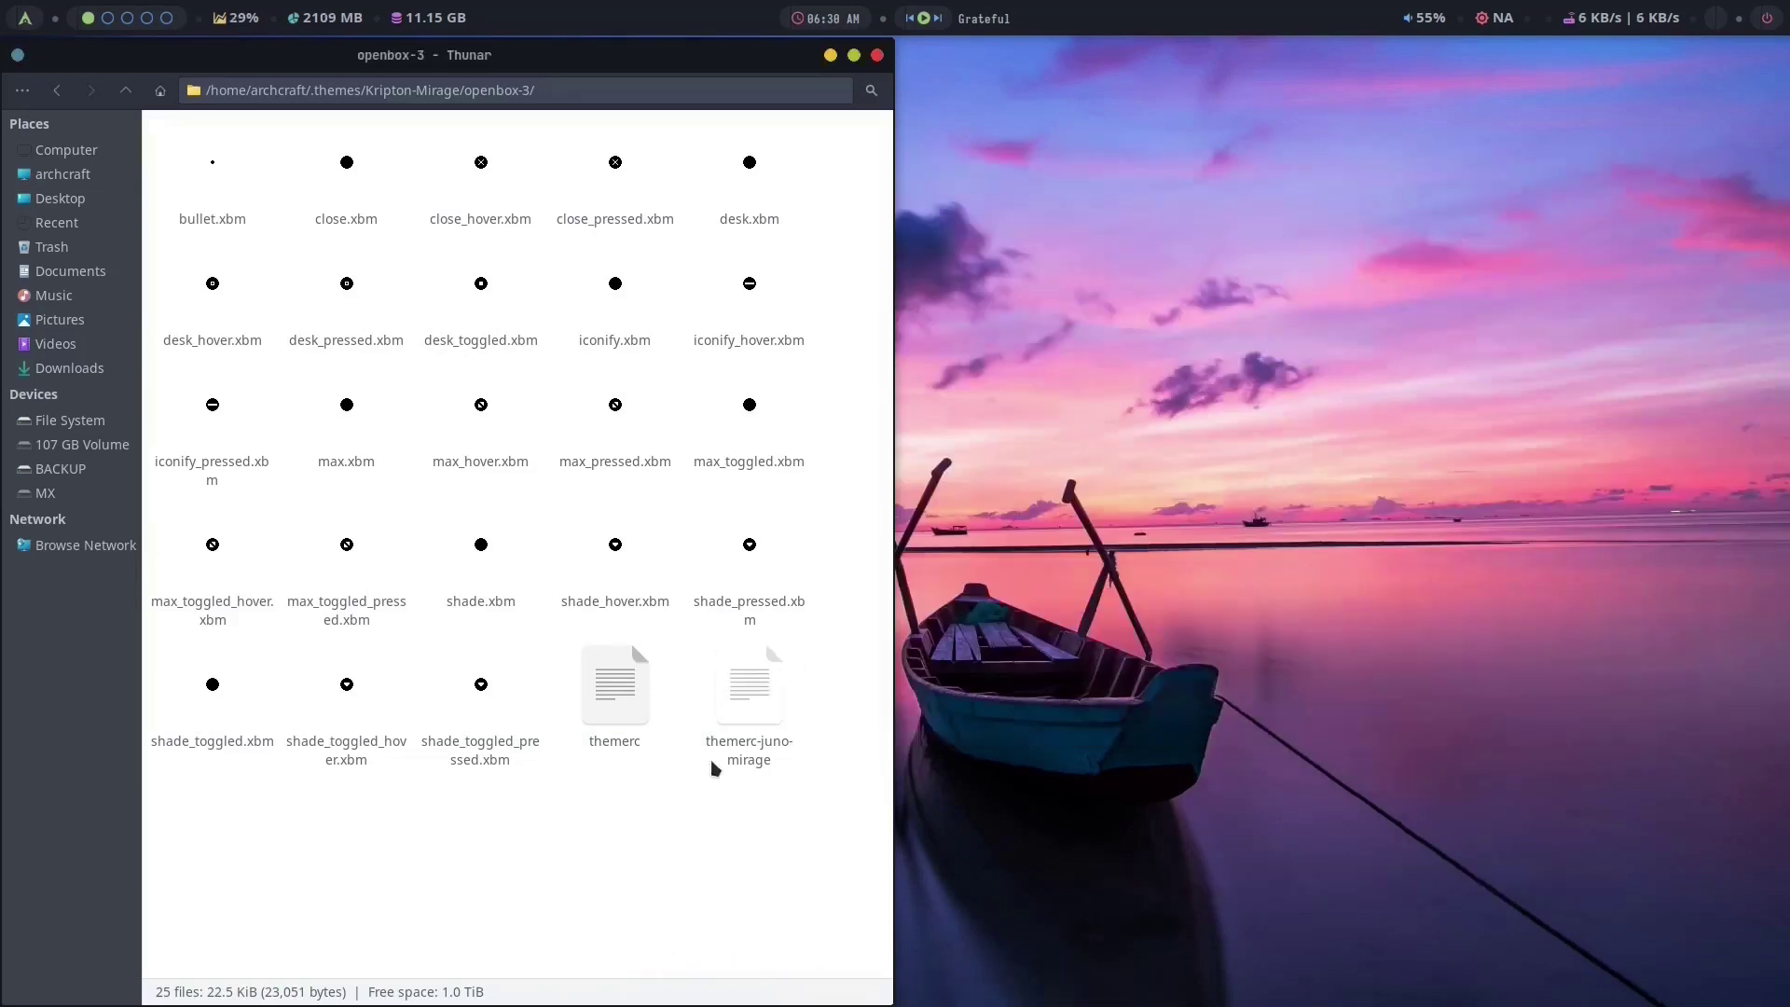
Open themerc-juno-mirage in Vim and snap the terminal to the right half.
{"action": "right_click", "coordinate": [749, 701]}
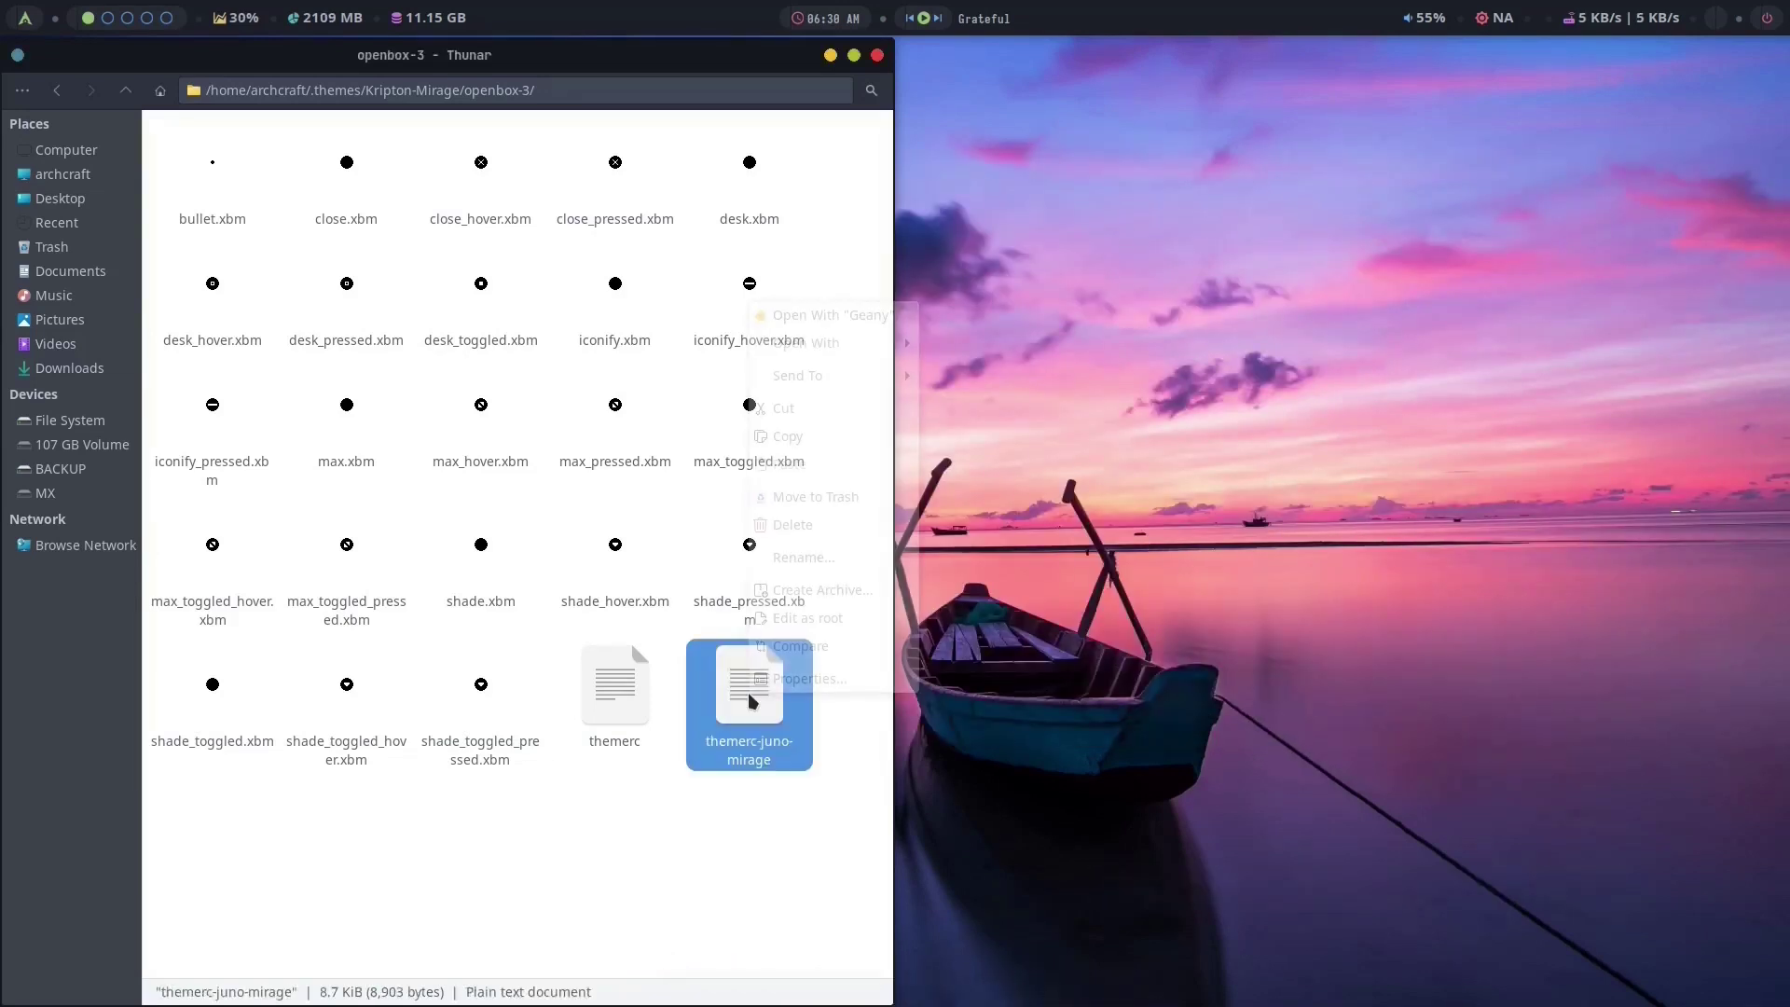
{"action": "mouse_move", "coordinate": [839, 343]}
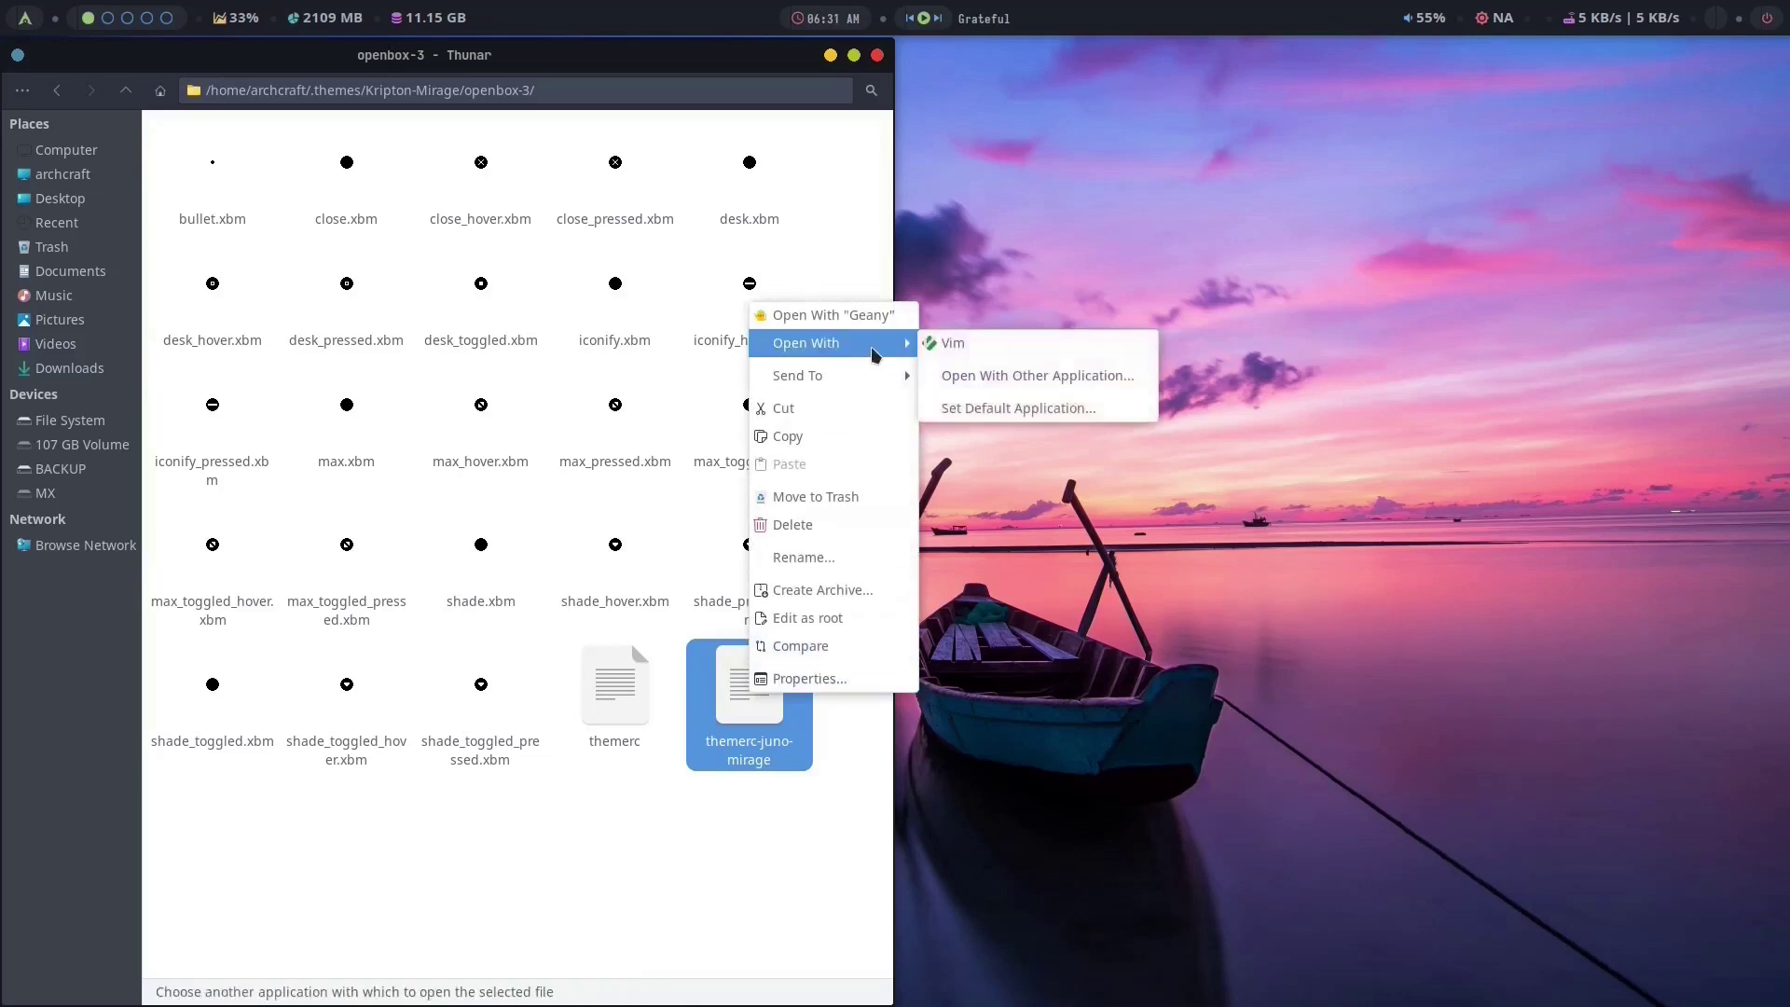
{"action": "left_click", "coordinate": [981, 353]}
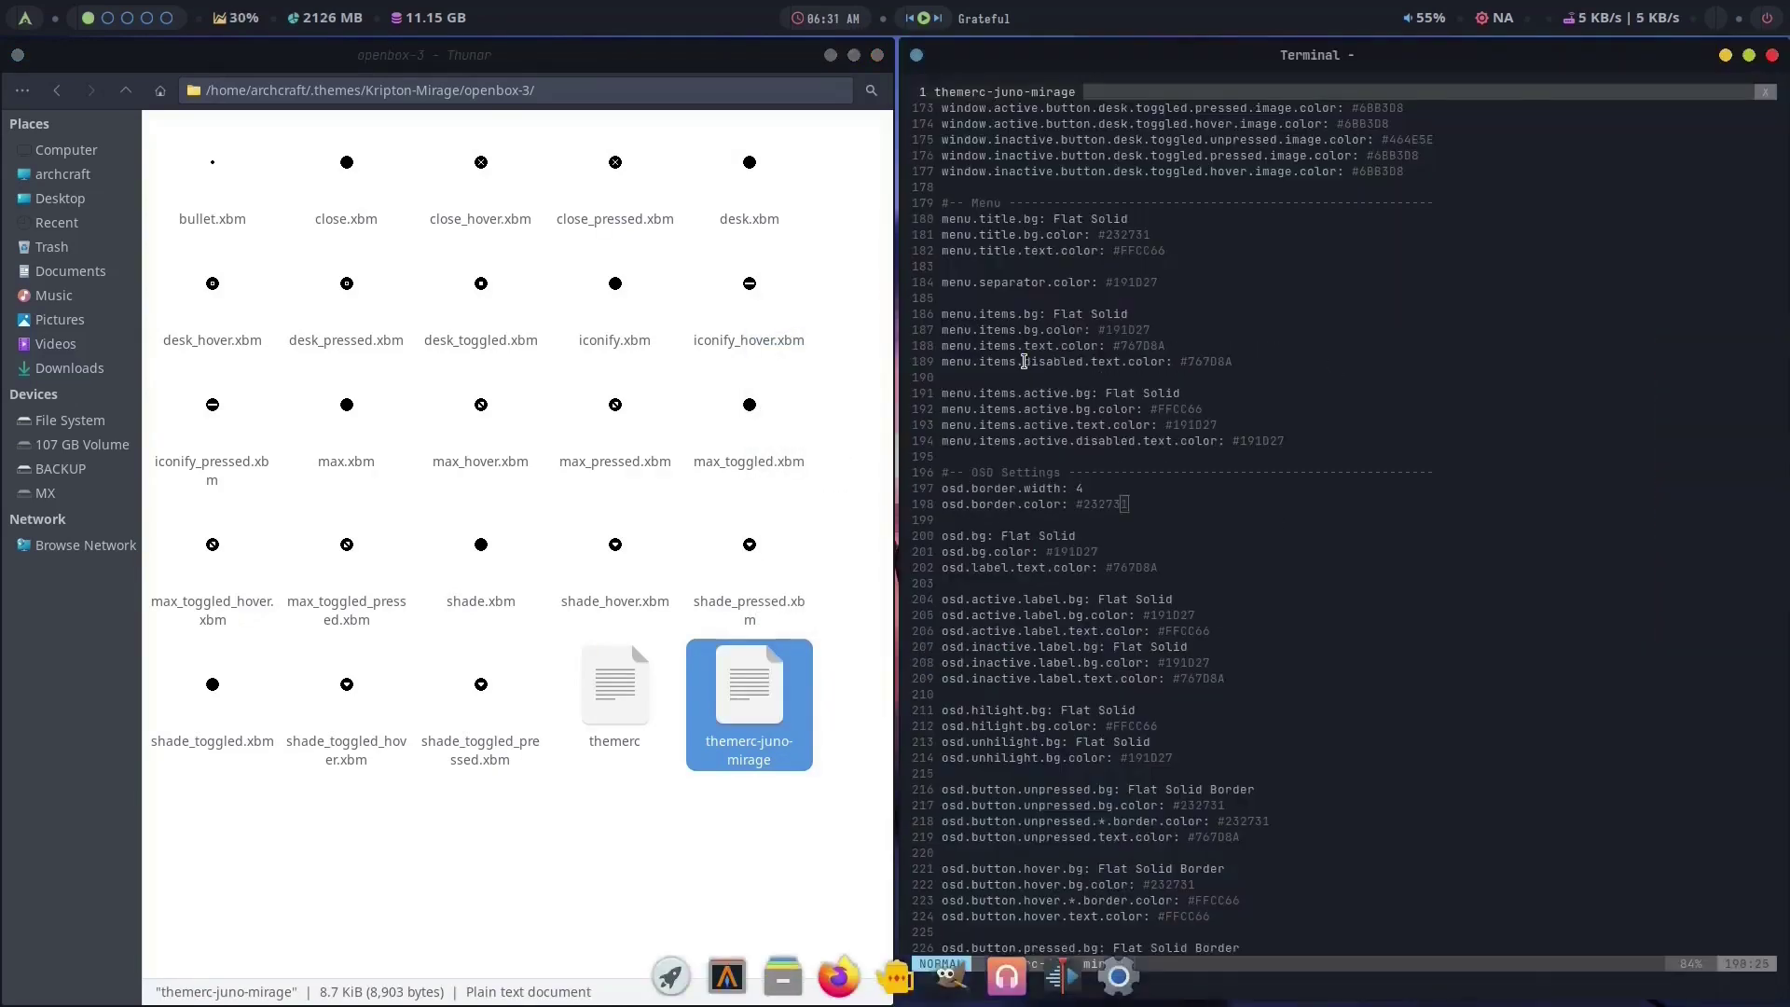
{"action": "key", "text": "super+Right"}
Bring up the Open With choices for the themerc file.
{"action": "left_click", "coordinate": [690, 856]}
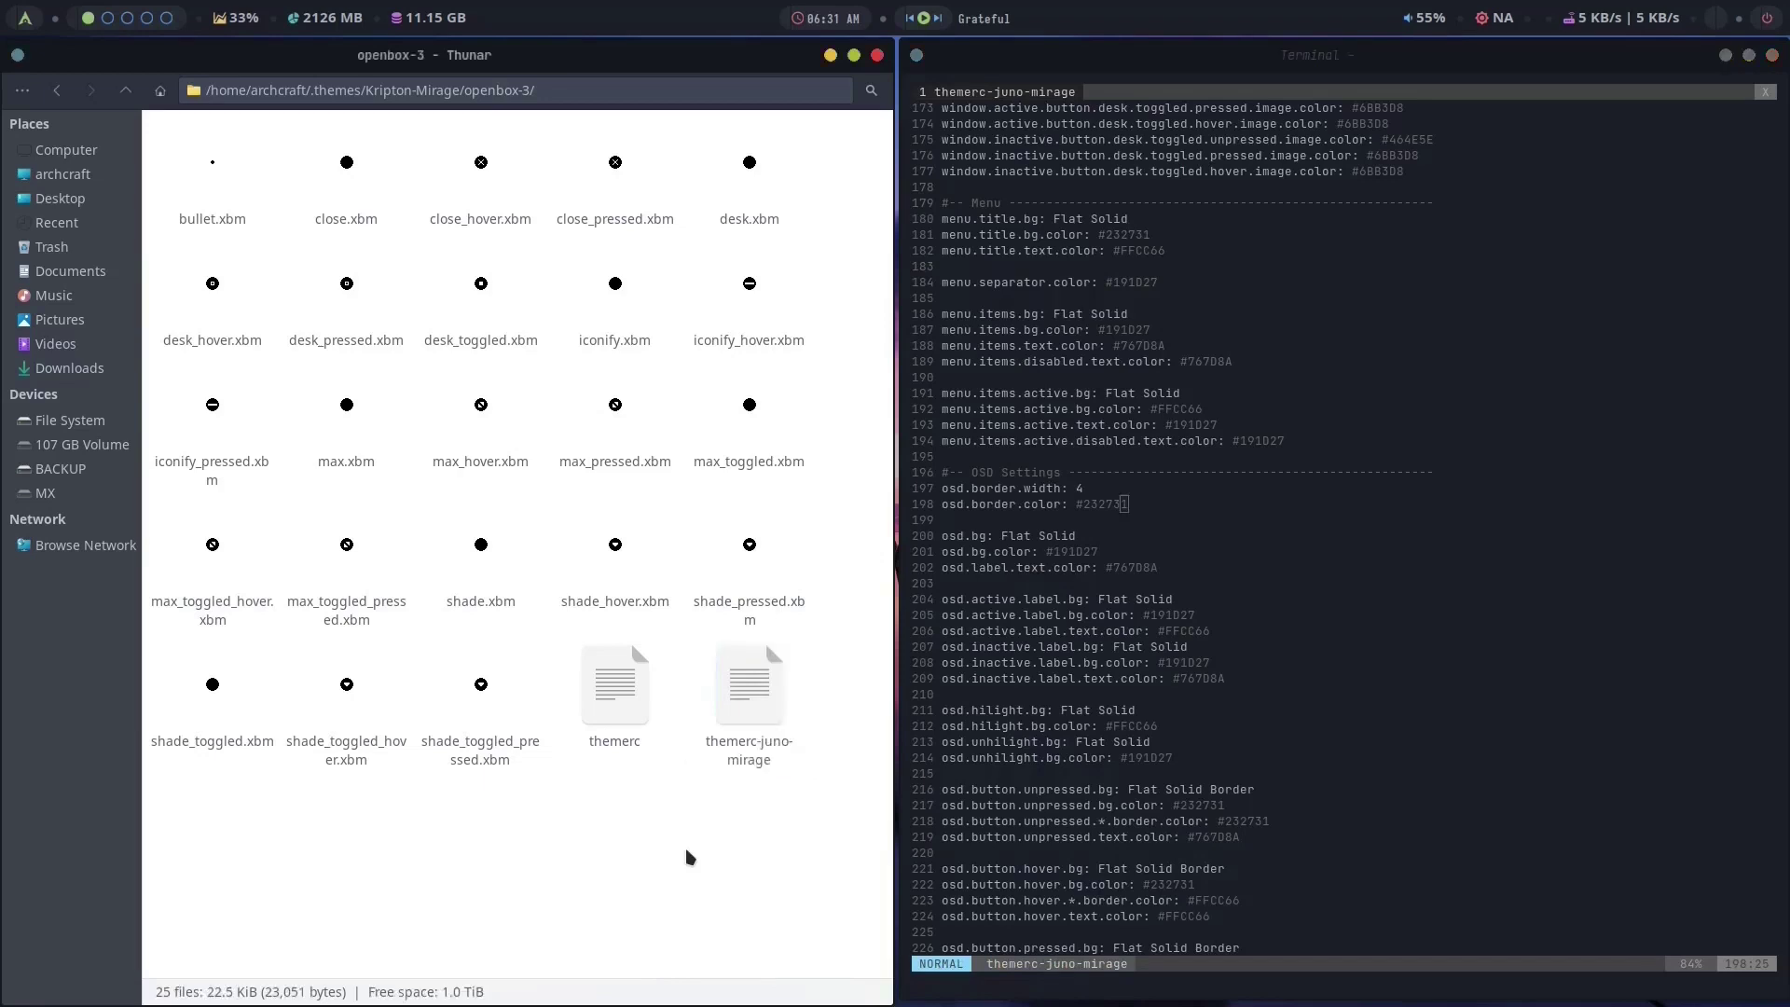
{"action": "right_click", "coordinate": [639, 742]}
{"action": "mouse_move", "coordinate": [722, 369]}
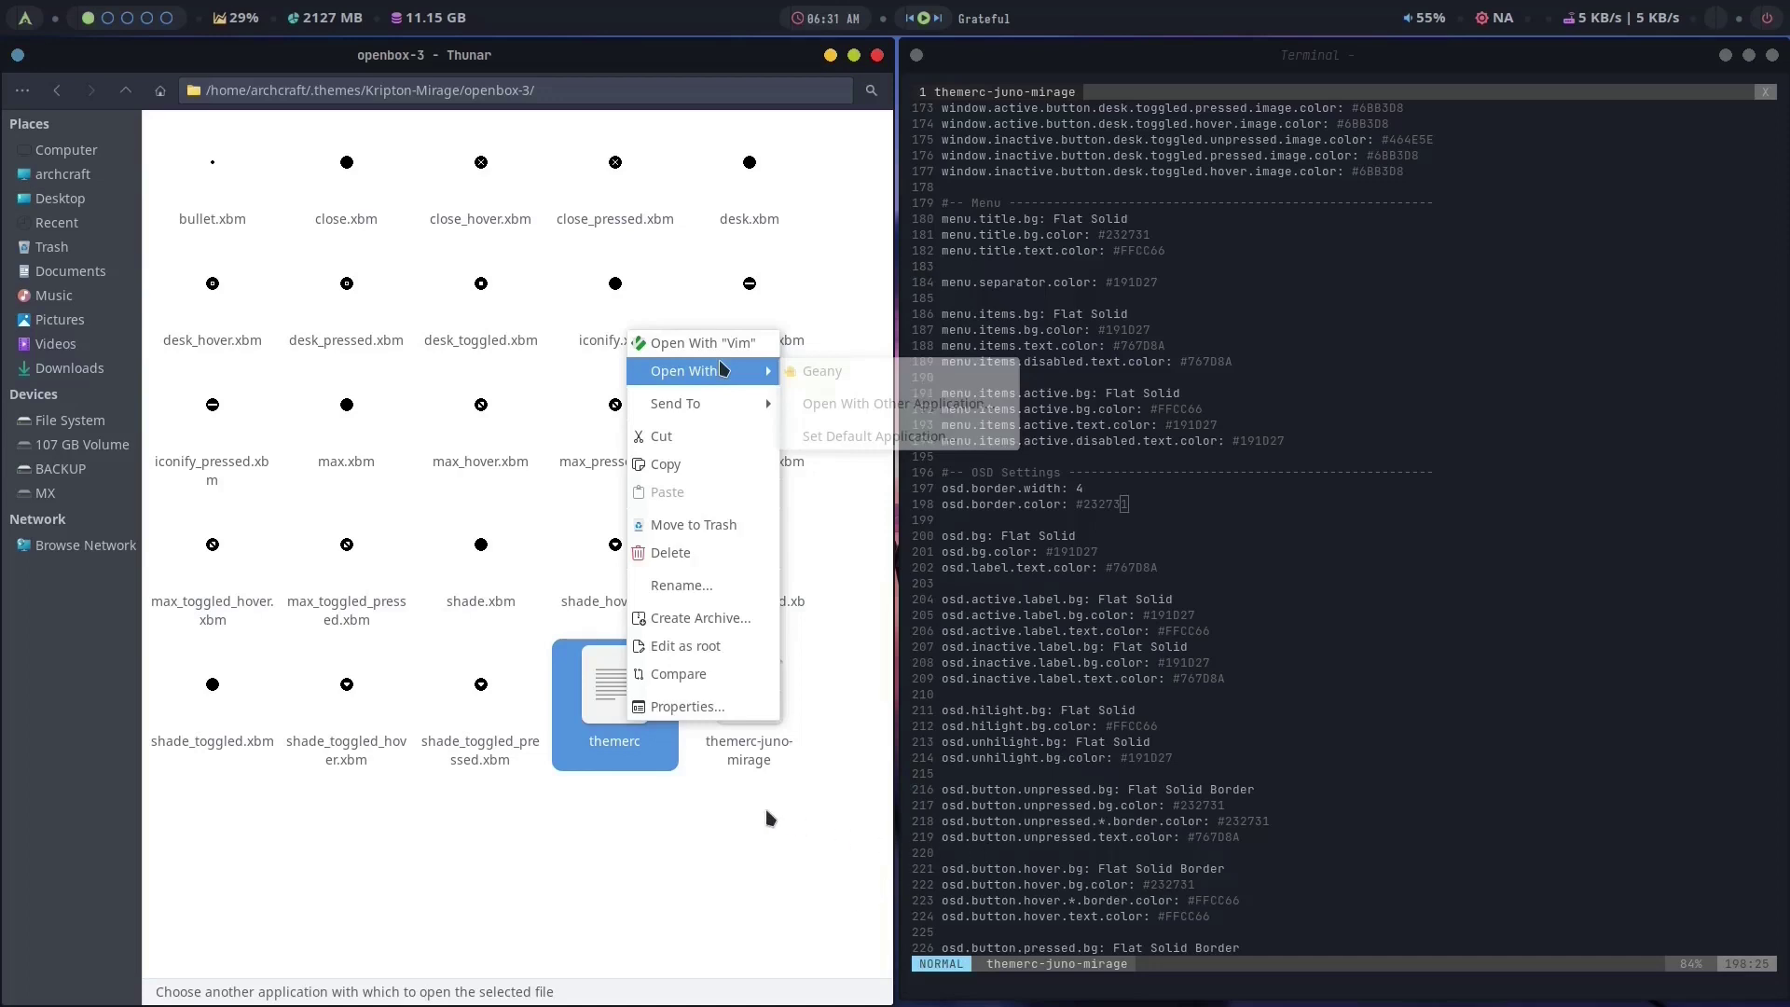
Open themerc in Geany and mark the menu.title.text.color line in the Vim copy.
{"action": "left_click", "coordinate": [820, 371]}
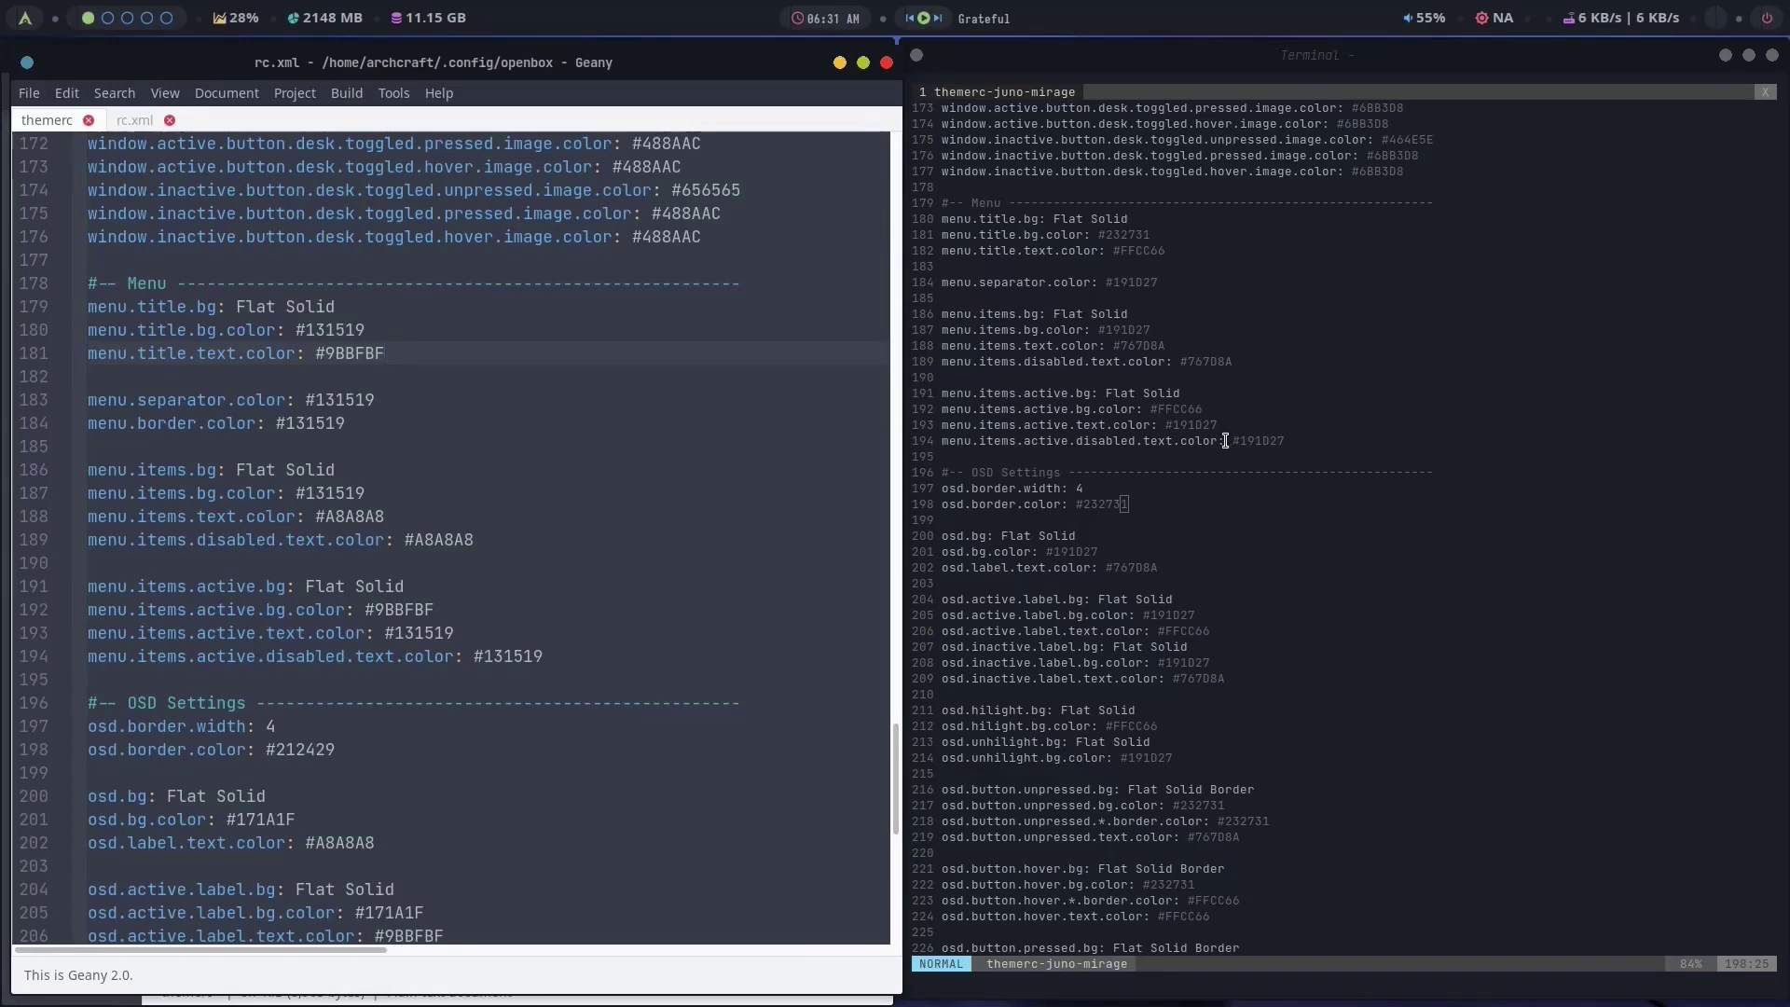
{"action": "key", "text": "k"}
{"action": "key", "text": "k"}
{"action": "key", "text": "k"}
{"action": "key", "text": "k"}
{"action": "key", "text": "k"}
{"action": "key", "text": "k"}
{"action": "key", "text": "k"}
{"action": "key", "text": "k"}
{"action": "key", "text": "k"}
{"action": "key", "text": "k"}
{"action": "key", "text": "k"}
{"action": "key", "text": "k"}
{"action": "key", "text": "k"}
{"action": "key", "text": "k"}
{"action": "key", "text": "k"}
{"action": "key", "text": "k"}
{"action": "key", "text": "k"}
{"action": "key", "text": "k"}
{"action": "left_click_drag", "start_coordinate": [945, 252], "coordinate": [1180, 251]}
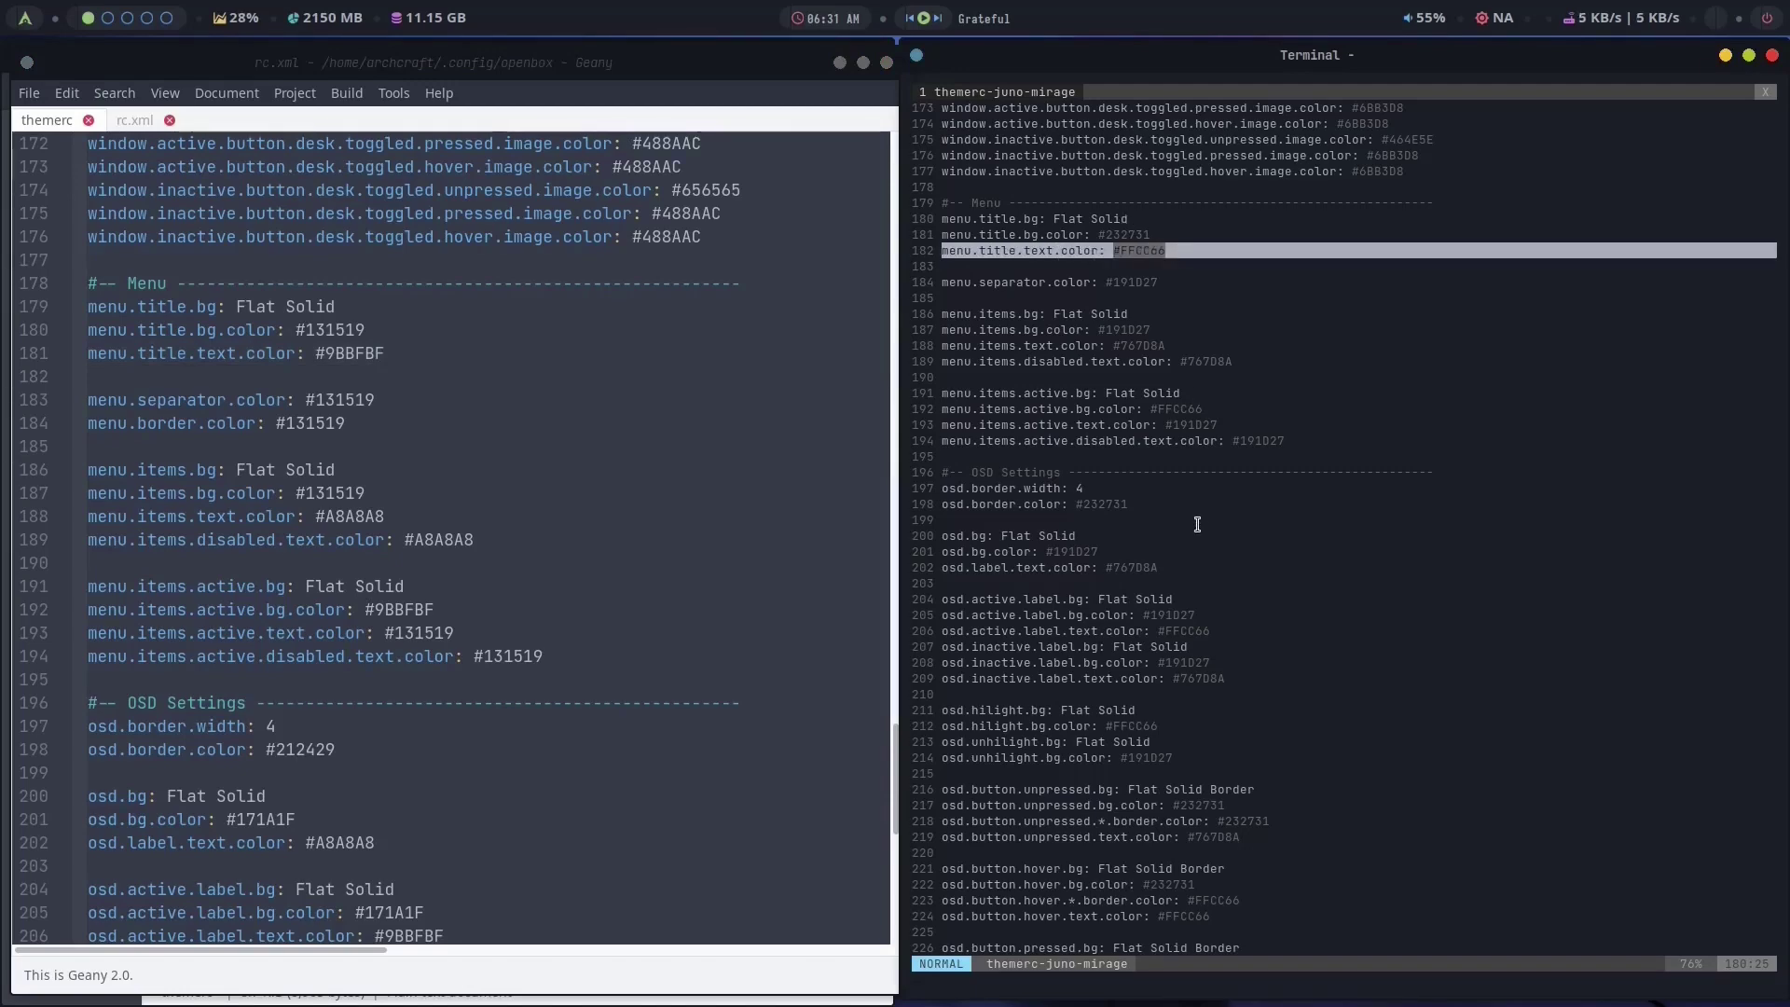
Search Geany's themerc for menu.title, wrapping around from the start.
{"action": "left_click", "coordinate": [101, 94]}
{"action": "left_click", "coordinate": [140, 138]}
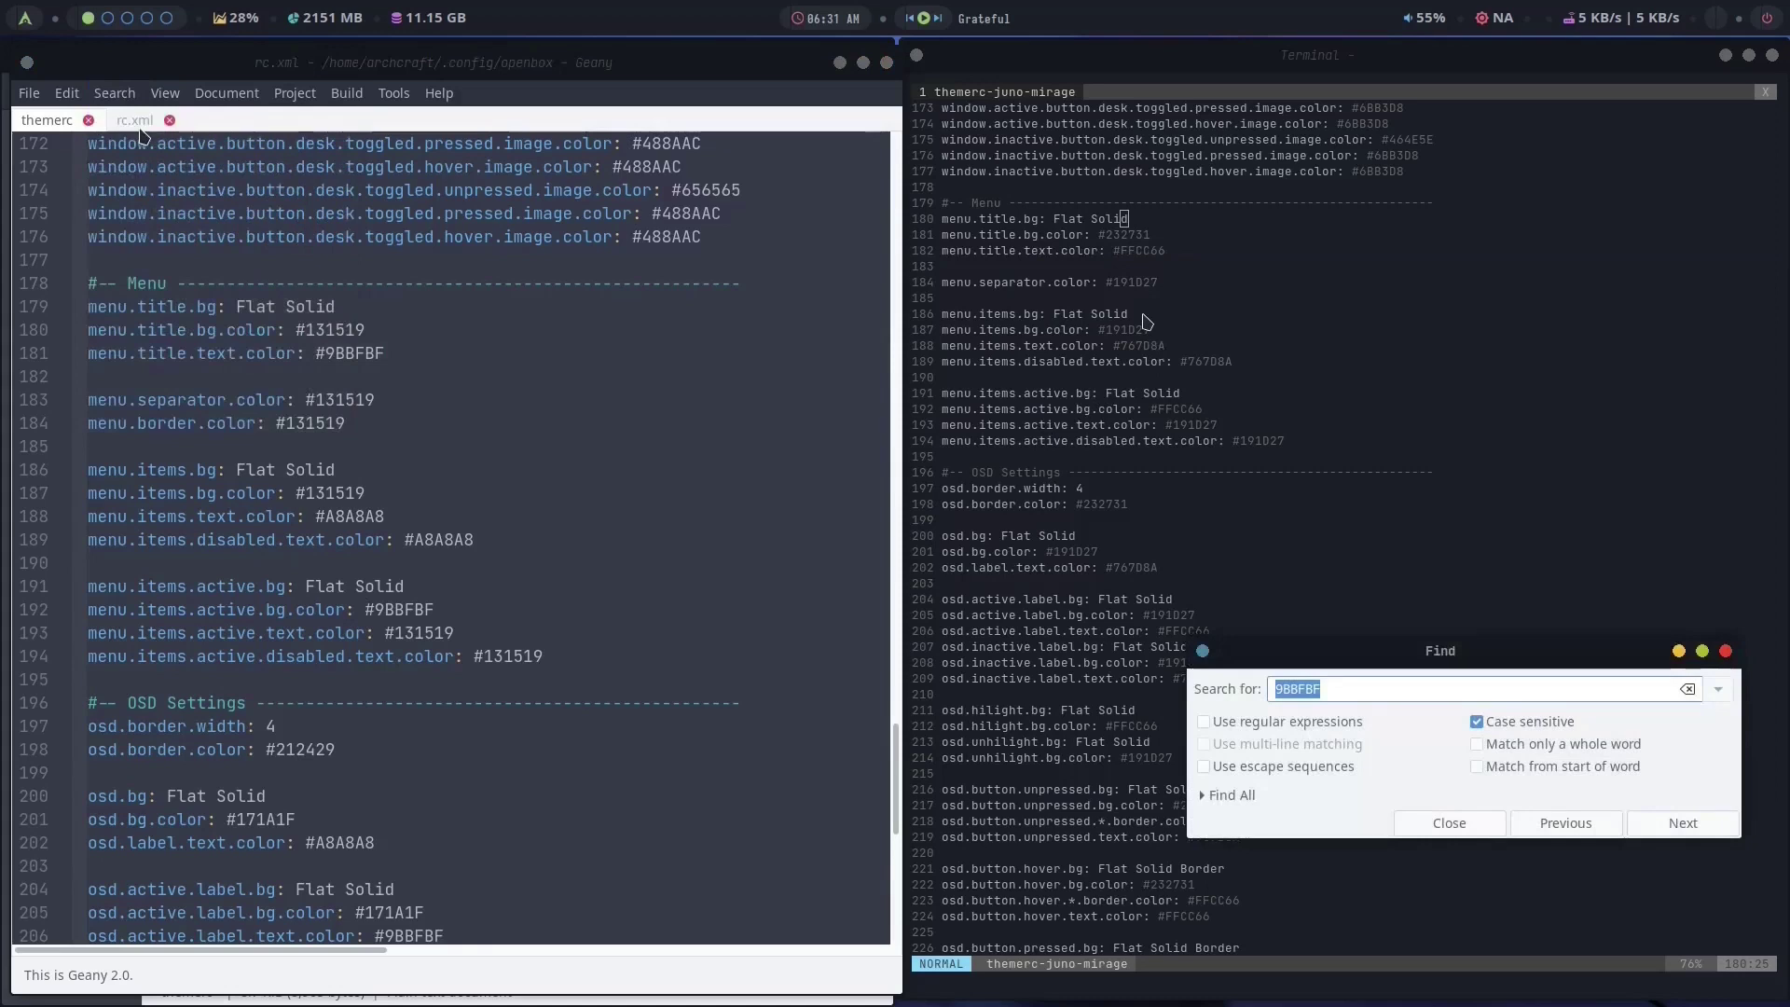
{"action": "type", "text": "m"}
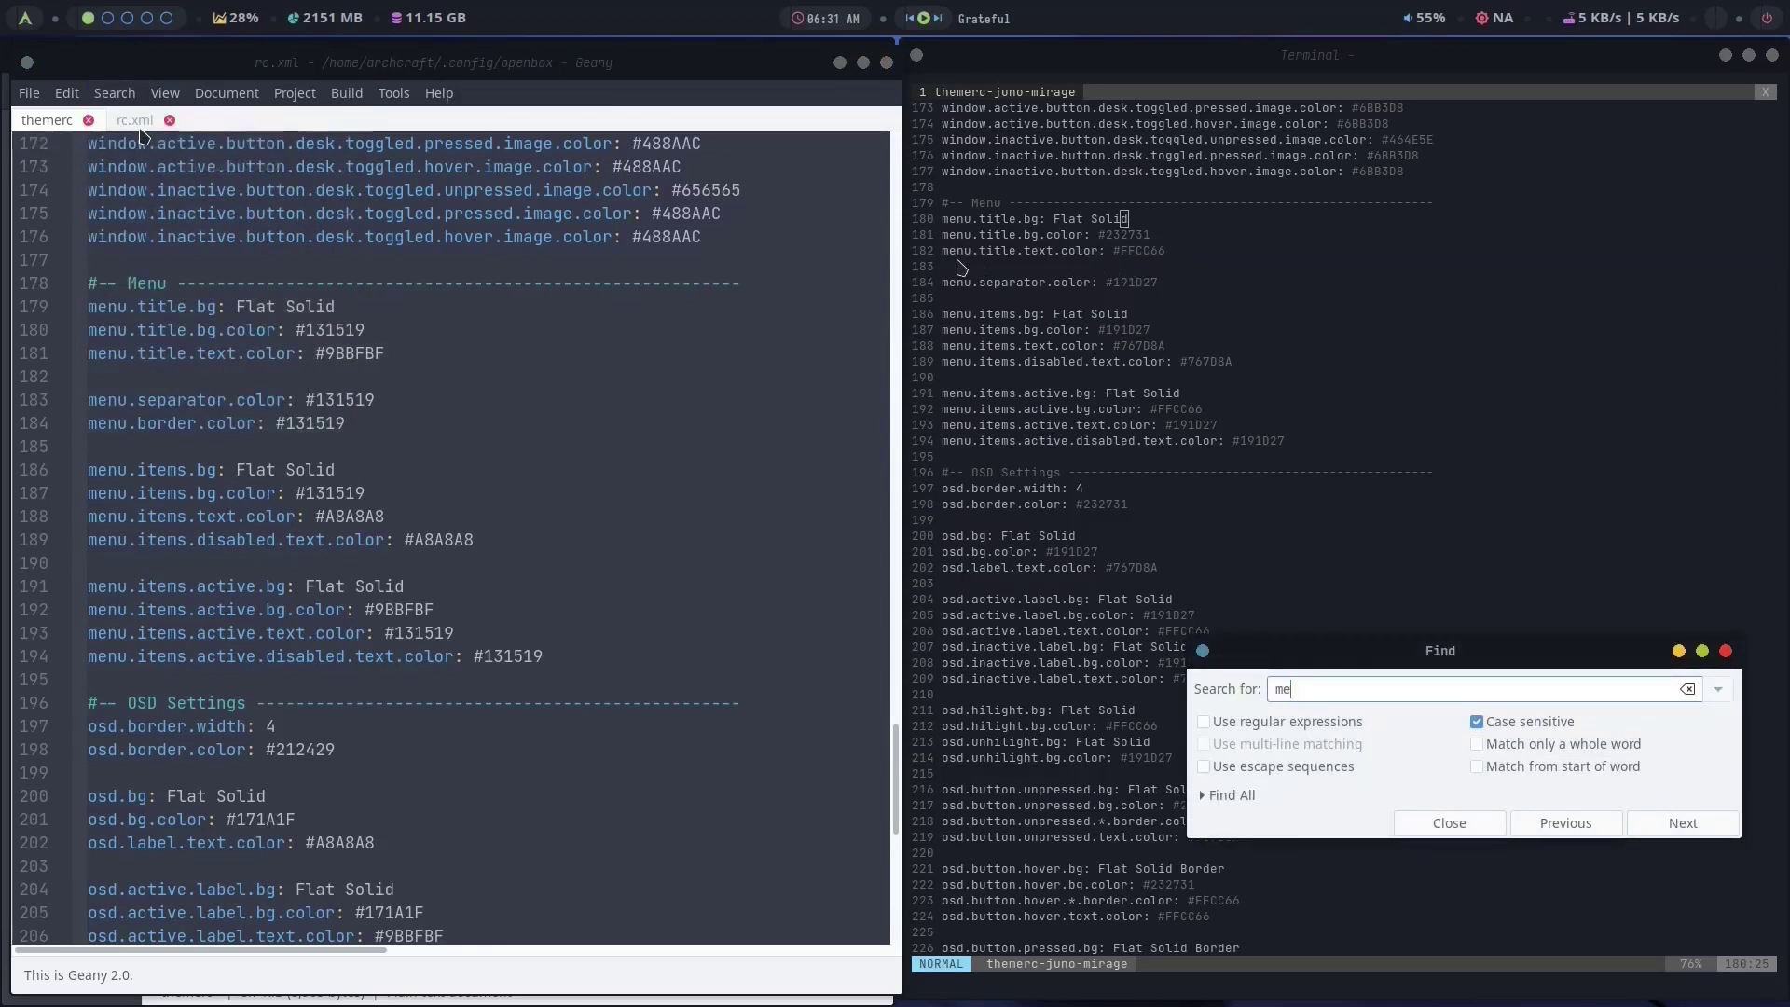
{"action": "type", "text": "e"}
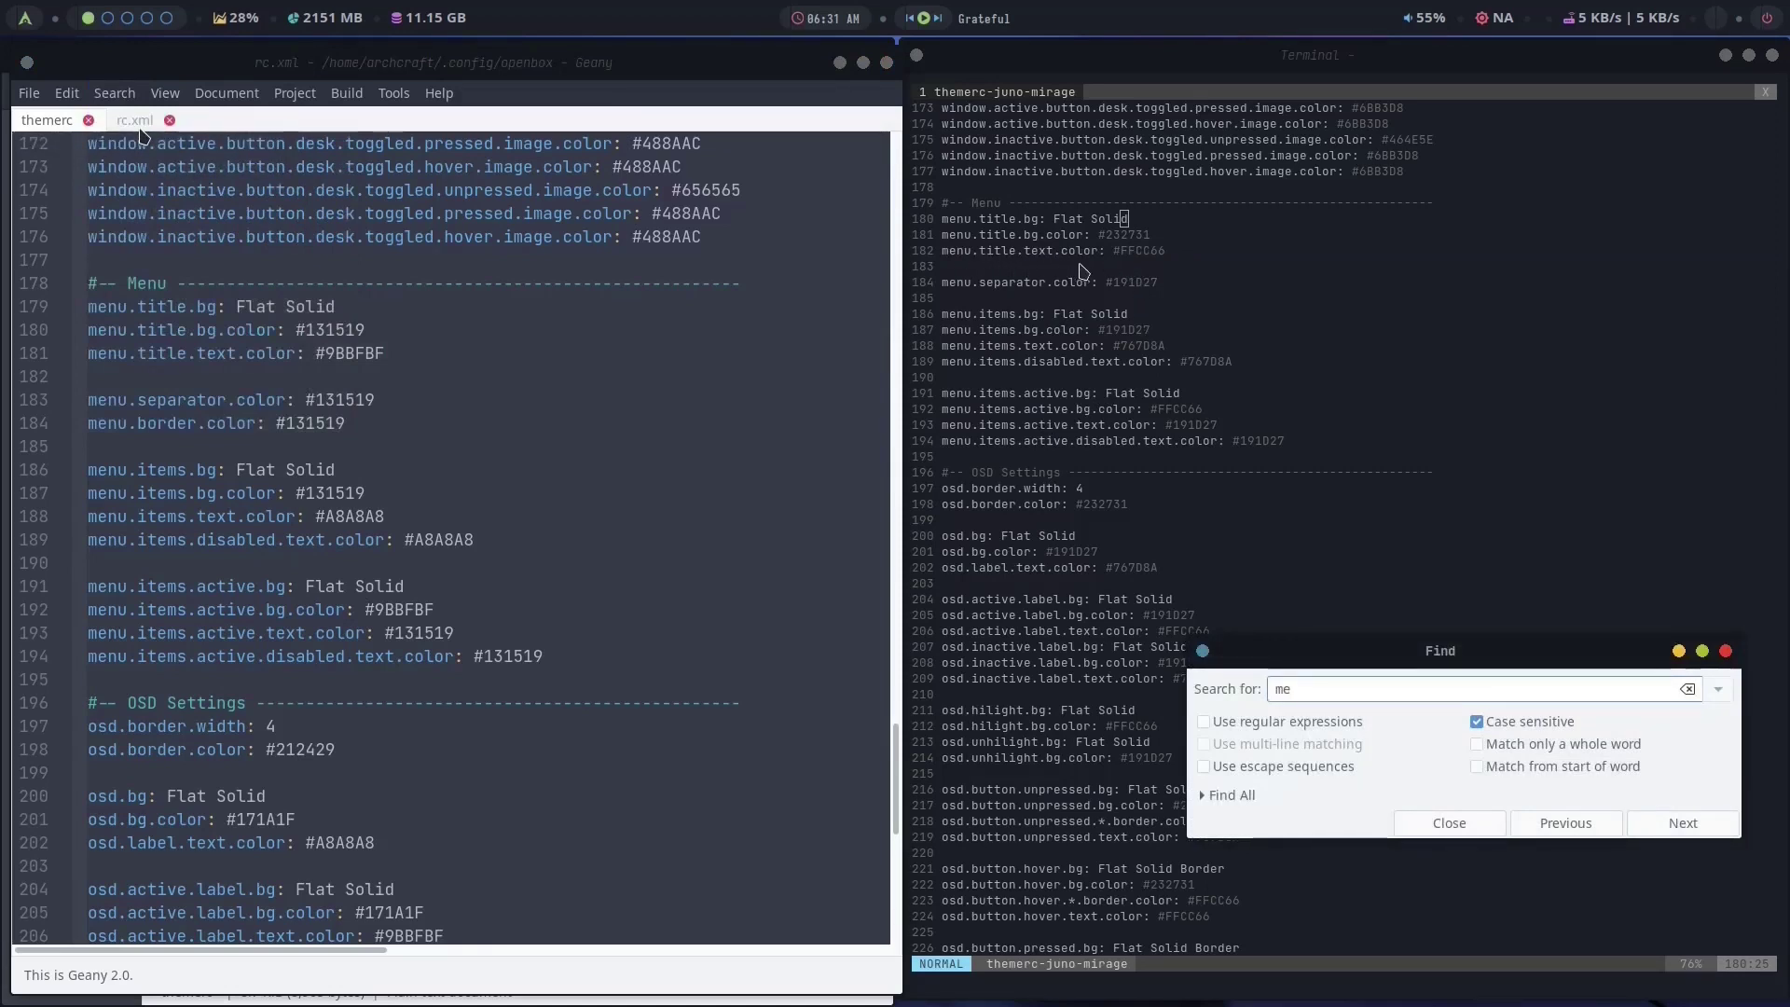
{"action": "type", "text": "nu.title"}
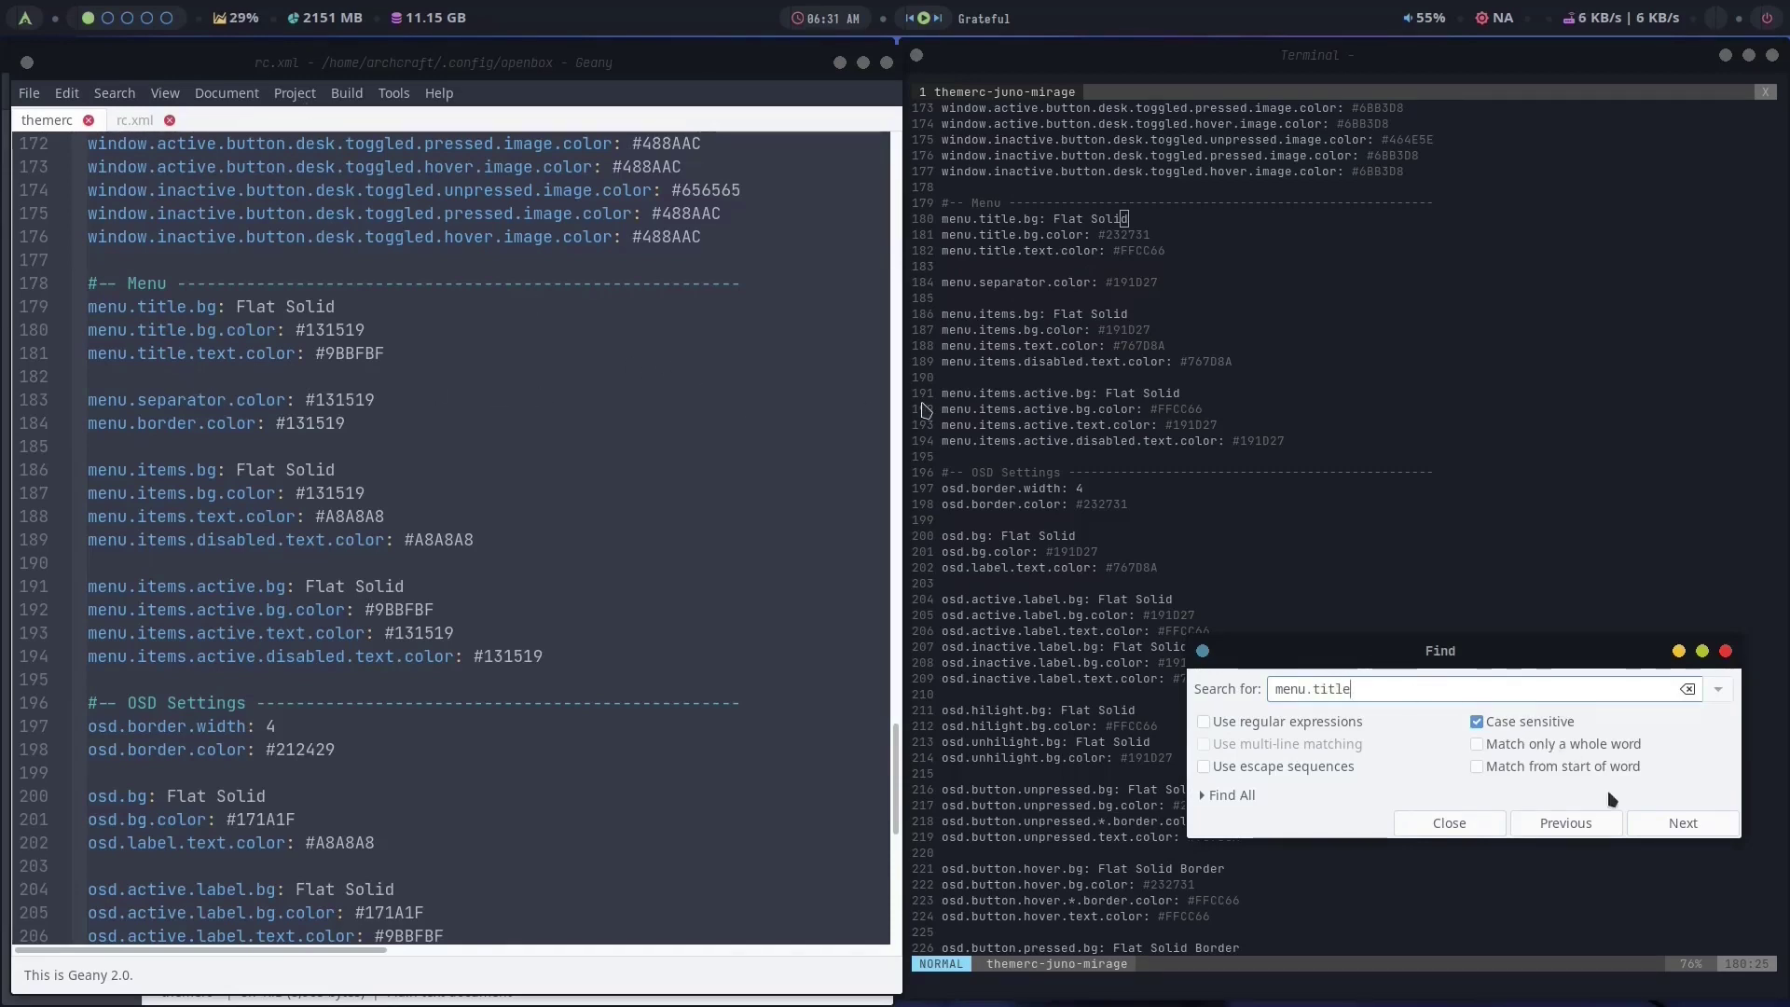
{"action": "left_click", "coordinate": [1670, 824]}
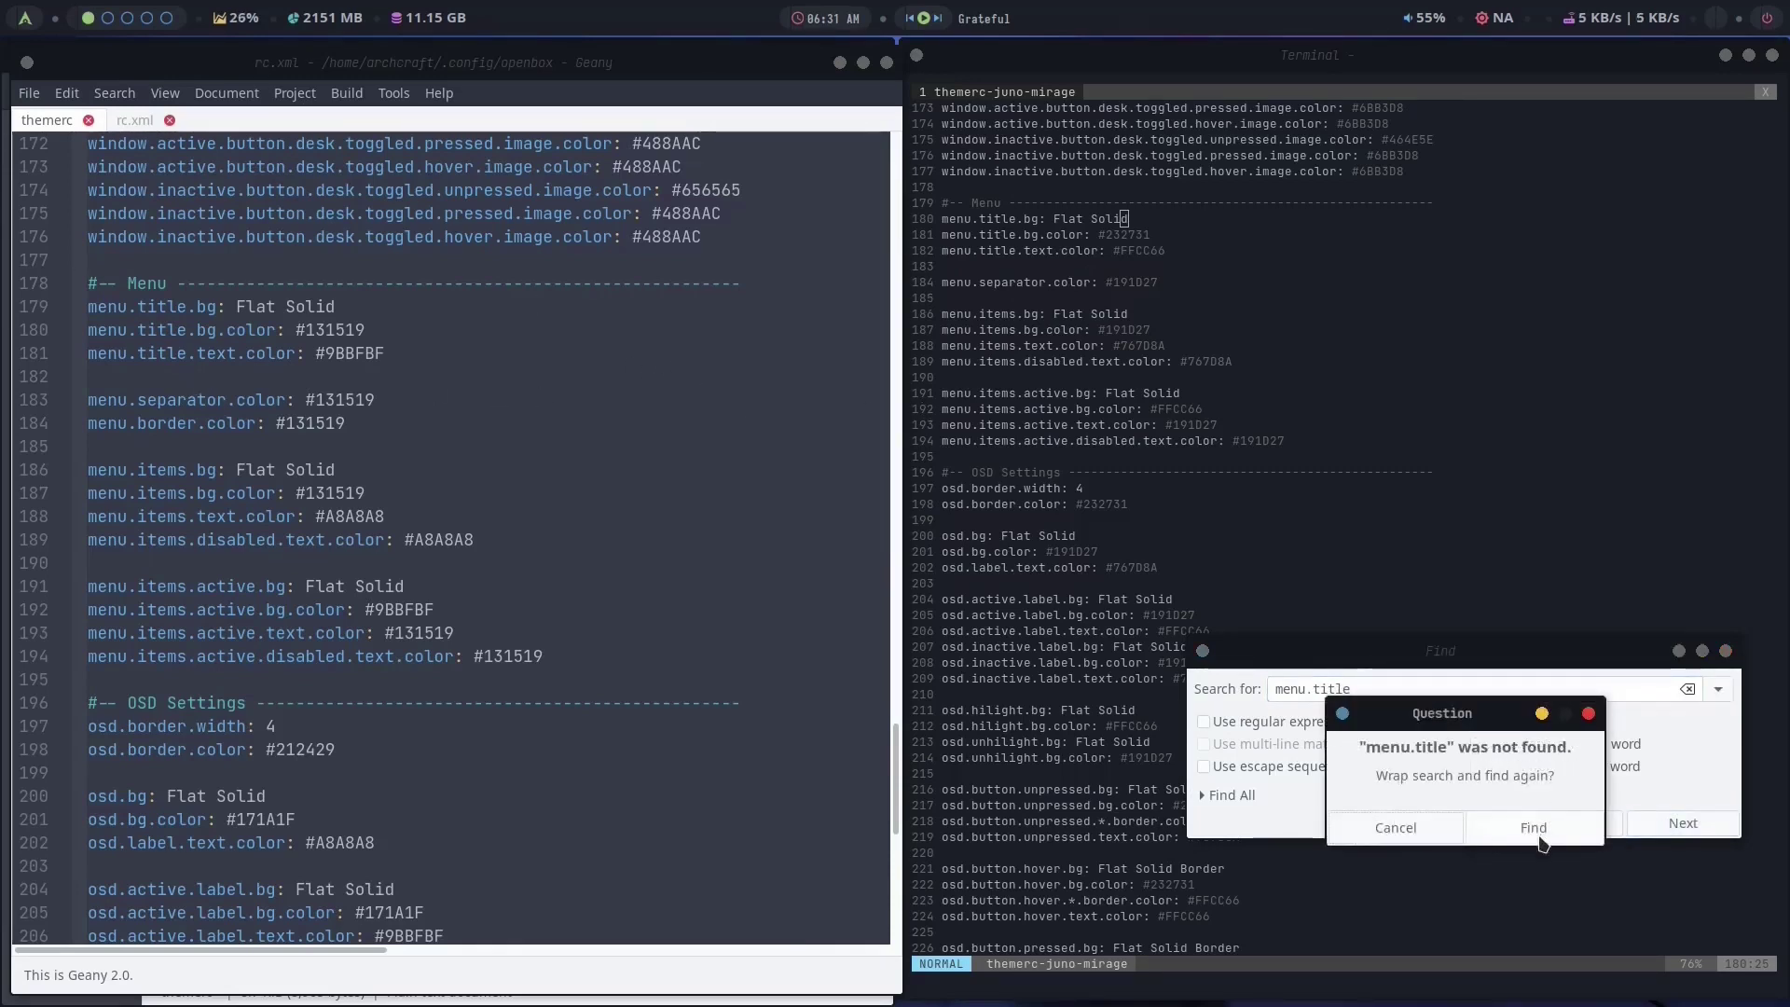
{"action": "left_click", "coordinate": [1539, 840]}
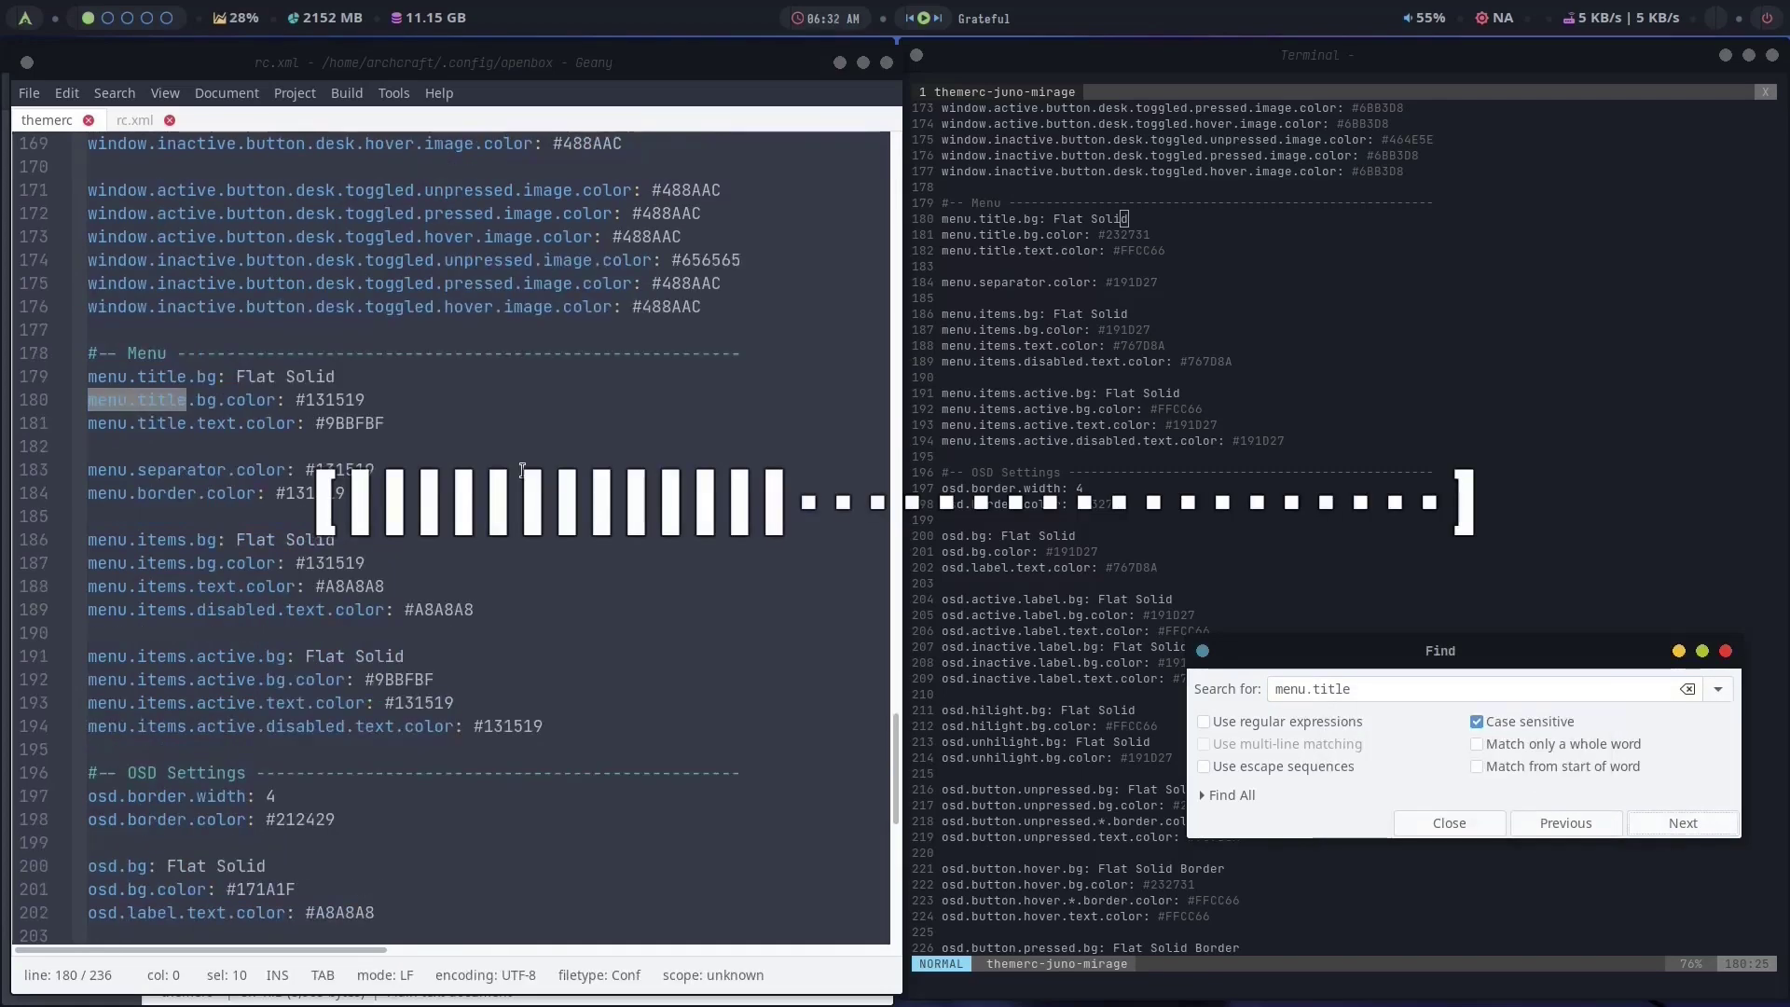
Change line 181's colour from 9BBFBF to FFCC66, save themerc, and hide the Vim terminal.
{"action": "key", "text": "Escape"}
{"action": "key", "text": "ctrl+g"}
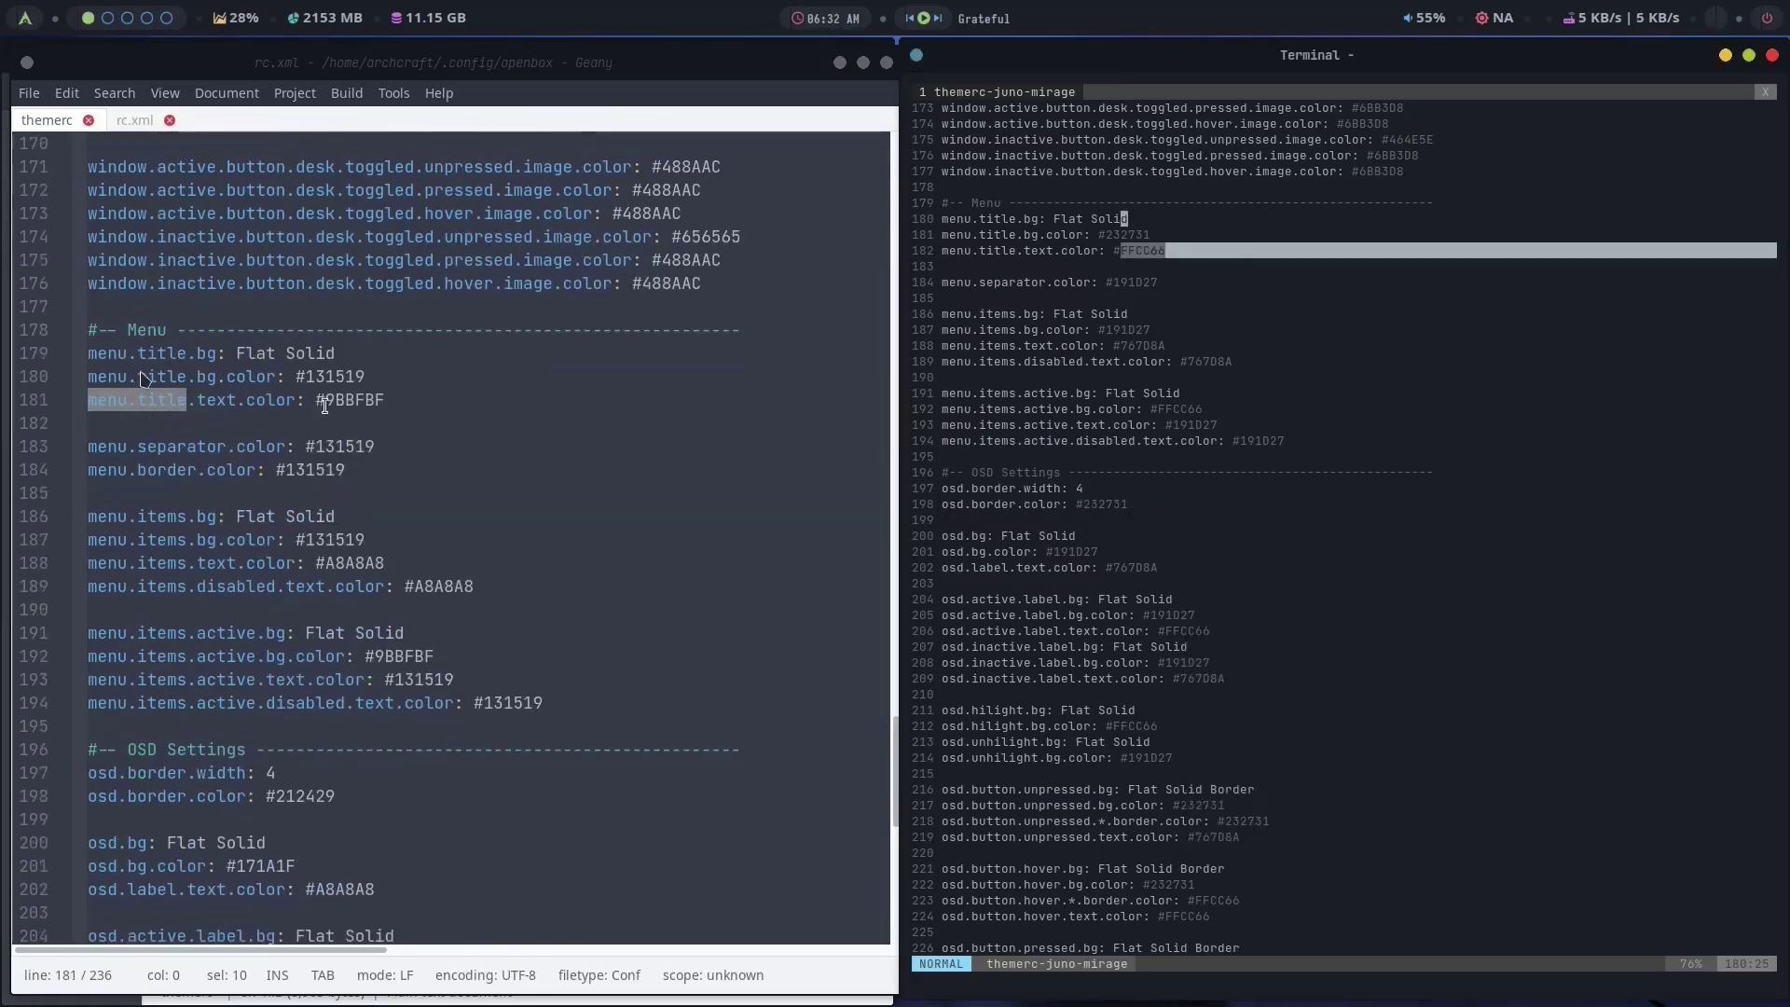
{"action": "double_click", "coordinate": [328, 402]}
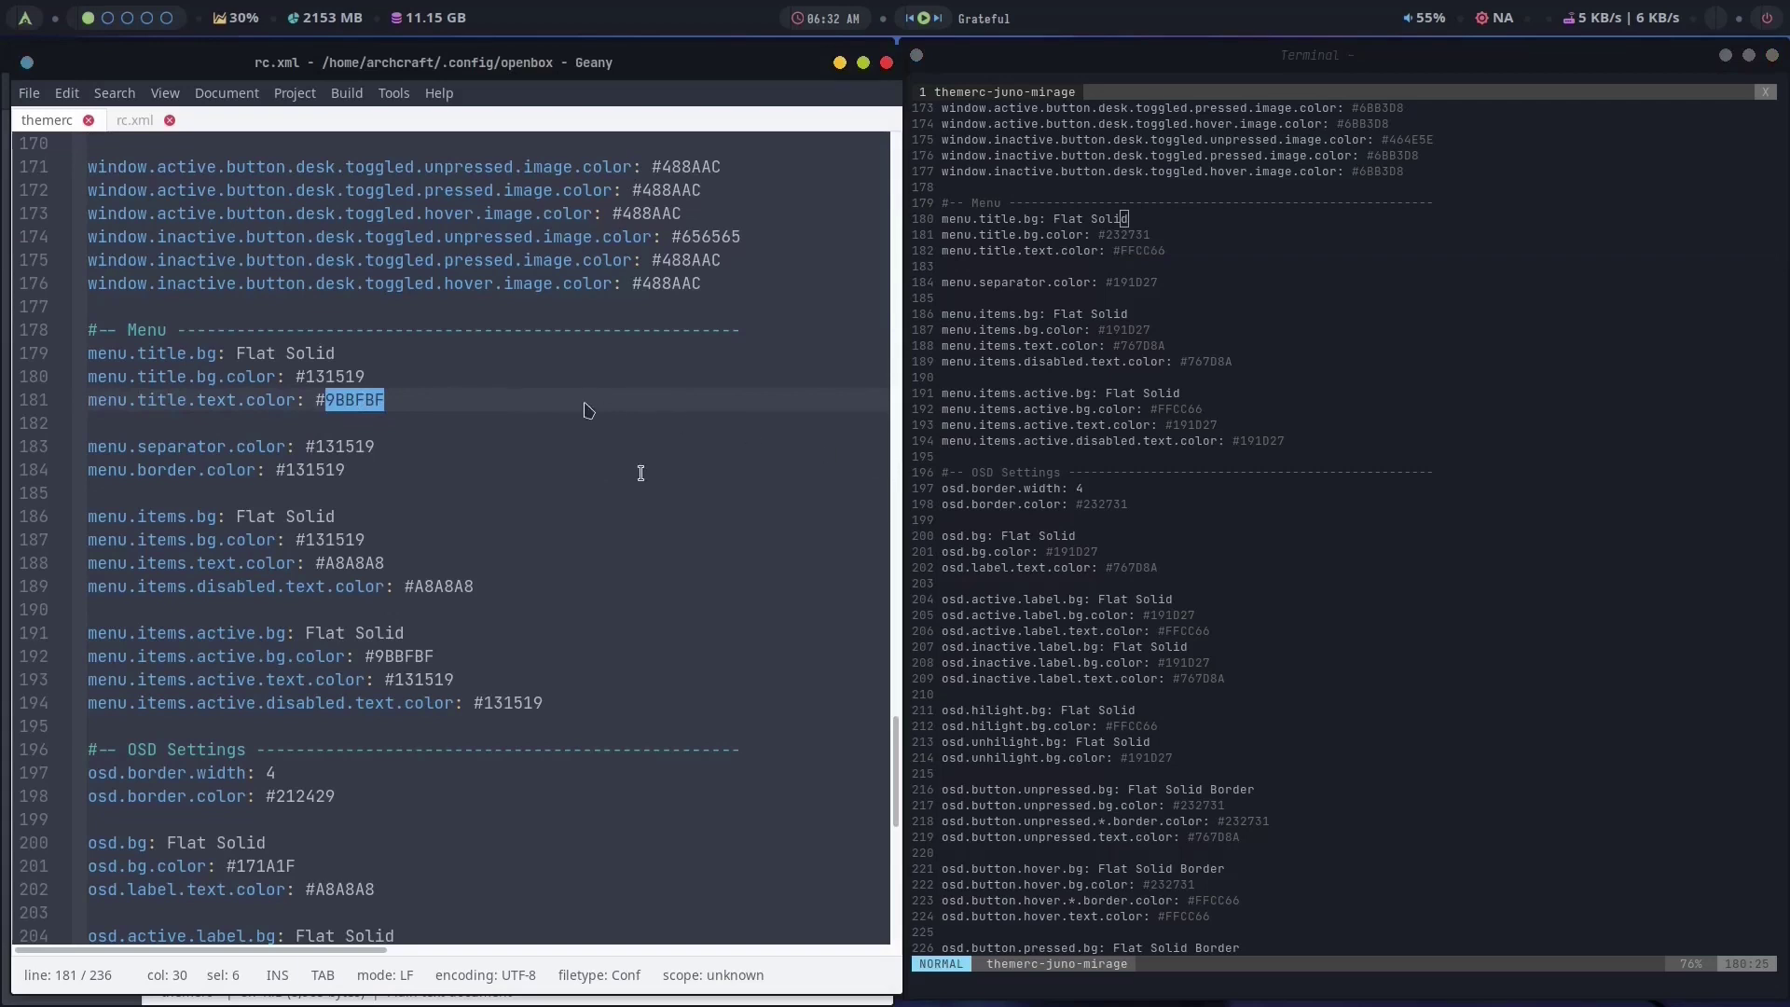
{"action": "type", "text": "FF"}
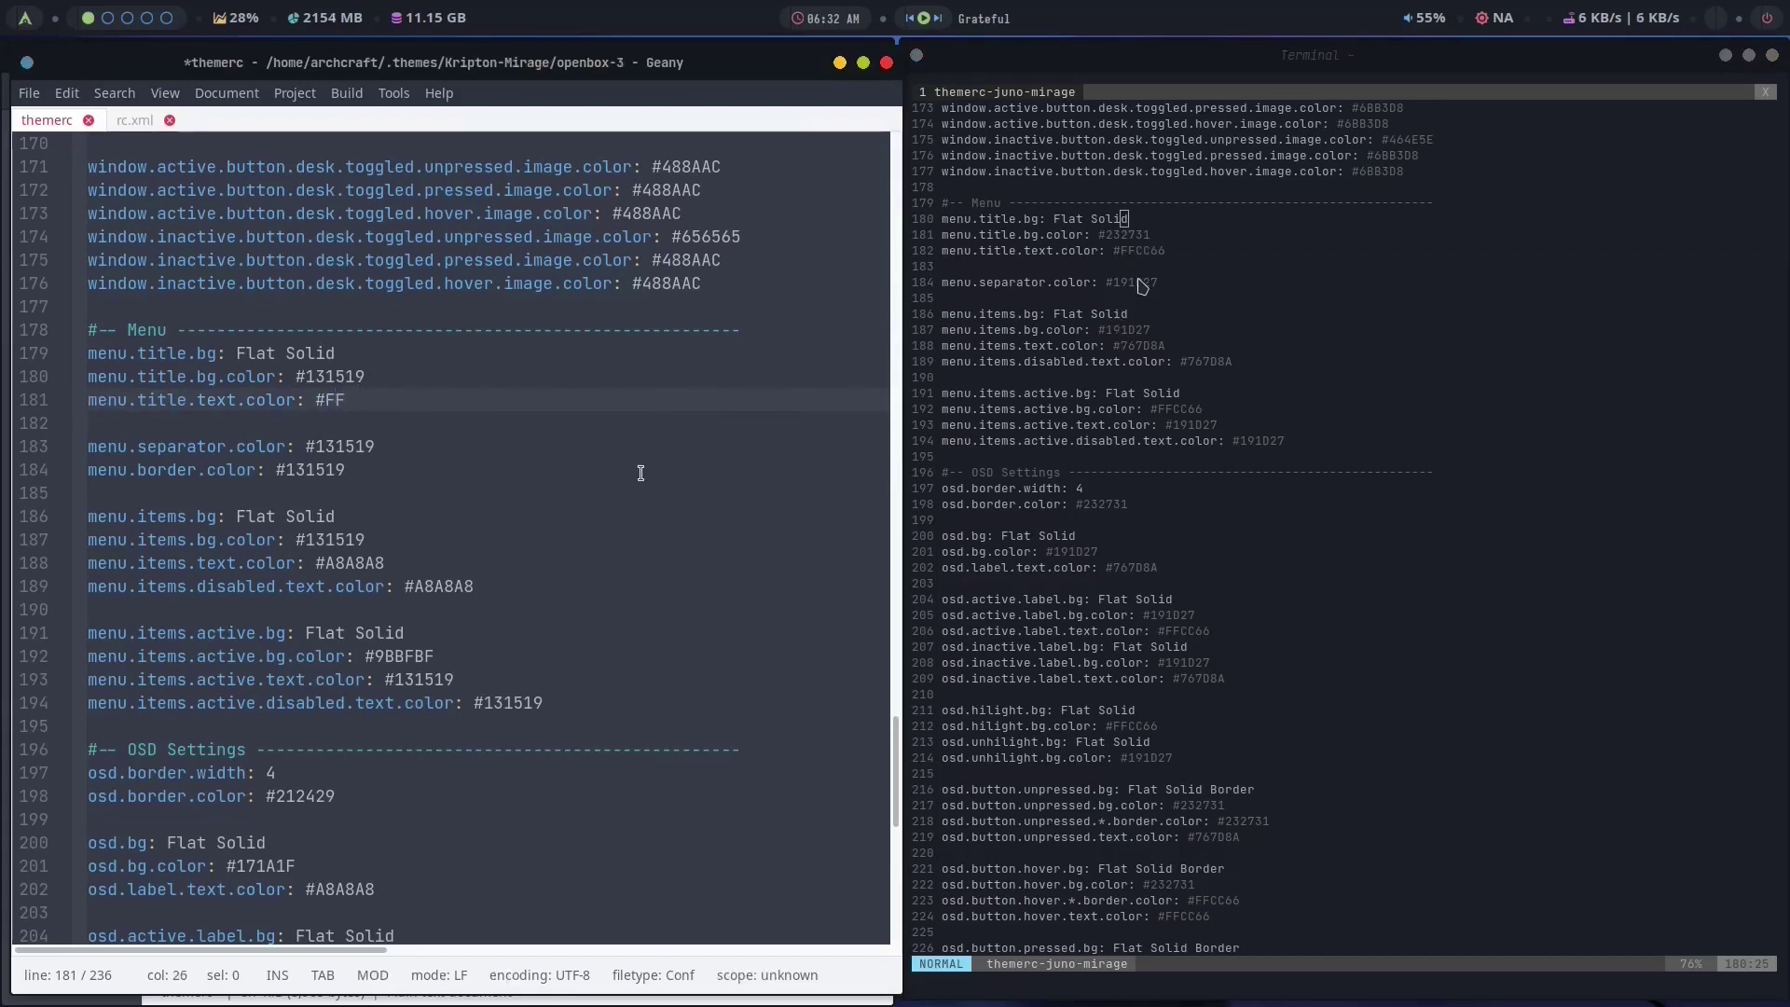
{"action": "type", "text": "CC66"}
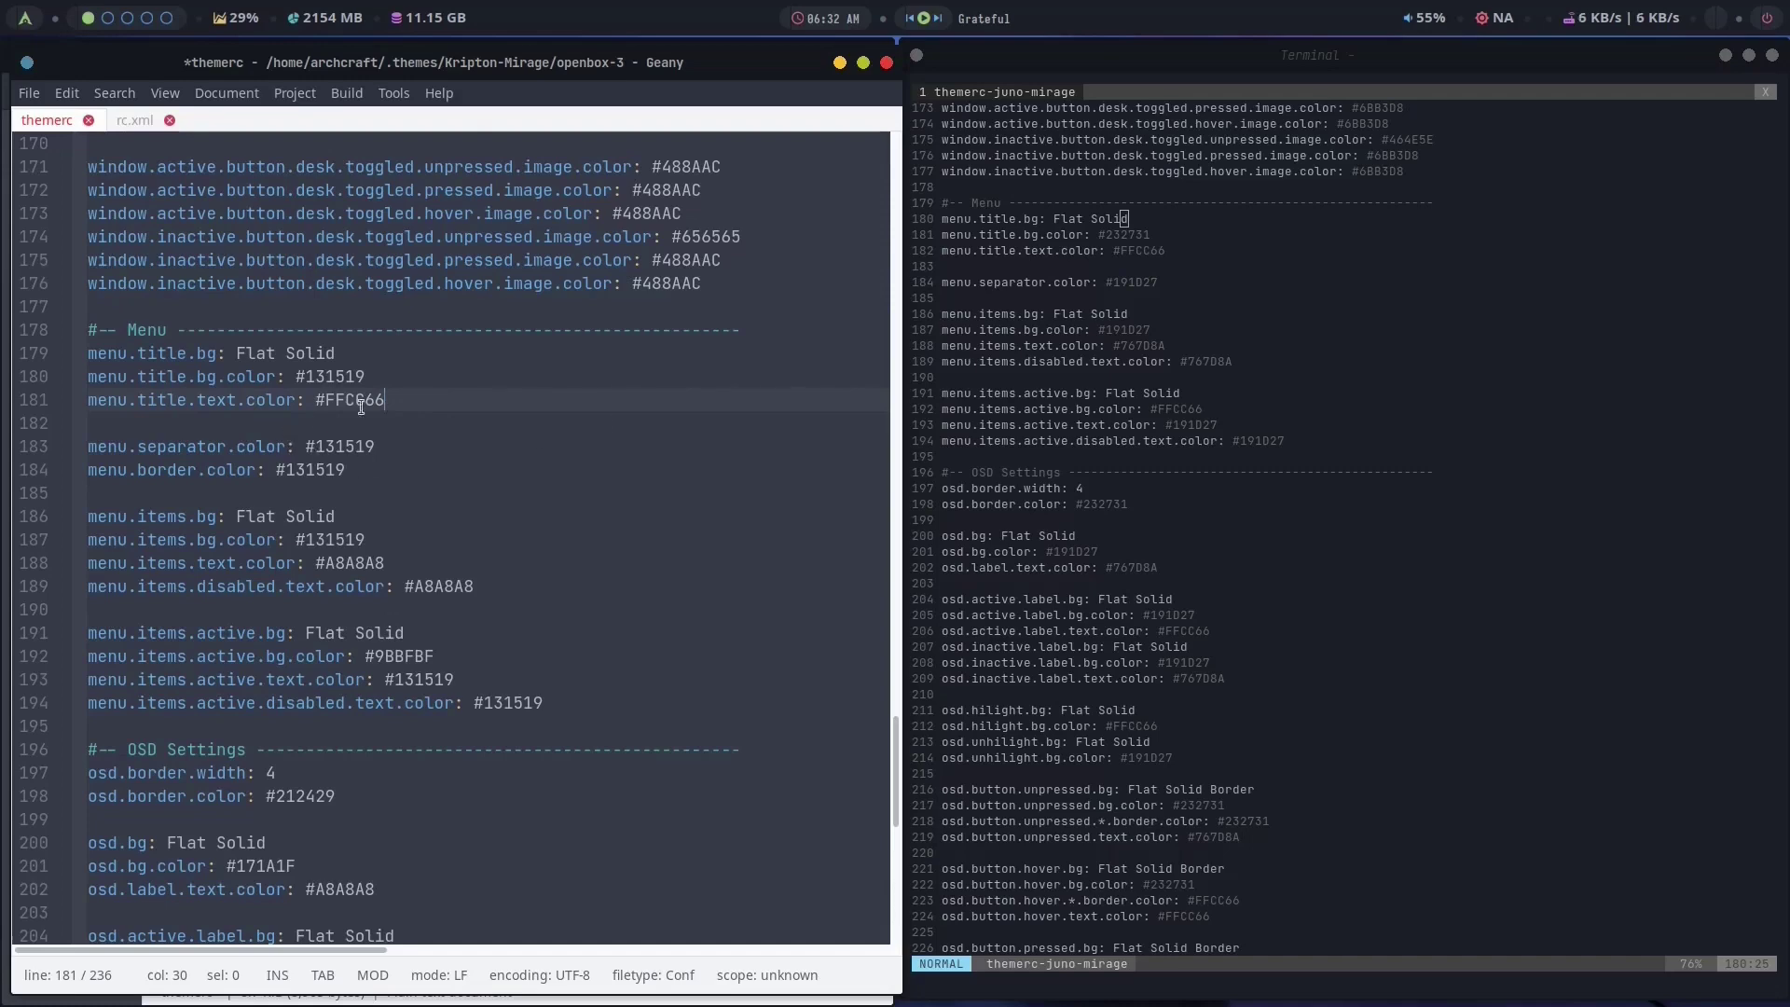
{"action": "left_click", "coordinate": [29, 94]}
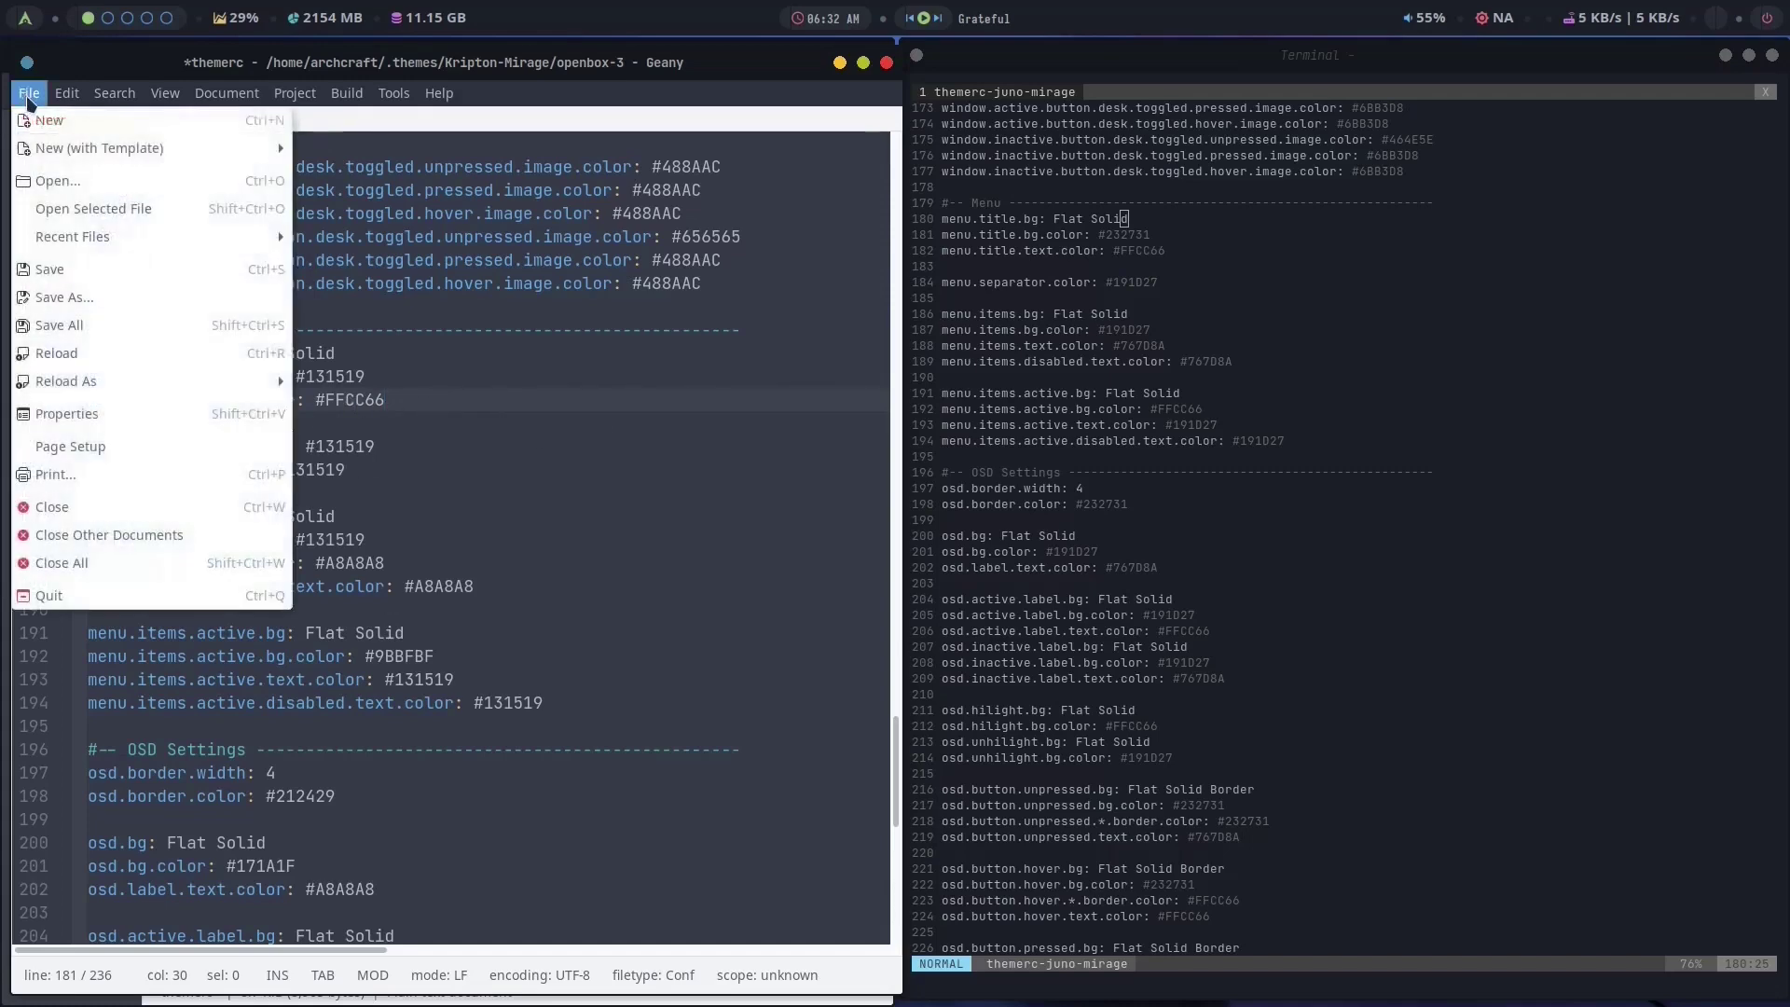
{"action": "left_click", "coordinate": [51, 271]}
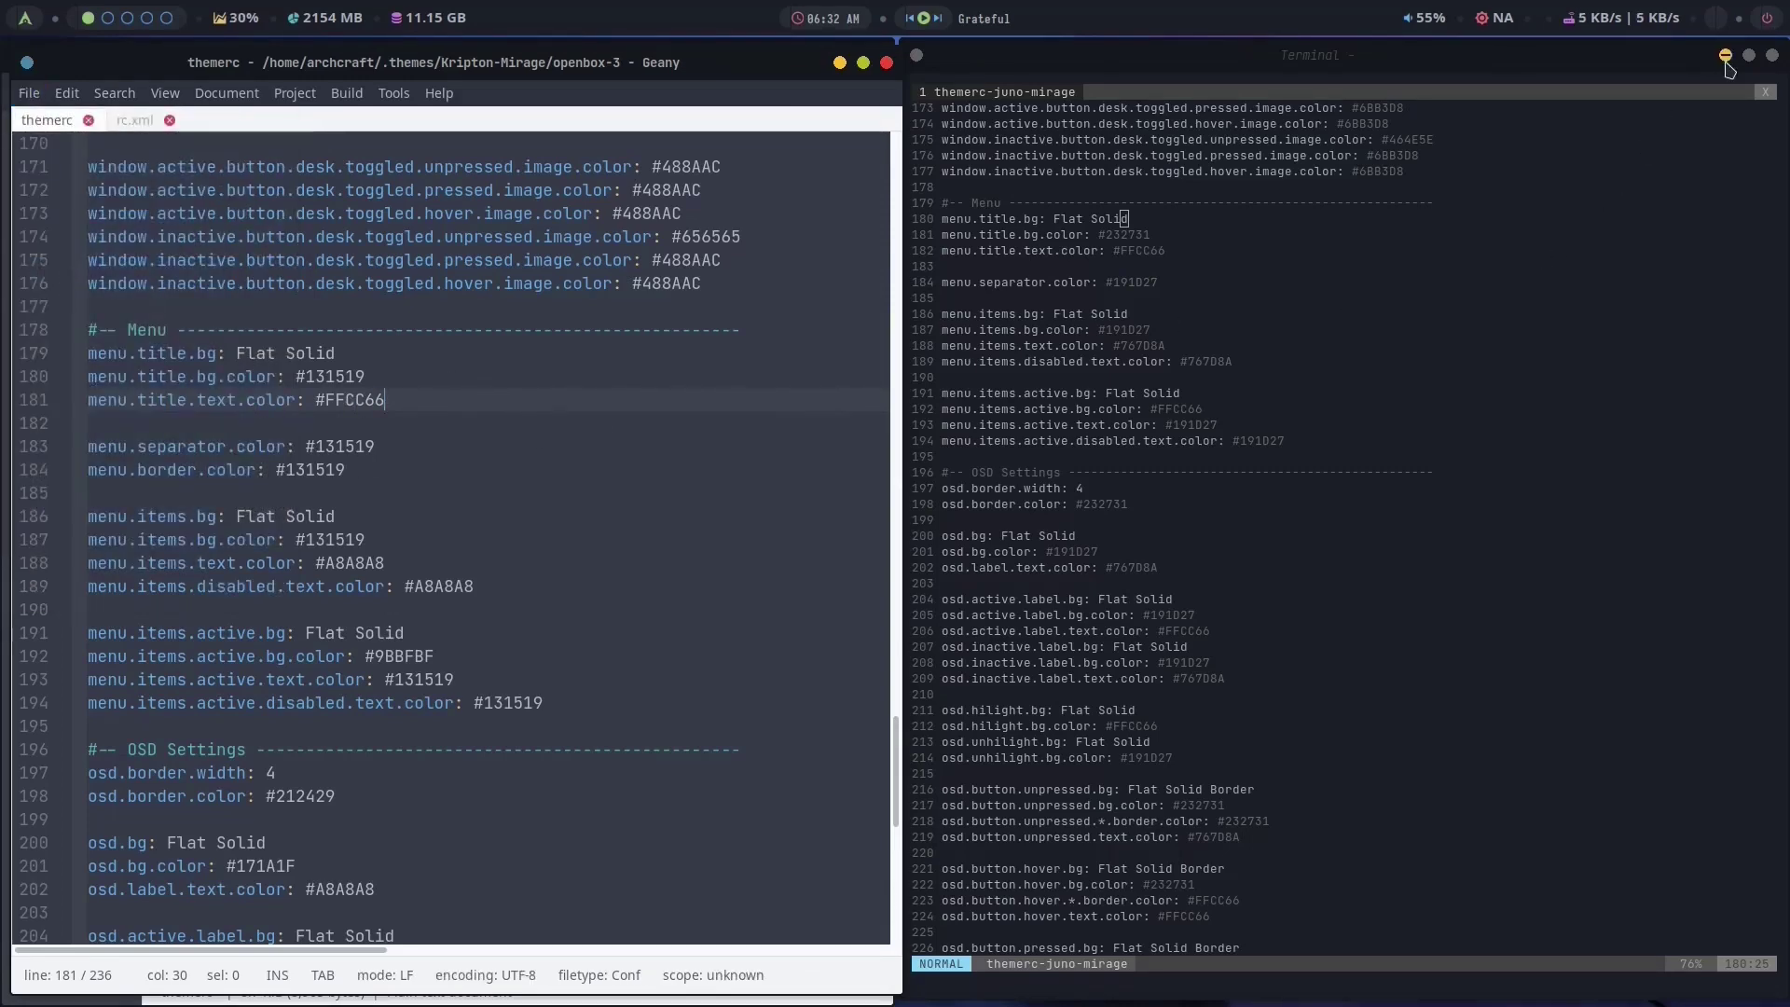
{"action": "left_click", "coordinate": [1726, 56]}
Apply the Kripton-Mirage theme, check the root menu's title colour, then return to the Vim terminal.
{"action": "mouse_move", "coordinate": [837, 989]}
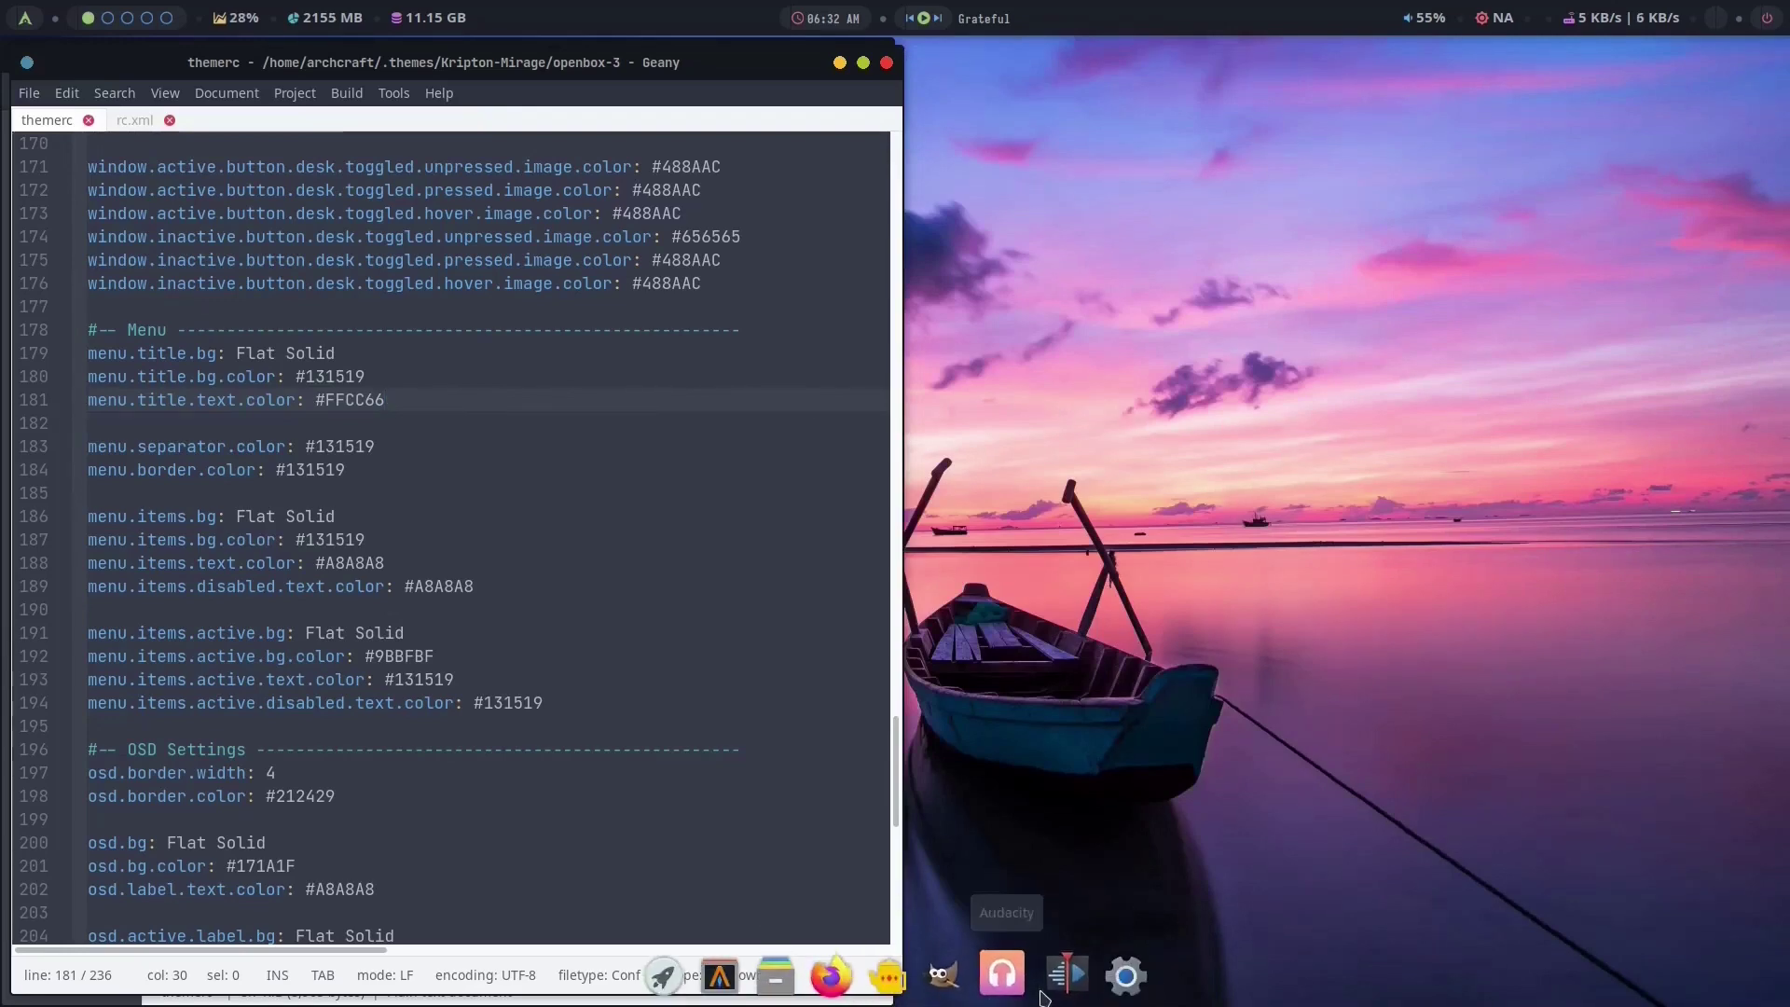
{"action": "key", "text": "alt+Tab"}
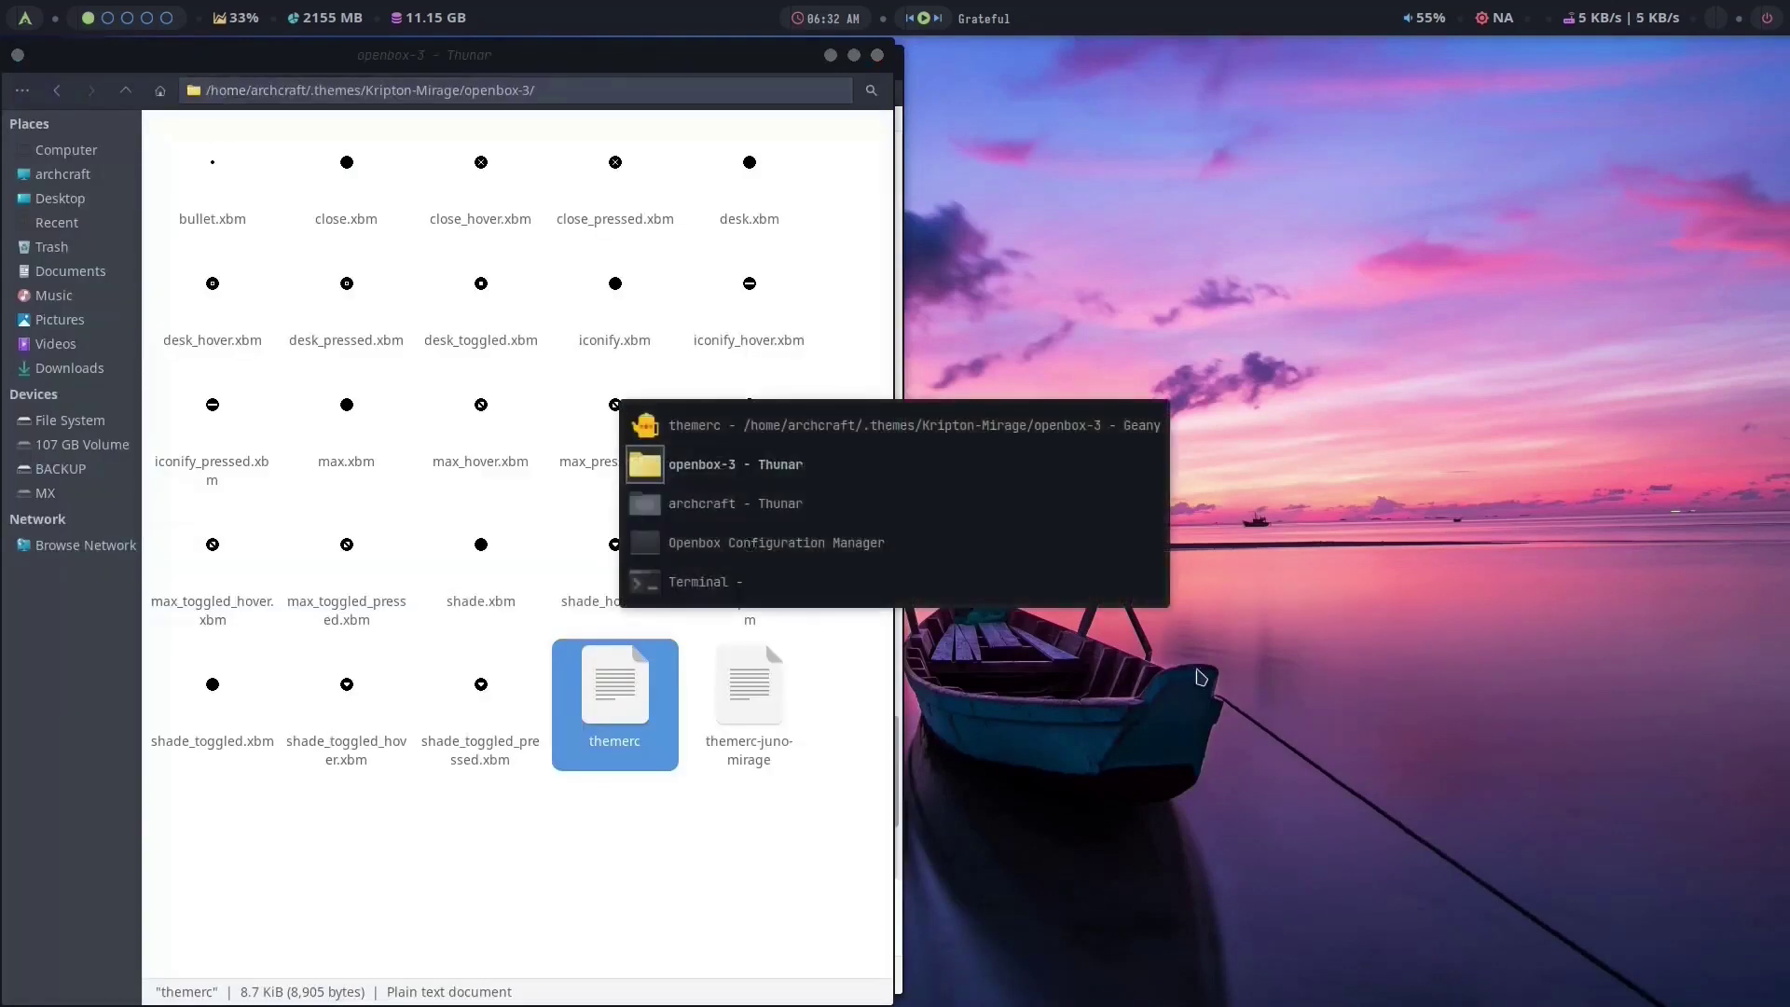
{"action": "key", "text": "alt+Tab"}
{"action": "key", "text": "alt+Tab"}
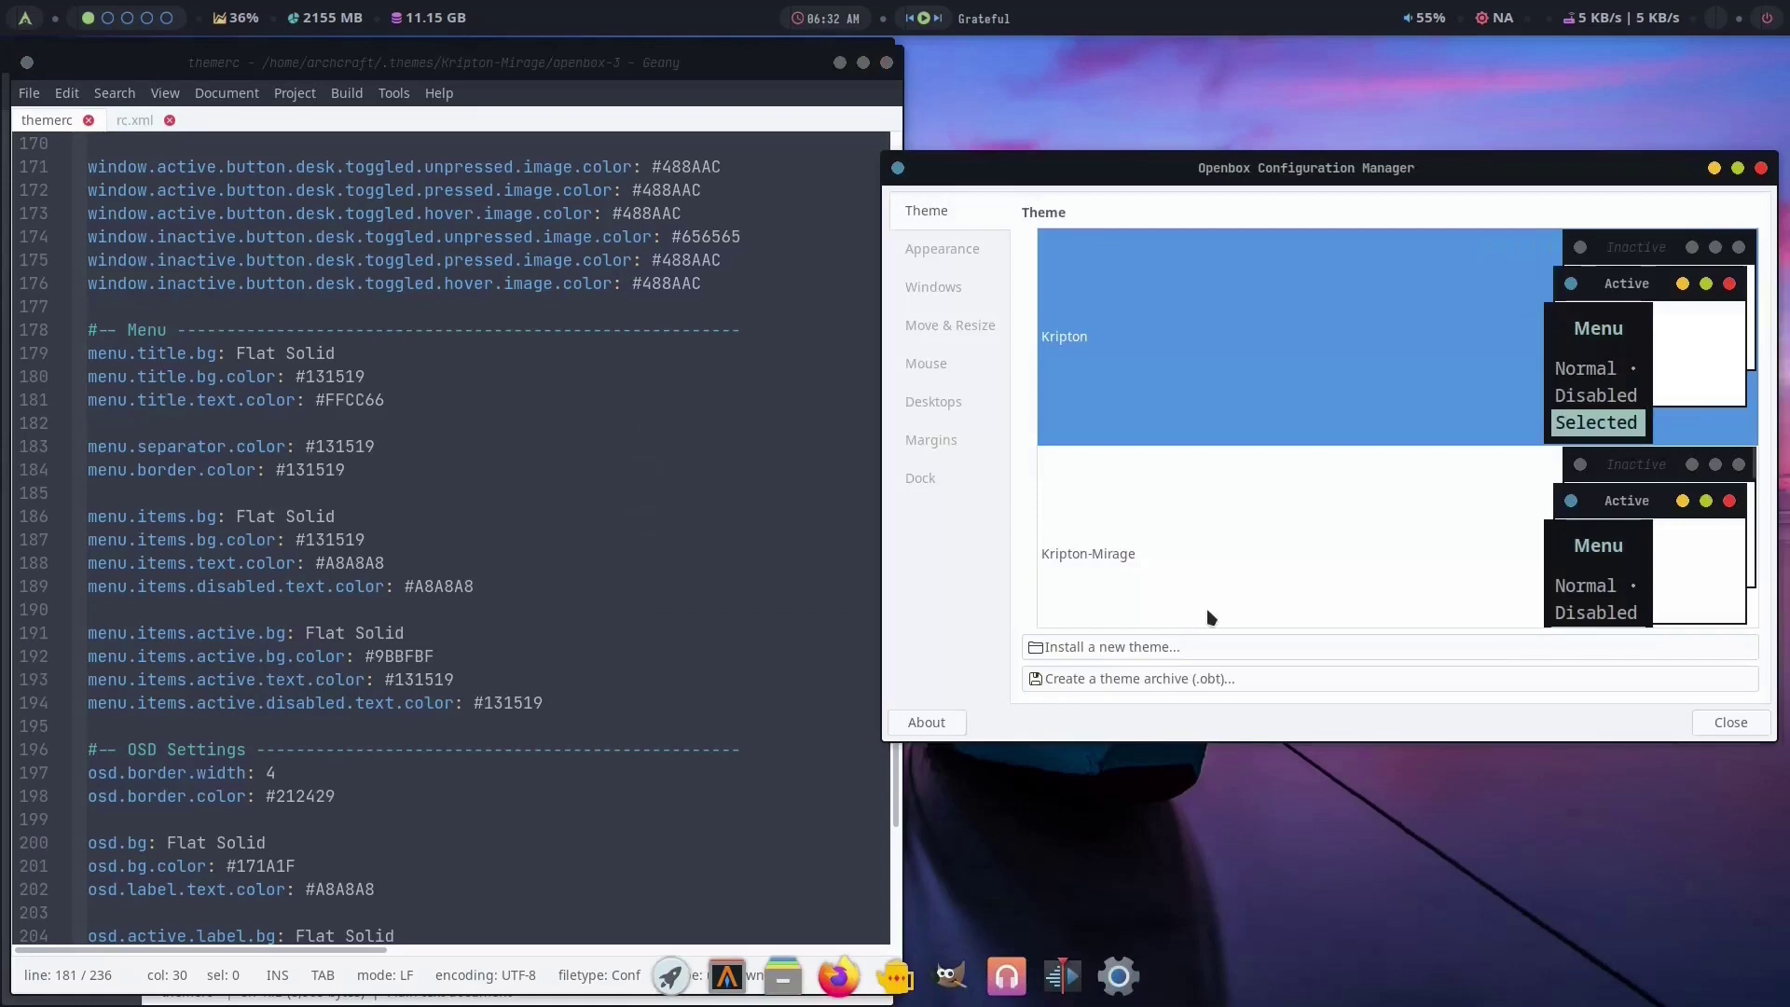
{"action": "left_click", "coordinate": [1278, 560]}
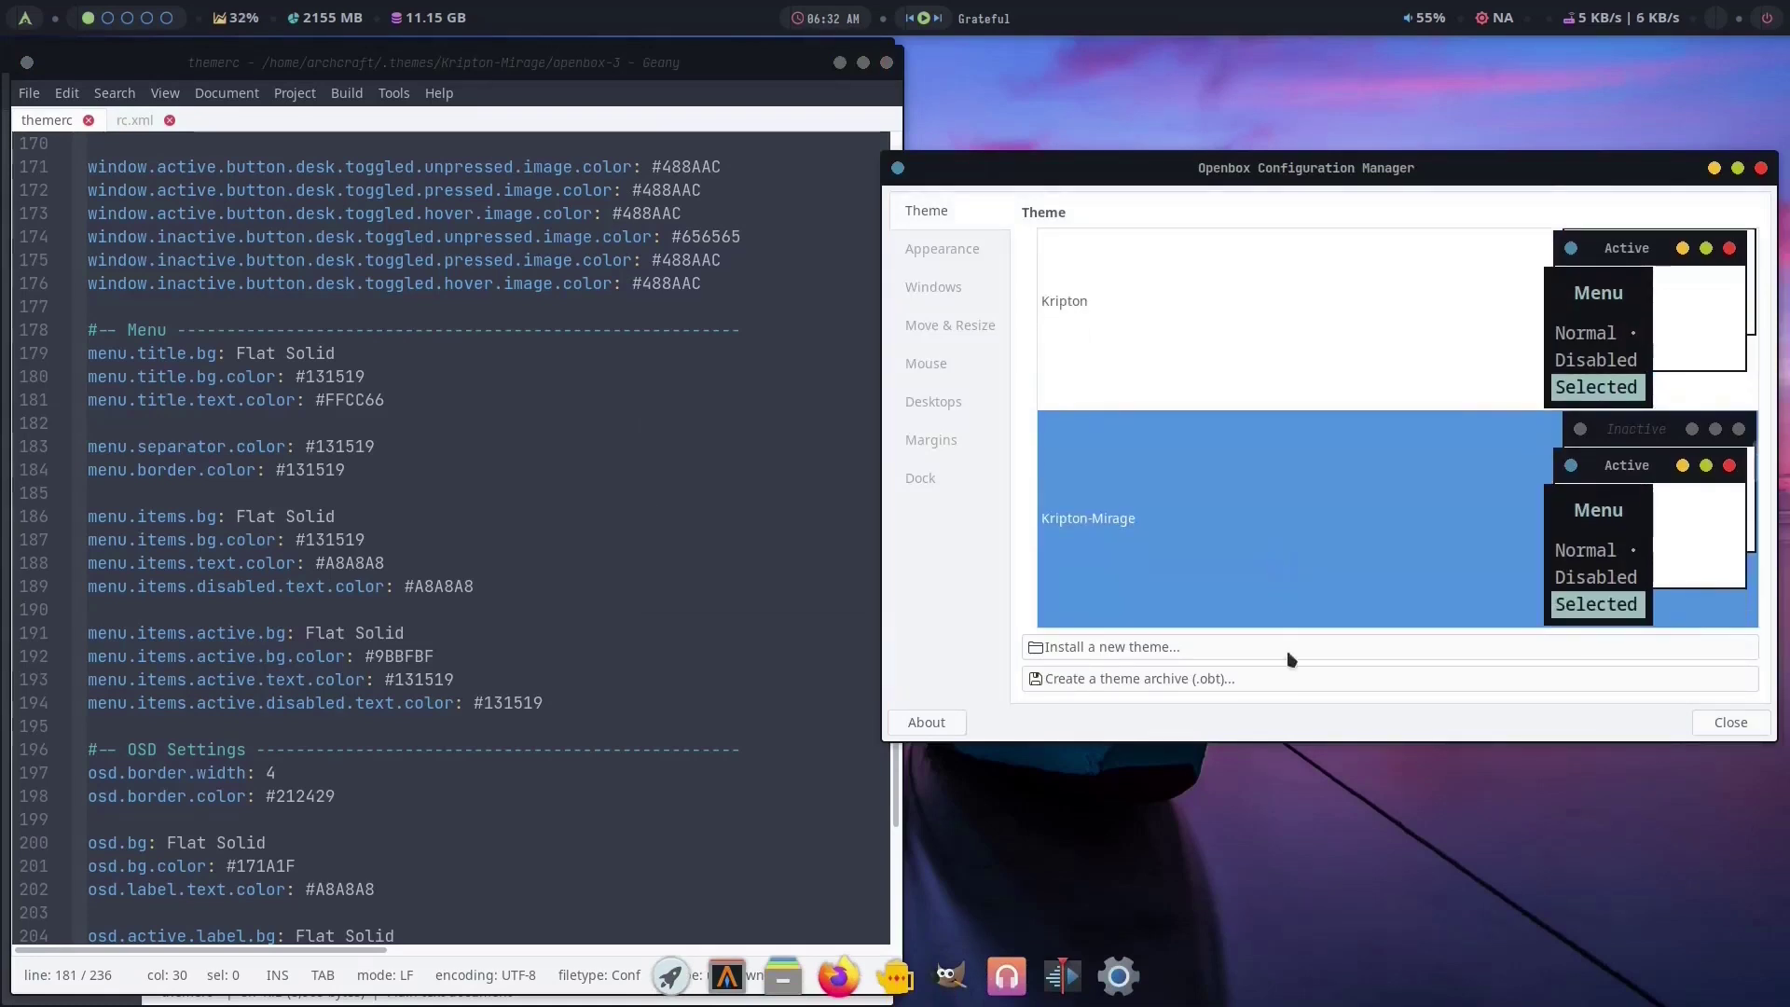
{"action": "right_click", "coordinate": [1254, 795]}
{"action": "mouse_move", "coordinate": [1392, 503]}
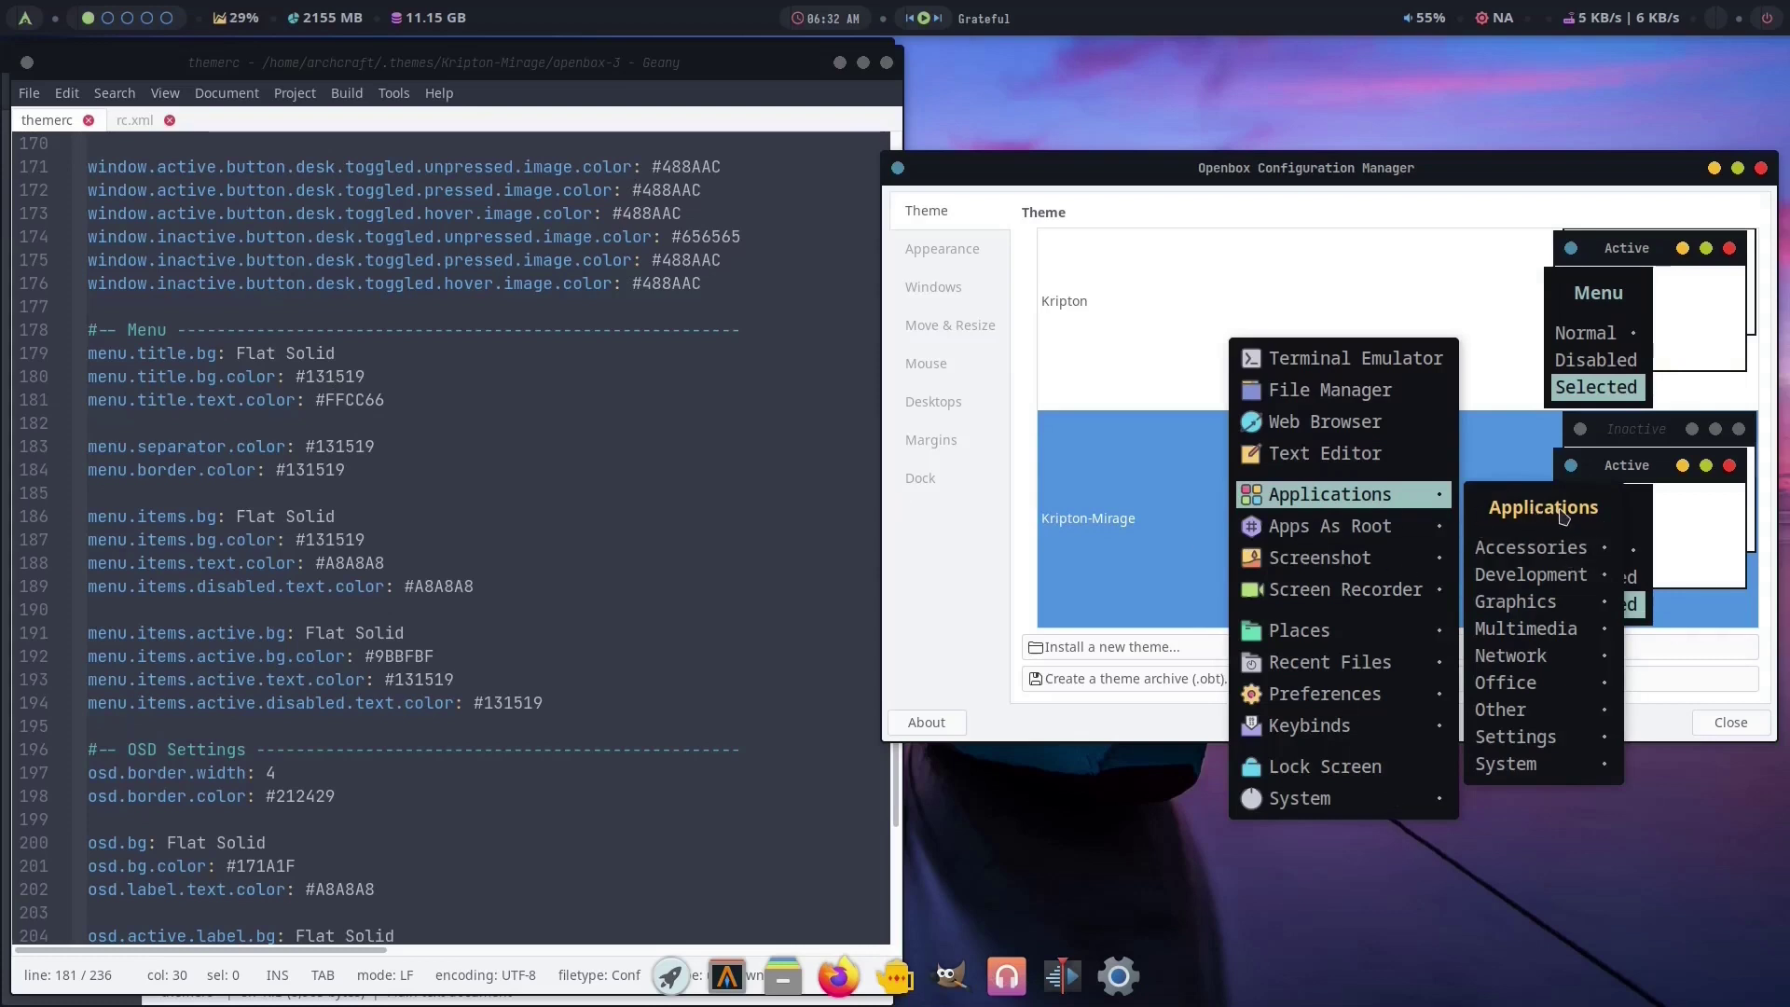
{"action": "key", "text": "alt+Tab"}
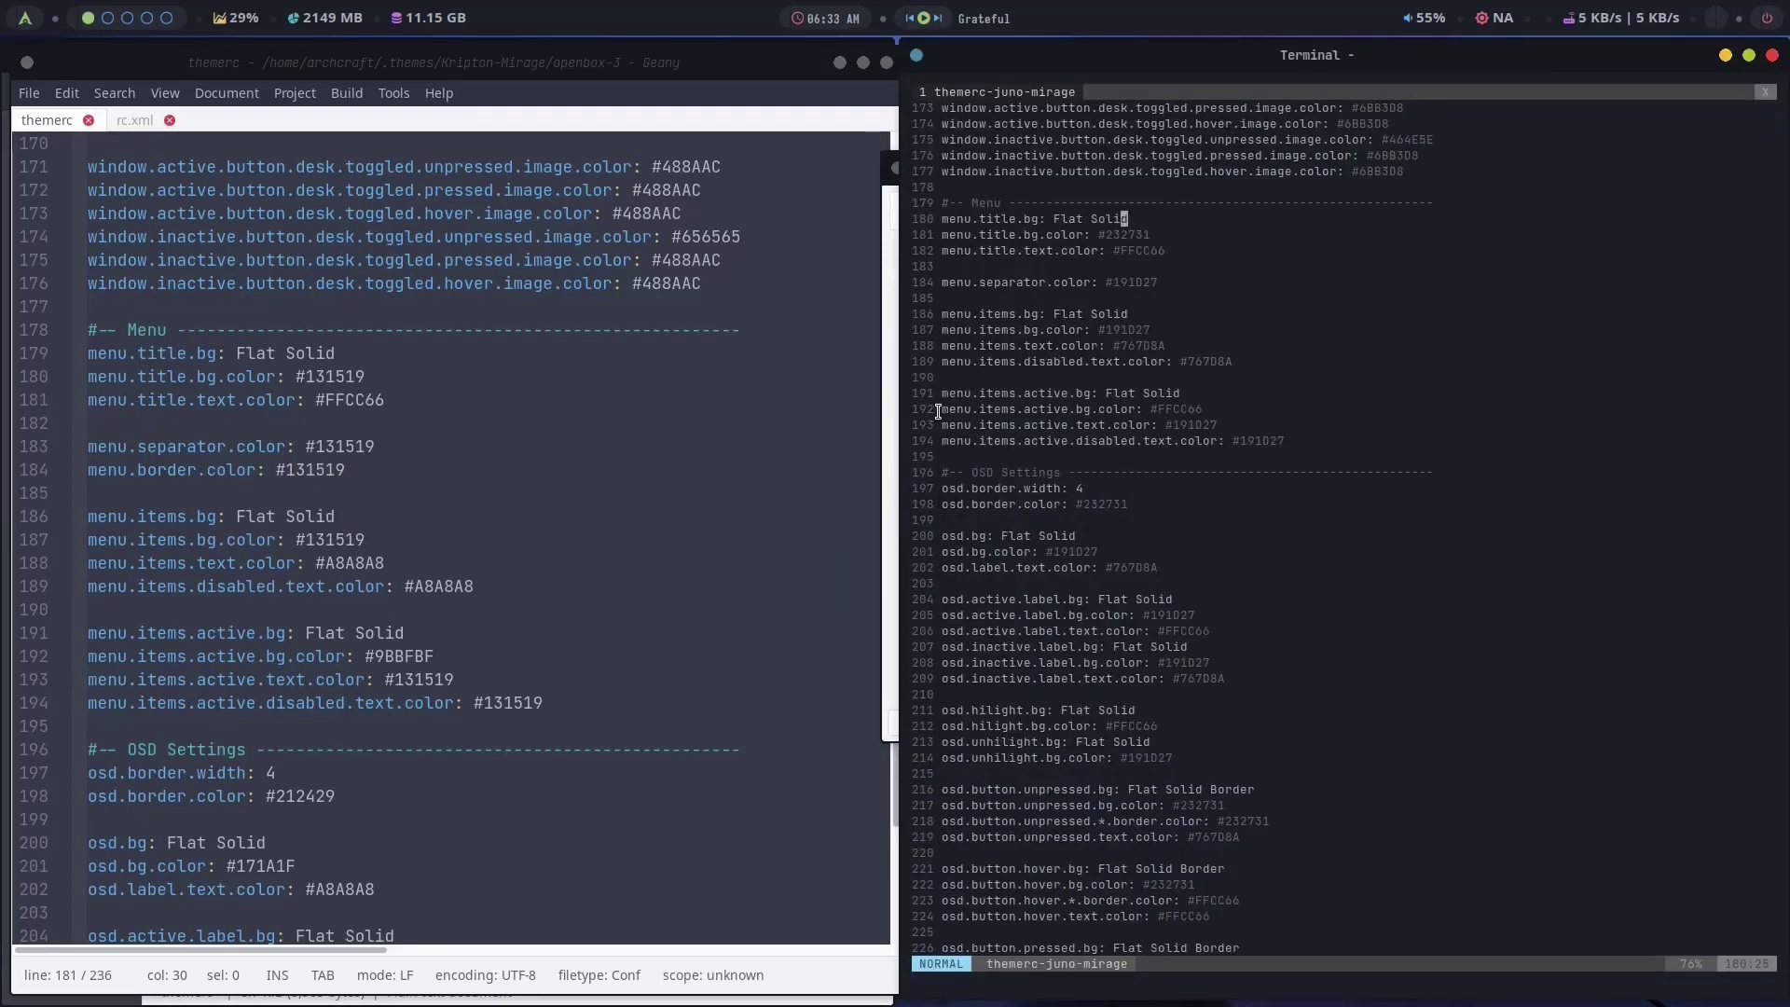
Change menu.items.active.bg.color on line 192 from 9BBFBF to FFCC66, matching Juno-mirage.
{"action": "triple_click", "coordinate": [938, 410]}
{"action": "left_click", "coordinate": [93, 659]}
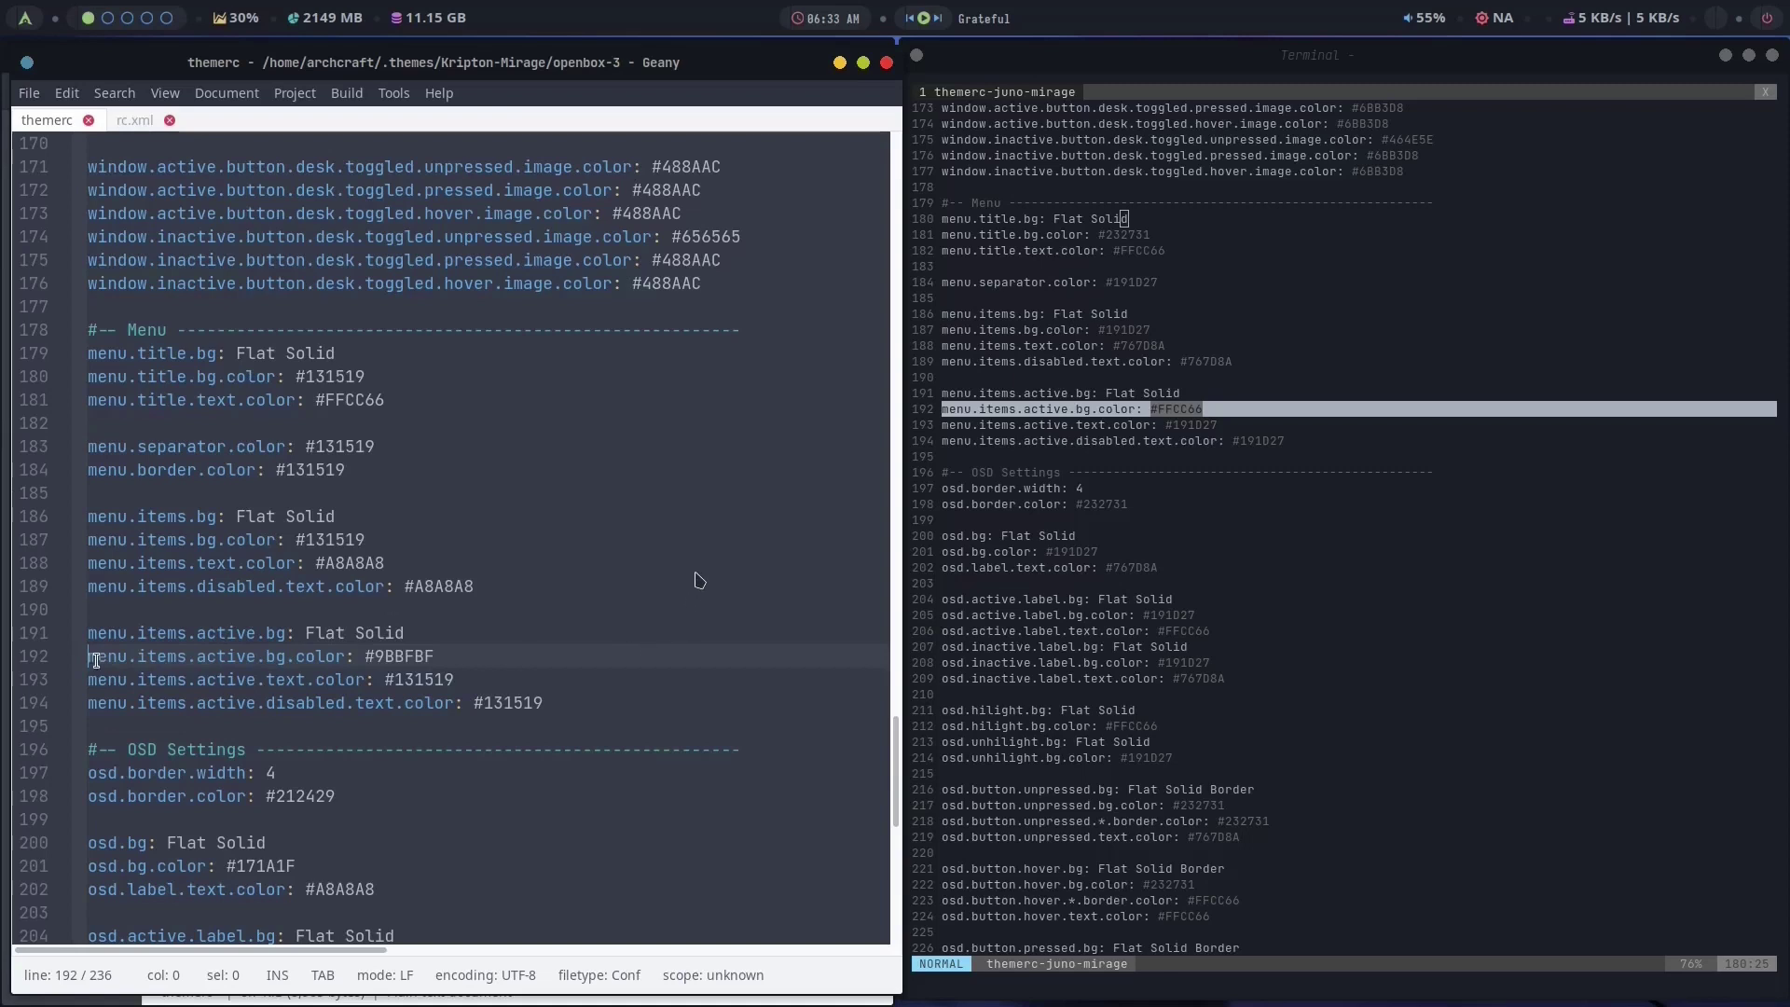
{"action": "left_click_drag", "start_coordinate": [96, 660], "coordinate": [351, 657]}
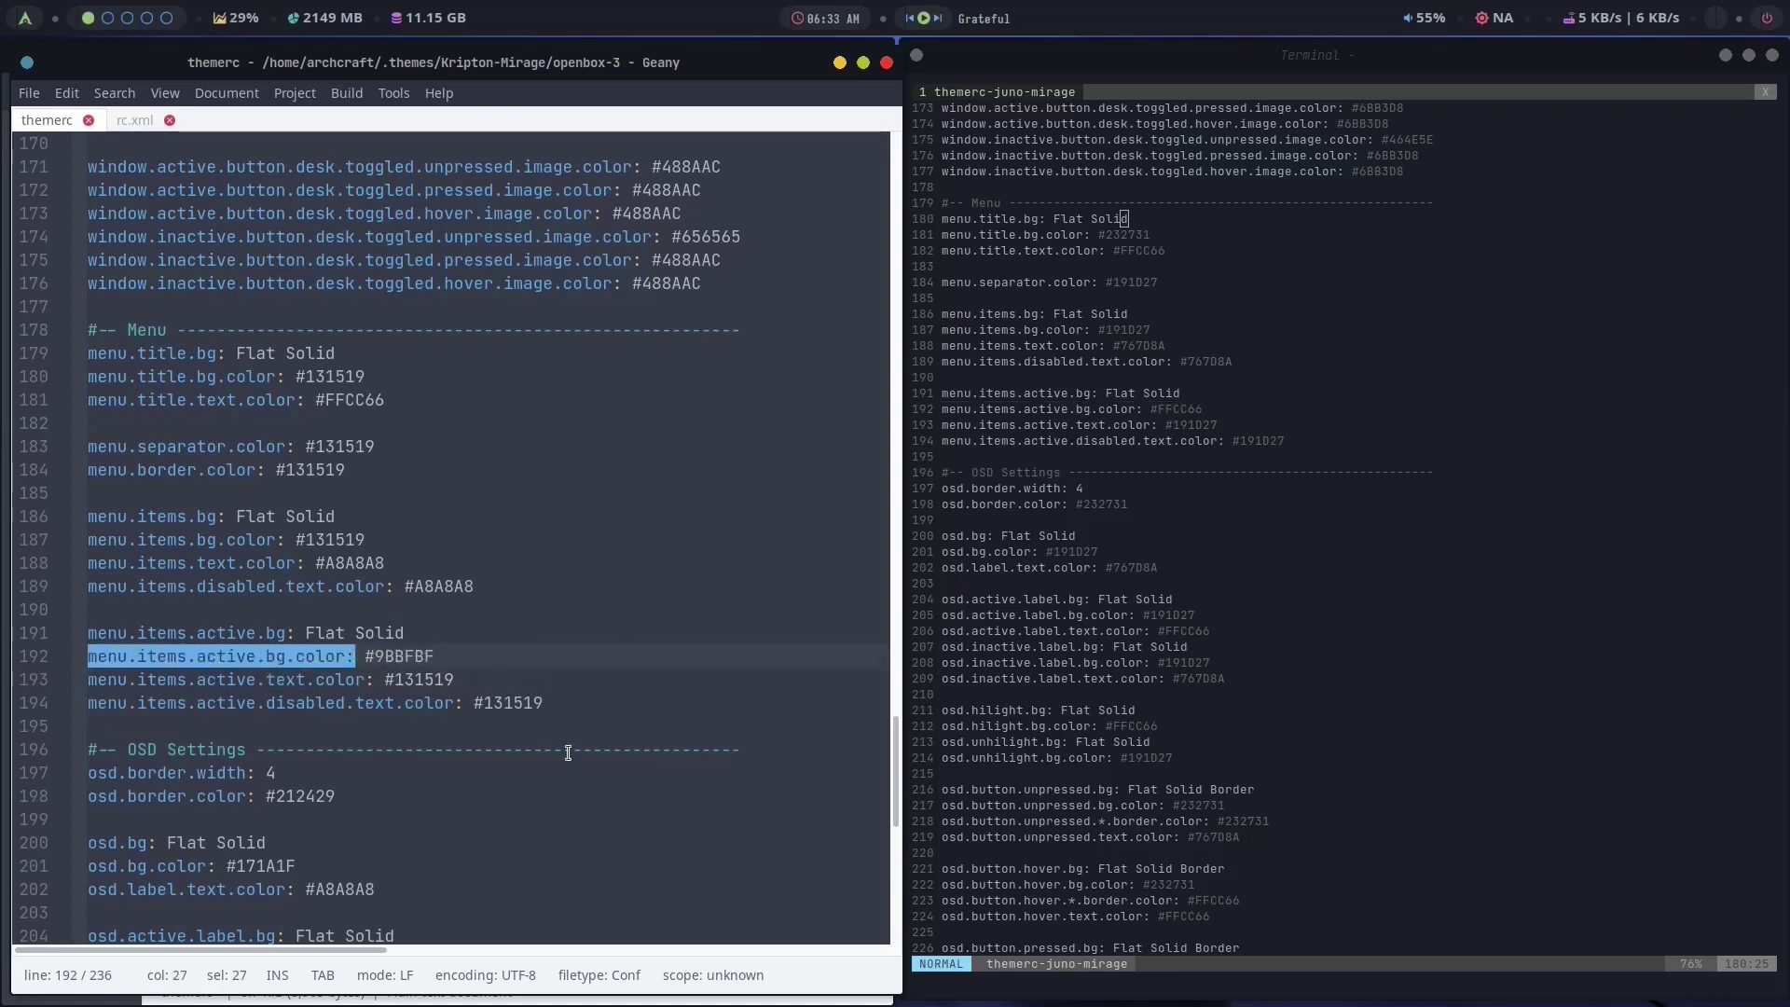
{"action": "left_click", "coordinate": [532, 656]}
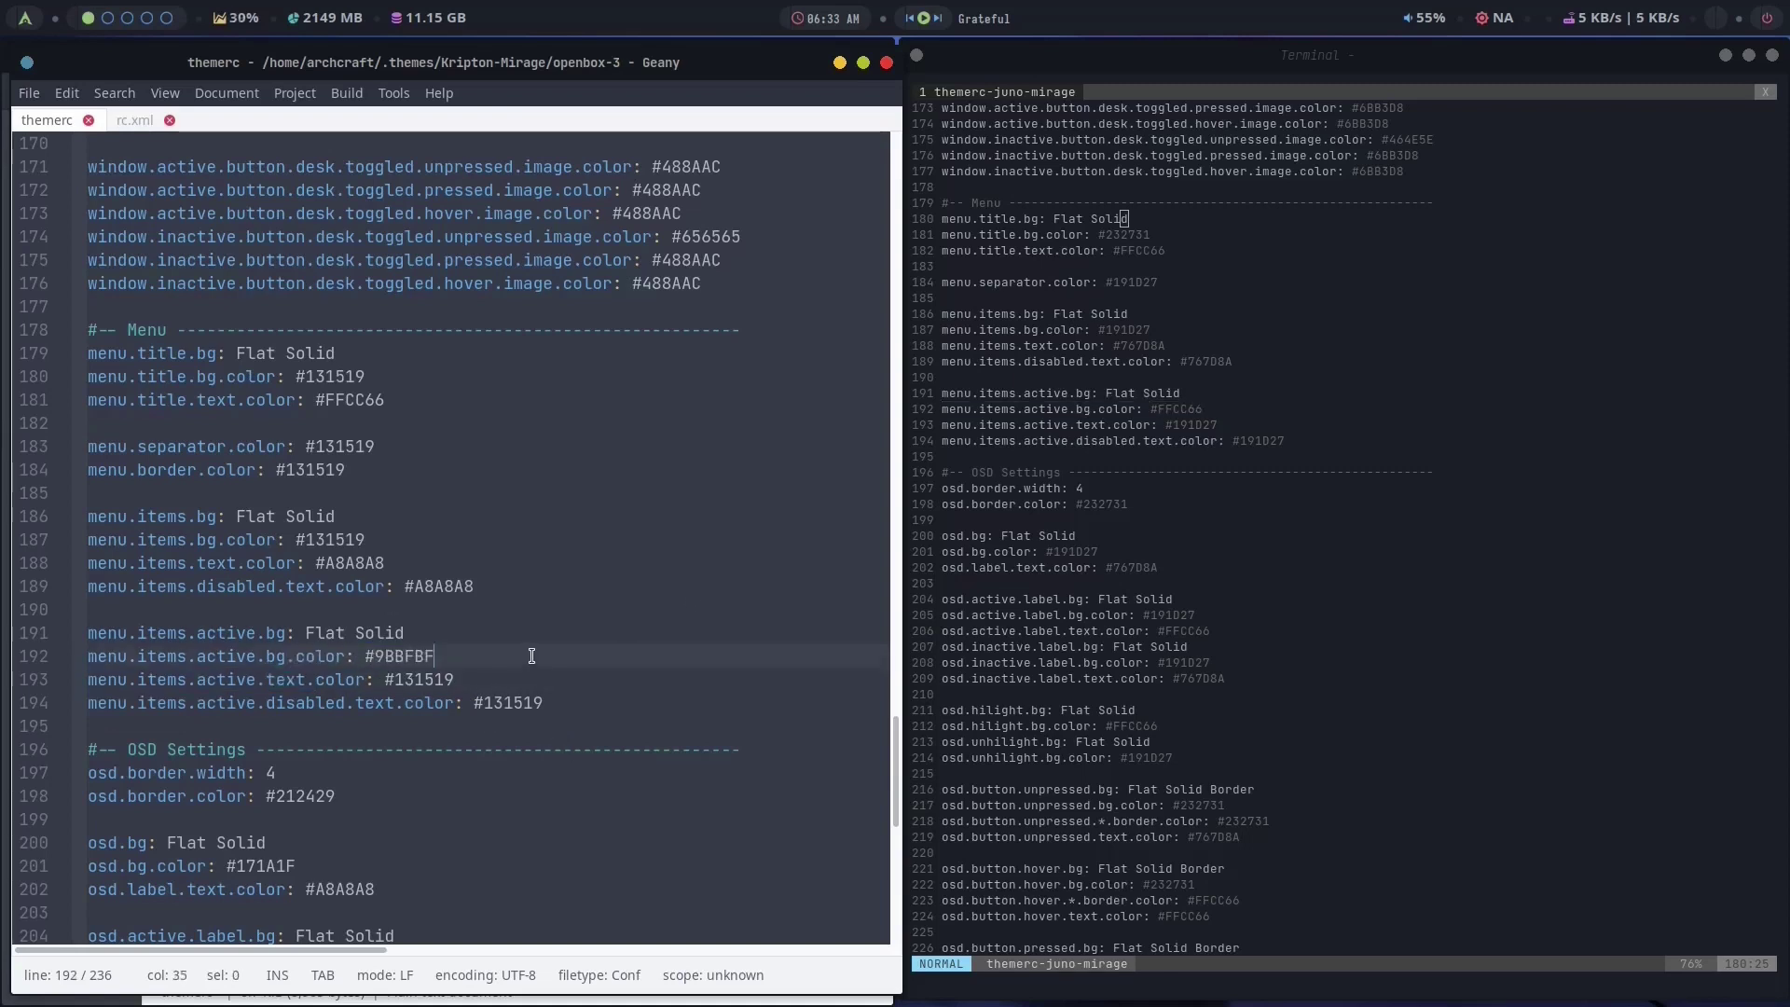
{"action": "double_click", "coordinate": [376, 656]}
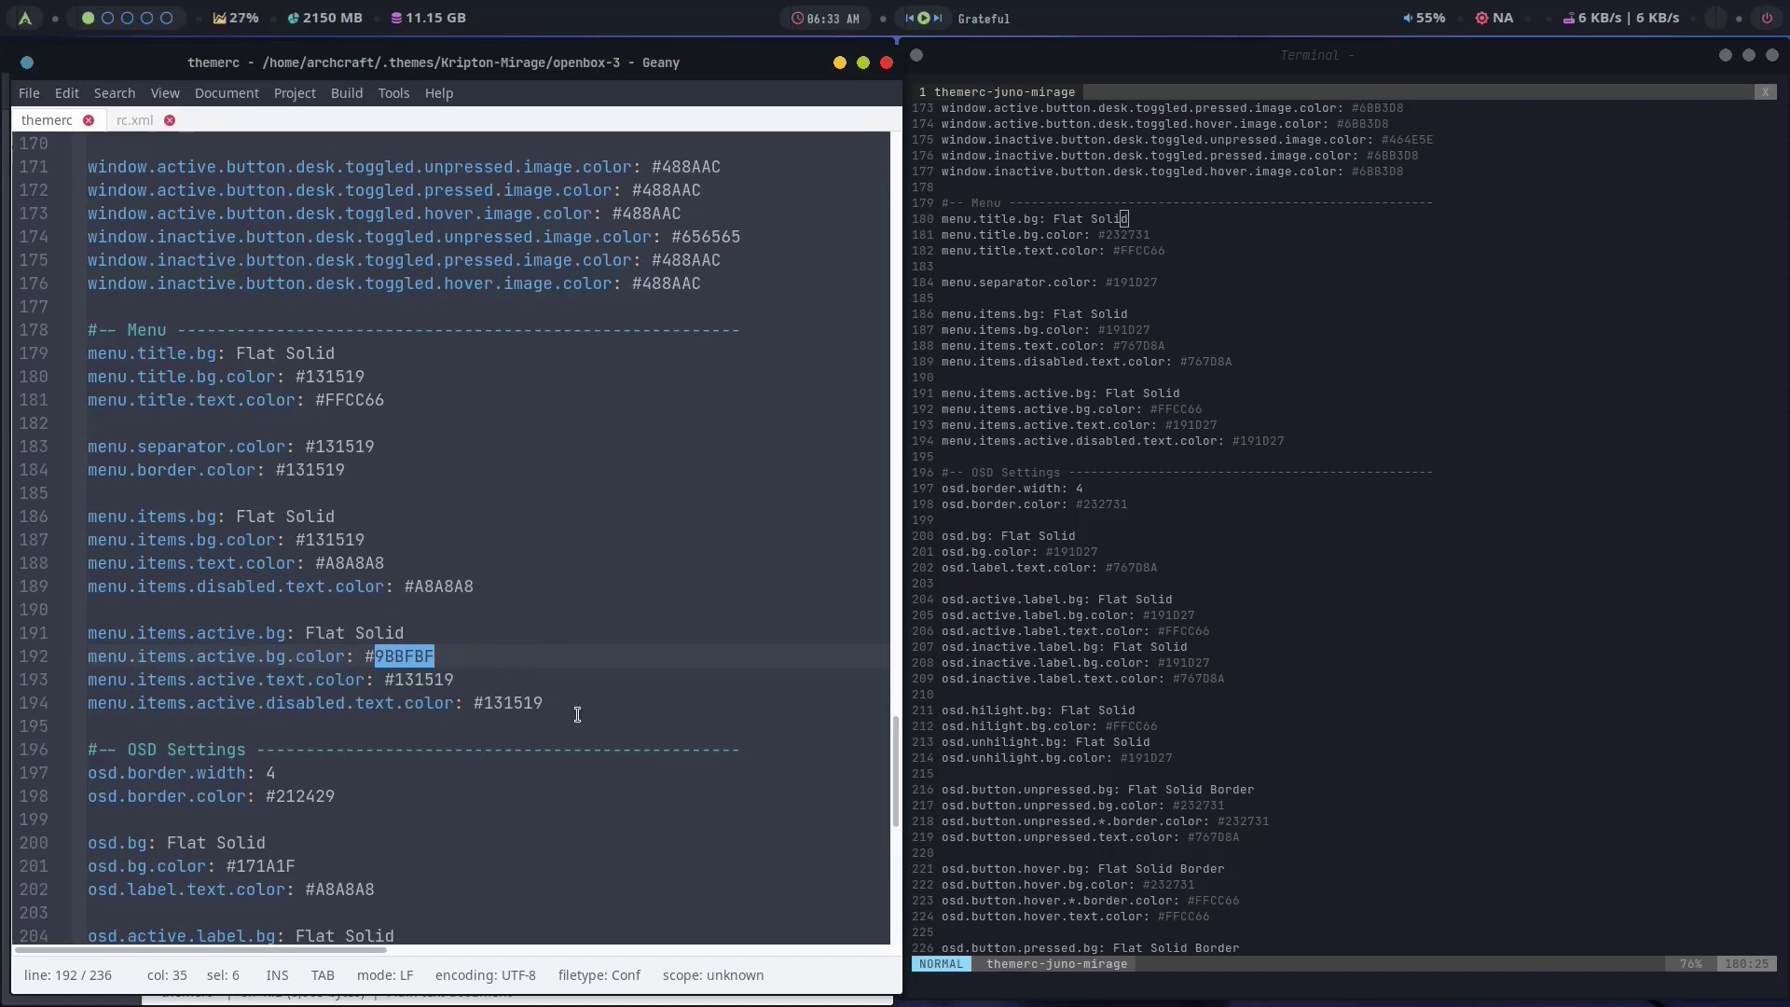
{"action": "type", "text": "FF"}
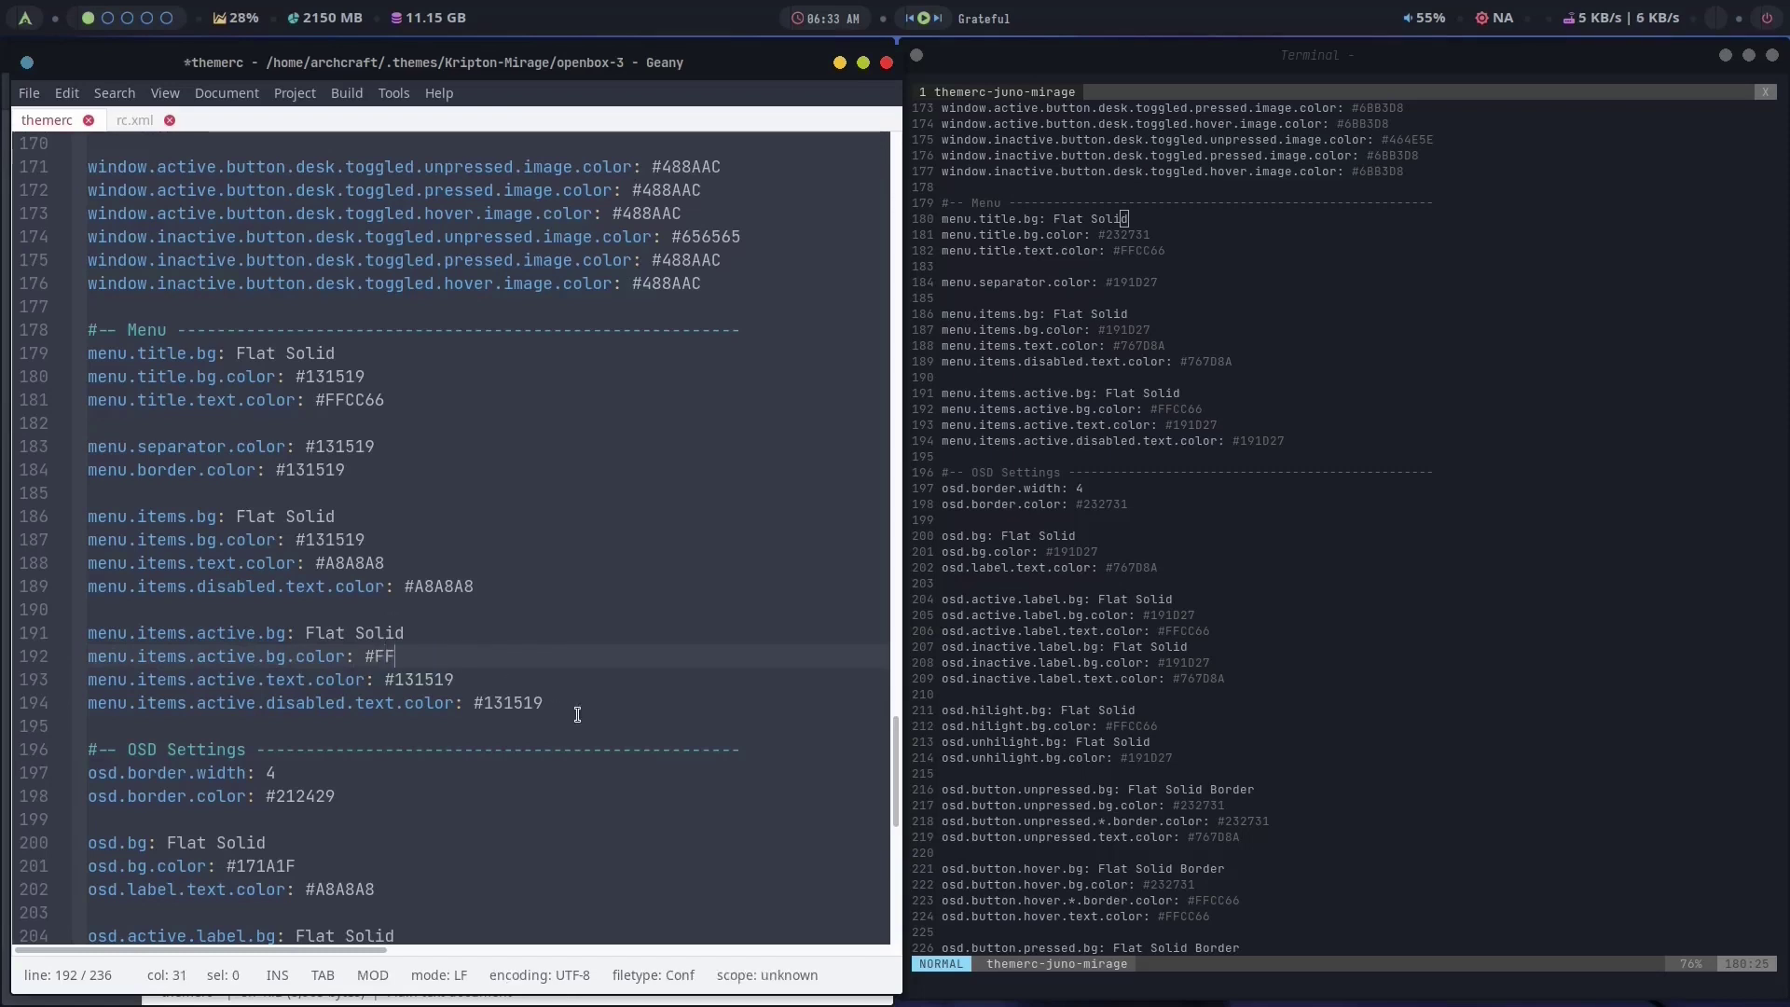
{"action": "type", "text": "cc"}
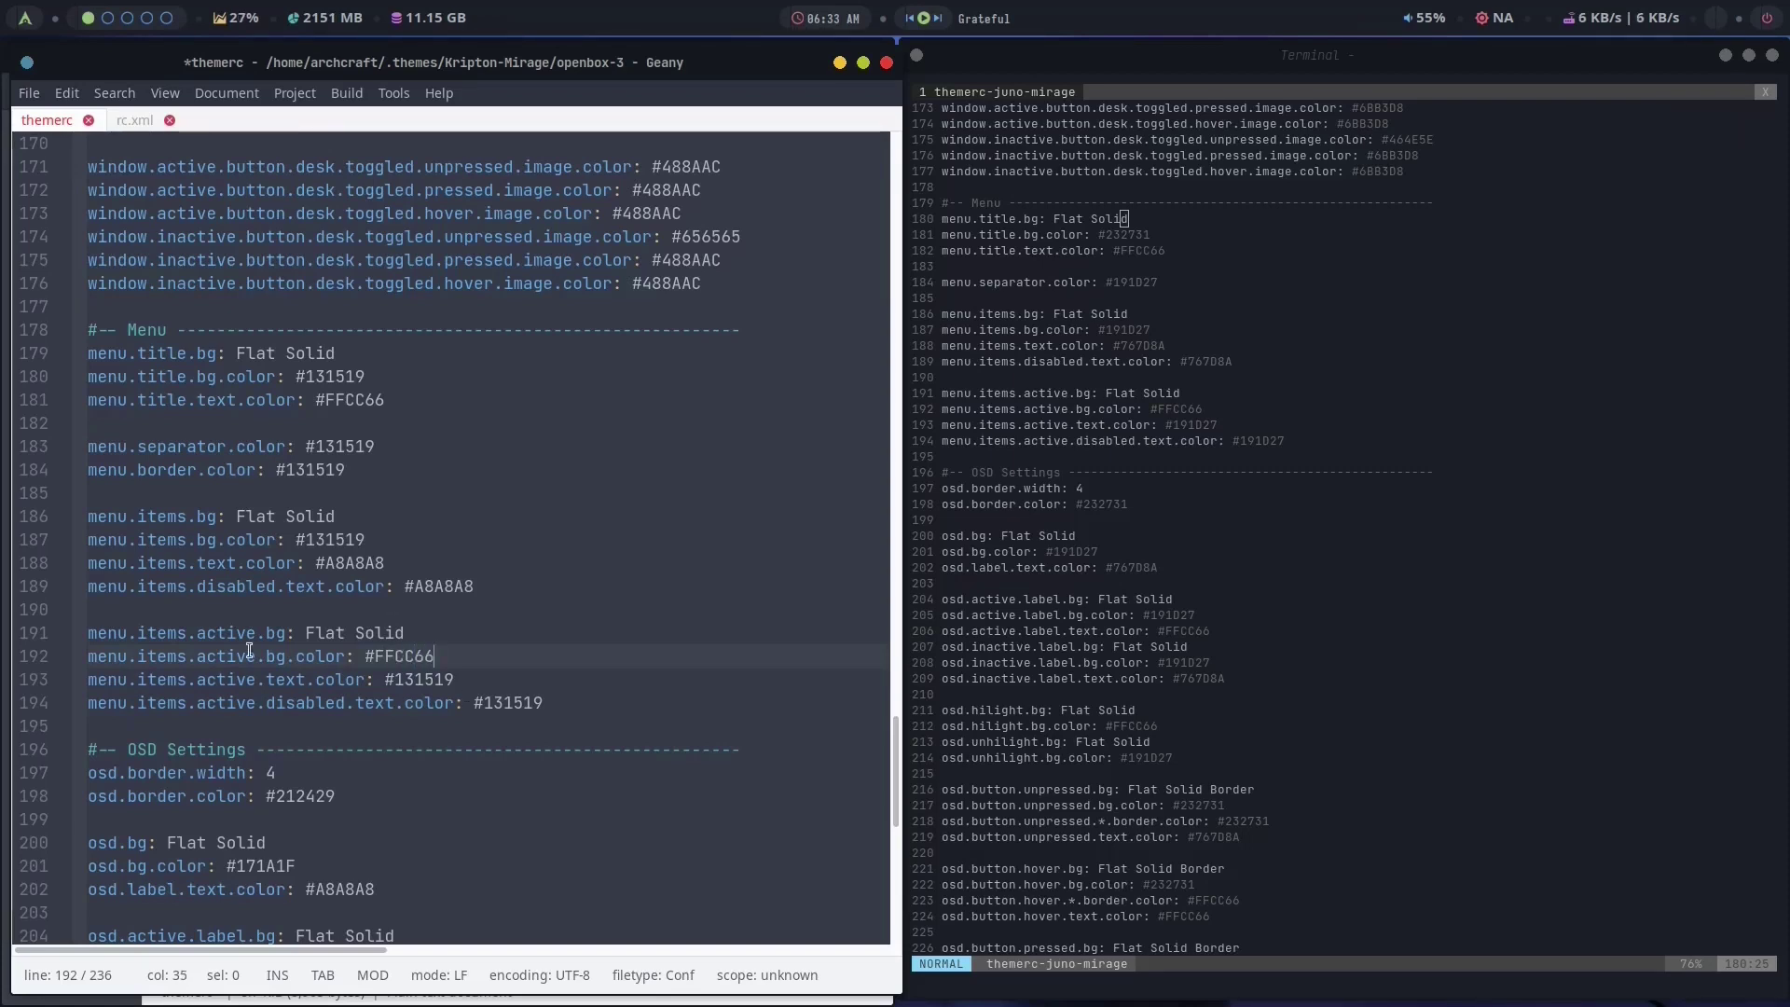
Save the themerc and close the terminal showing the Juno-mirage values.
{"action": "left_click", "coordinate": [29, 95]}
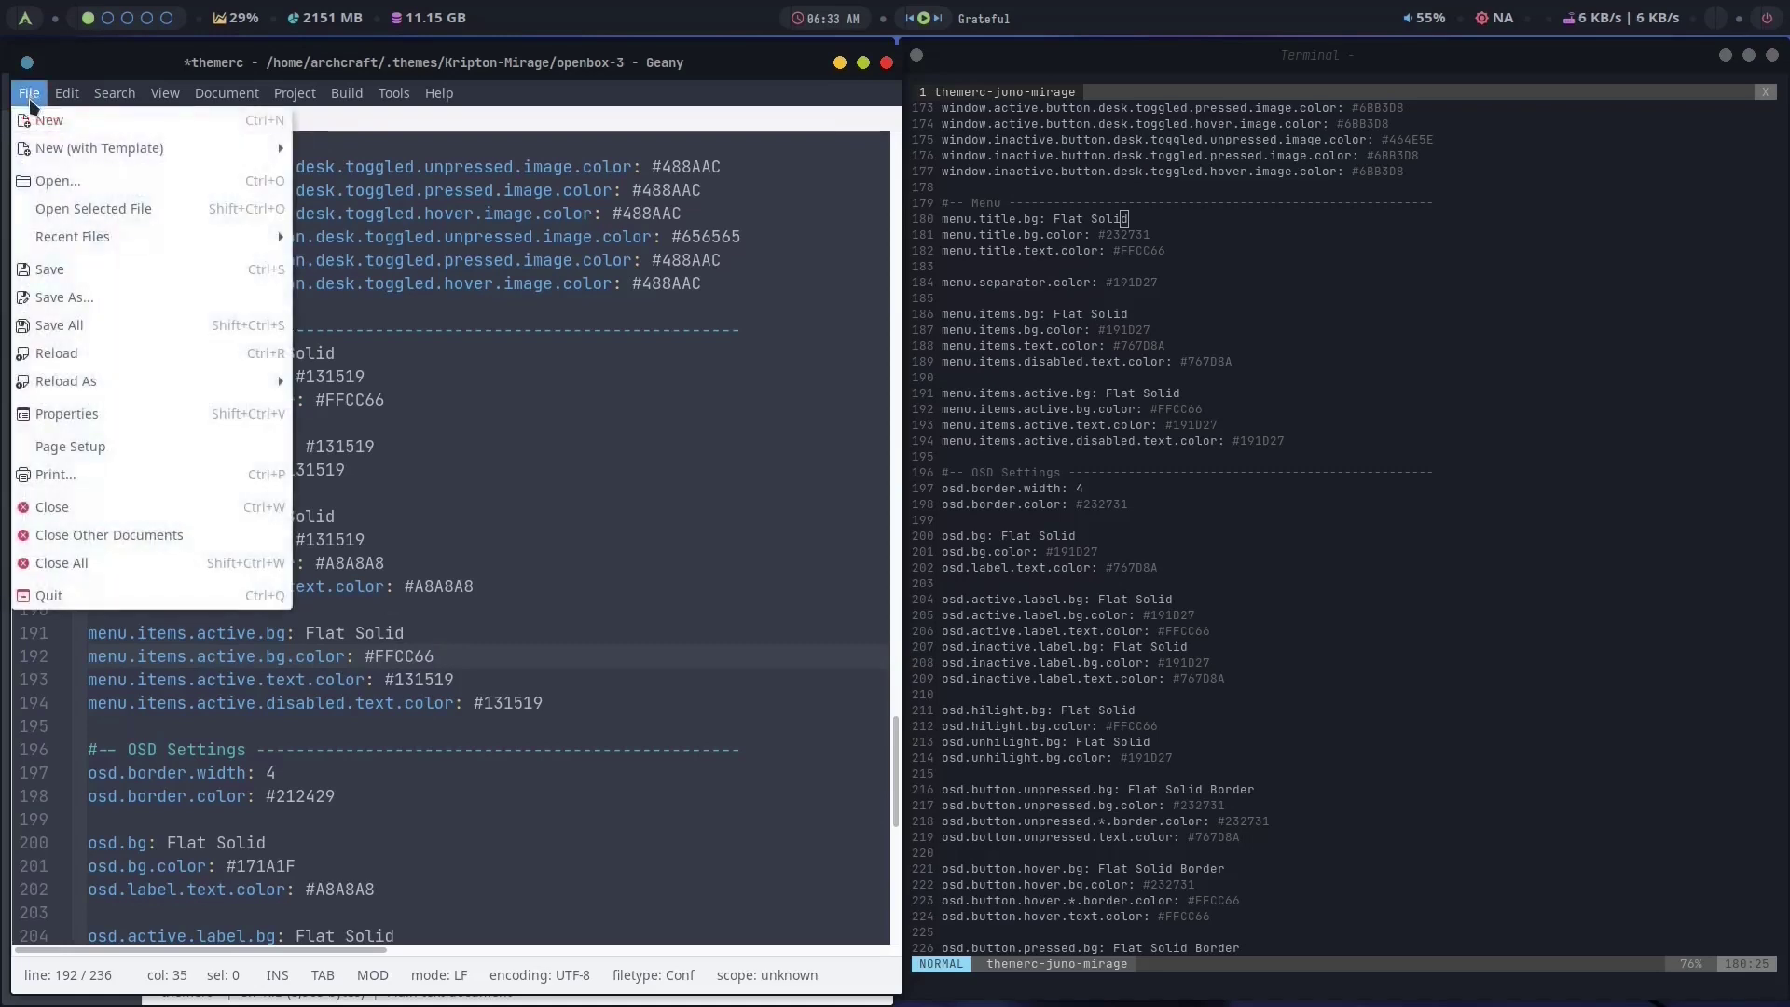
{"action": "left_click", "coordinate": [89, 270]}
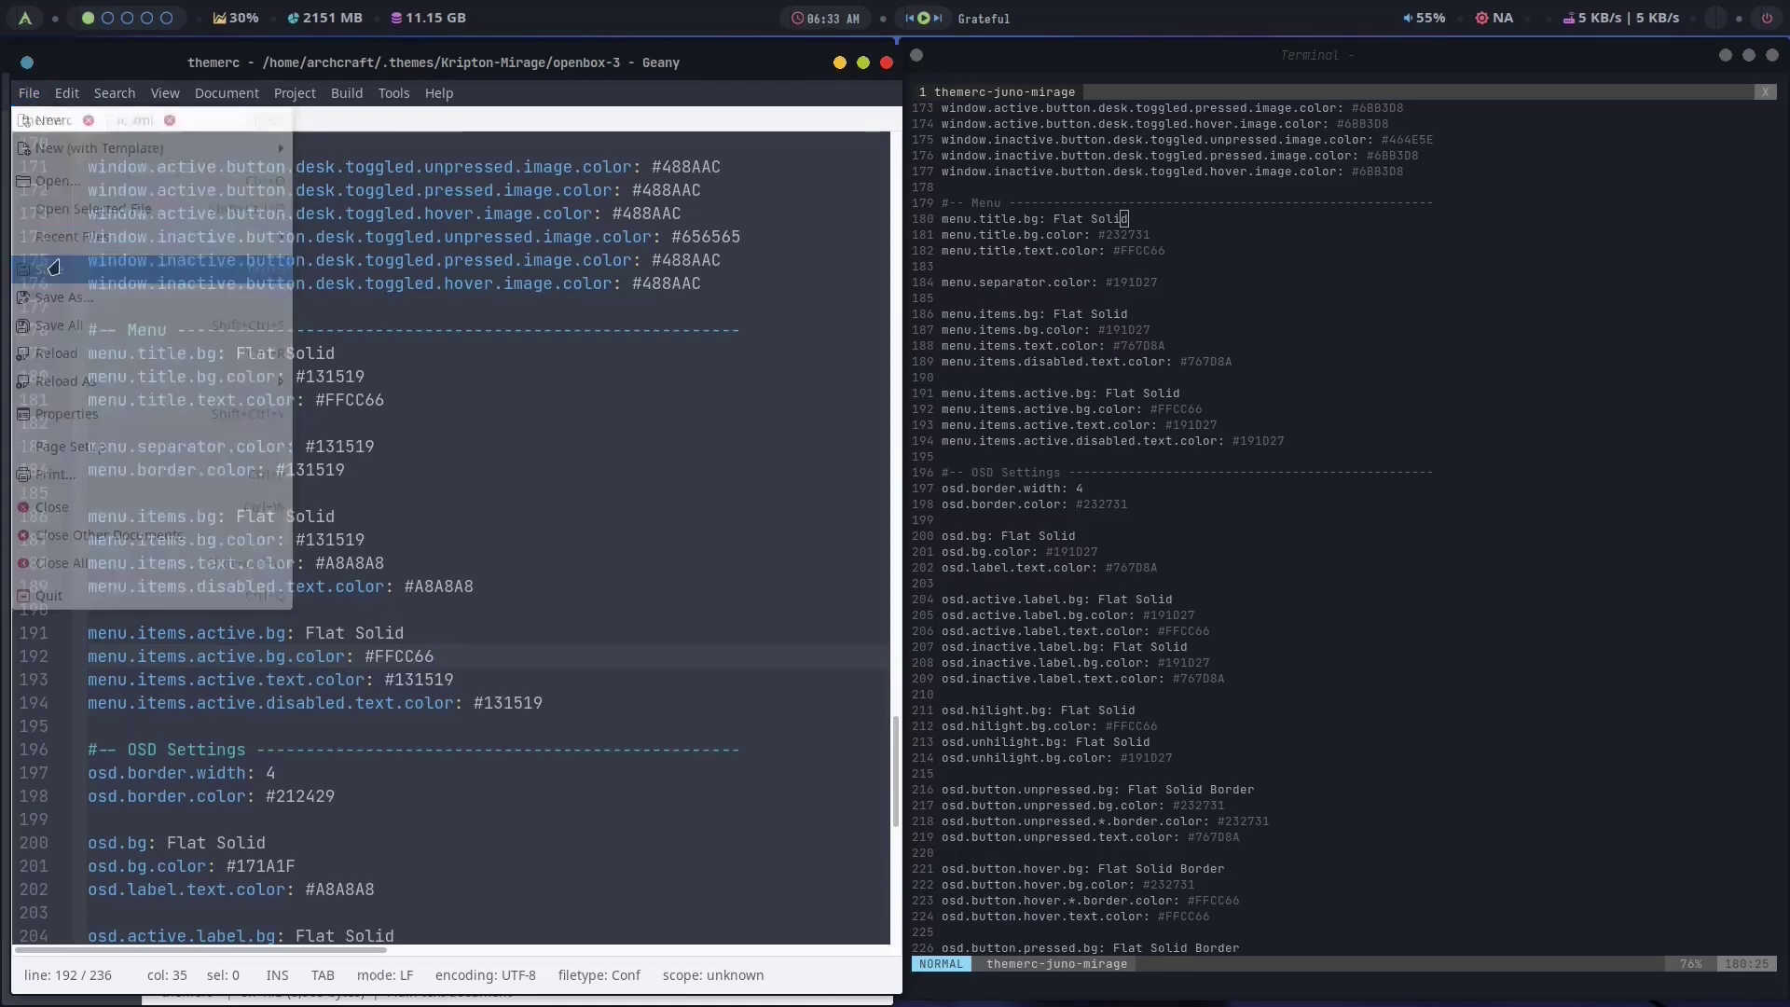
{"action": "left_click", "coordinate": [1726, 55]}
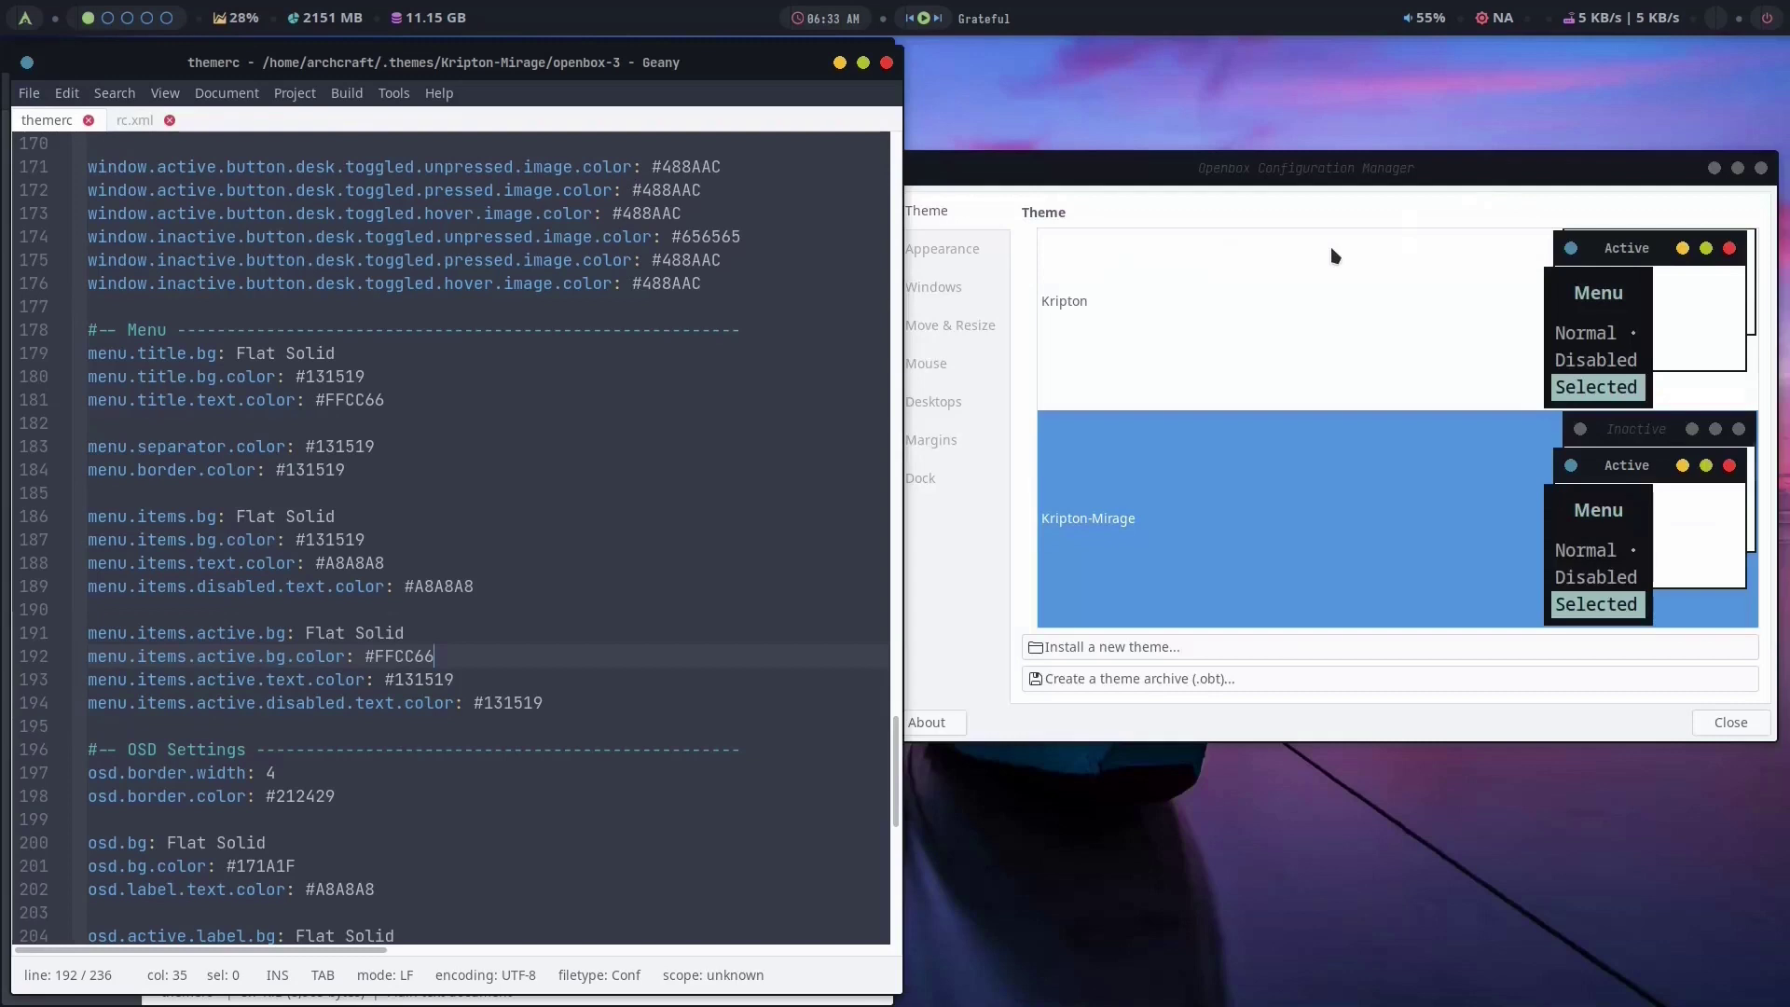
Switch between the Kripton and Kripton-Mirage themes, checking the desktop menu colours each time.
{"action": "left_click", "coordinate": [1295, 350]}
{"action": "left_click", "coordinate": [1271, 495]}
{"action": "key", "text": "super+space"}
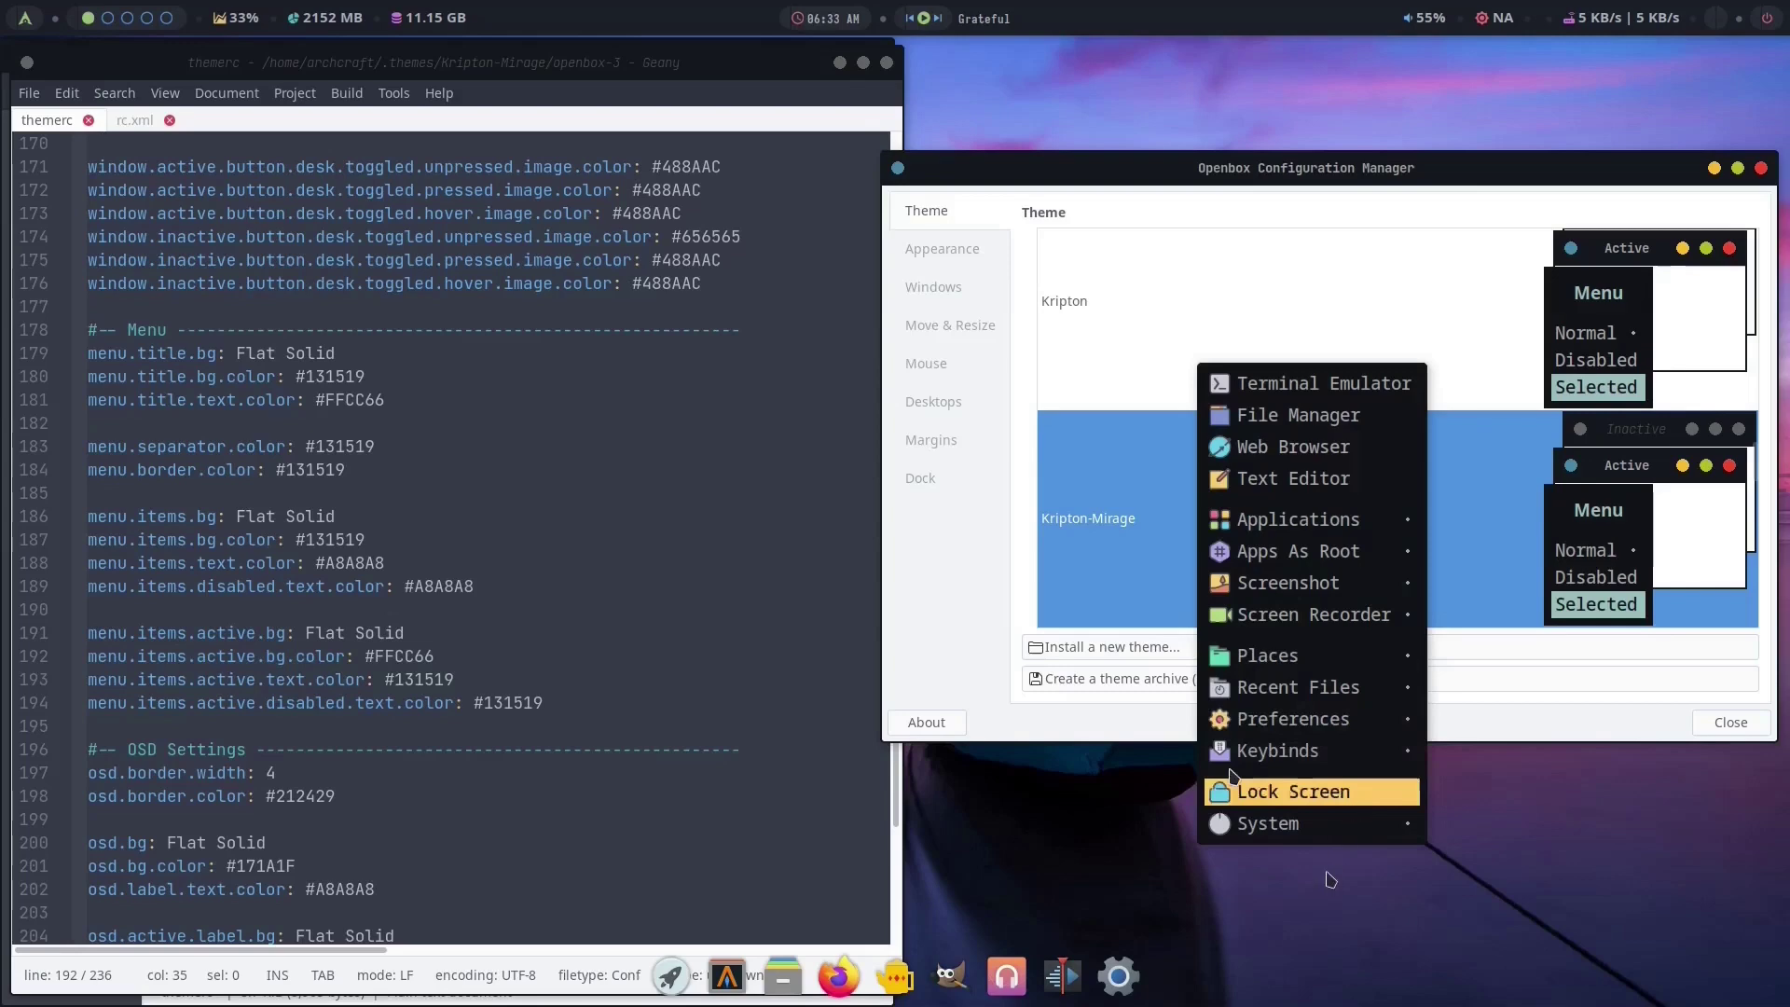
{"action": "mouse_move", "coordinate": [1269, 664]}
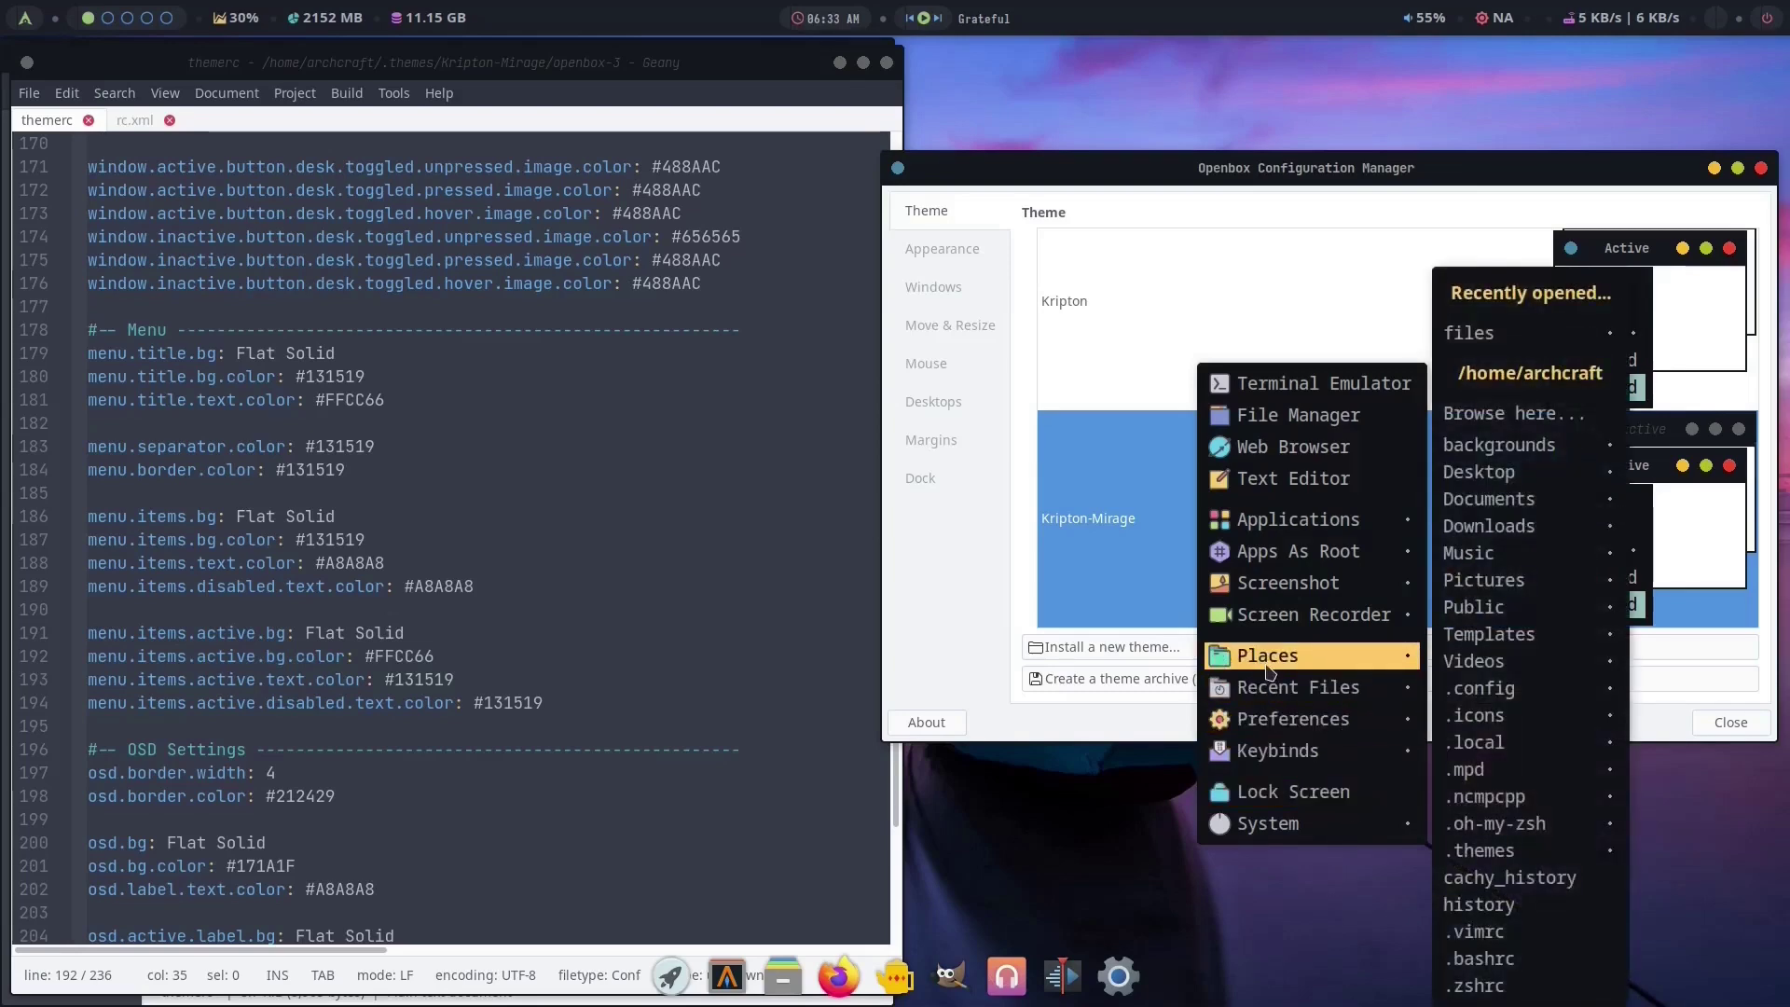
{"action": "left_click", "coordinate": [1130, 834]}
{"action": "left_click", "coordinate": [1180, 303]}
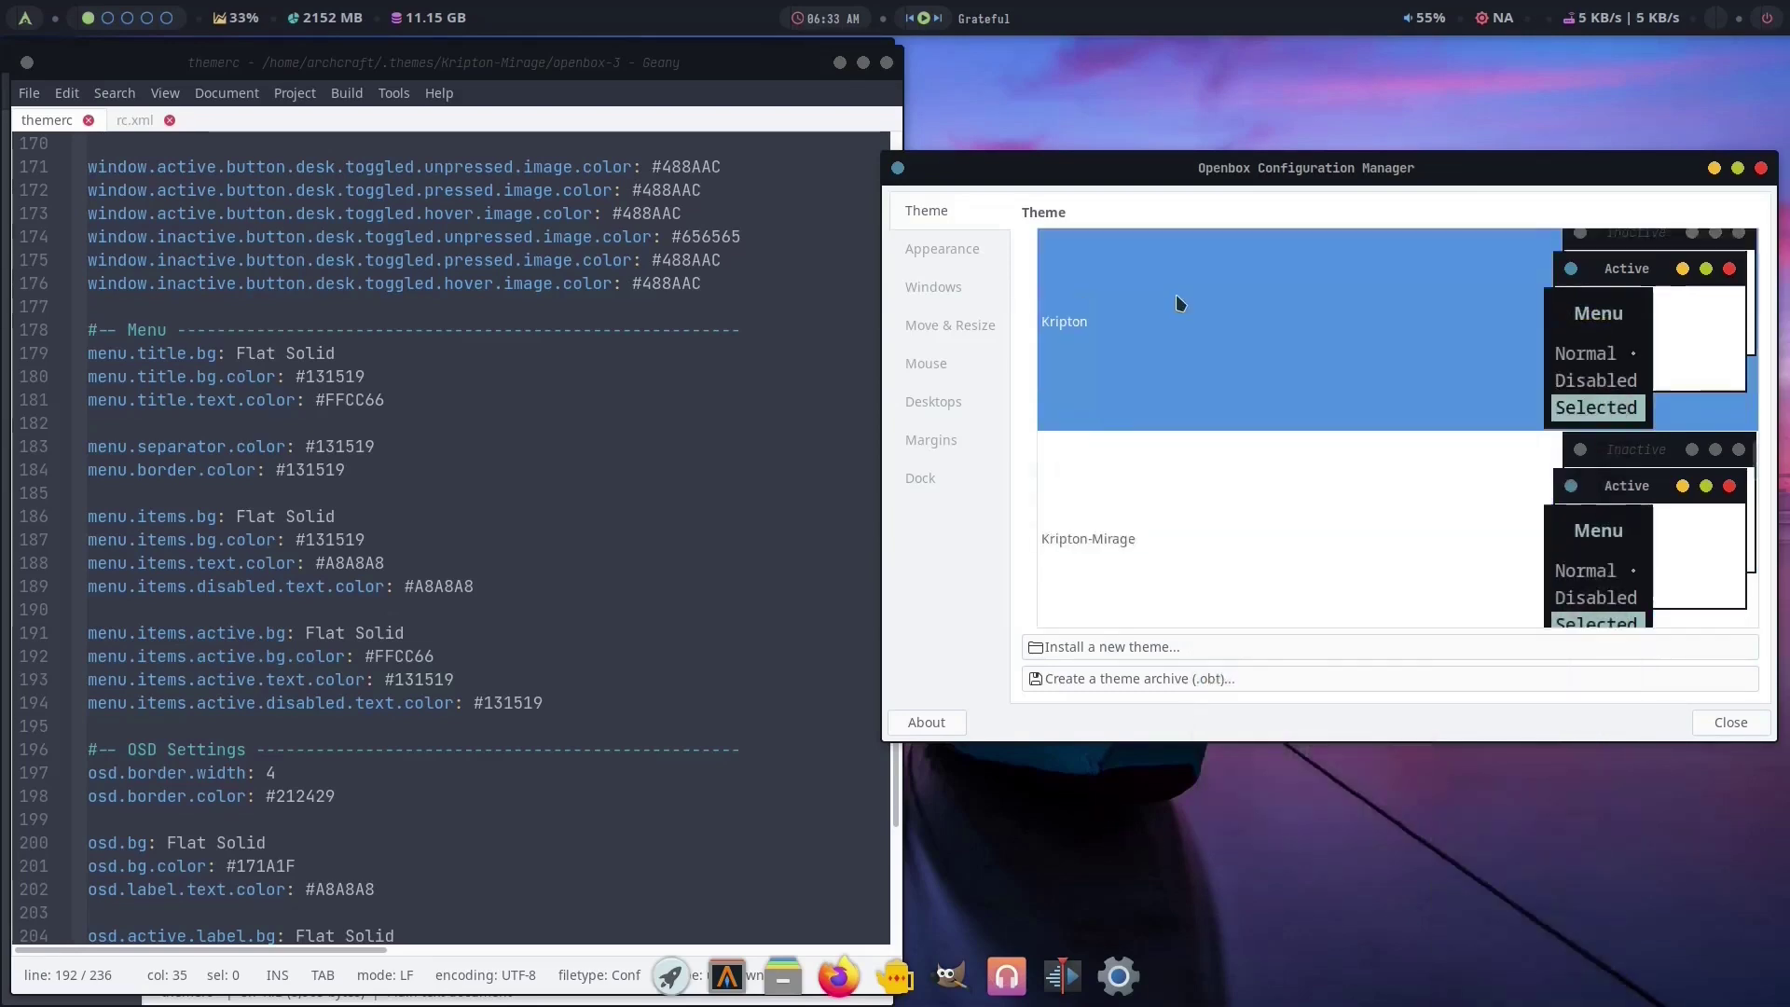
{"action": "key", "text": "super+space"}
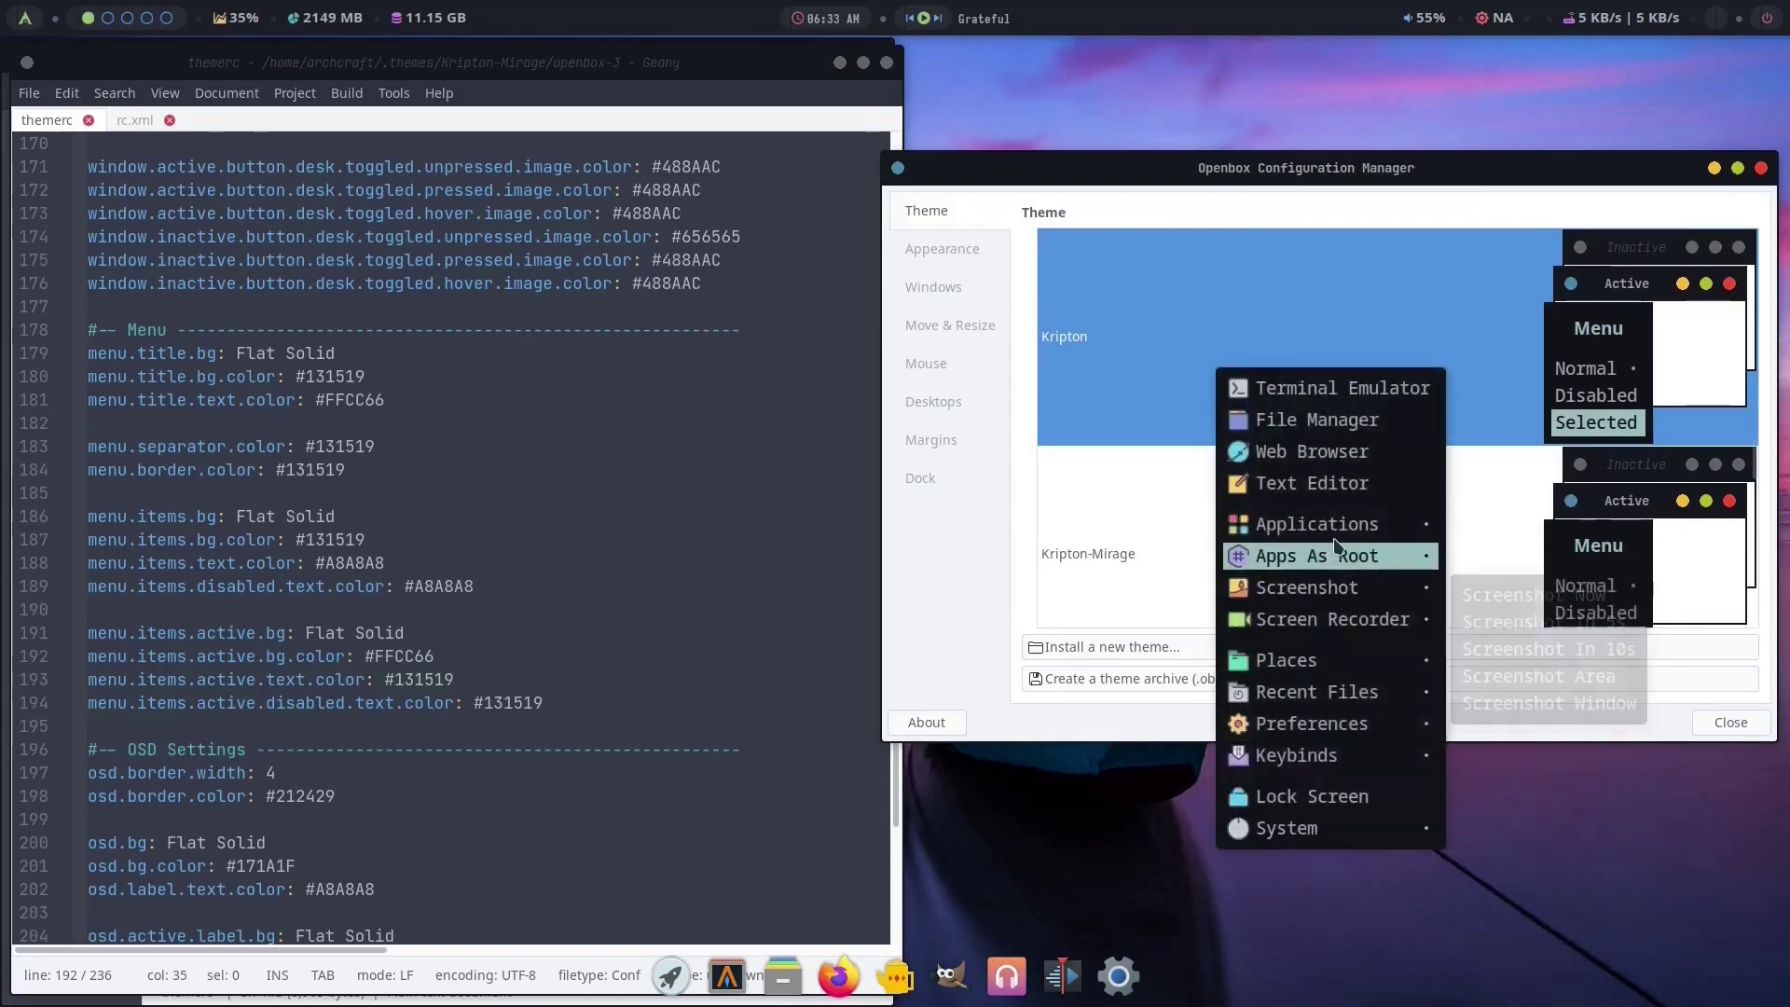
{"action": "left_click", "coordinate": [1114, 754]}
{"action": "left_click", "coordinate": [1142, 571]}
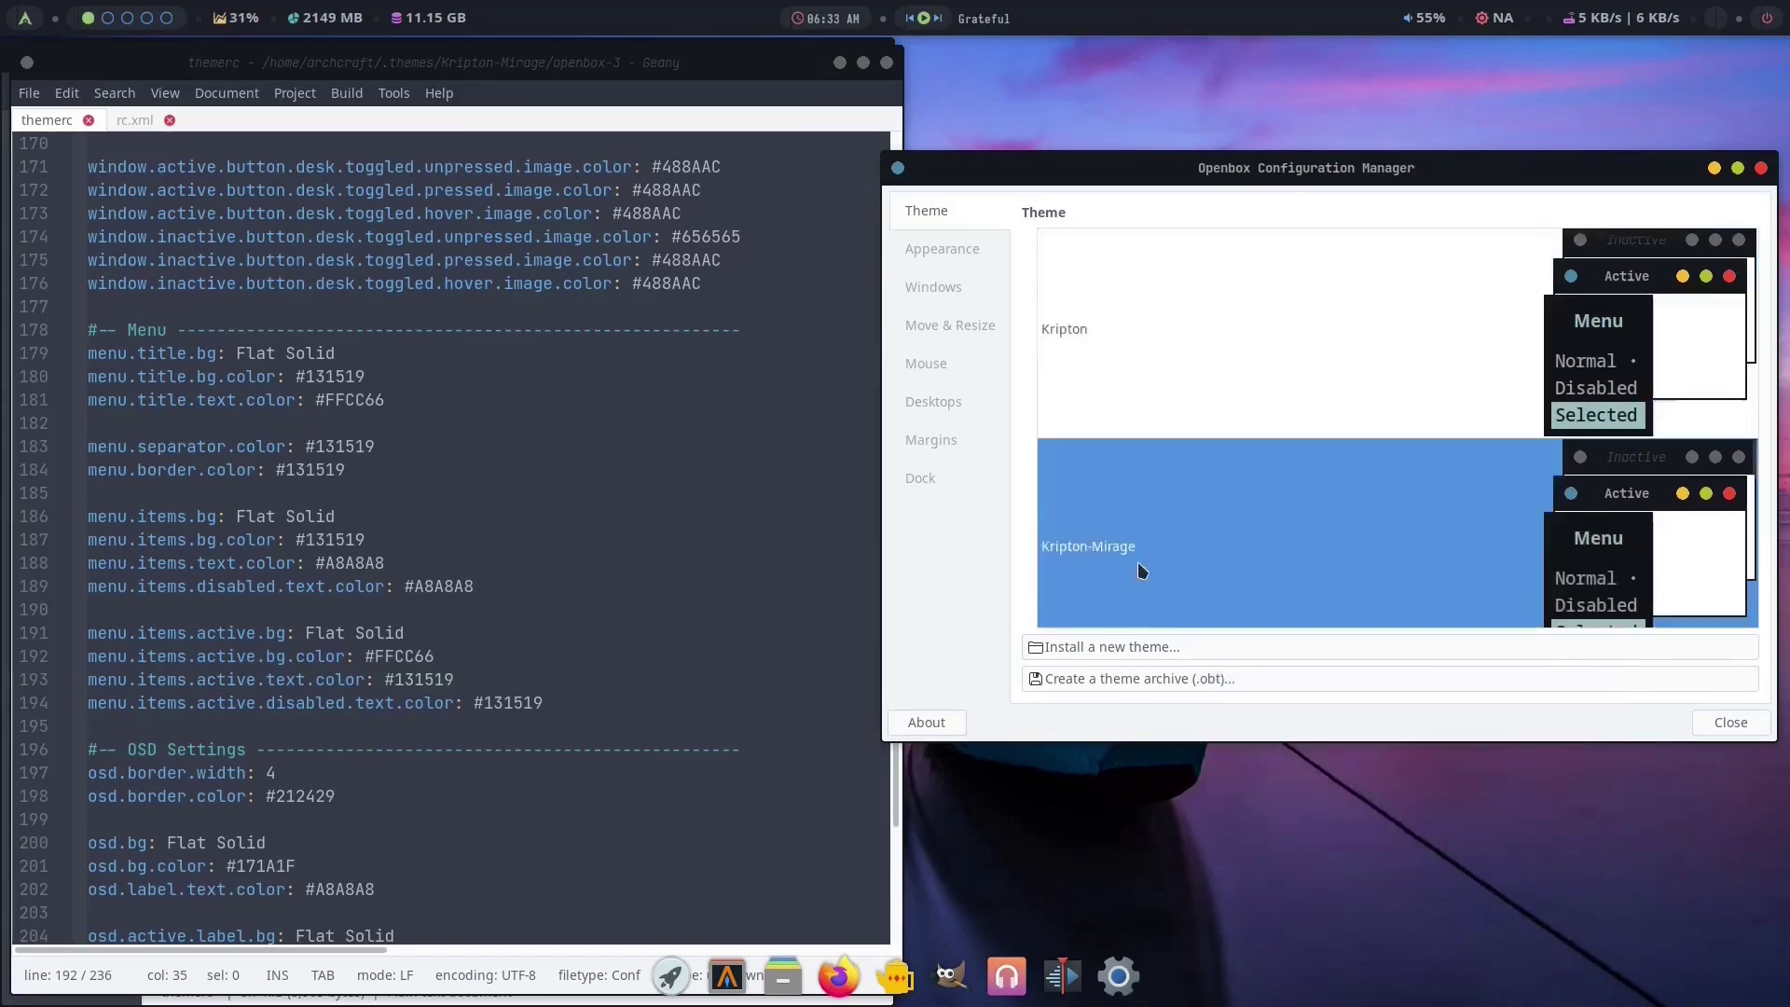
{"action": "key", "text": "super+space"}
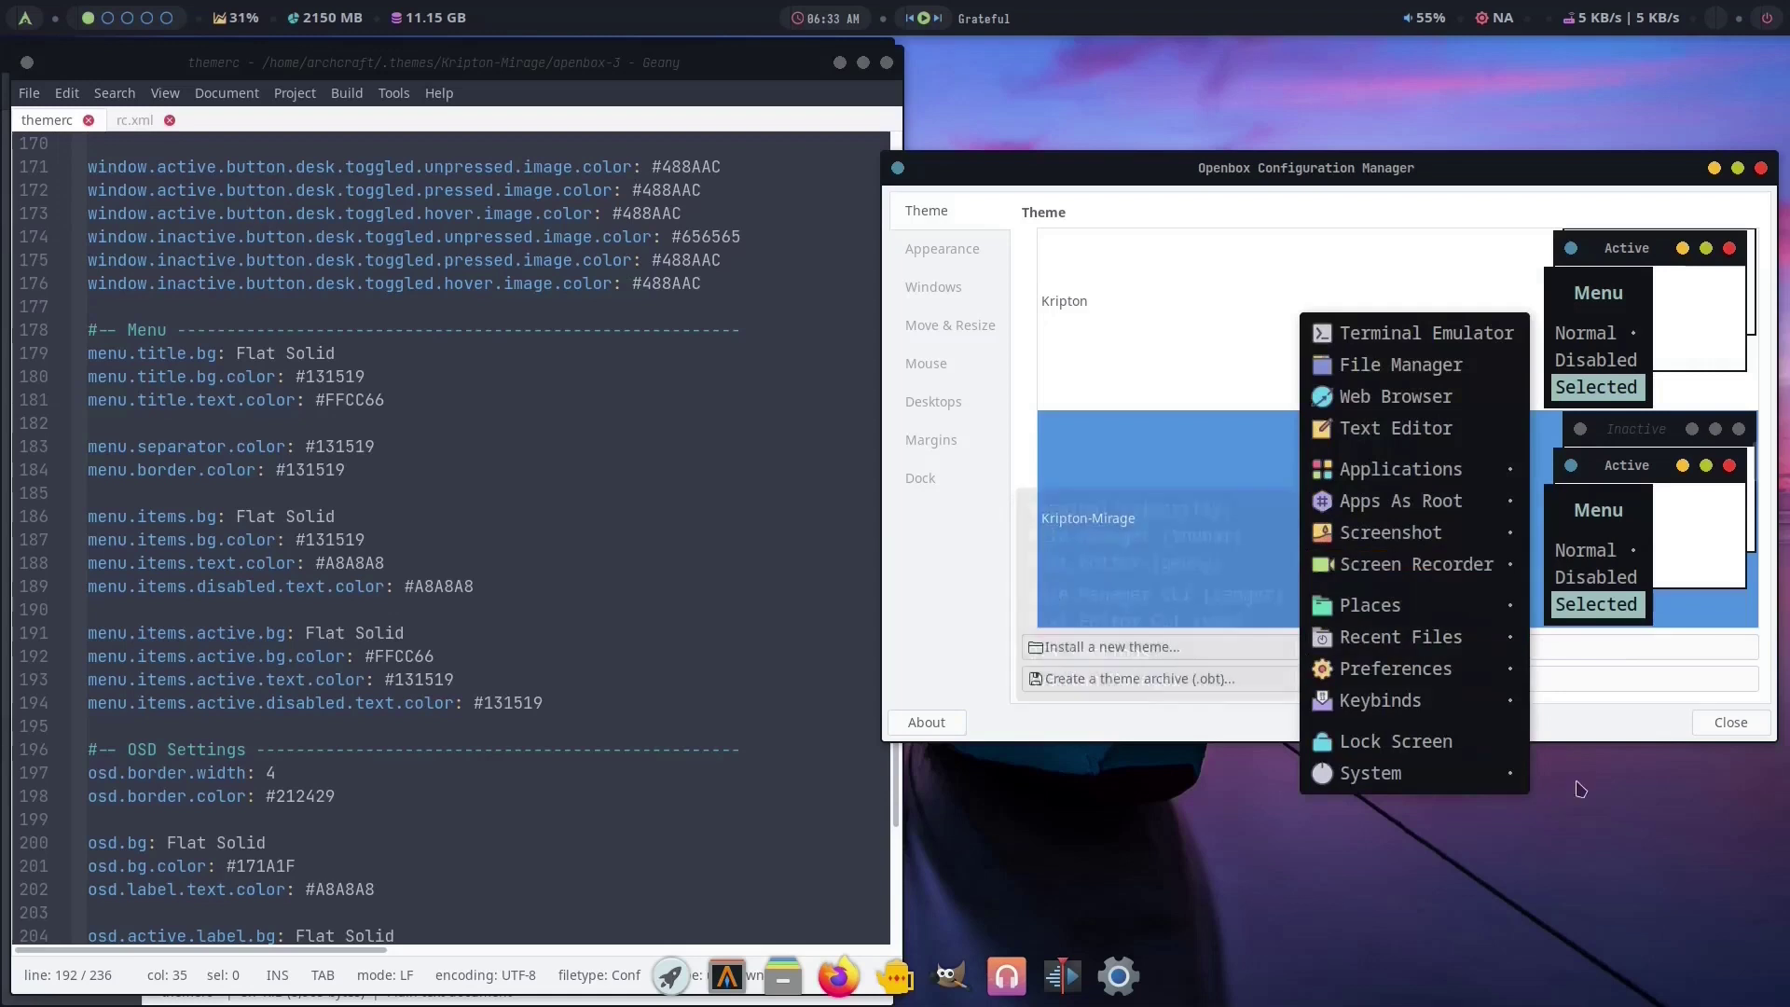
{"action": "left_click", "coordinate": [1580, 789]}
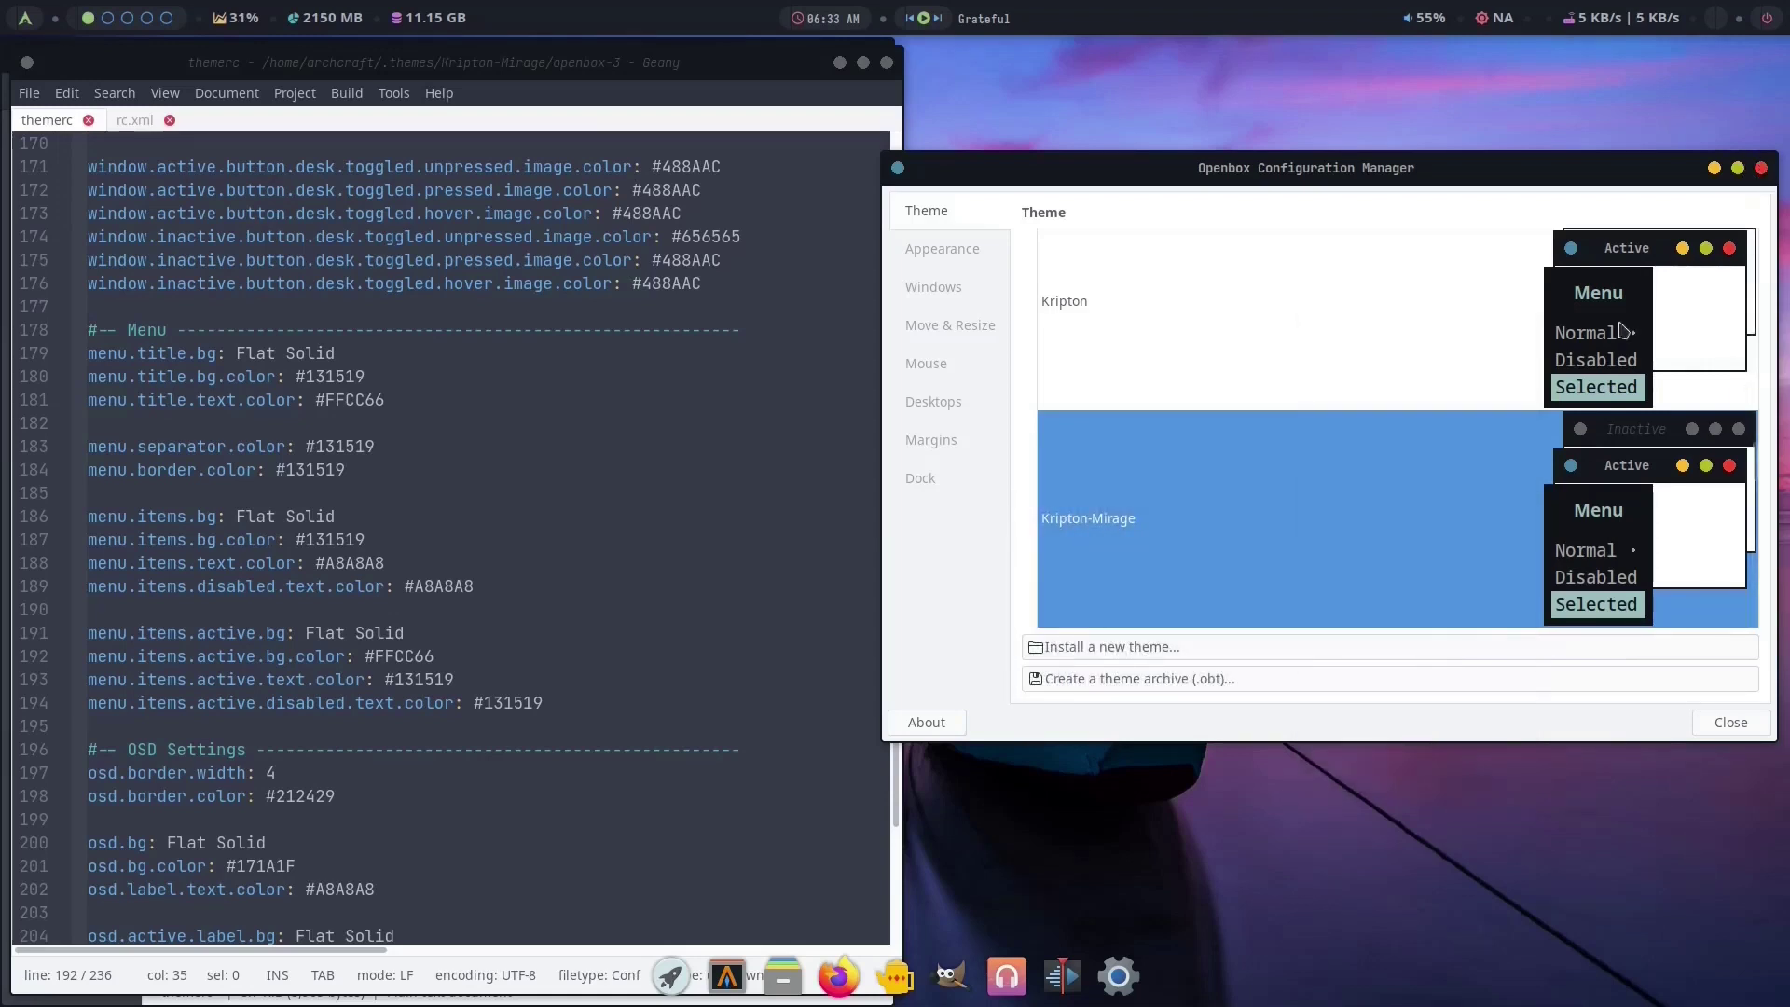
Try the Juno-mirage theme, then reapply Kripton-Mirage.
{"action": "scroll", "coordinate": [1442, 452], "scroll_direction": "up", "scroll_amount": 5}
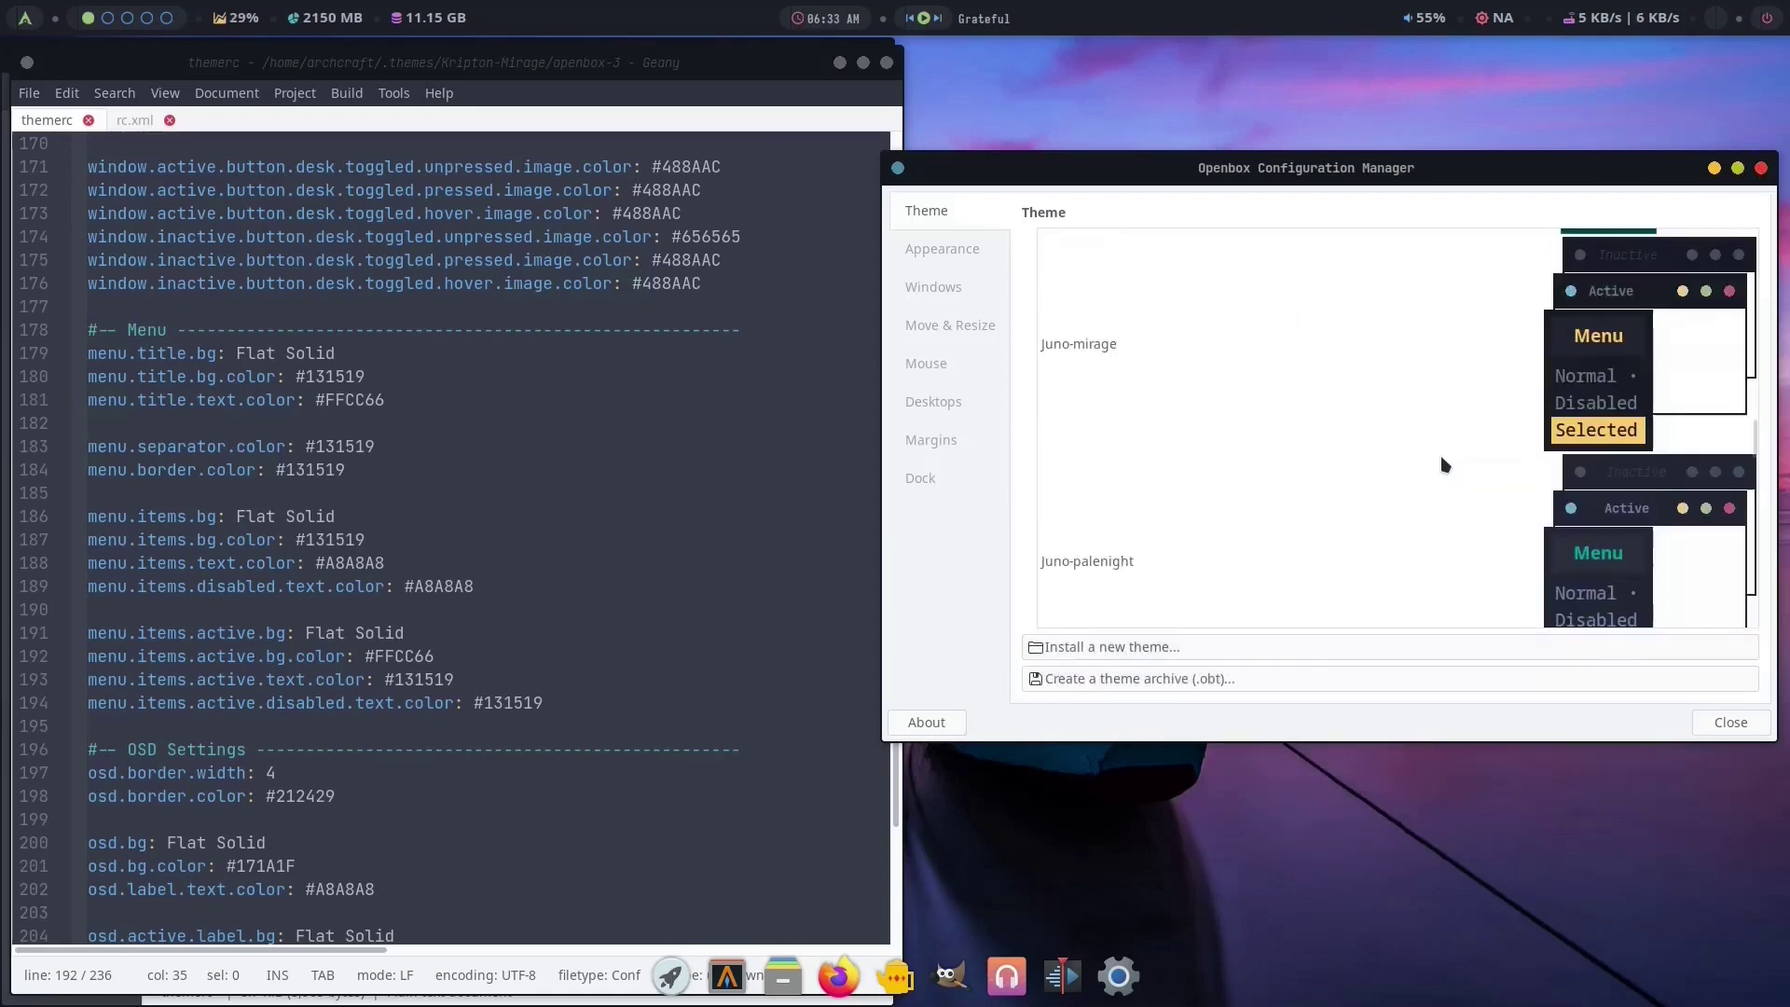
{"action": "left_click", "coordinate": [1491, 444]}
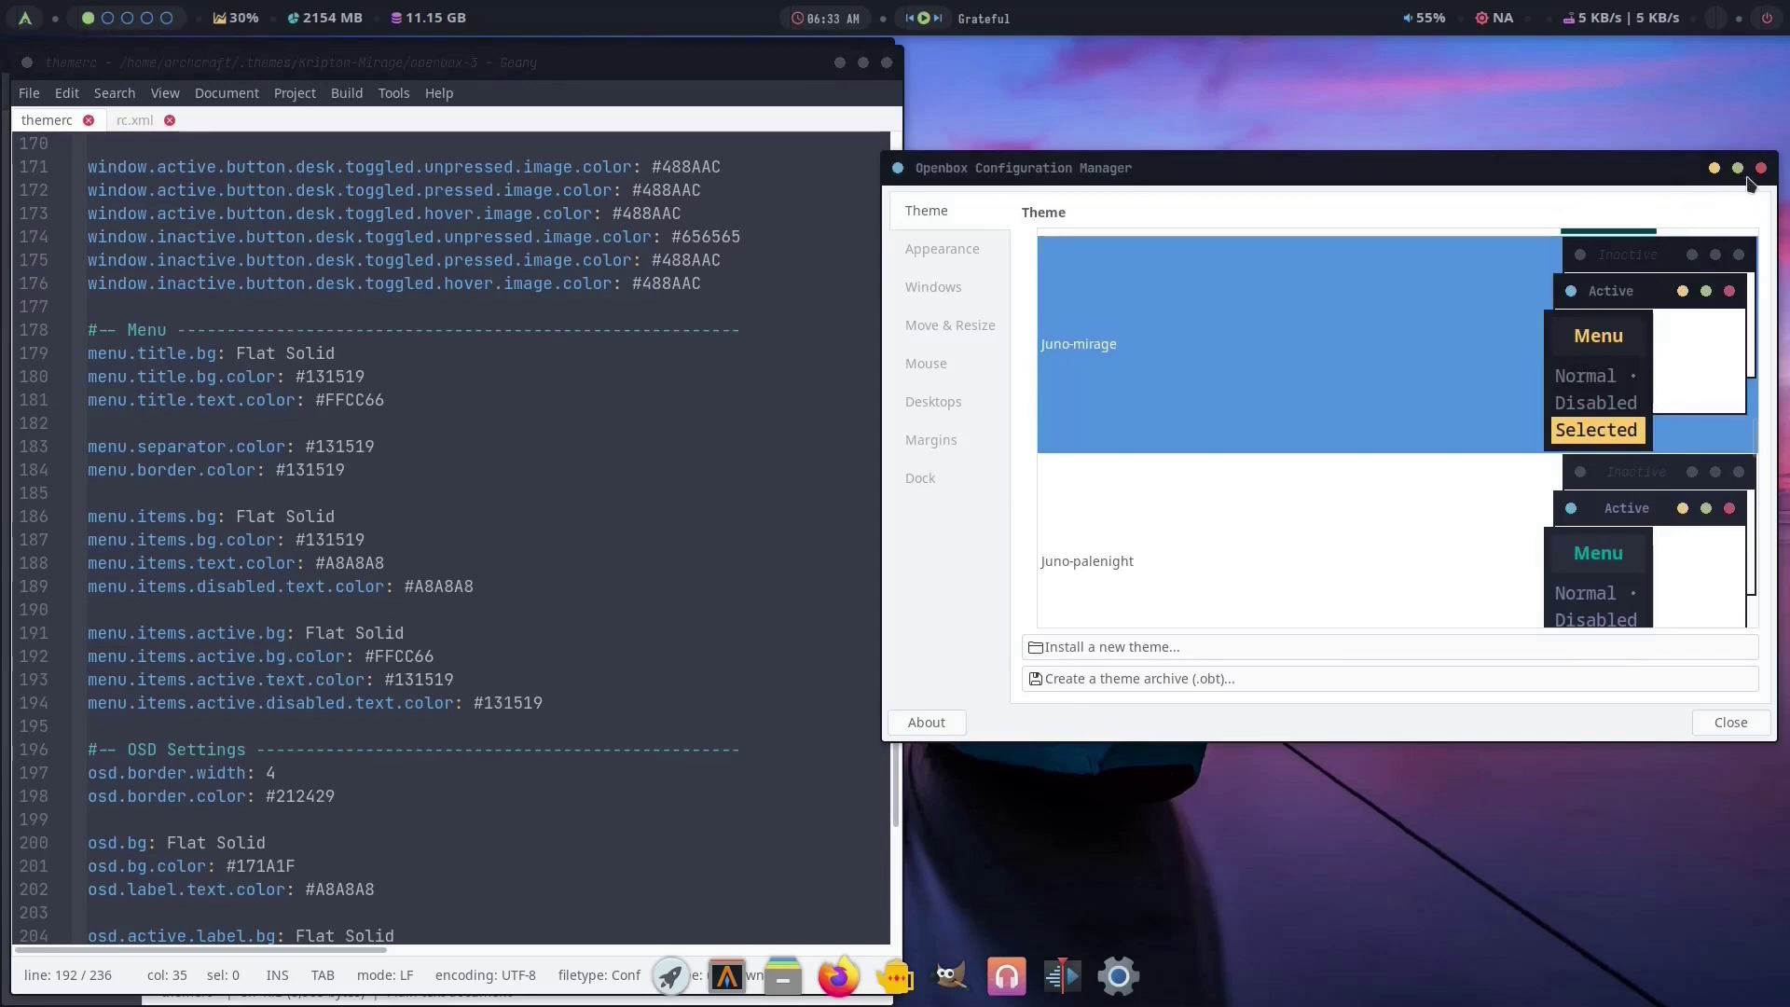
{"action": "scroll", "coordinate": [1592, 530], "scroll_direction": "down", "scroll_amount": 5}
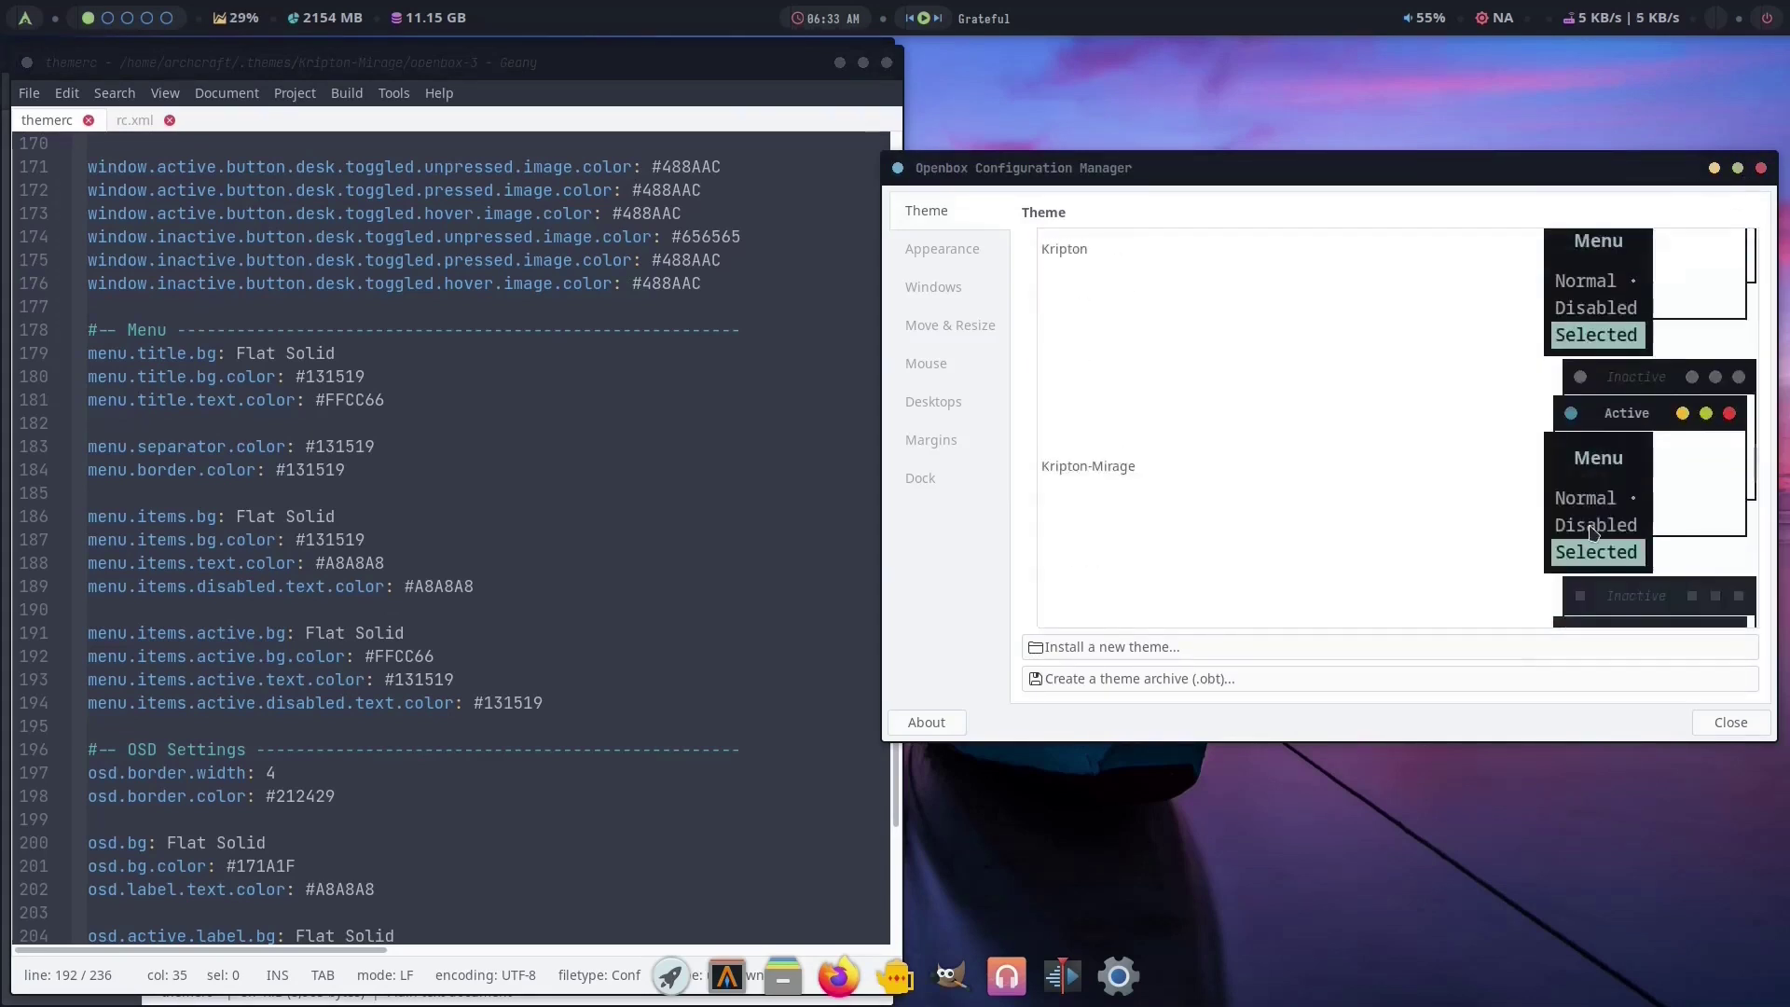
{"action": "scroll", "coordinate": [1592, 530], "scroll_direction": "down", "scroll_amount": 4}
{"action": "scroll", "coordinate": [1529, 363], "scroll_direction": "up", "scroll_amount": 2}
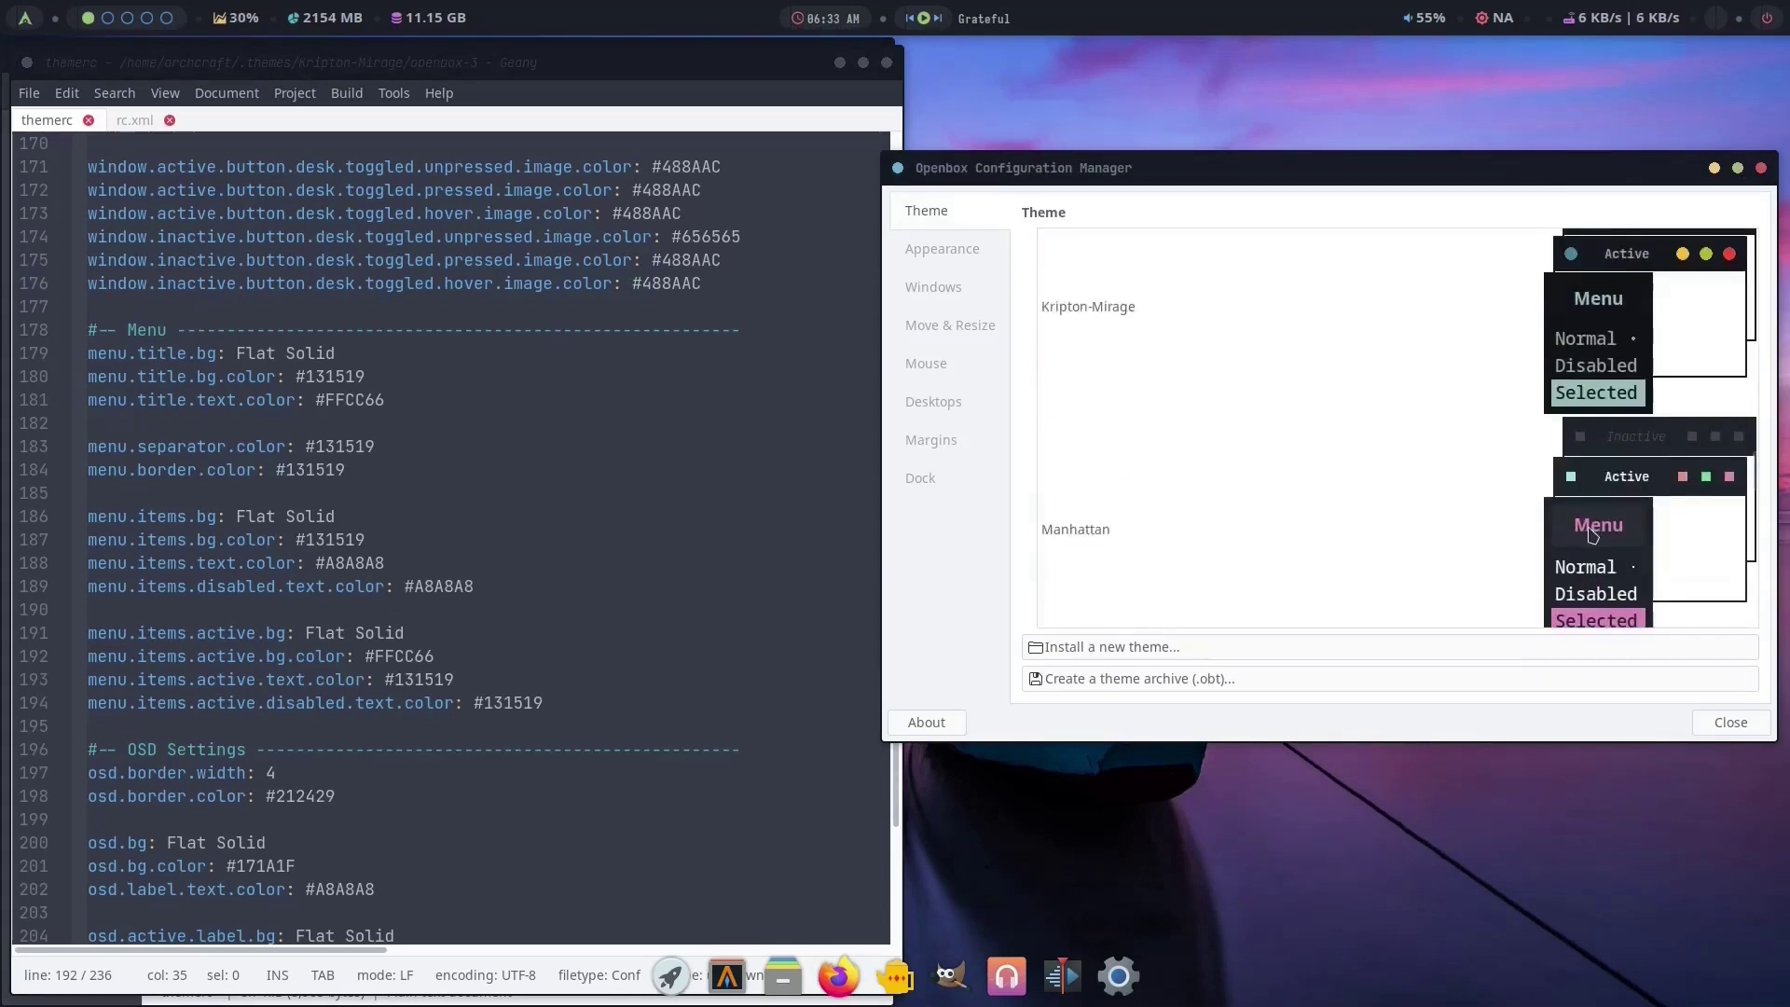
{"action": "left_click", "coordinate": [1526, 357]}
Close the configuration manager and reopen it via the desktop menu's Preferences > Openbox > Settings.
{"action": "left_click", "coordinate": [1762, 168]}
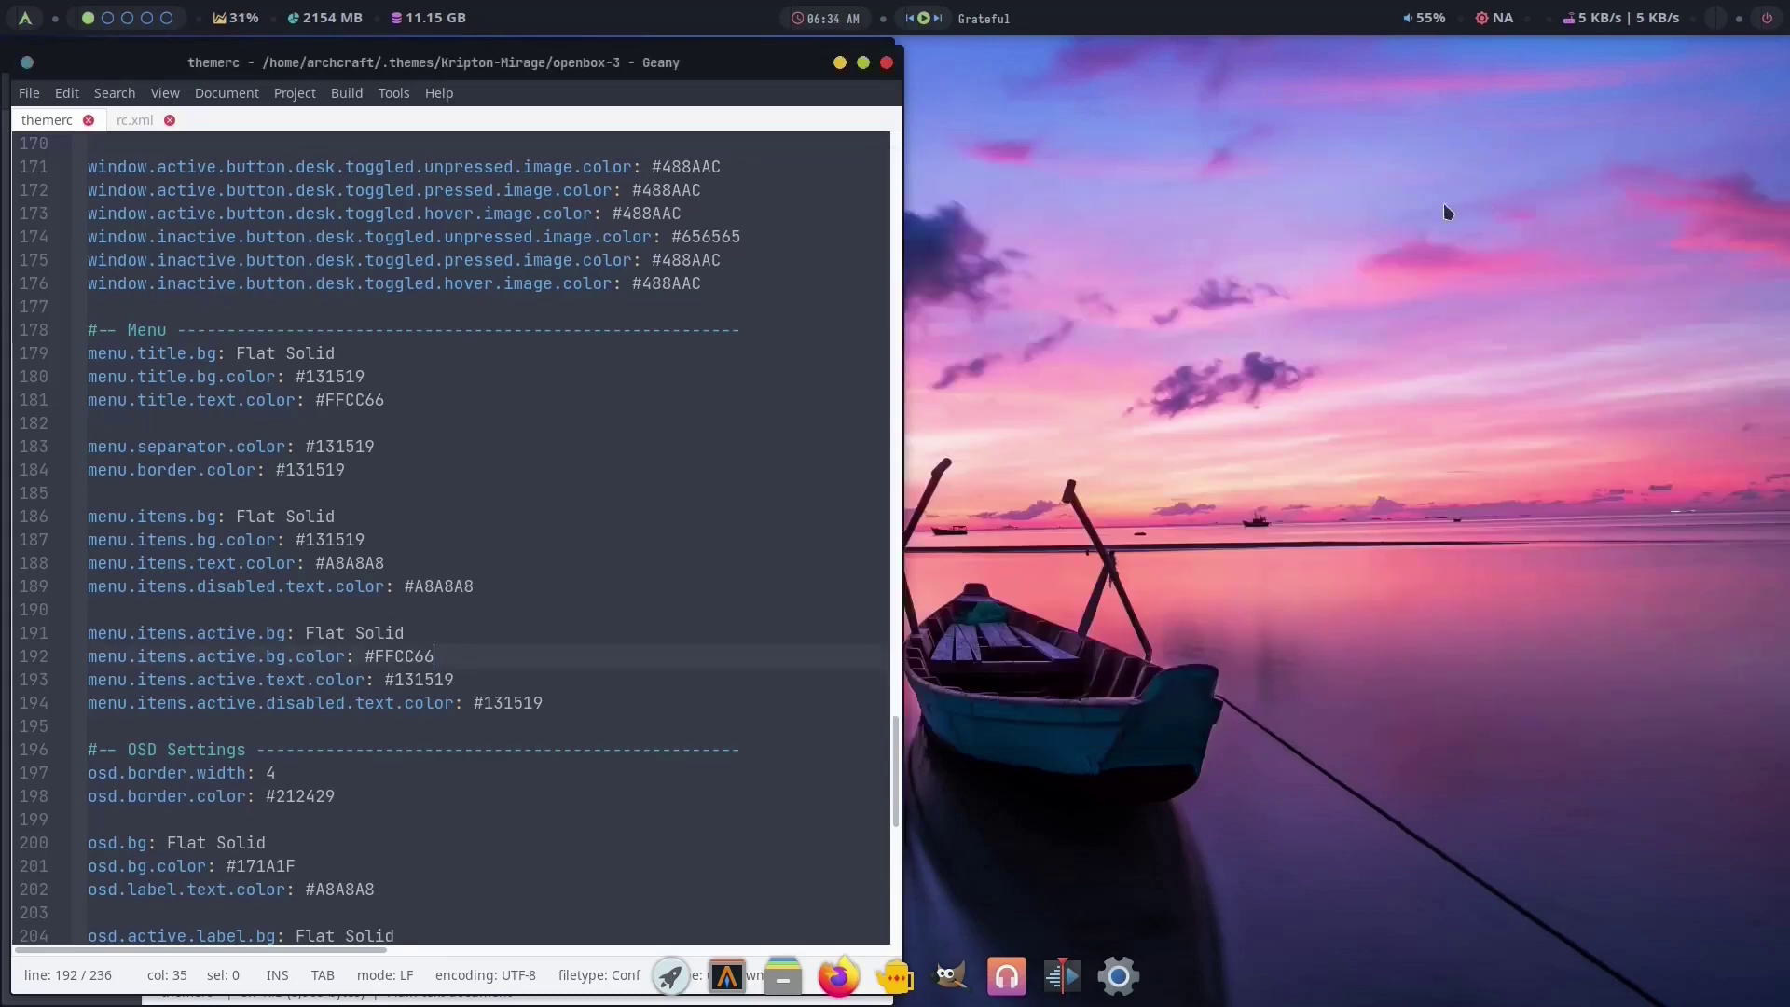
{"action": "right_click", "coordinate": [1410, 207]}
{"action": "mouse_move", "coordinate": [1464, 566]}
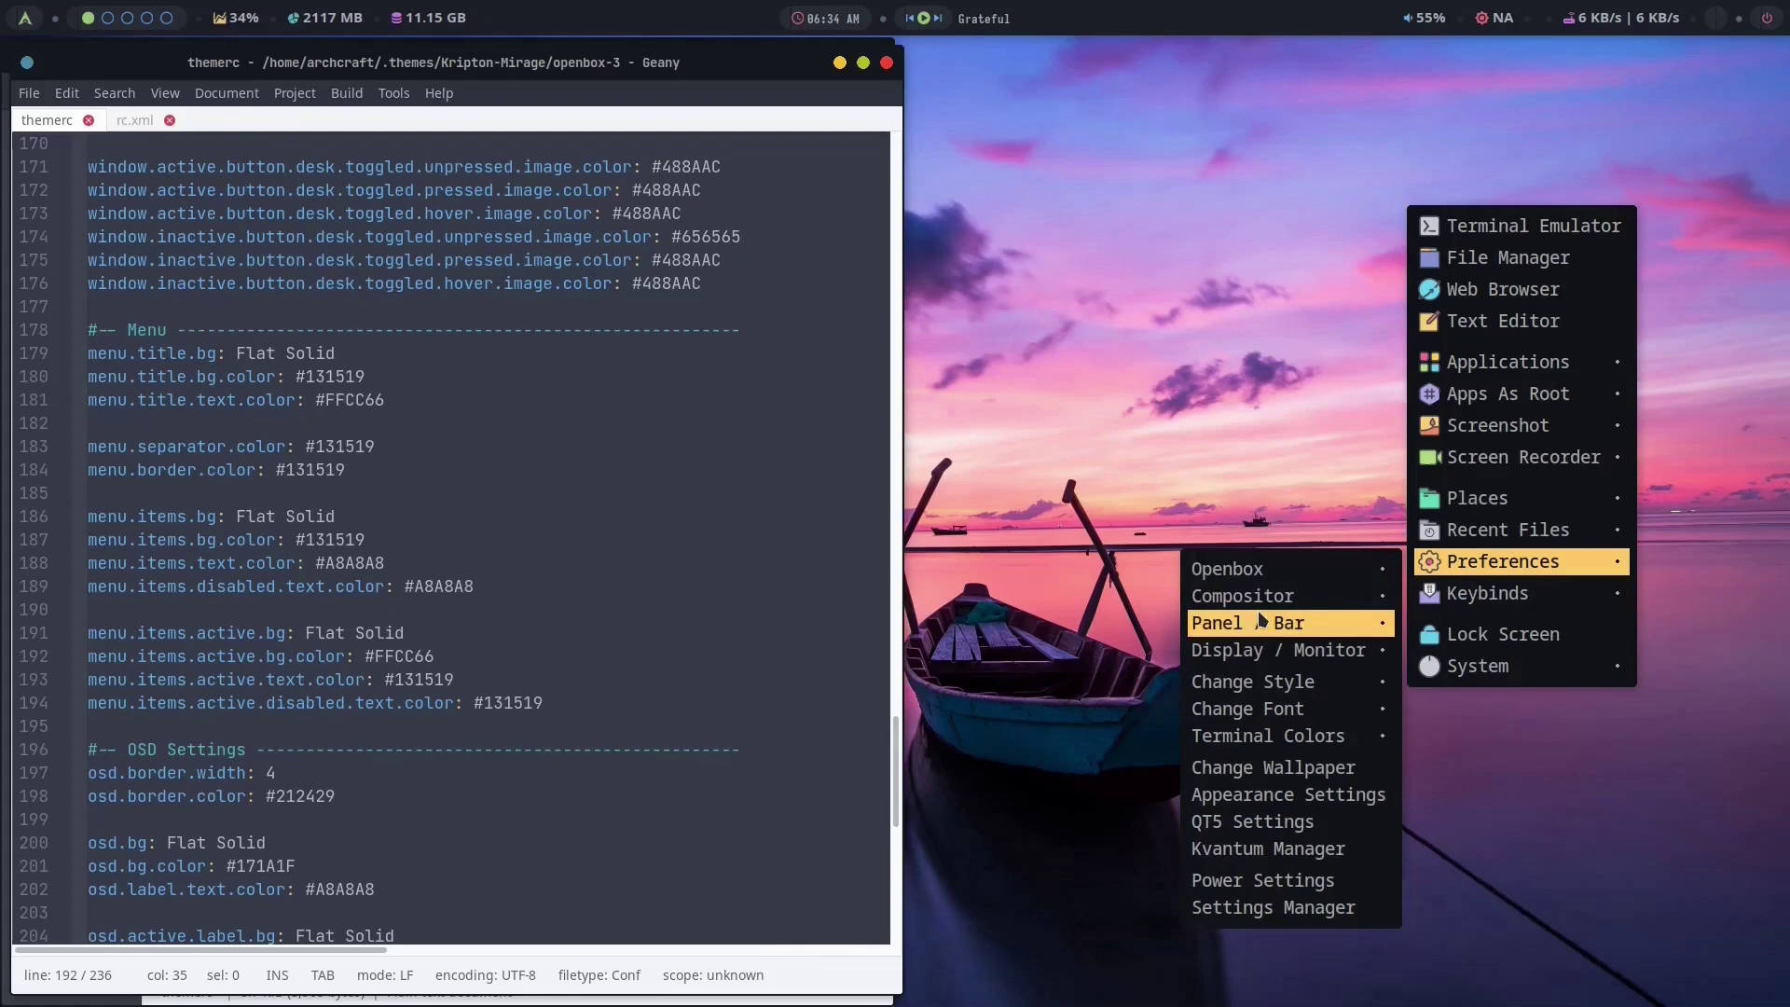
{"action": "mouse_move", "coordinate": [1240, 569]}
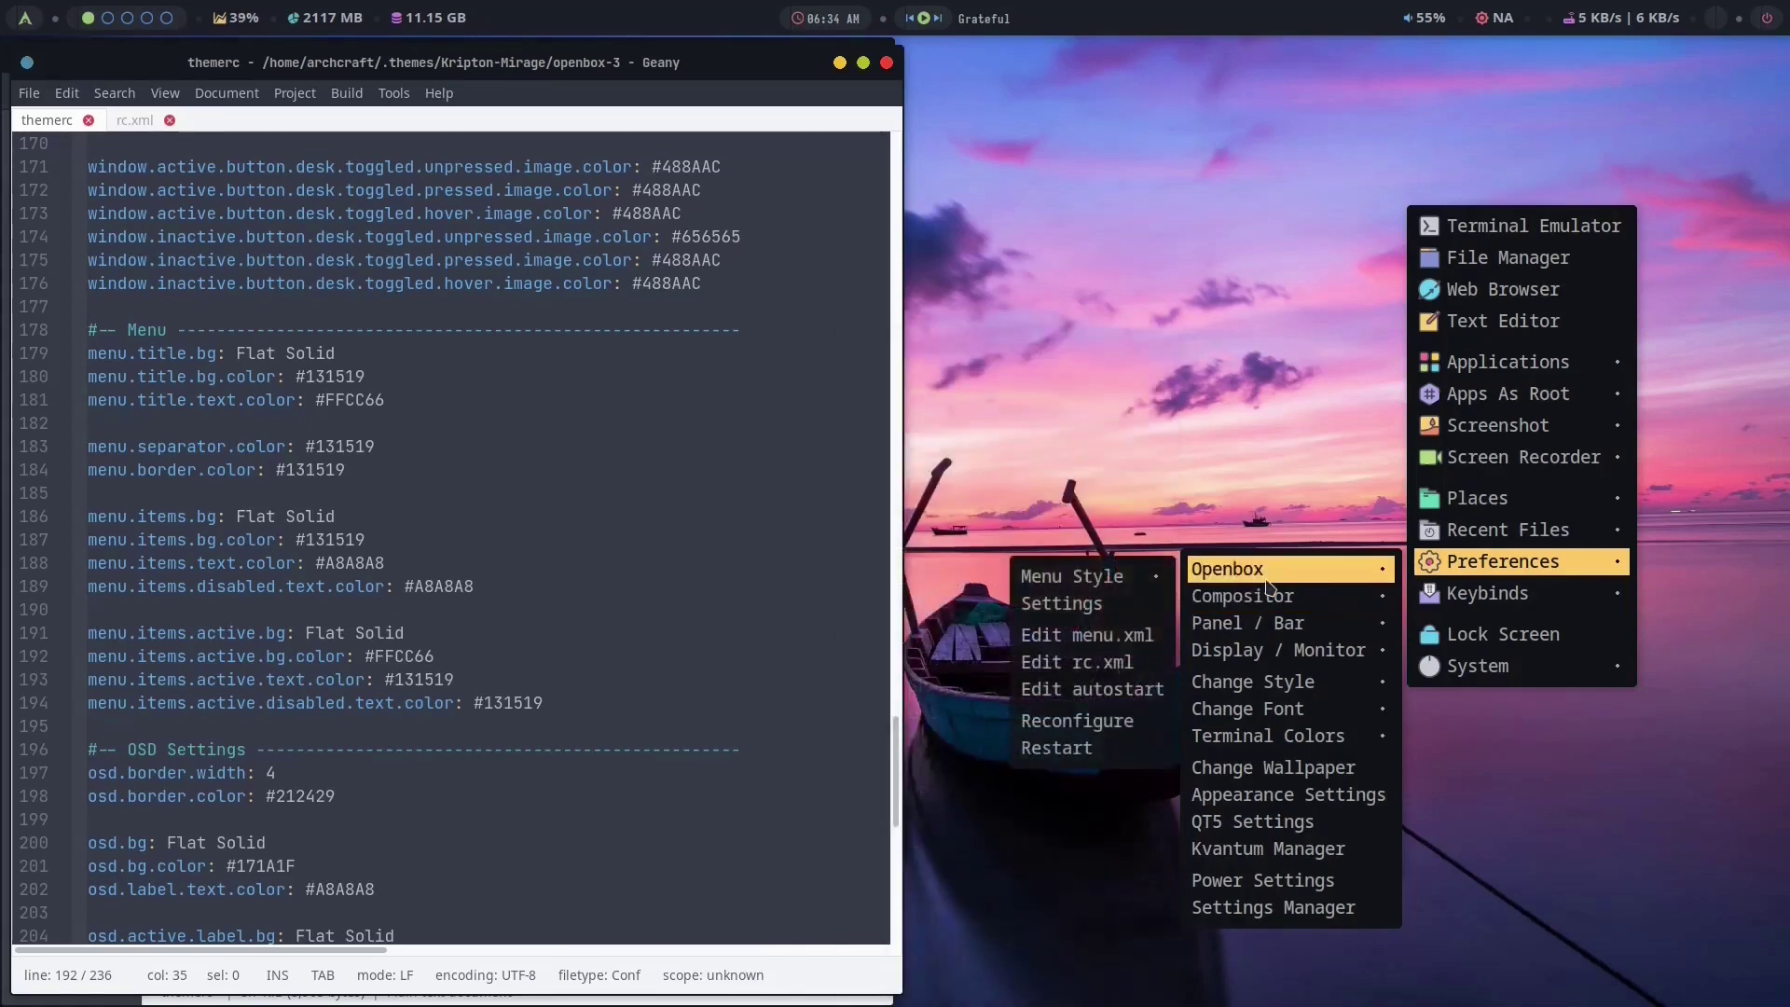
{"action": "left_click", "coordinate": [1112, 613]}
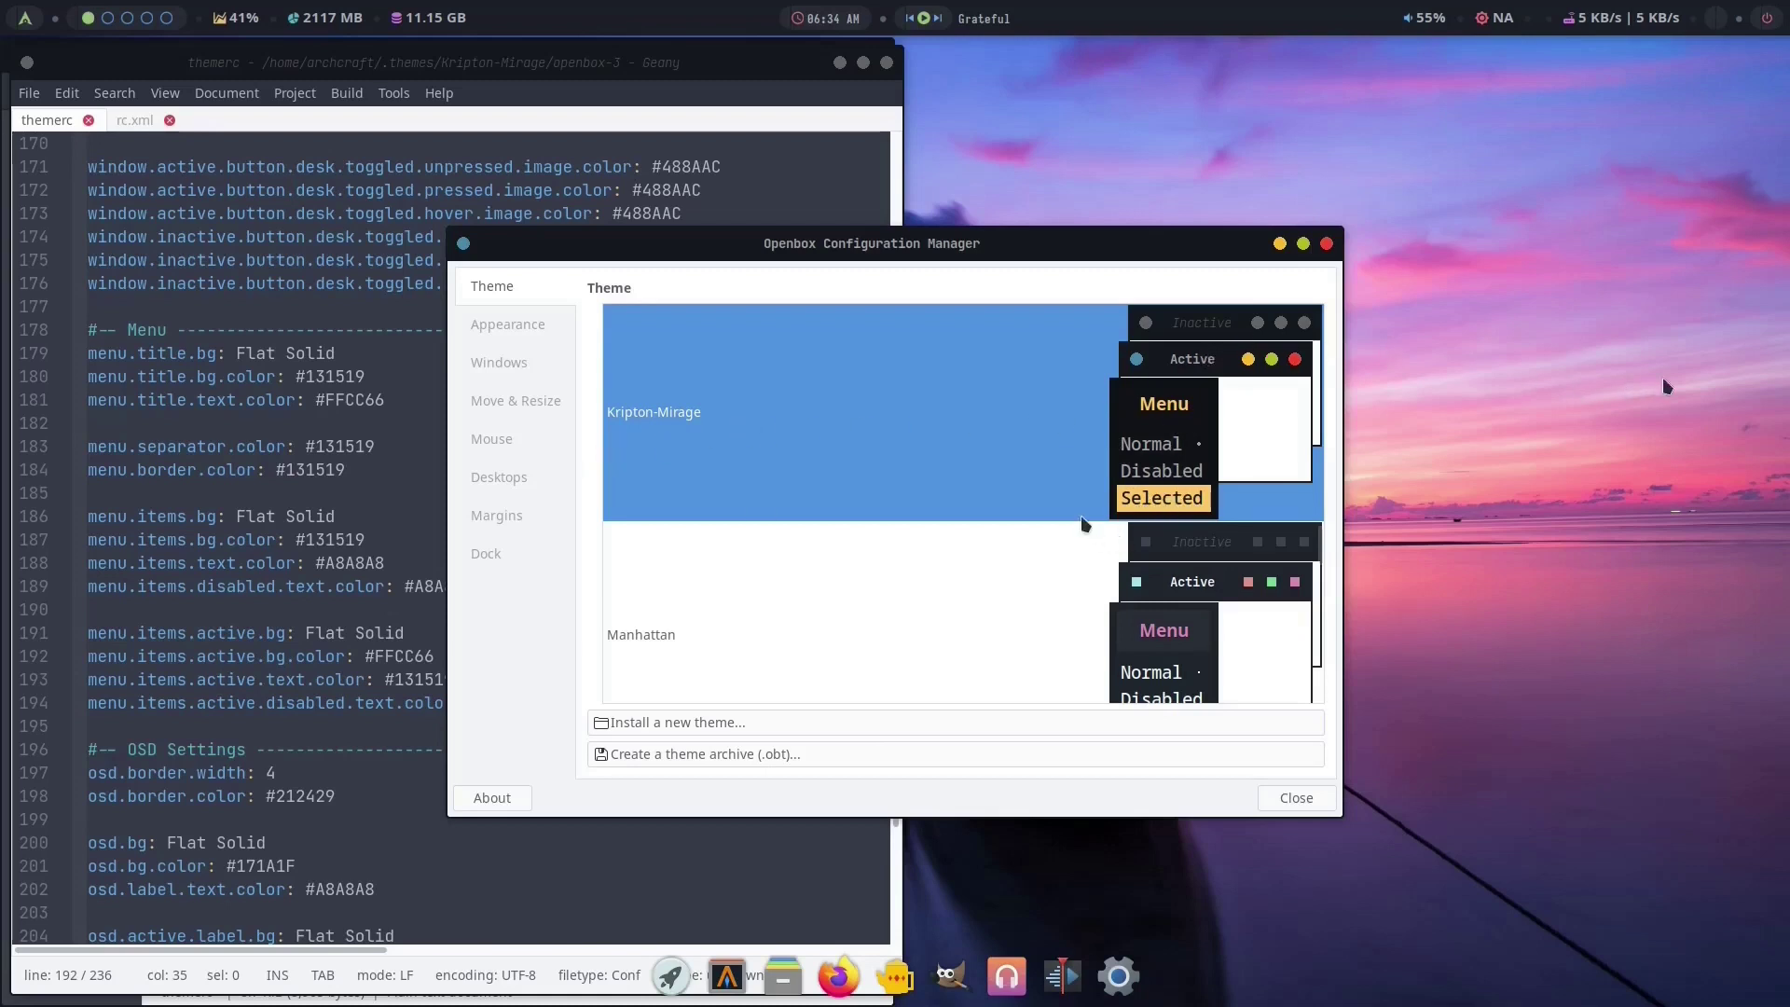
Move the settings window to the right and stretch it to full screen height.
{"action": "left_click_drag", "start_coordinate": [1143, 234], "coordinate": [1589, 187]}
{"action": "scroll", "coordinate": [1534, 436], "scroll_direction": "up", "scroll_amount": 2}
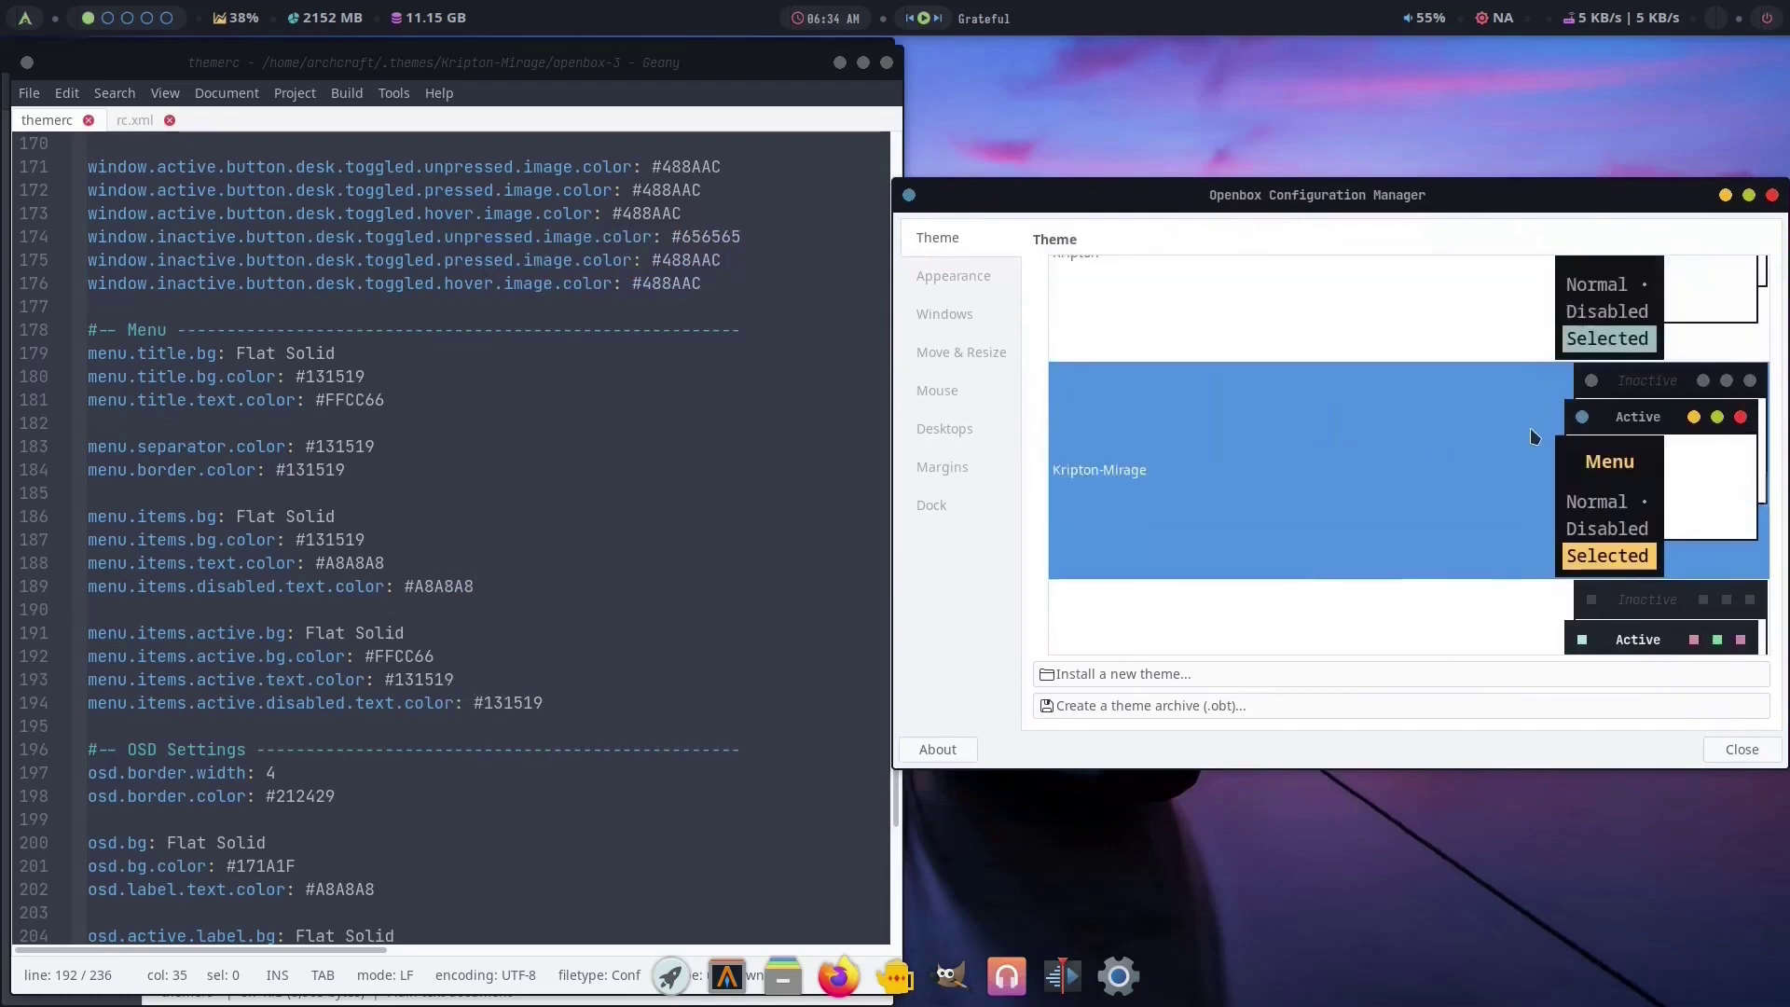
{"action": "key", "text": "super+Up"}
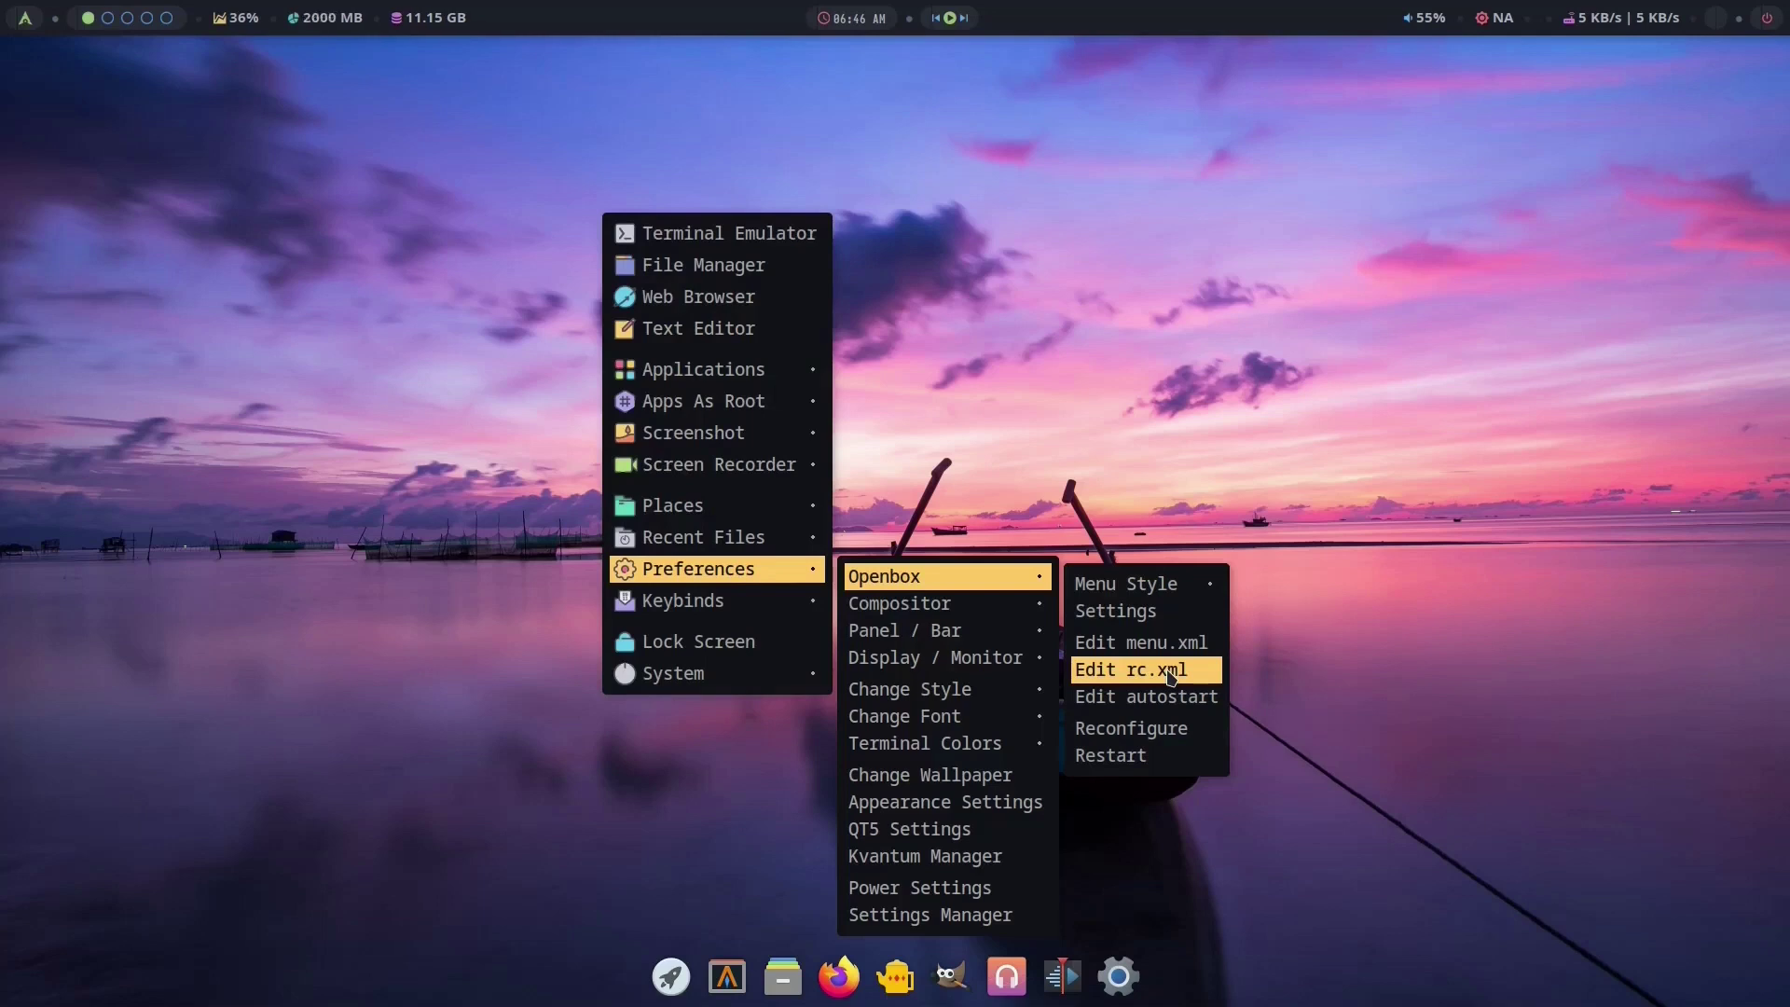
Open rc.xml and save a copy of it as rc-original.xml in ~/.config/openbox.
{"action": "left_click", "coordinate": [1165, 671]}
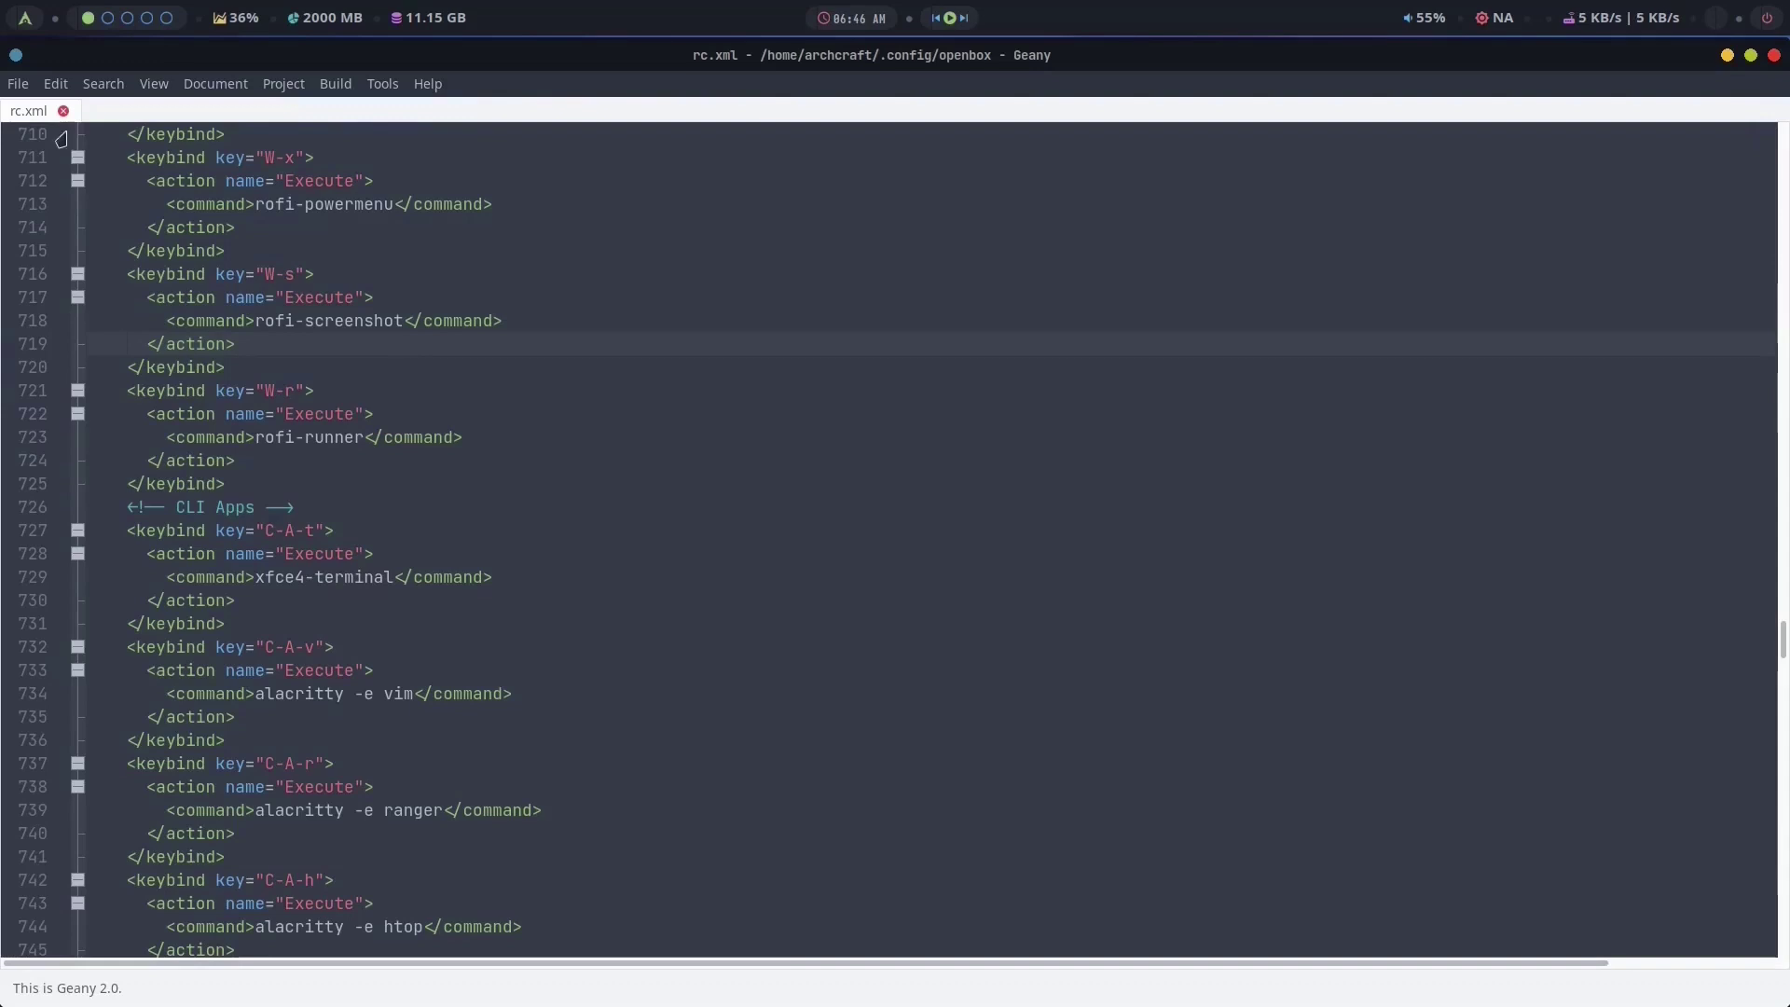
{"action": "left_click", "coordinate": [21, 89]}
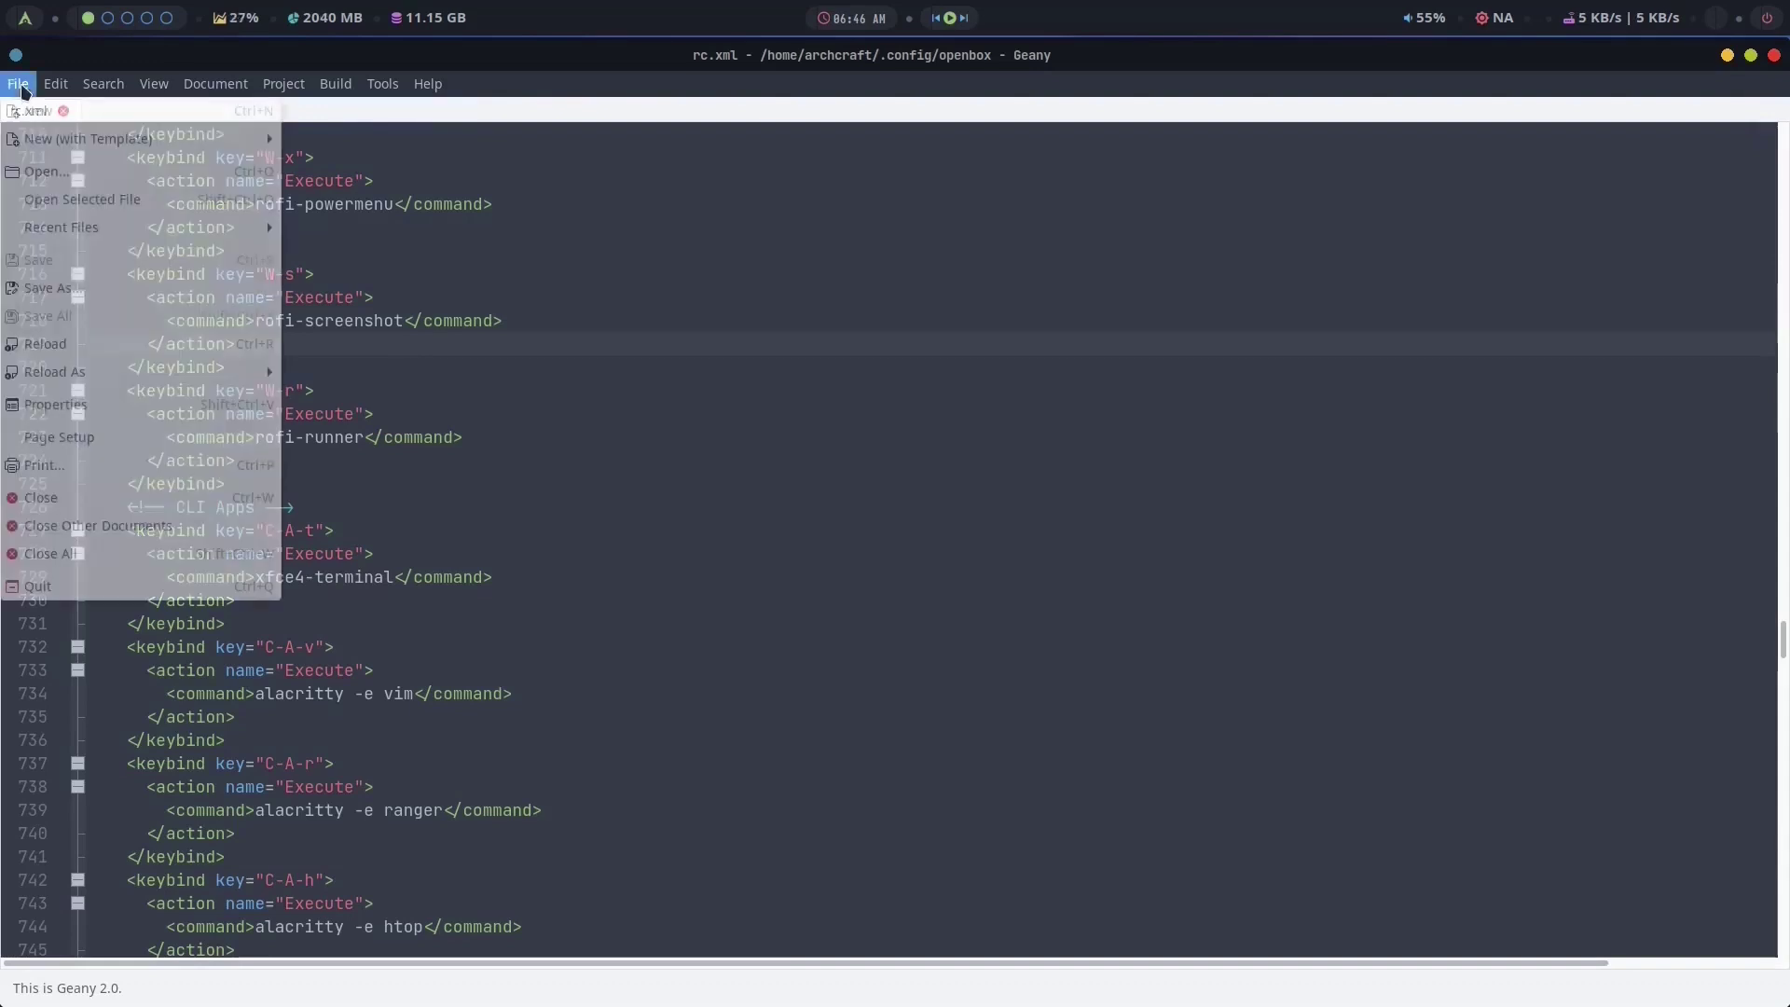
{"action": "left_click", "coordinate": [72, 287]}
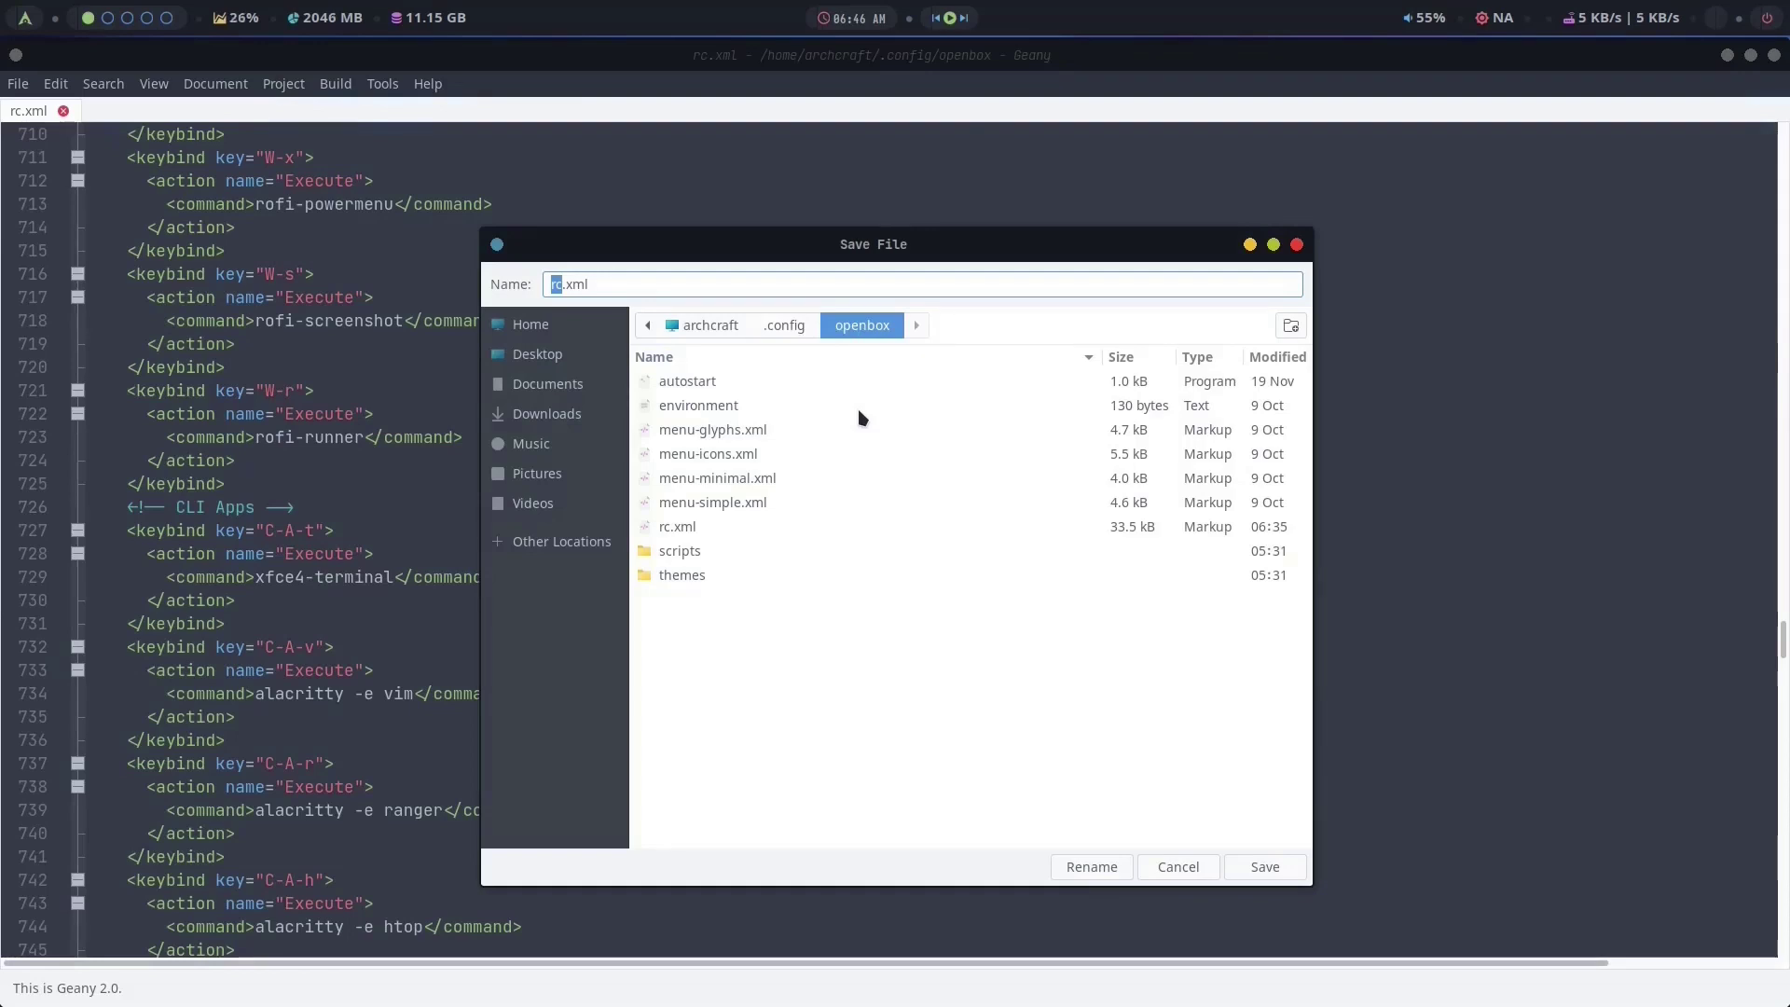
{"action": "type", "text": "-o"}
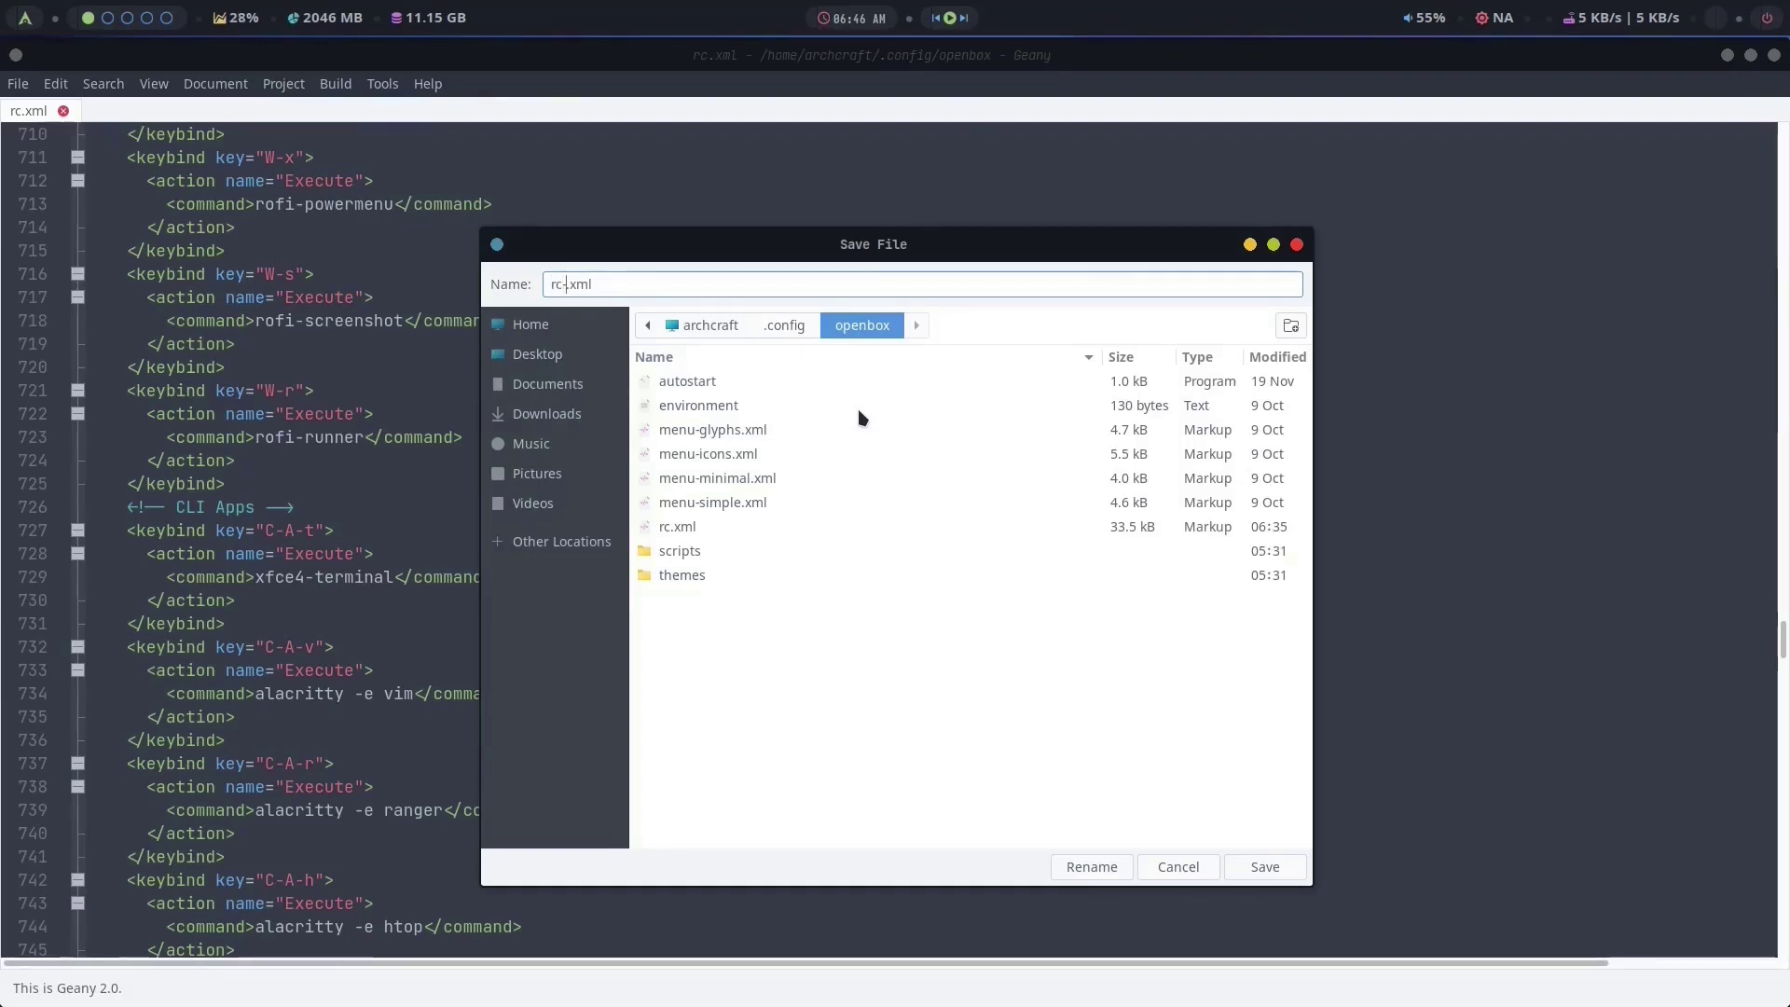
{"action": "type", "text": "rig"}
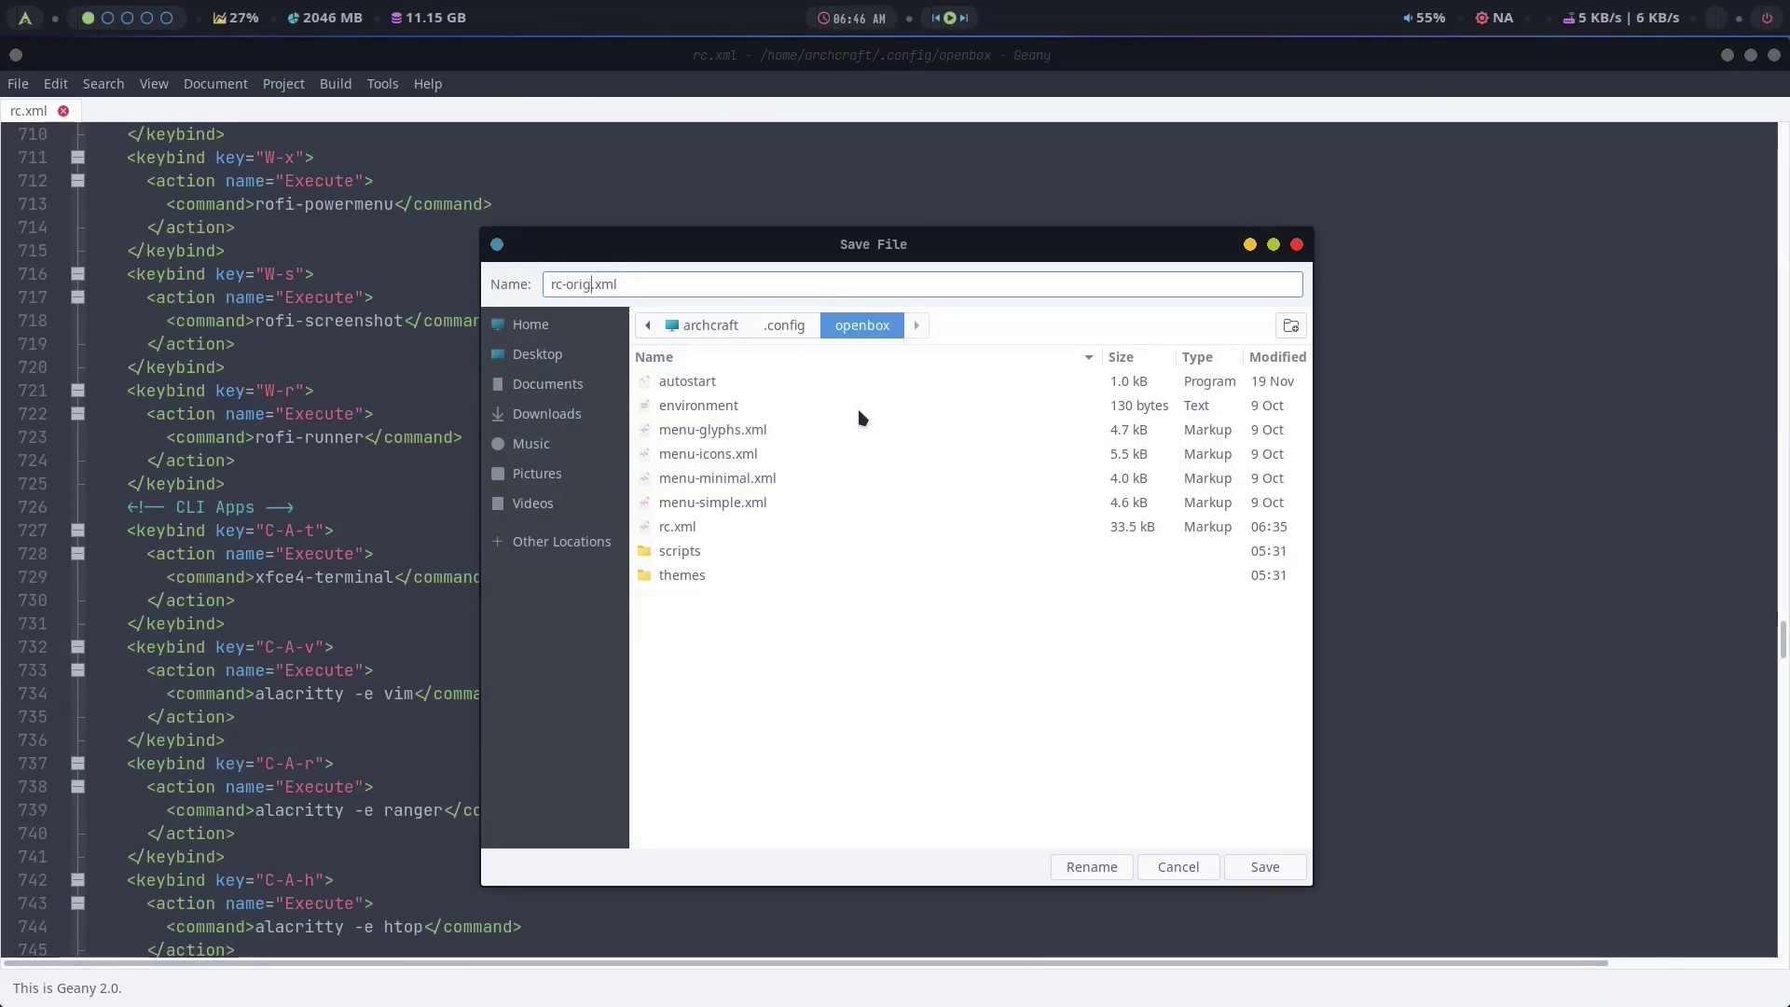
{"action": "type", "text": "inal"}
{"action": "left_click", "coordinate": [1251, 860]}
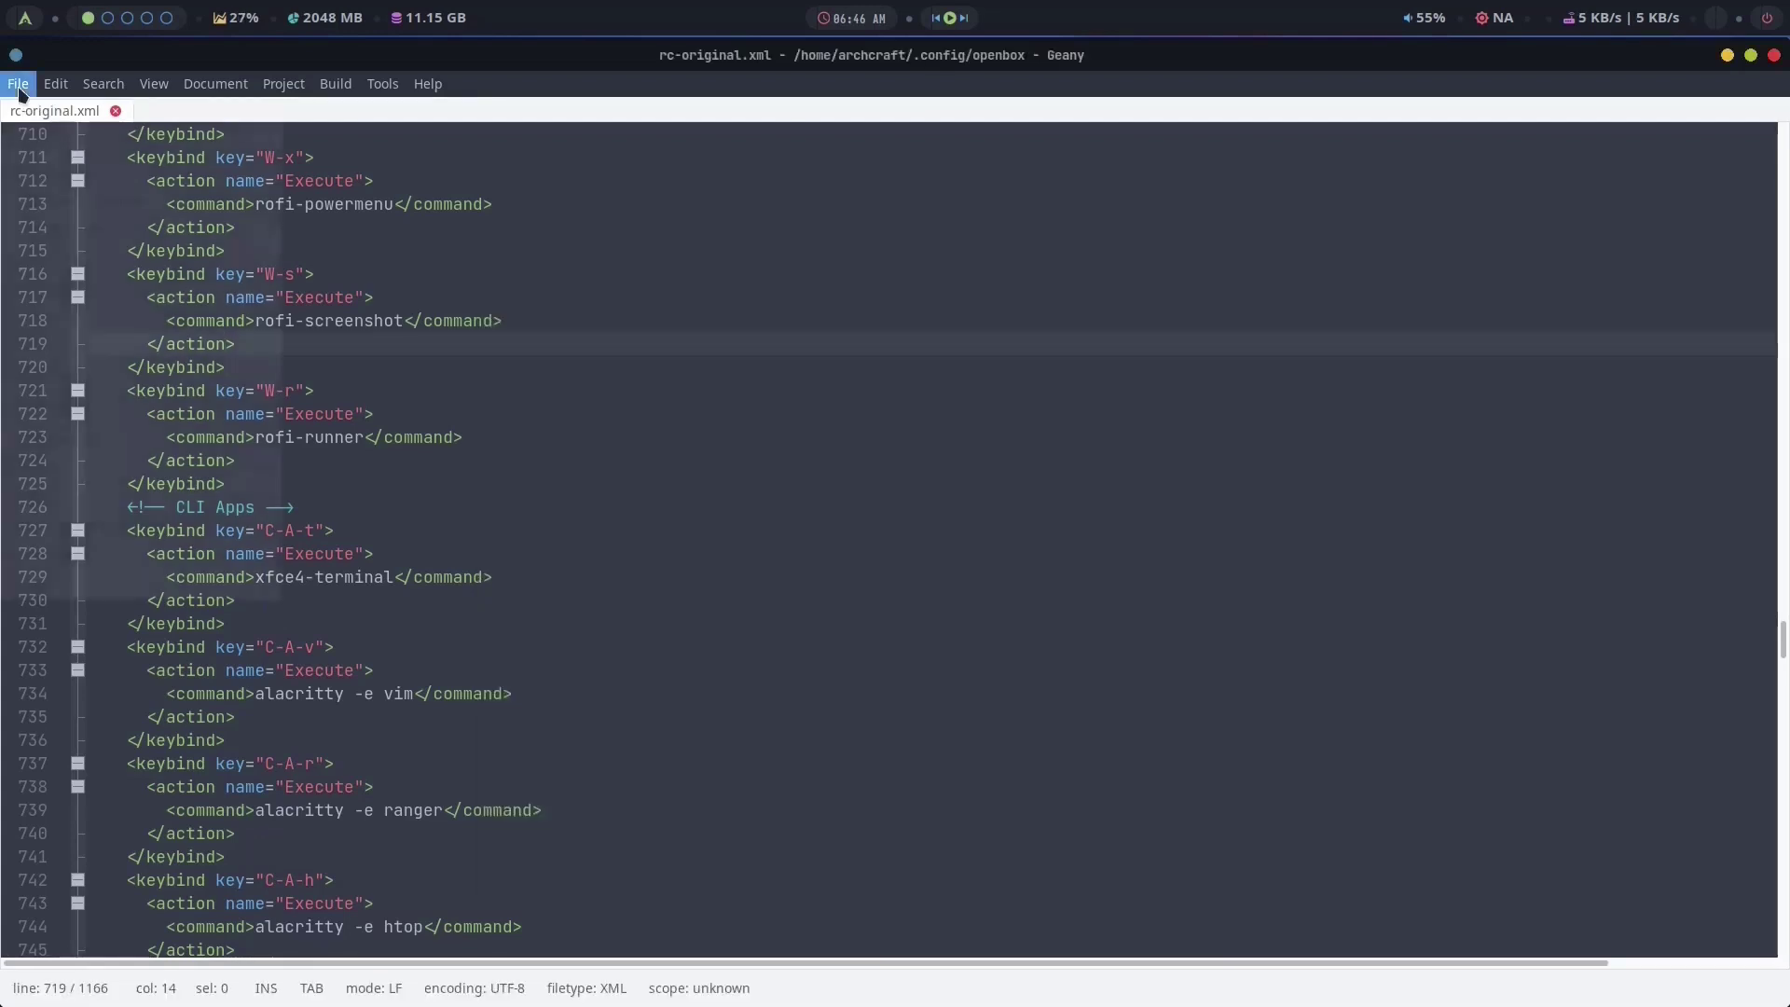
Reopen rc.xml from Recent Files, close the rc-original.xml tab, enlarge the text and tile the window.
{"action": "left_click", "coordinate": [19, 88]}
{"action": "mouse_move", "coordinate": [89, 230]}
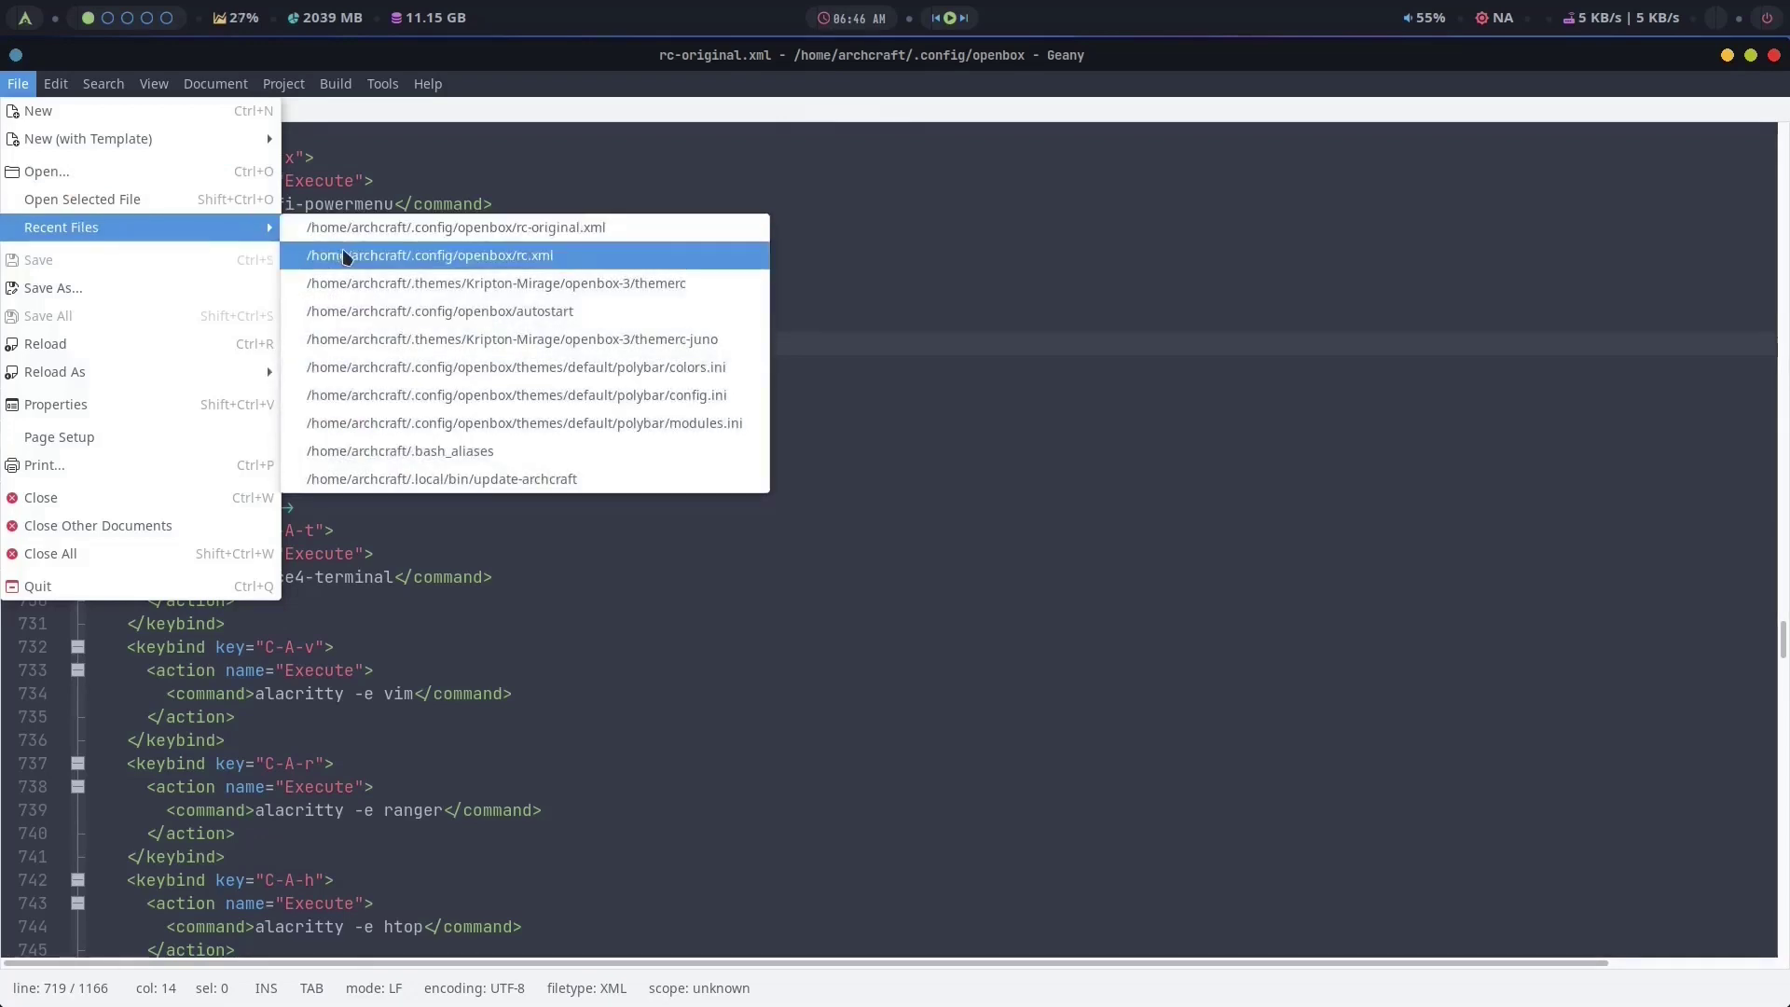
{"action": "left_click", "coordinate": [317, 255]}
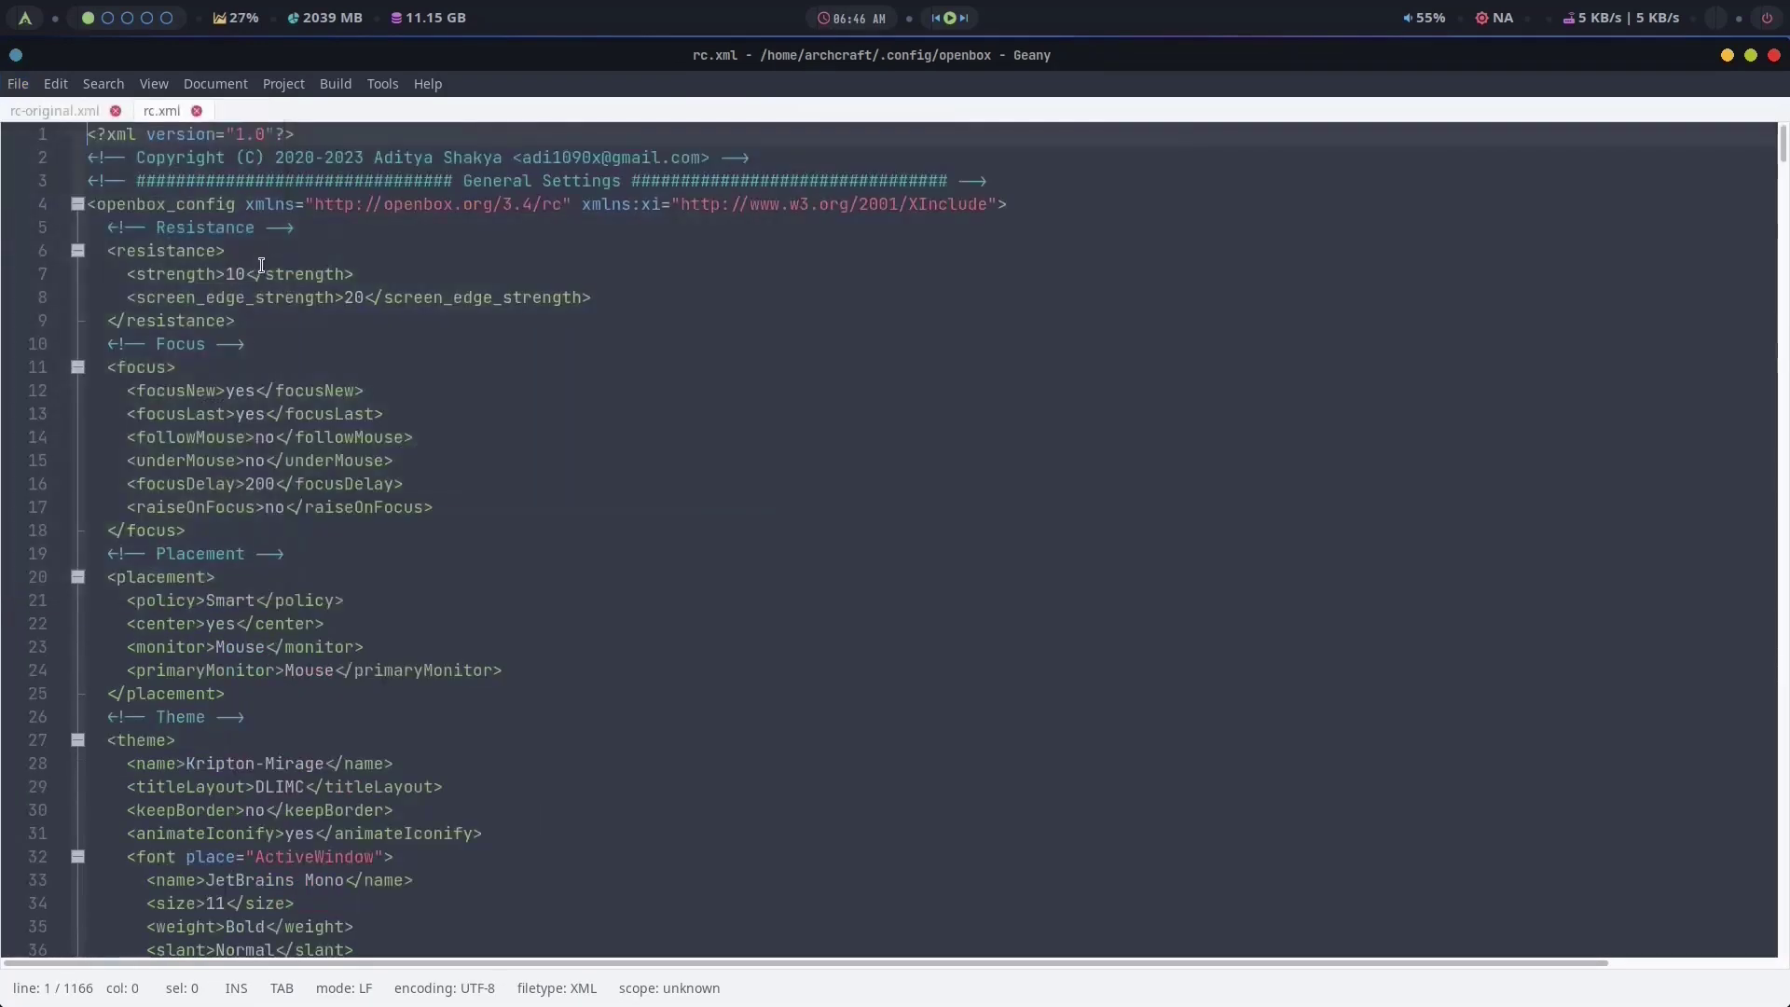
{"action": "left_click", "coordinate": [115, 111]}
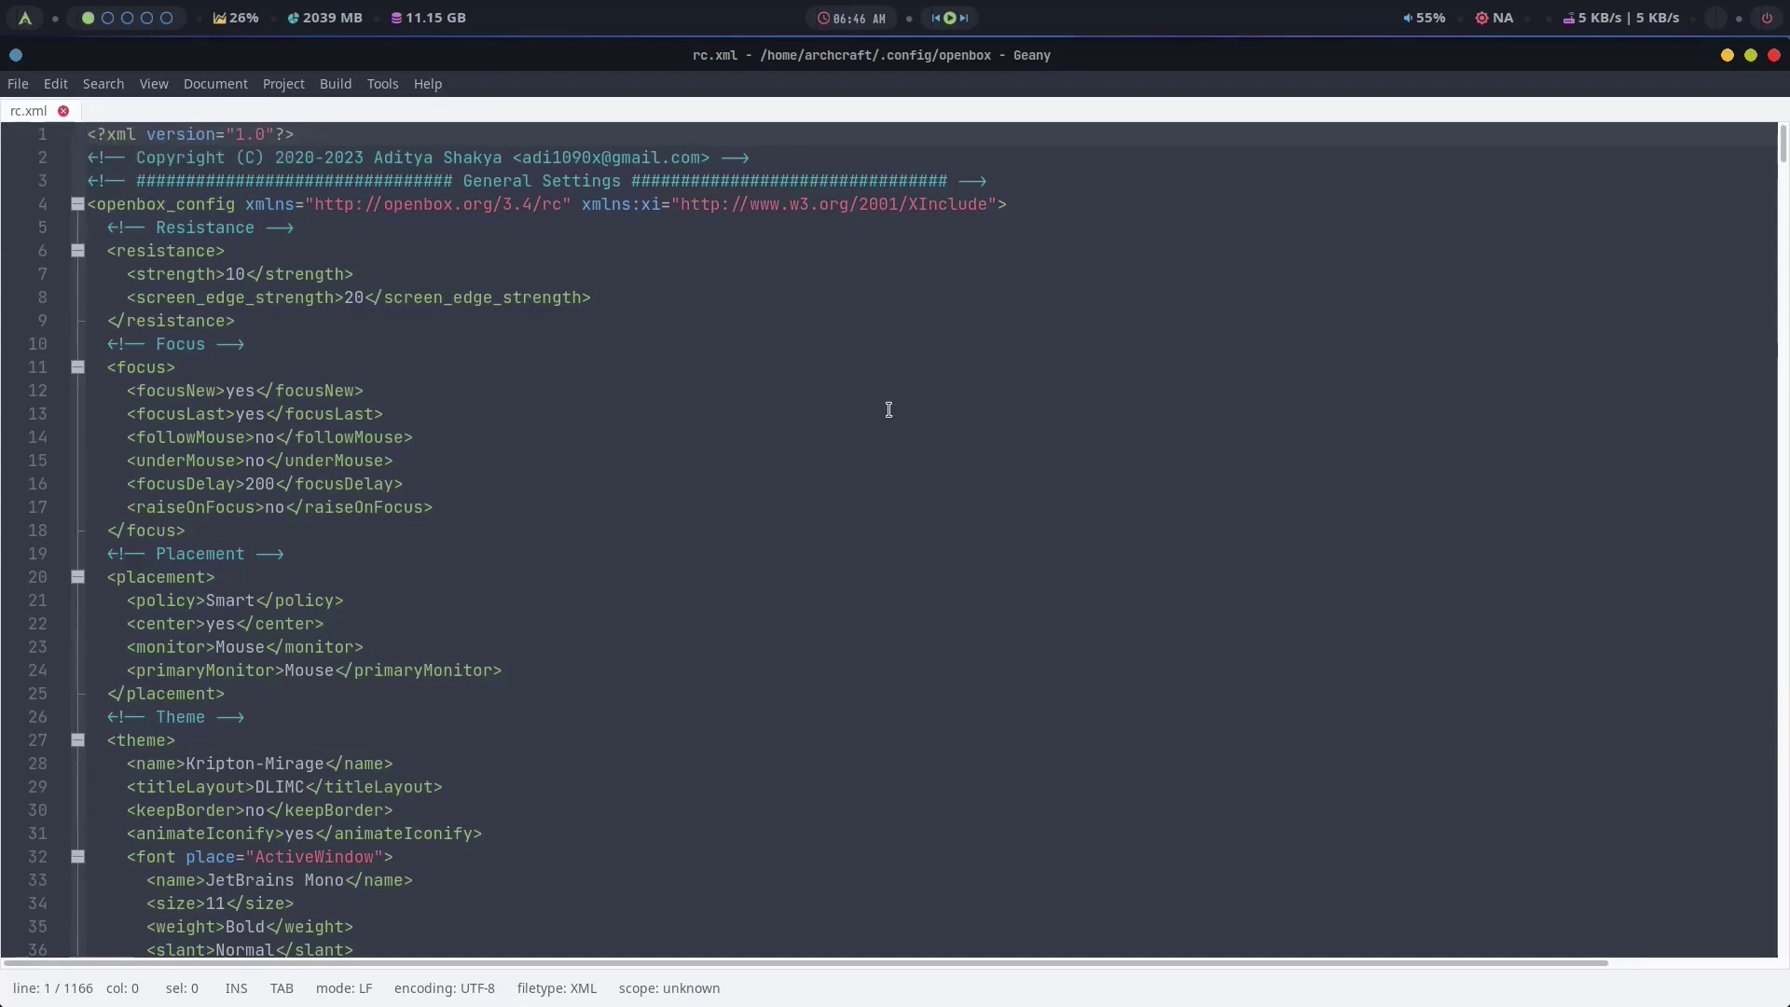
{"action": "key", "text": "ctrl+plus"}
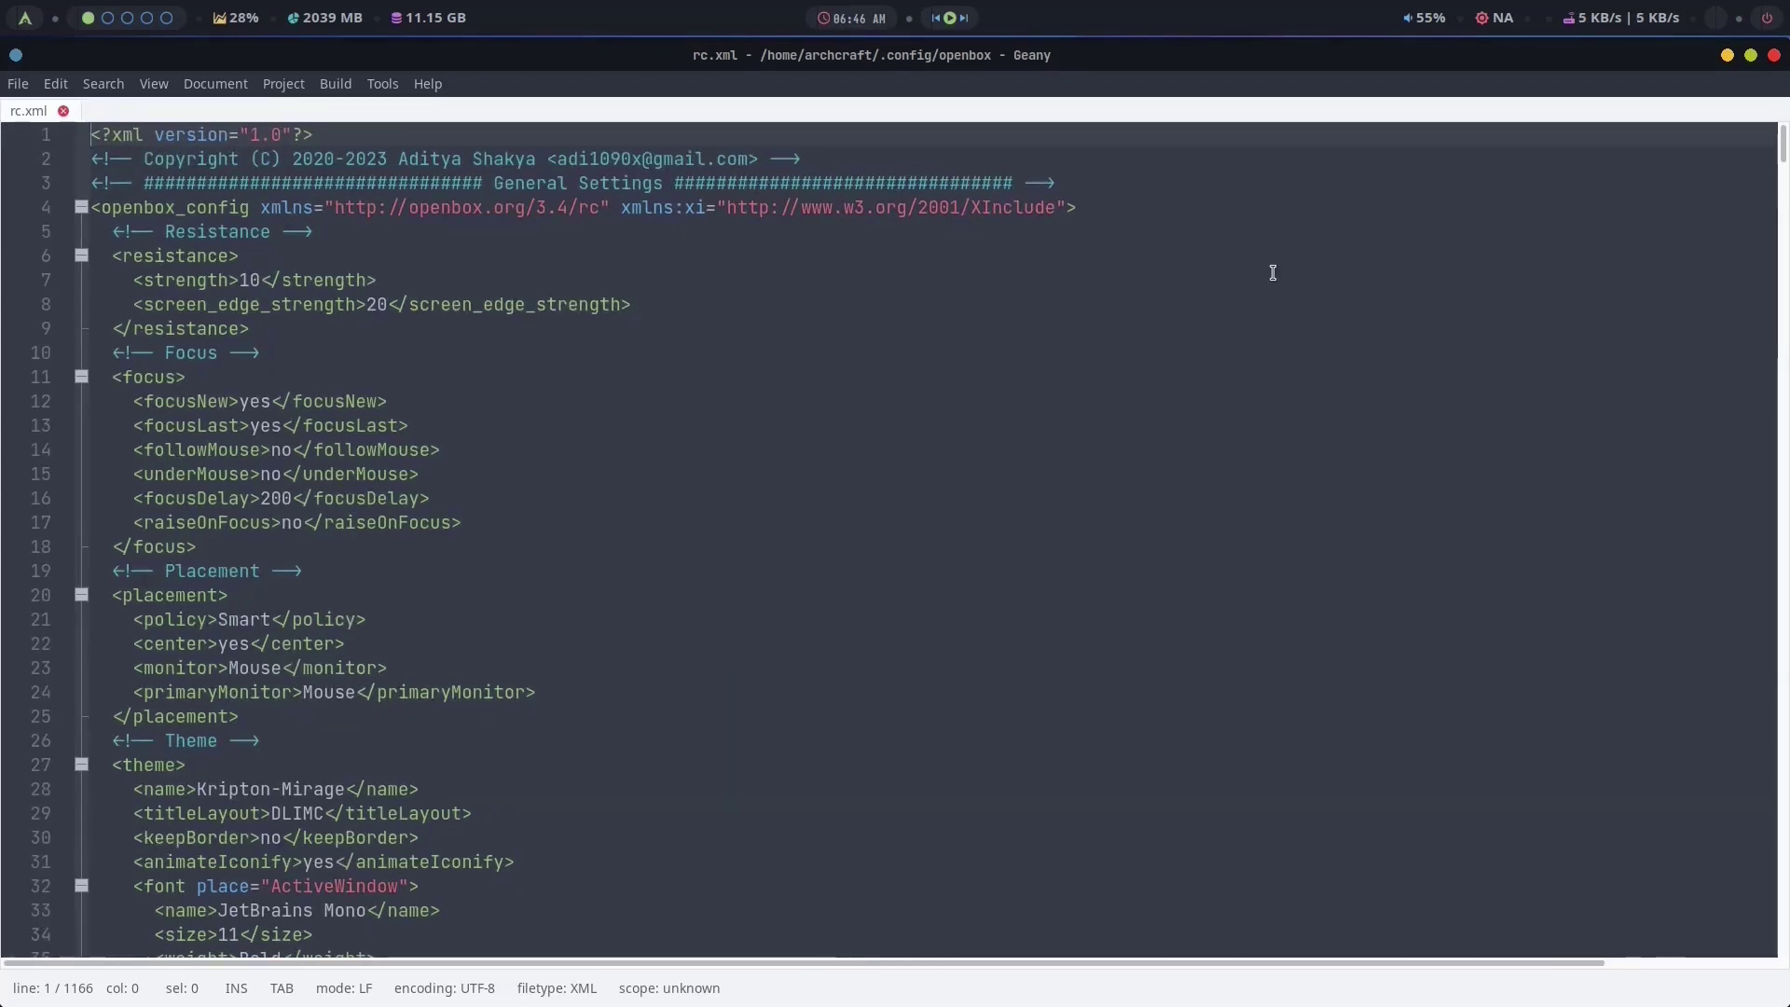
{"action": "key", "text": "super+Left"}
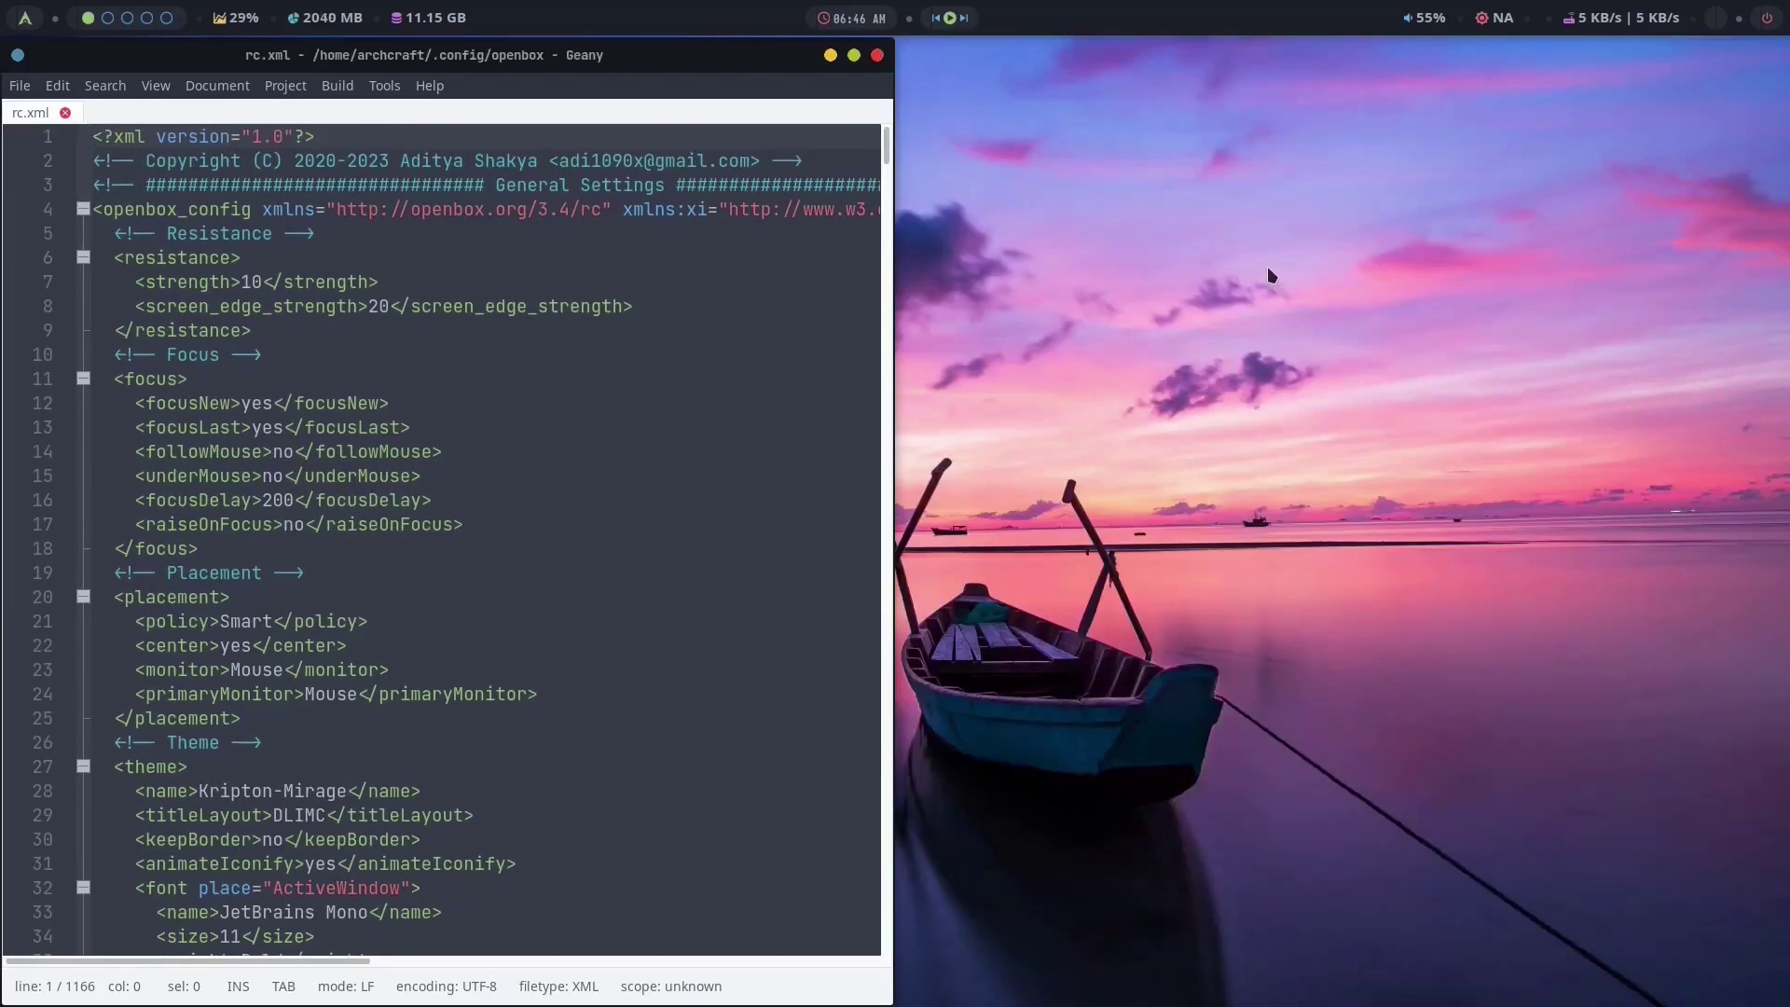
{"action": "mouse_move", "coordinate": [952, 1004]}
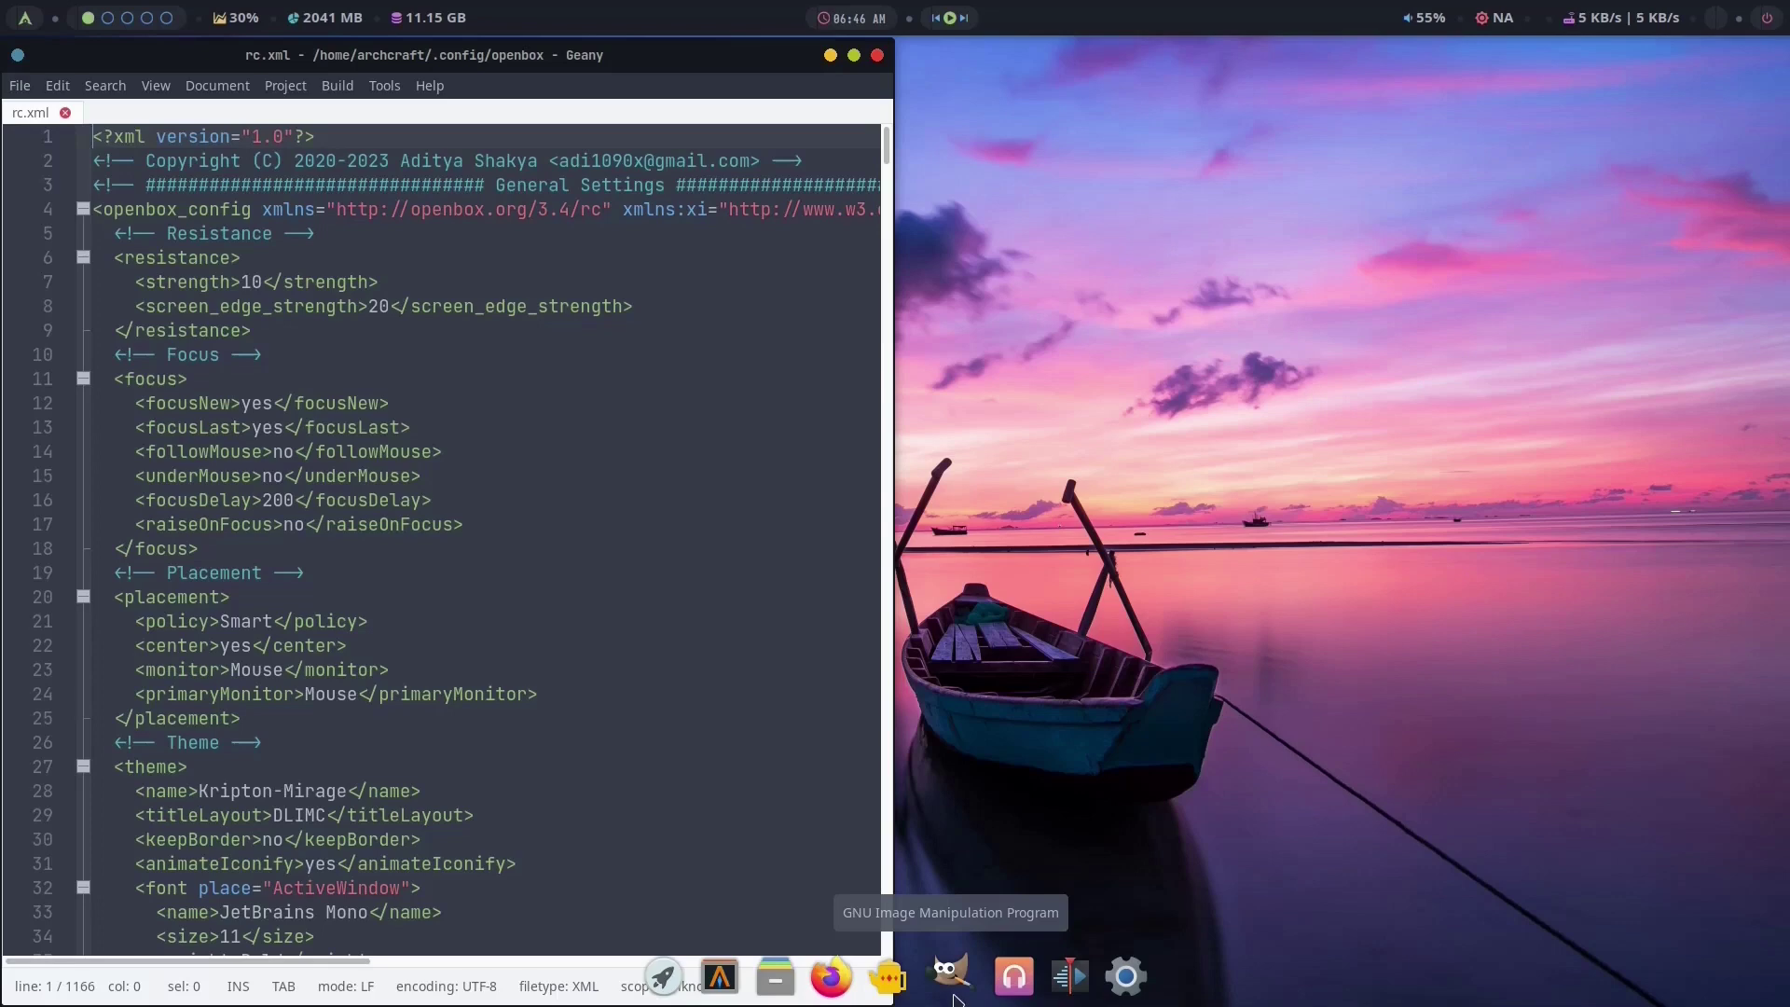
Search rc.xml for 'geany' to bring the W-e geany keybinding on line 687 into view.
{"action": "left_click", "coordinate": [854, 56]}
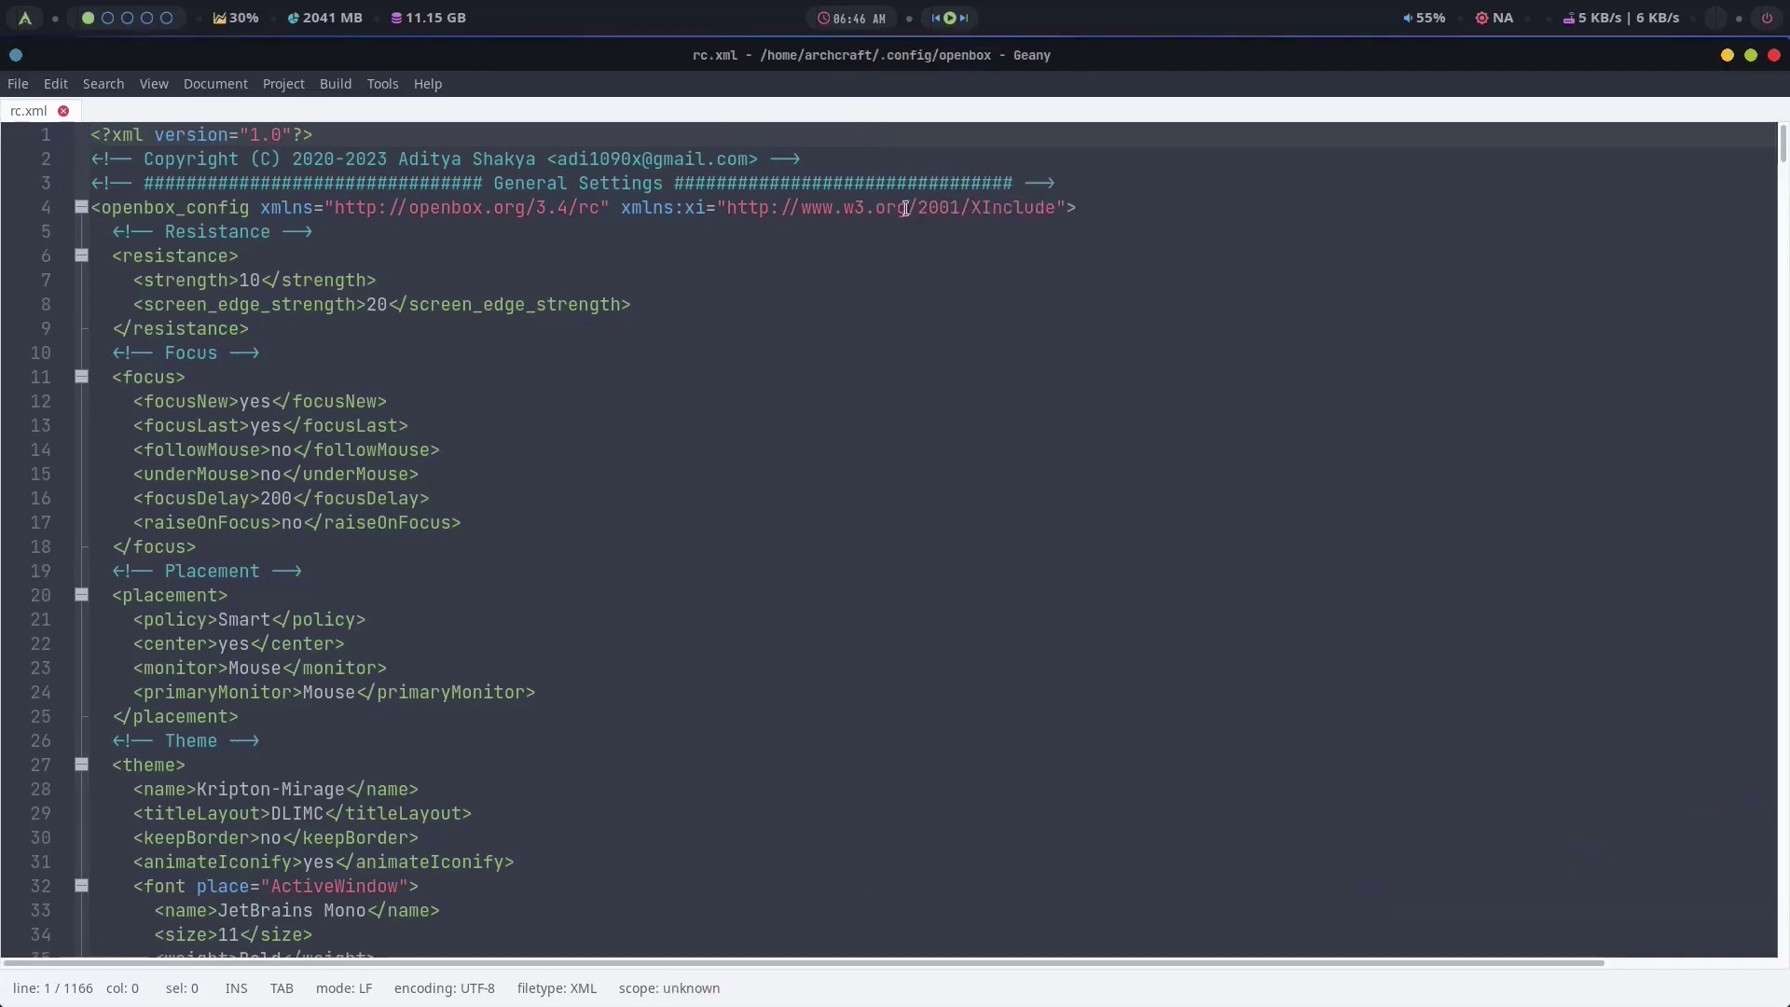
{"action": "left_click", "coordinate": [103, 84]}
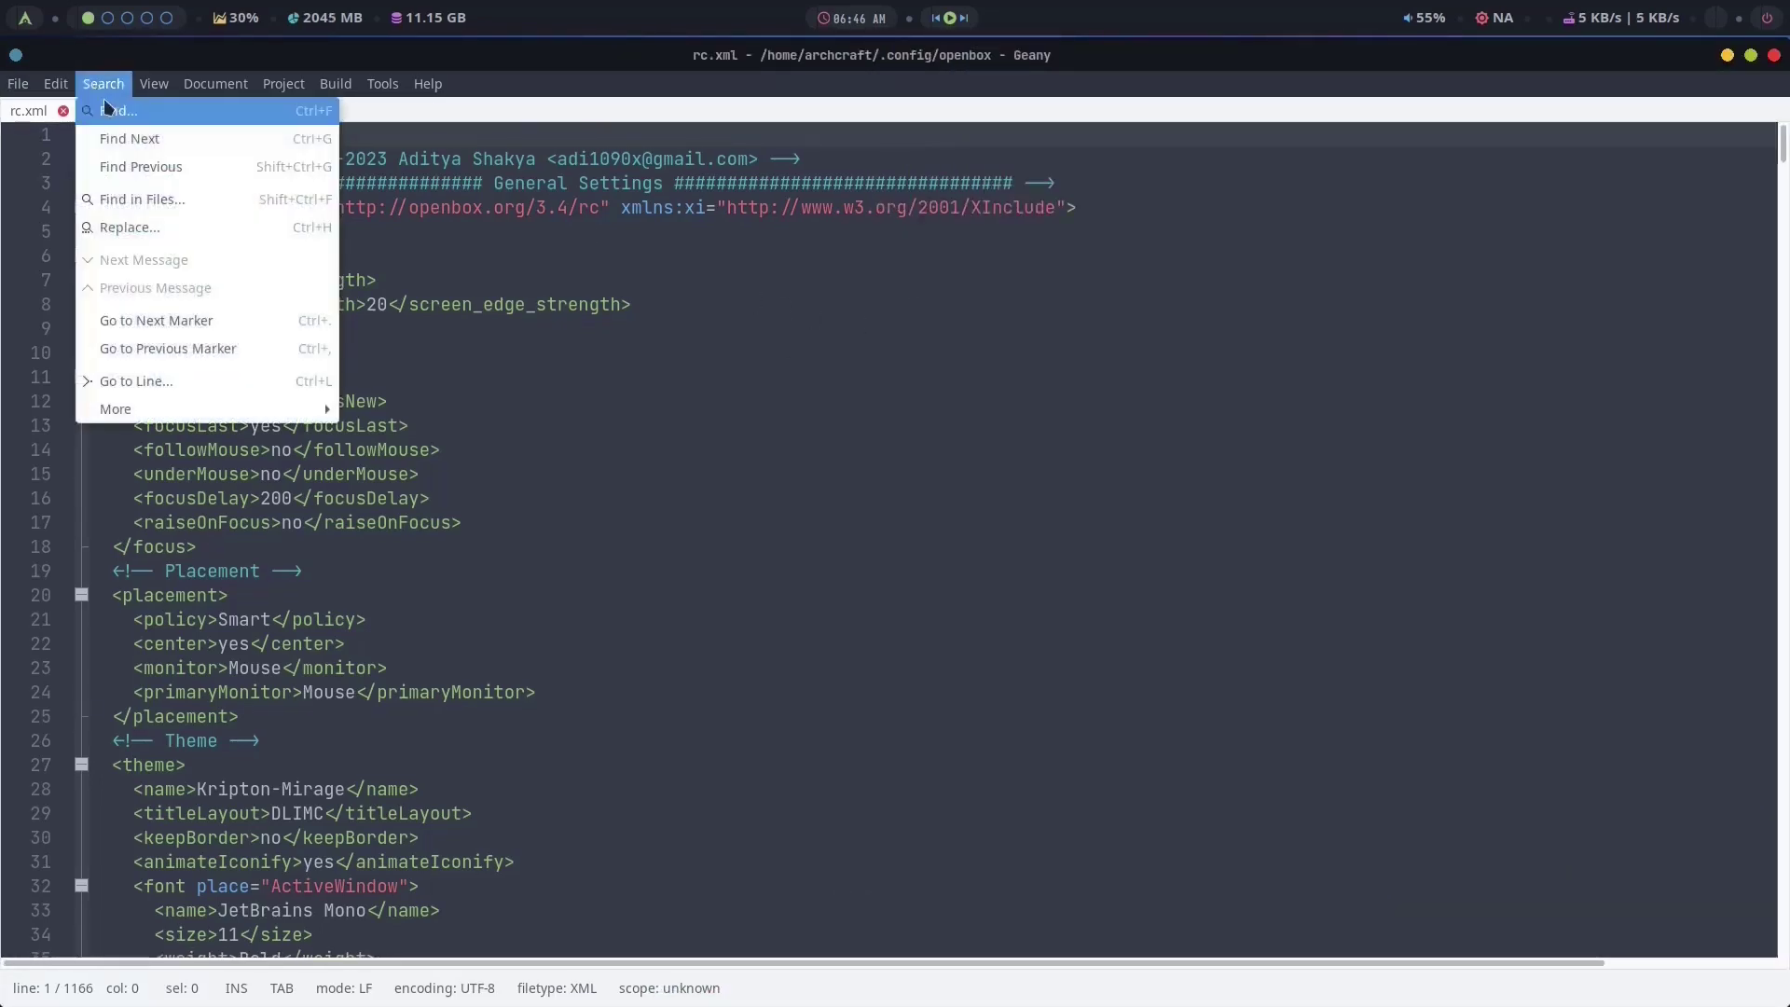
{"action": "left_click", "coordinate": [114, 112]}
{"action": "type", "text": "geany"}
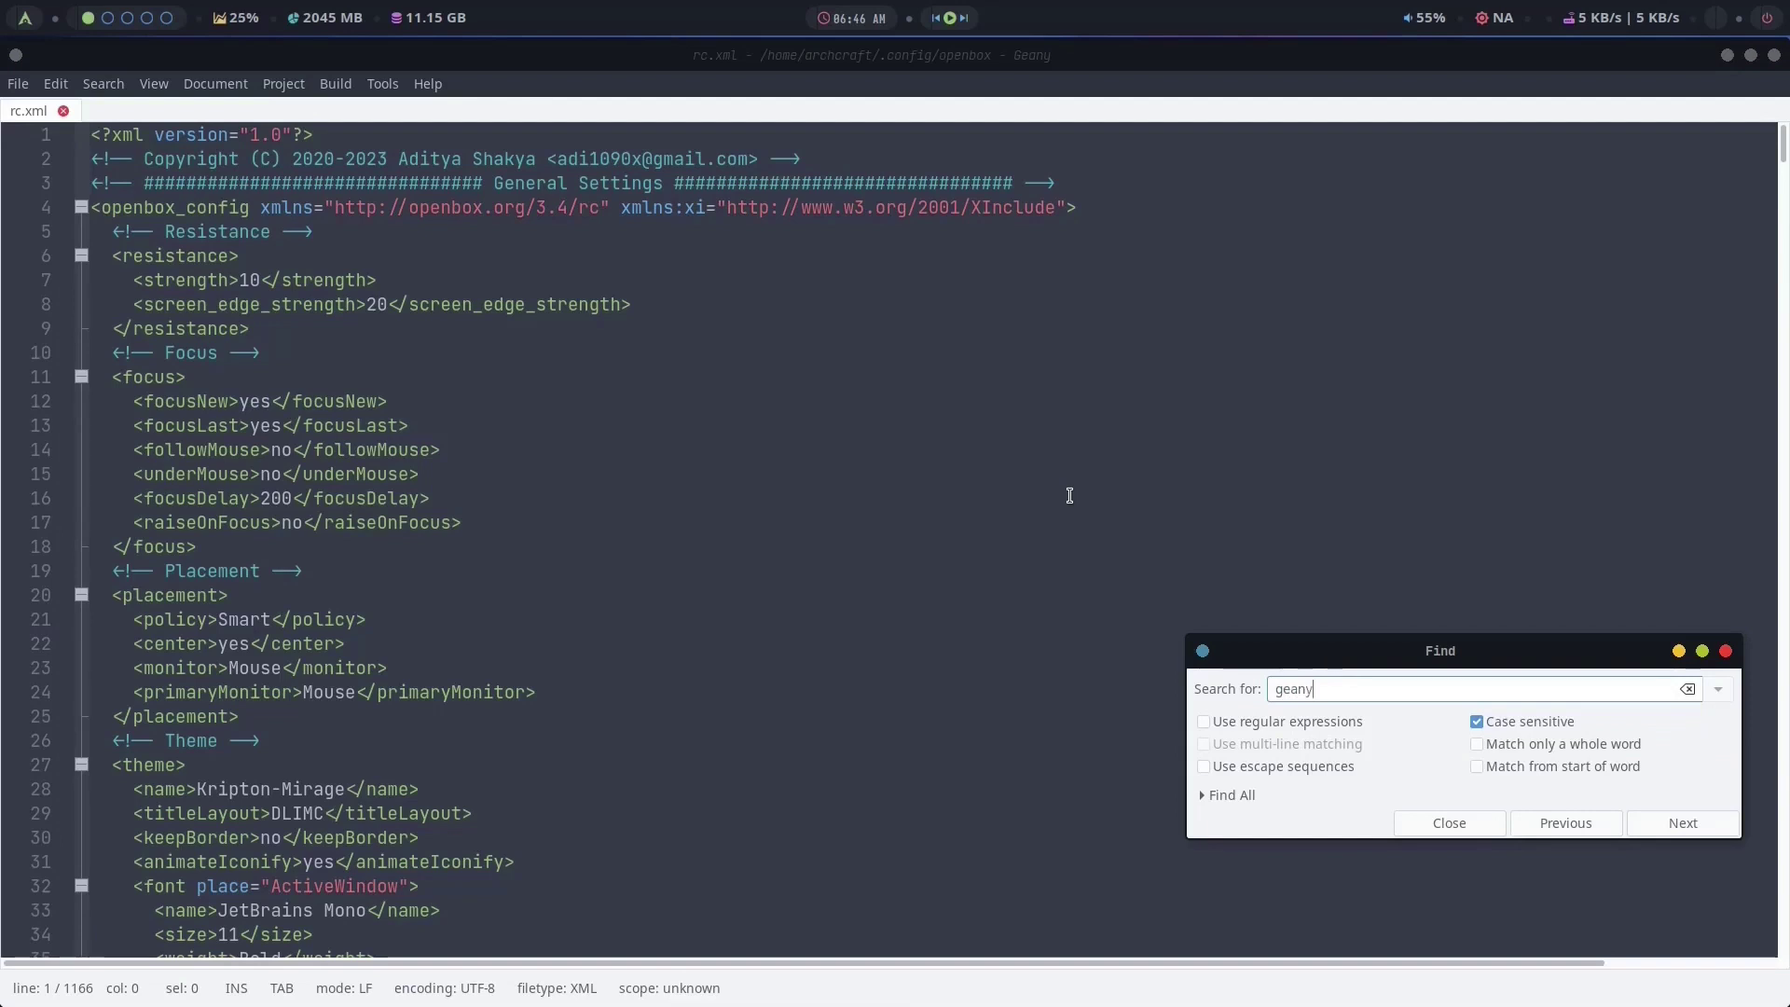
{"action": "left_click", "coordinate": [1645, 833]}
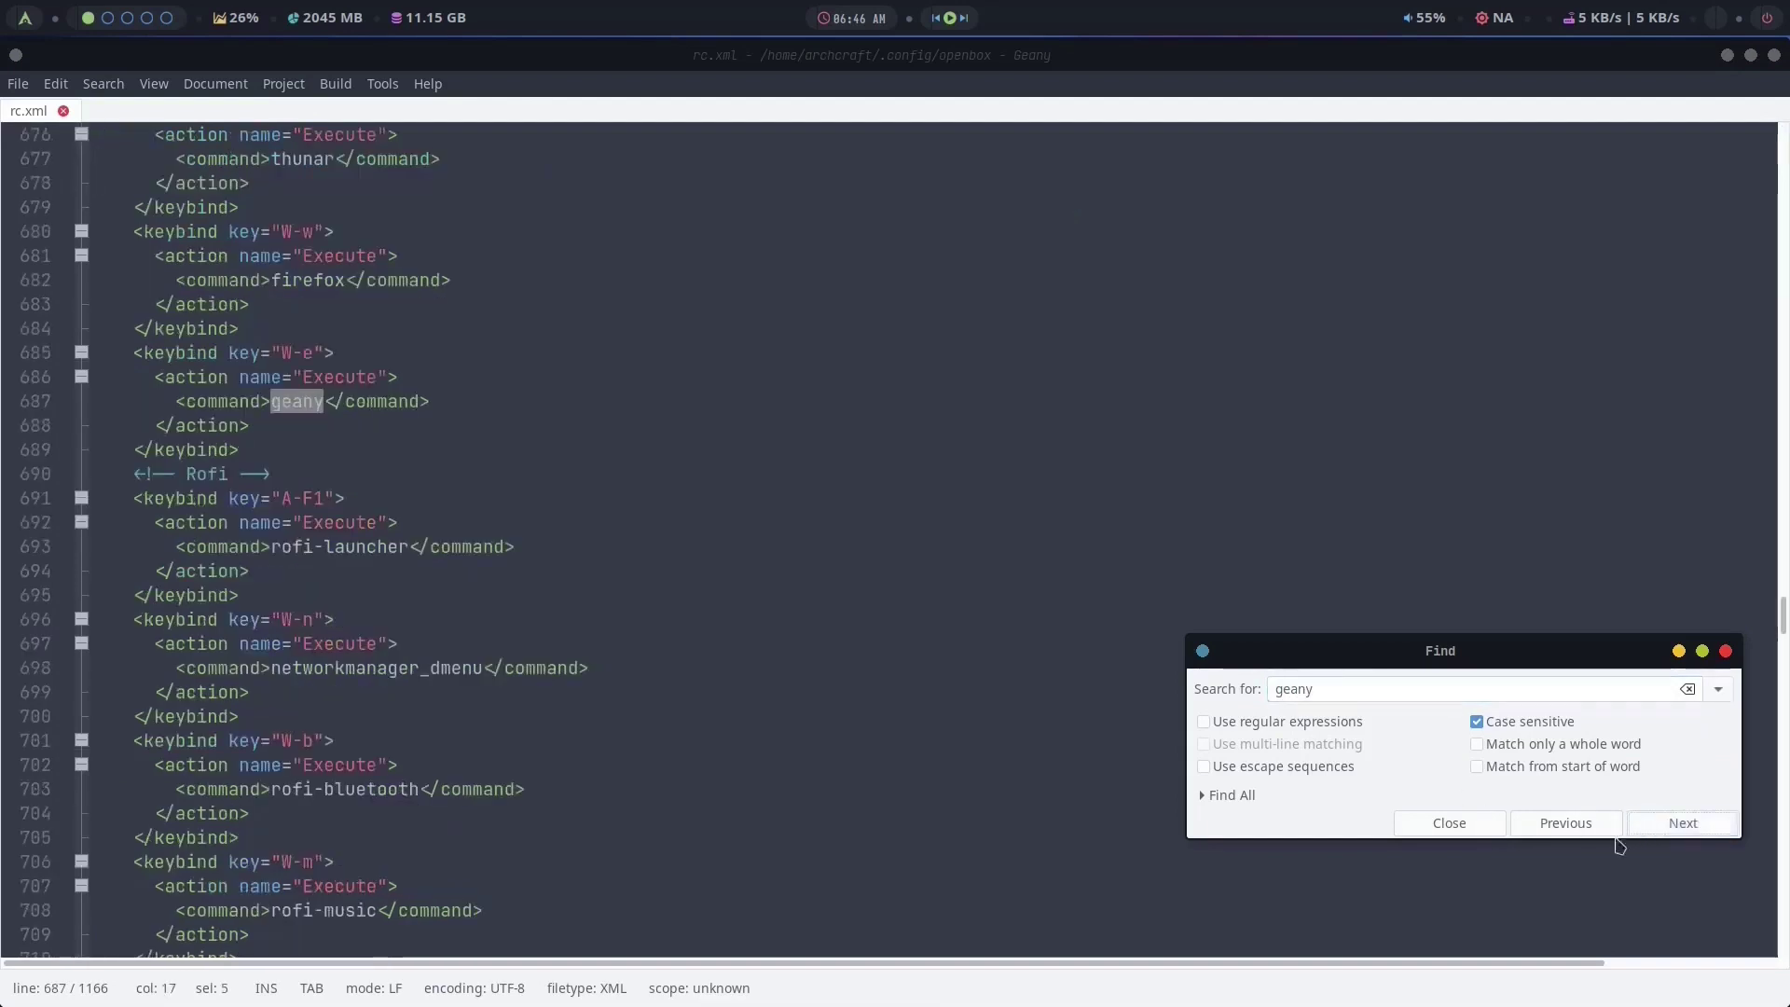
{"action": "left_click", "coordinate": [1460, 826]}
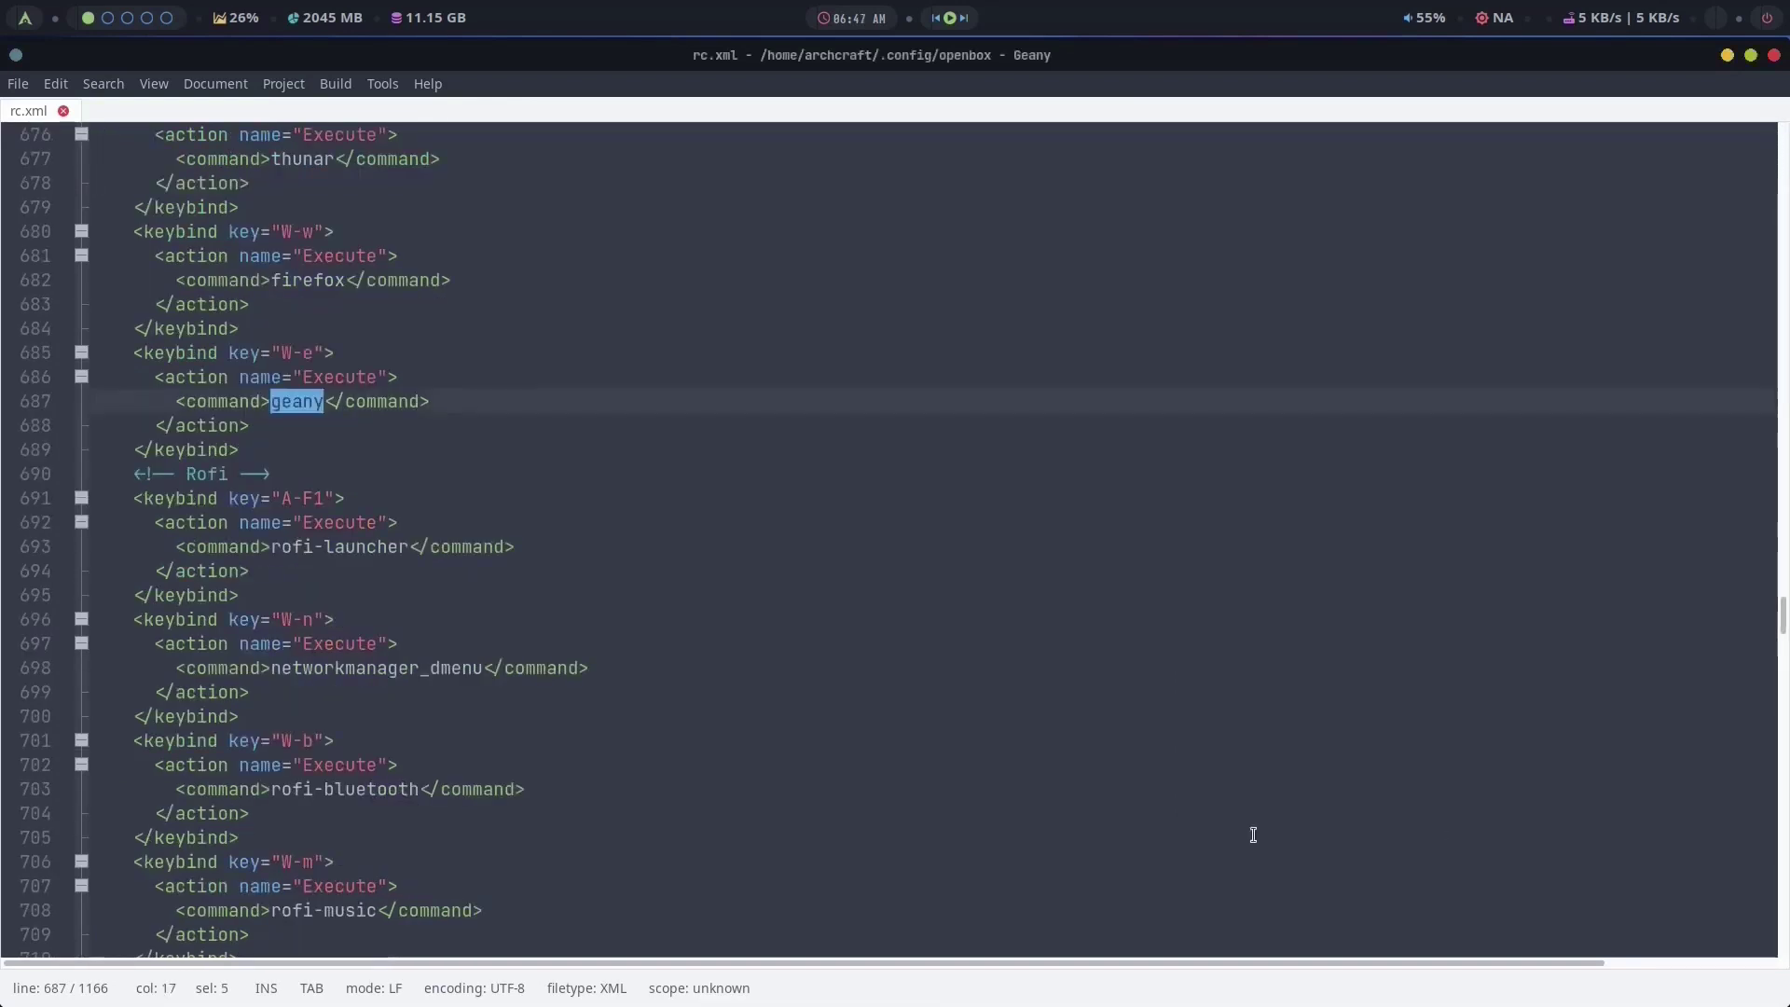
{"action": "scroll", "coordinate": [645, 450], "scroll_direction": "up", "scroll_amount": 3}
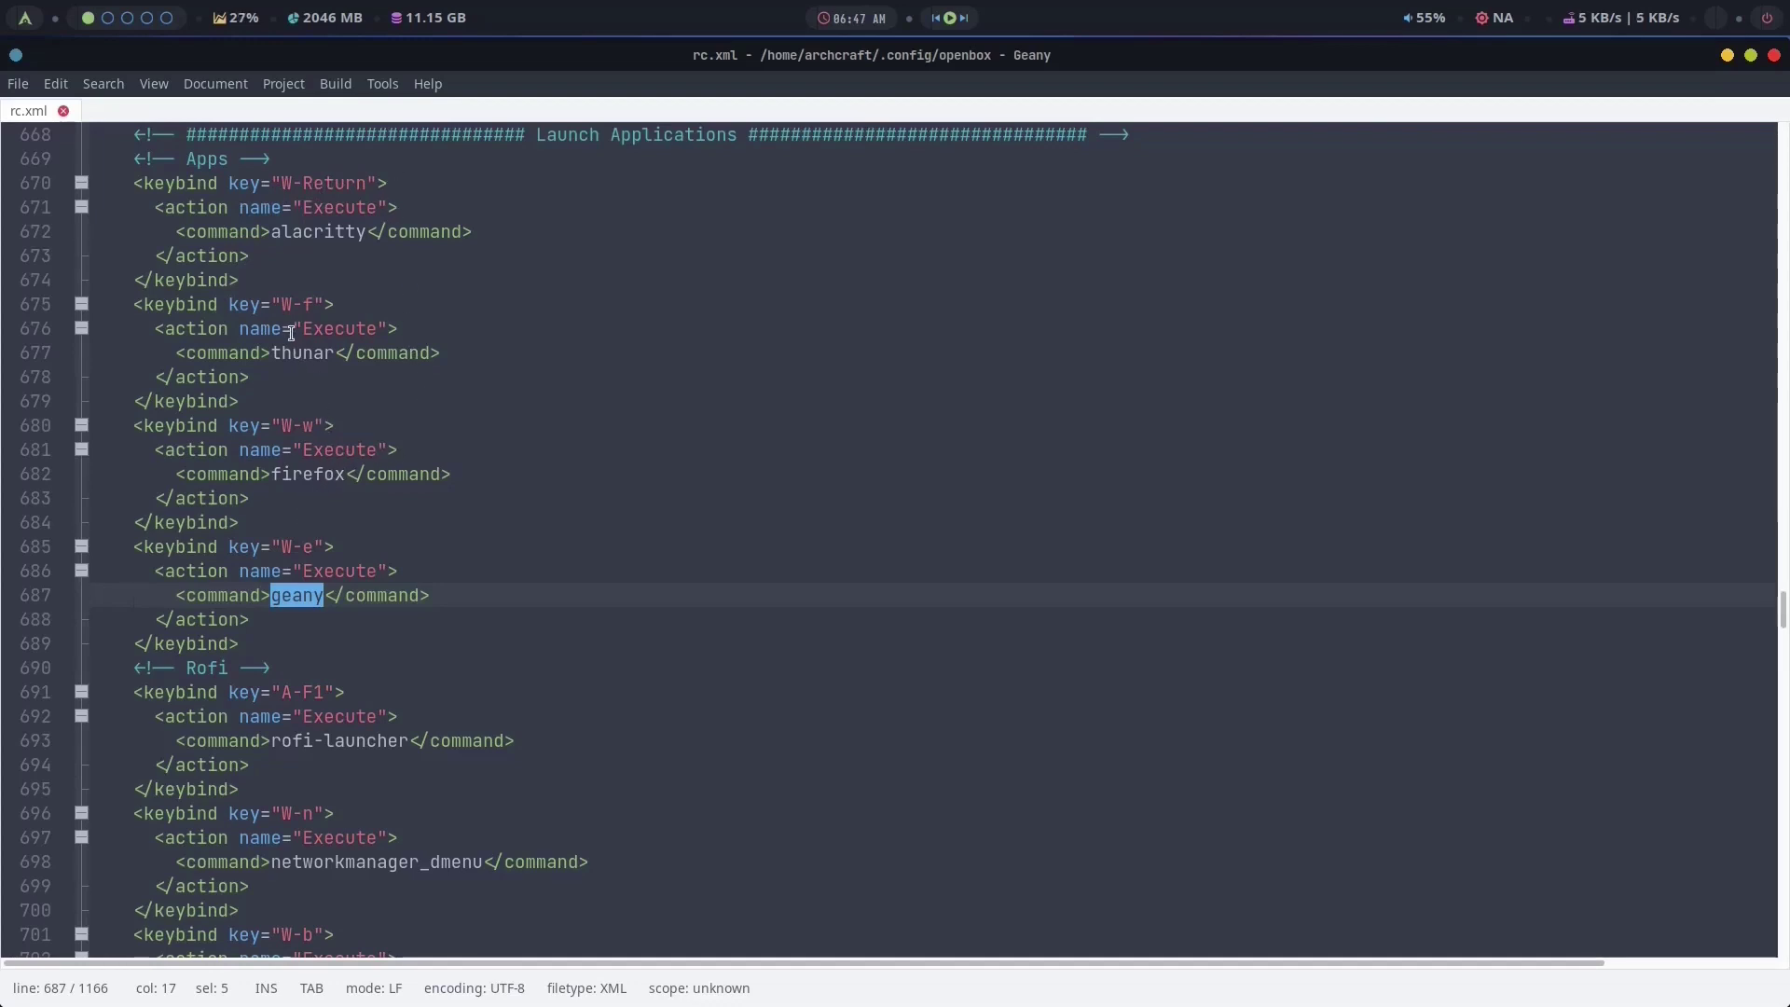
Rebind thunar from W-f to W-e and geany from W-e to W-g.
{"action": "left_click", "coordinate": [303, 306]}
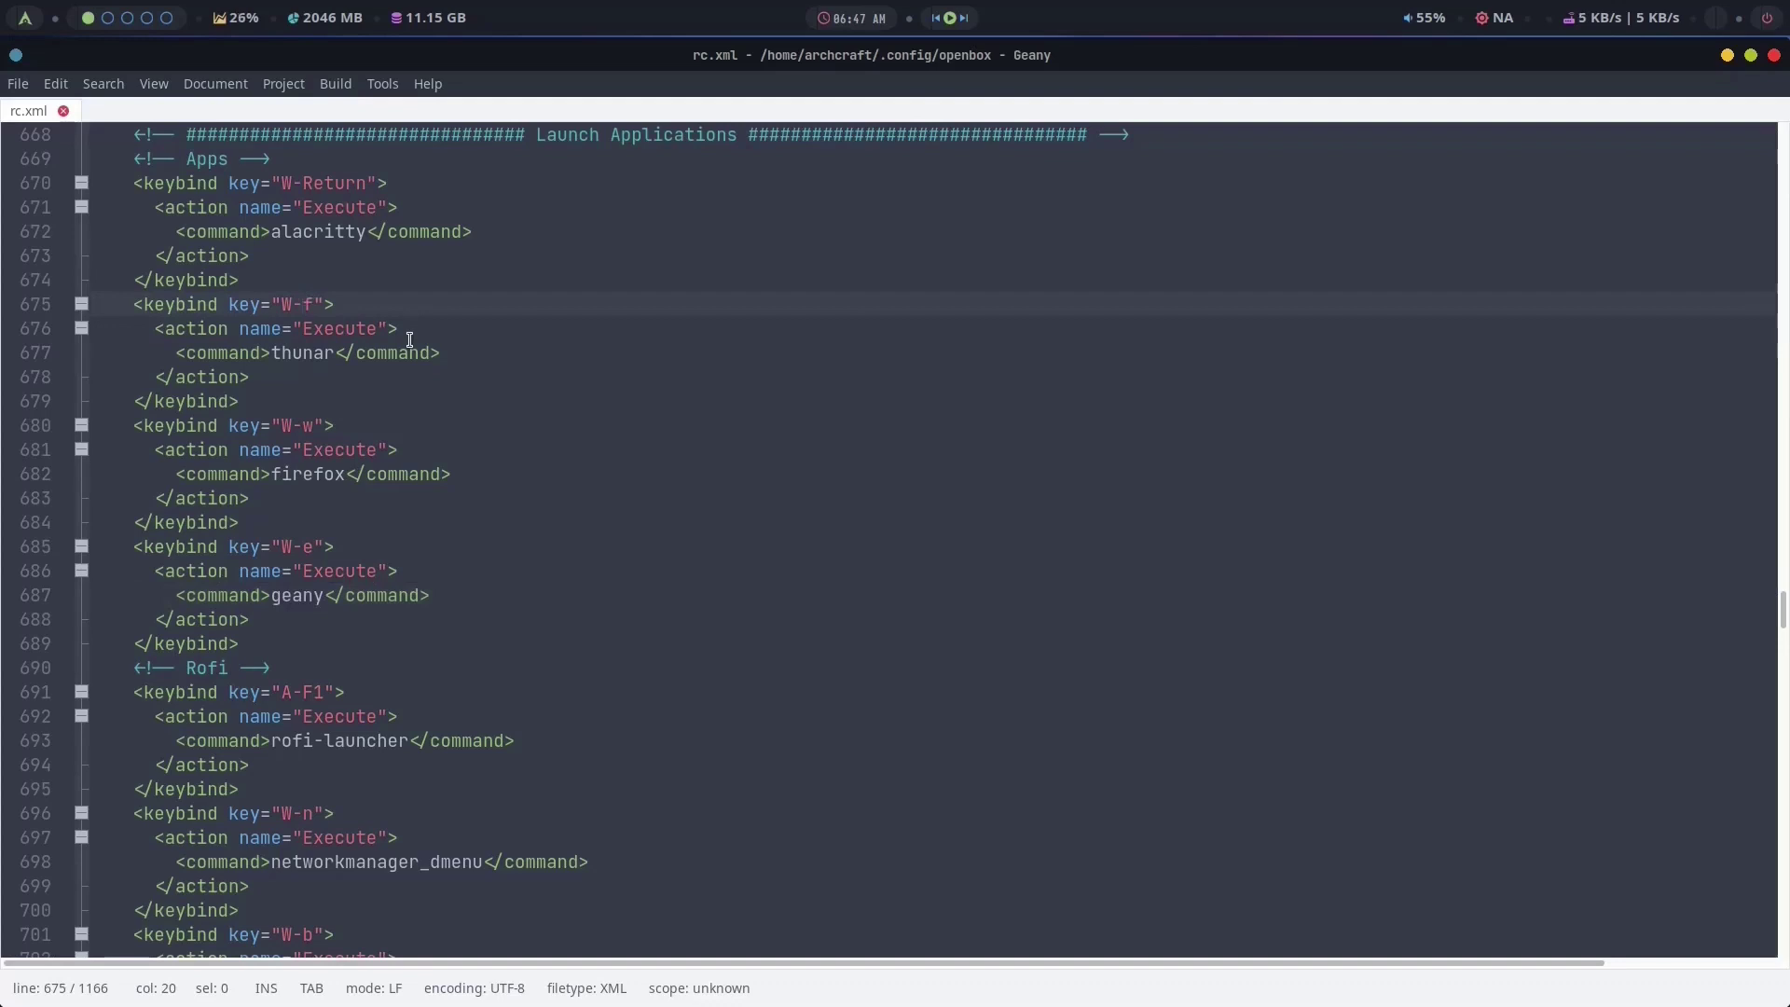
{"action": "key", "text": "shift+Right"}
{"action": "type", "text": "e"}
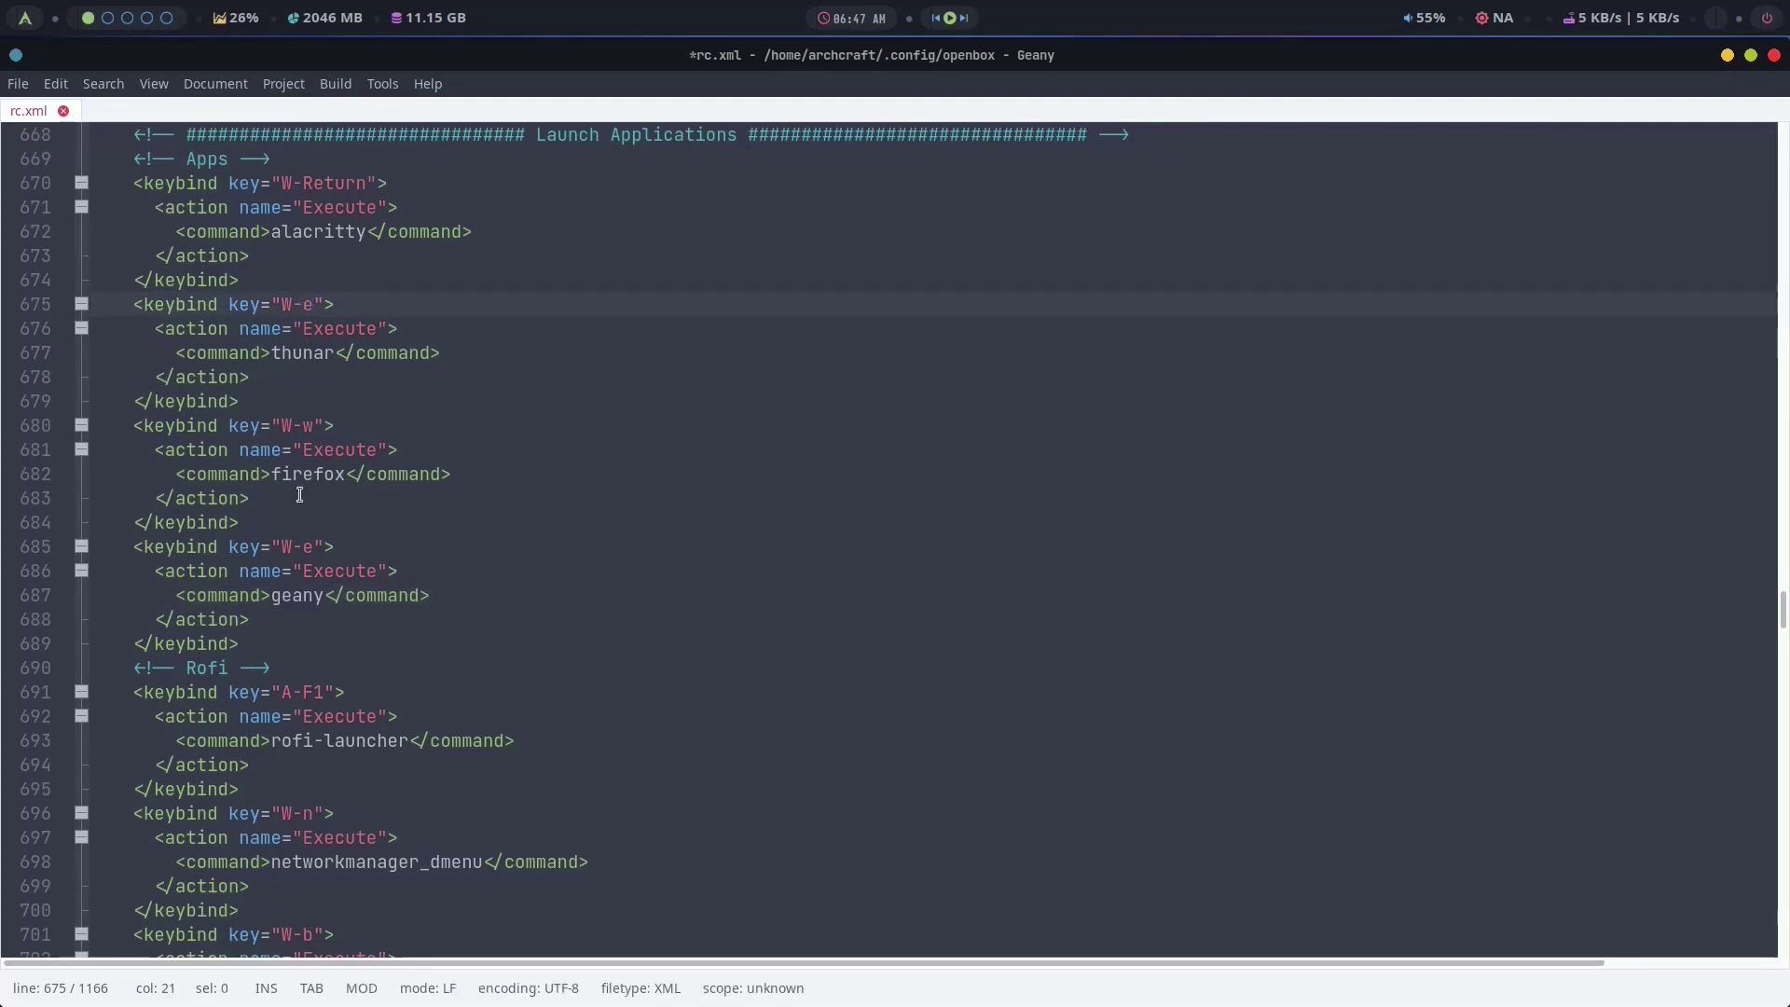
{"action": "left_click", "coordinate": [306, 547]}
{"action": "key", "text": "shift+Right"}
{"action": "type", "text": "g"}
Replace networkmanager_dmenu with nitrogen in the W-n keybinding.
{"action": "scroll", "coordinate": [401, 816], "scroll_direction": "down", "scroll_amount": 2}
{"action": "left_click", "coordinate": [282, 766]}
{"action": "left_click_drag", "start_coordinate": [283, 766], "coordinate": [479, 773]}
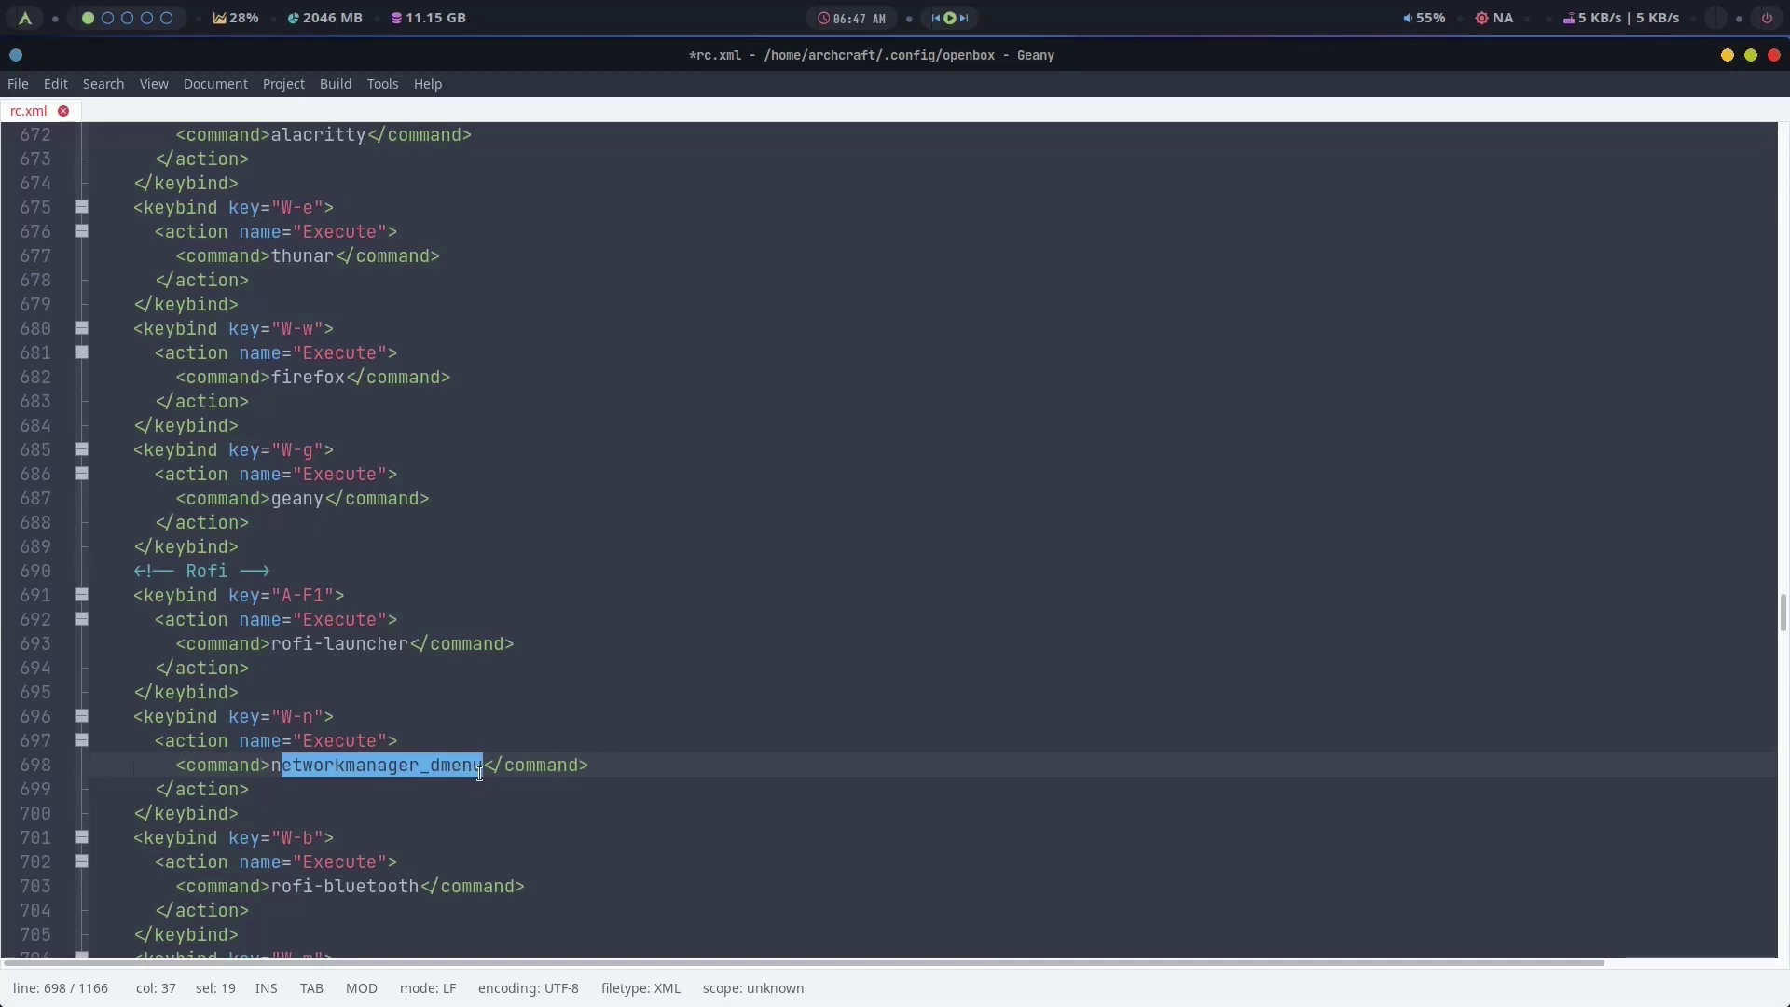
{"action": "type", "text": "itrogen"}
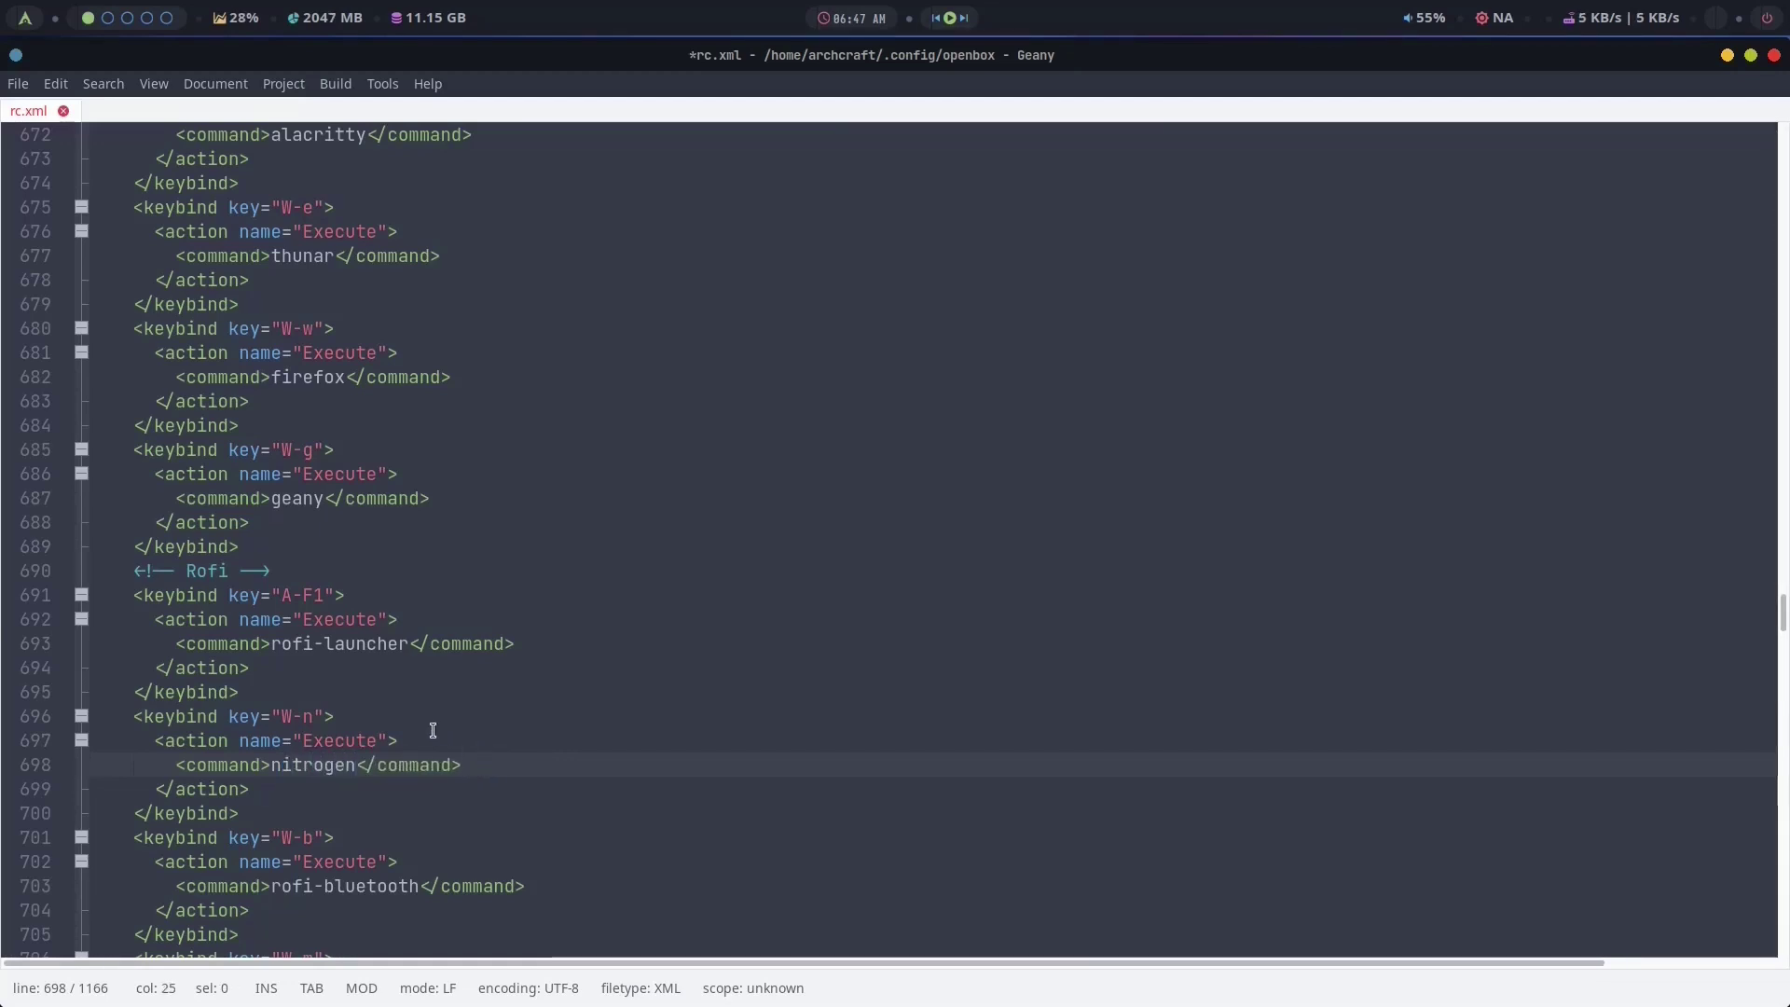
Select the lines of the rofi-bluetooth keybinding.
{"action": "scroll", "coordinate": [247, 838], "scroll_direction": "down", "scroll_amount": 1}
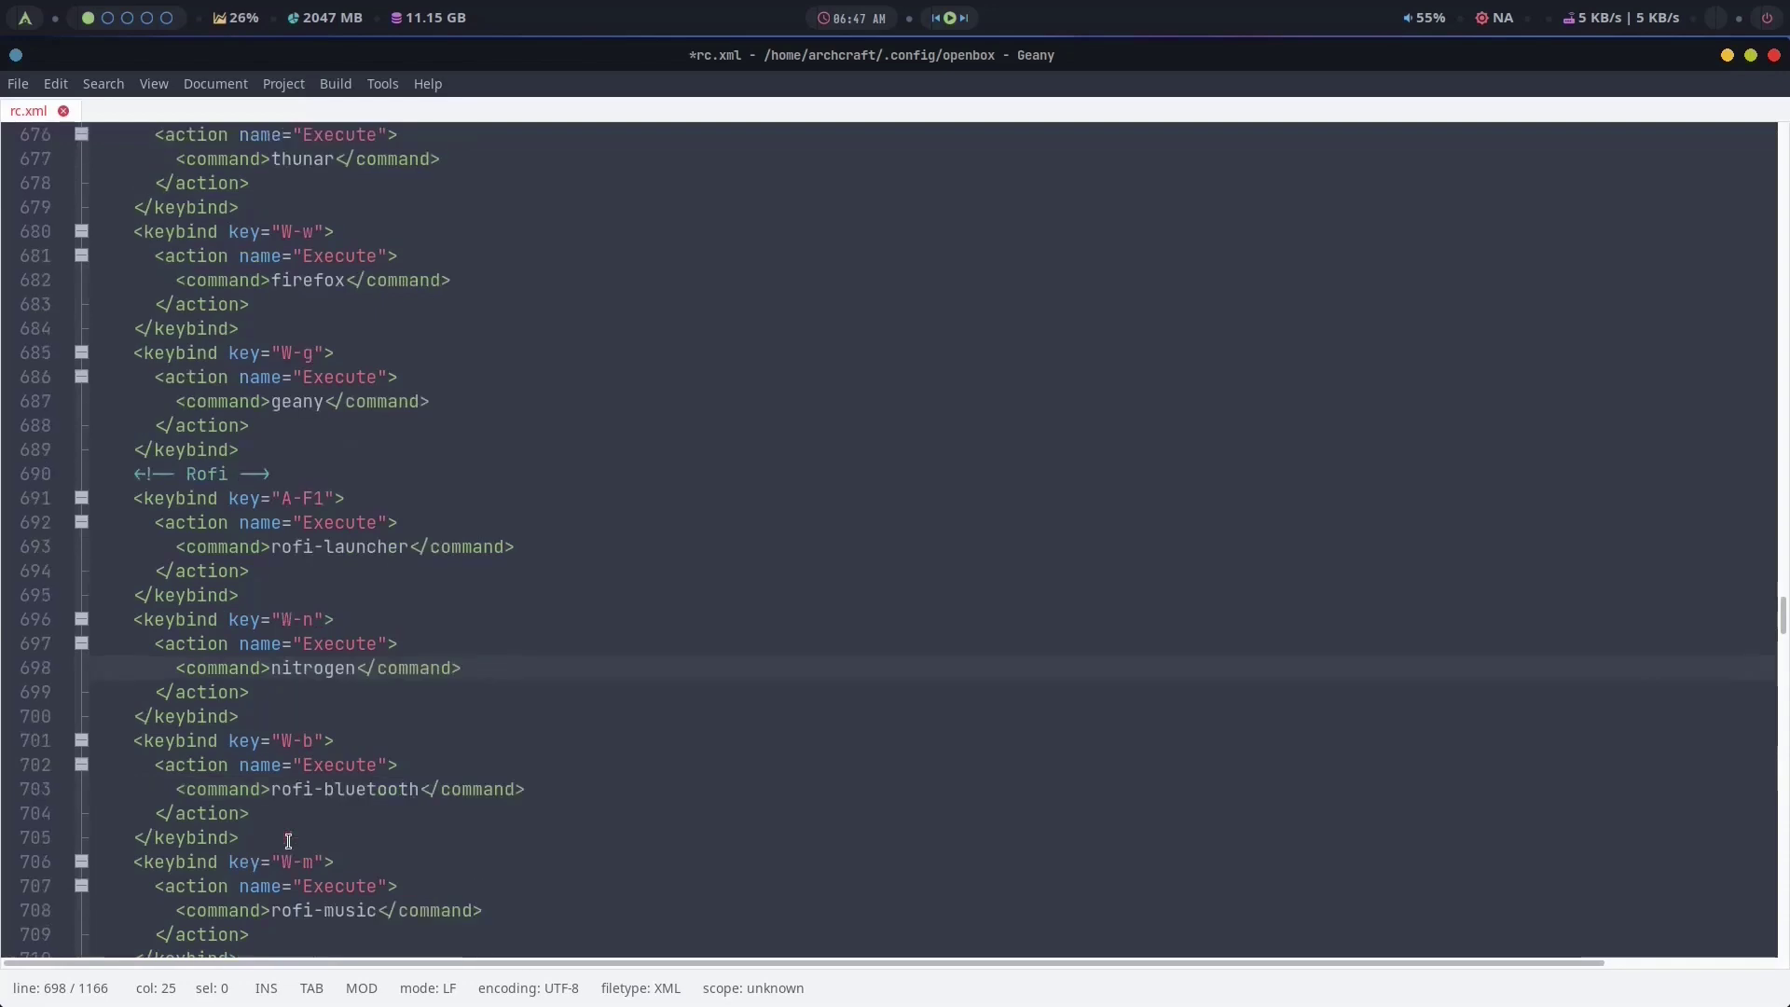
{"action": "left_click", "coordinate": [249, 744]}
{"action": "key", "text": "Home"}
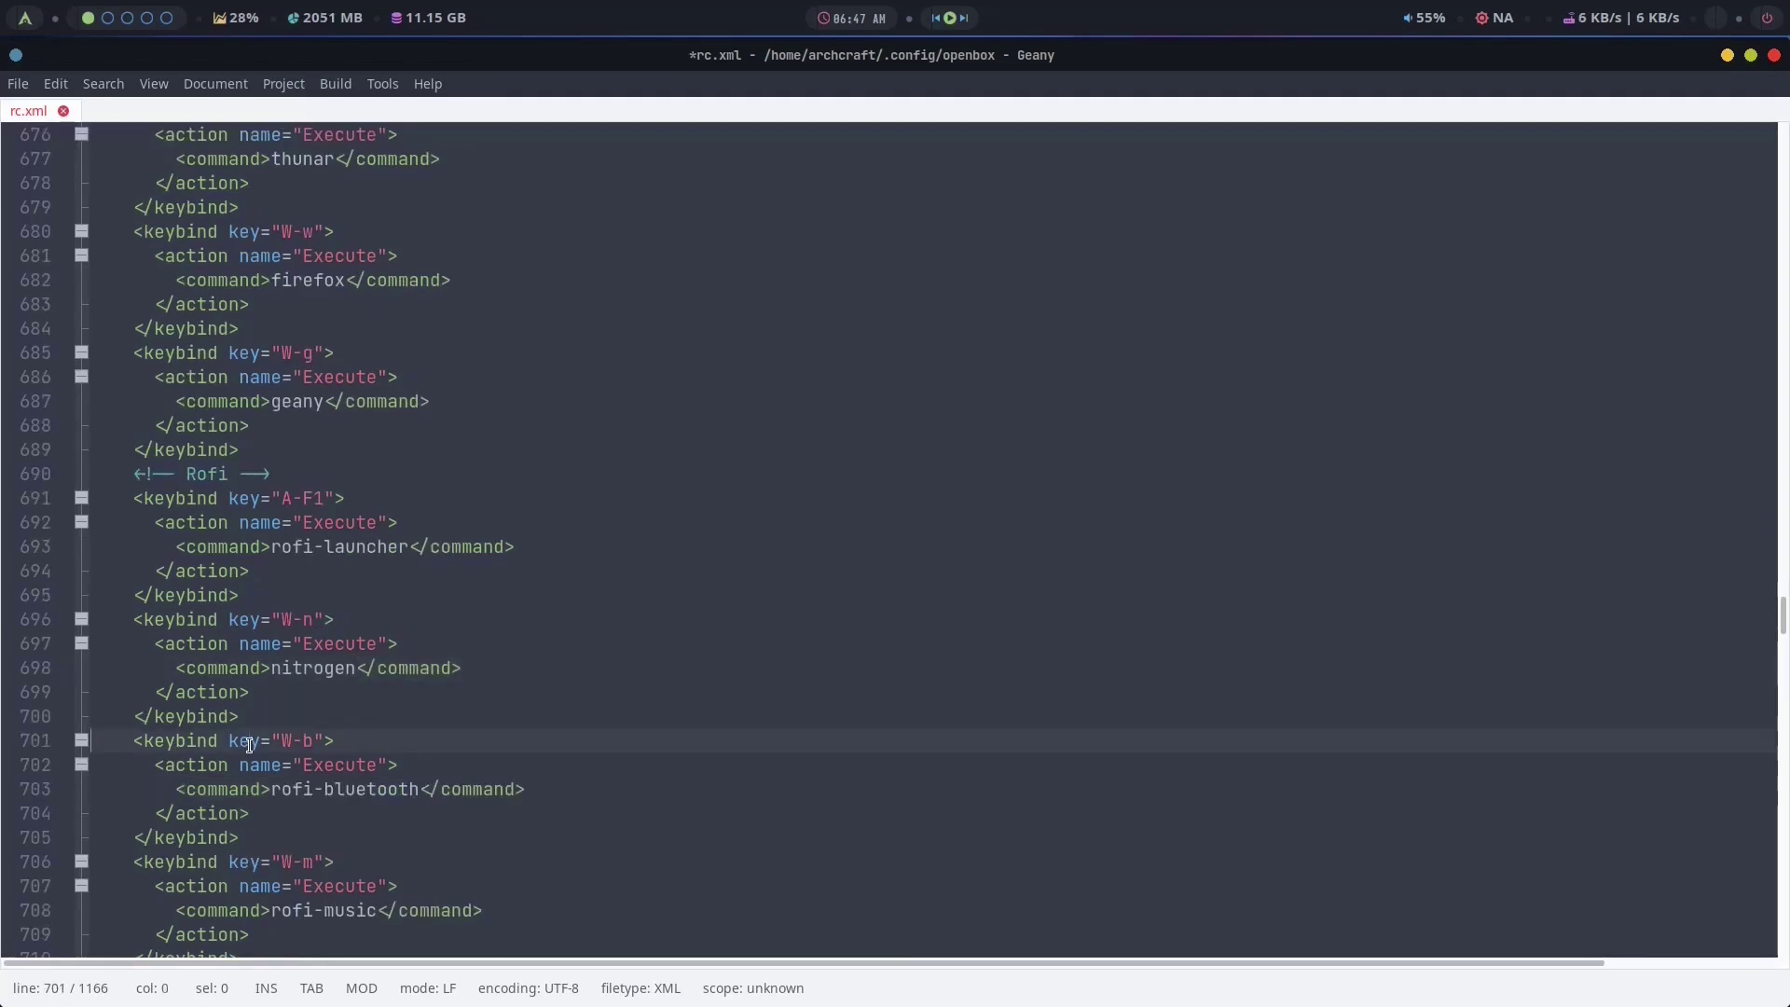
{"action": "key", "text": "shift+Down"}
{"action": "key", "text": "shift+Down"}
{"action": "key", "text": "shift+Down"}
{"action": "key", "text": "shift+Down"}
{"action": "key", "text": "shift+Down"}
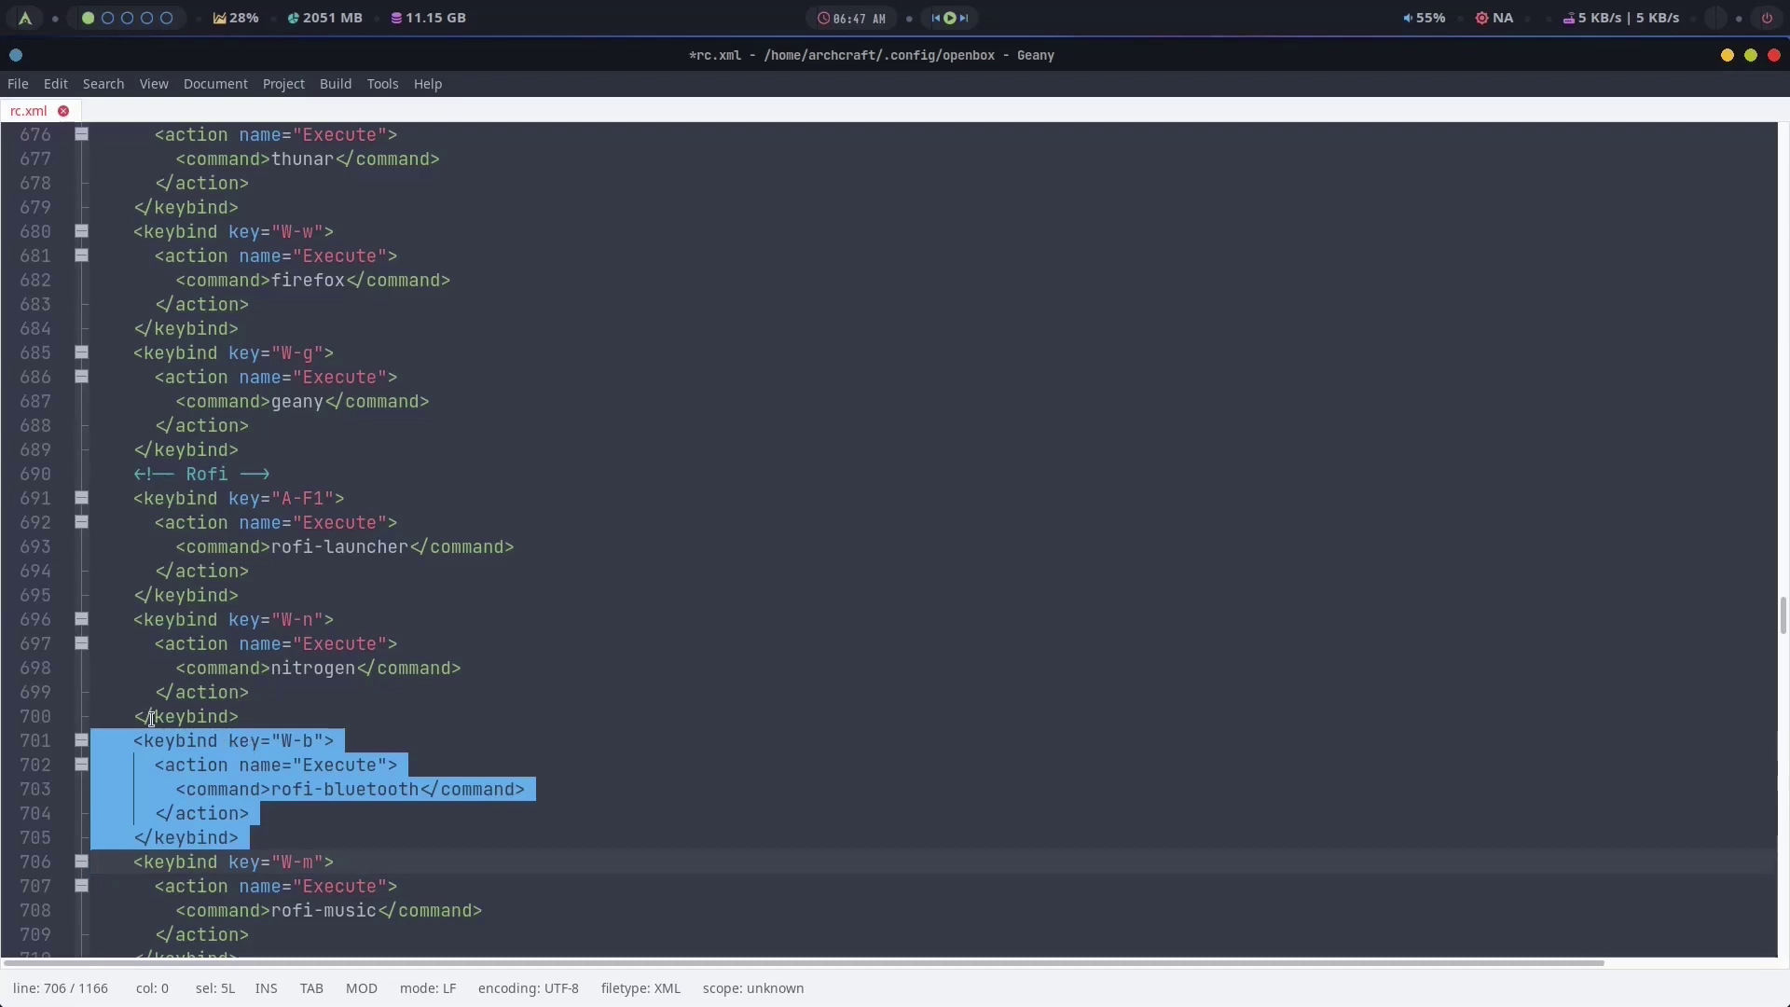
Delete the W-b rofi-bluetooth keybinding and move down to the htop entry in CLI Apps.
{"action": "right_click", "coordinate": [197, 770]}
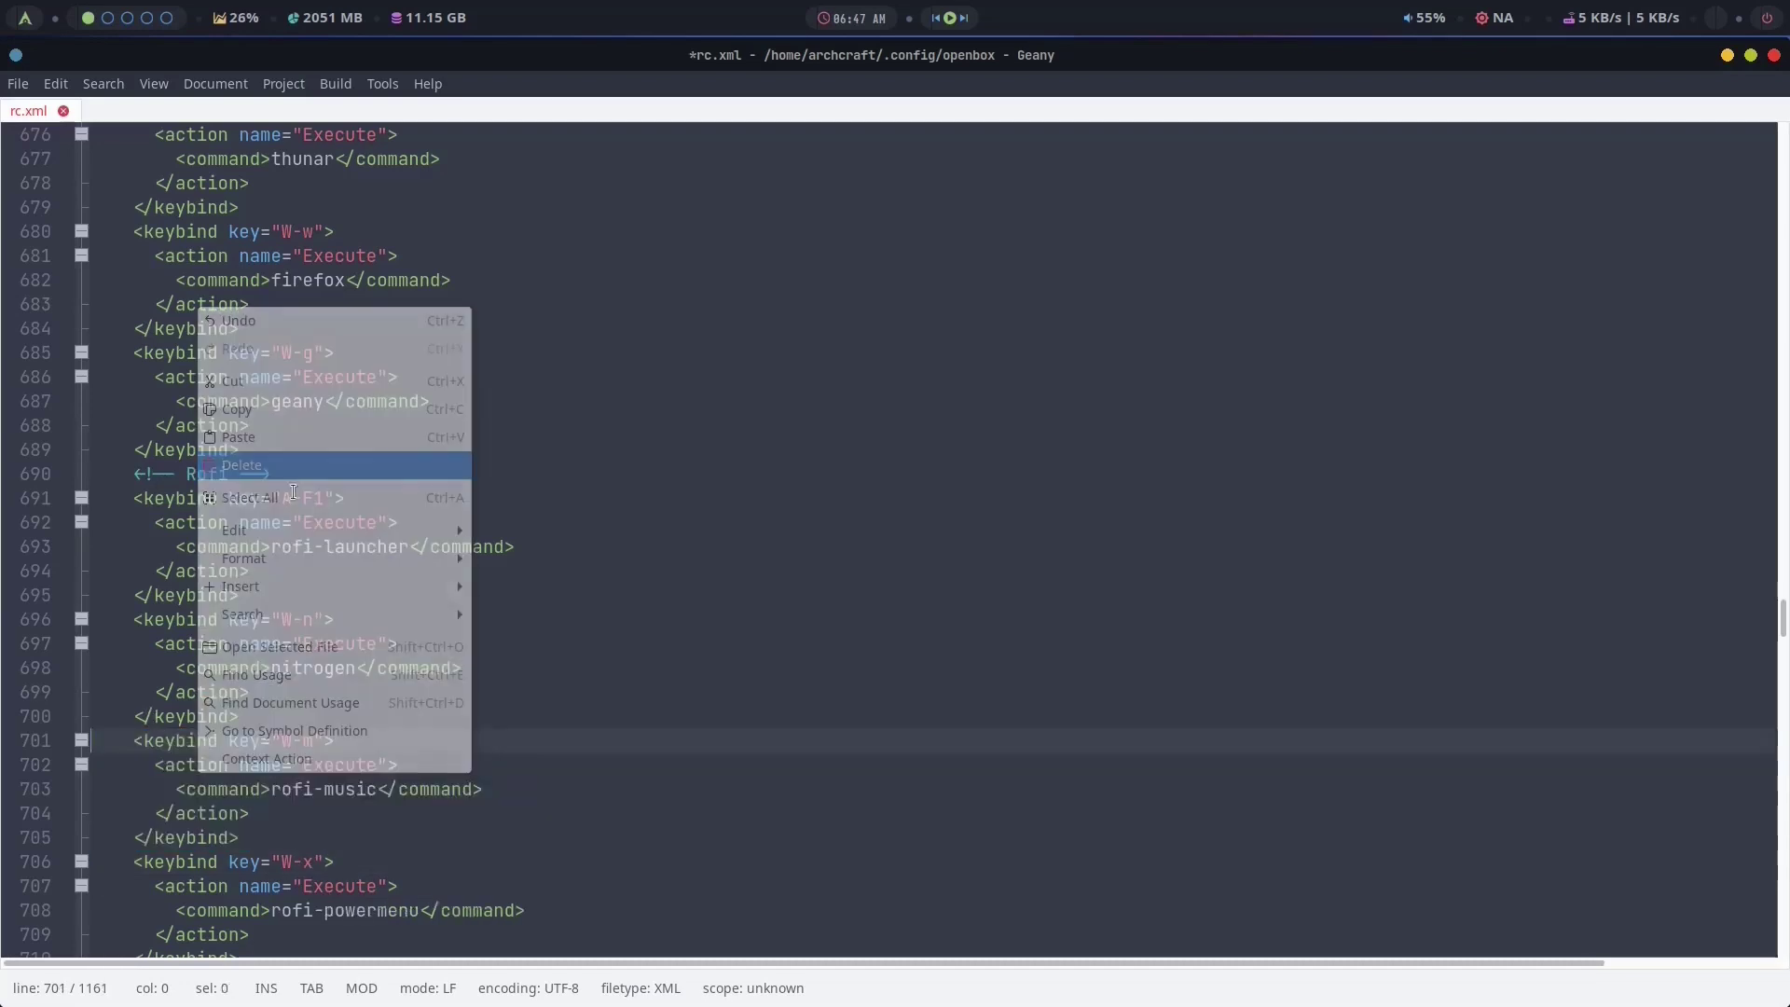
{"action": "left_click", "coordinate": [270, 465]}
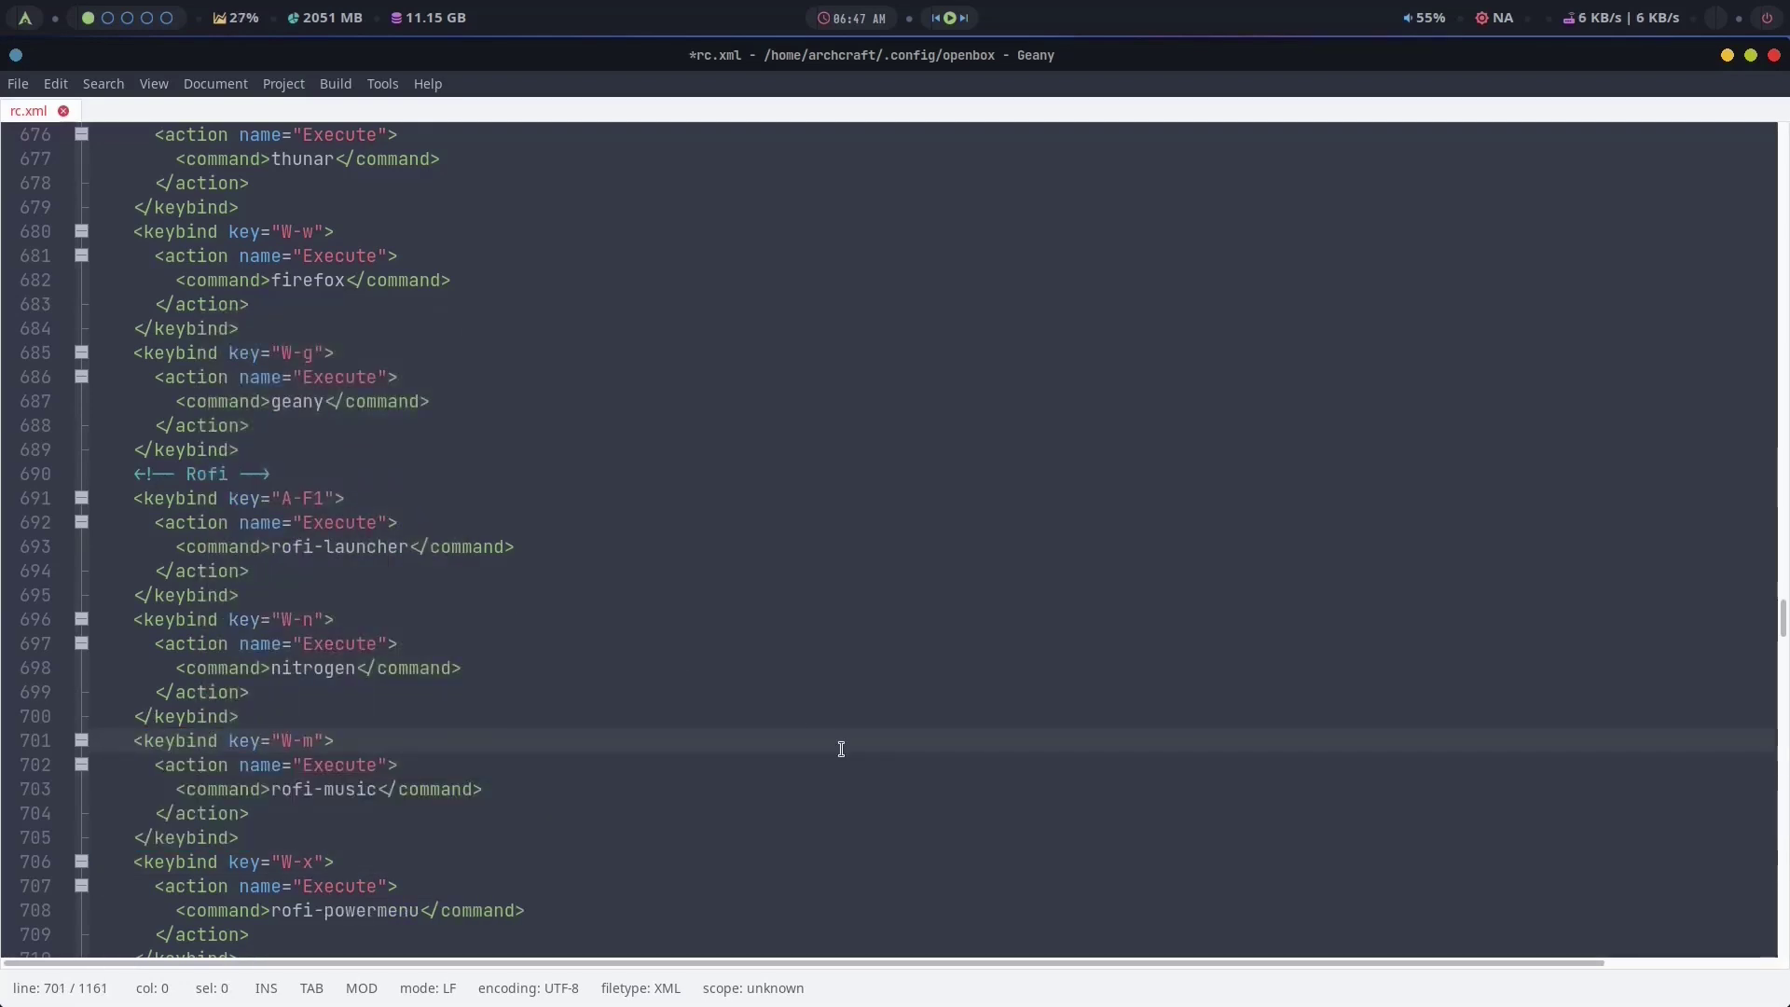
{"action": "key", "text": "Down"}
{"action": "key", "text": "Down"}
{"action": "key", "text": "Down"}
{"action": "key", "text": "Down"}
{"action": "key", "text": "Down"}
{"action": "key", "text": "Down"}
{"action": "key", "text": "Down"}
{"action": "key", "text": "Down"}
{"action": "key", "text": "Down"}
{"action": "key", "text": "Down"}
{"action": "key", "text": "Down"}
{"action": "key", "text": "Down"}
{"action": "key", "text": "Down"}
{"action": "key", "text": "Down"}
{"action": "key", "text": "Down"}
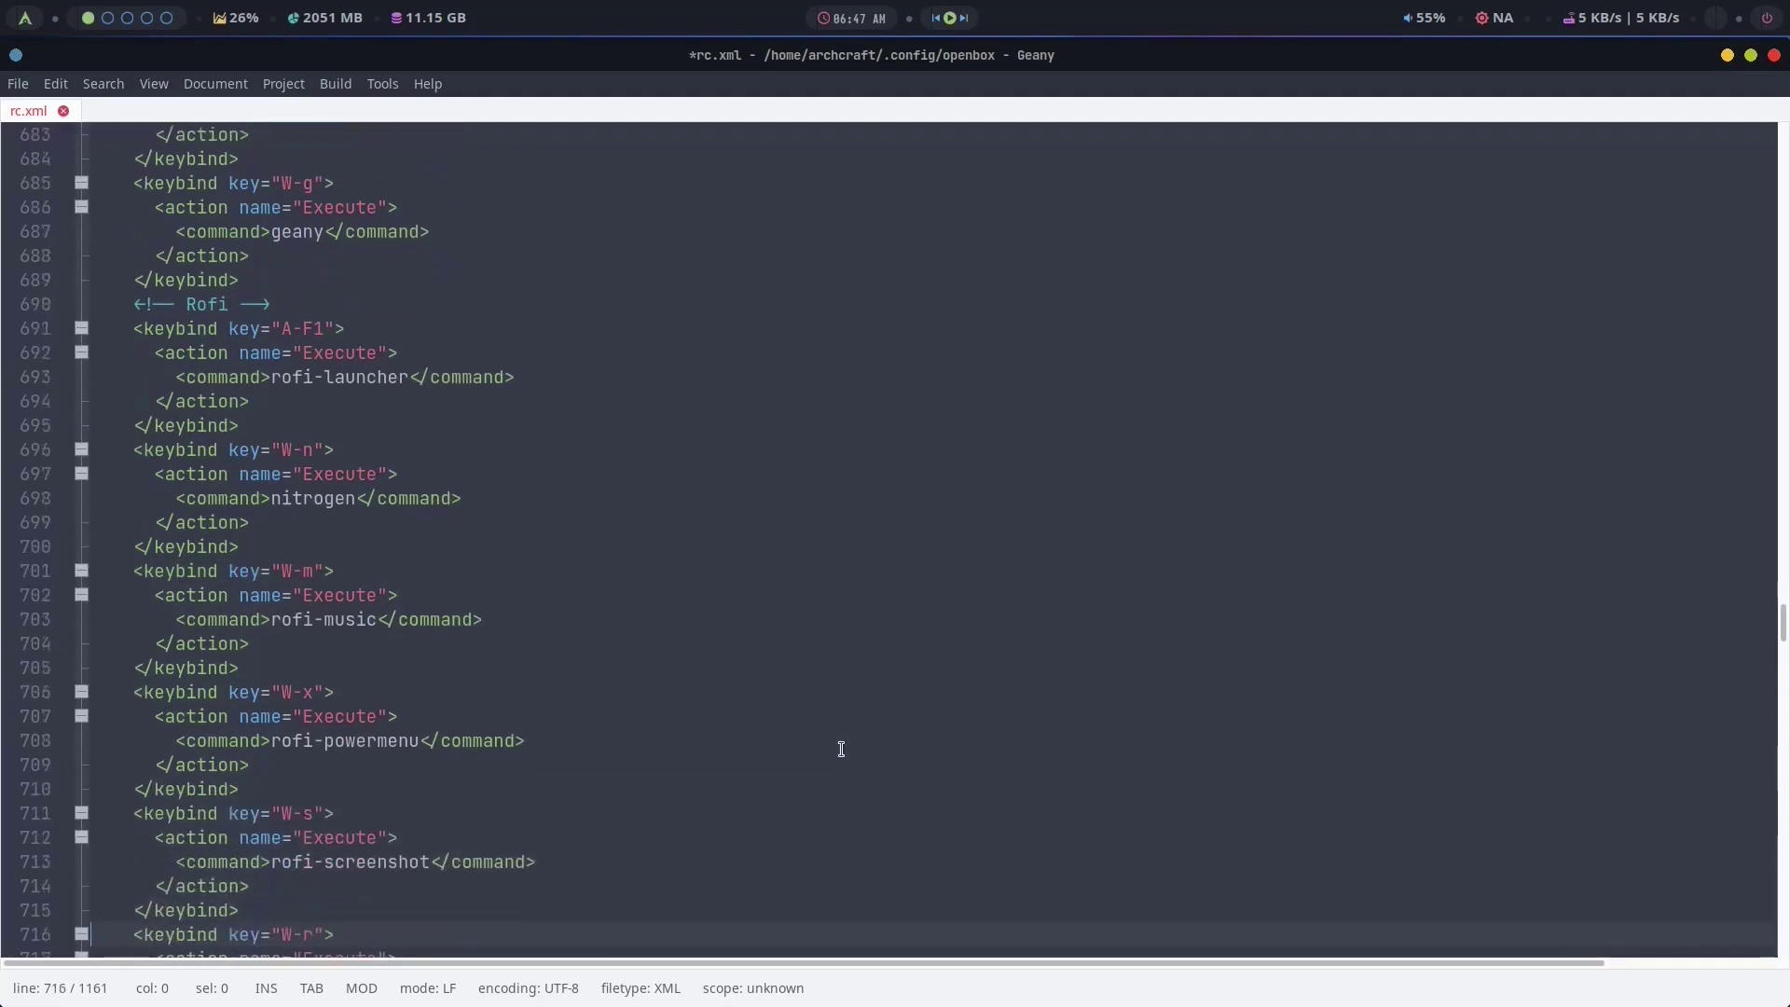
{"action": "key", "text": "Down"}
{"action": "key", "text": "Down"}
{"action": "key", "text": "Down"}
{"action": "key", "text": "Down"}
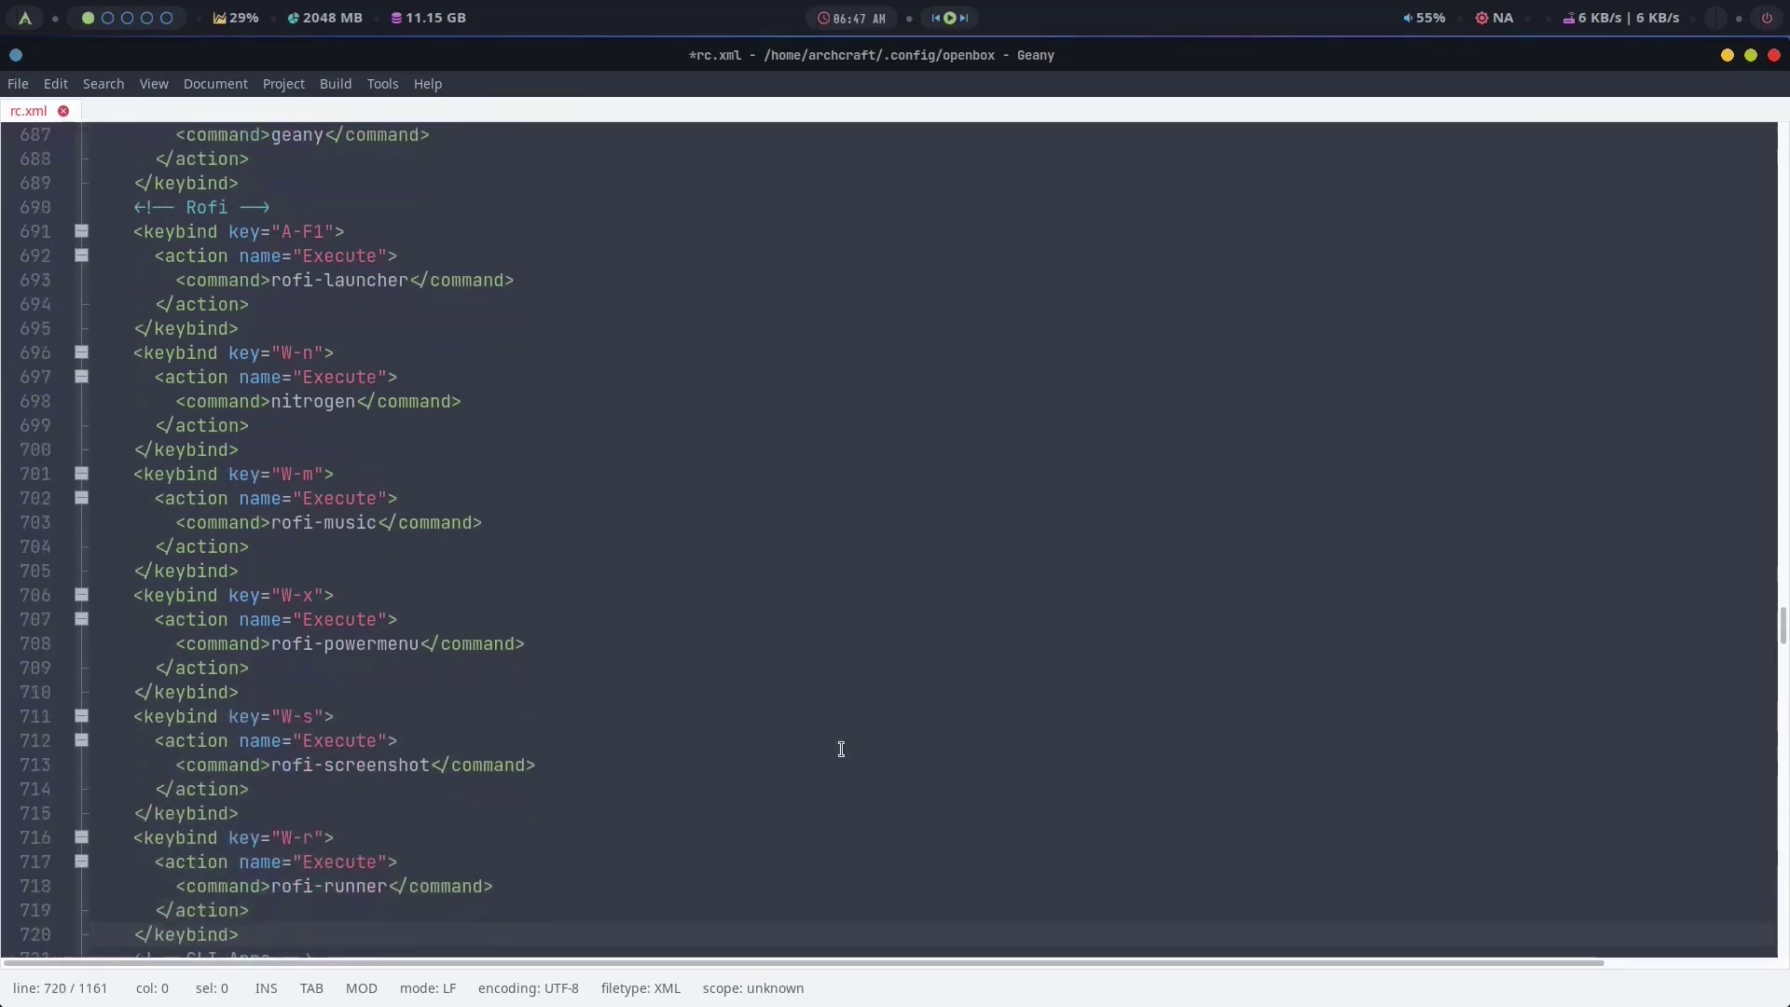
{"action": "key", "text": "Down"}
{"action": "key", "text": "Down"}
{"action": "key", "text": "Down"}
{"action": "key", "text": "Down"}
{"action": "key", "text": "Down"}
{"action": "key", "text": "Down"}
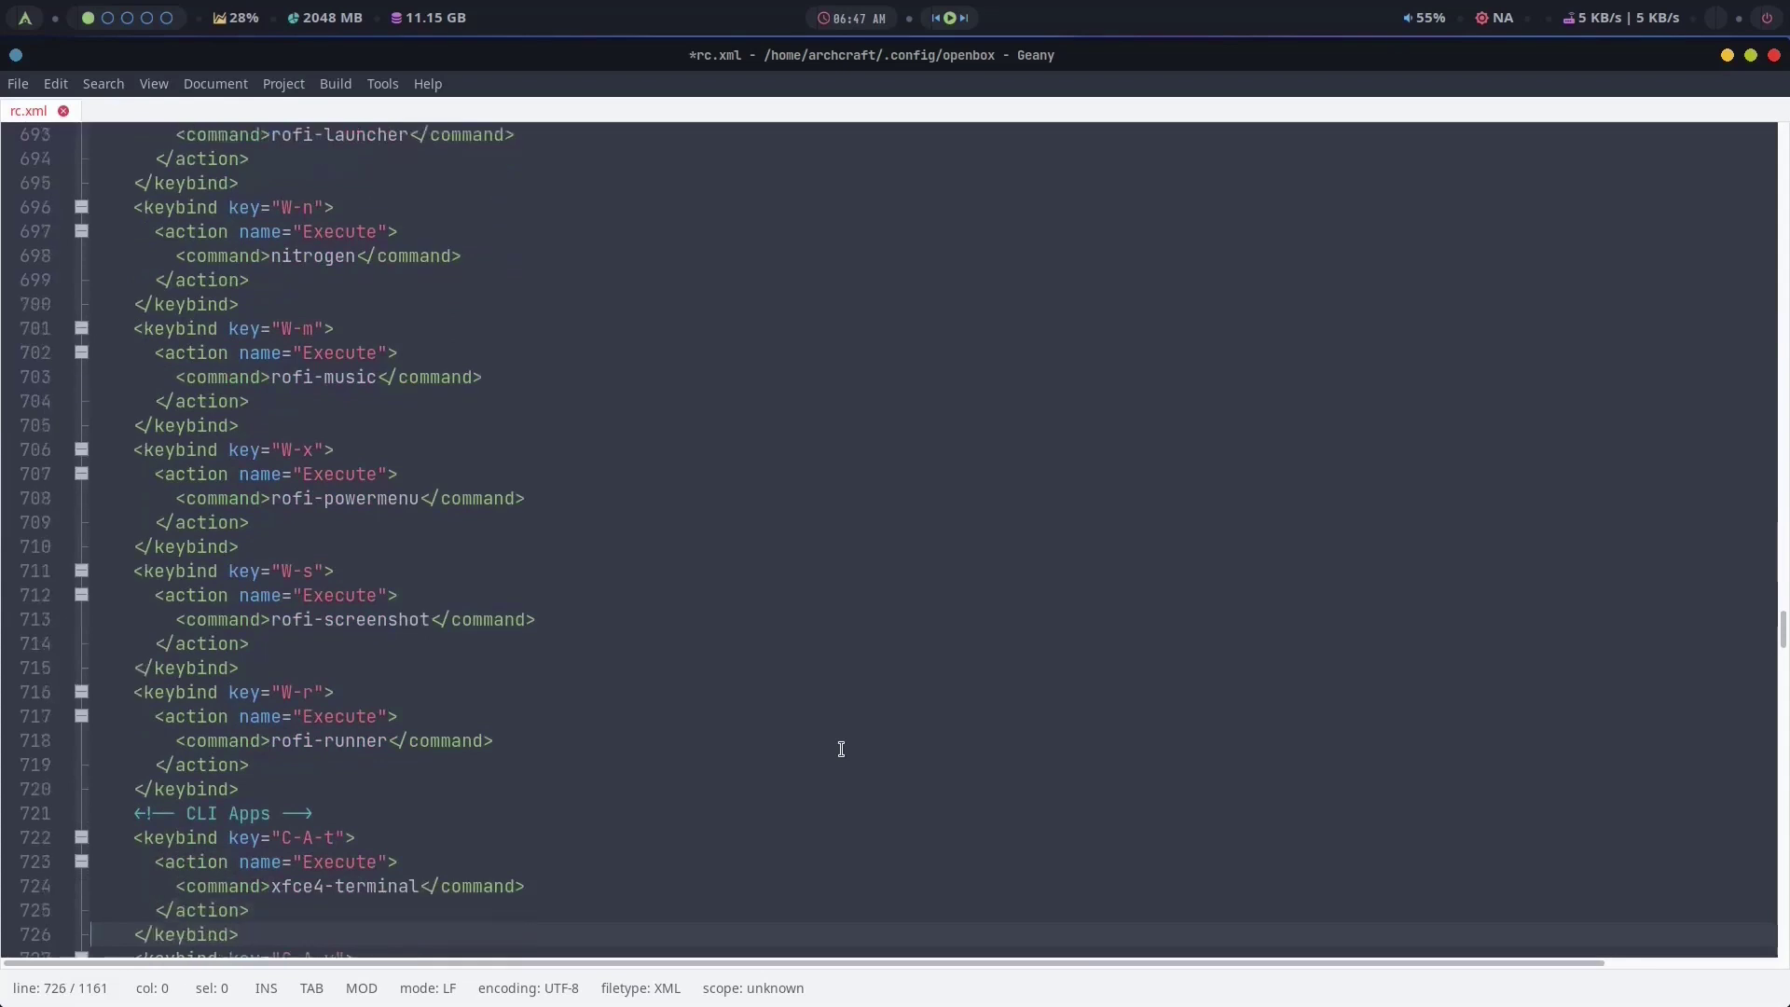
{"action": "key", "text": "Down"}
{"action": "key", "text": "Down"}
{"action": "key", "text": "Down"}
{"action": "key", "text": "Down"}
{"action": "key", "text": "Down"}
{"action": "key", "text": "Down"}
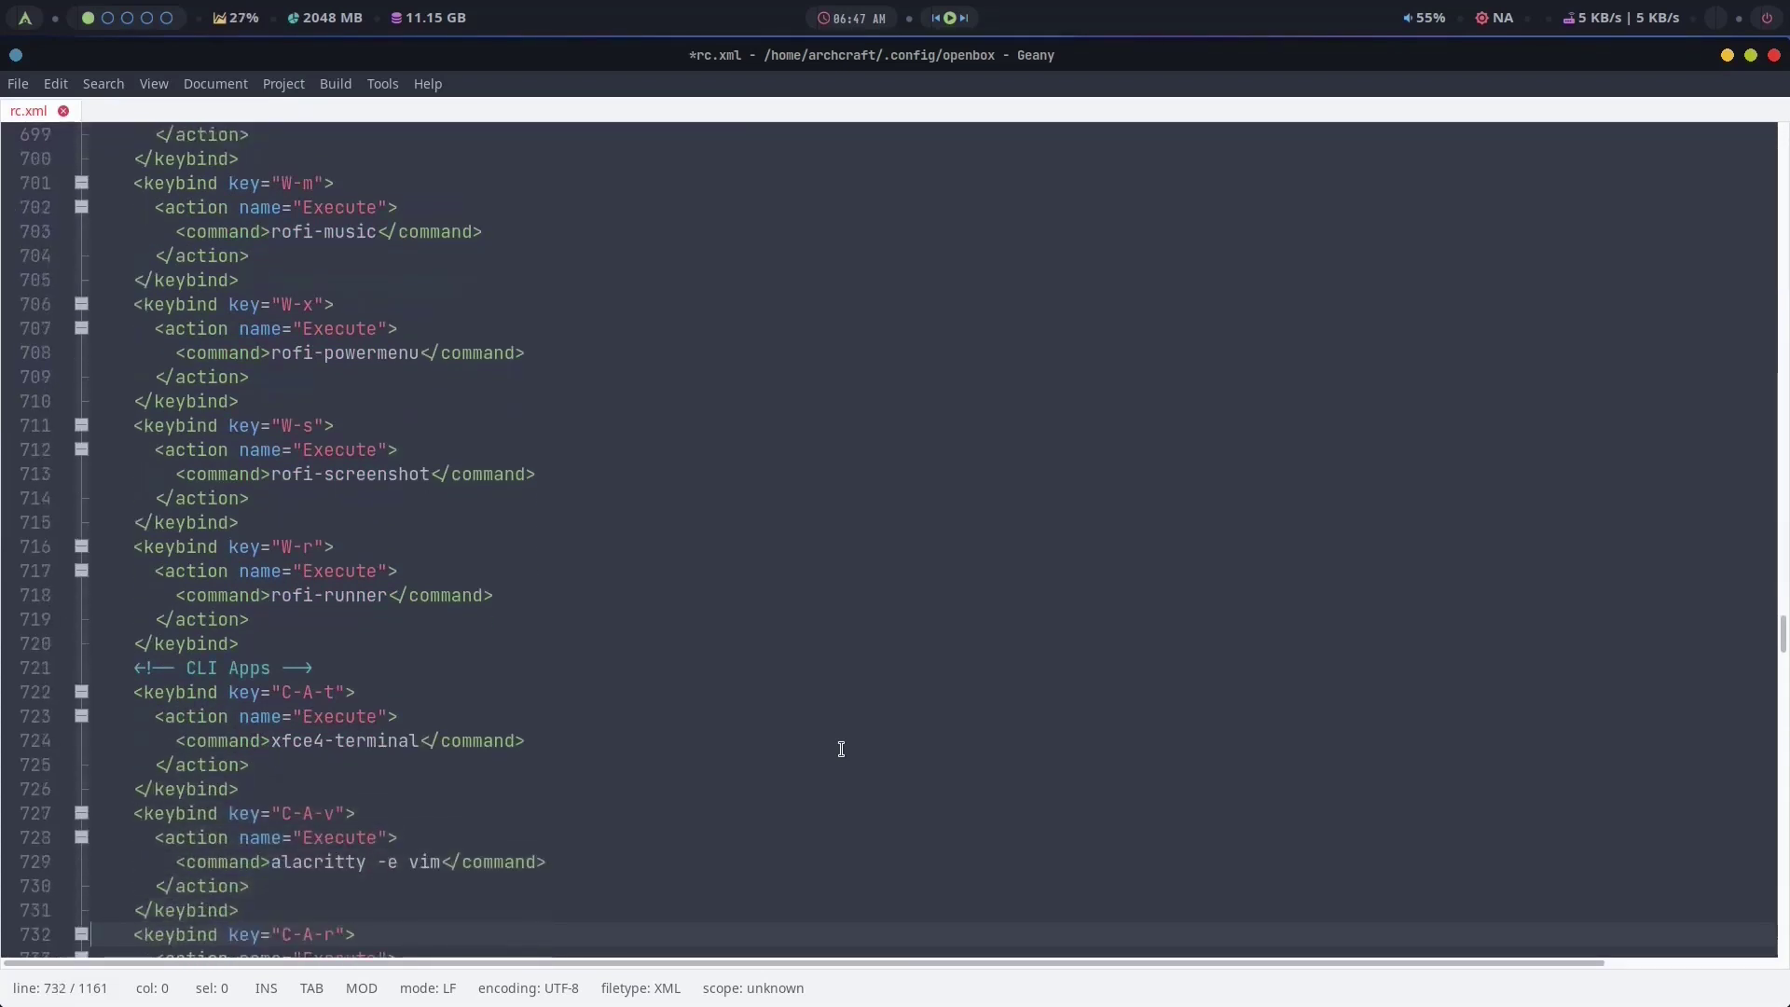
{"action": "key", "text": "Down"}
{"action": "key", "text": "Down"}
{"action": "key", "text": "Down"}
{"action": "key", "text": "Down"}
{"action": "key", "text": "Down"}
{"action": "key", "text": "Down"}
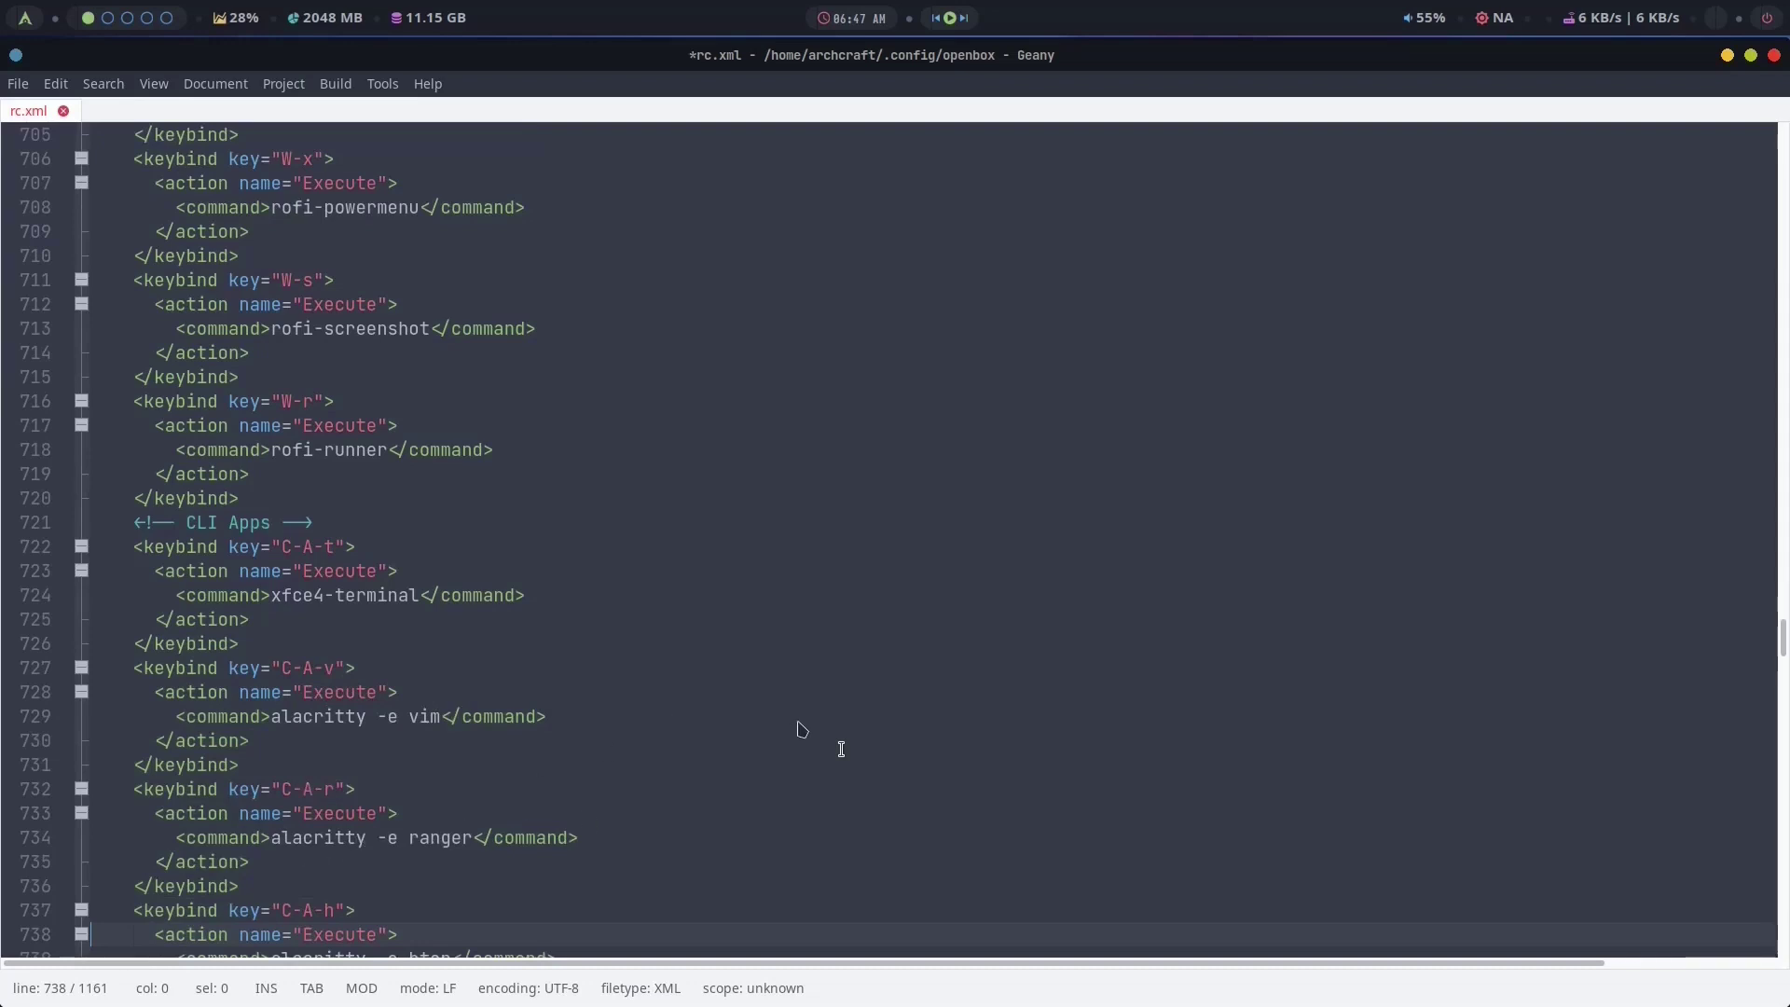
{"action": "key", "text": "Down"}
{"action": "key", "text": "Down"}
{"action": "key", "text": "Down"}
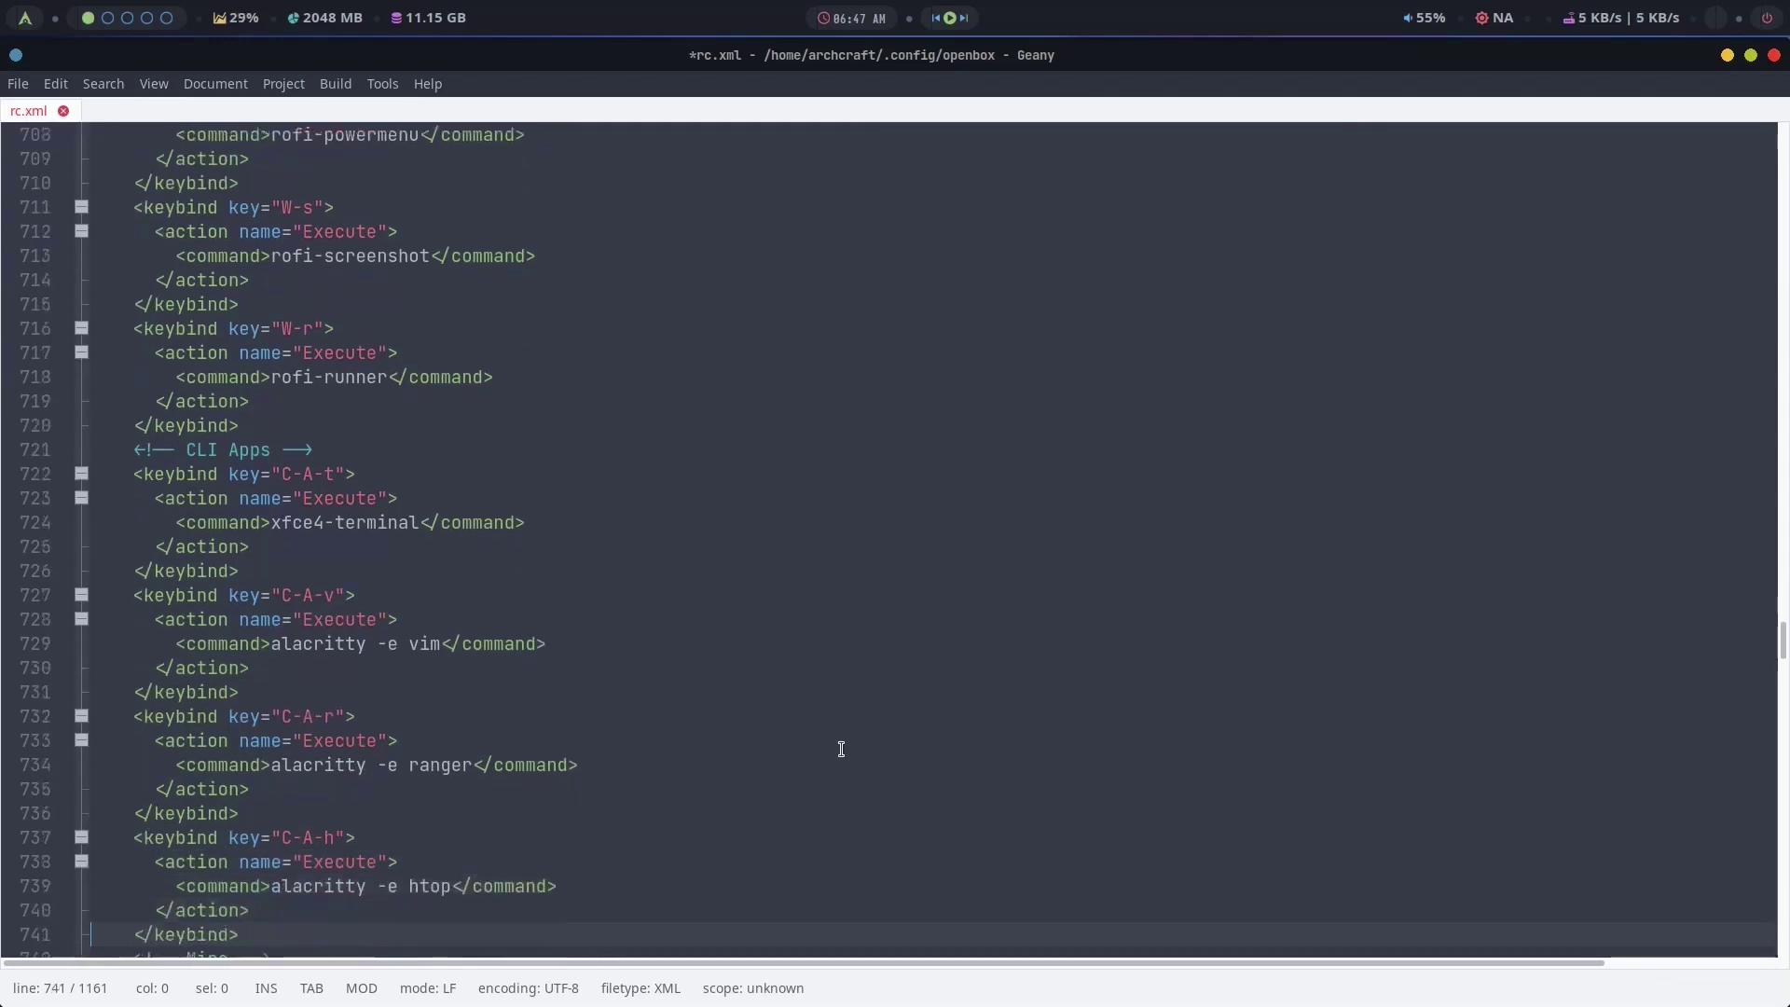
Change the htop keybinding's C-A modifiers to W, making it W-h.
{"action": "key", "text": "Up"}
{"action": "key", "text": "Up"}
{"action": "key", "text": "Up"}
{"action": "key", "text": "Up"}
{"action": "key", "text": "Right"}
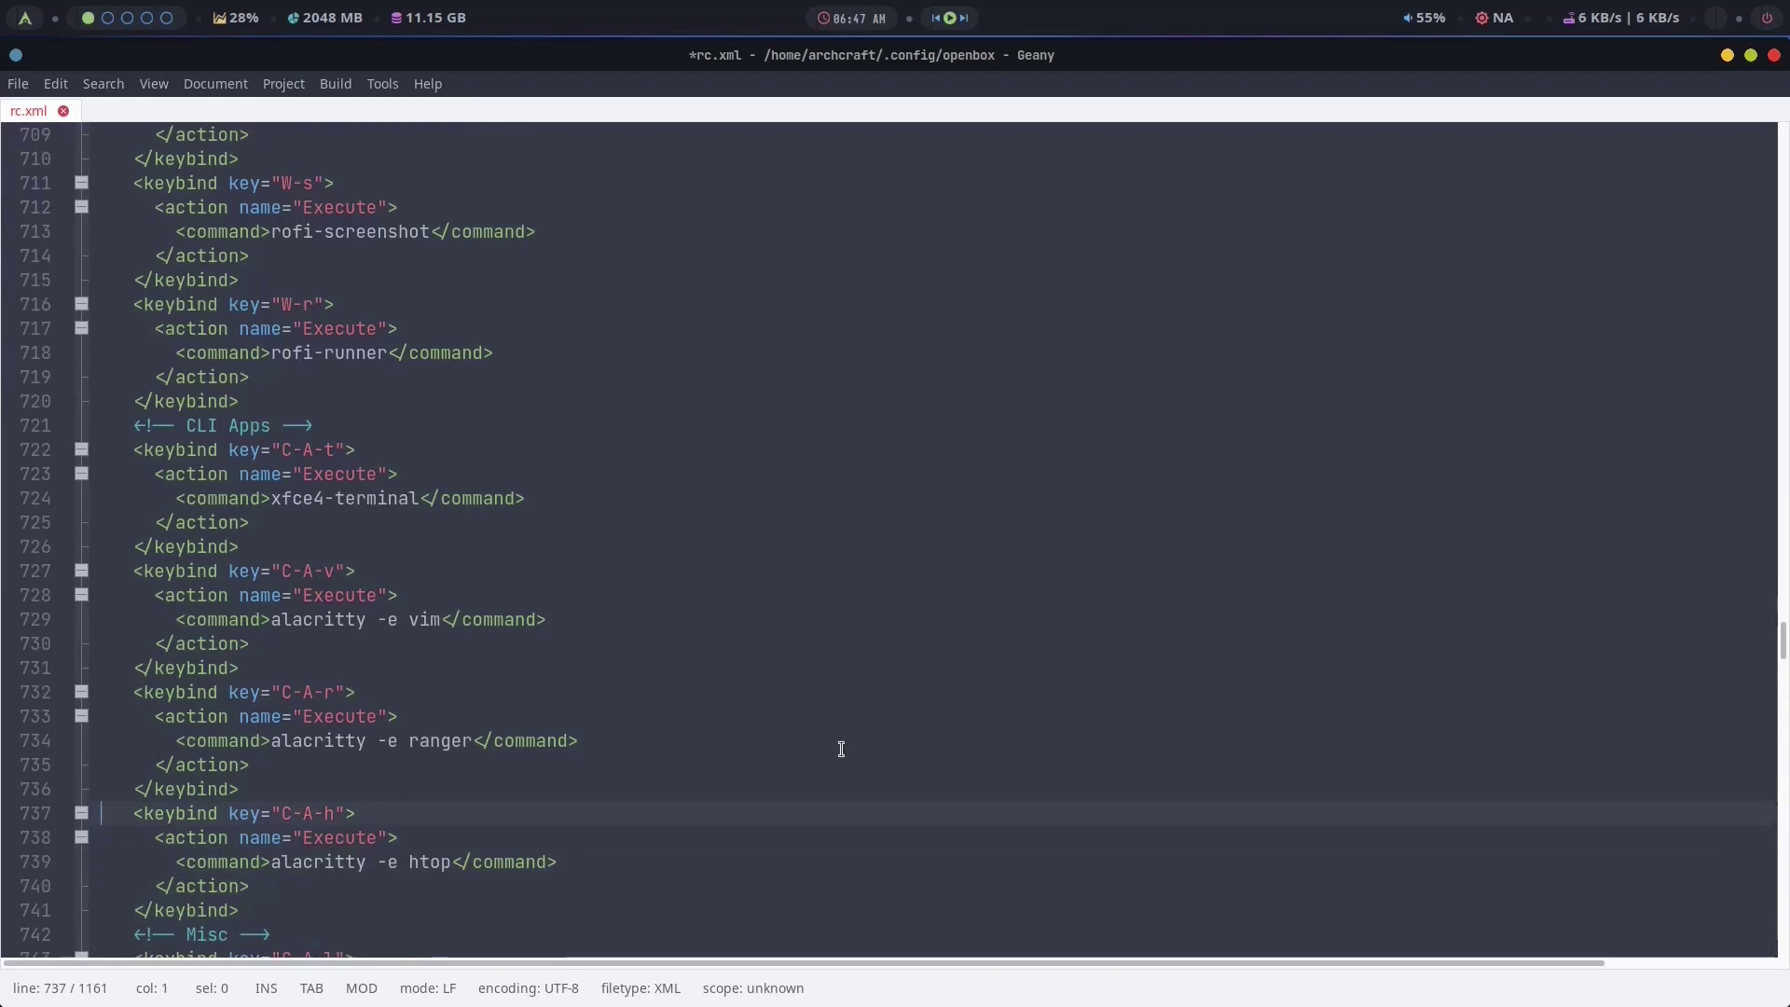
{"action": "key", "text": "Right"}
{"action": "key", "text": "Right"}
{"action": "key", "text": "Right"}
{"action": "key", "text": "Right"}
{"action": "key", "text": "Right"}
{"action": "key", "text": "Right"}
{"action": "key", "text": "Right"}
{"action": "key", "text": "Right"}
{"action": "key", "text": "Right"}
{"action": "key", "text": "Right"}
{"action": "key", "text": "Right"}
{"action": "key", "text": "shift+Right"}
{"action": "key", "text": "shift+Right"}
{"action": "key", "text": "shift+Right"}
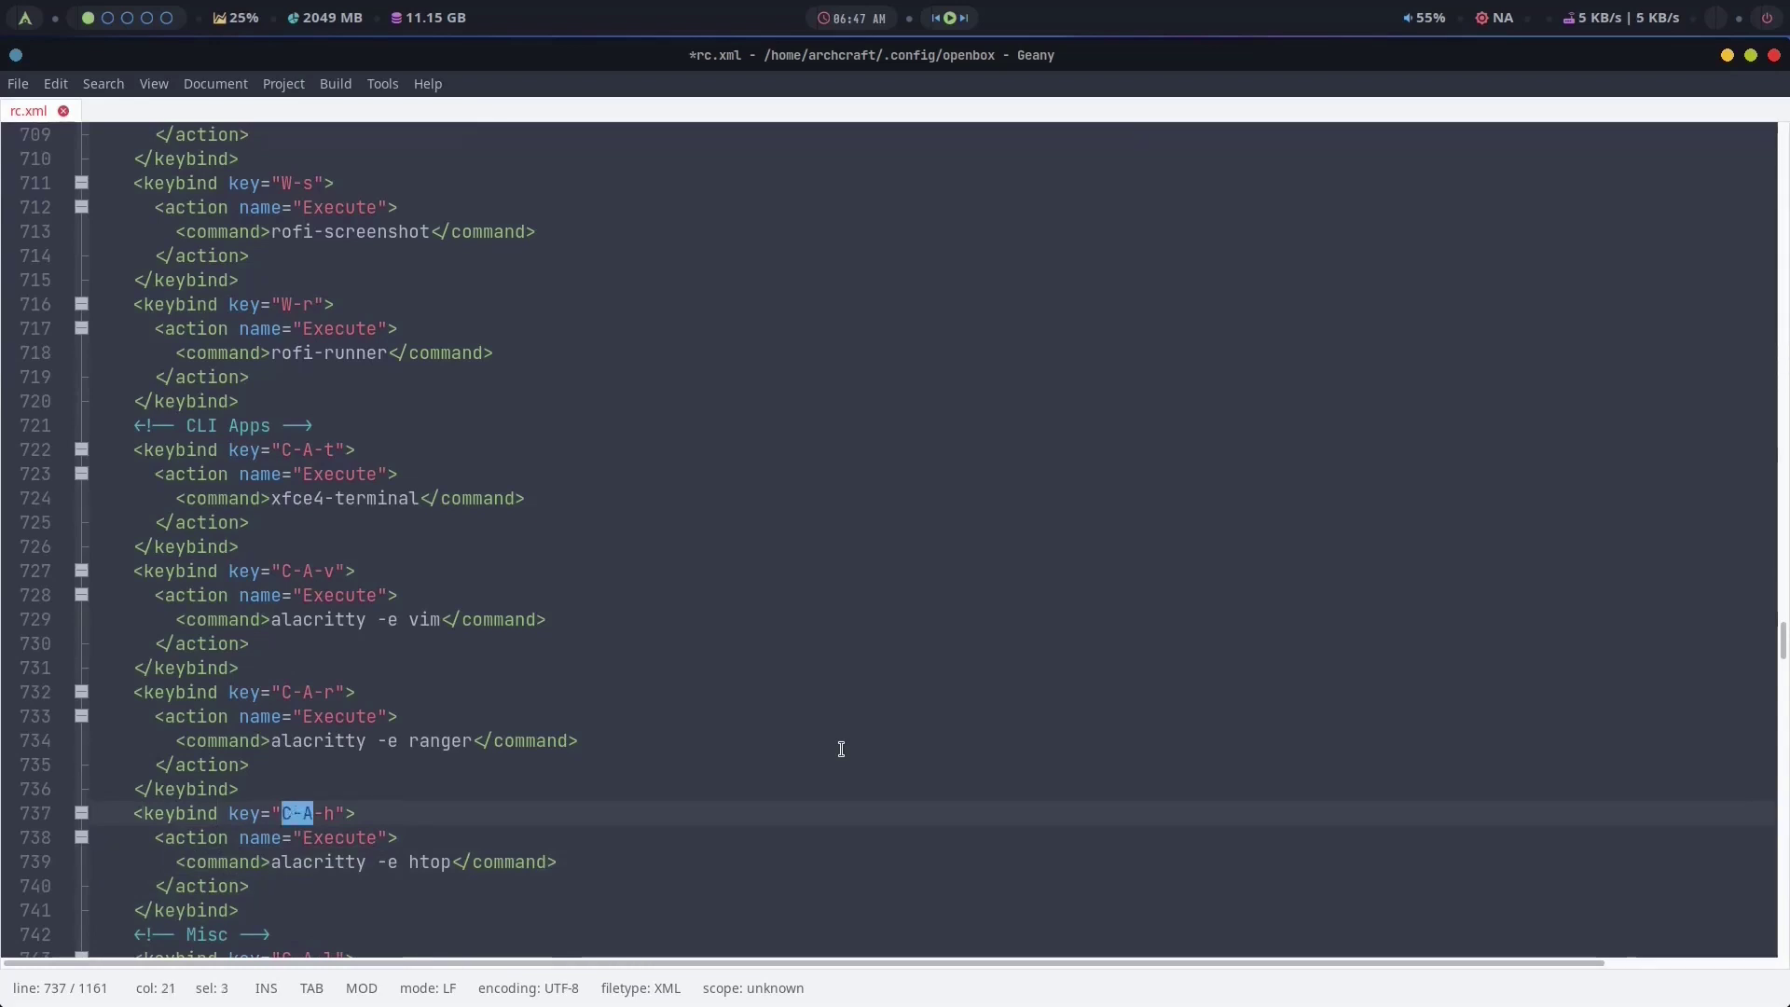
{"action": "type", "text": "W"}
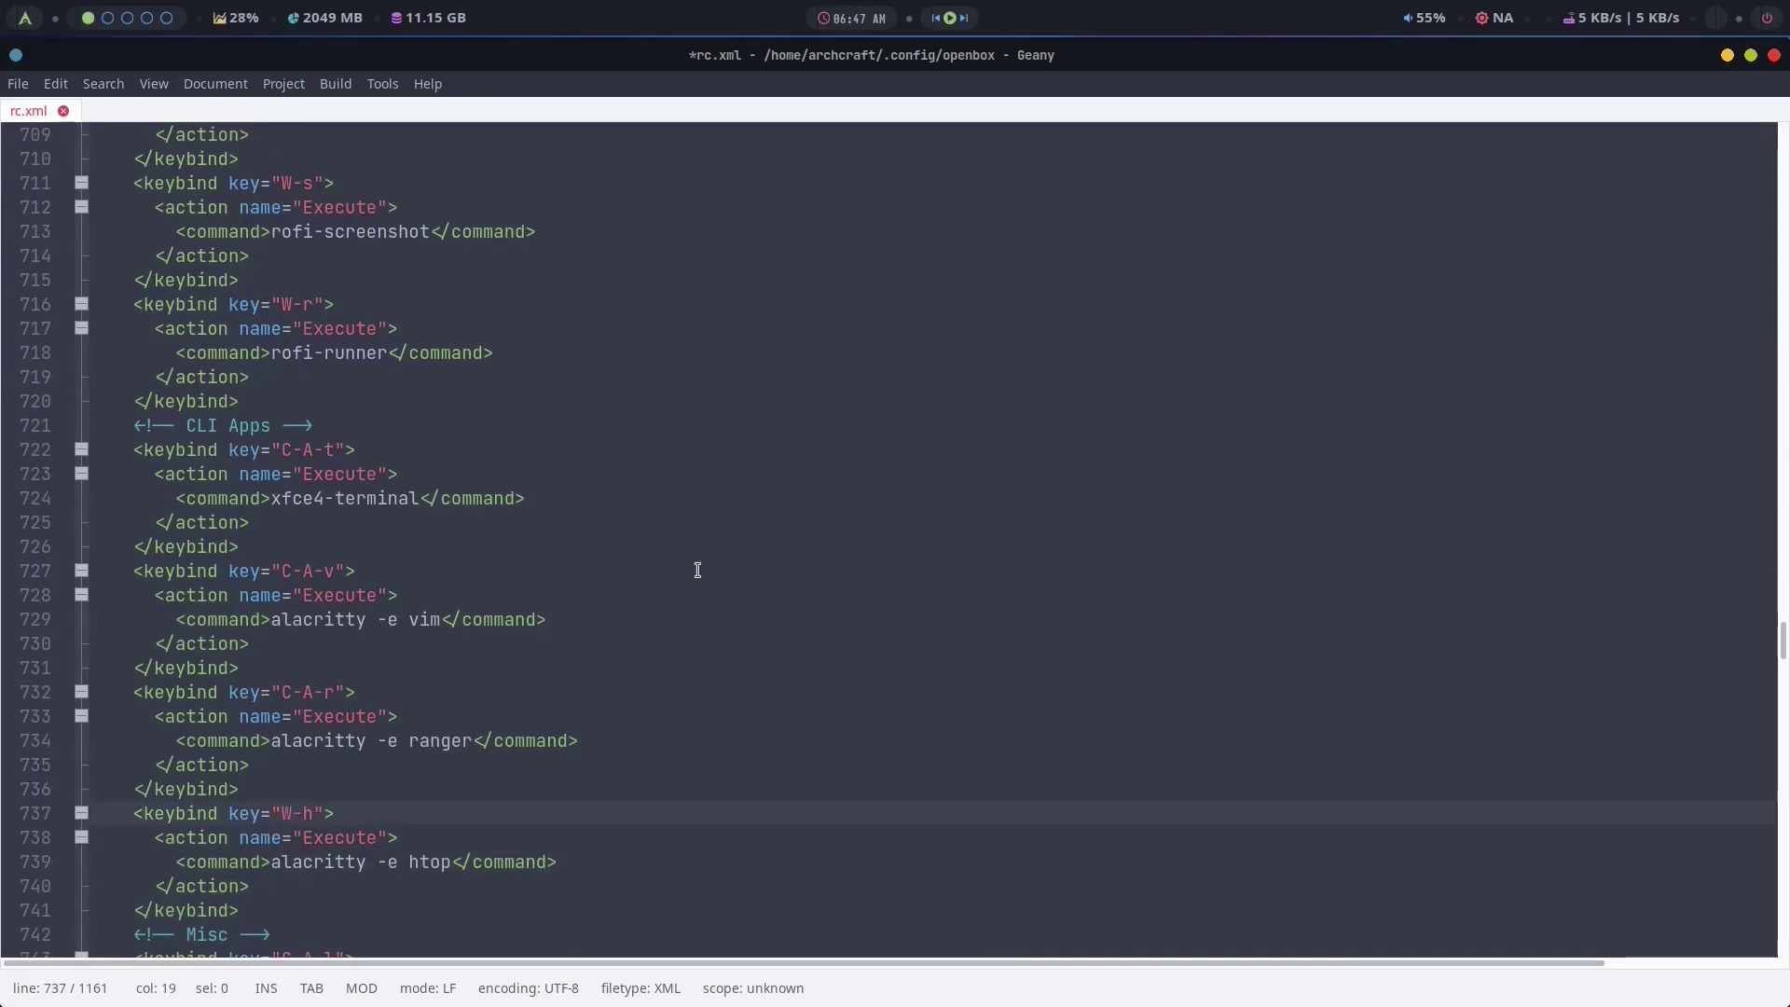
Remove the W-t ob-furminal keybinding block, leaving 1156 lines.
{"action": "scroll", "coordinate": [541, 774], "scroll_direction": "down", "scroll_amount": 1}
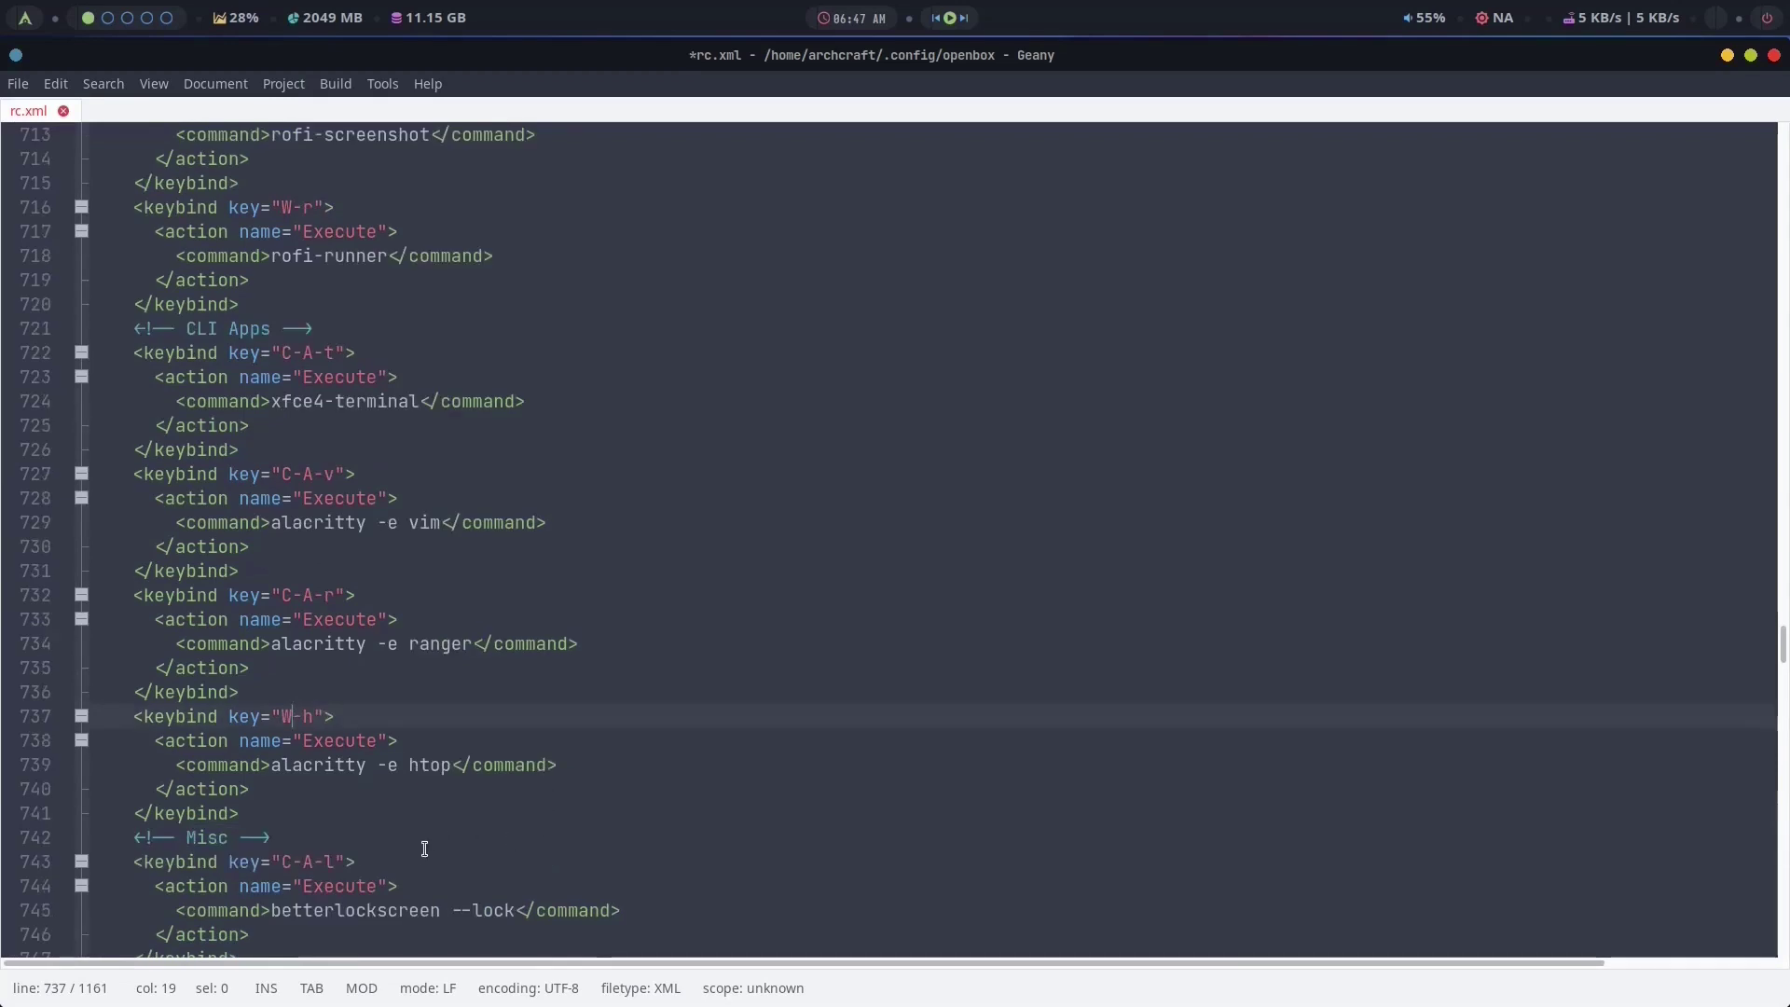
{"action": "scroll", "coordinate": [419, 851], "scroll_direction": "down", "scroll_amount": 1}
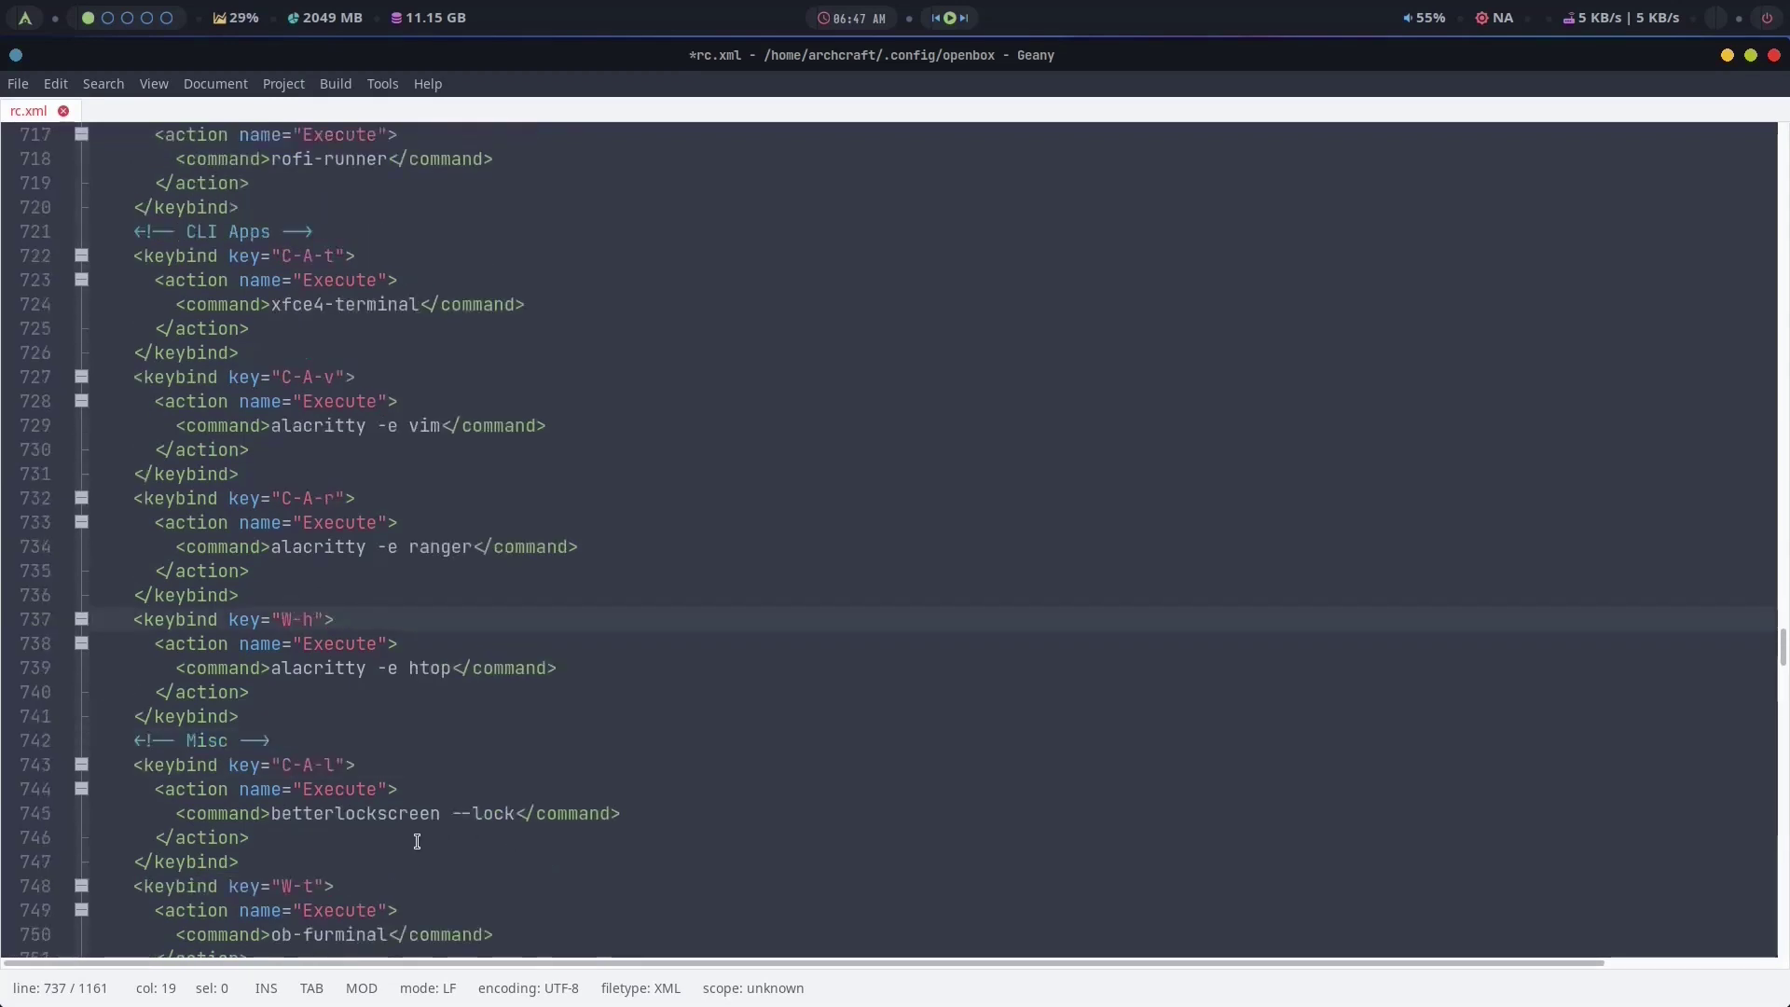
{"action": "scroll", "coordinate": [414, 841], "scroll_direction": "down", "scroll_amount": 1}
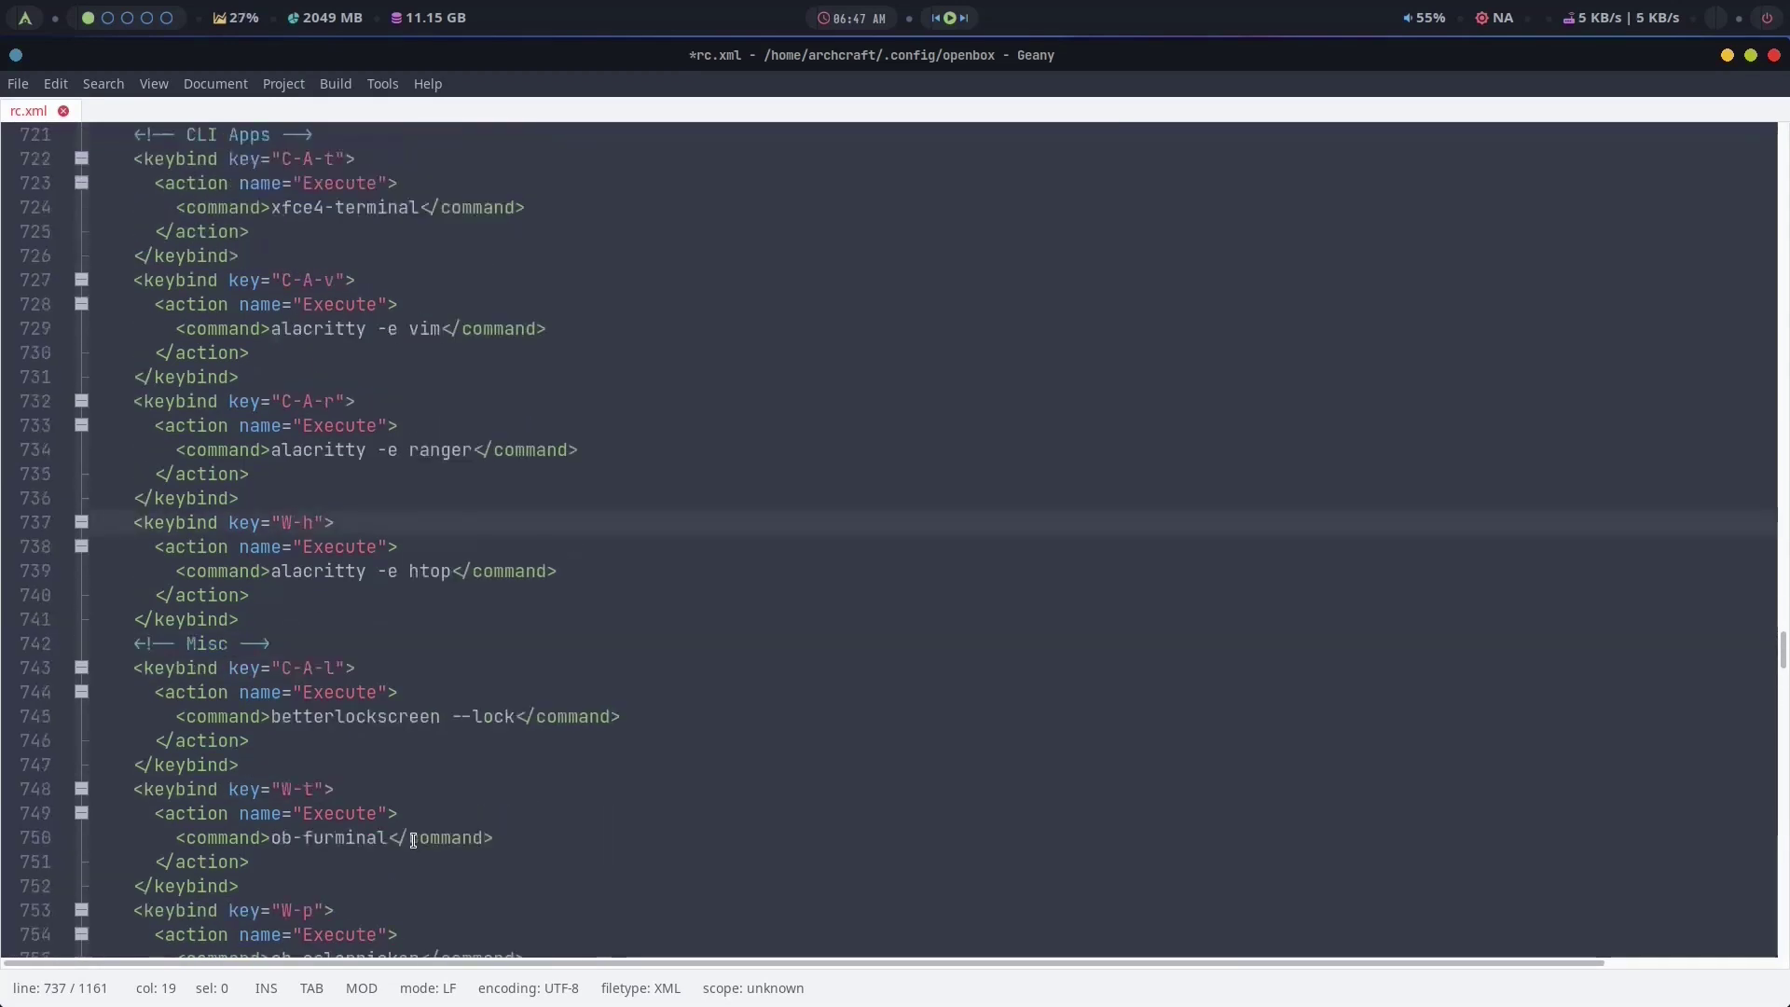
{"action": "left_click", "coordinate": [322, 790]}
{"action": "key", "text": "ctrl+z"}
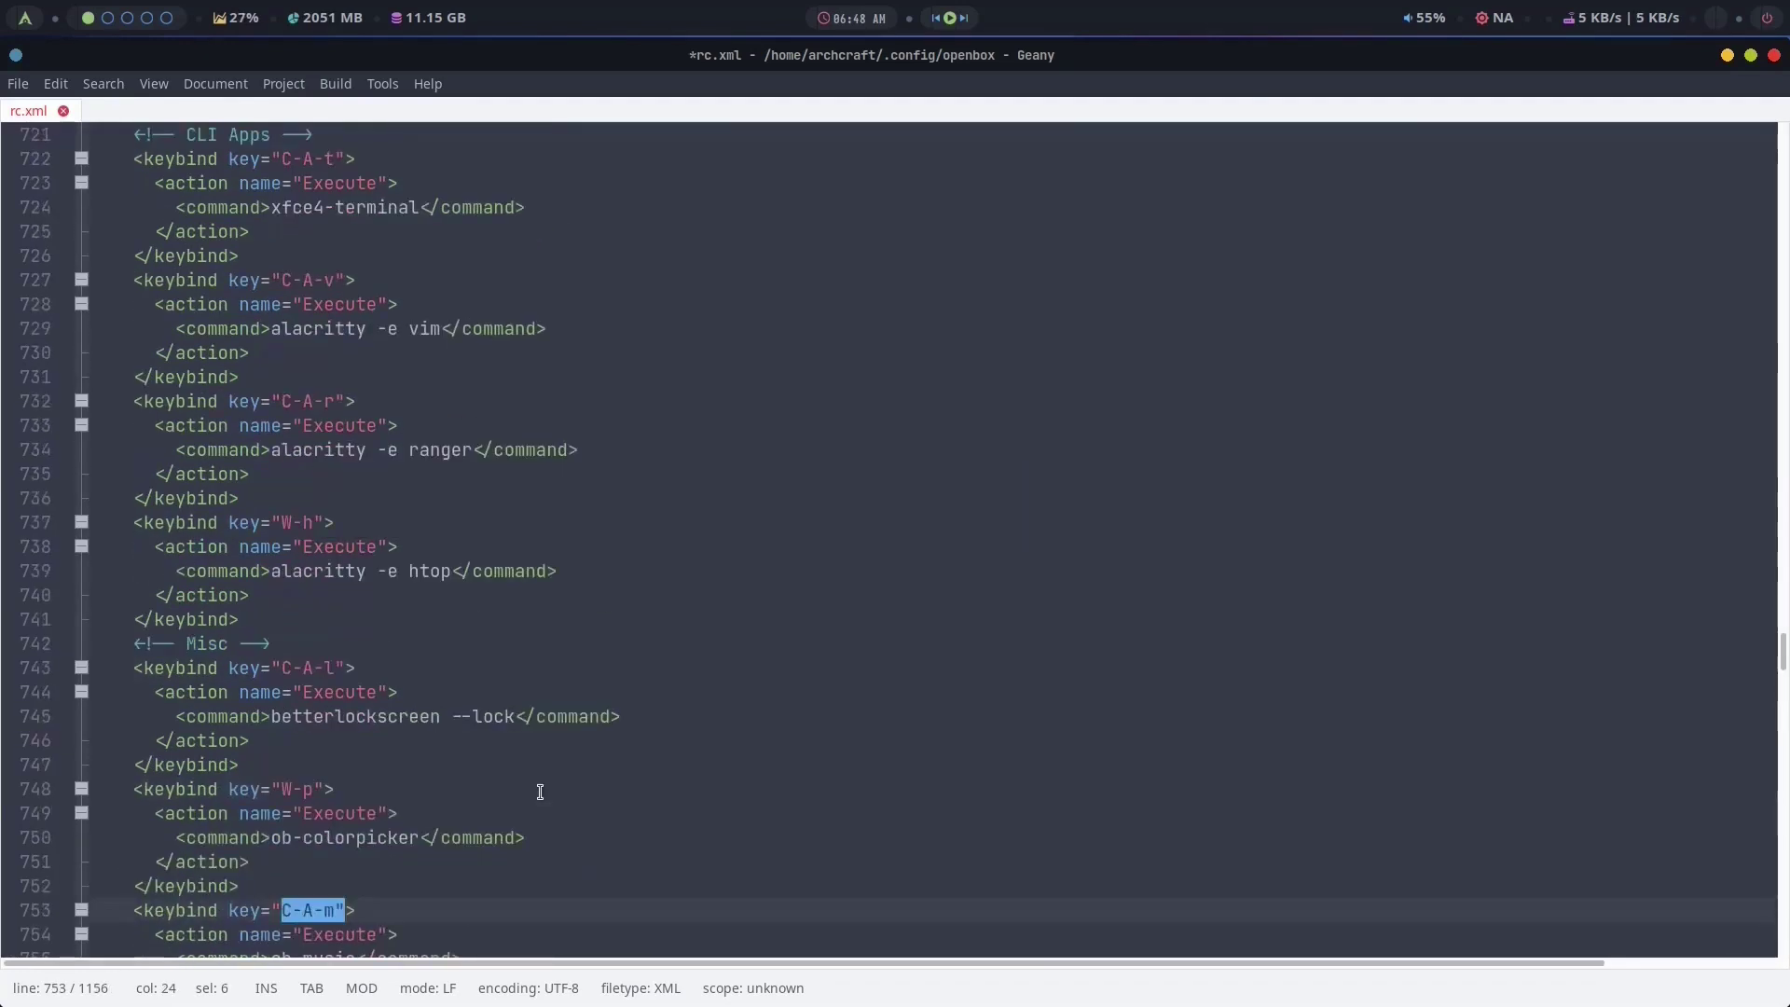
{"action": "scroll", "coordinate": [537, 789], "scroll_direction": "up", "scroll_amount": 3}
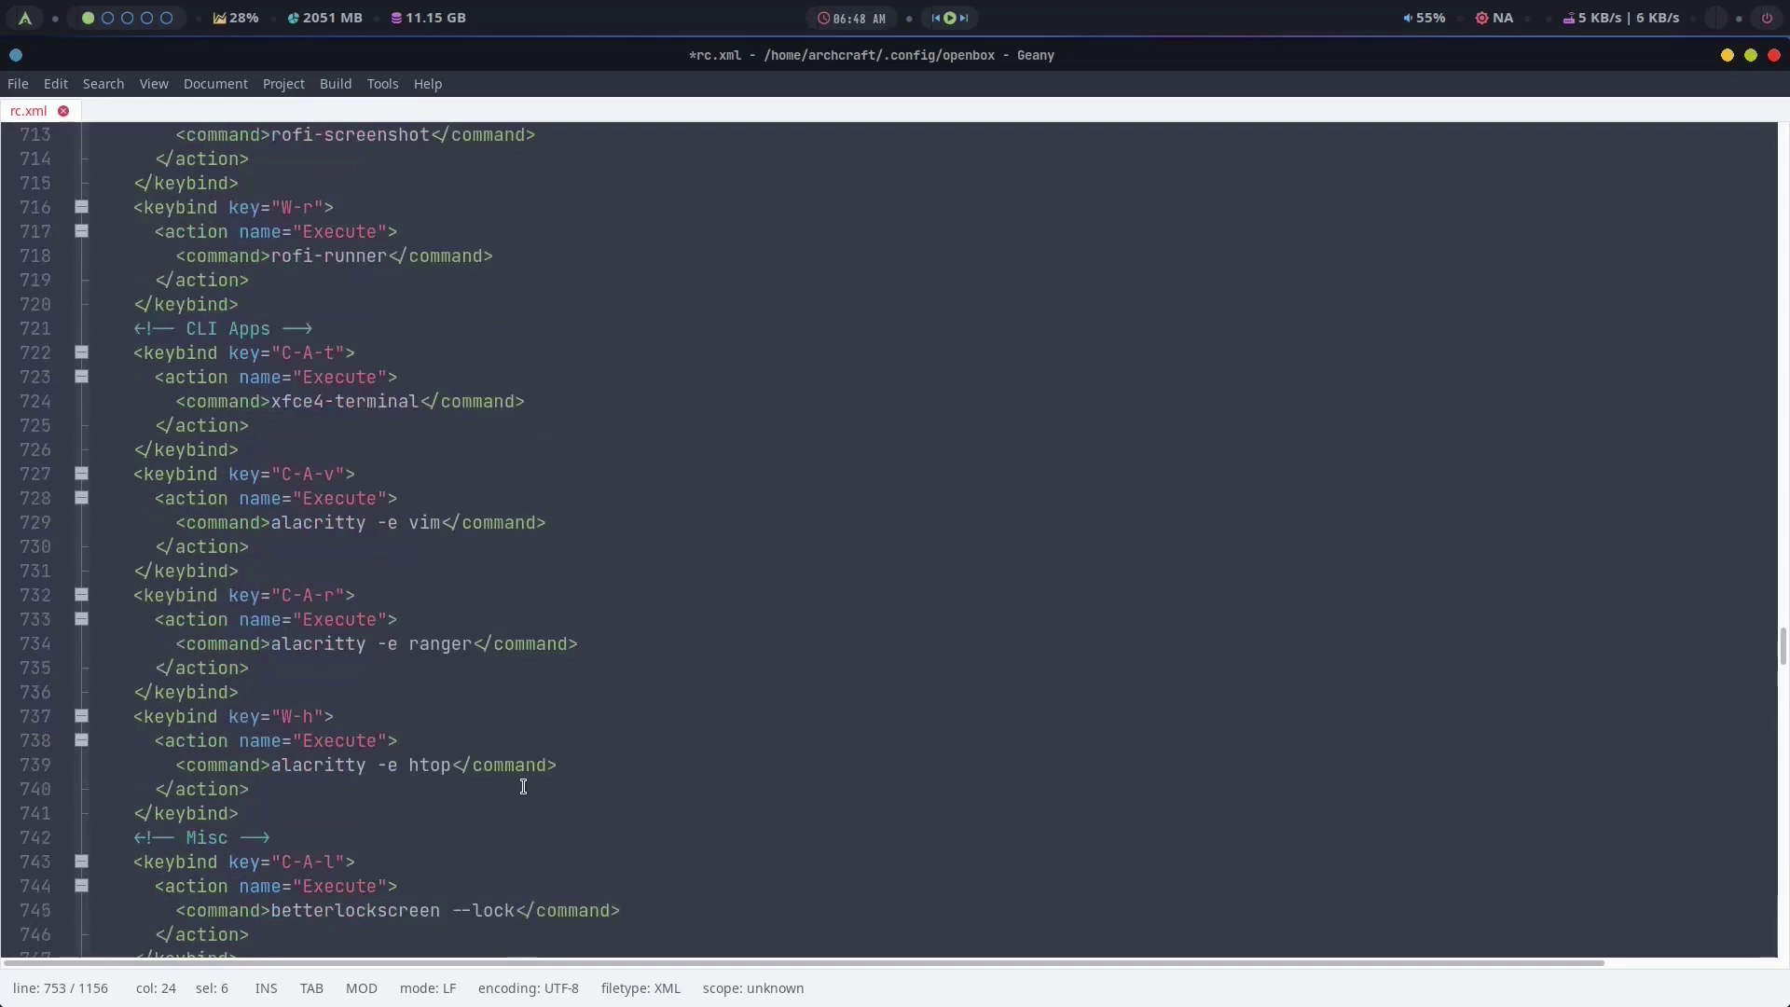
{"action": "scroll", "coordinate": [523, 786], "scroll_direction": "up", "scroll_amount": 5}
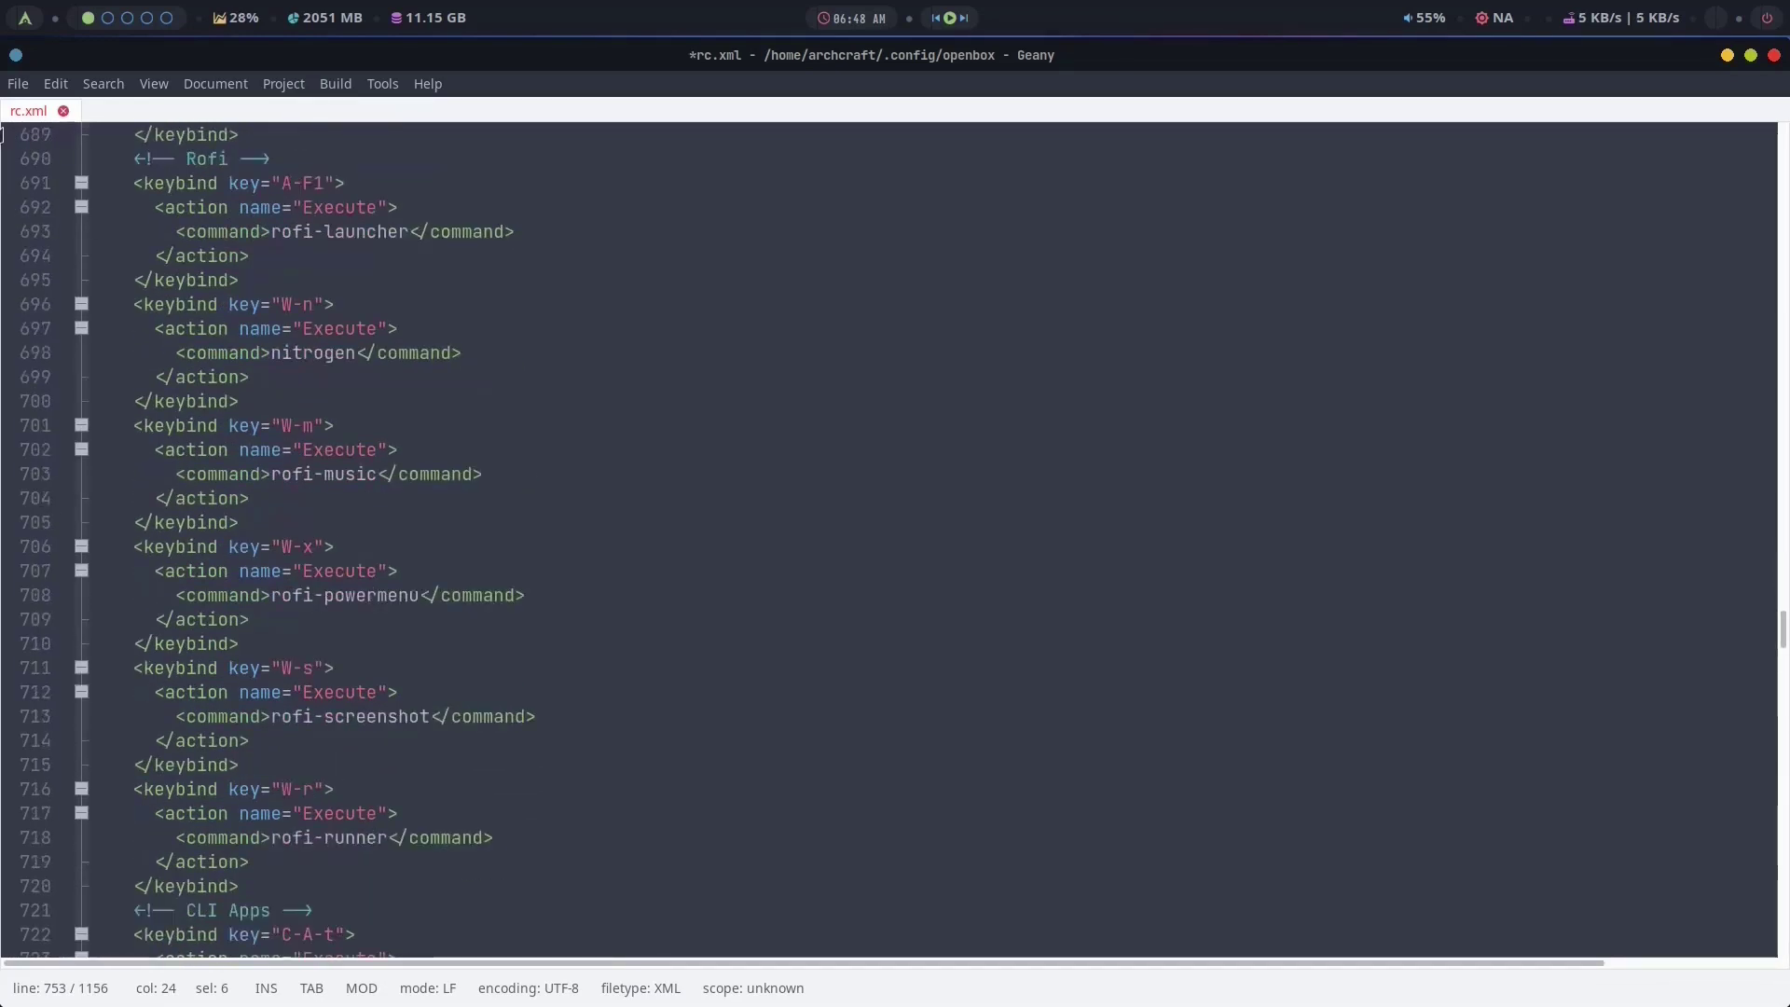
Search rc.xml for the W-t keybind at line 670, then close the Find dialog.
{"action": "left_click", "coordinate": [18, 84]}
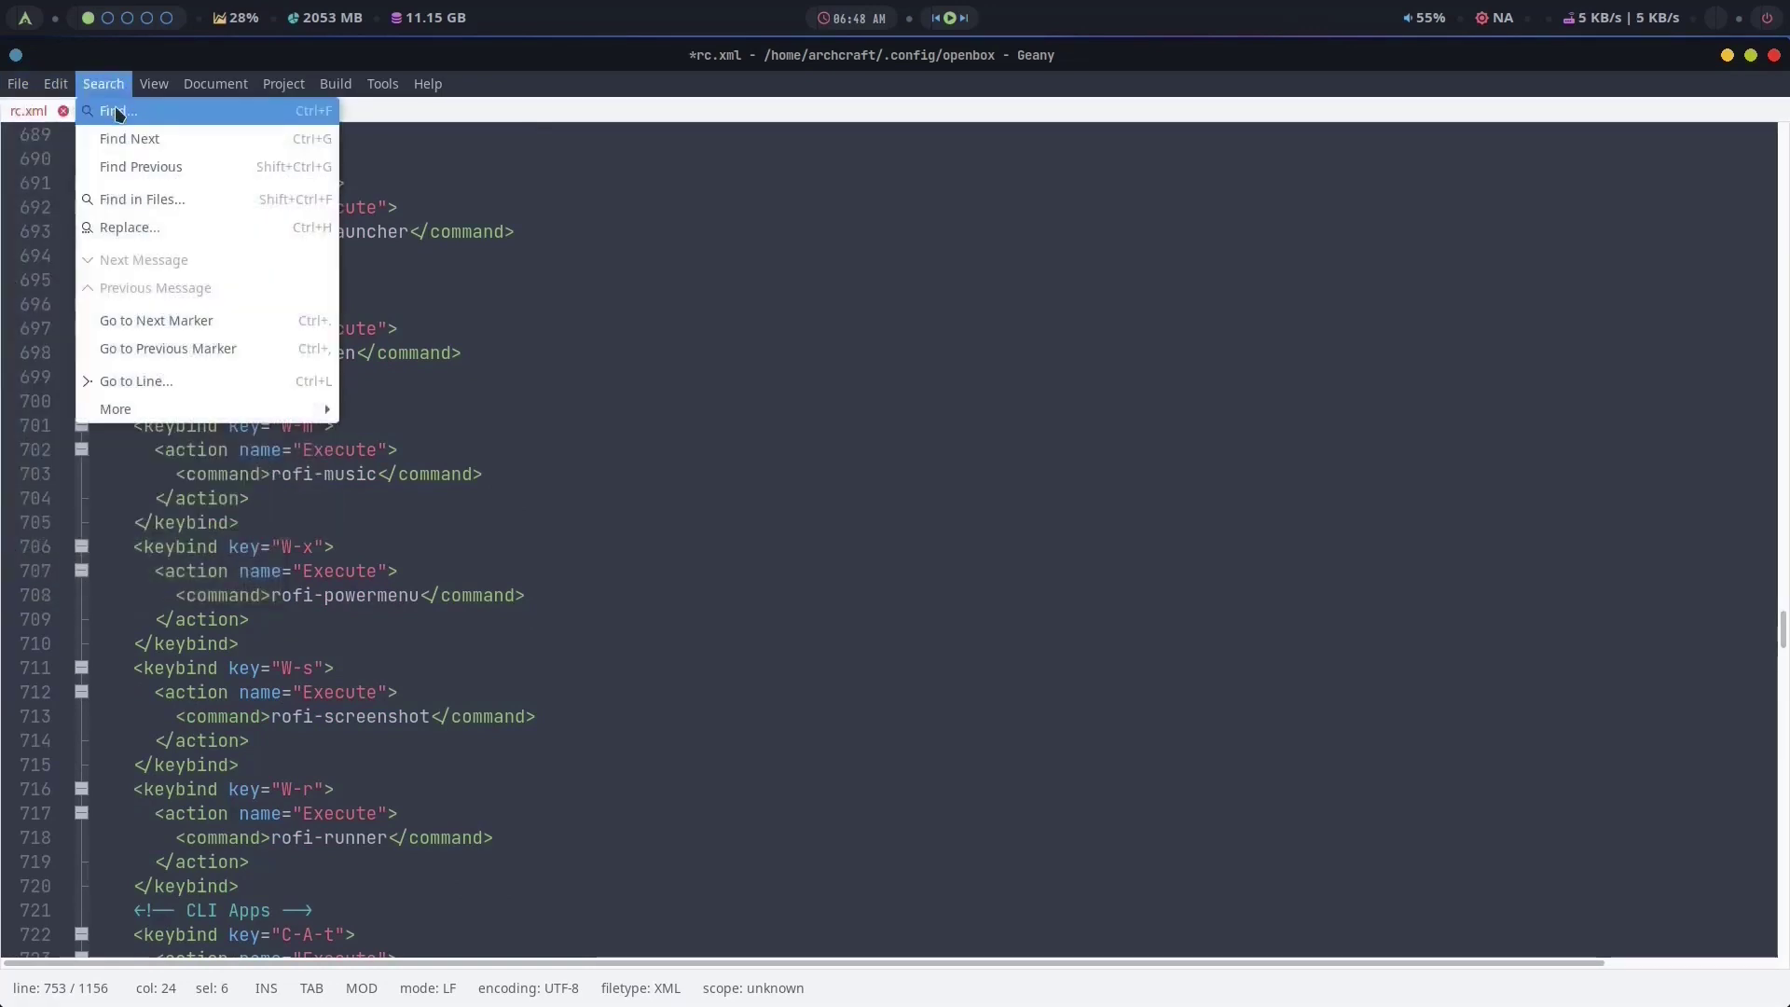
{"action": "left_click", "coordinate": [117, 110]}
{"action": "type", "text": "a1"}
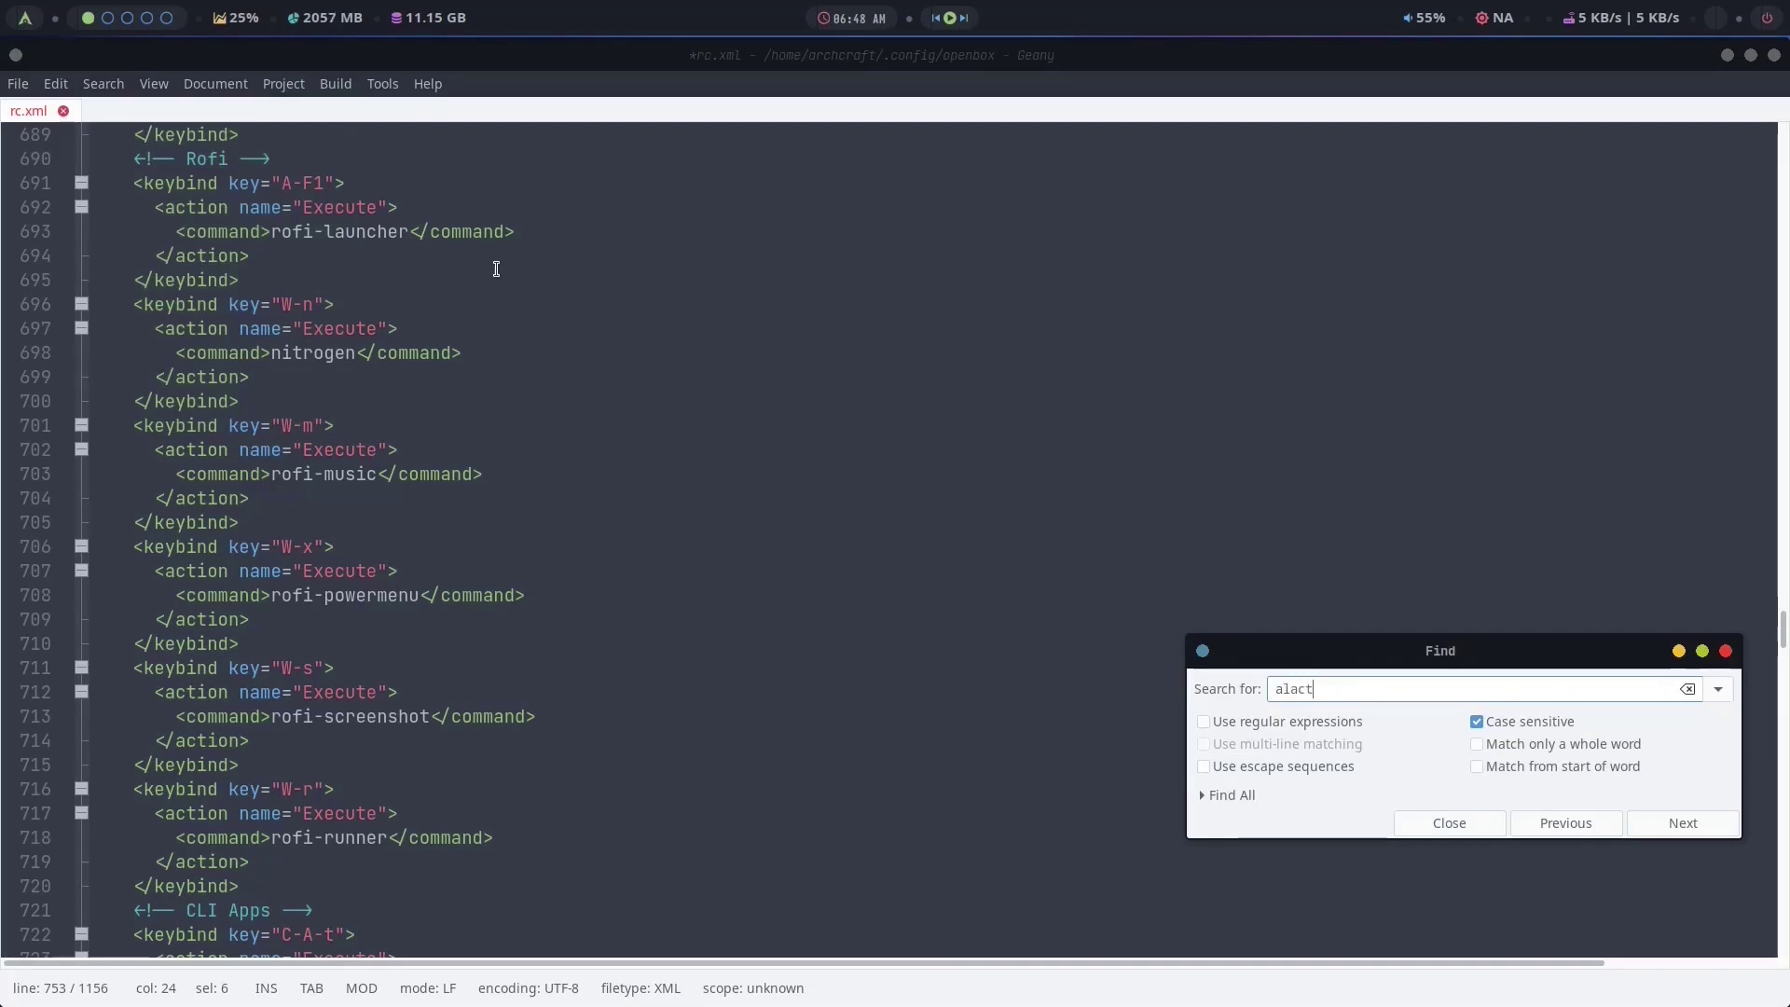
{"action": "key", "text": "Escape"}
{"action": "key", "text": "alt+Left"}
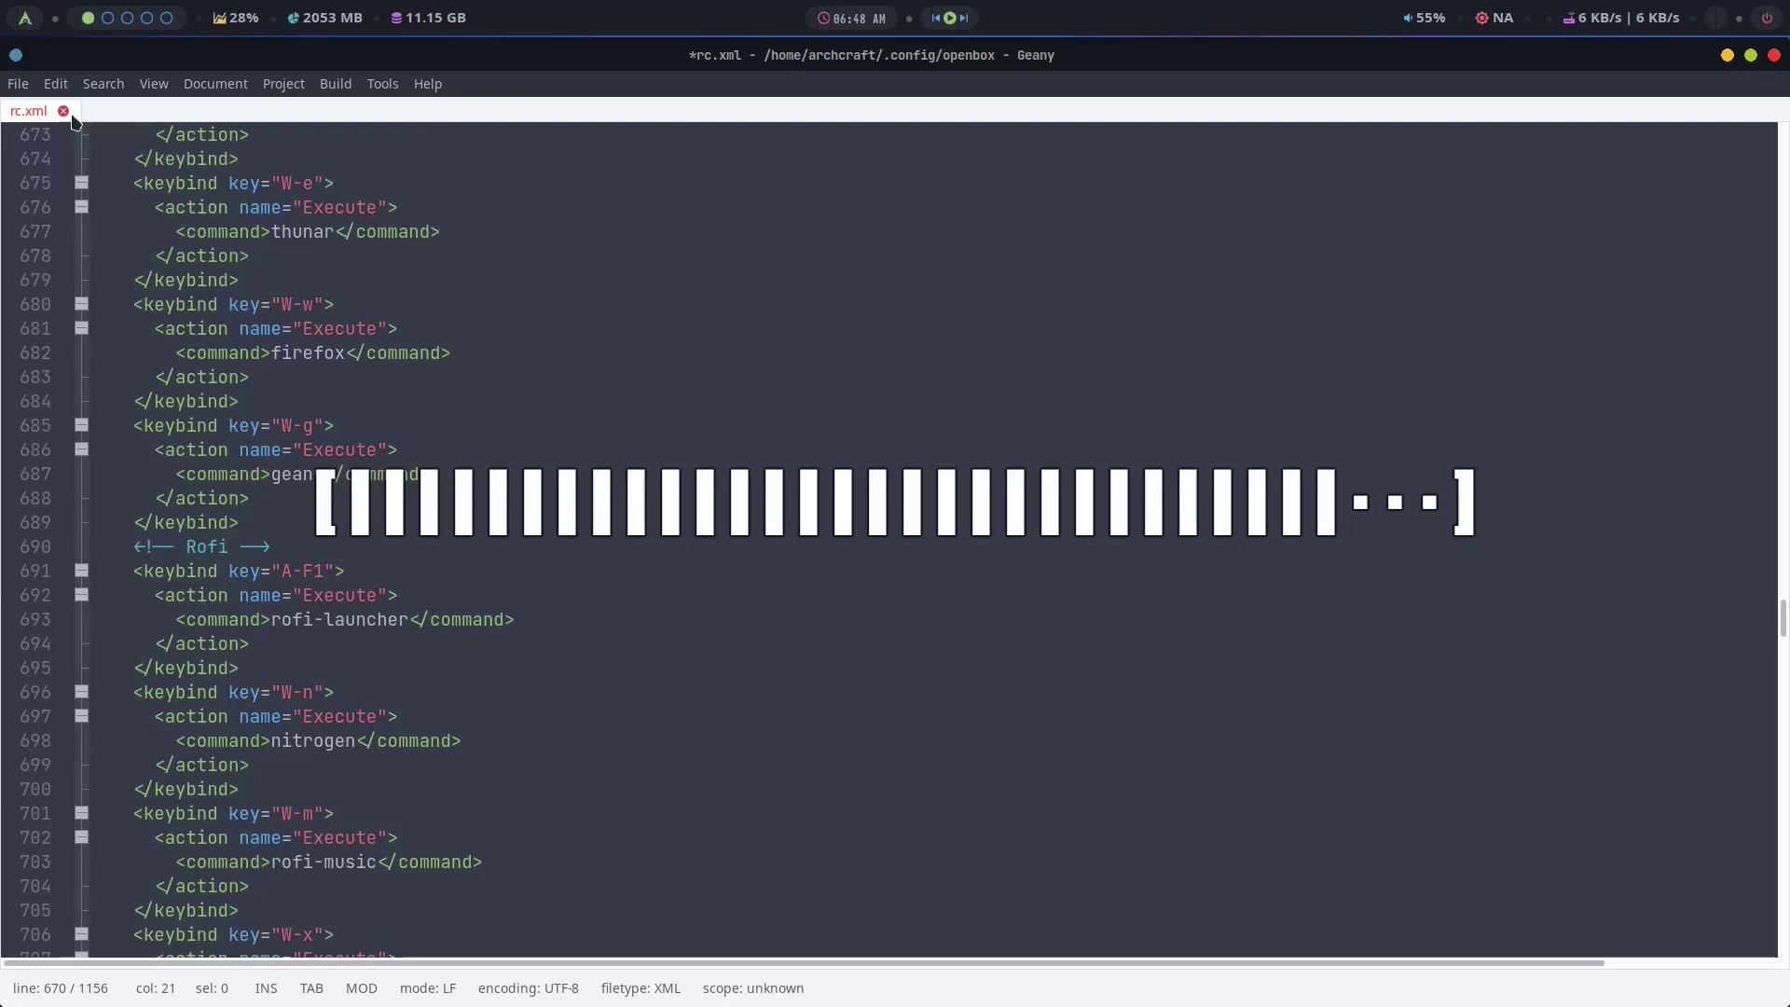
Save the edited rc.xml and quit Geany.
{"action": "left_click", "coordinate": [18, 83]}
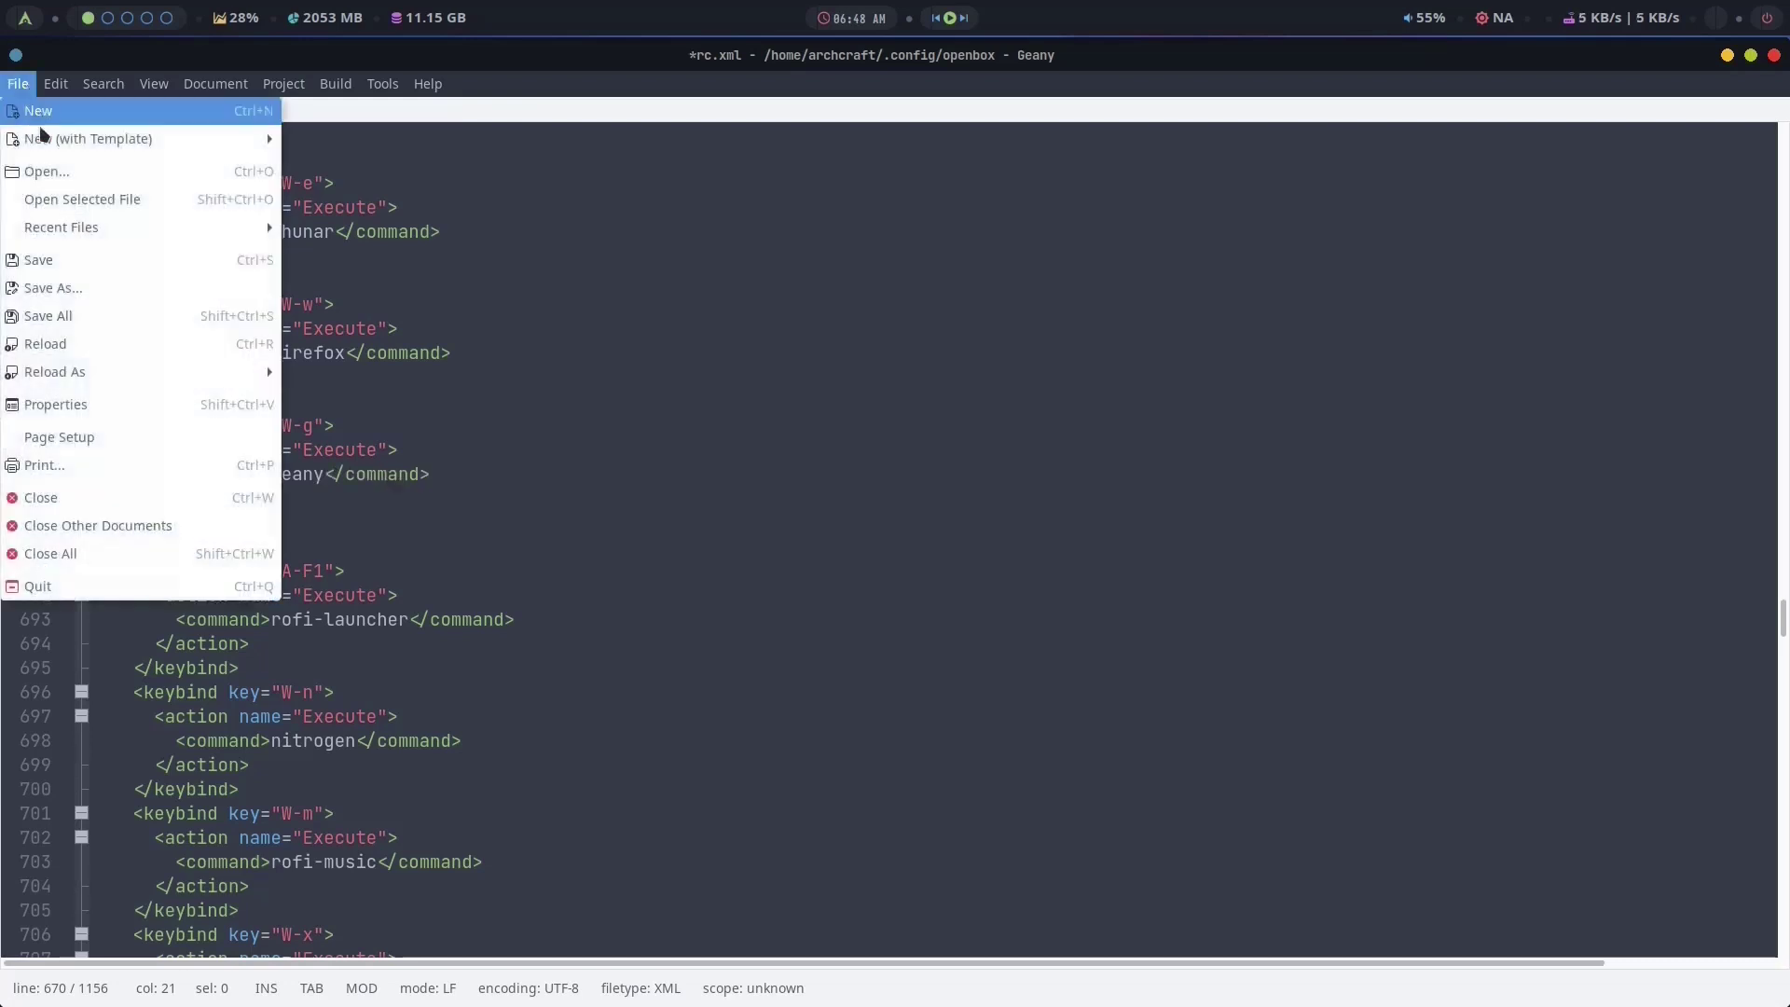
{"action": "left_click", "coordinate": [50, 259]}
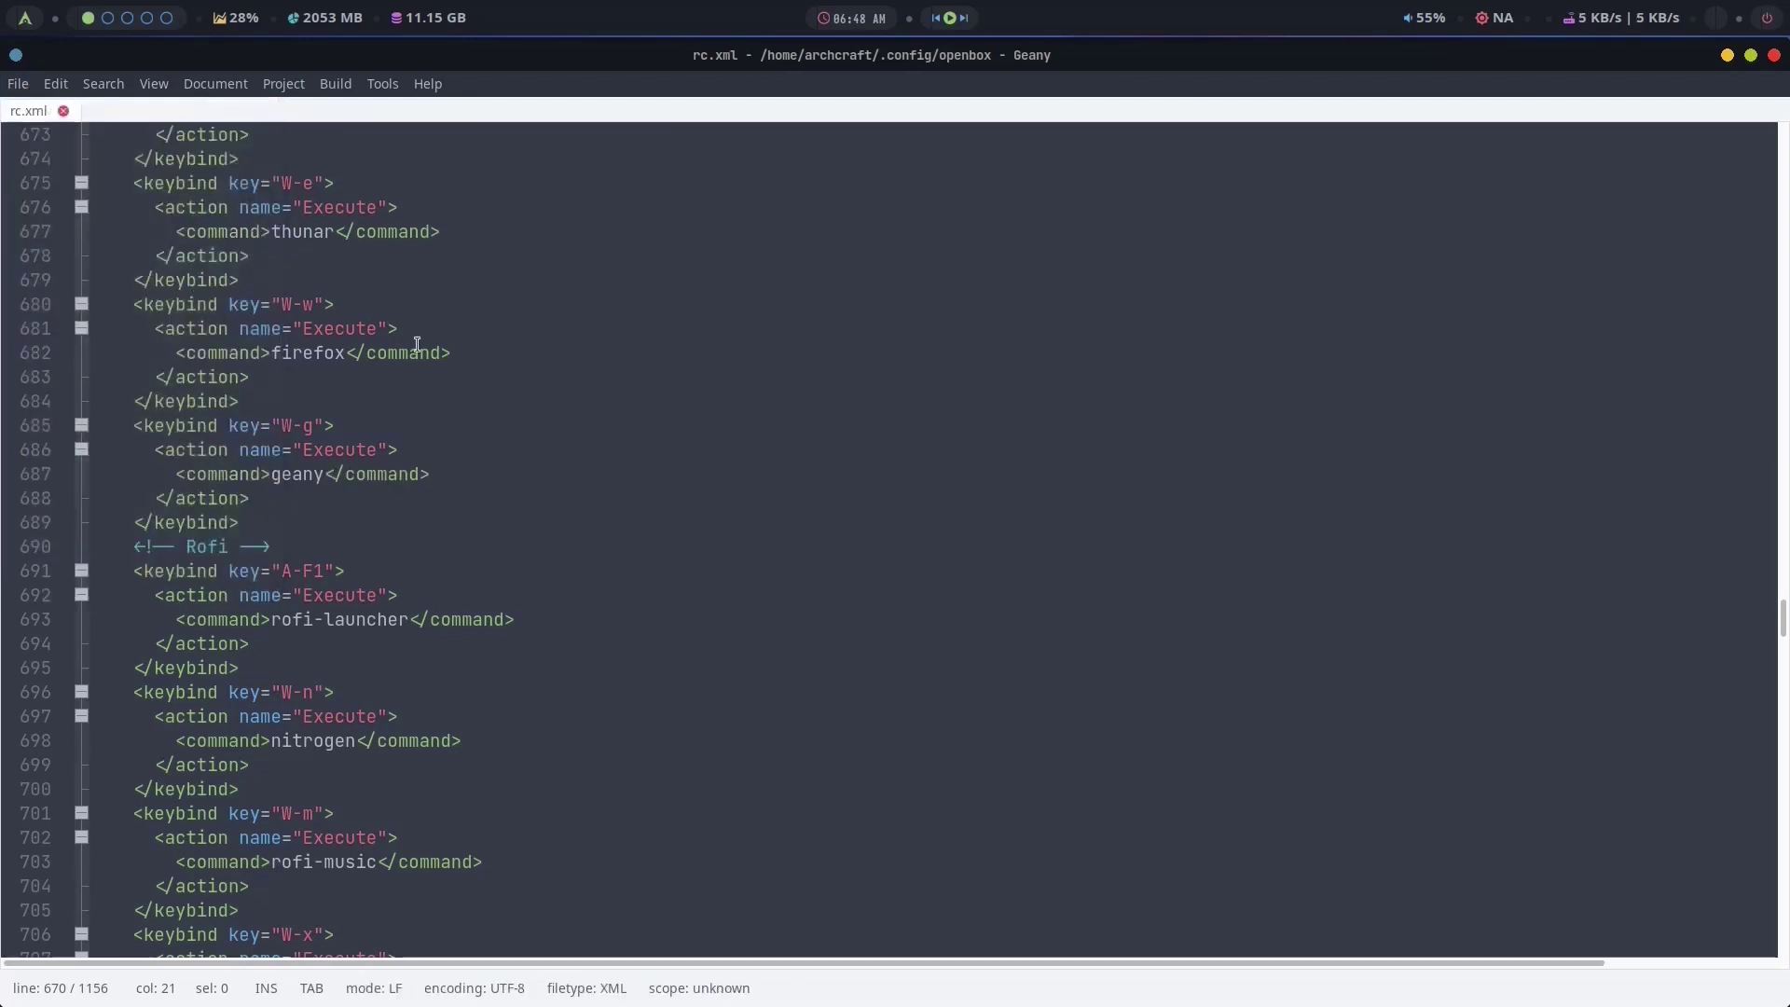
{"action": "left_click", "coordinate": [1775, 55]}
Log out of the Openbox session from the desktop menu's System submenu.
{"action": "right_click", "coordinate": [519, 328]}
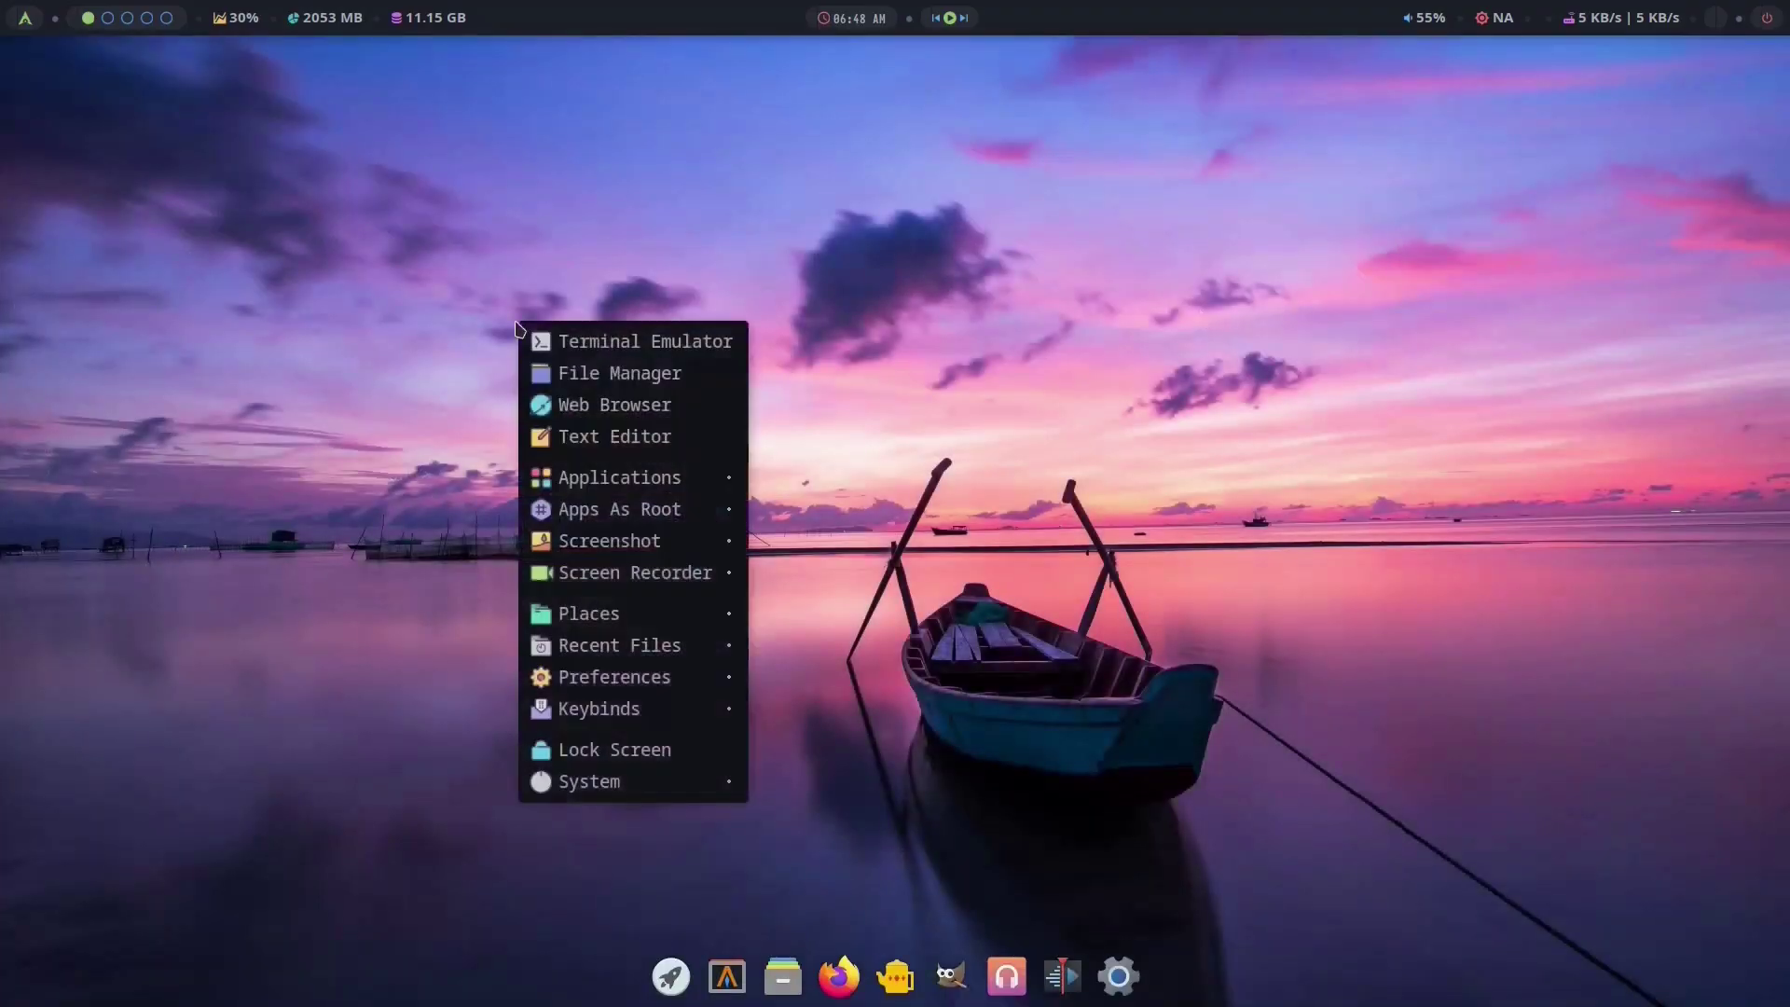
{"action": "mouse_move", "coordinate": [667, 785]}
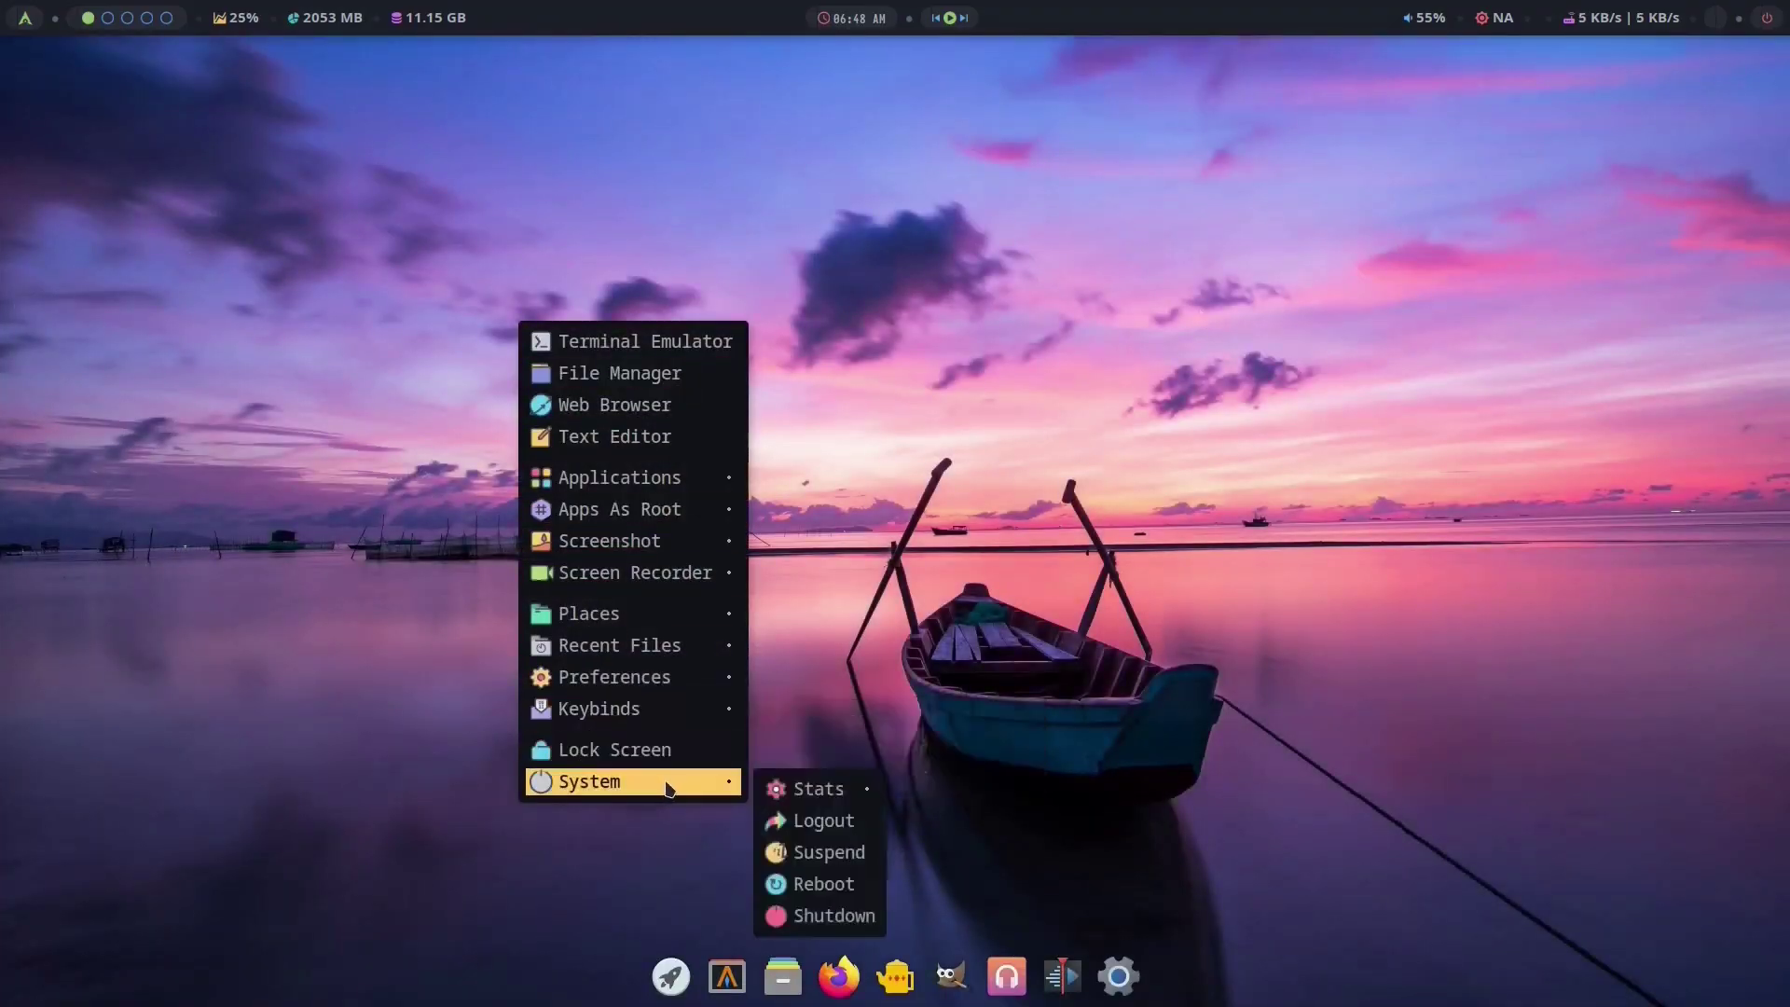
{"action": "left_click", "coordinate": [793, 820]}
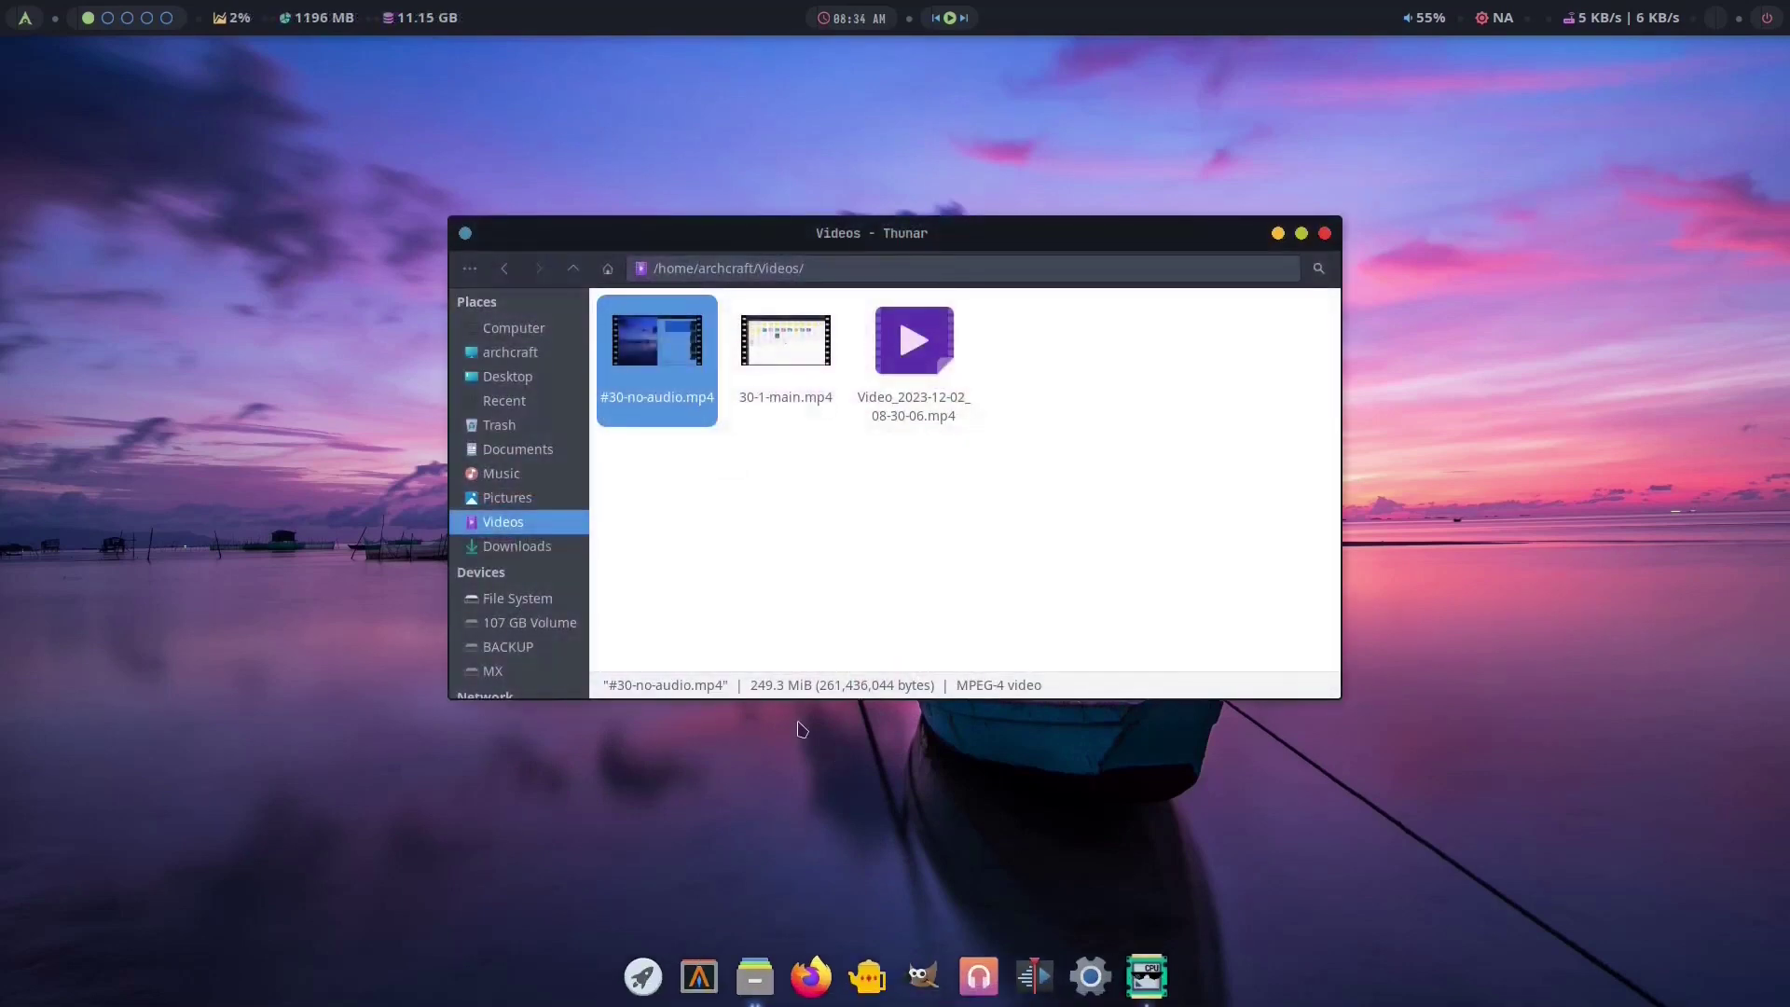
After logging back in, close the Videos Thunar windows and minimise GPU Screen Recorder.
{"action": "key", "text": "ctrl+w"}
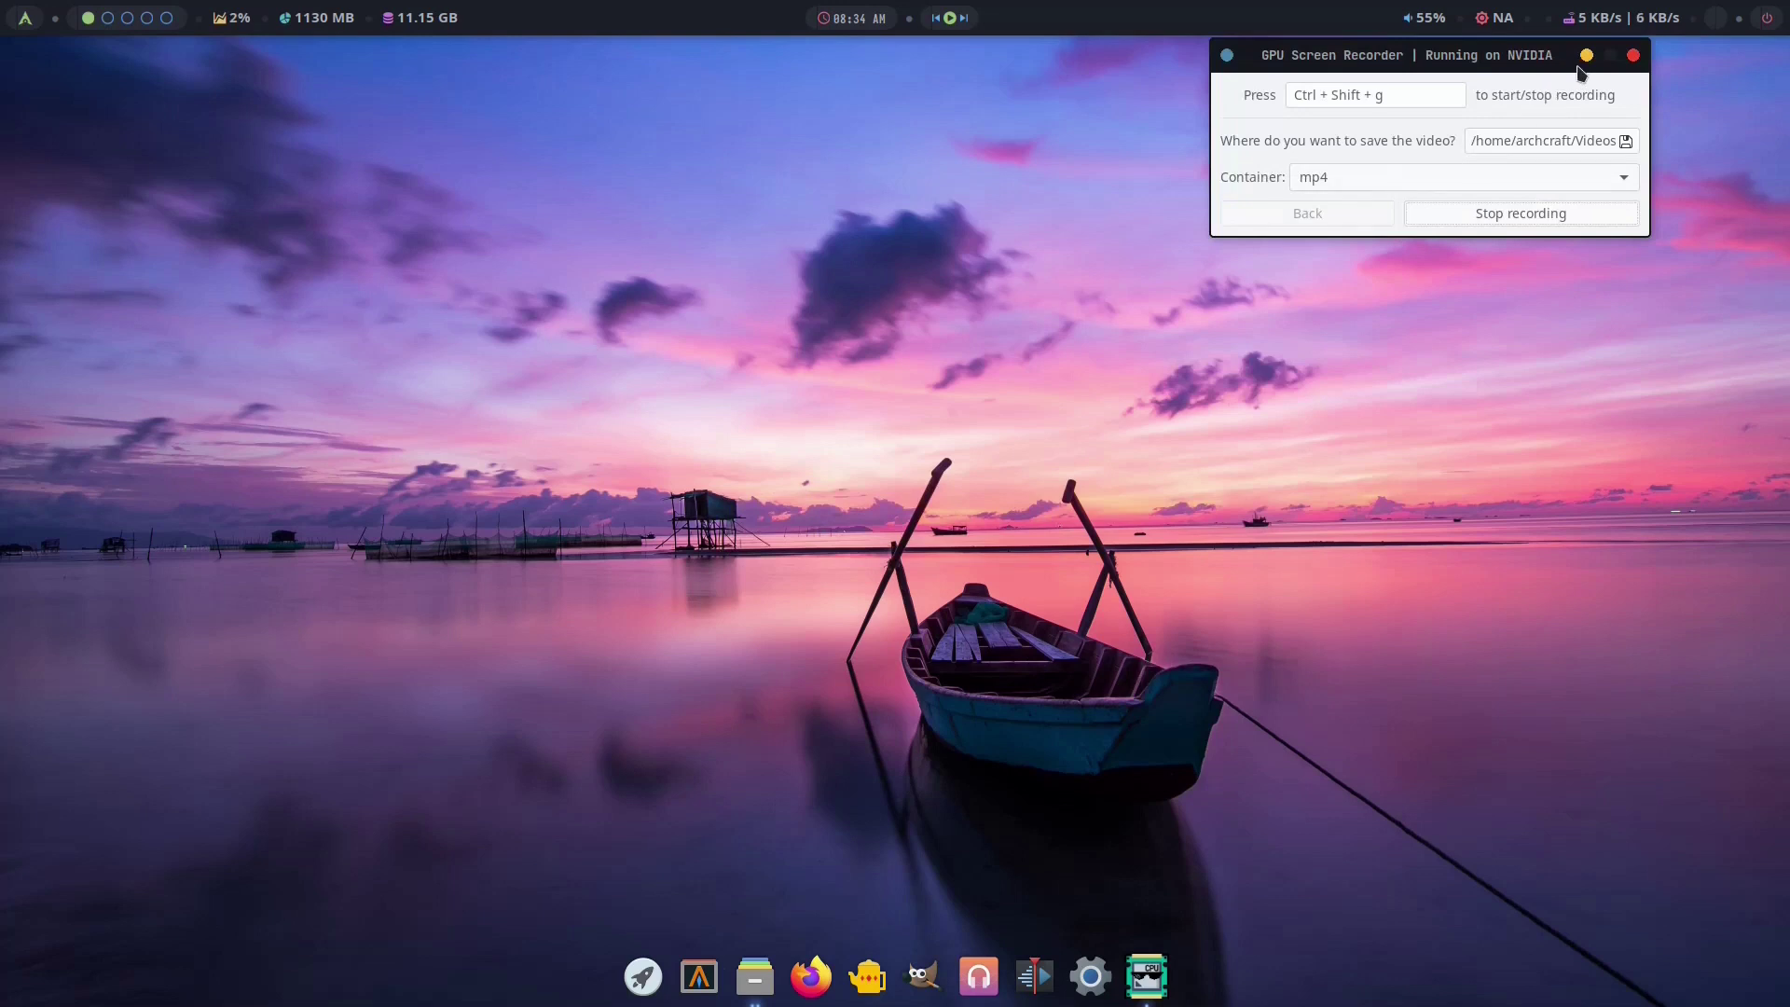
{"action": "left_click", "coordinate": [1586, 55]}
{"action": "left_click", "coordinate": [756, 976]}
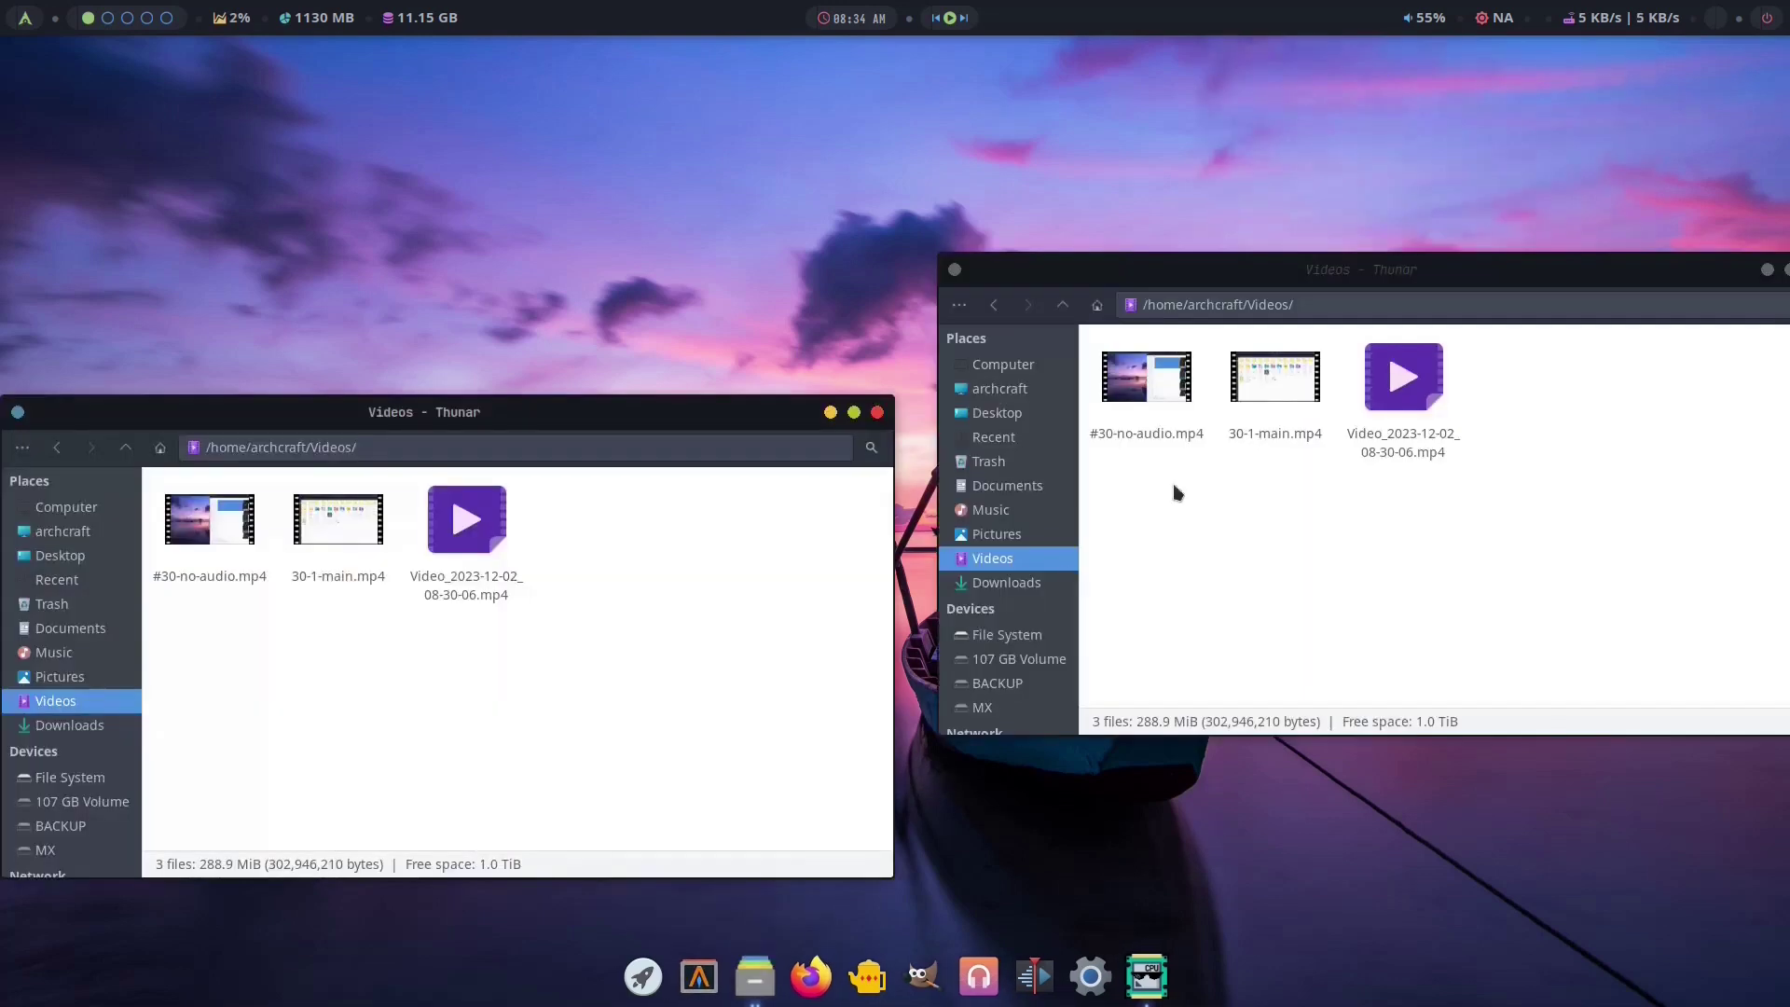
{"action": "key", "text": "ctrl+w"}
{"action": "key", "text": "ctrl+w"}
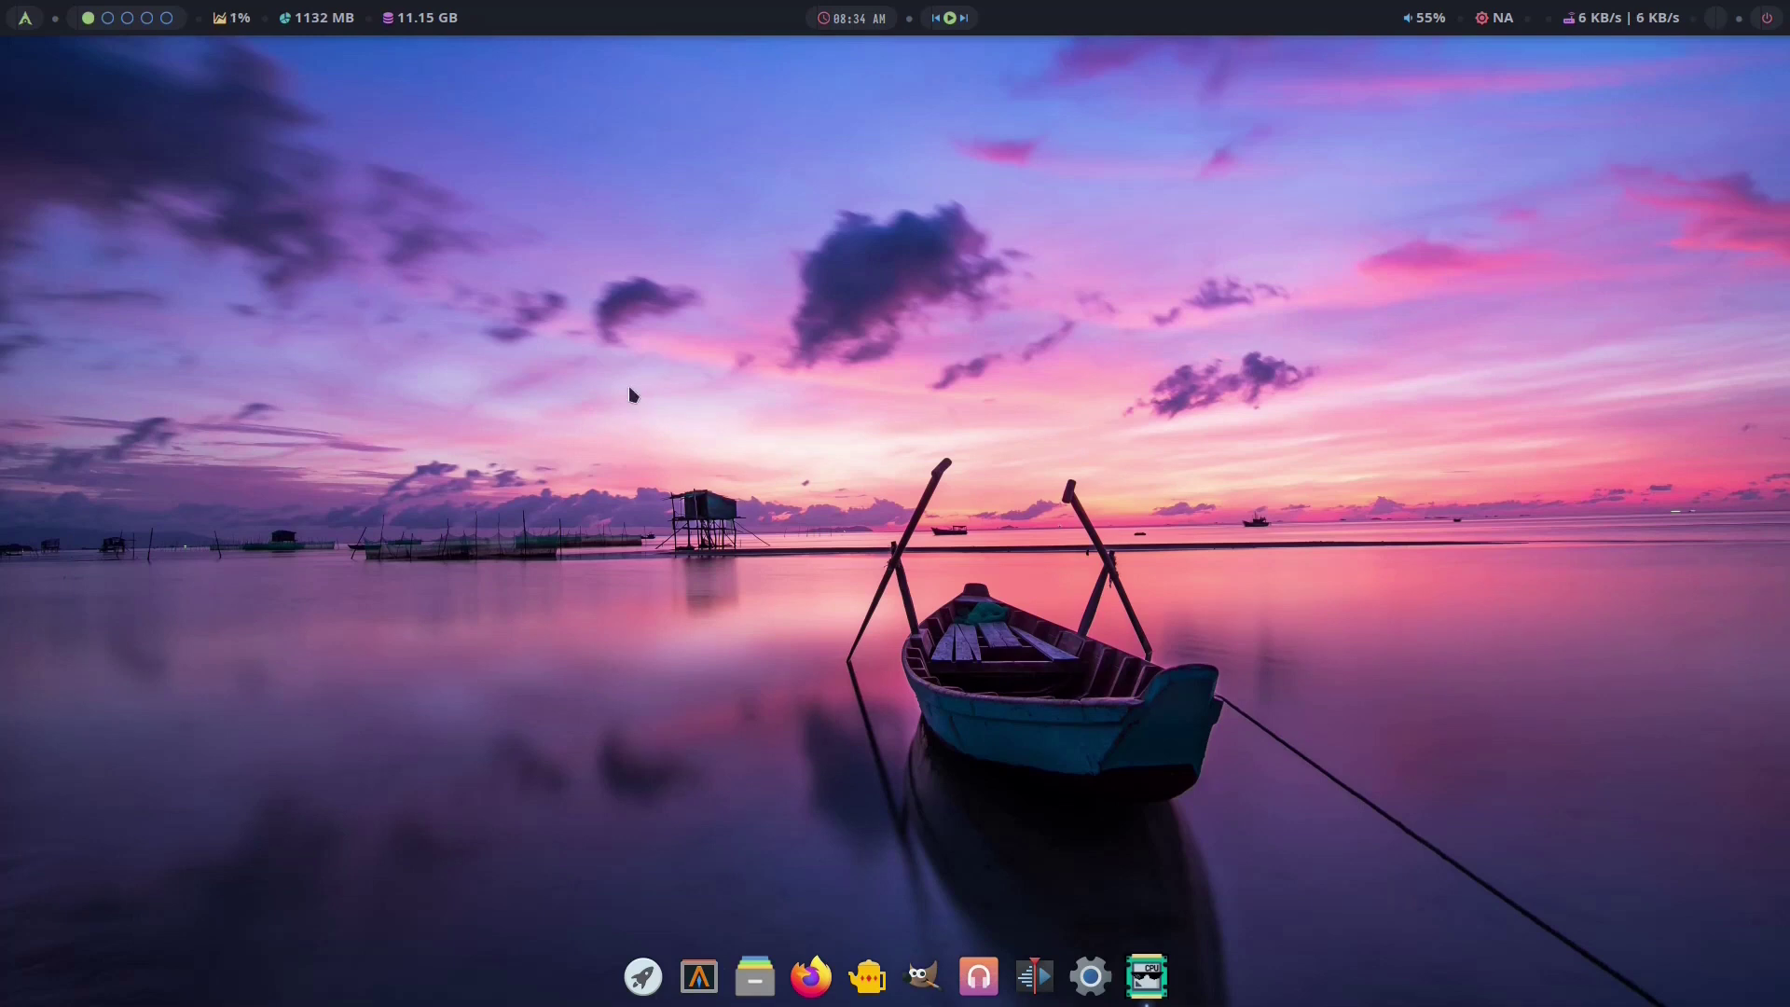
{"action": "key", "text": "super+Return"}
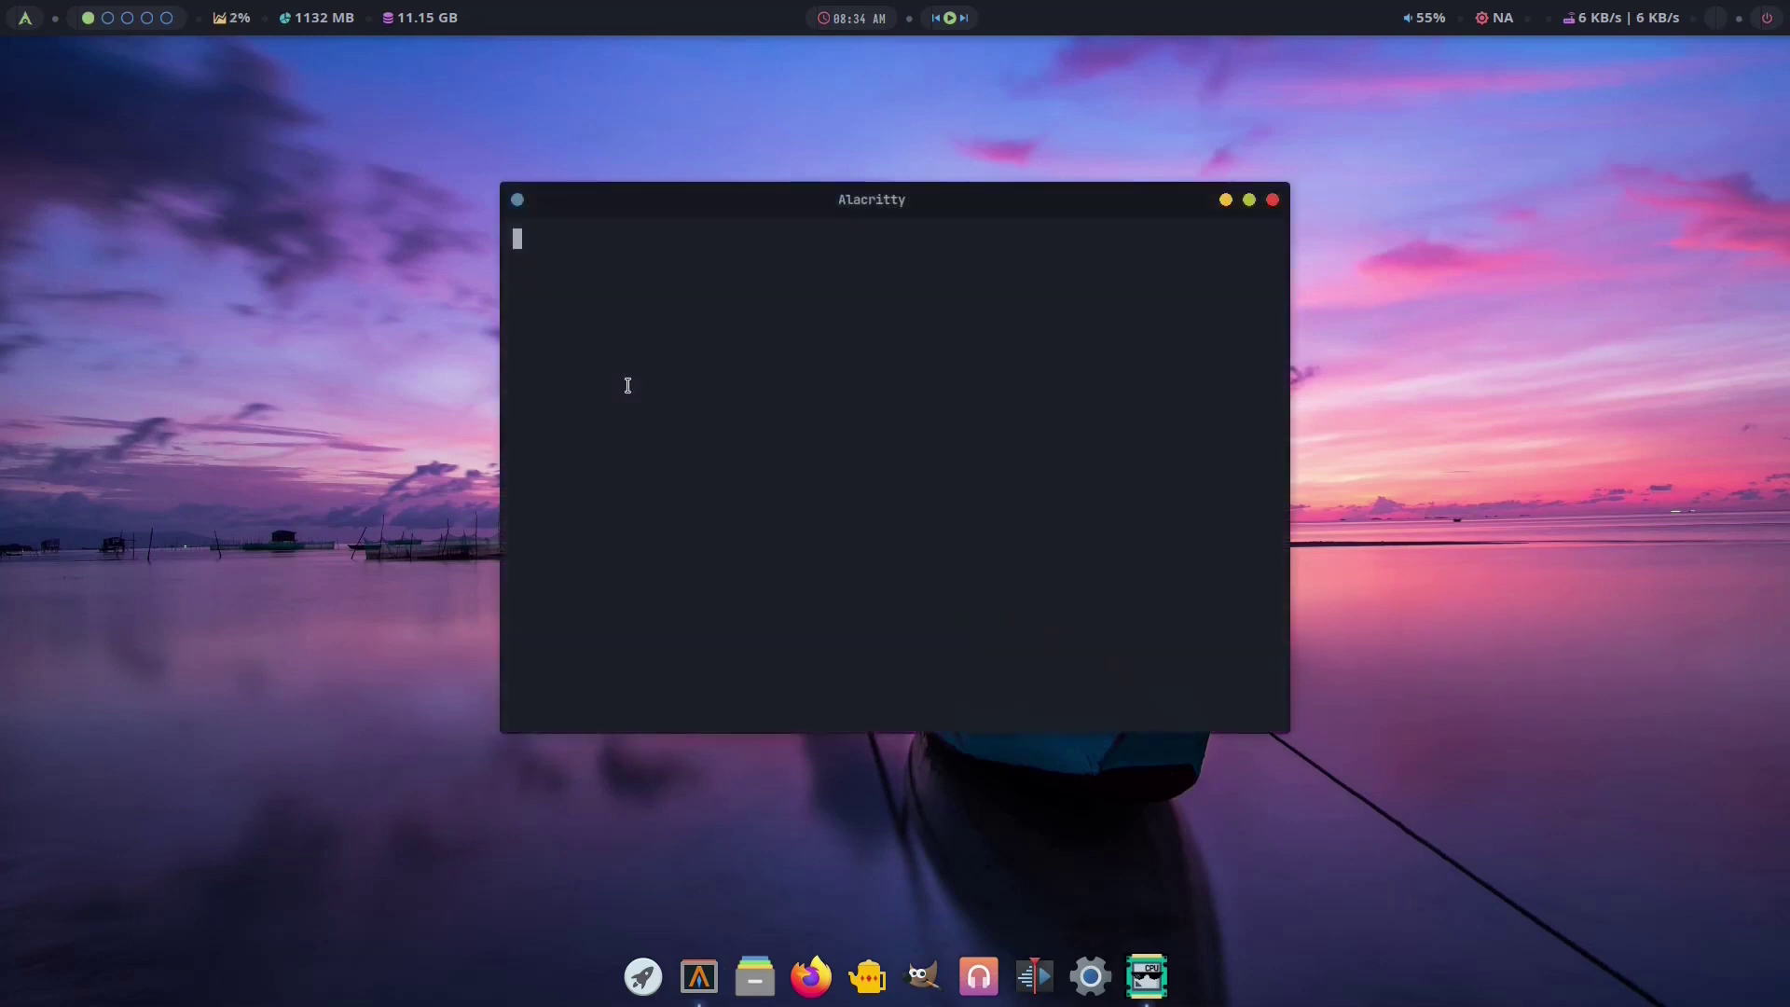
{"action": "key", "text": "super+q"}
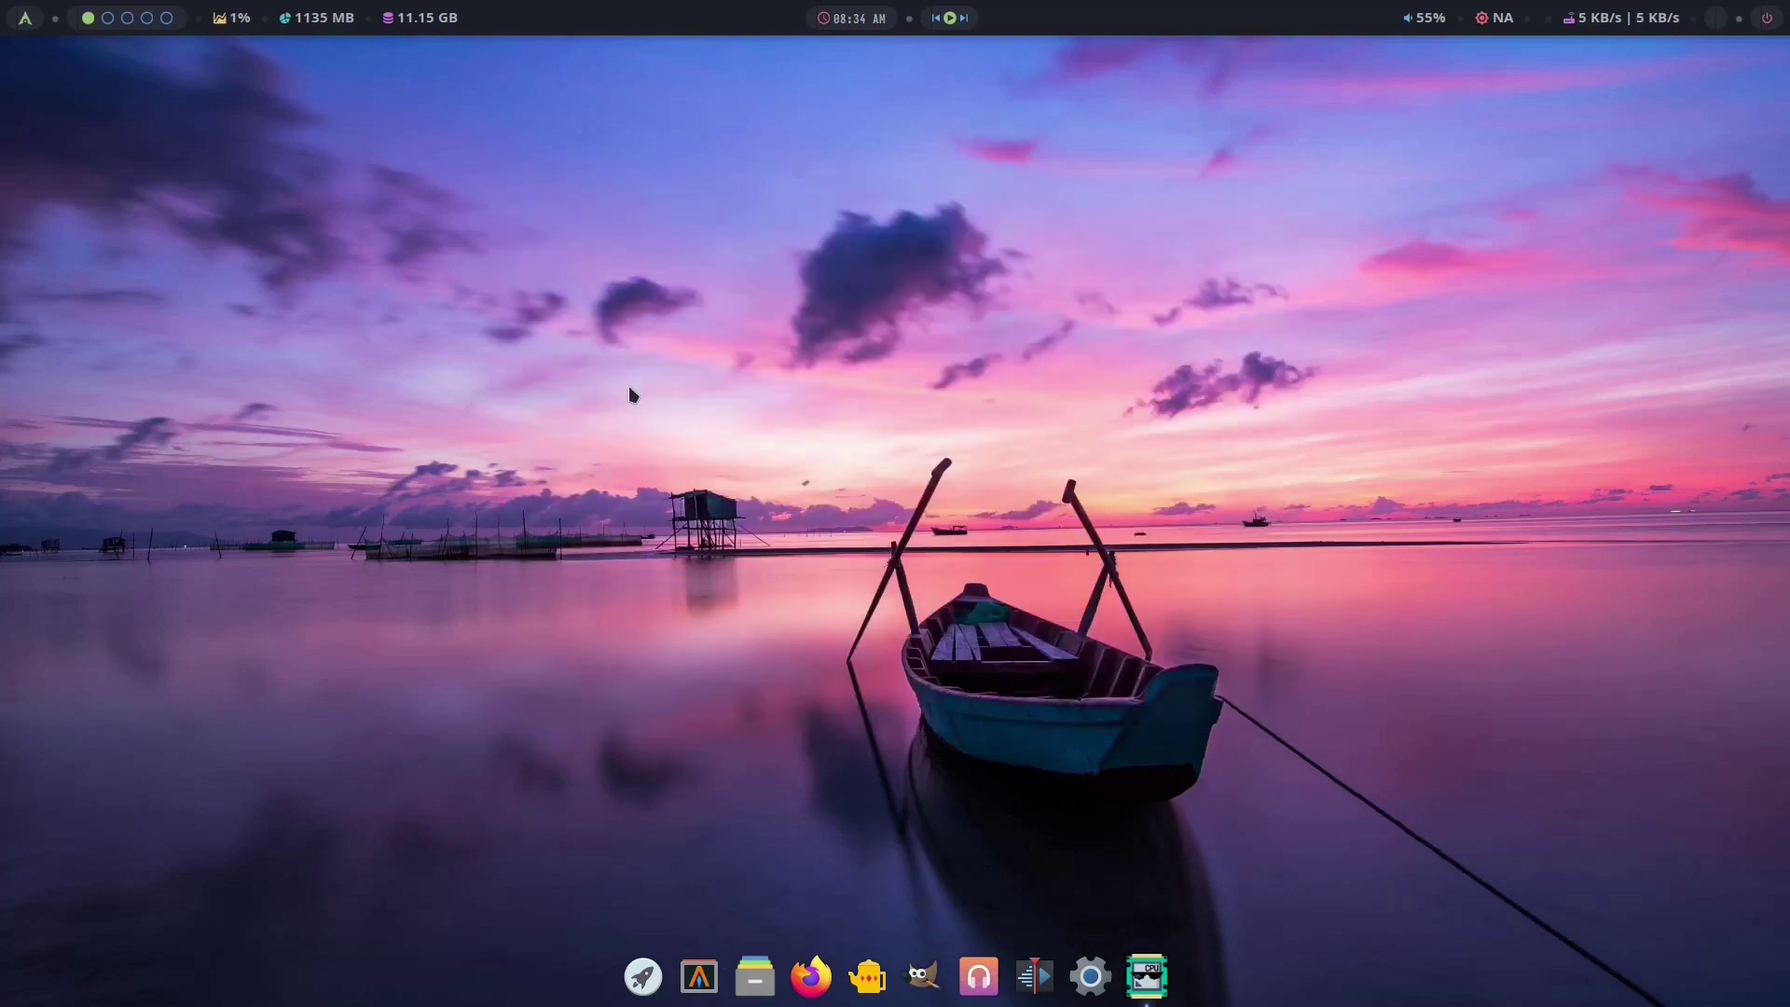
{"action": "key", "text": "super+shift+e"}
{"action": "key", "text": "super+q"}
{"action": "key", "text": "super+h"}
{"action": "key", "text": "super+q"}
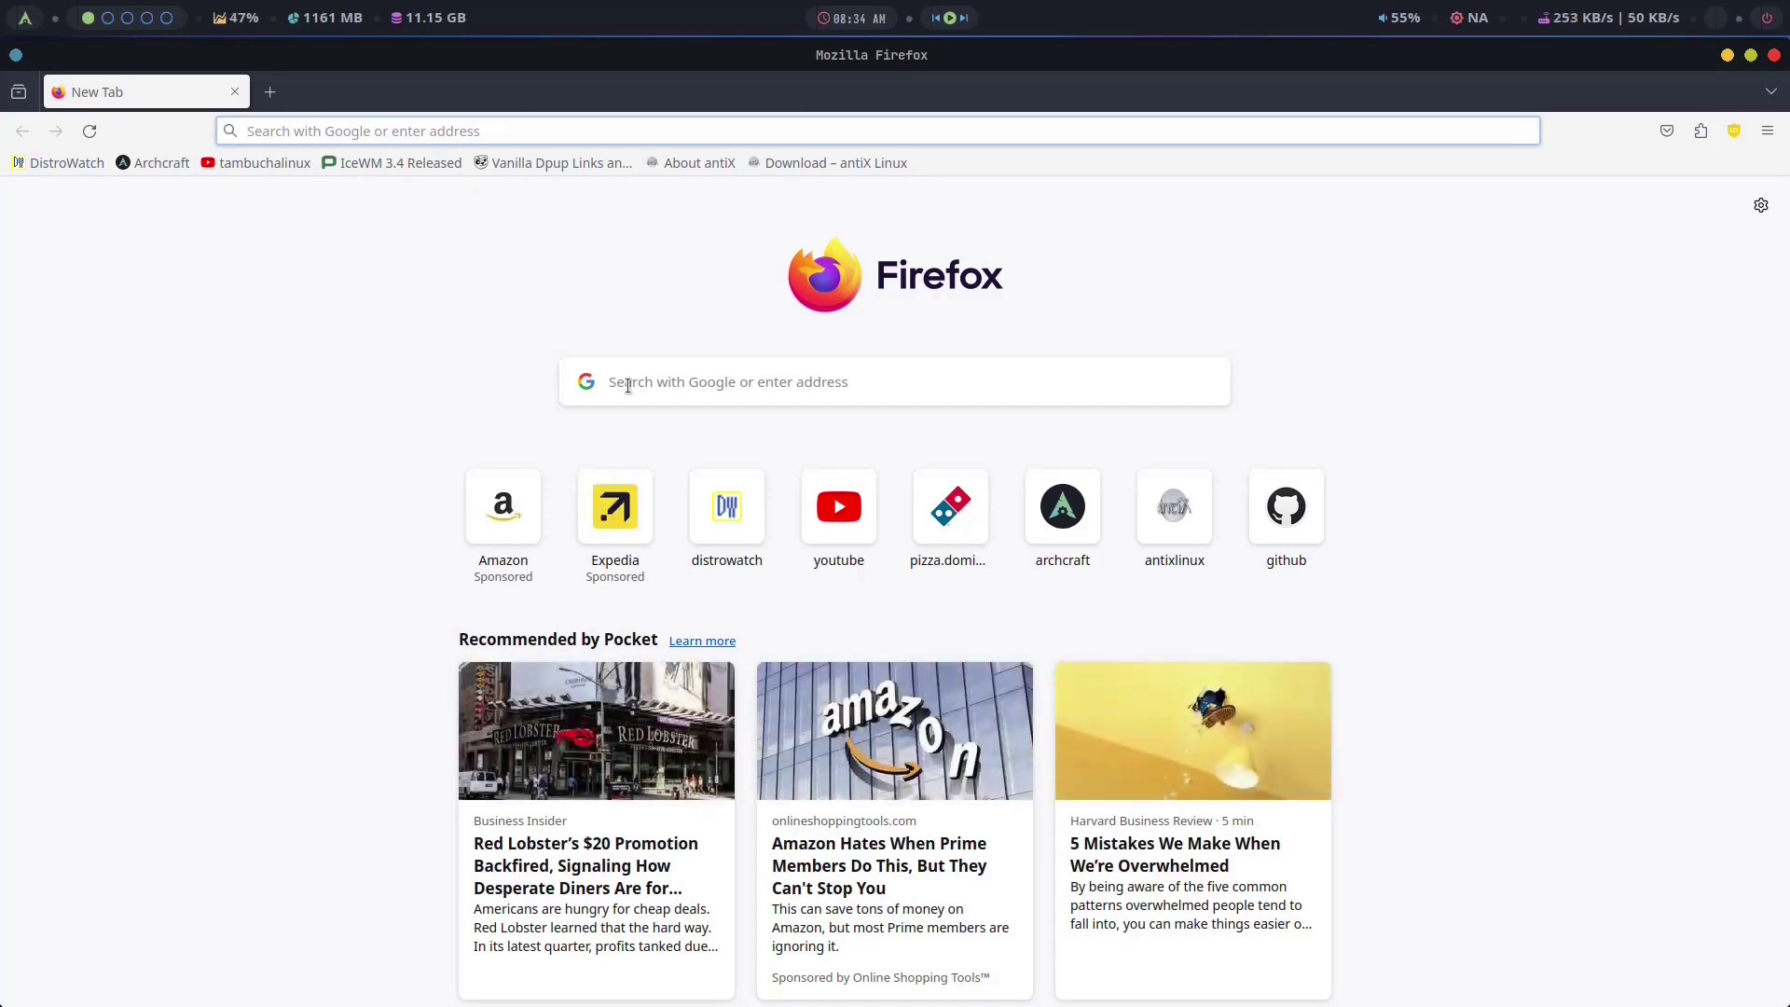
{"action": "key", "text": "super+q"}
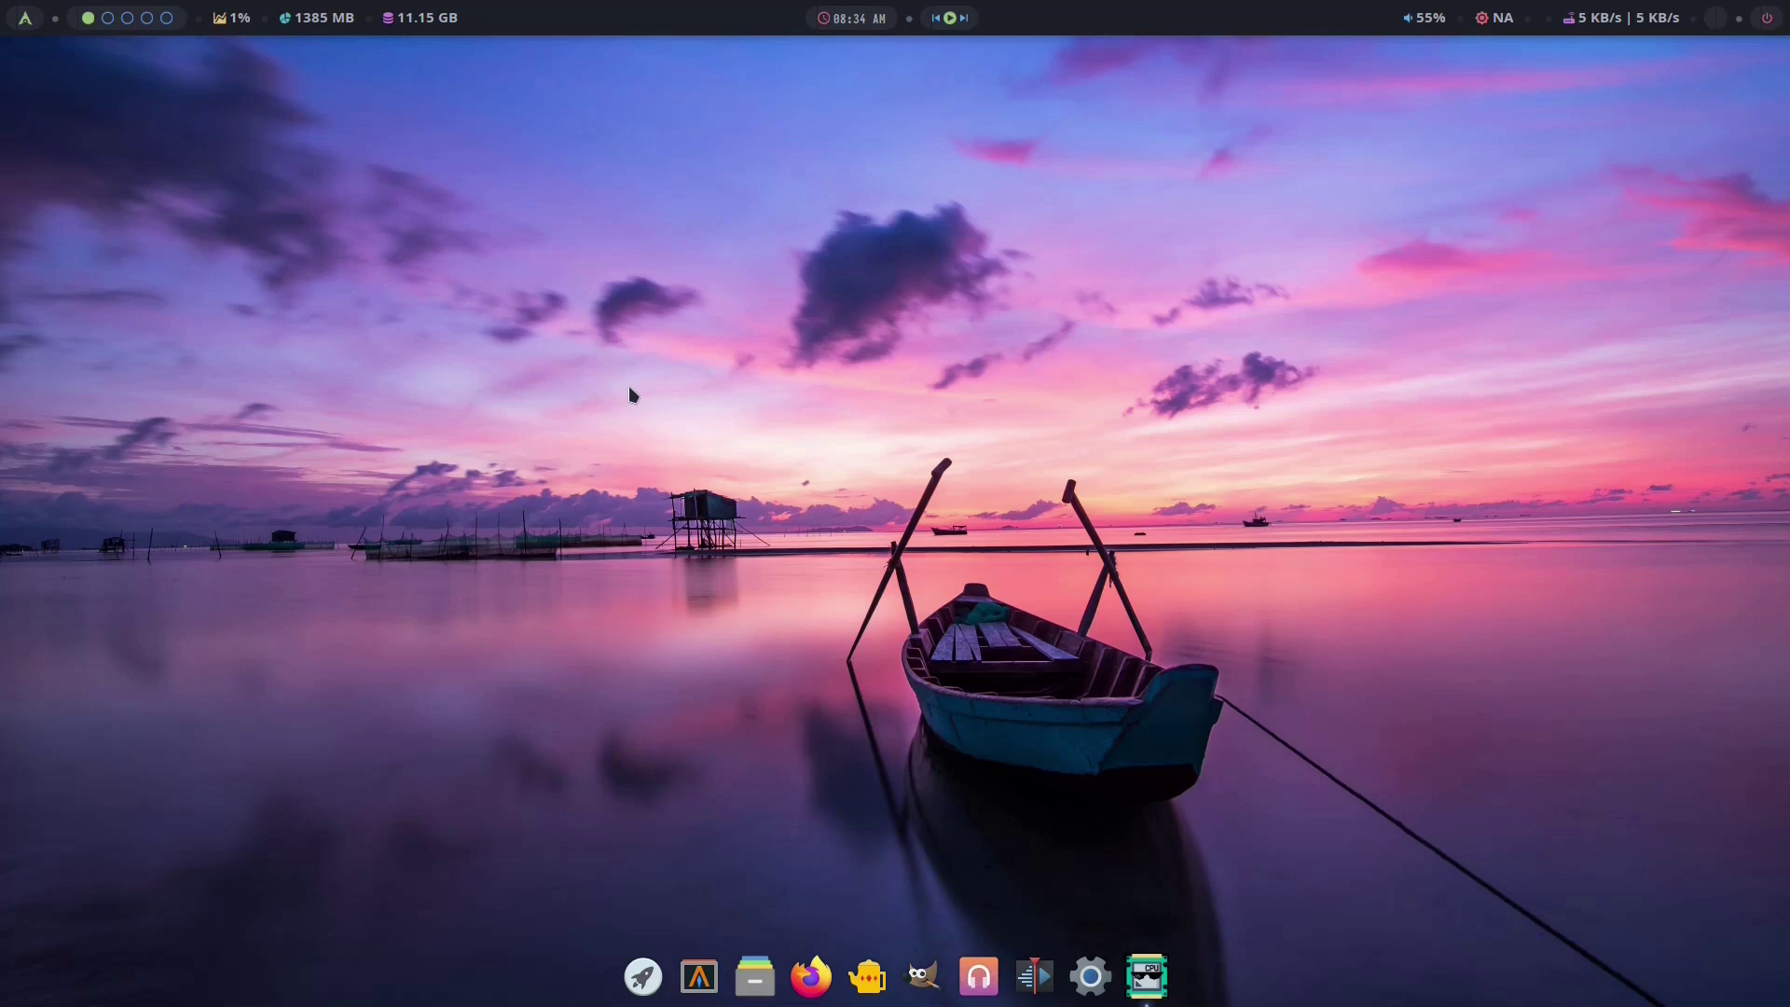
{"action": "key", "text": "super+m"}
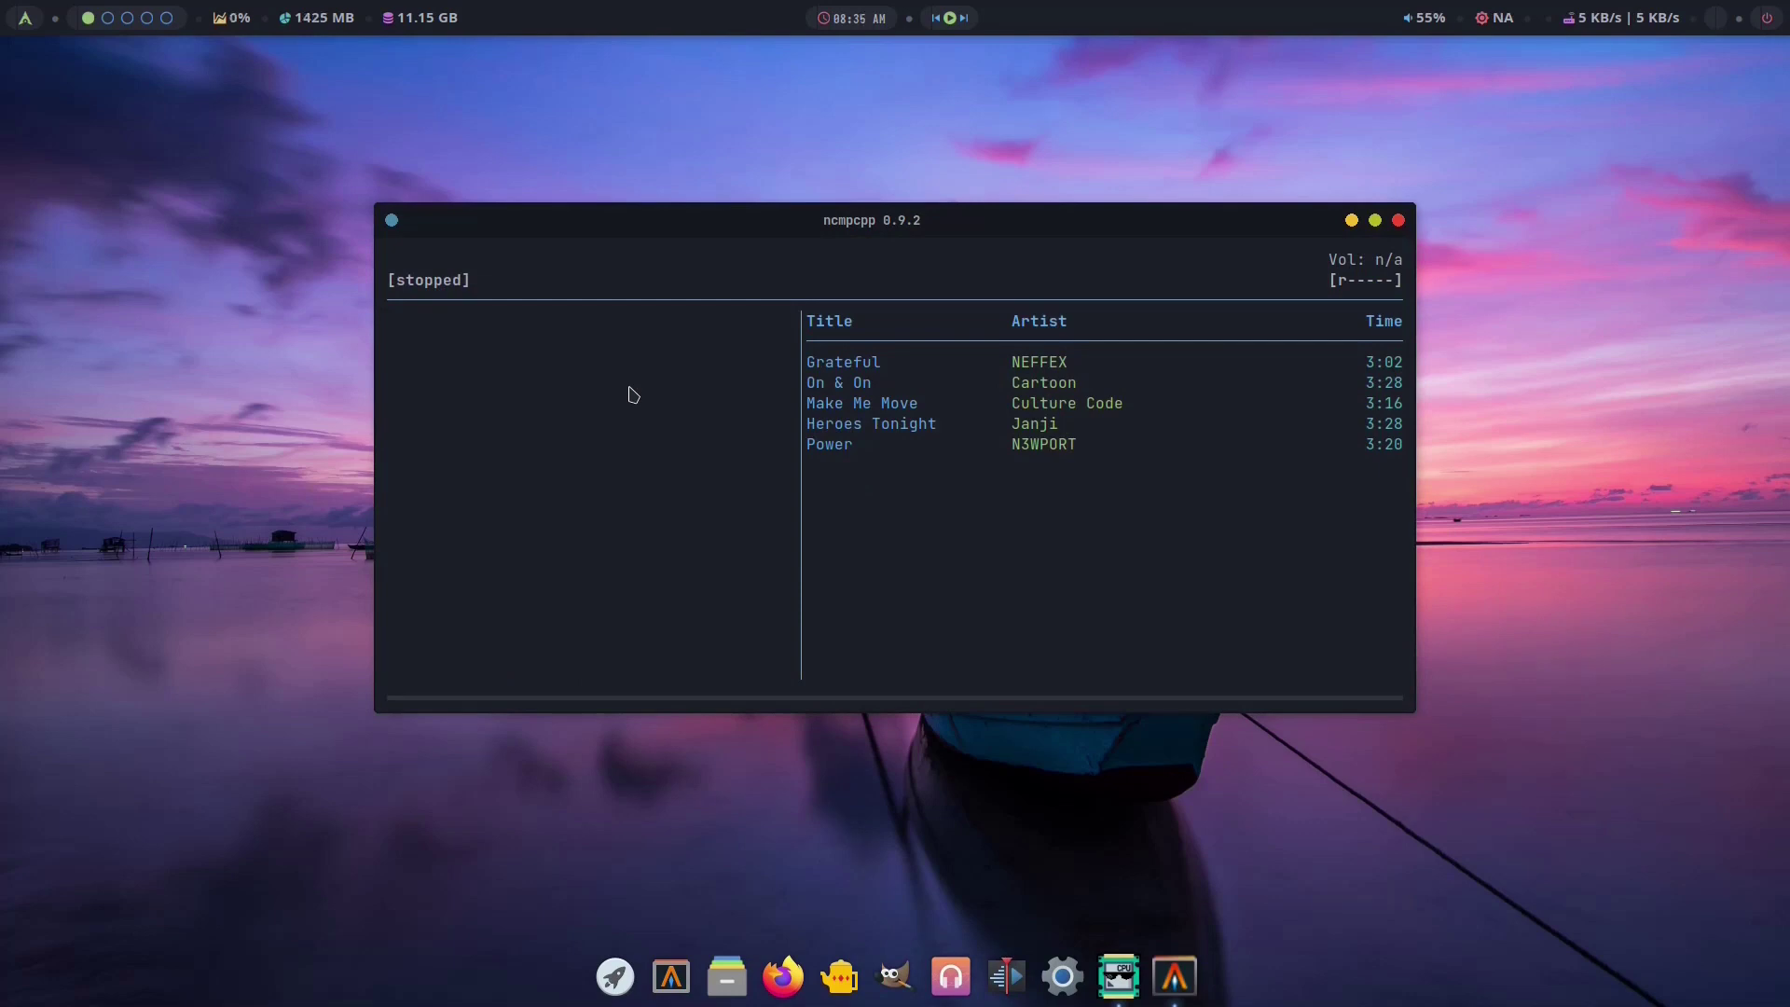
{"action": "key", "text": "q"}
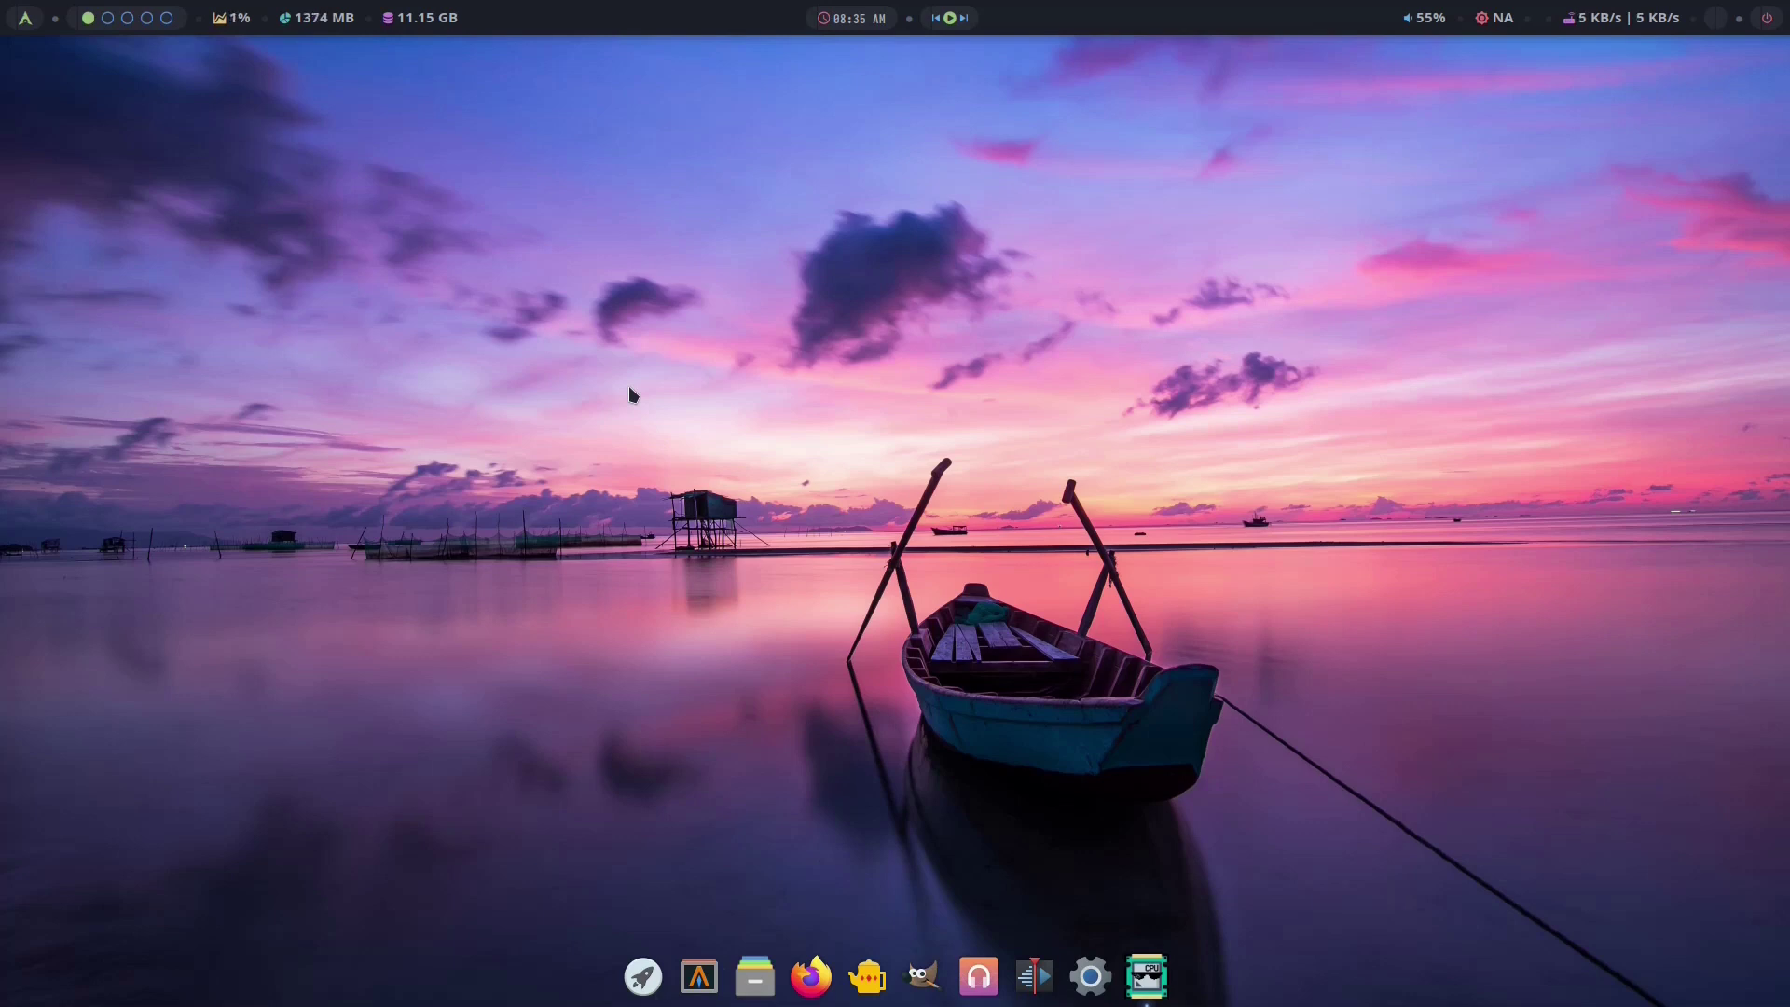
{"action": "key", "text": "super+m"}
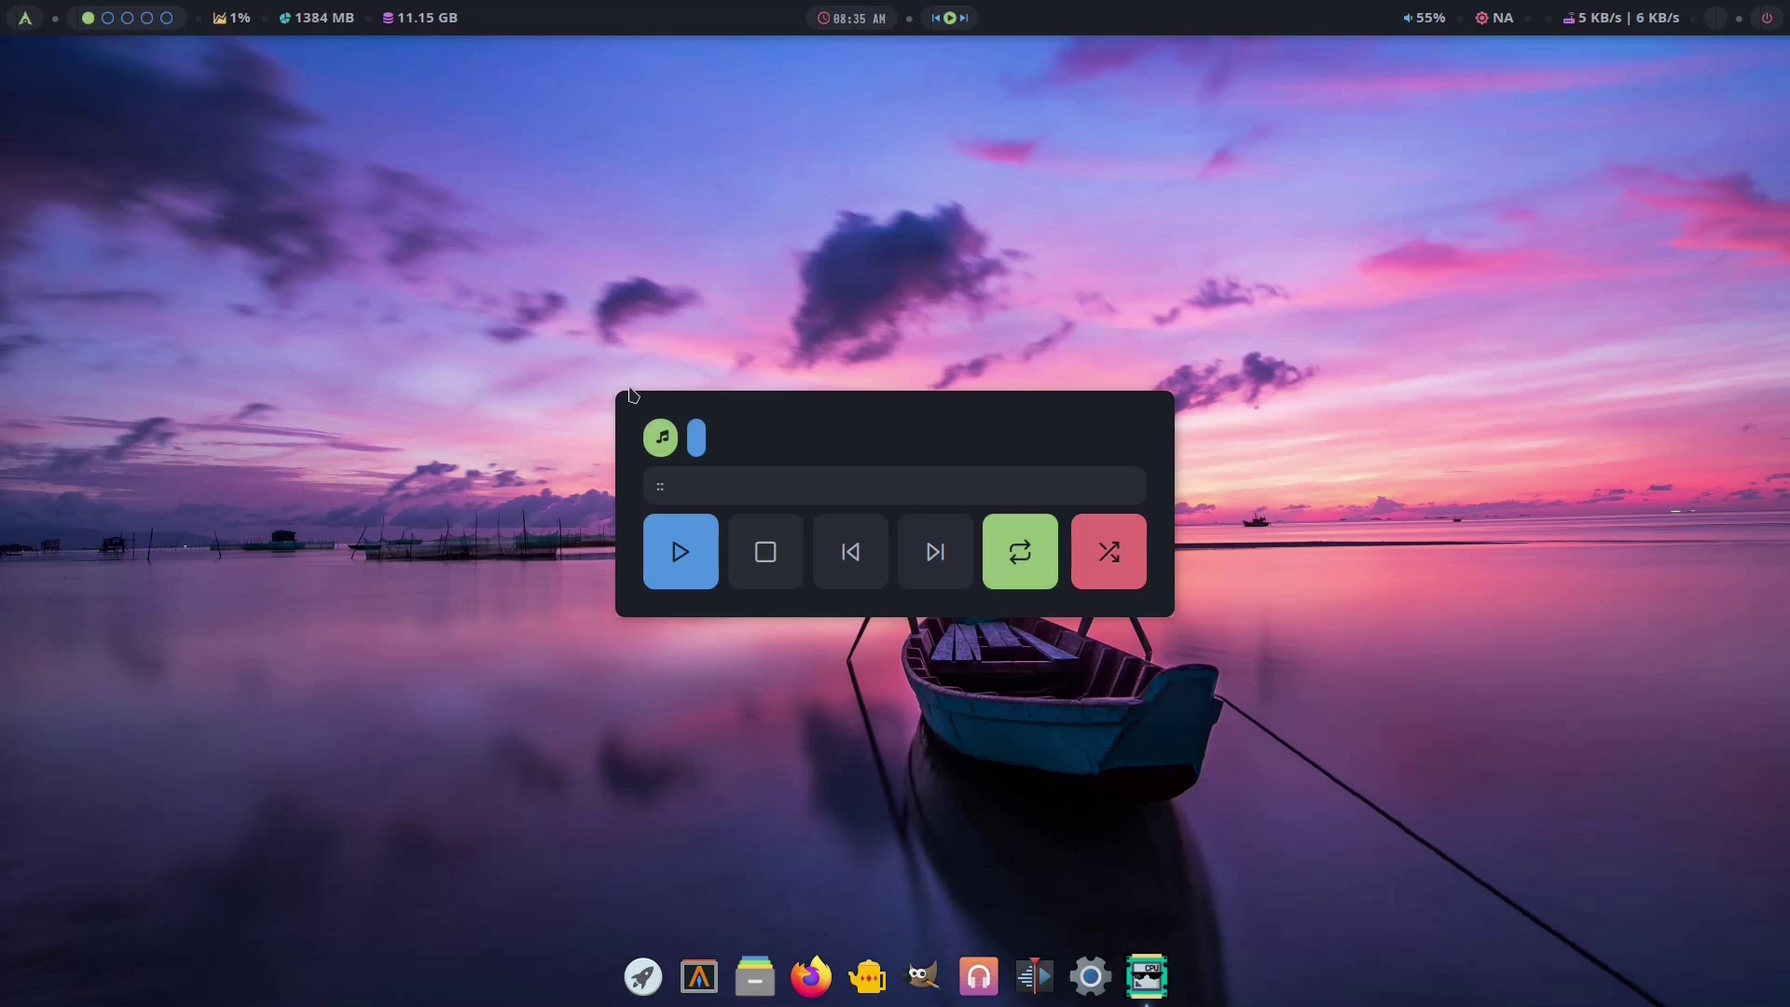
{"action": "left_click", "coordinate": [623, 326]}
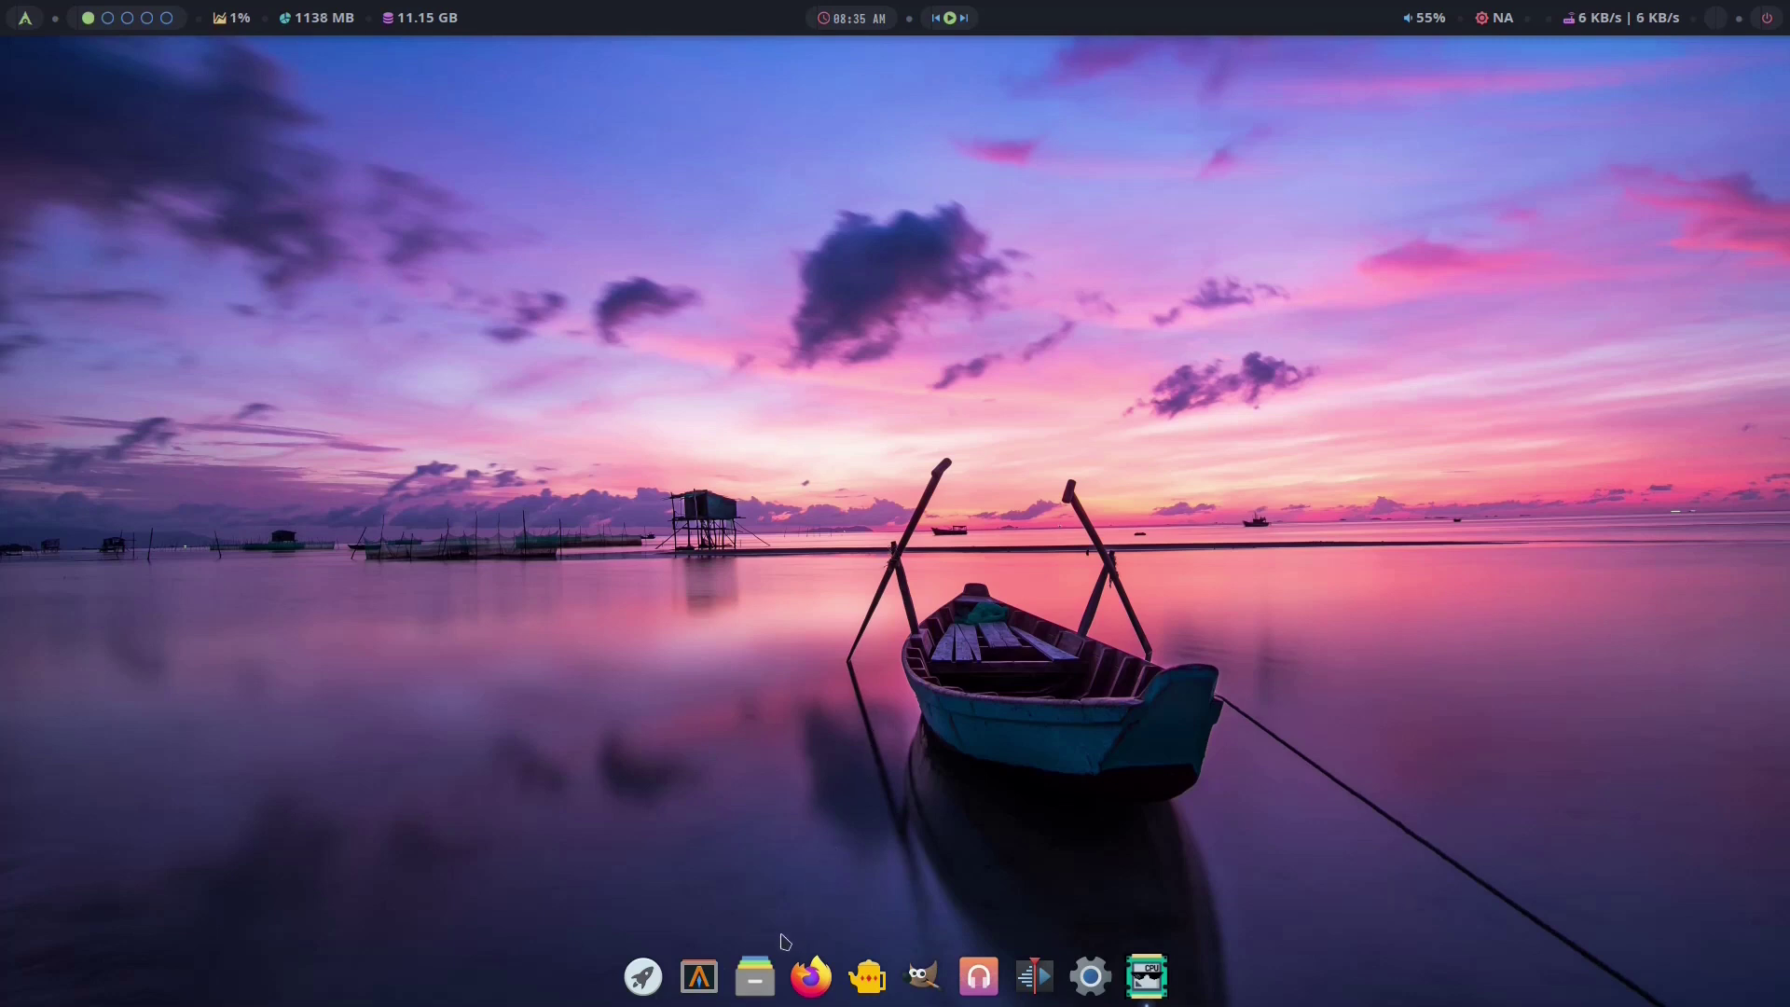
Open Thunar, show hidden files, and navigate into .config/openbox.
{"action": "left_click", "coordinate": [772, 965]}
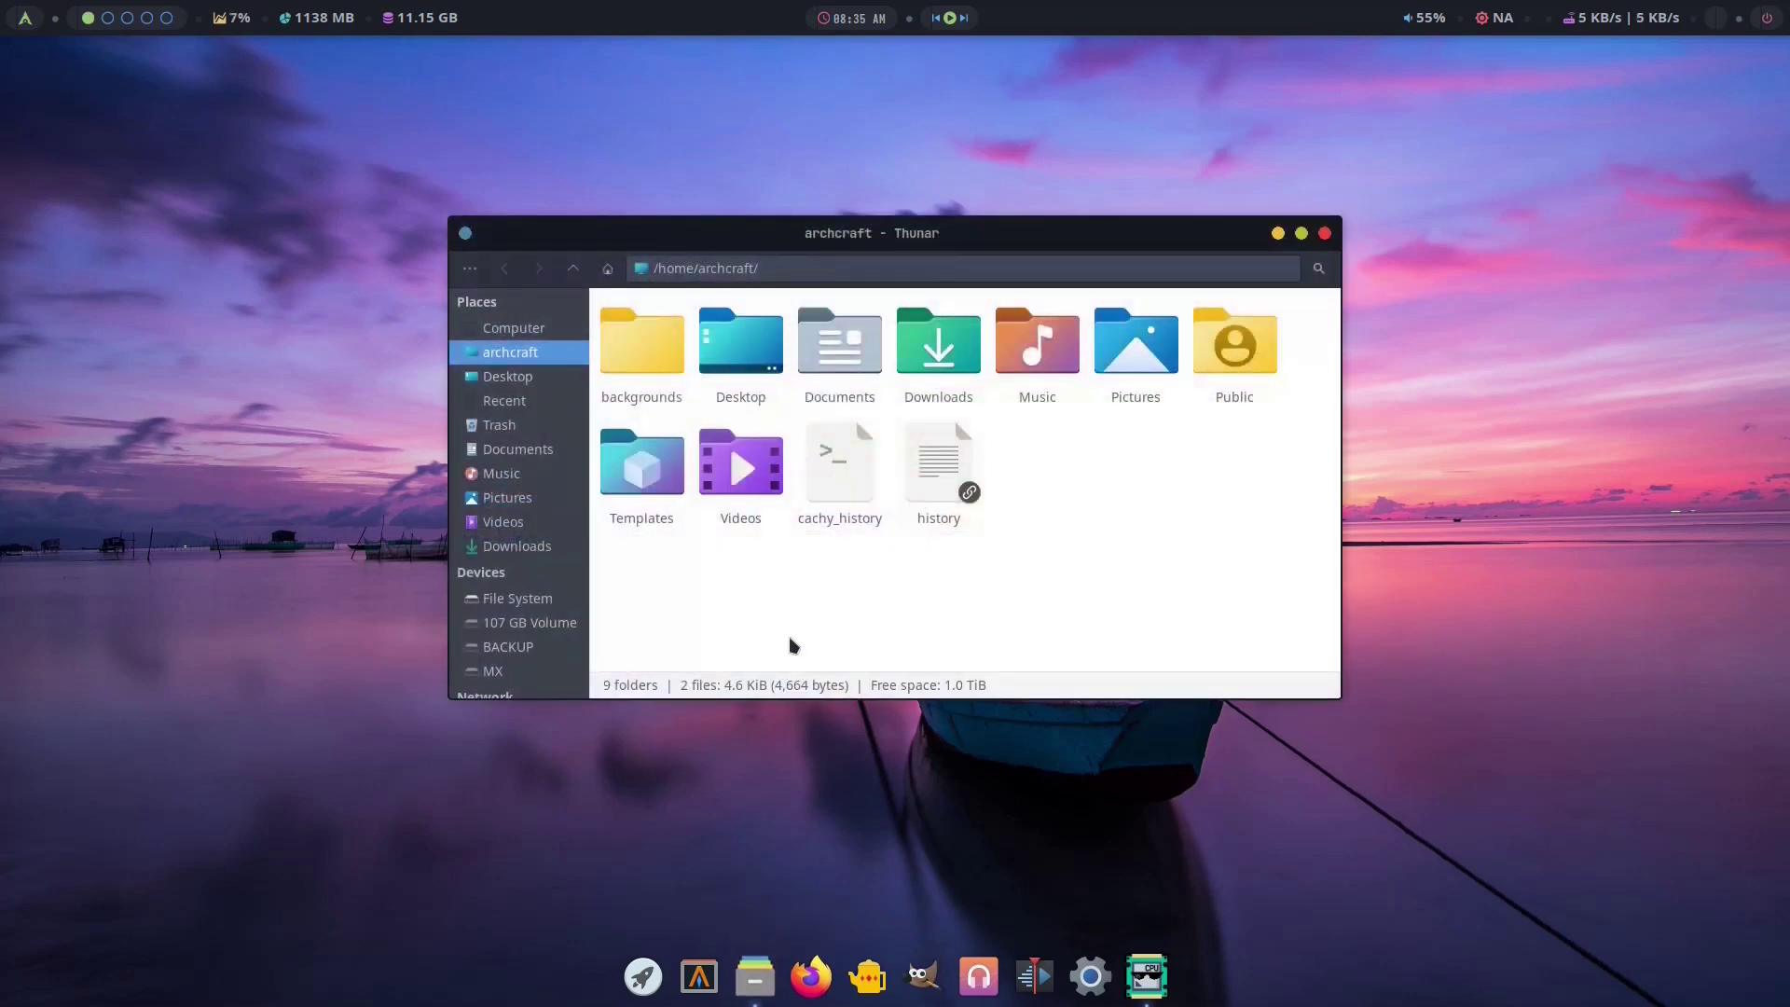
{"action": "key", "text": "ctrl+h"}
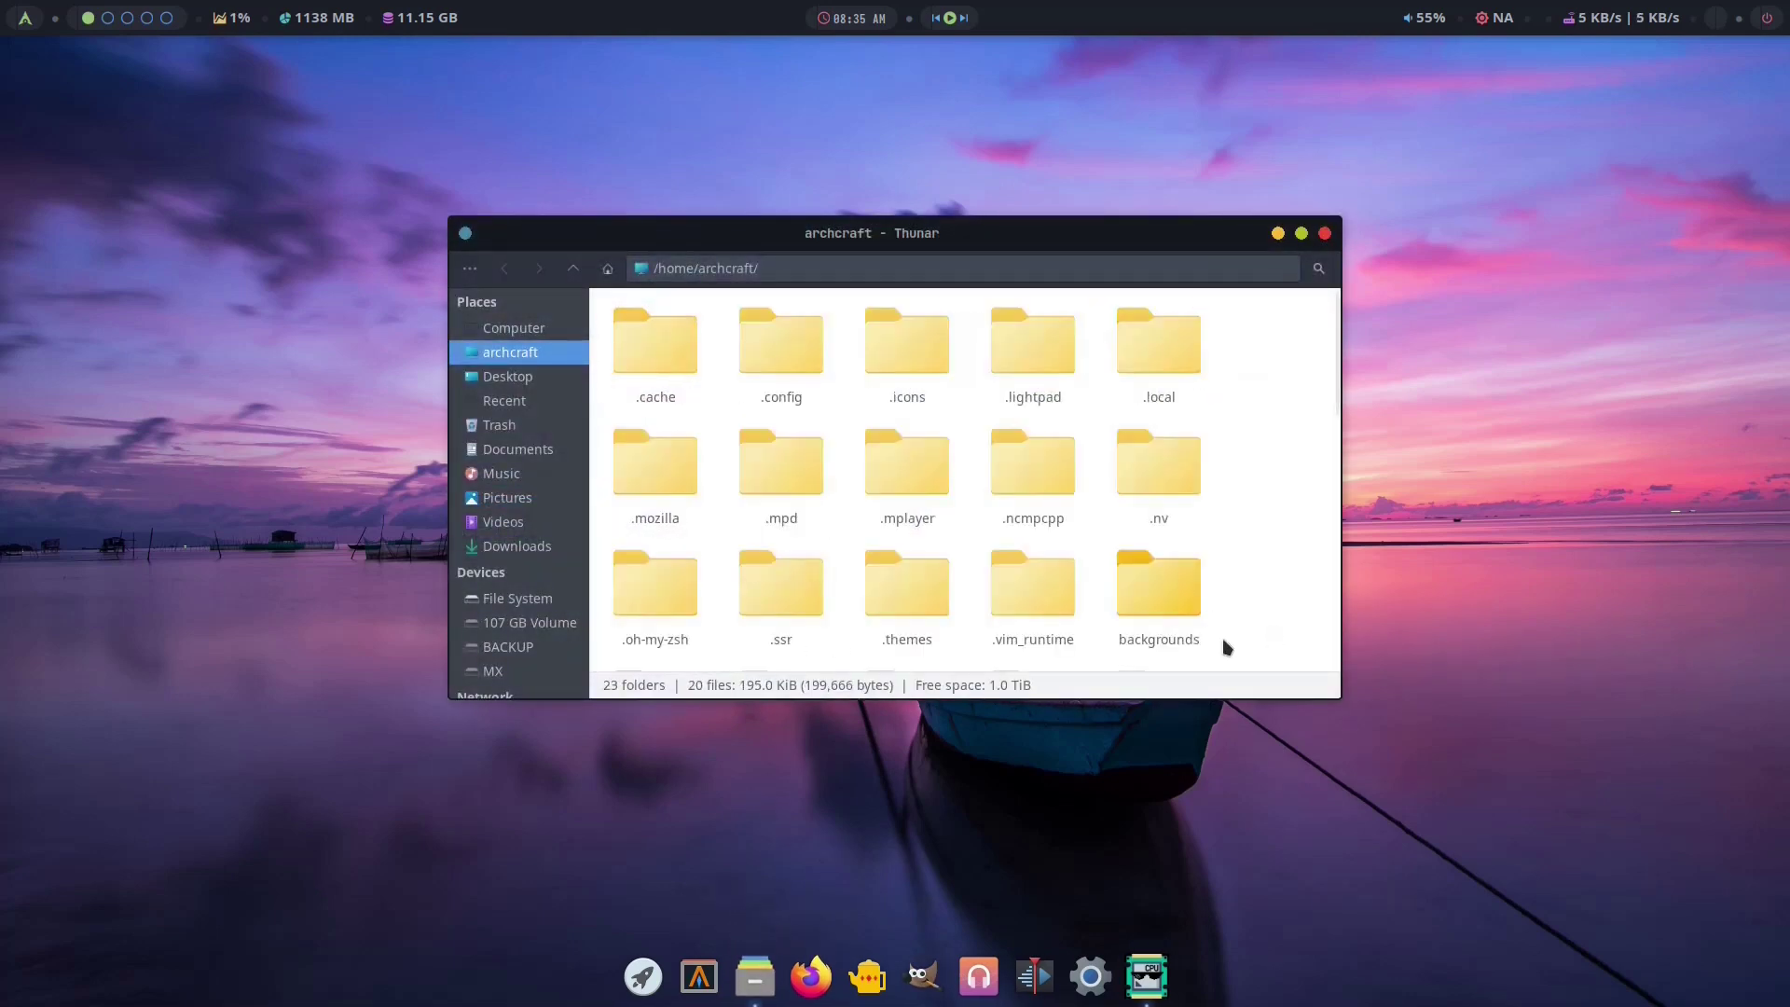
{"action": "double_click", "coordinate": [790, 352]}
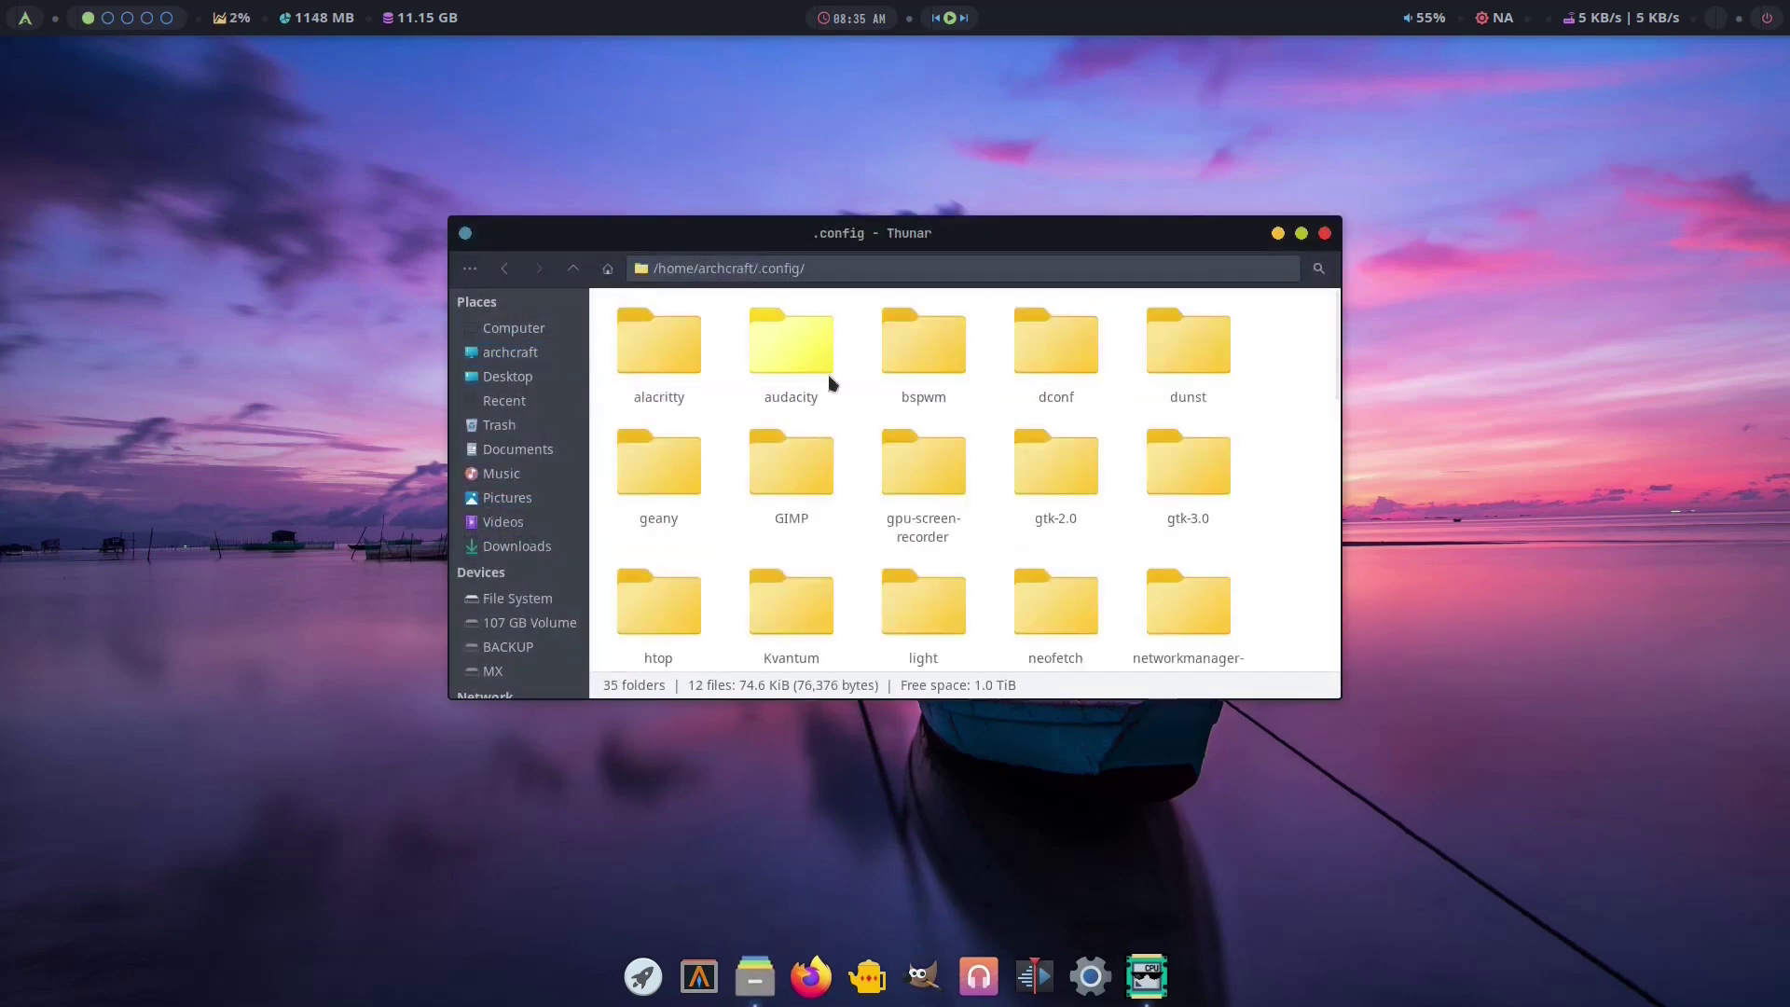
{"action": "scroll", "coordinate": [1057, 463], "scroll_direction": "down", "scroll_amount": 3}
{"action": "scroll", "coordinate": [1061, 466], "scroll_direction": "down", "scroll_amount": 1}
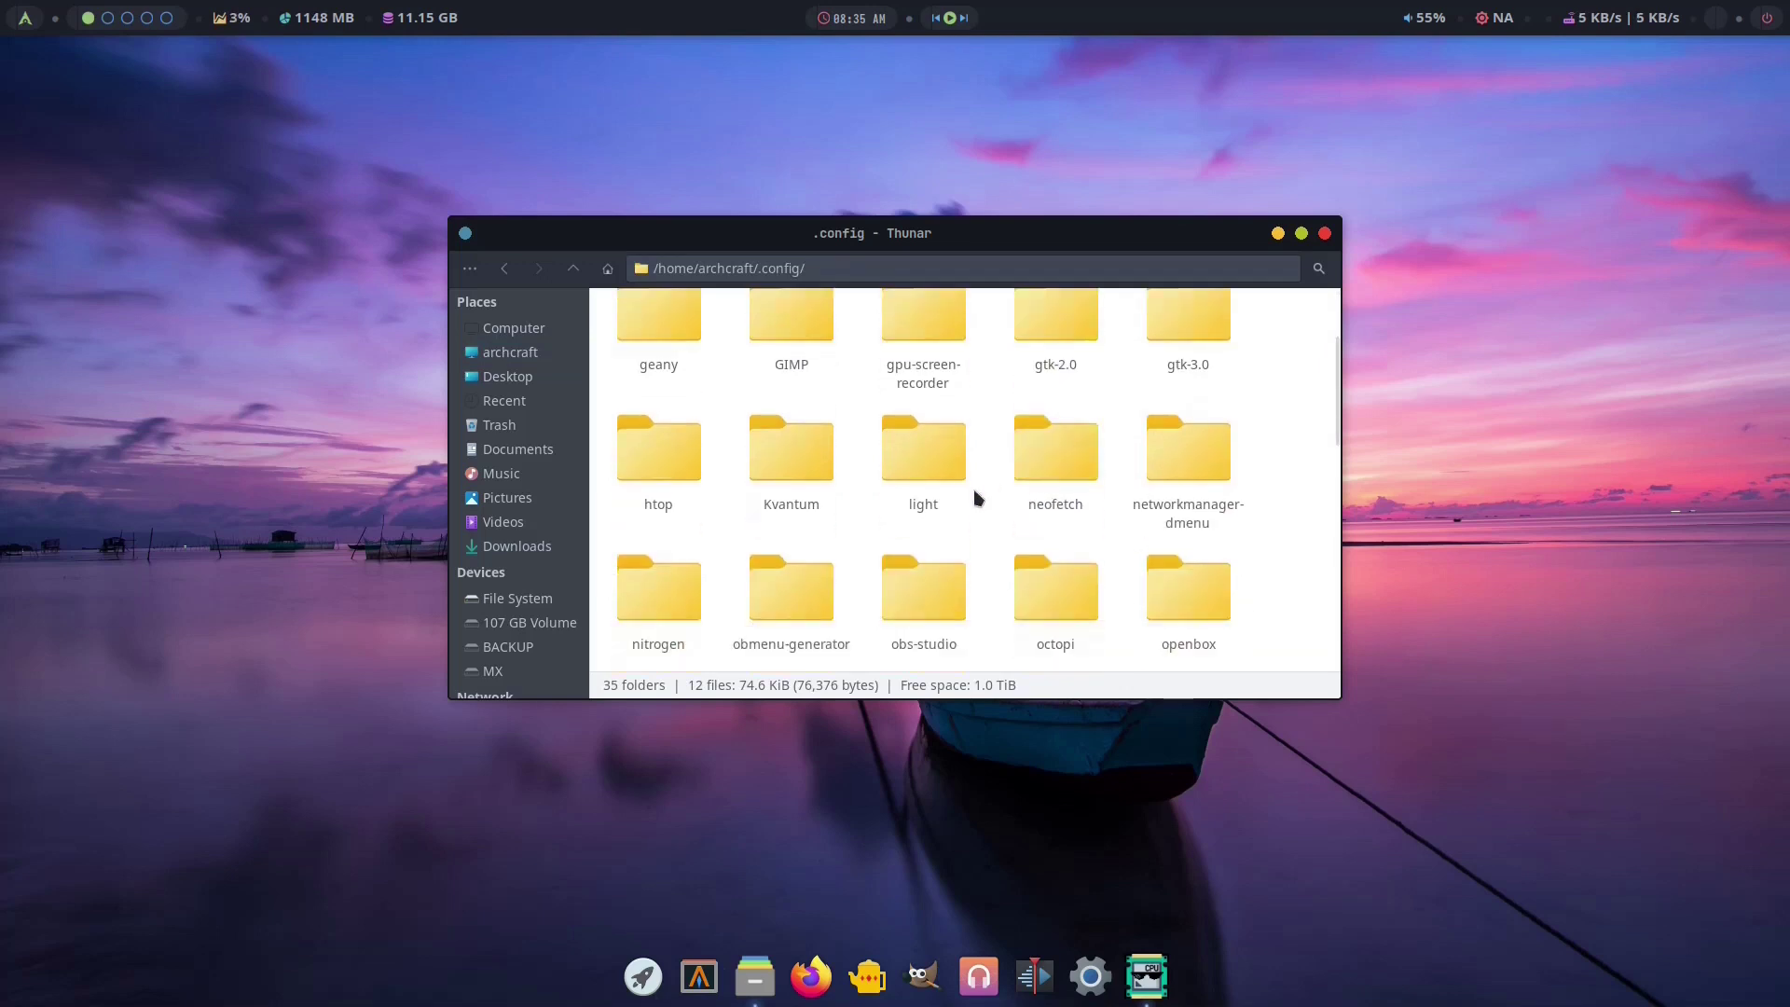
{"action": "double_click", "coordinate": [1175, 573]}
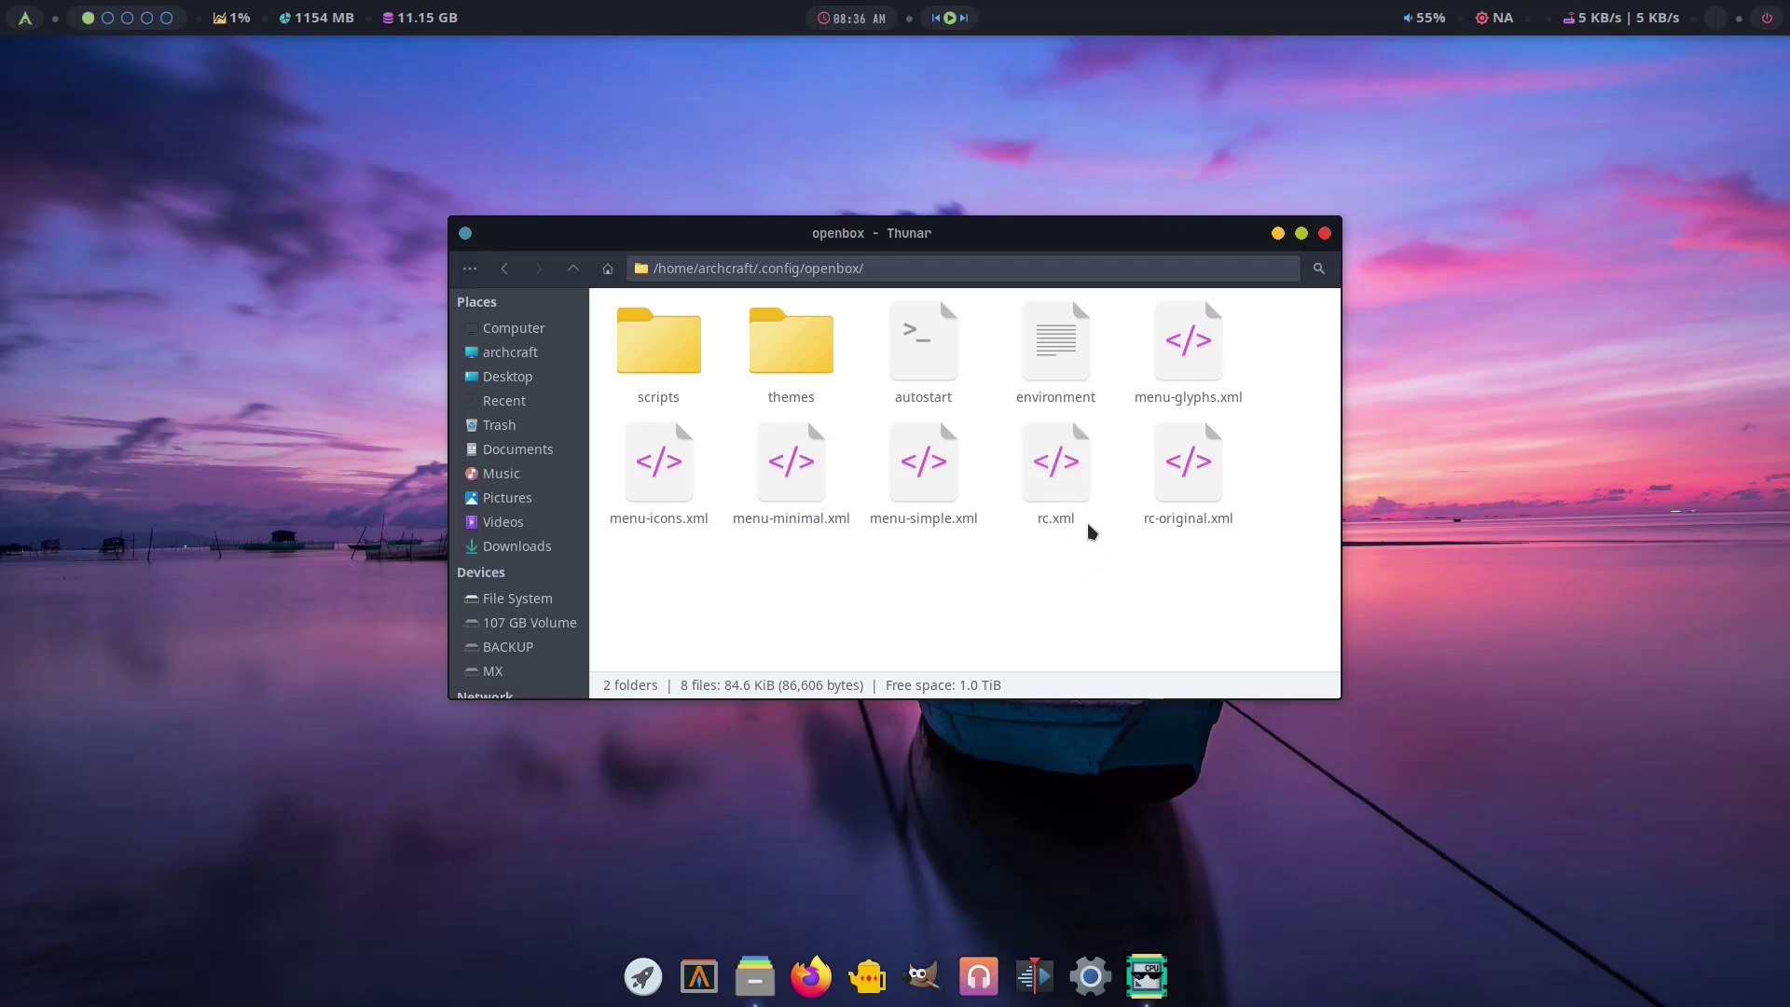
Compare the sizes of rc.xml and rc-original.xml, then clear the selection.
{"action": "left_click", "coordinate": [1074, 496]}
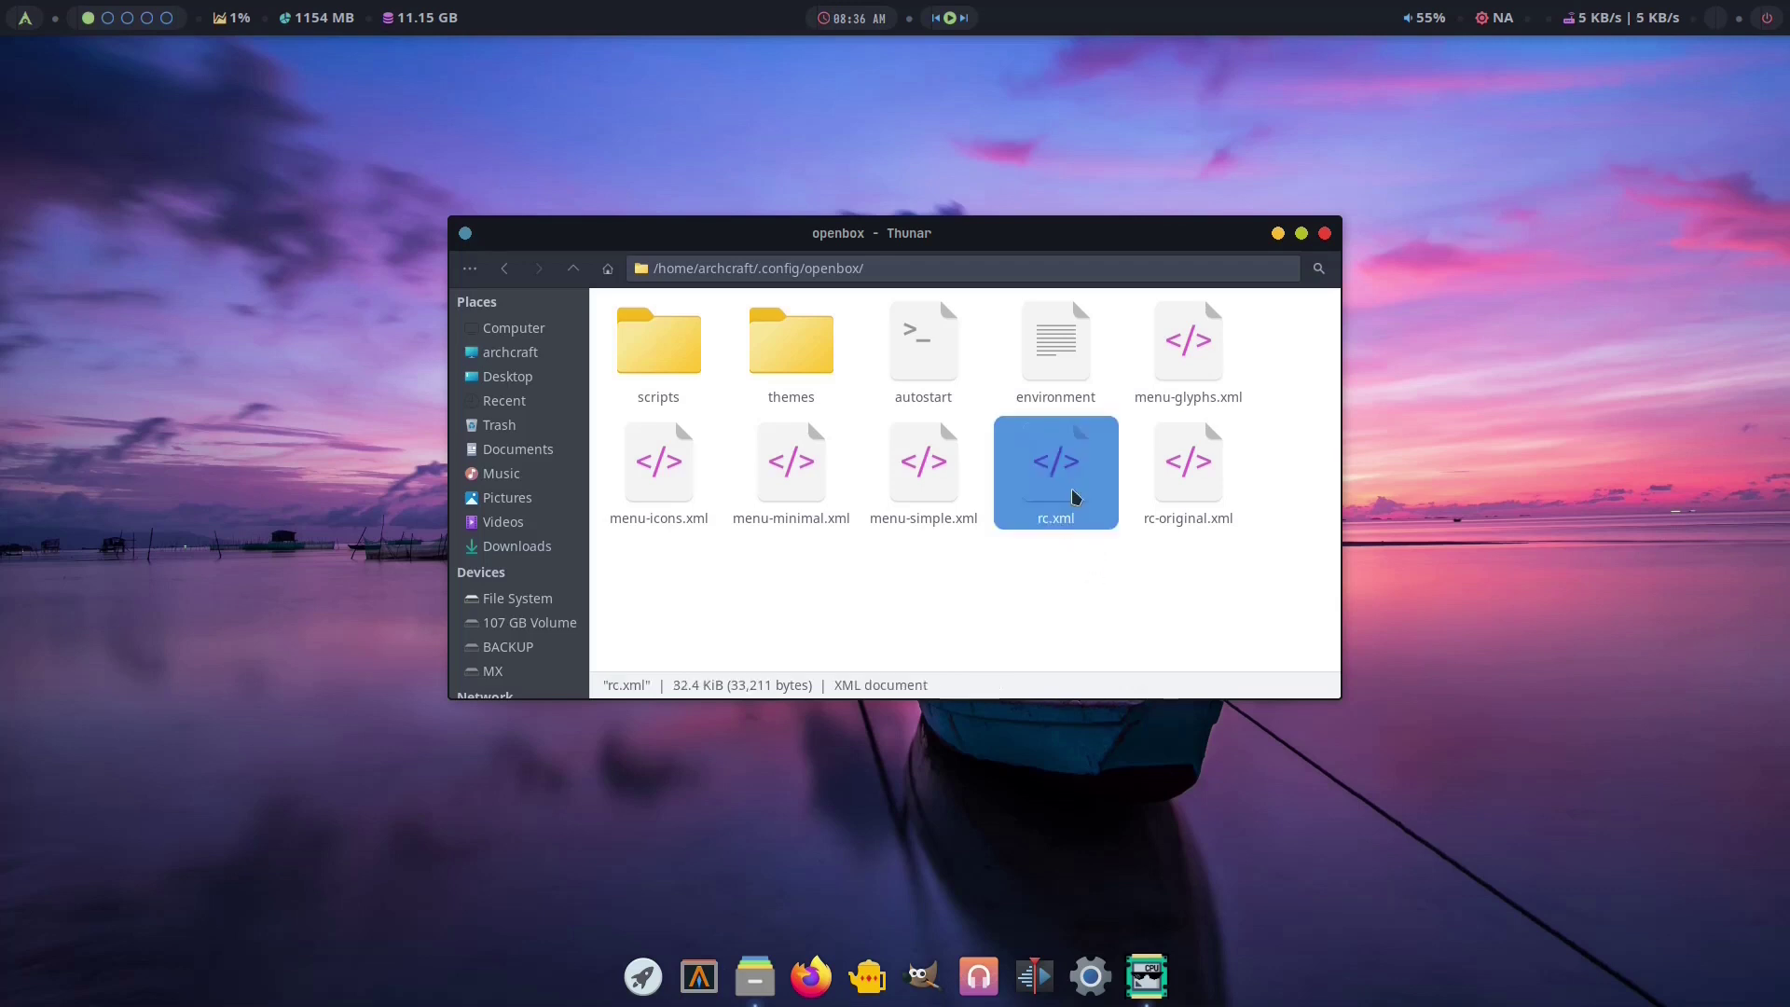
{"action": "left_click", "coordinate": [1123, 604]}
{"action": "left_click", "coordinate": [1182, 492]}
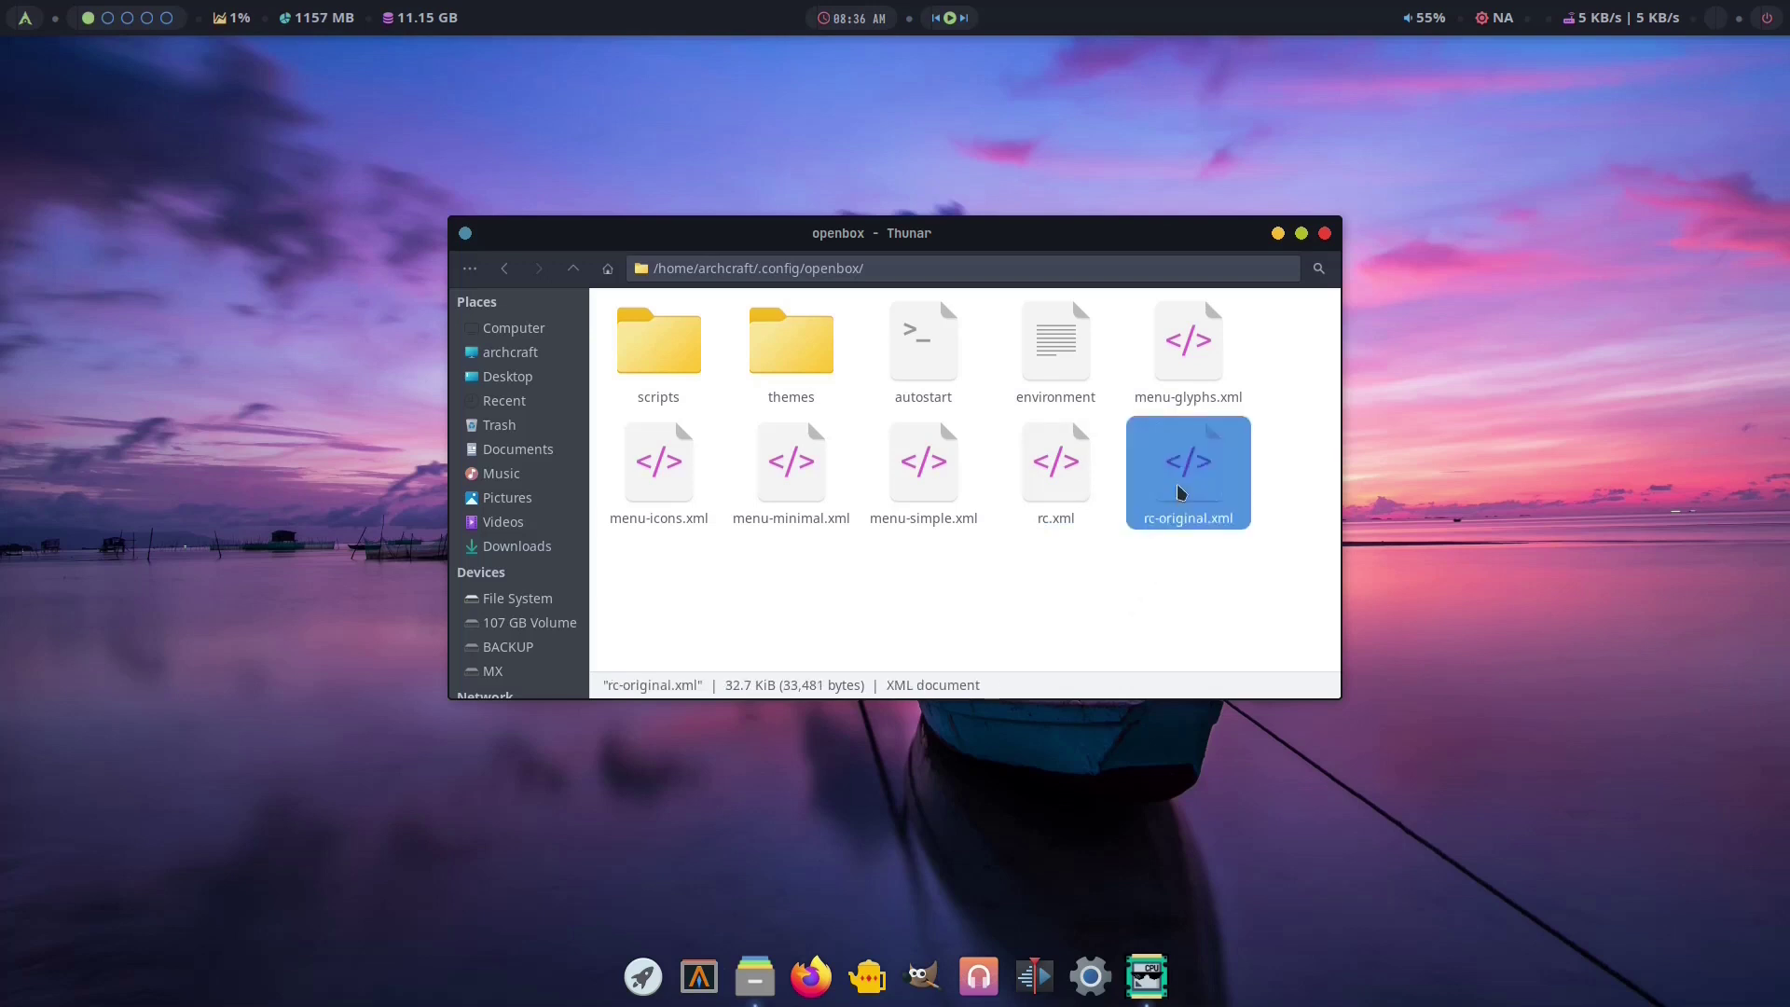
{"action": "left_click", "coordinate": [1112, 602]}
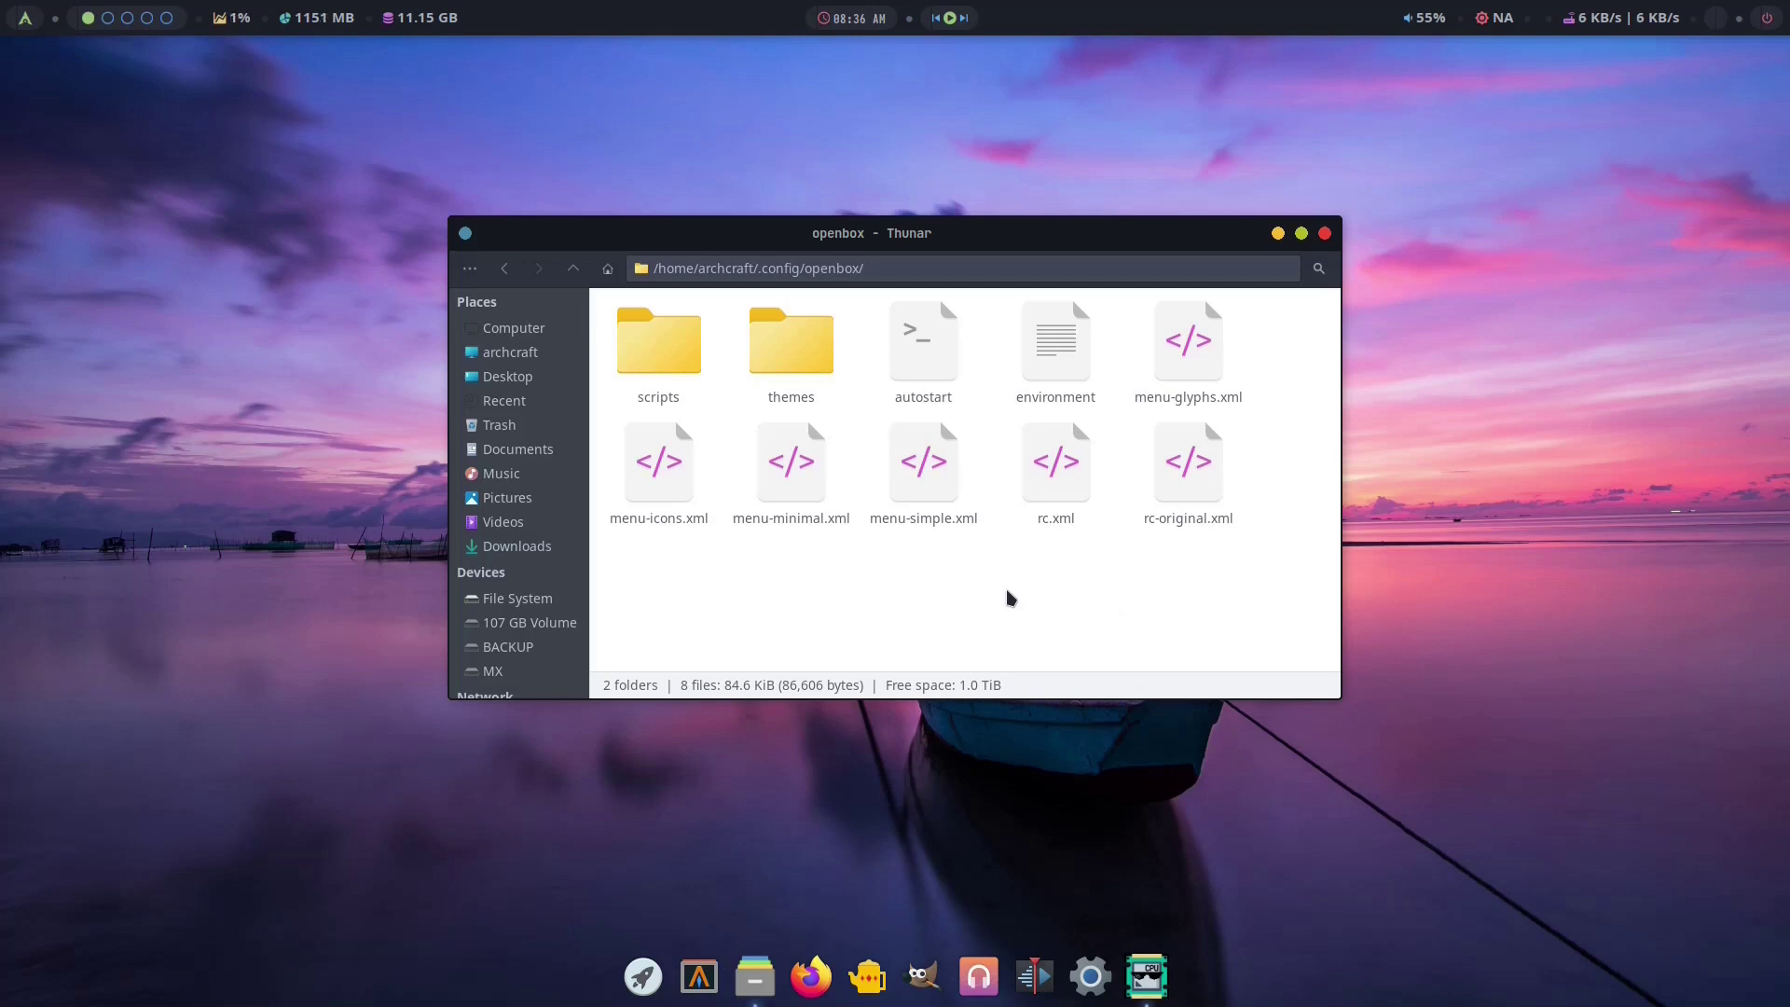
View the autostart script in Geany, close it, then open the themes folder.
{"action": "right_click", "coordinate": [930, 355]}
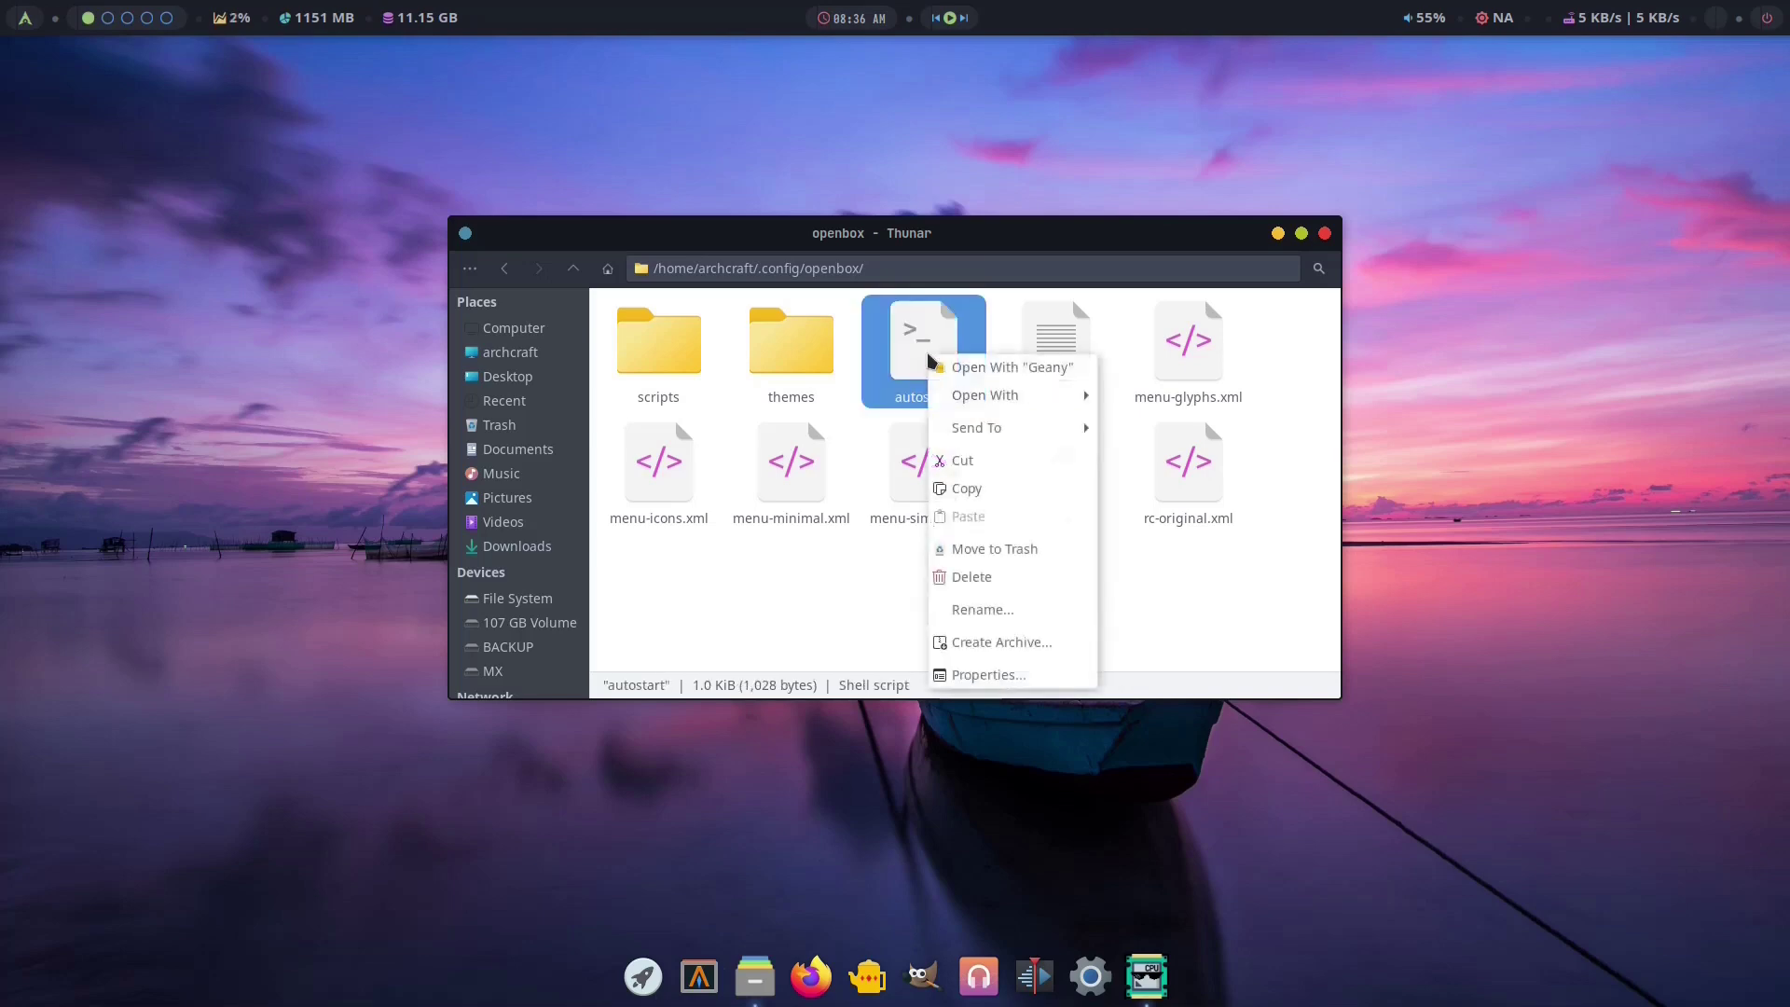
{"action": "left_click", "coordinate": [963, 370]}
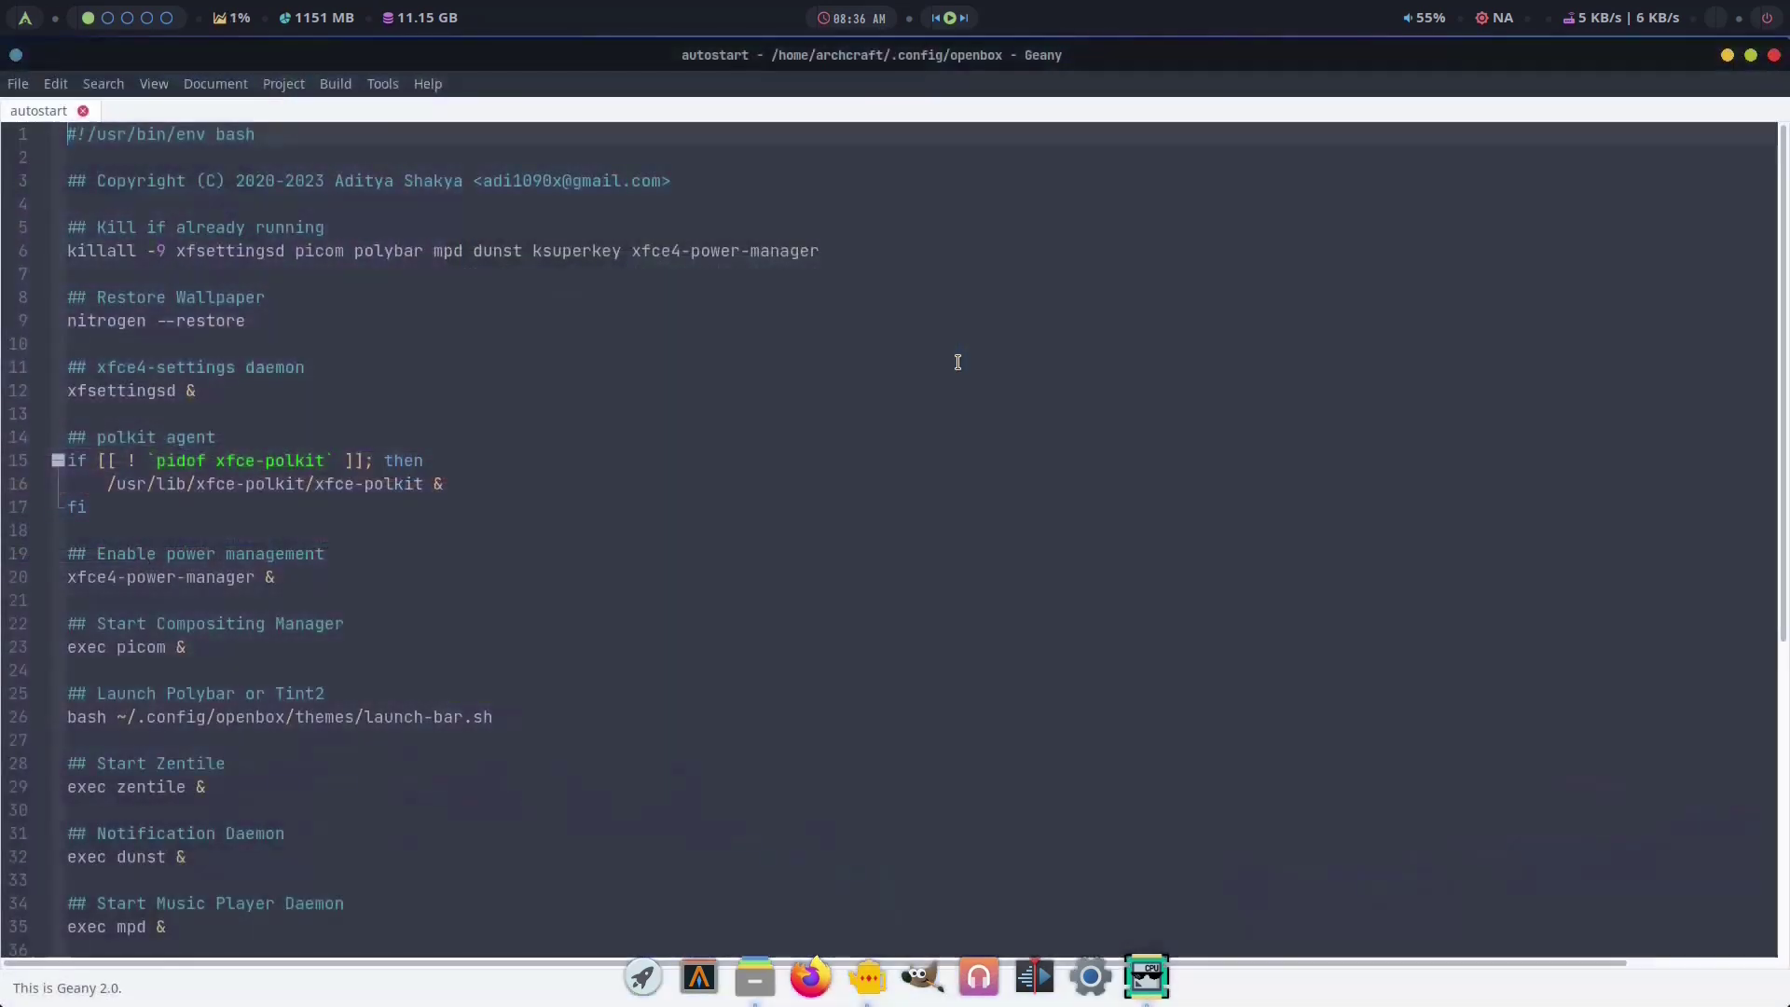
{"action": "left_click", "coordinate": [1774, 56]}
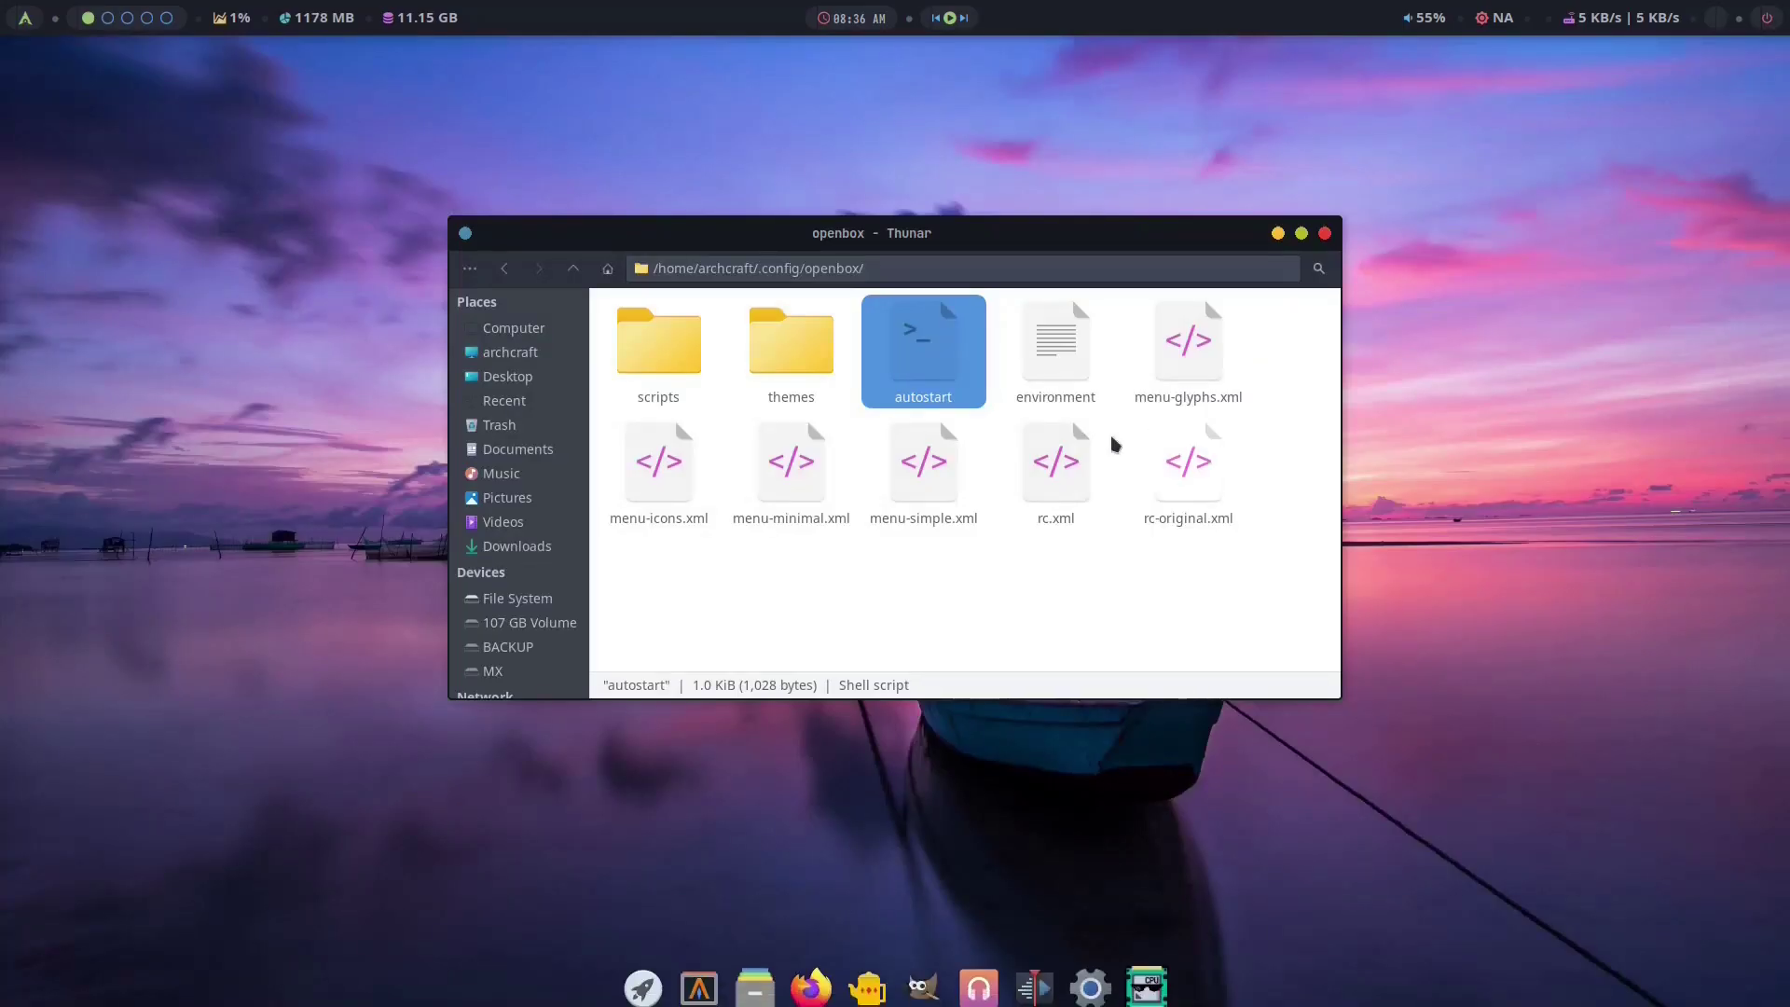
{"action": "left_click", "coordinate": [947, 607]}
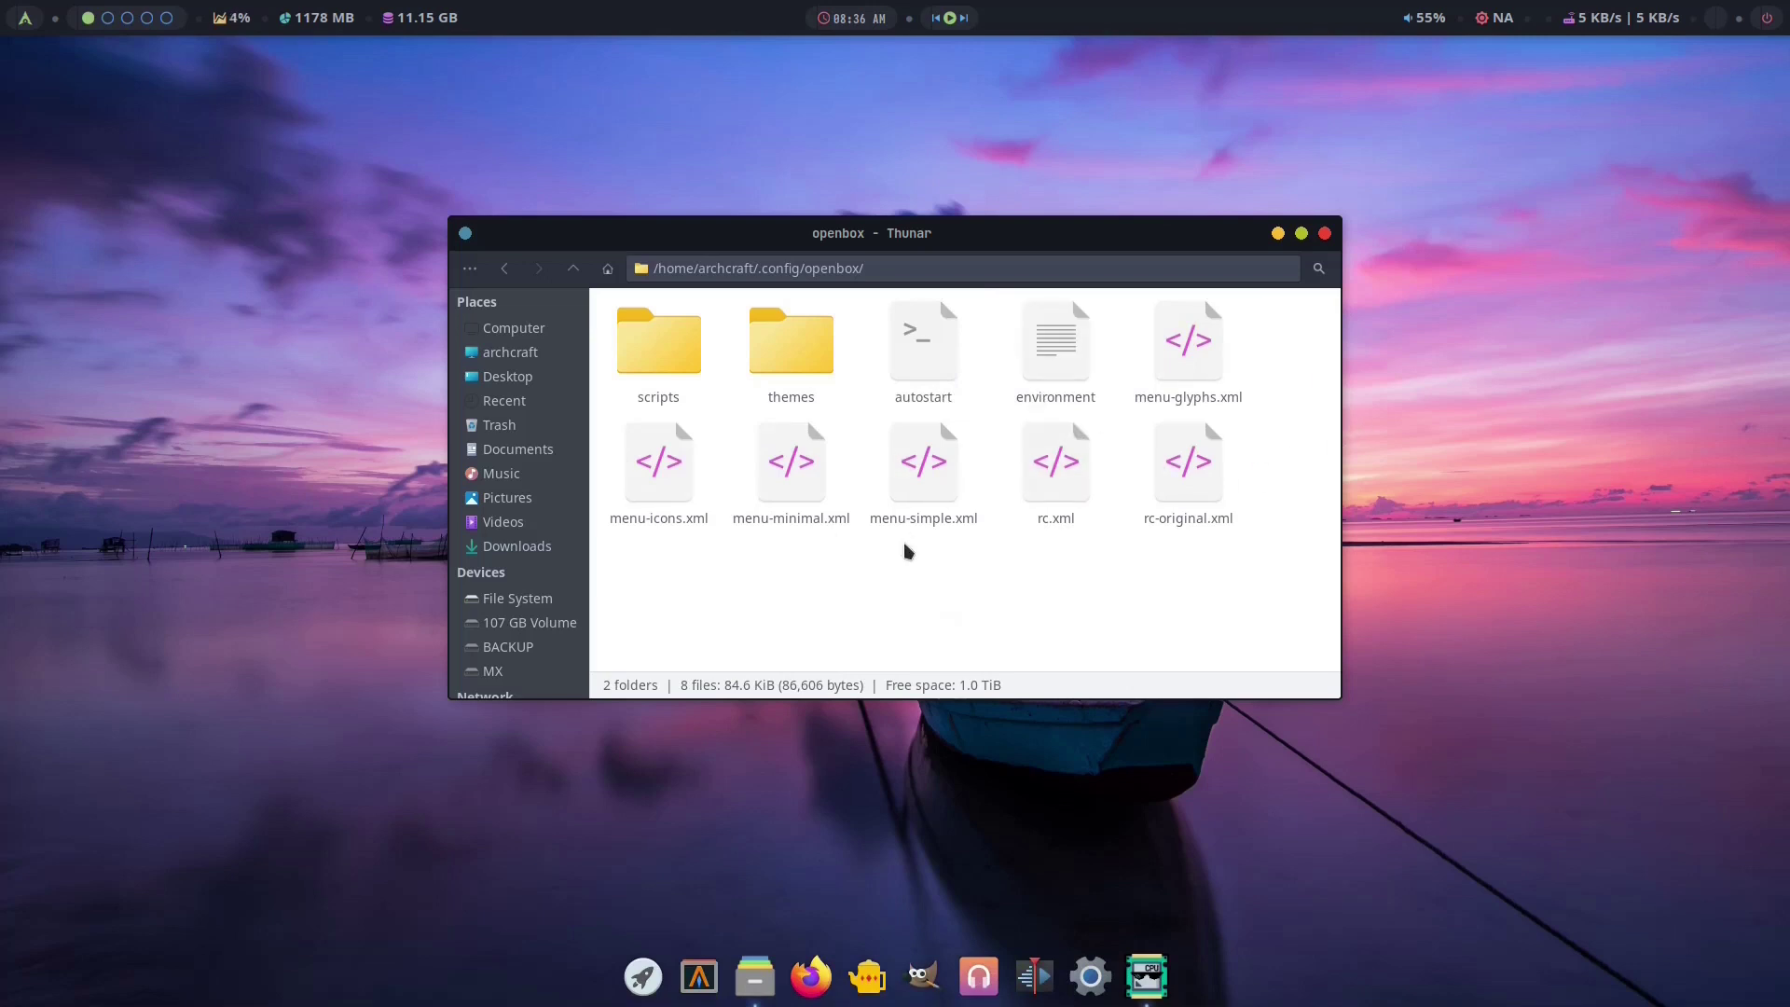
{"action": "double_click", "coordinate": [814, 399]}
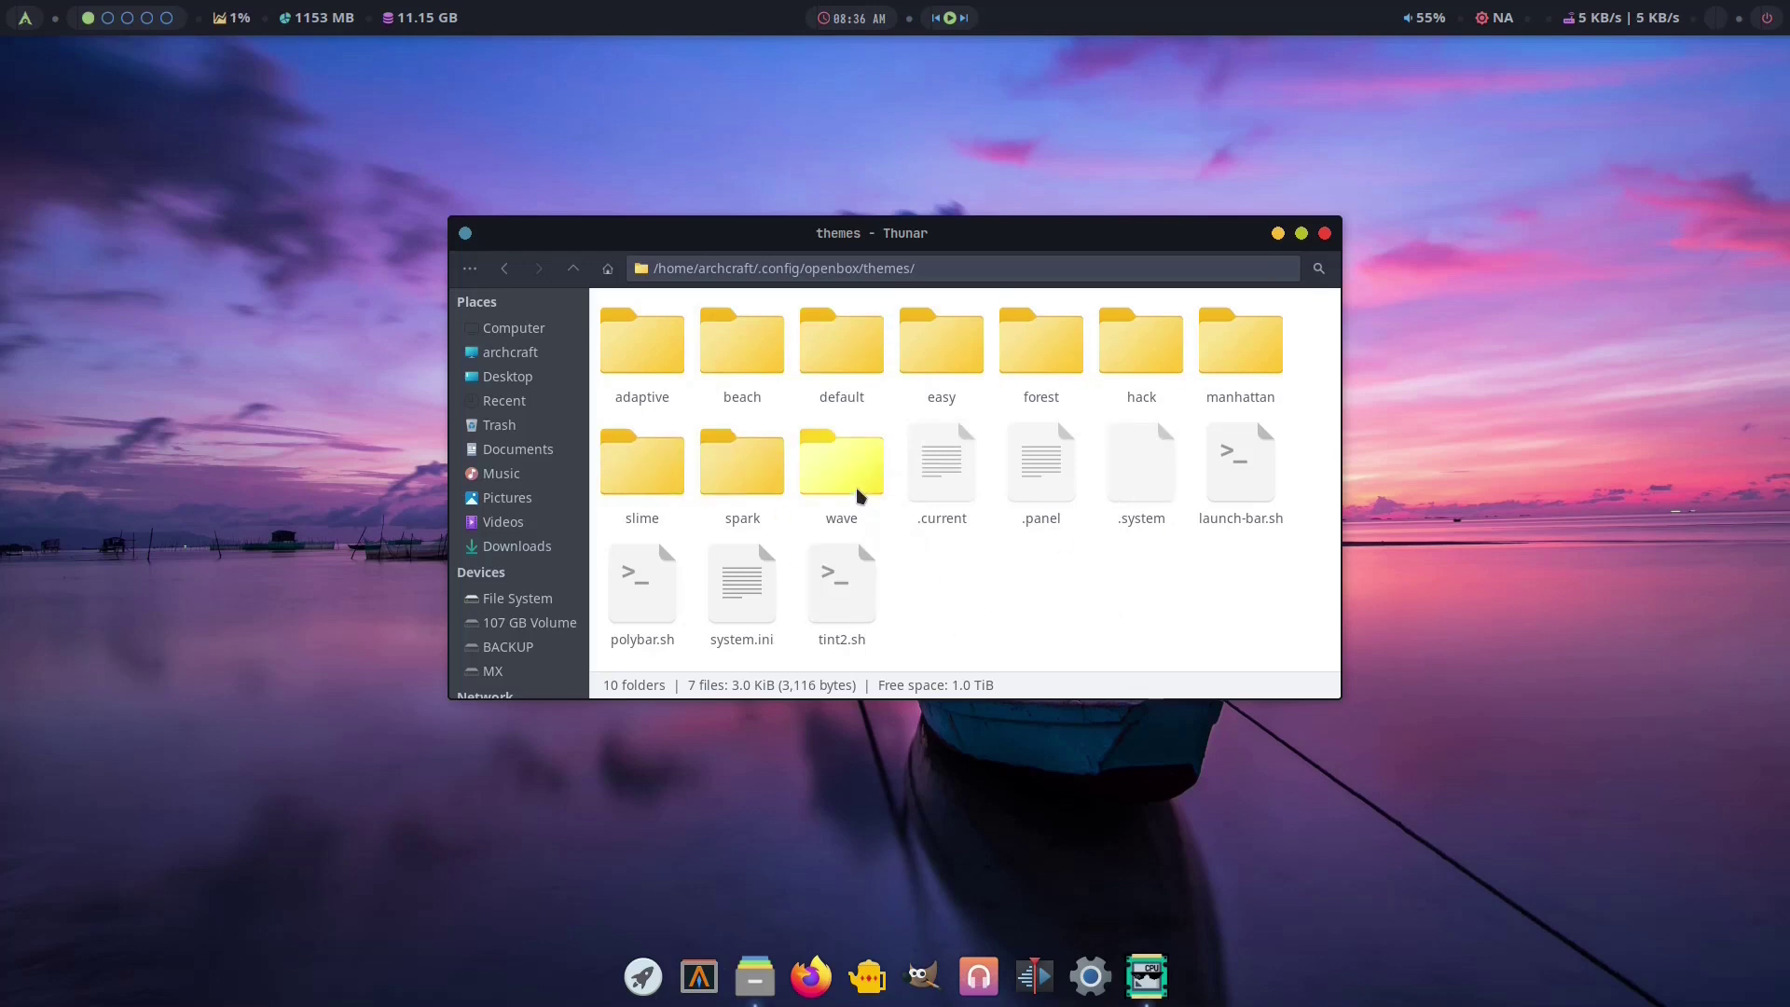
Browse the desktop menu to Preferences > Openbox, then dismiss it.
{"action": "right_click", "coordinate": [104, 198]}
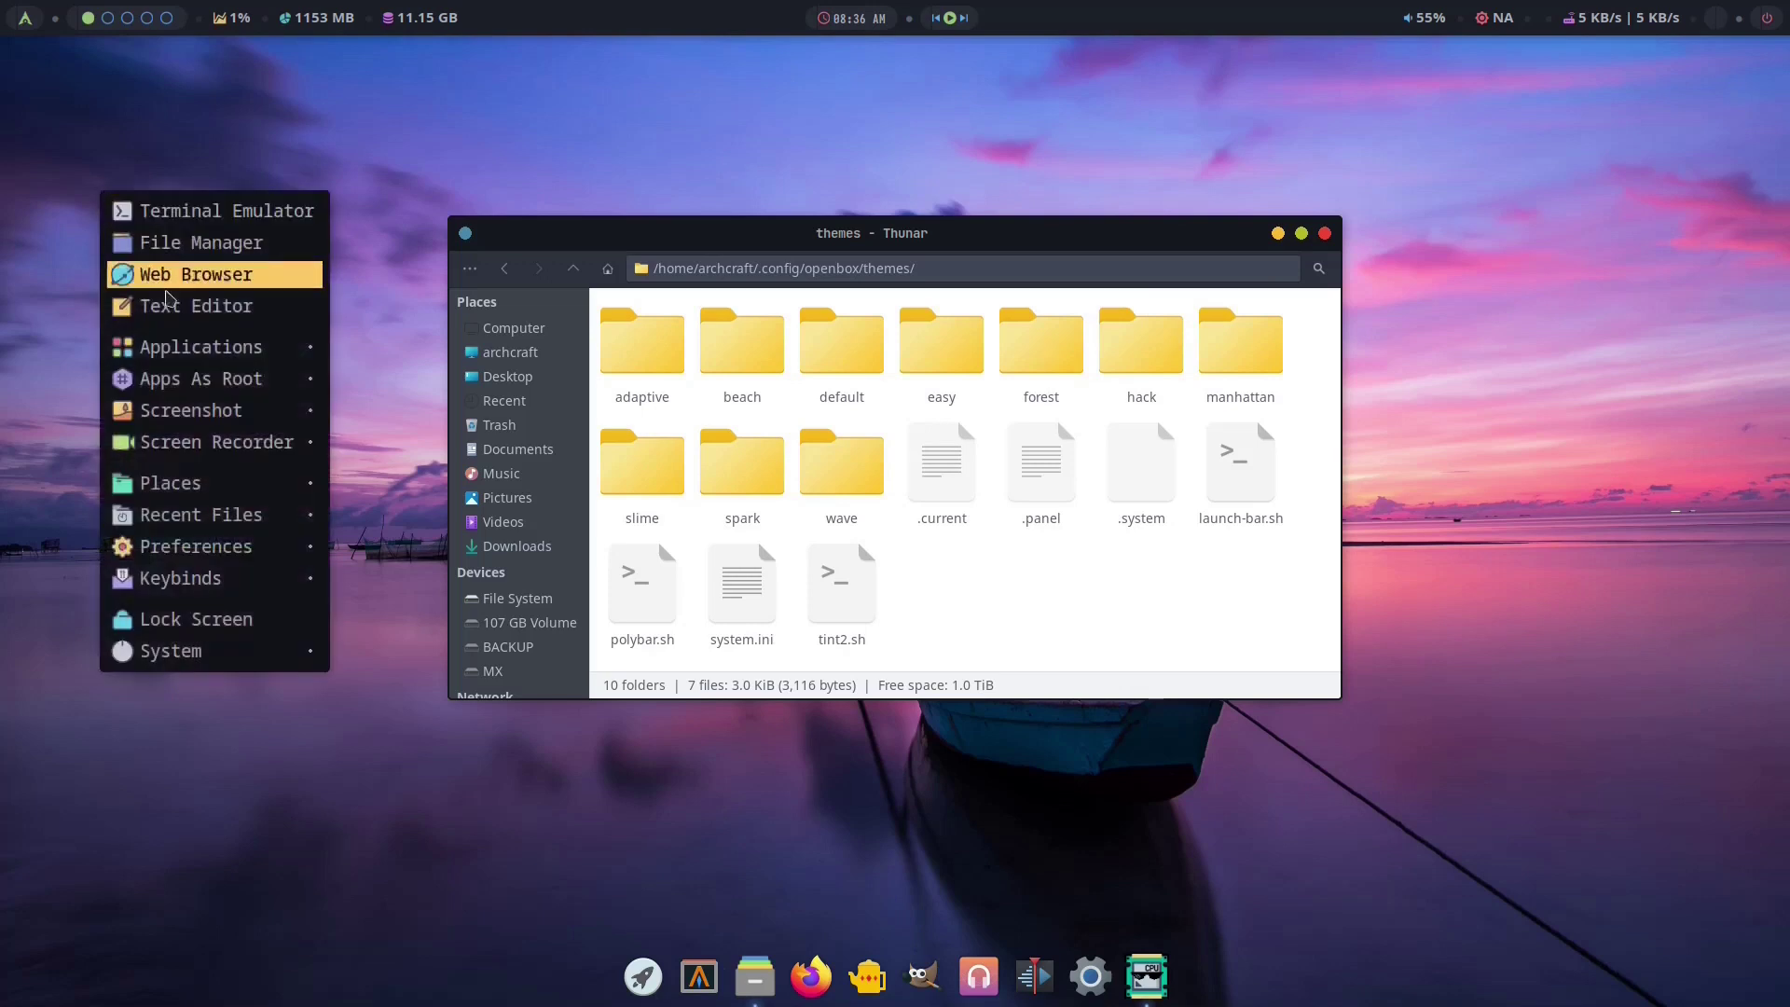
{"action": "mouse_move", "coordinate": [225, 547]}
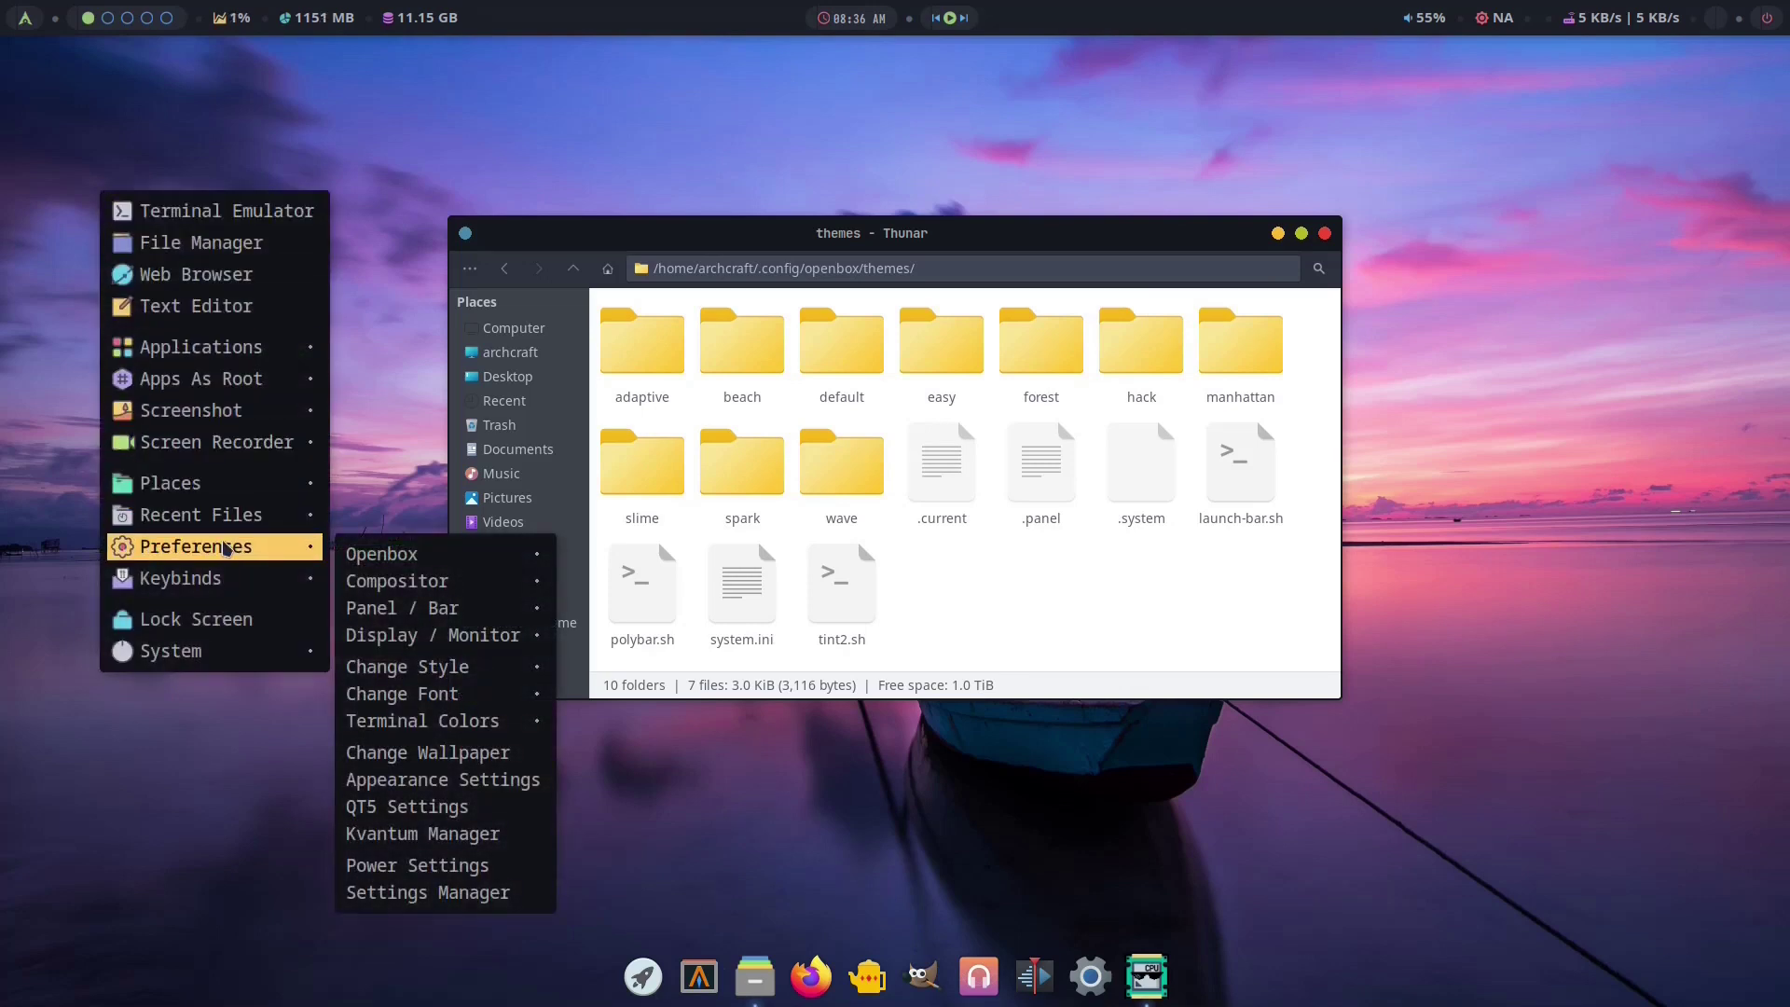
{"action": "mouse_move", "coordinate": [404, 560]}
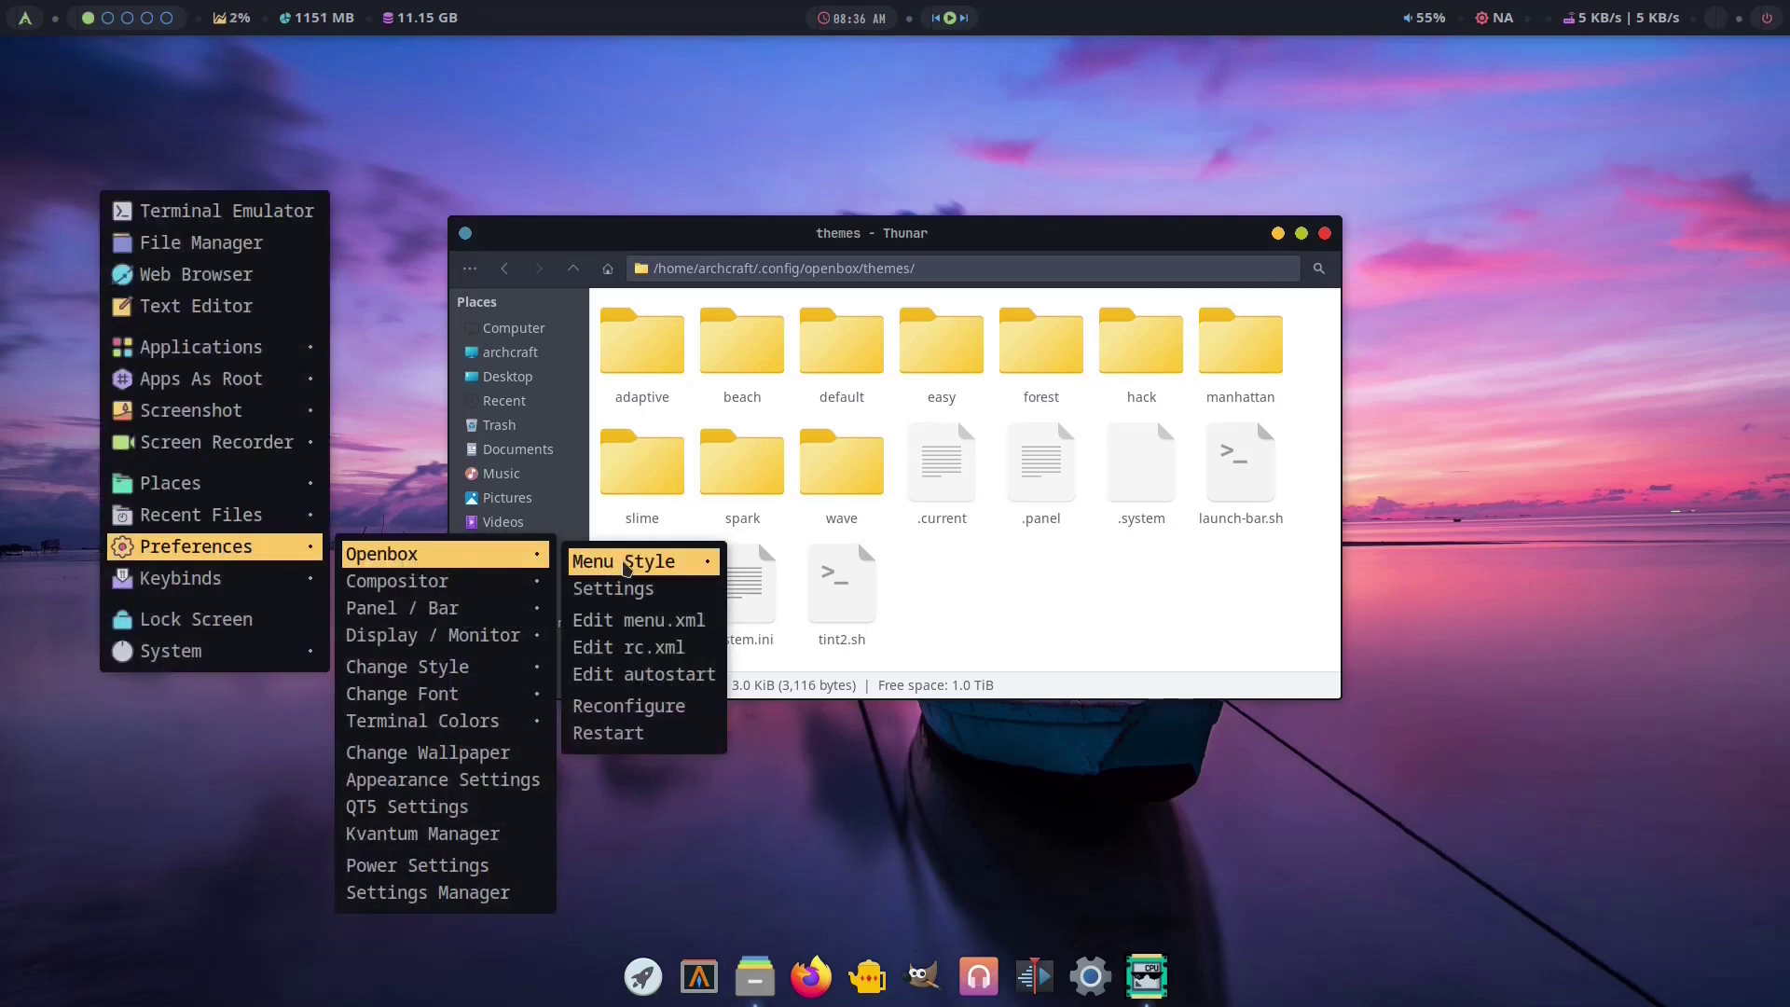
{"action": "mouse_move", "coordinate": [626, 566]}
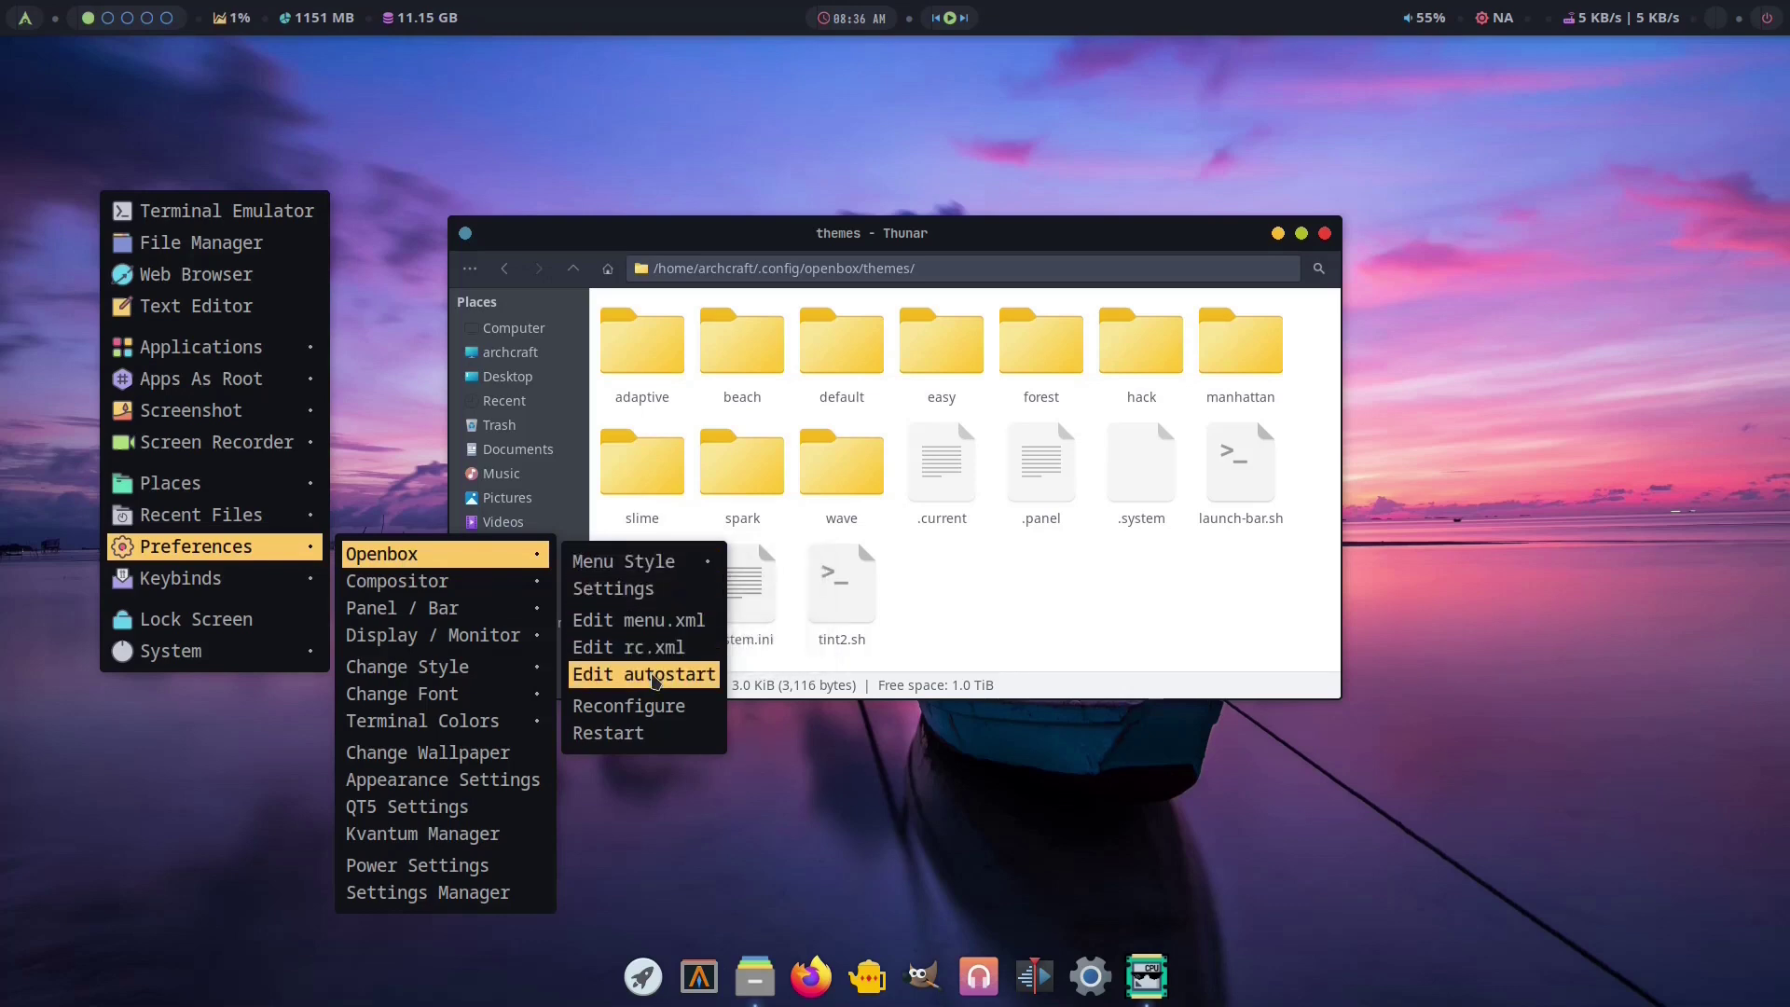
{"action": "left_click", "coordinate": [938, 535]}
Return Thunar to the openbox folder and reopen the desktop menu's Preferences > Openbox submenu.
{"action": "left_click", "coordinate": [573, 269]}
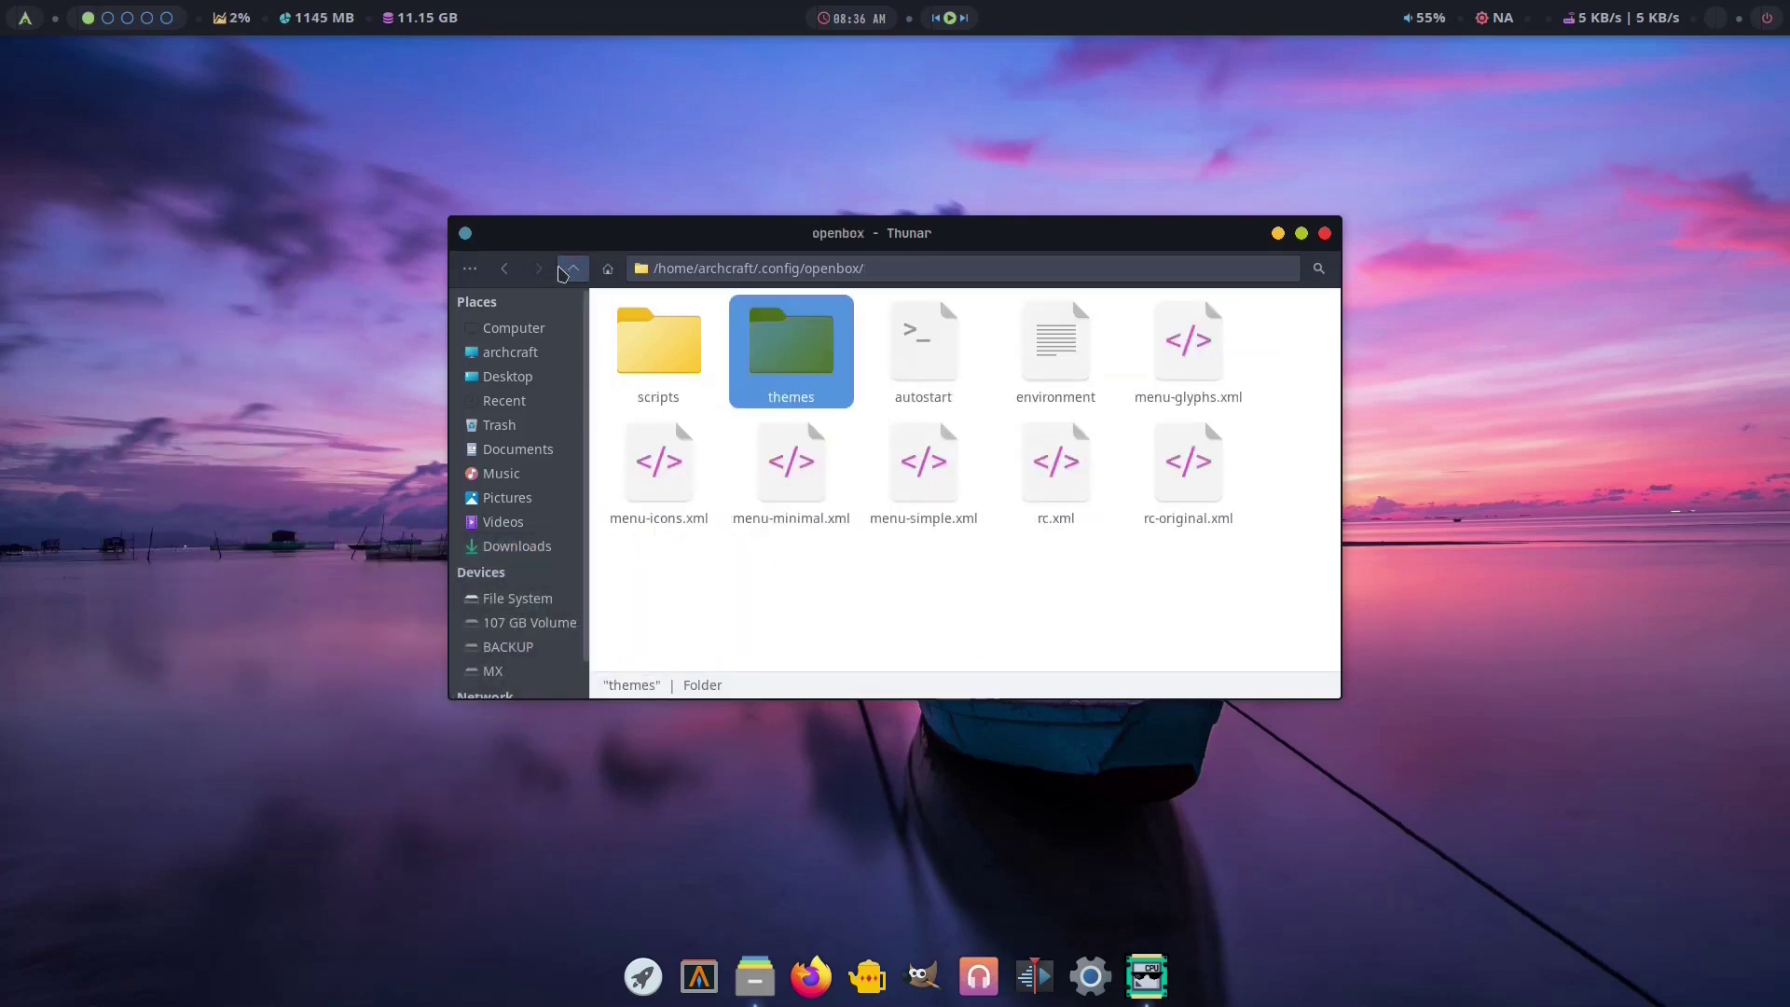
{"action": "right_click", "coordinate": [31, 316]}
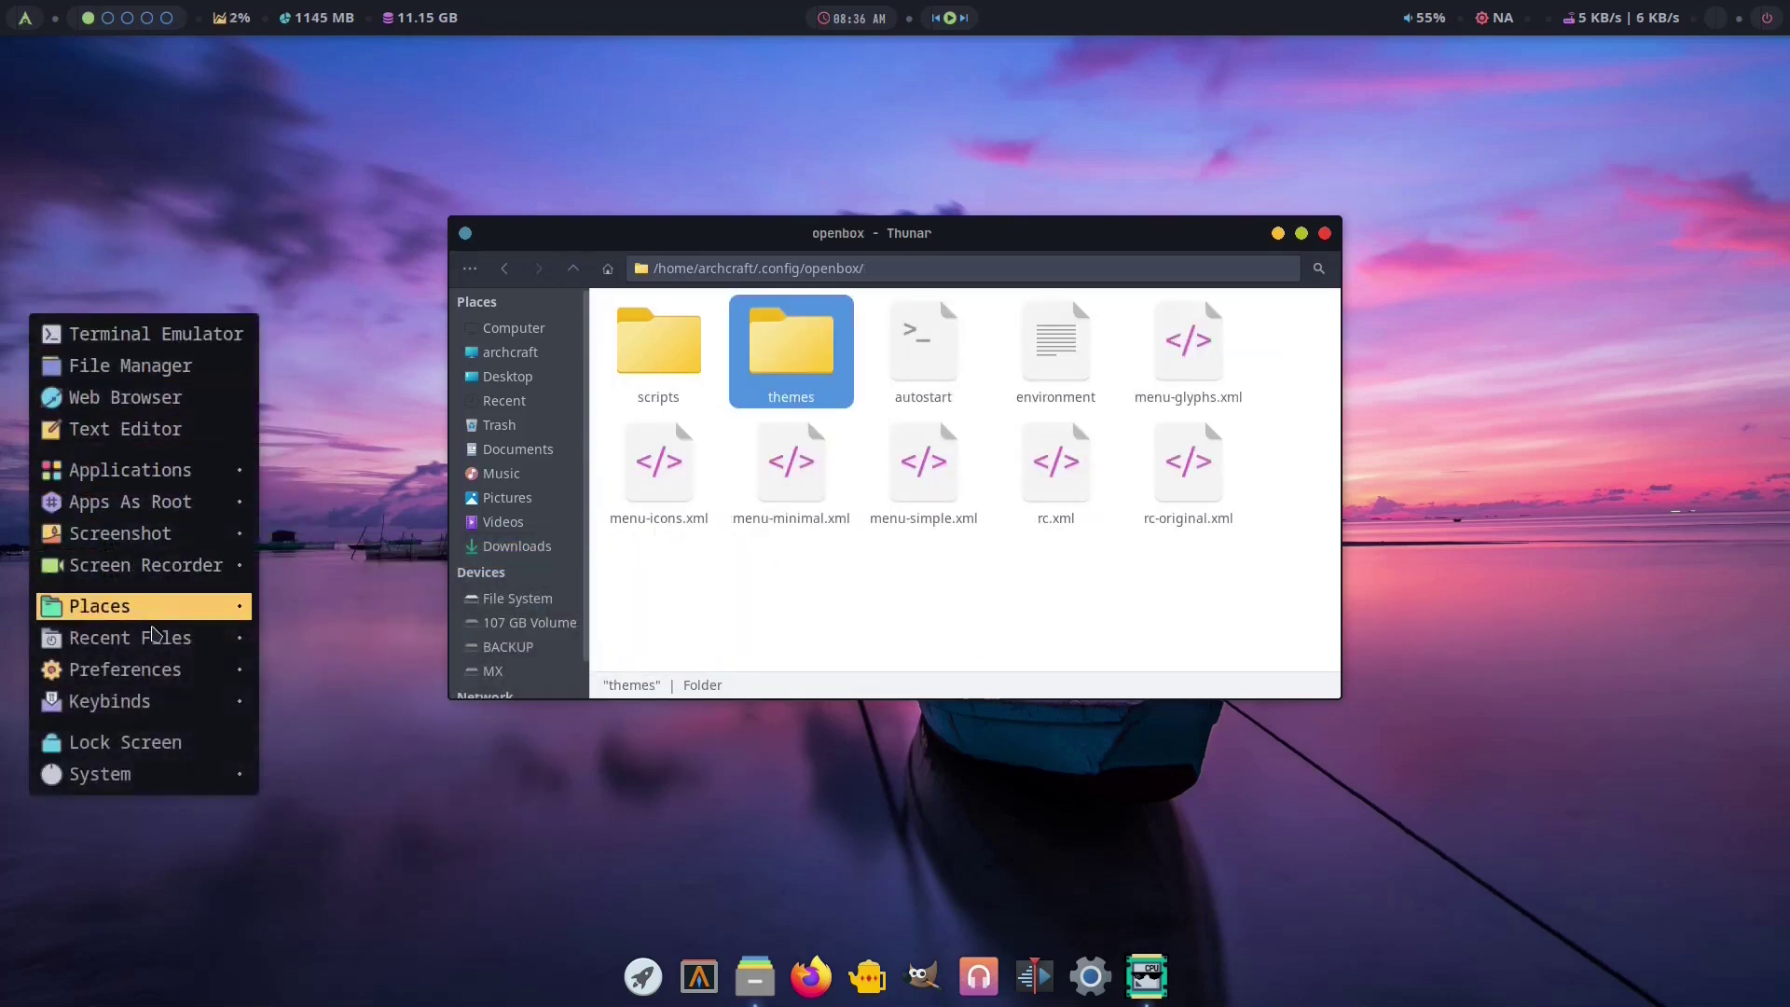
{"action": "mouse_move", "coordinate": [140, 670]}
{"action": "mouse_move", "coordinate": [308, 647]}
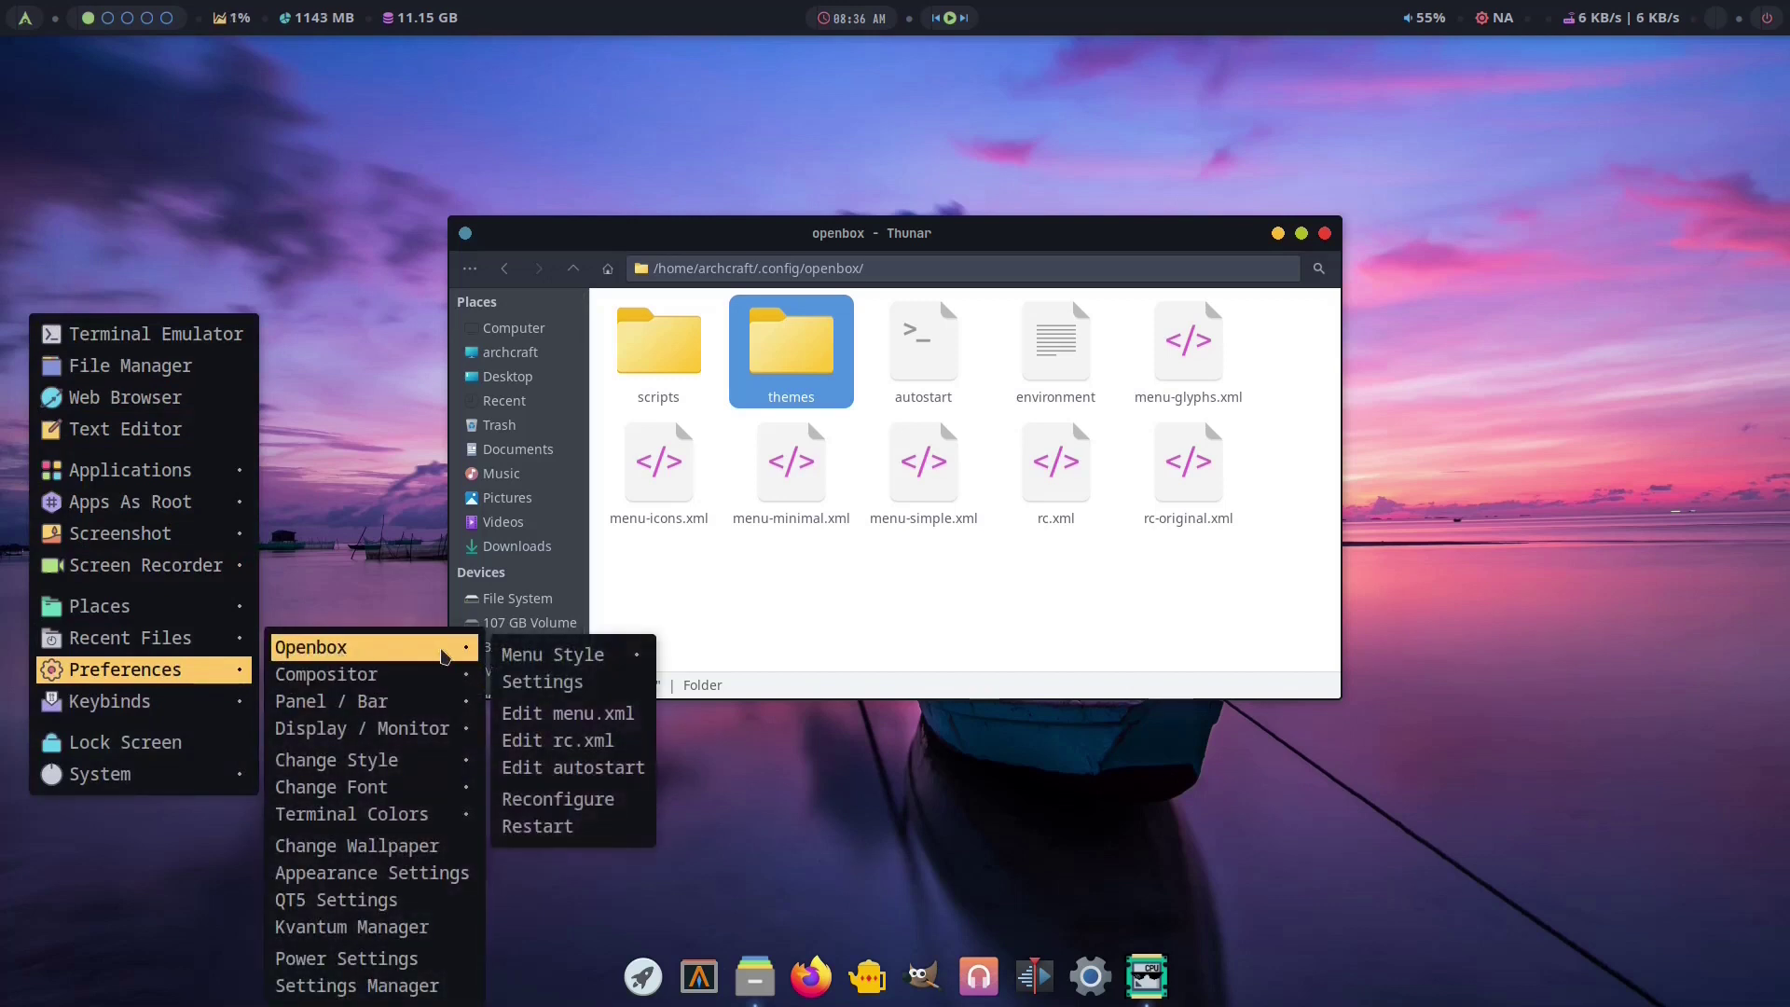
{"action": "mouse_move", "coordinate": [570, 652]}
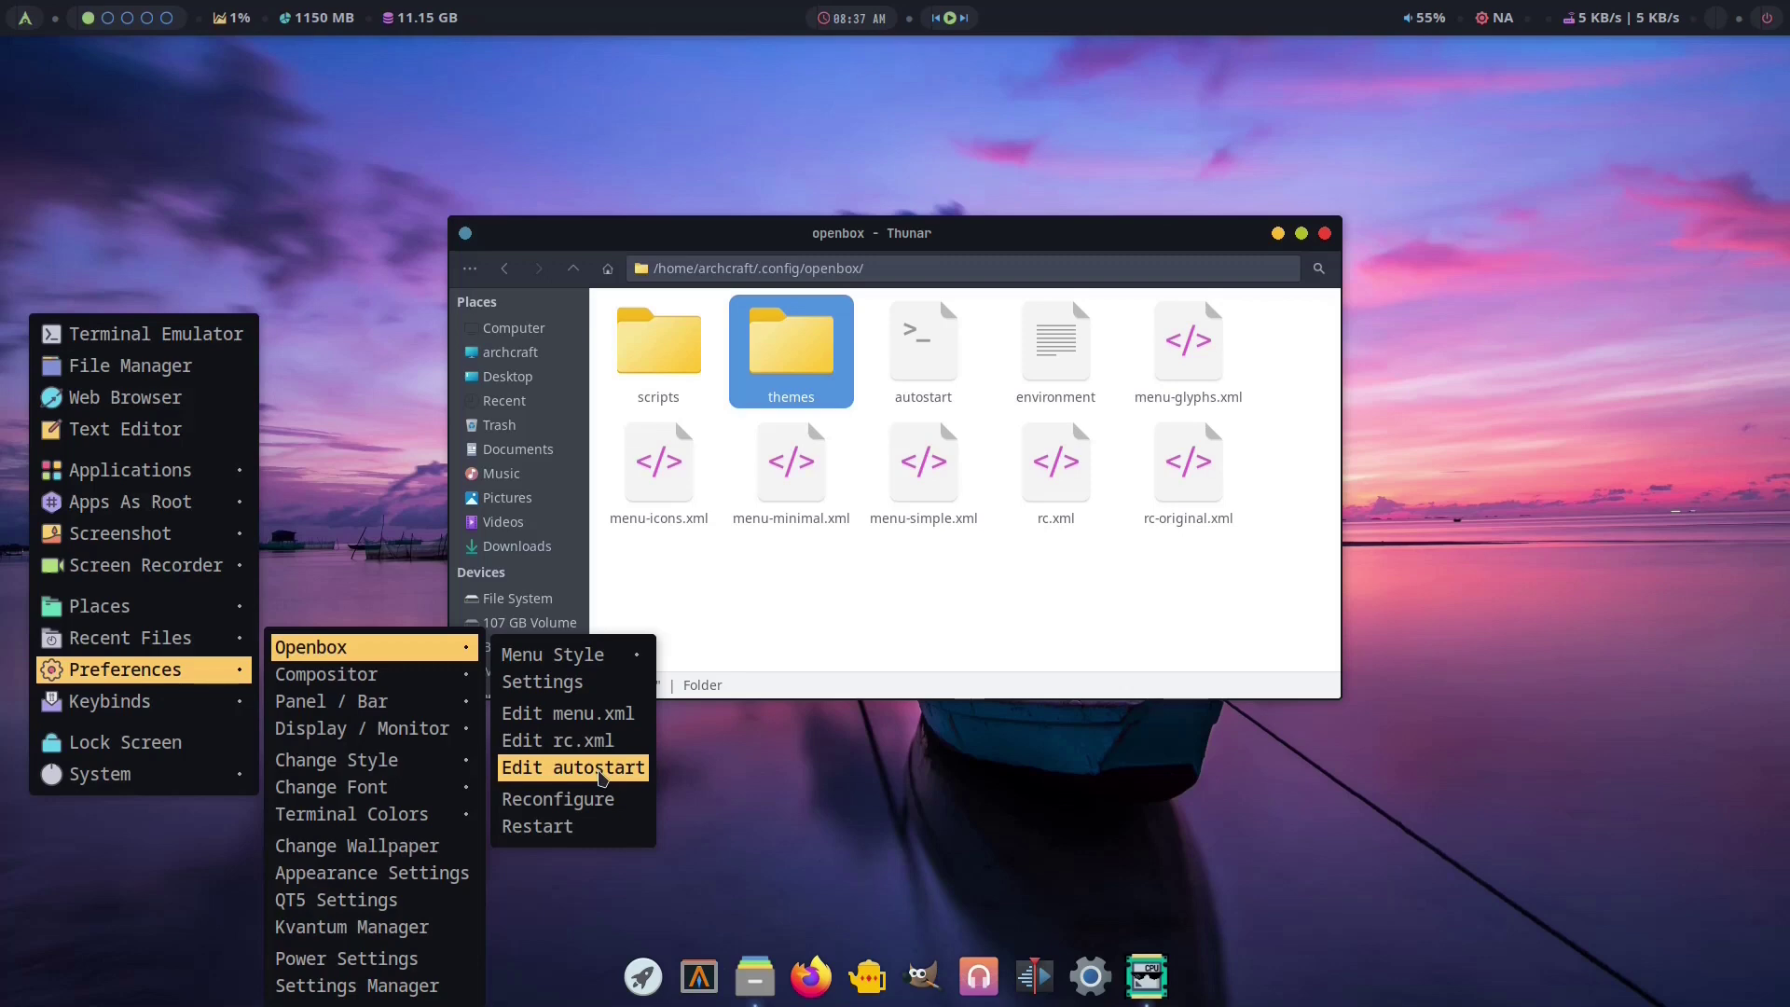
Dismiss the desktop menu, look inside the scripts folder, then go back and open themes.
{"action": "left_click", "coordinate": [874, 581]}
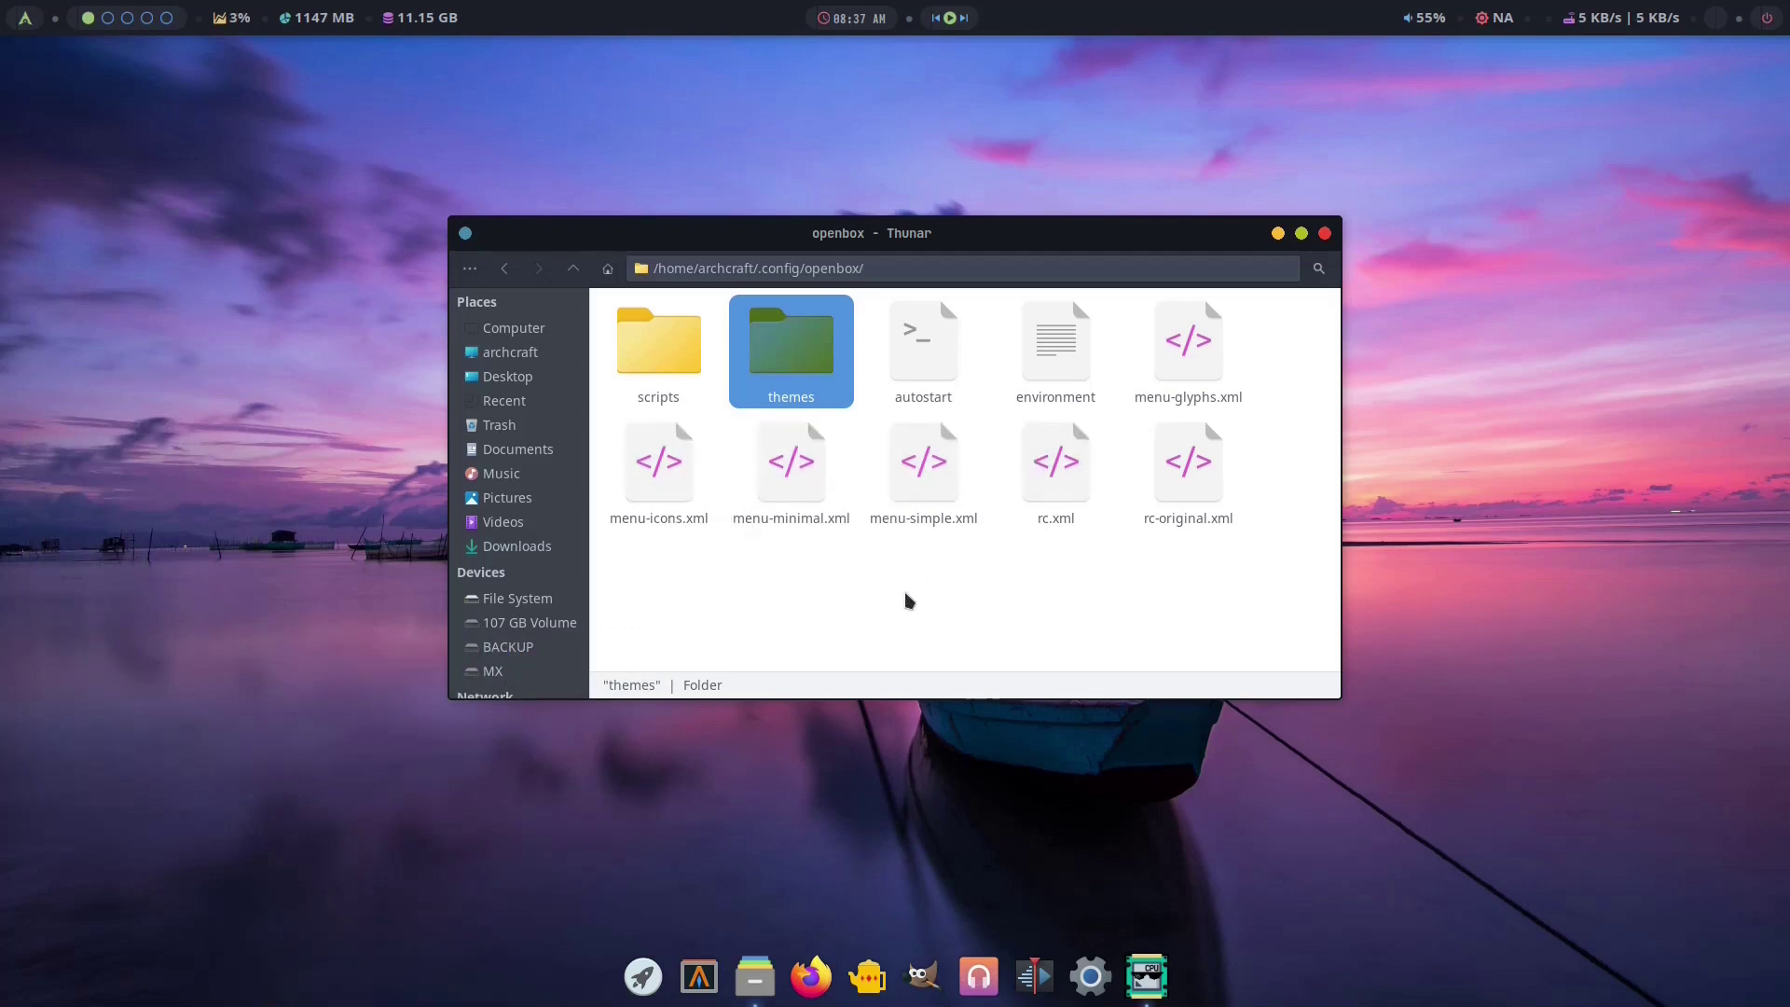
{"action": "left_click", "coordinate": [820, 604]}
{"action": "left_click", "coordinate": [673, 354]}
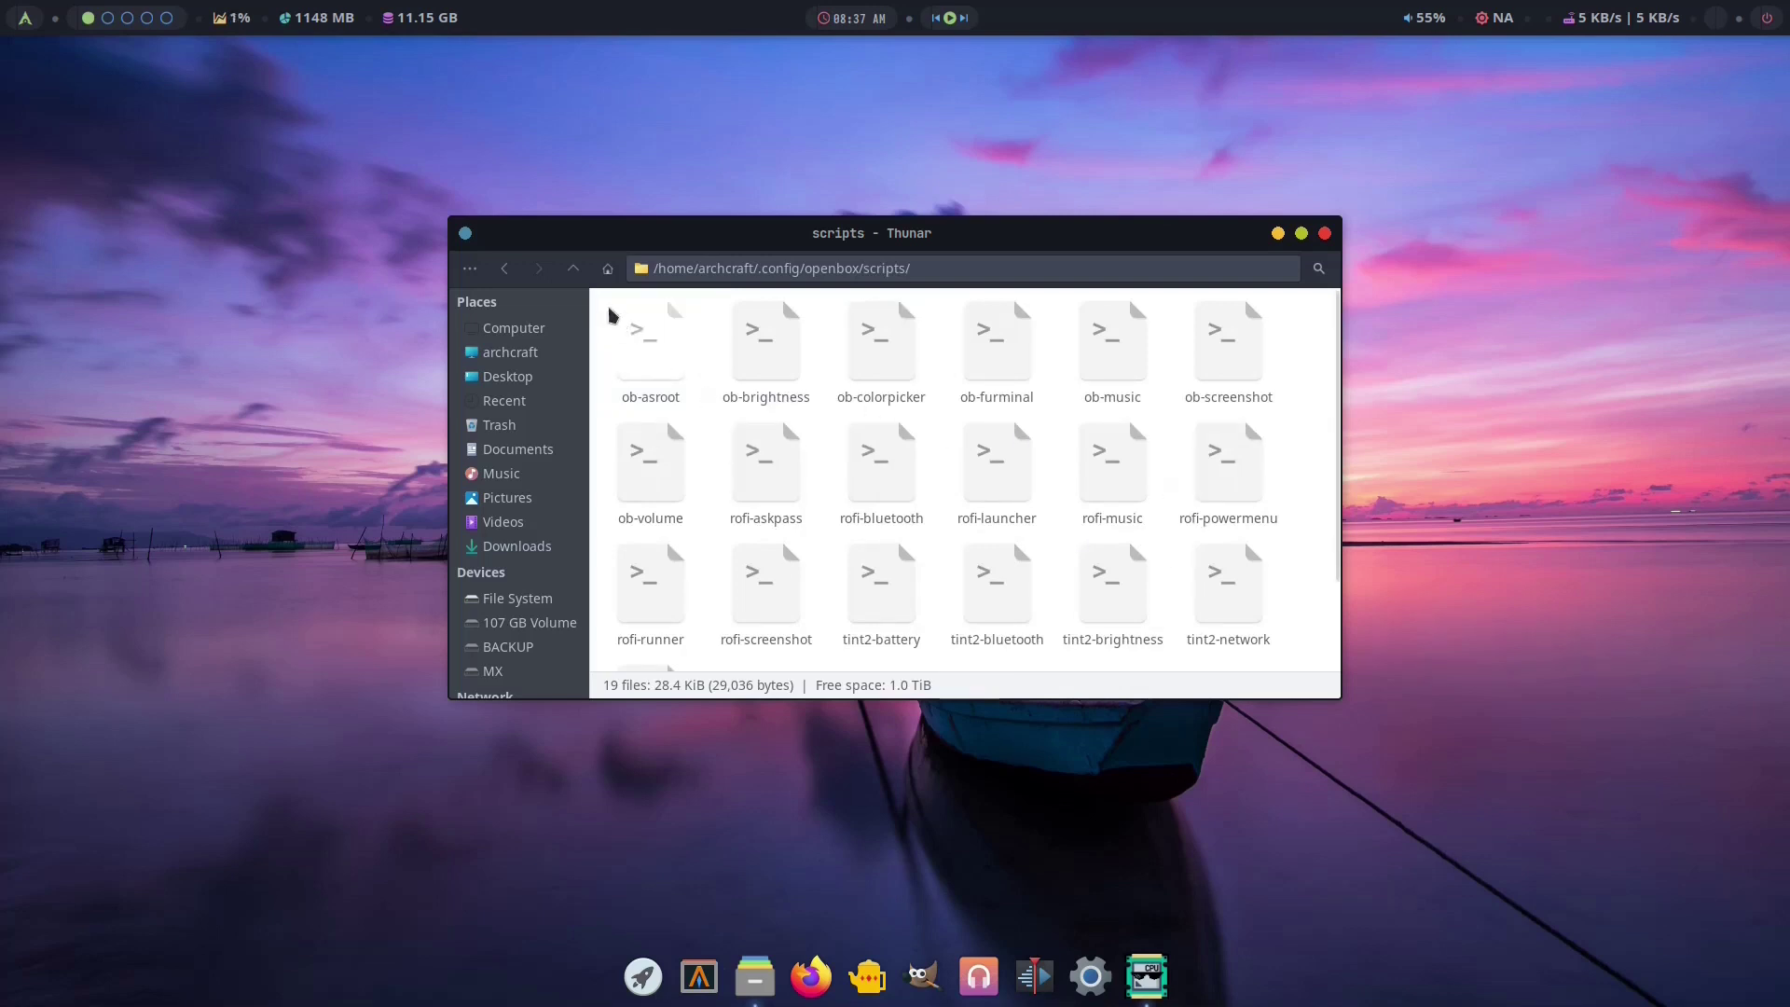
{"action": "left_click", "coordinate": [574, 268]}
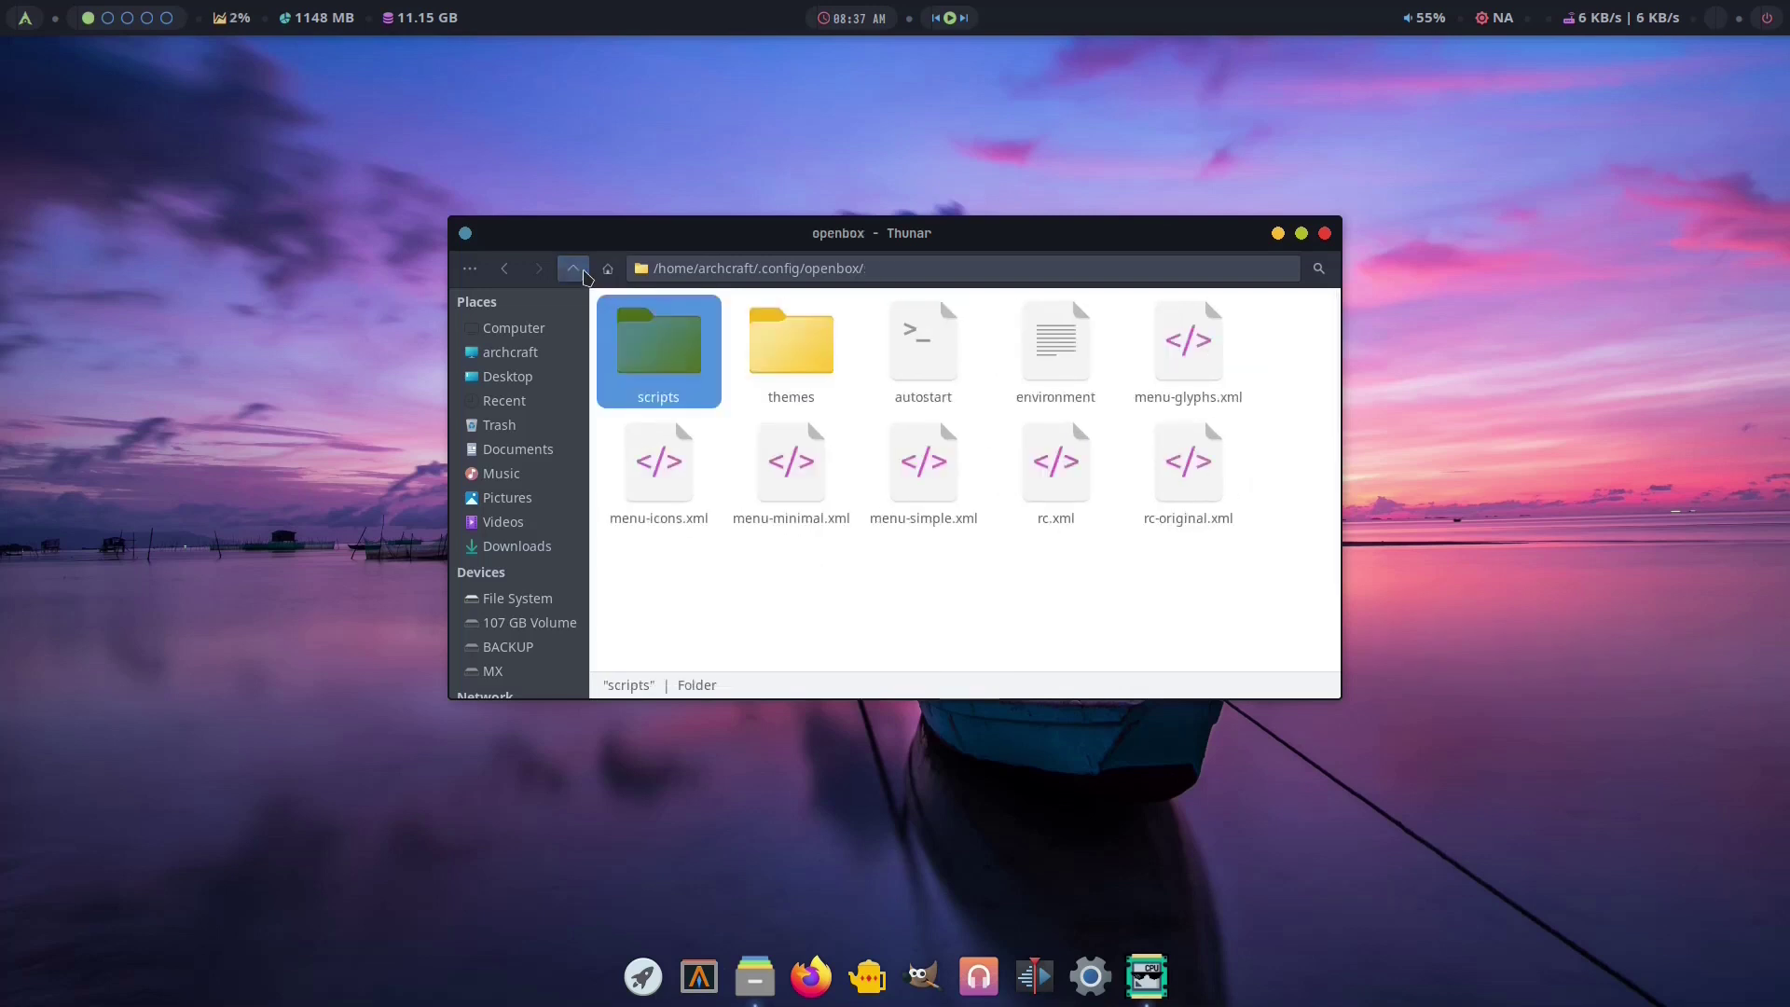
{"action": "left_click", "coordinate": [794, 347]}
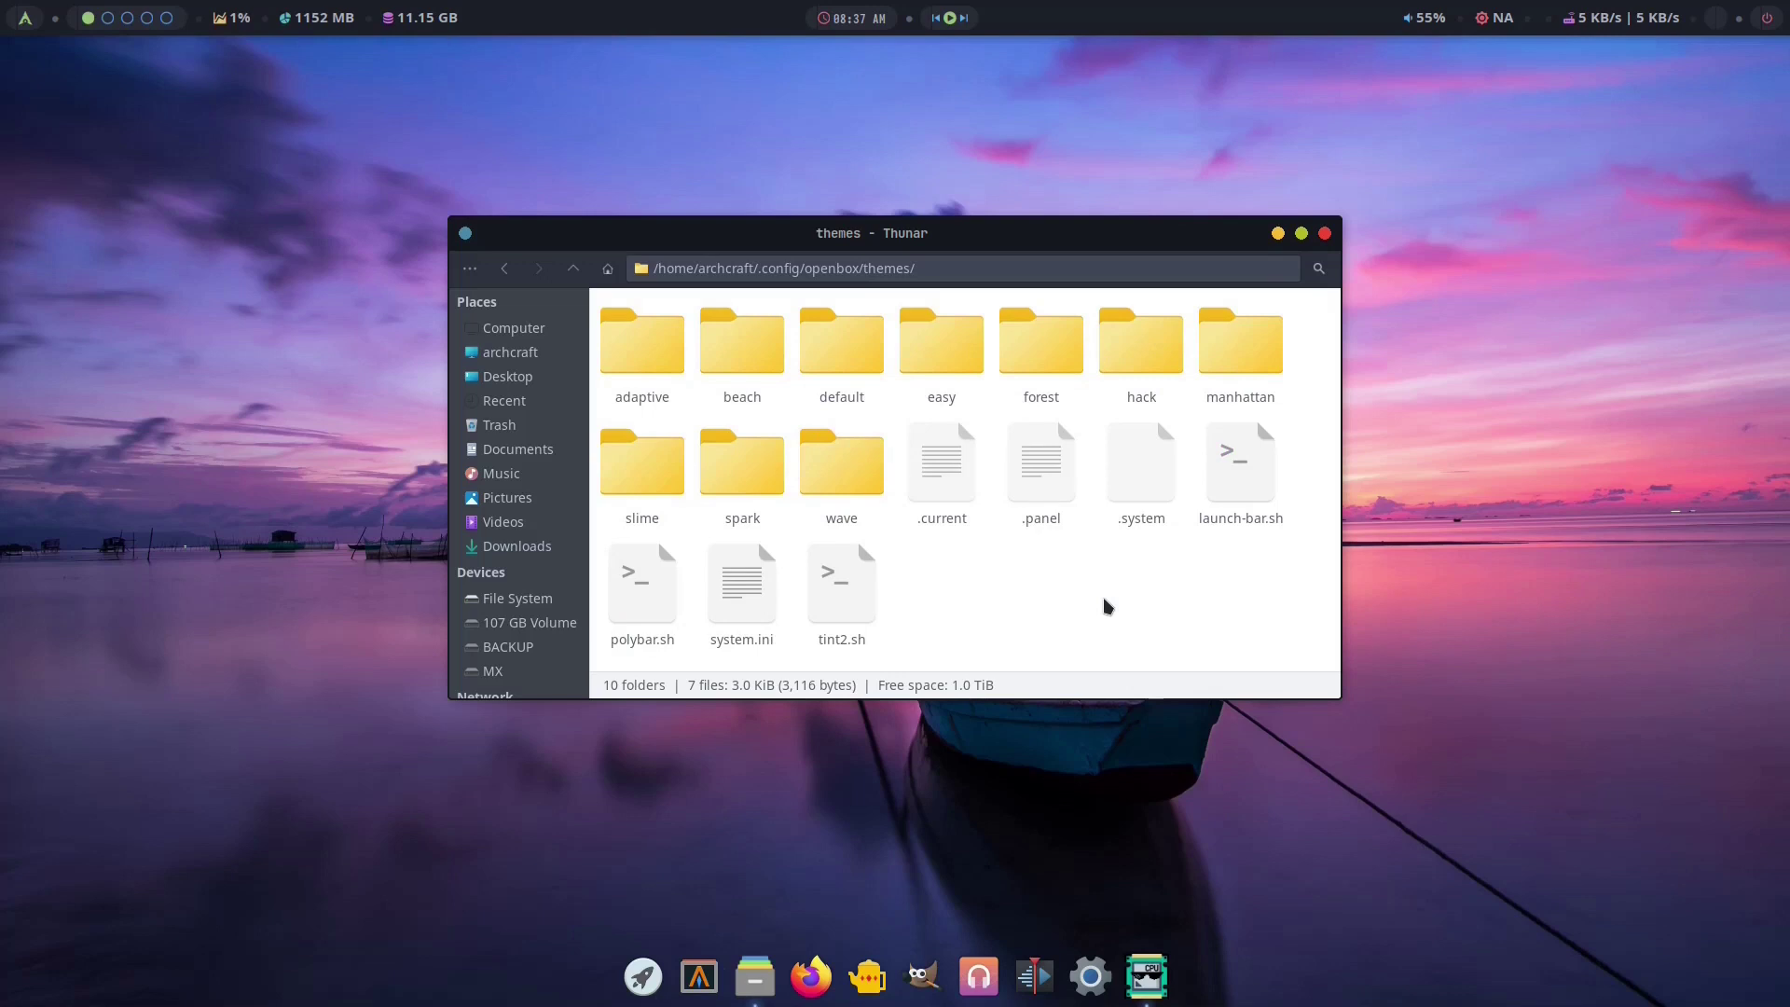
Show the desktop menu's Preferences > Change Style list of 10 themes, Adaptive through Wave.
{"action": "right_click", "coordinate": [110, 276]}
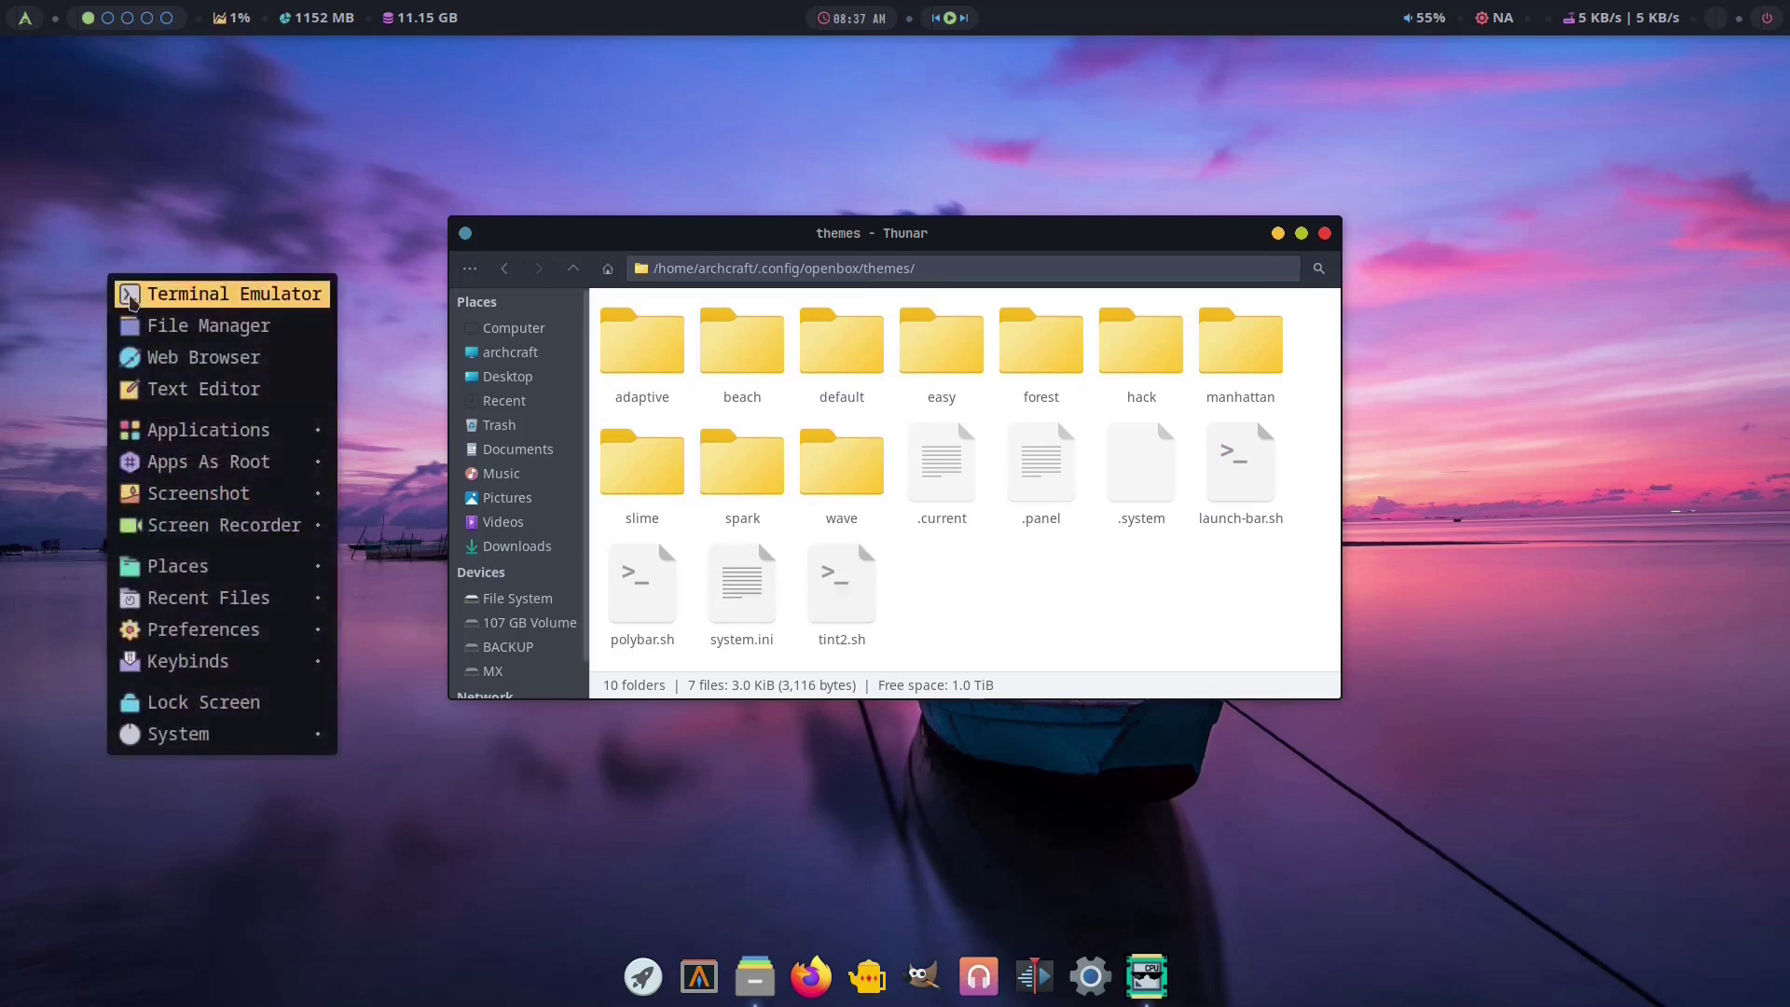
{"action": "mouse_move", "coordinate": [215, 630]}
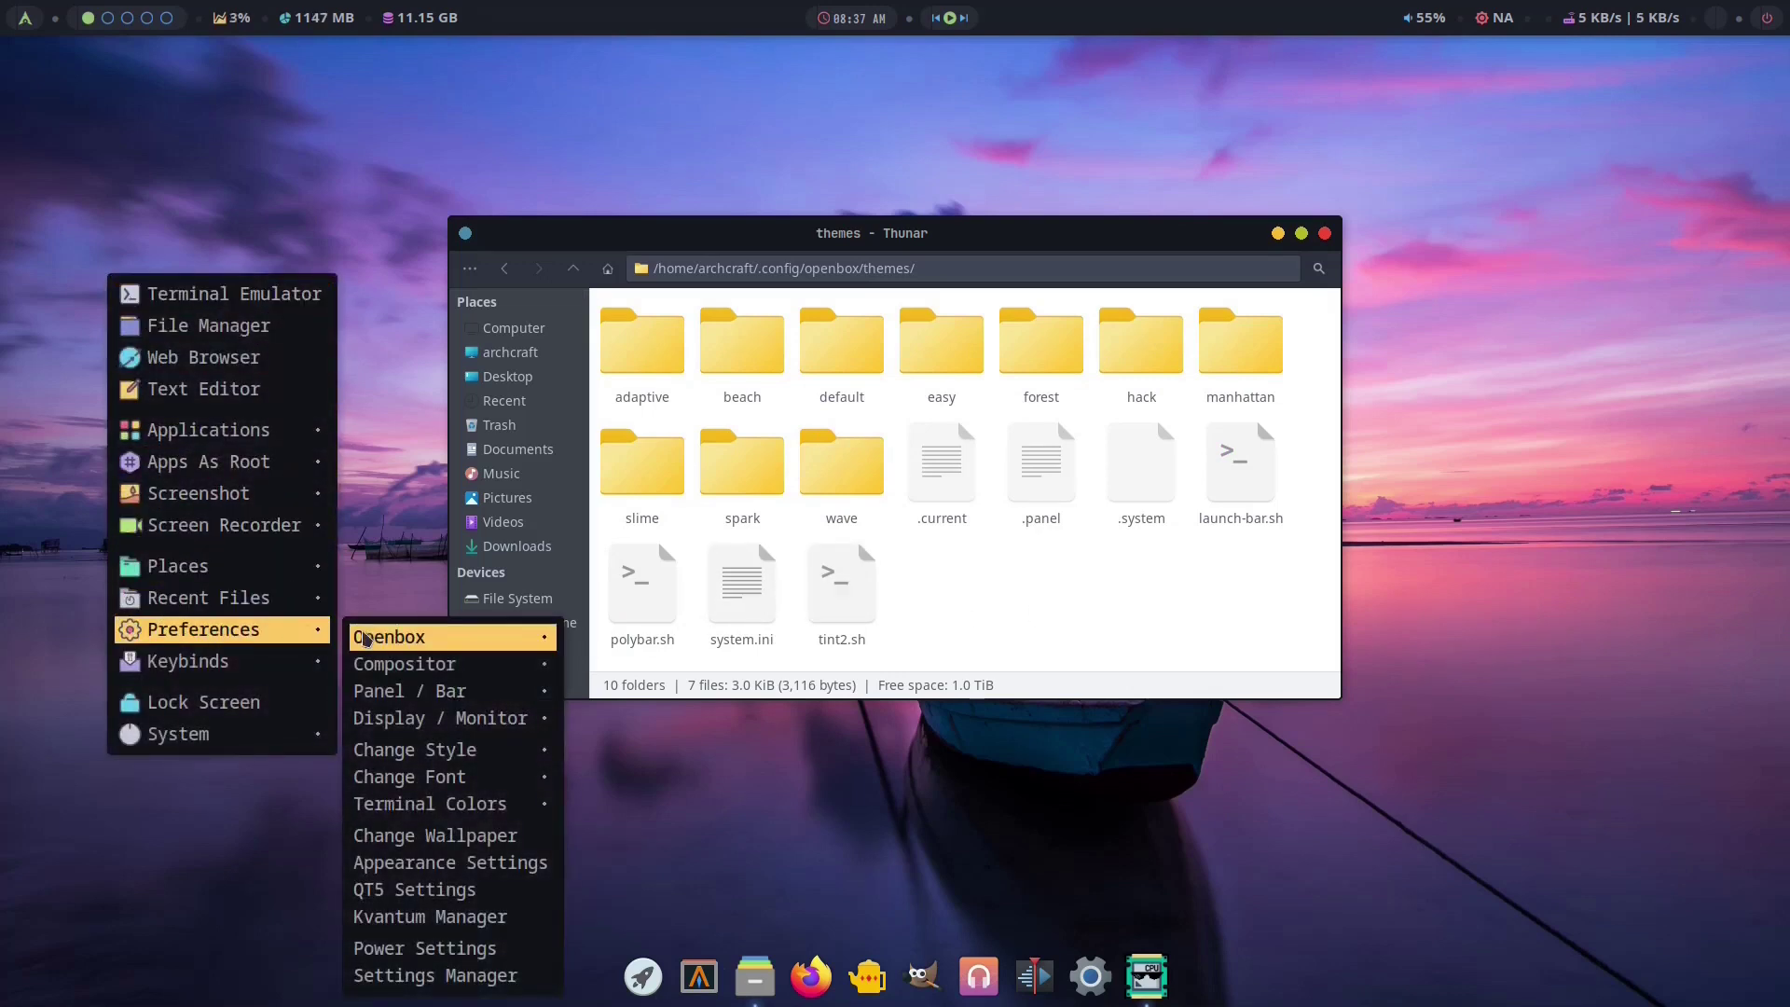
{"action": "mouse_move", "coordinate": [371, 638]}
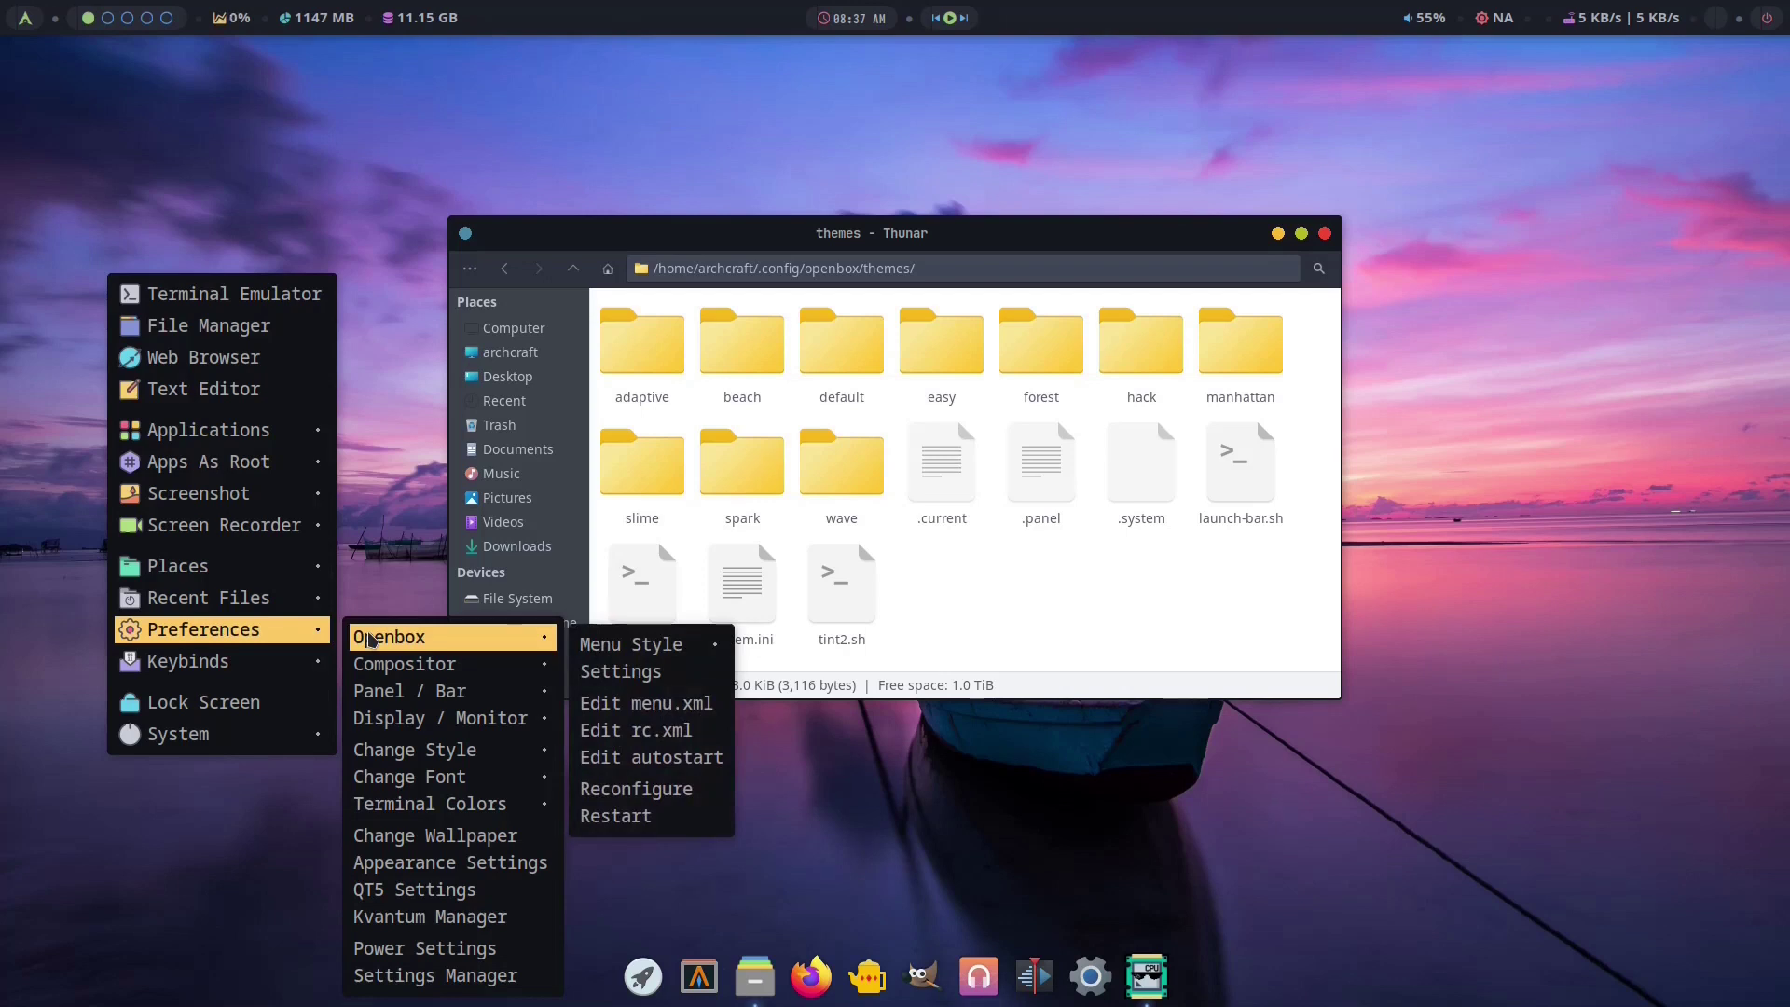
{"action": "mouse_move", "coordinate": [468, 760]}
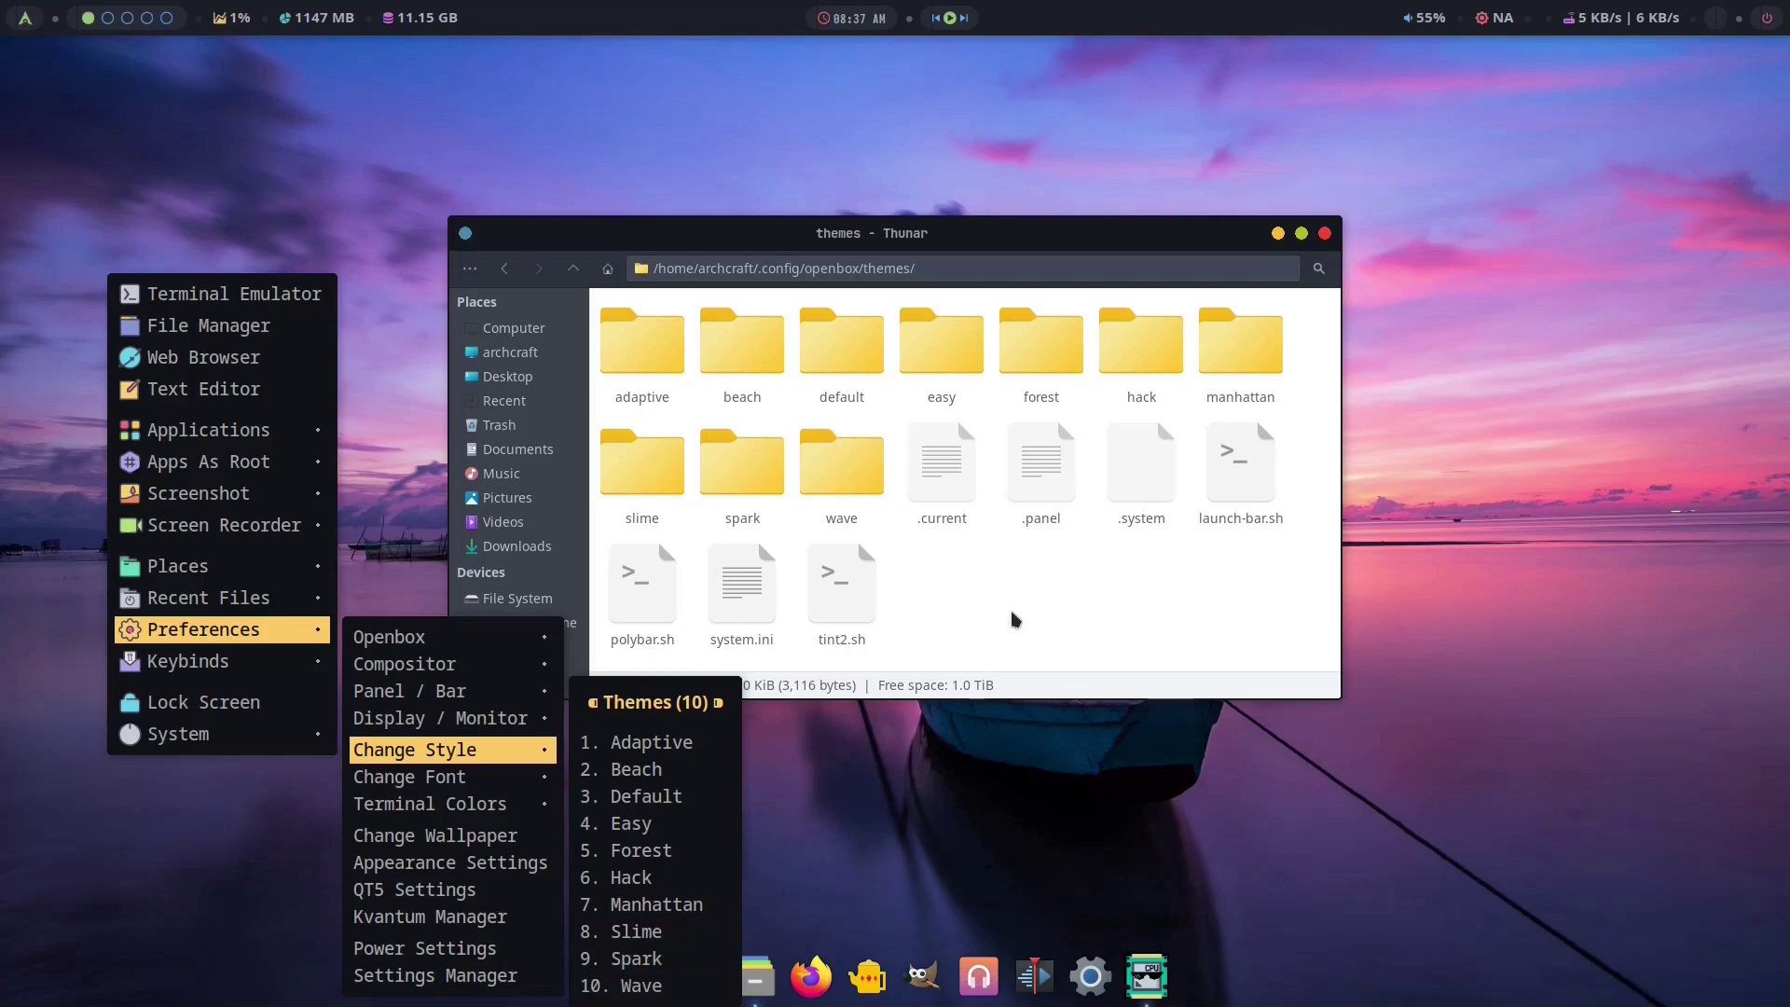
Permanently delete the spark and wave theme folders.
{"action": "left_click", "coordinate": [974, 597]}
{"action": "left_click", "coordinate": [770, 487]}
{"action": "left_click", "coordinate": [830, 489], "text": "ctrl"}
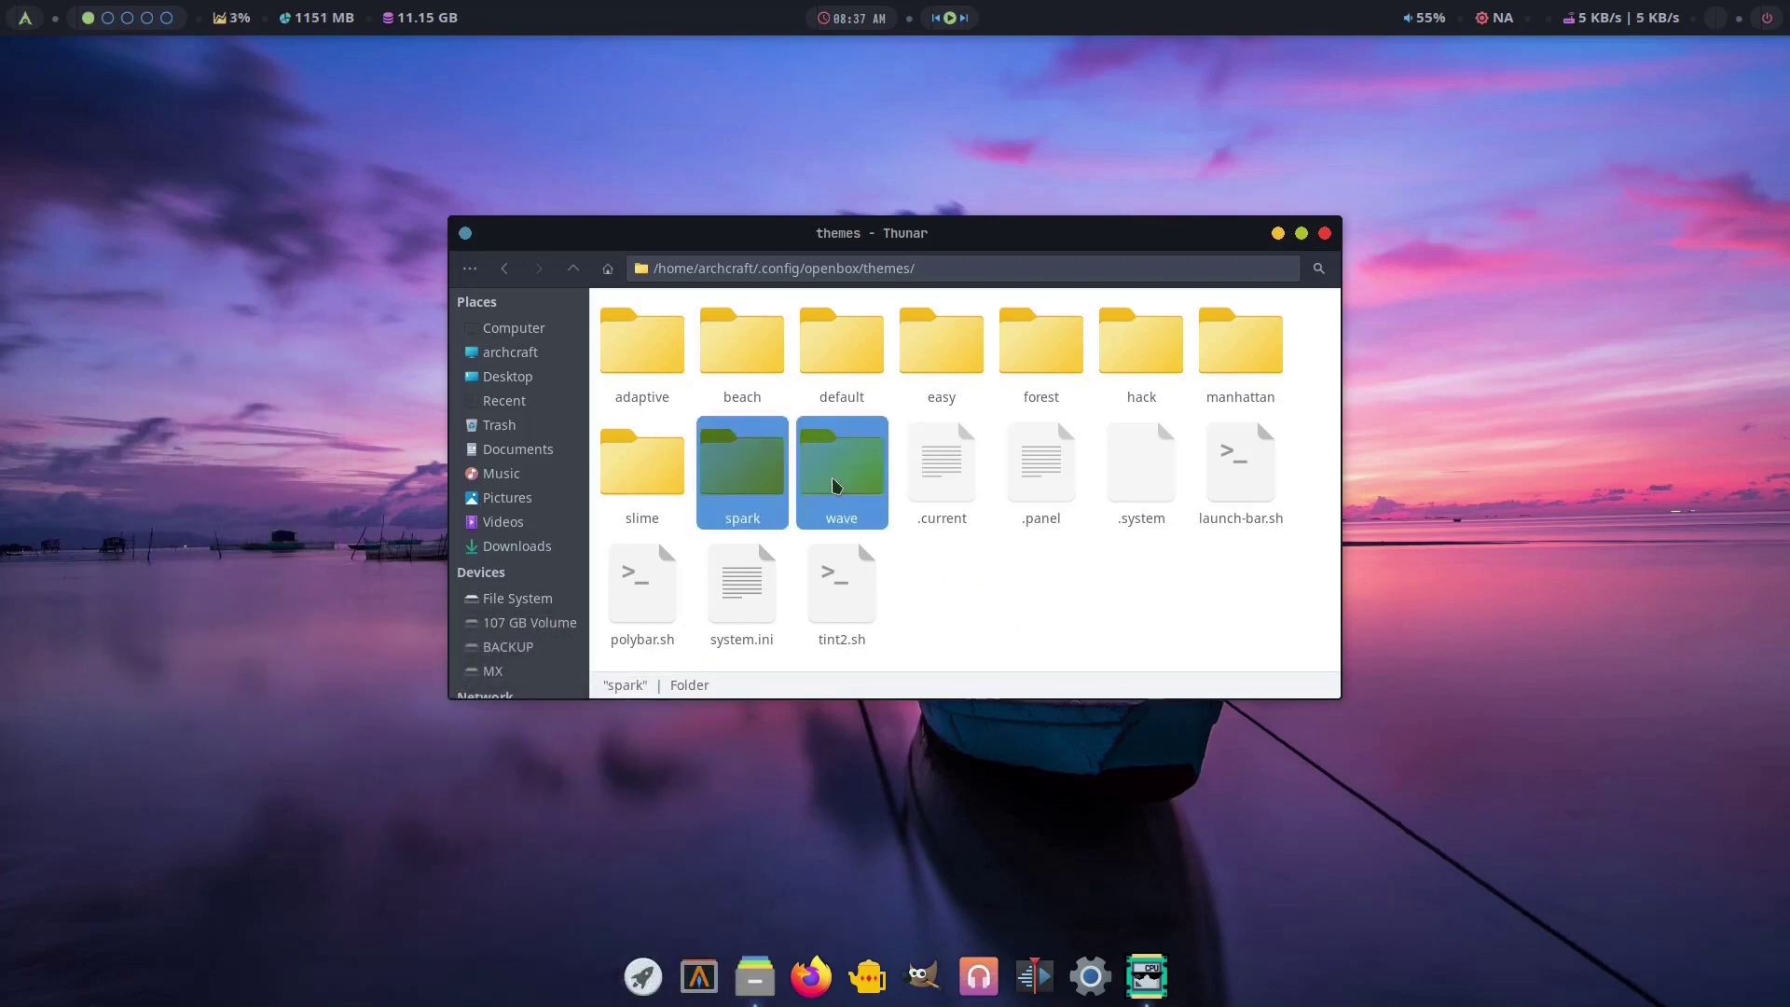
{"action": "key", "text": "shift+Delete"}
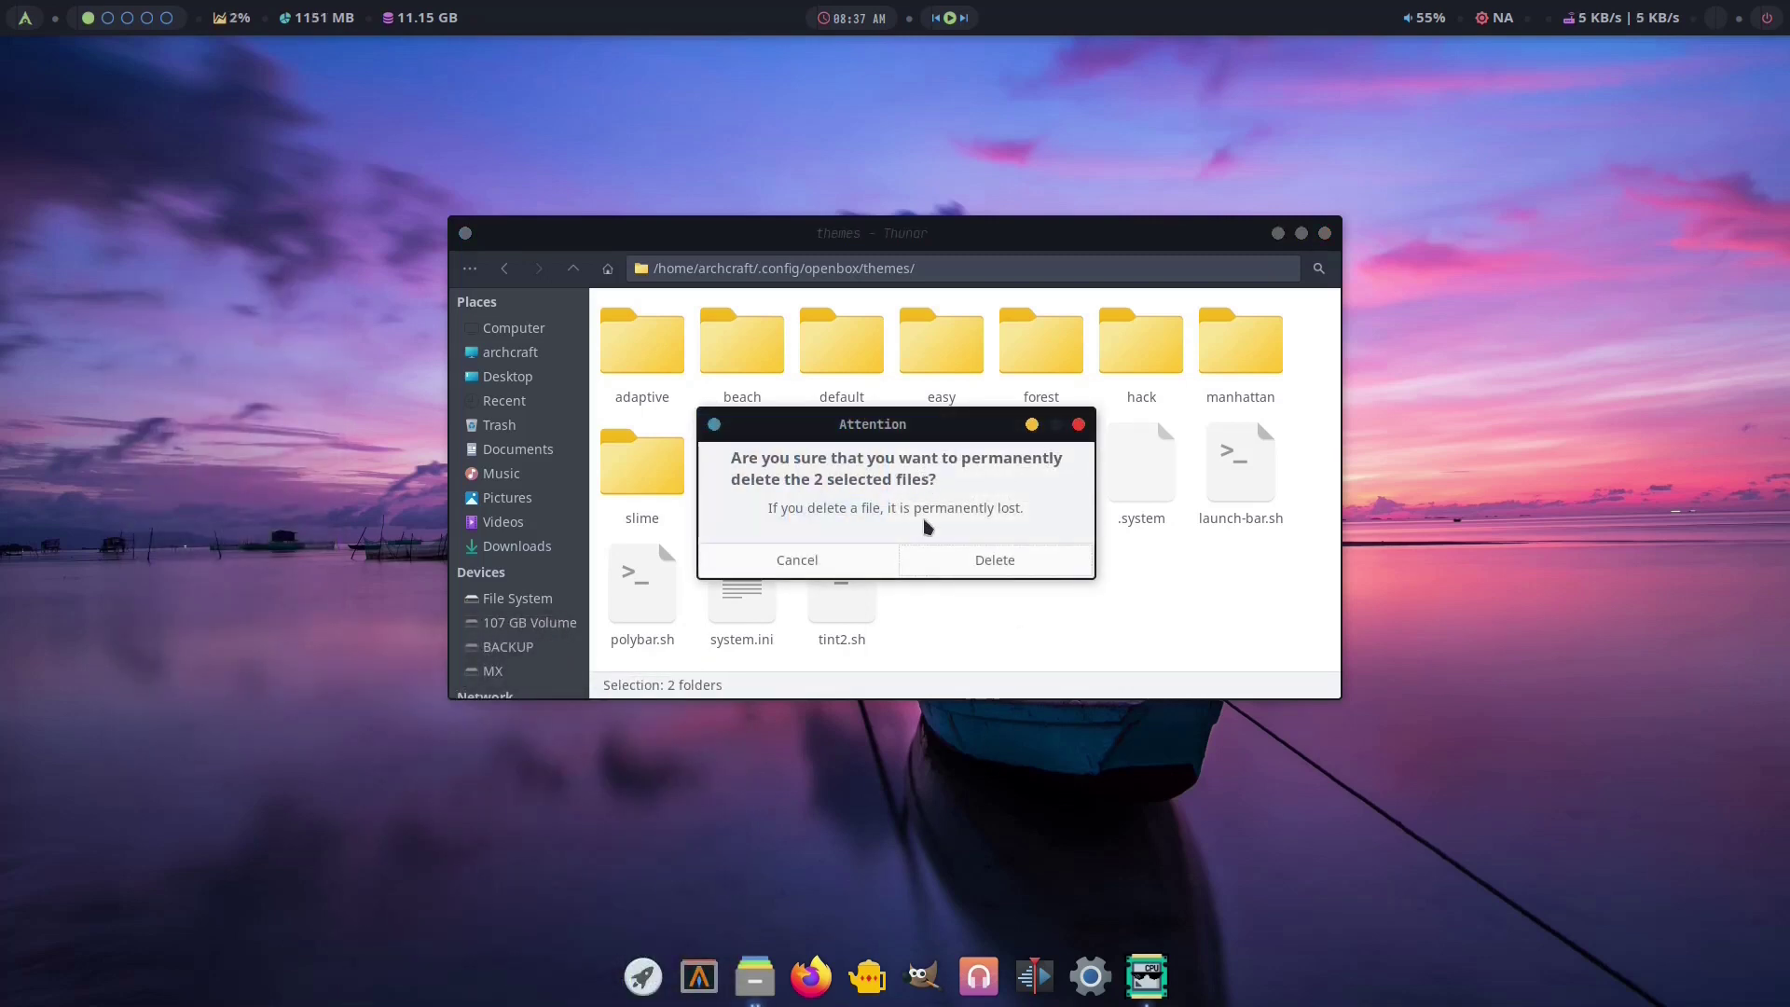
{"action": "left_click", "coordinate": [951, 558]}
Confirm Change Style now lists 8 themes, then nudge the Thunar window up-right.
{"action": "right_click", "coordinate": [174, 206]}
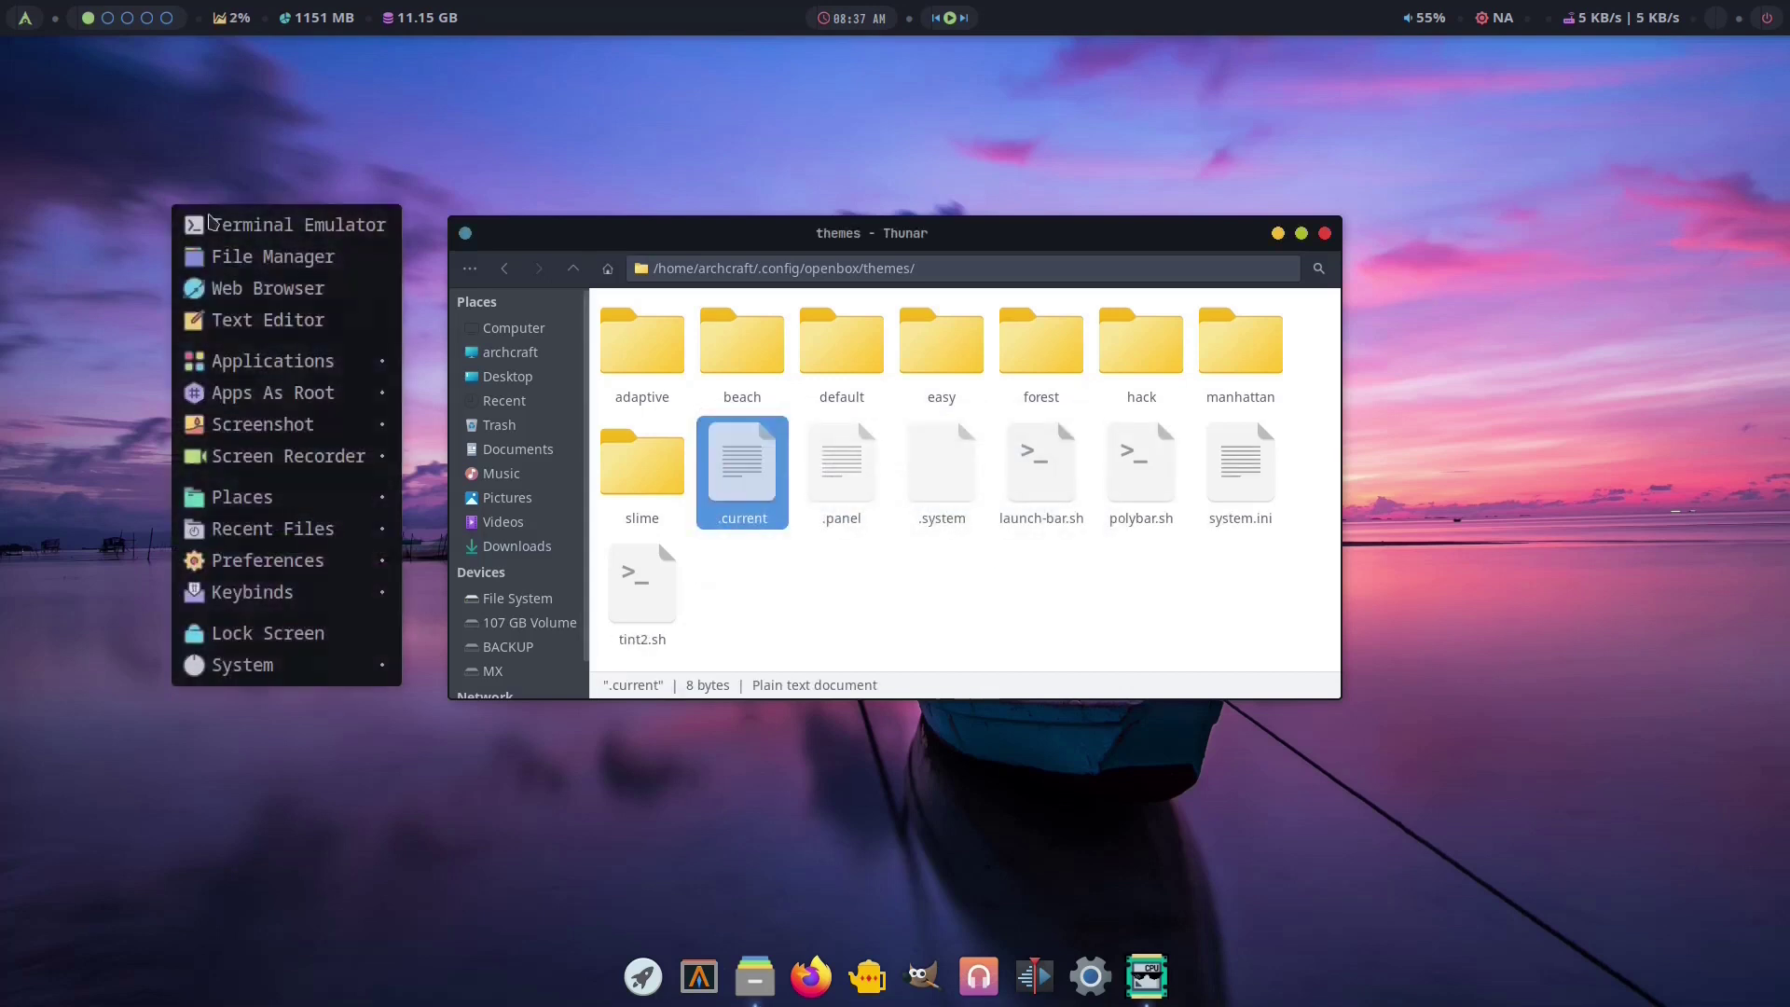
{"action": "mouse_move", "coordinate": [354, 559]}
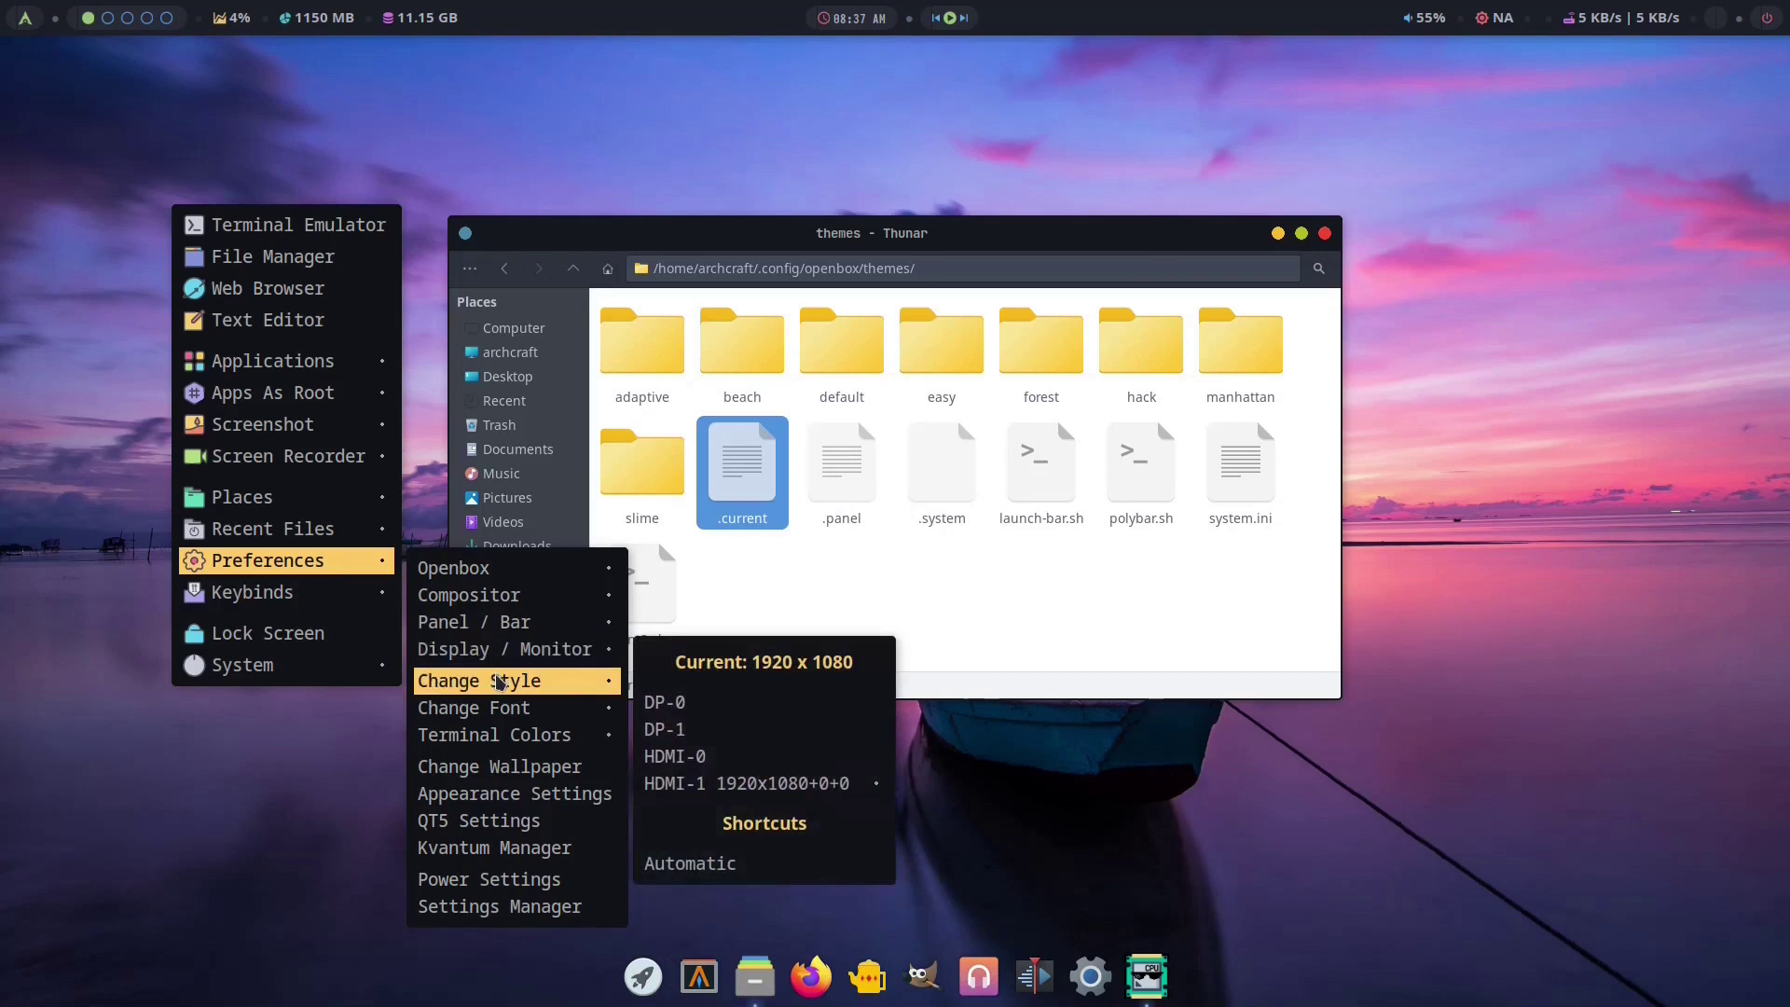
{"action": "mouse_move", "coordinate": [544, 682]}
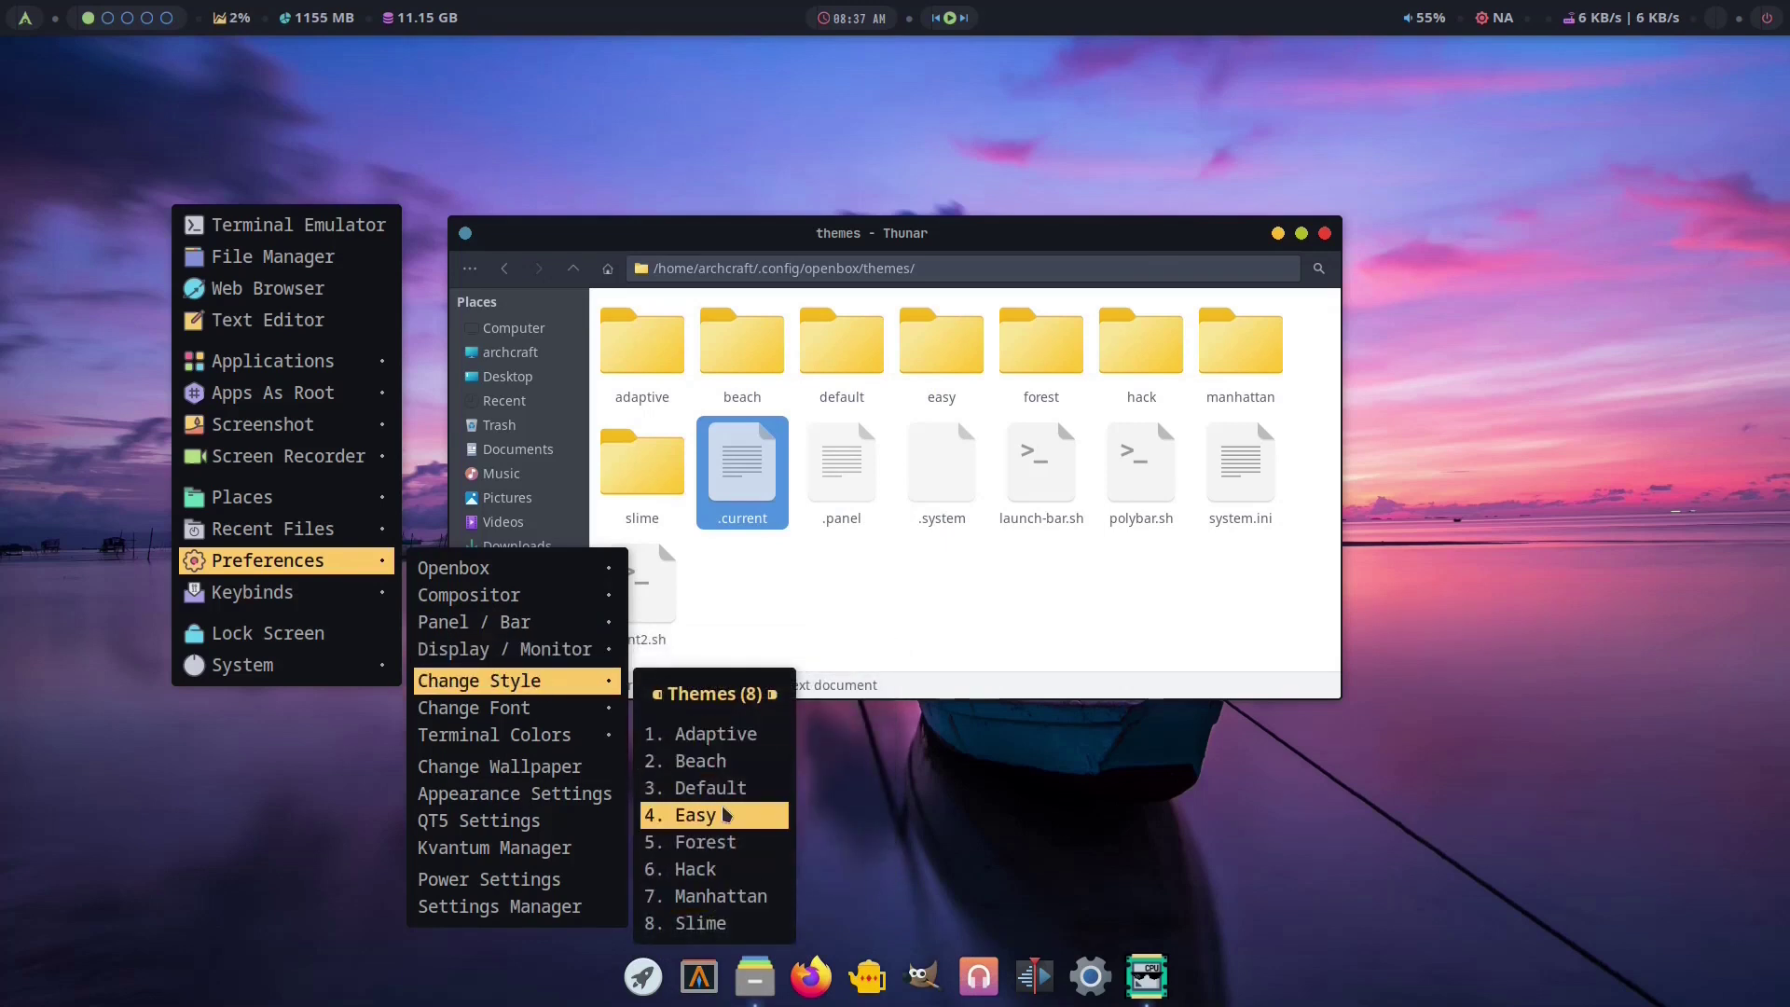
{"action": "left_click", "coordinate": [994, 650]}
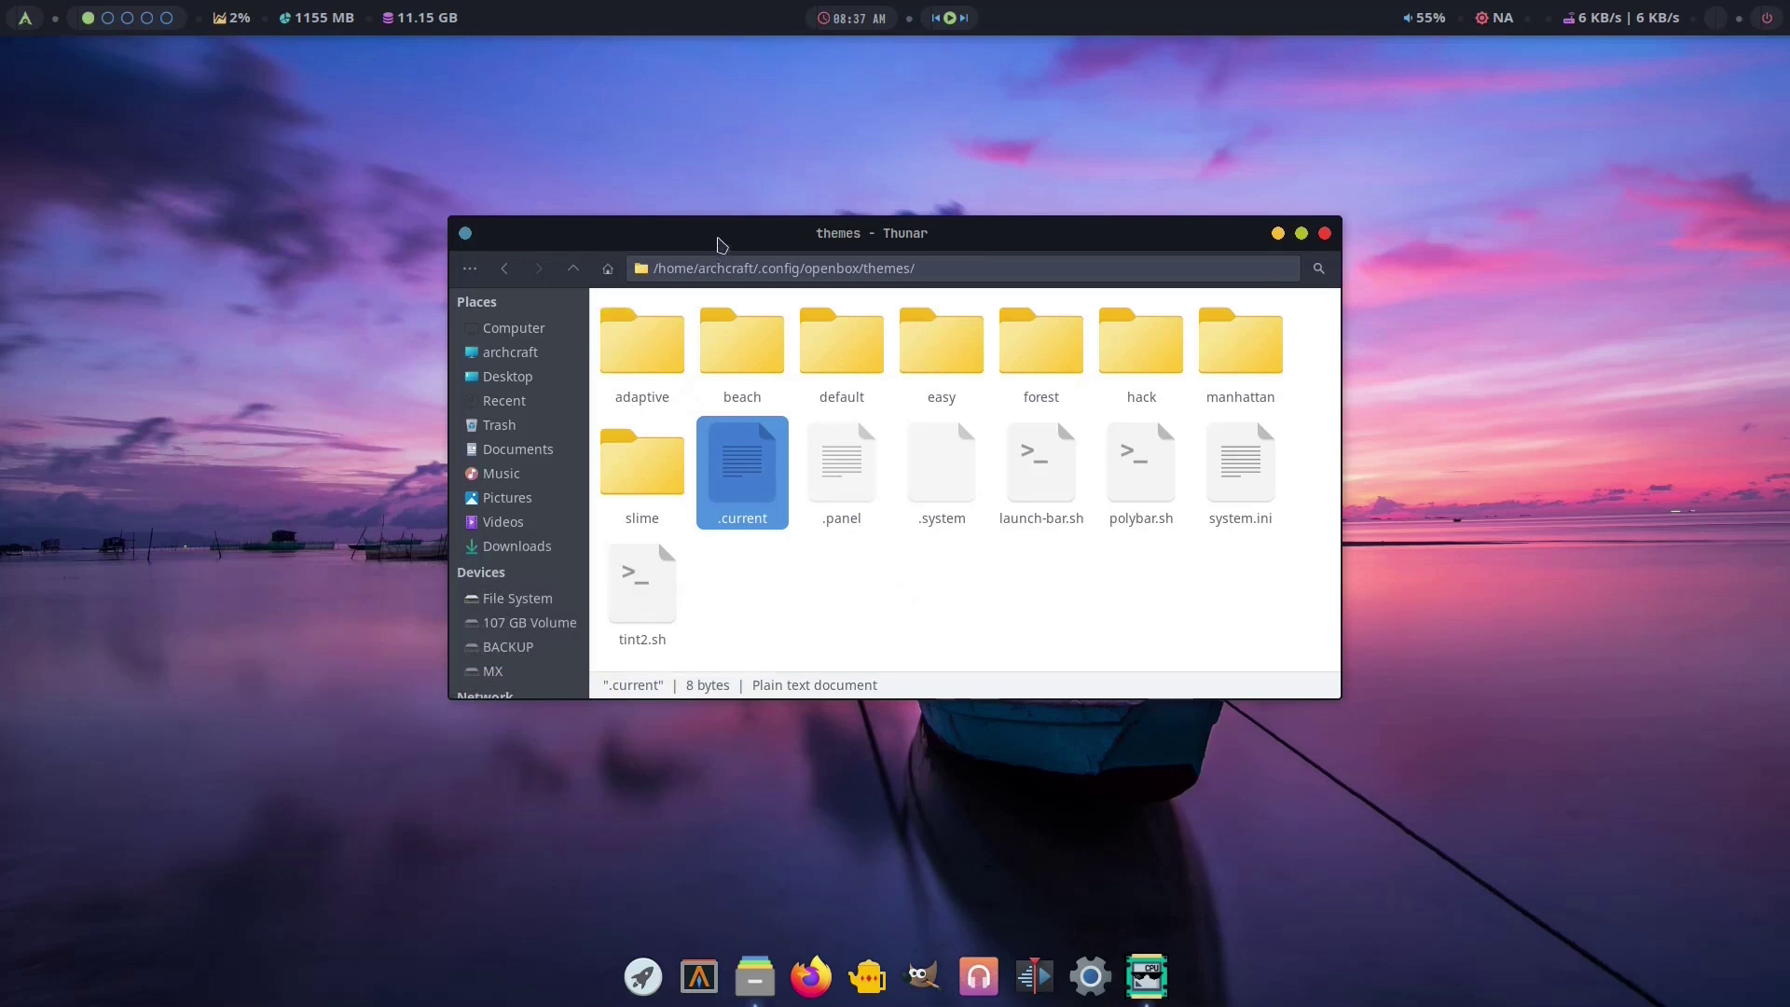
{"action": "left_click_drag", "start_coordinate": [719, 238], "coordinate": [731, 229]}
Open the adaptive theme's polybar folder and bring up config.ini's context menu.
{"action": "double_click", "coordinate": [668, 351]}
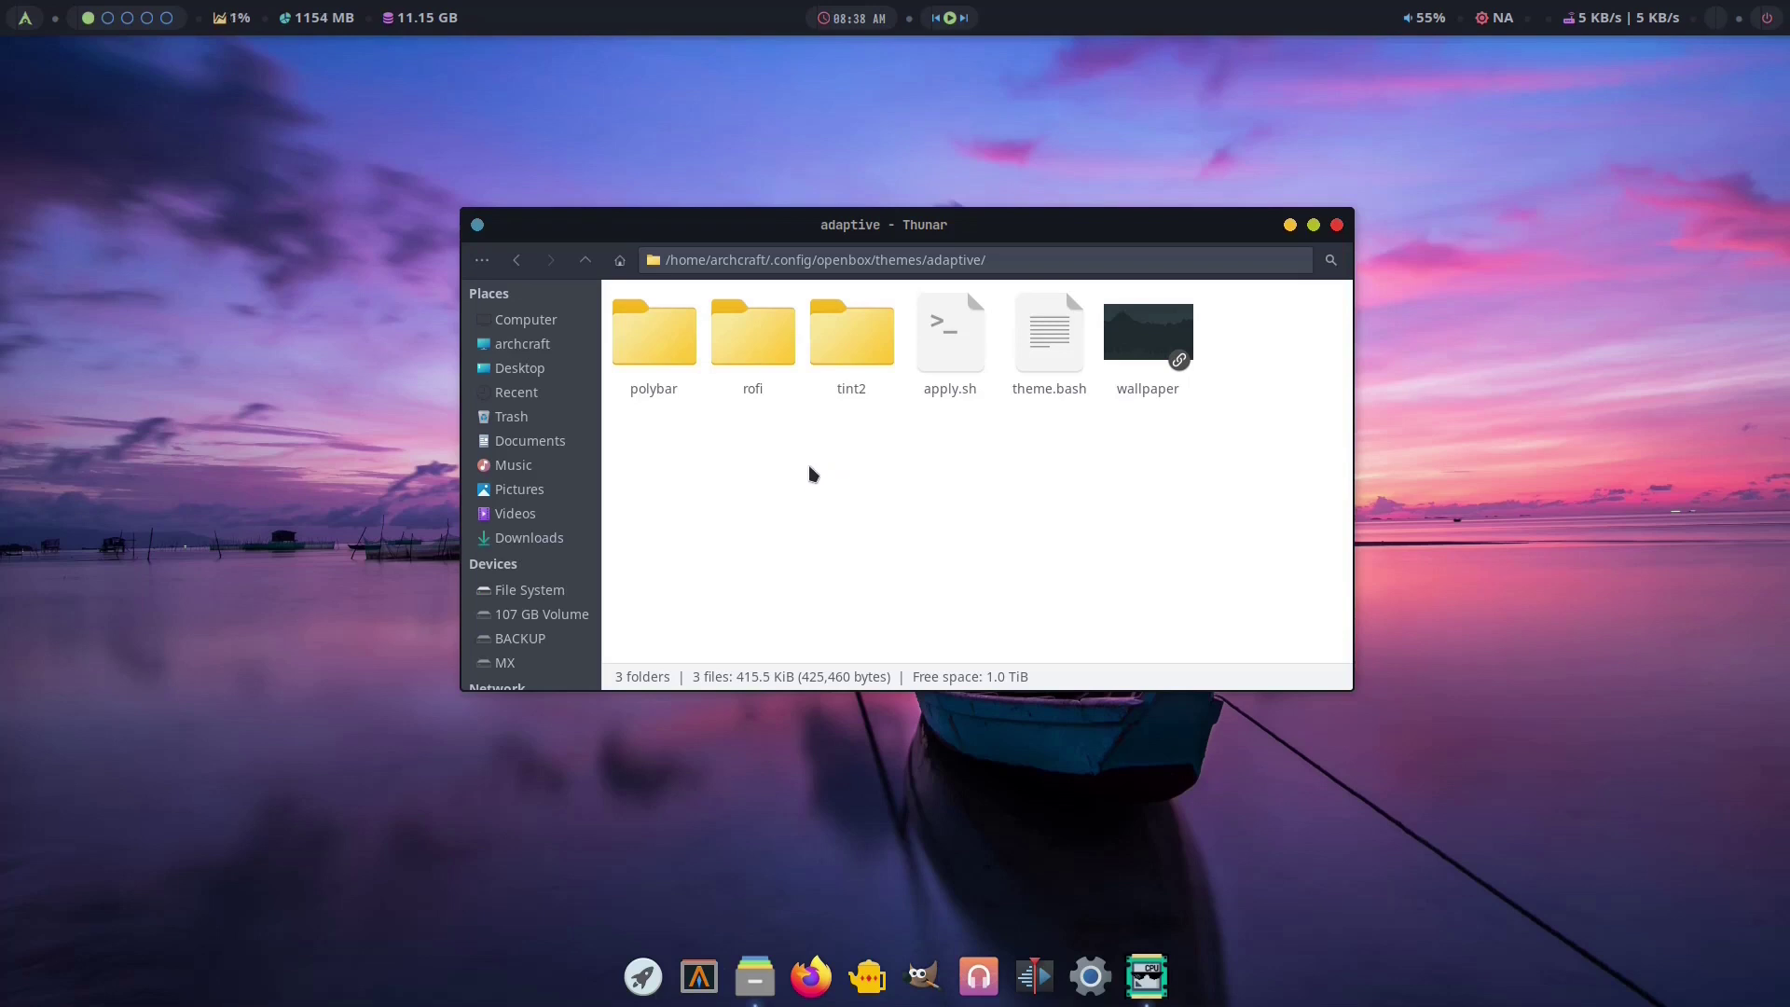
{"action": "left_click", "coordinate": [672, 349]}
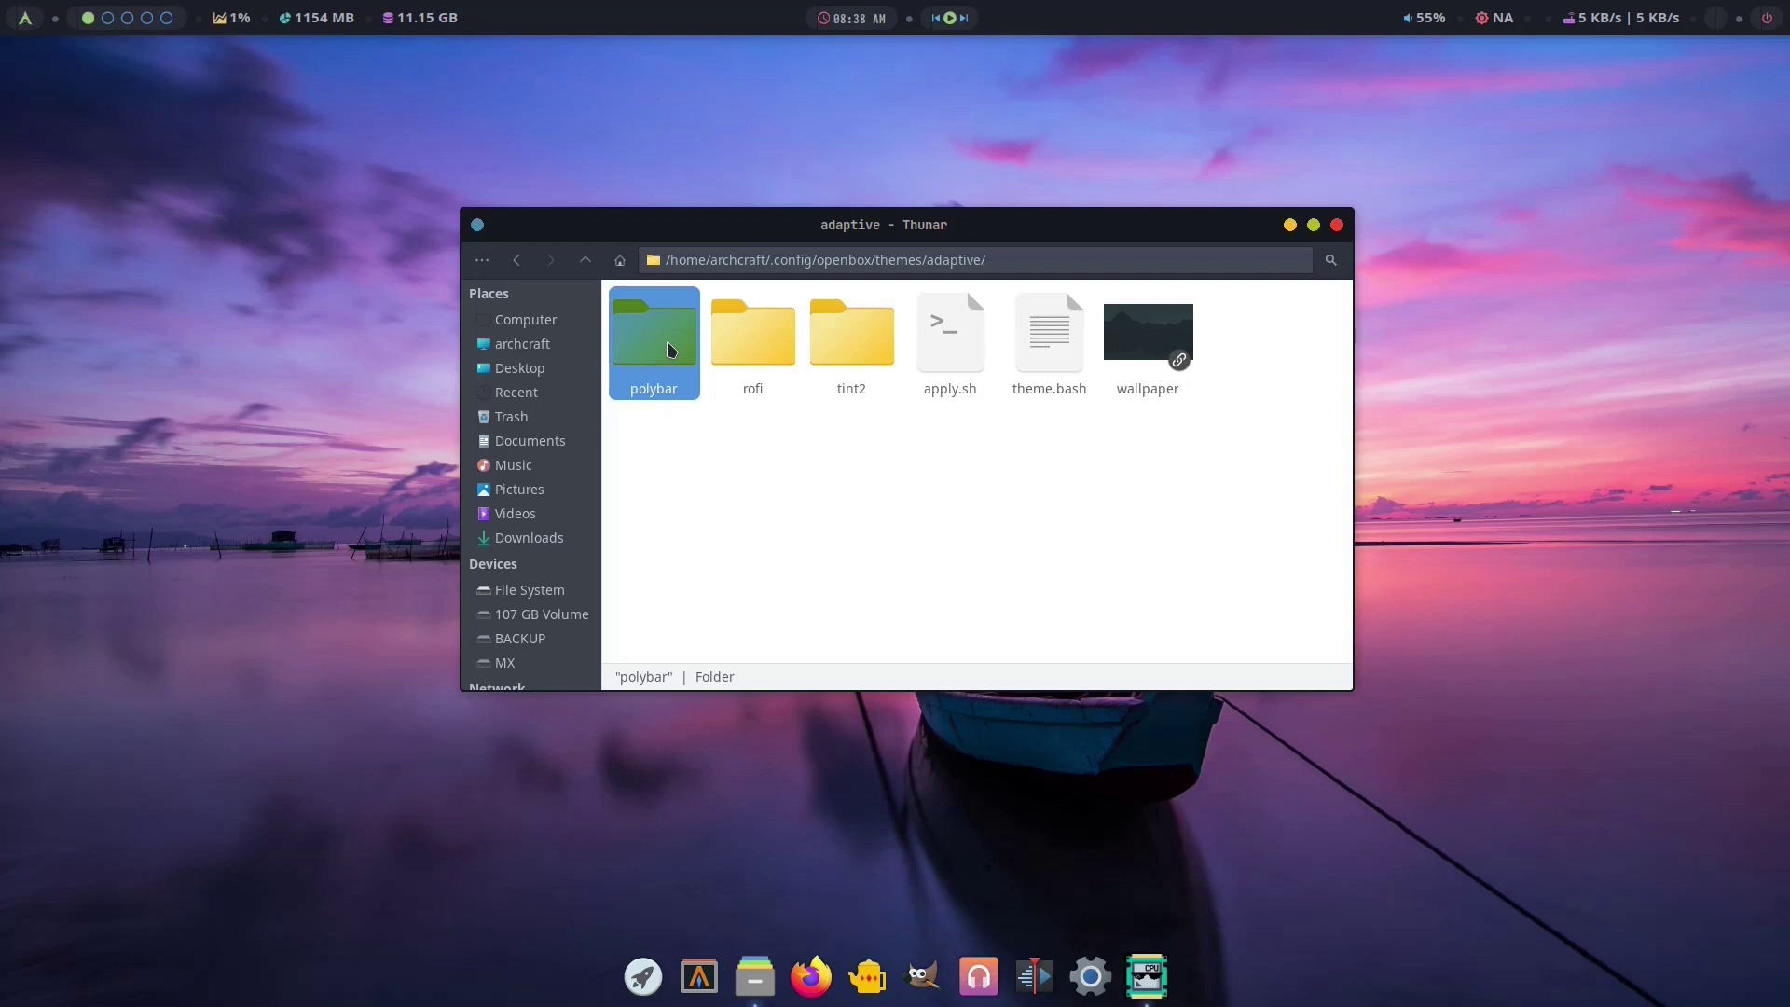
{"action": "double_click", "coordinate": [672, 349]}
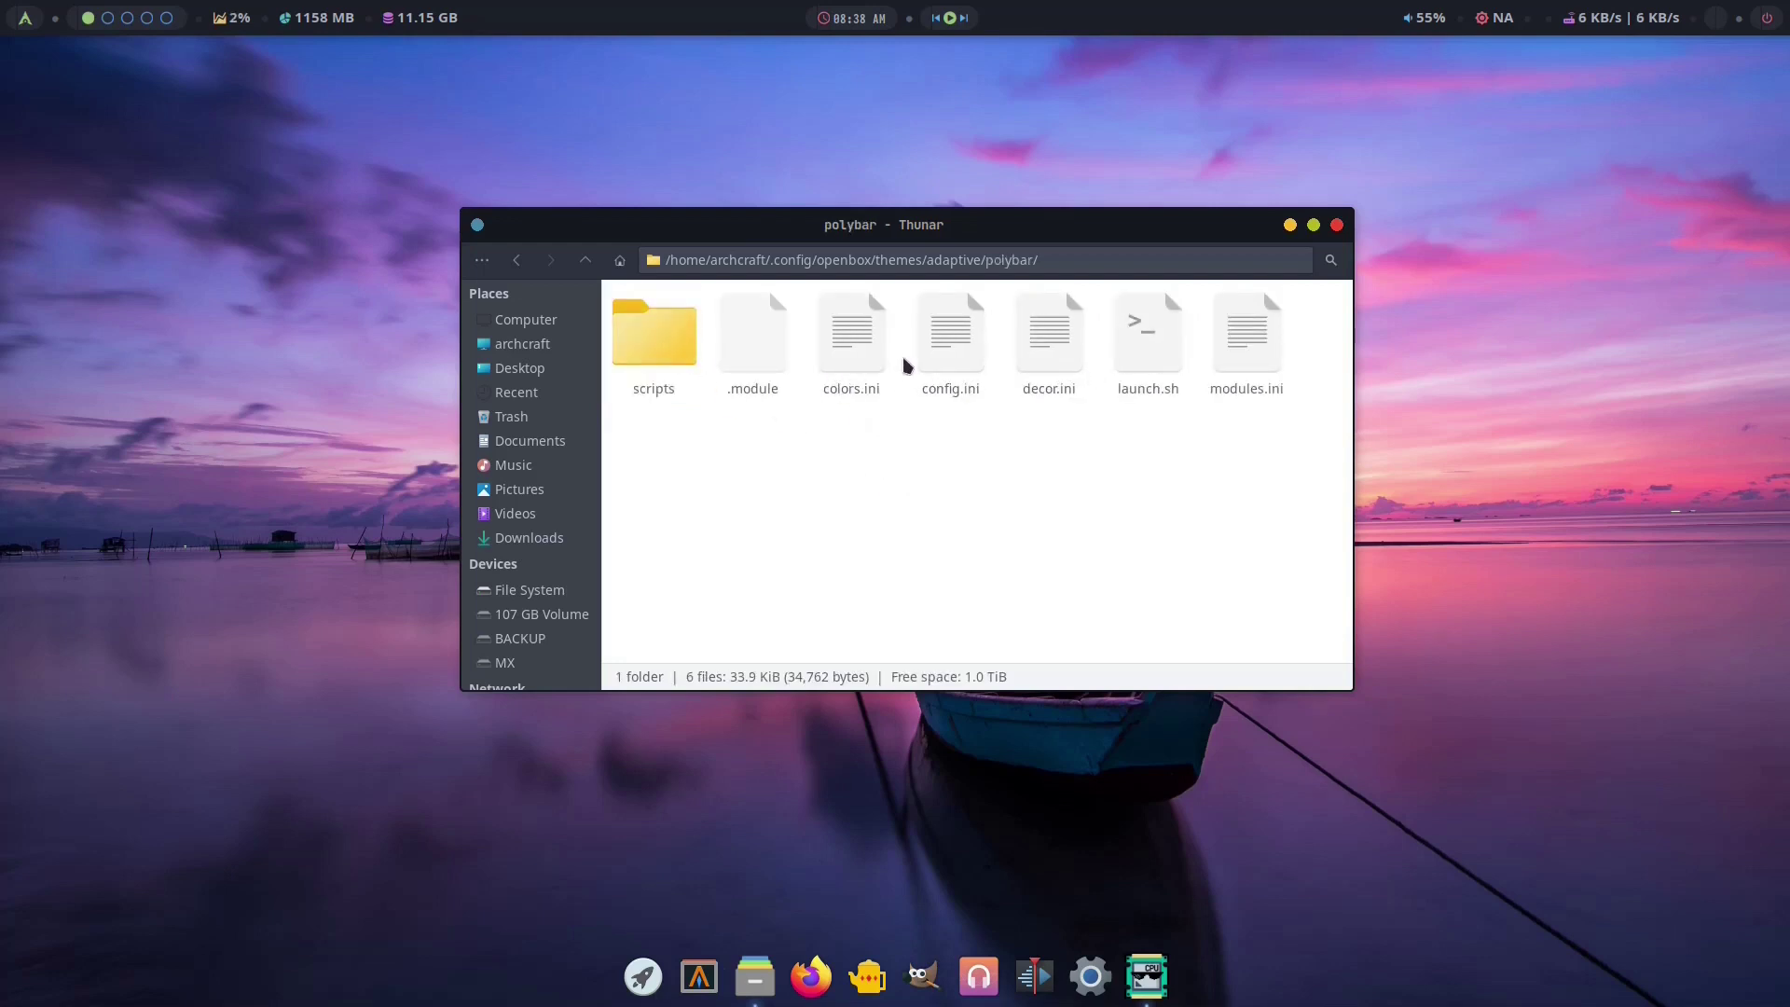
{"action": "right_click", "coordinate": [947, 348]}
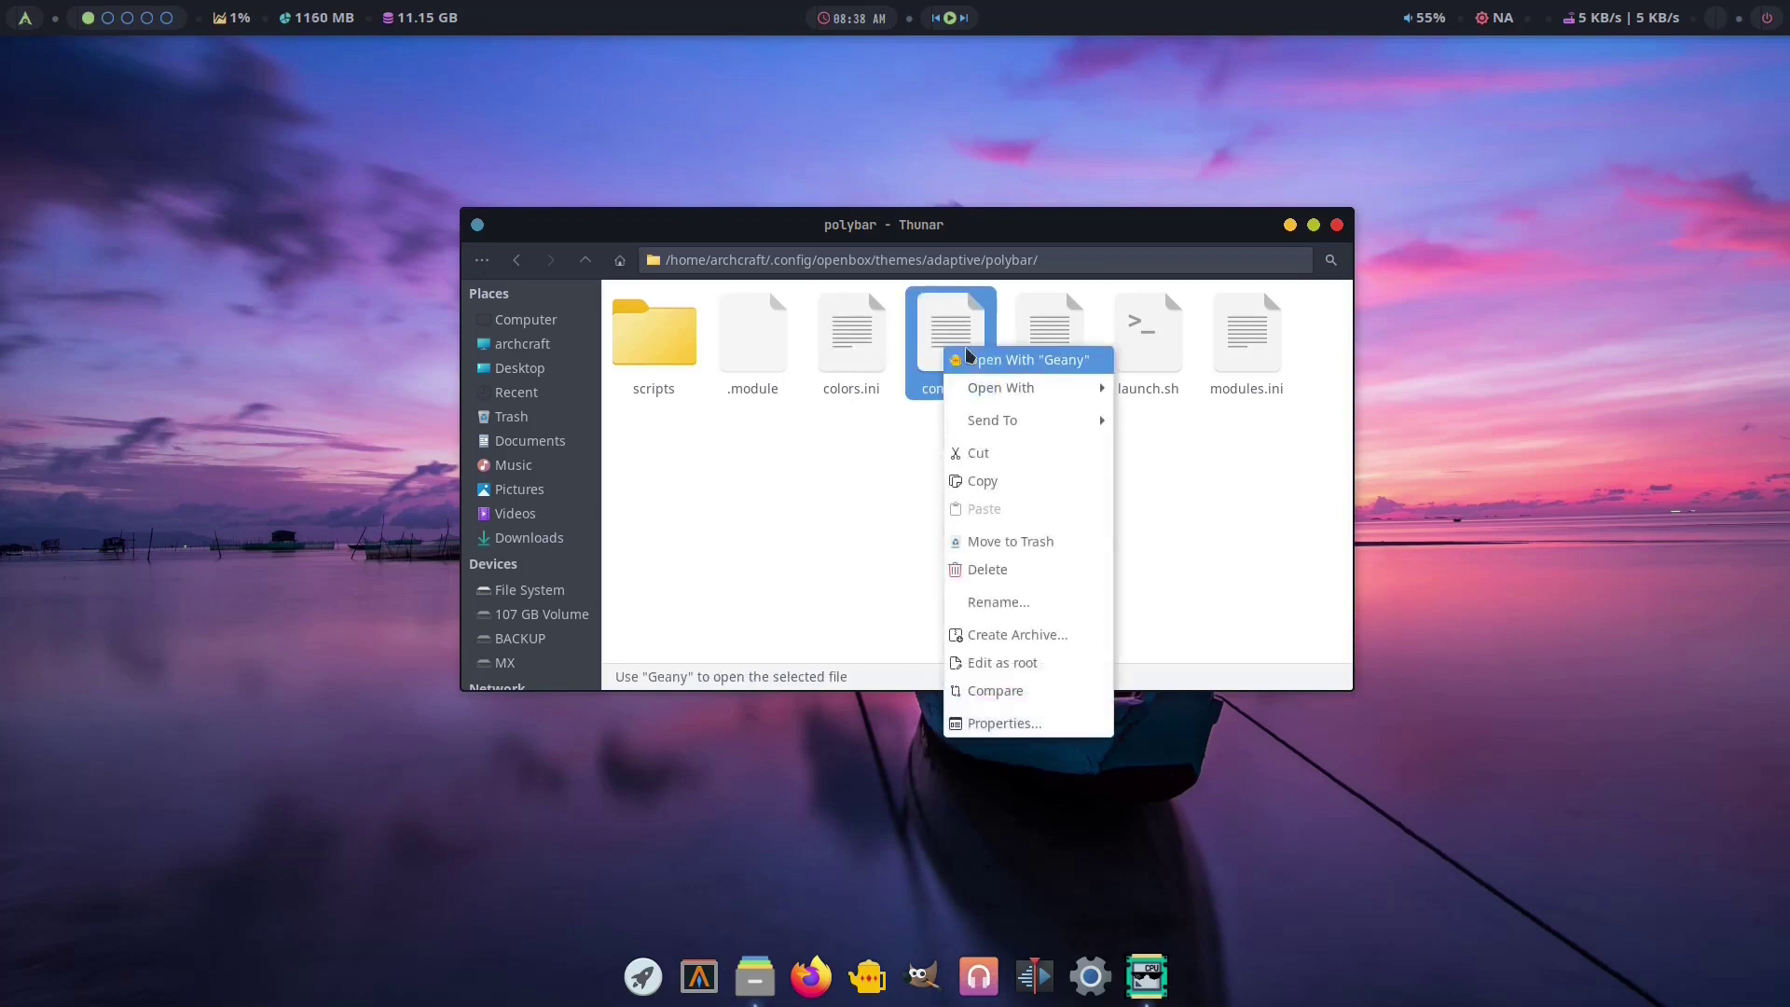
Open config.ini in Geany, scroll through it, and minimize the editor.
{"action": "left_click", "coordinate": [967, 358]}
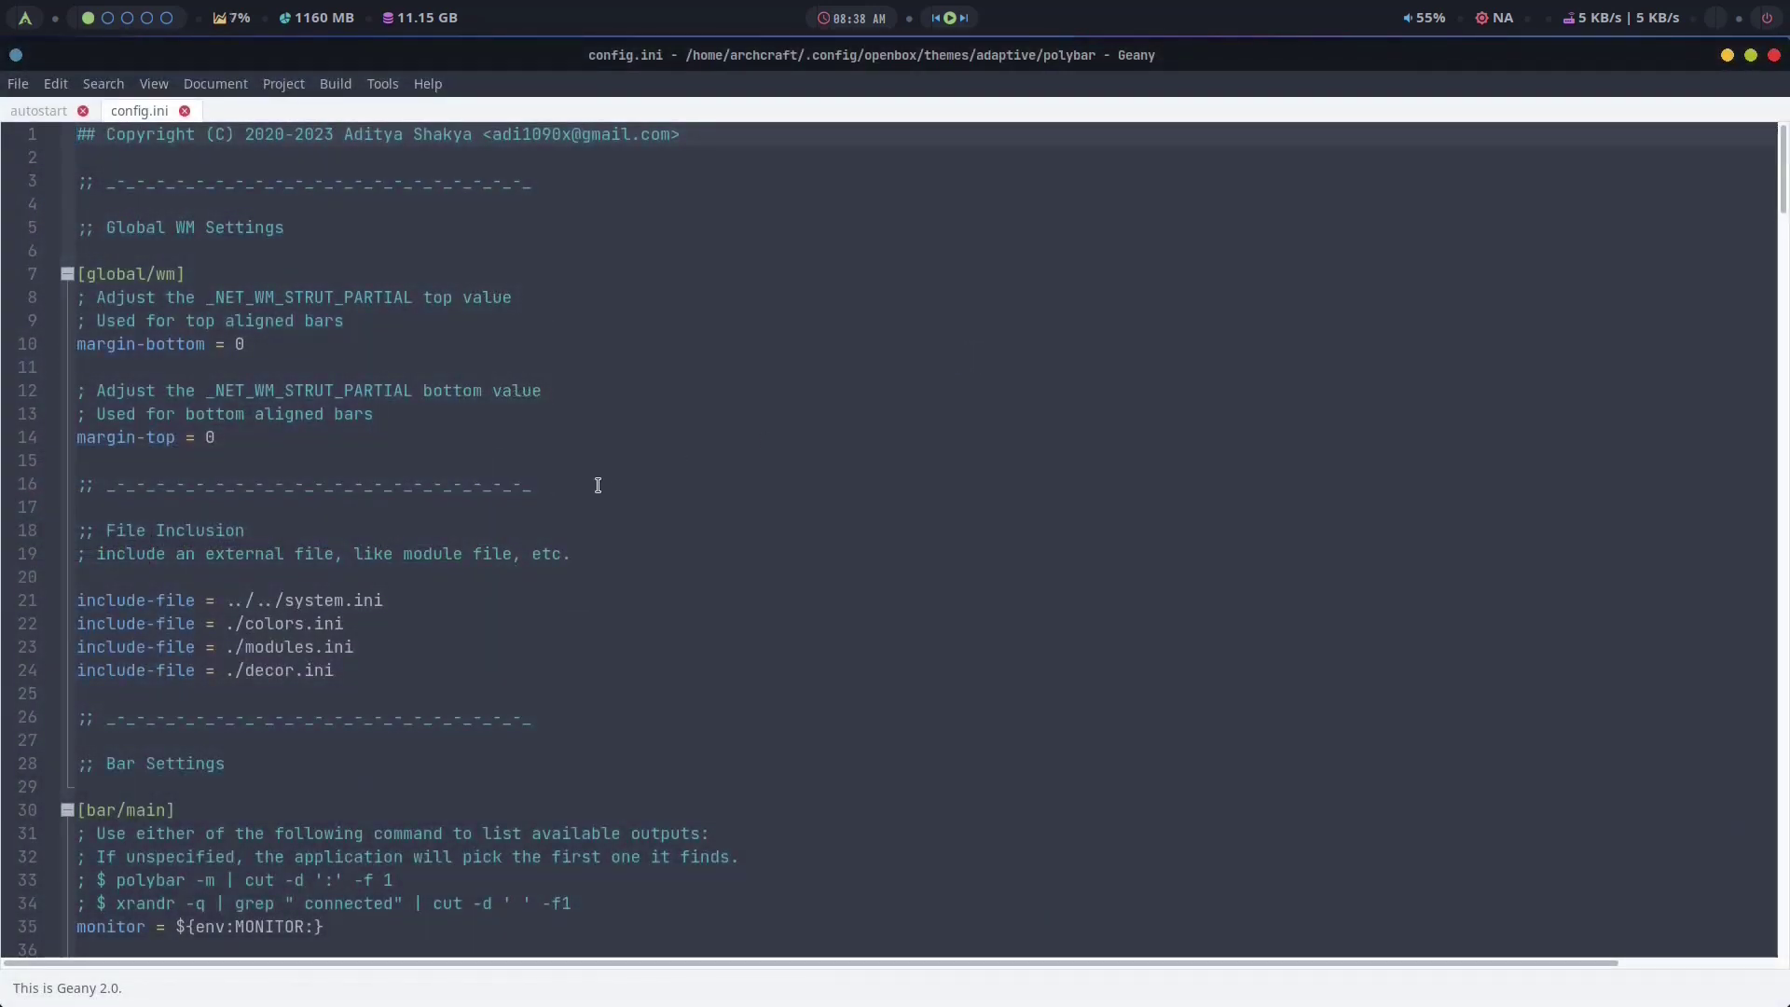
{"action": "scroll", "coordinate": [598, 485], "scroll_direction": "down", "scroll_amount": 3}
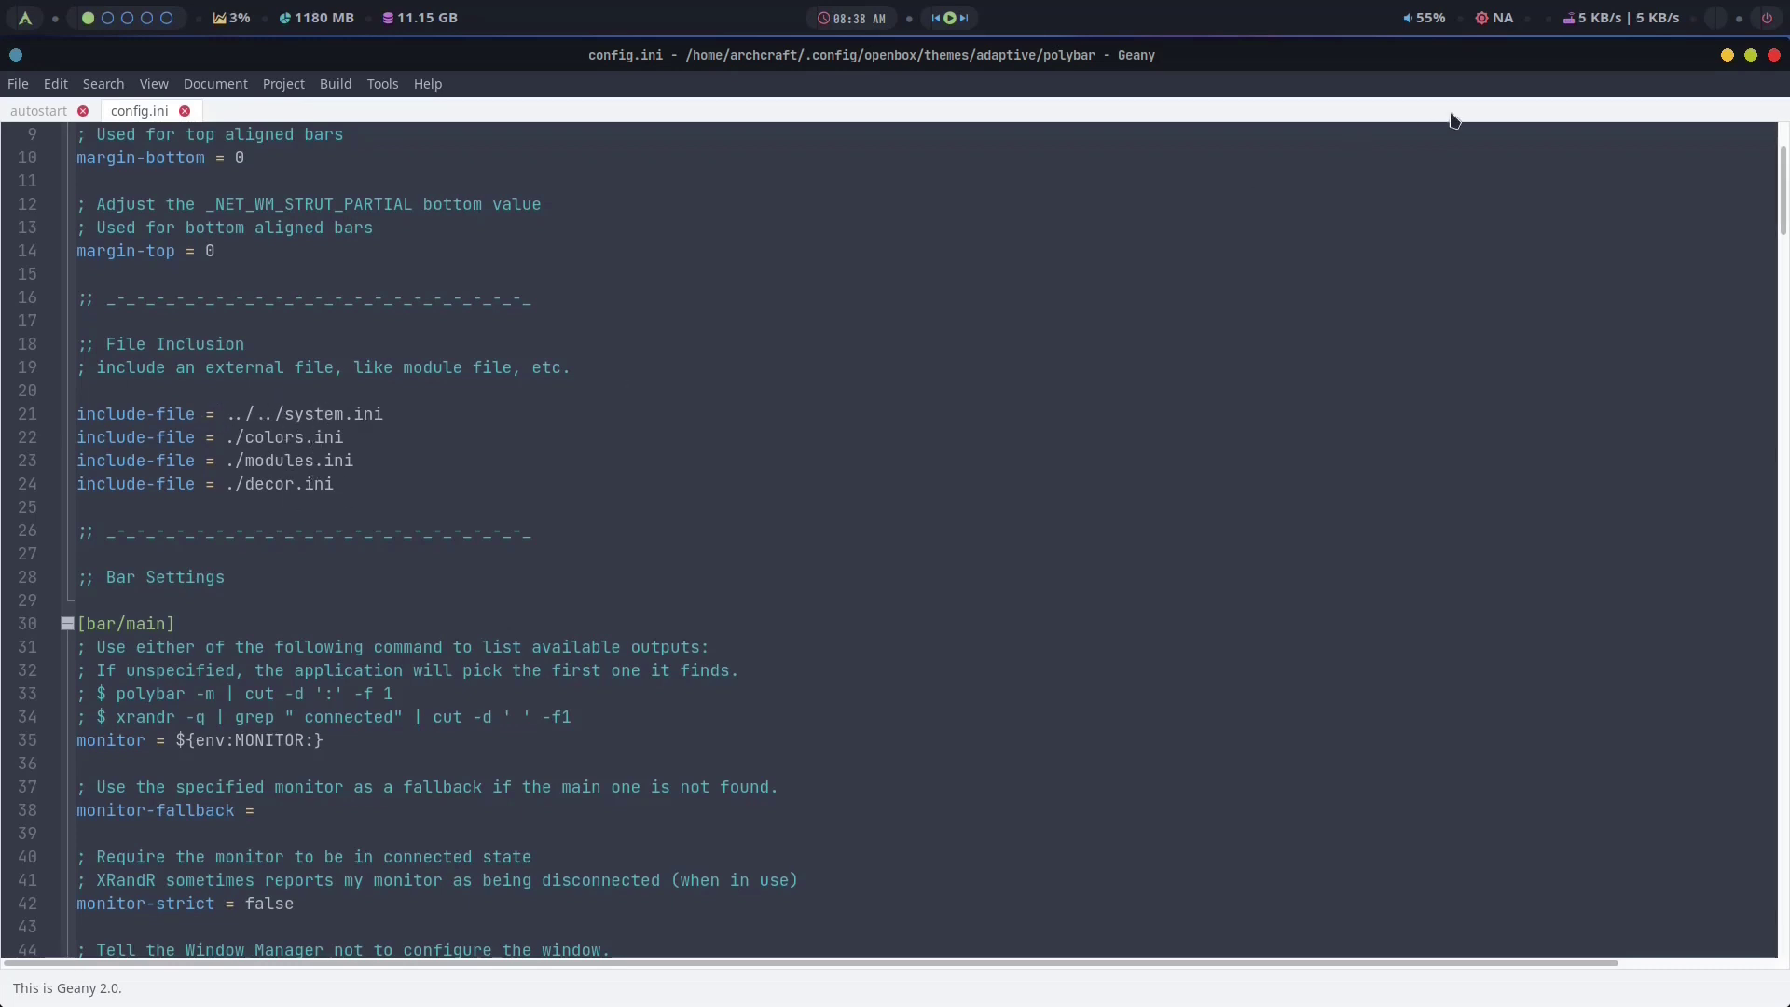
{"action": "left_click", "coordinate": [1728, 55]}
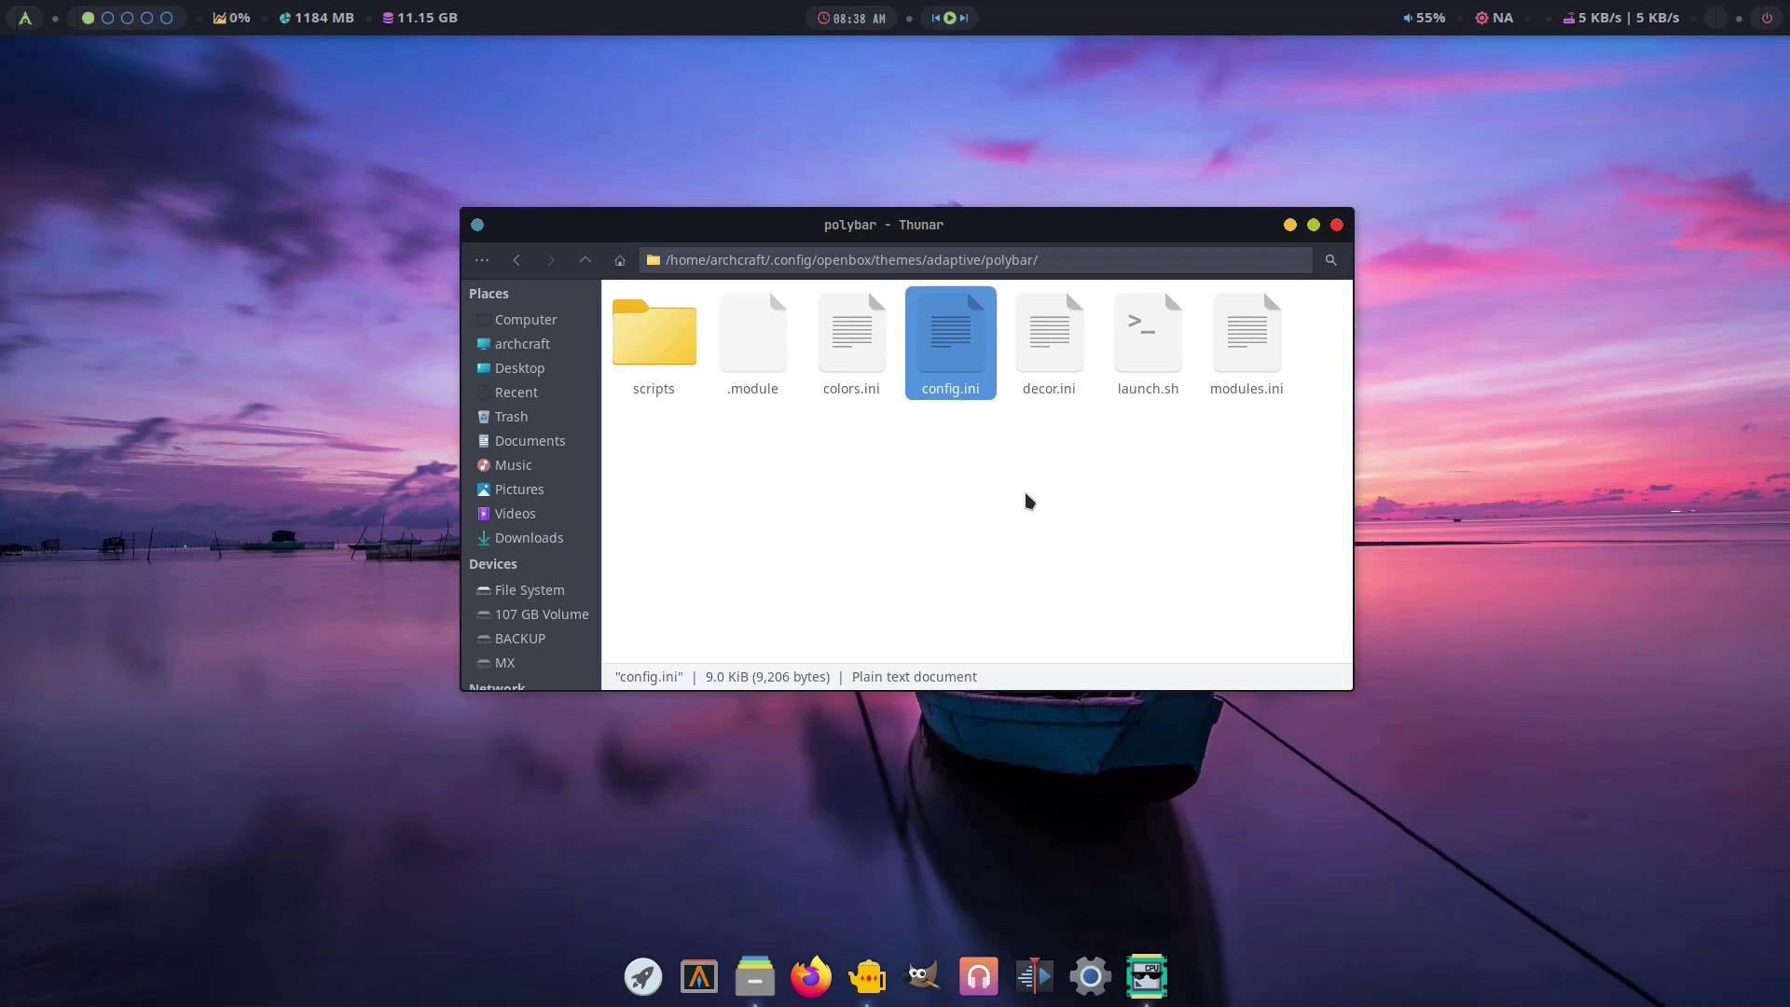
In Thunar, select colors.ini, decor.ini and modules.ini, then clear the selection.
{"action": "left_click", "coordinate": [955, 484]}
{"action": "left_click", "coordinate": [862, 367]}
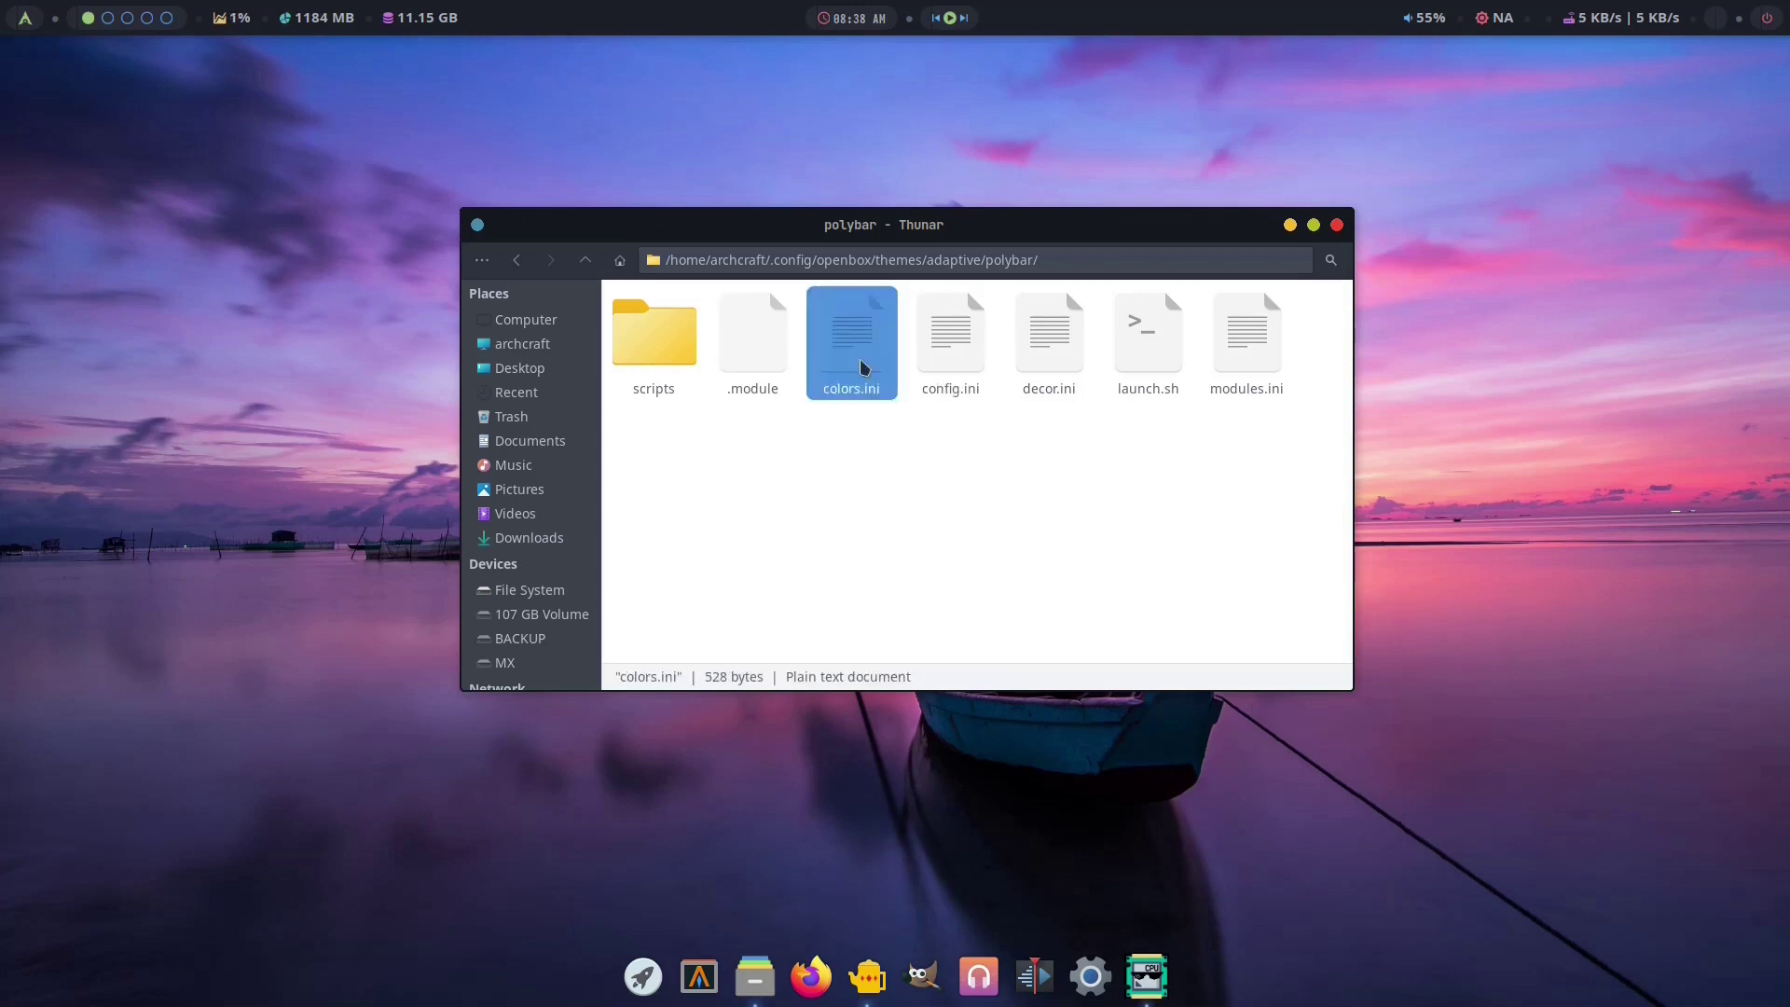
{"action": "left_click", "coordinate": [1046, 343], "text": "ctrl"}
{"action": "left_click", "coordinate": [1247, 343], "text": "ctrl"}
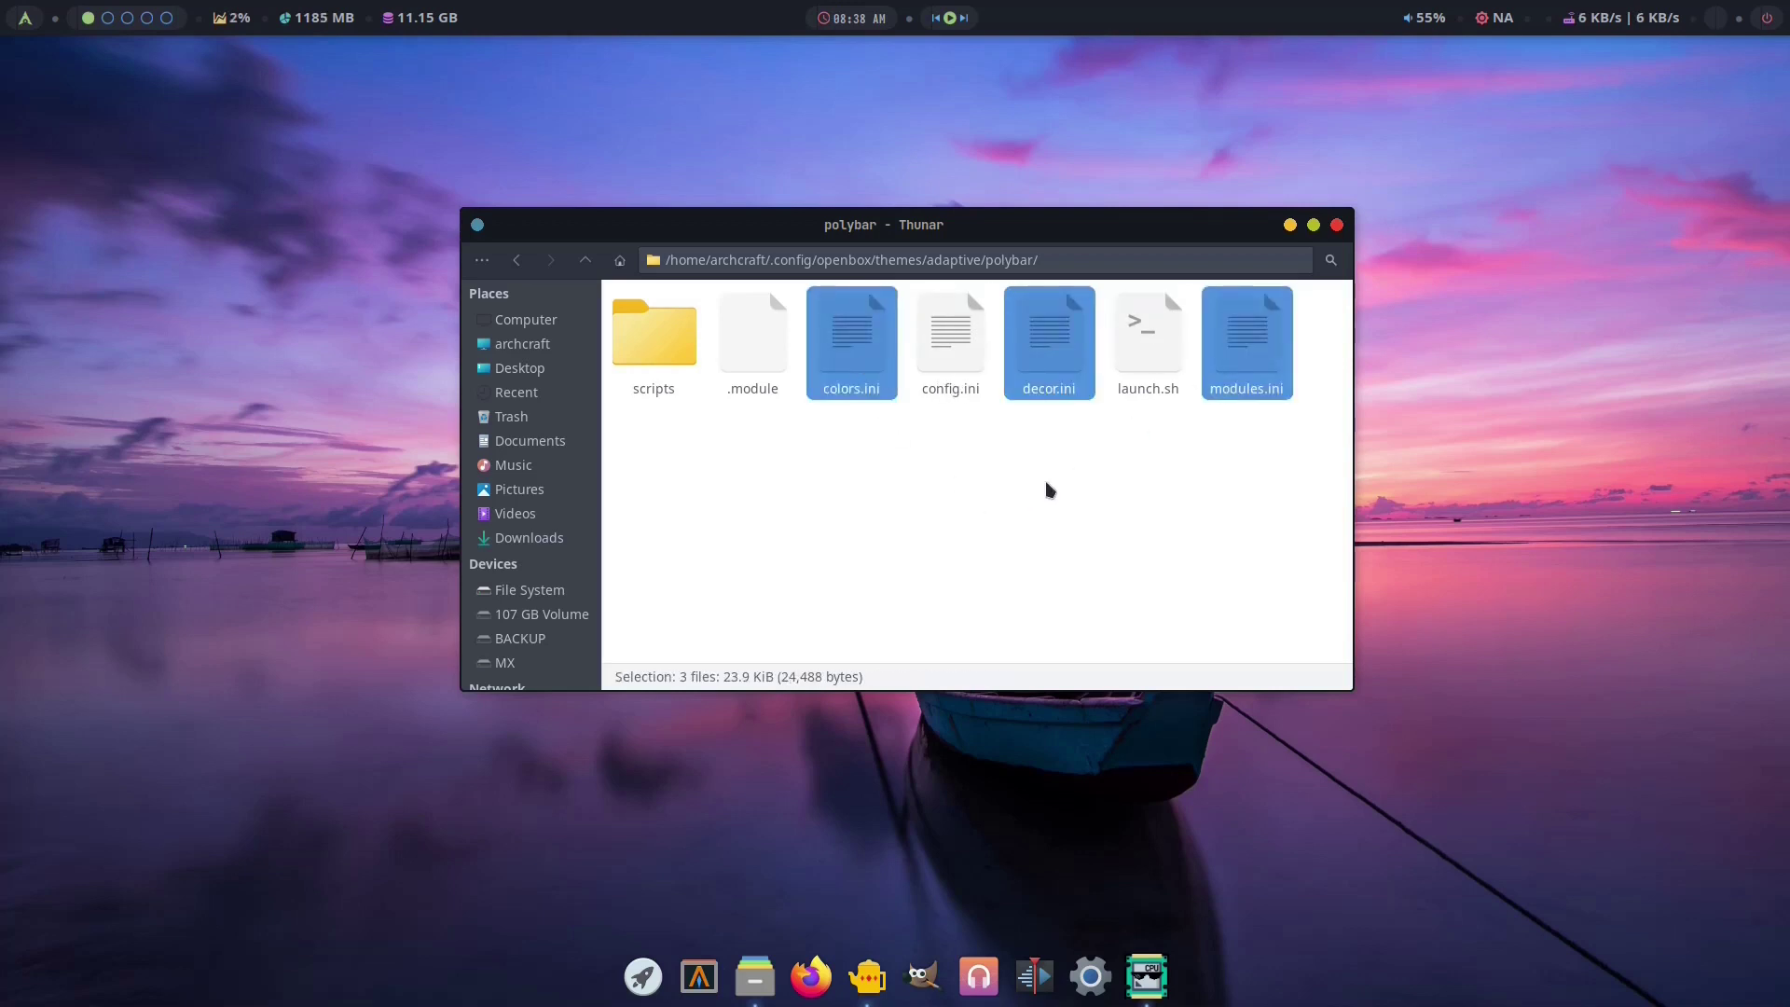
{"action": "left_click", "coordinate": [926, 504]}
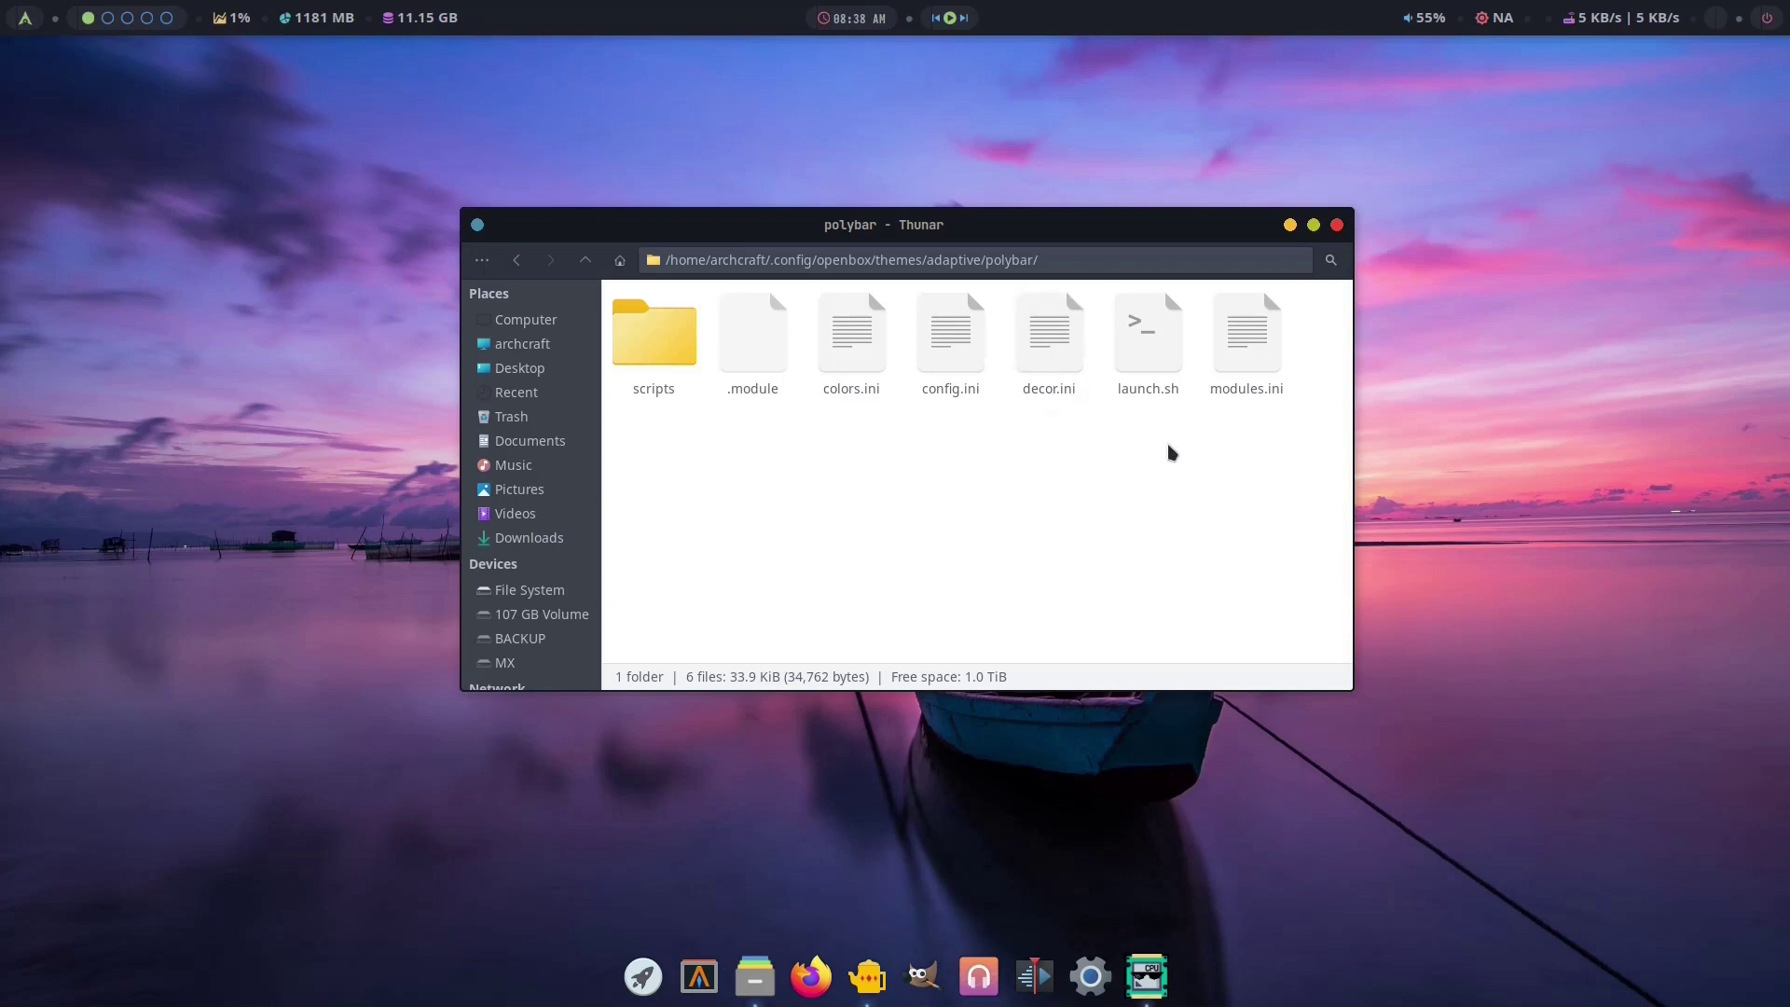
Open modules.ini in Geany and read through its backlight, brightness and battery modules.
{"action": "right_click", "coordinate": [1231, 358]}
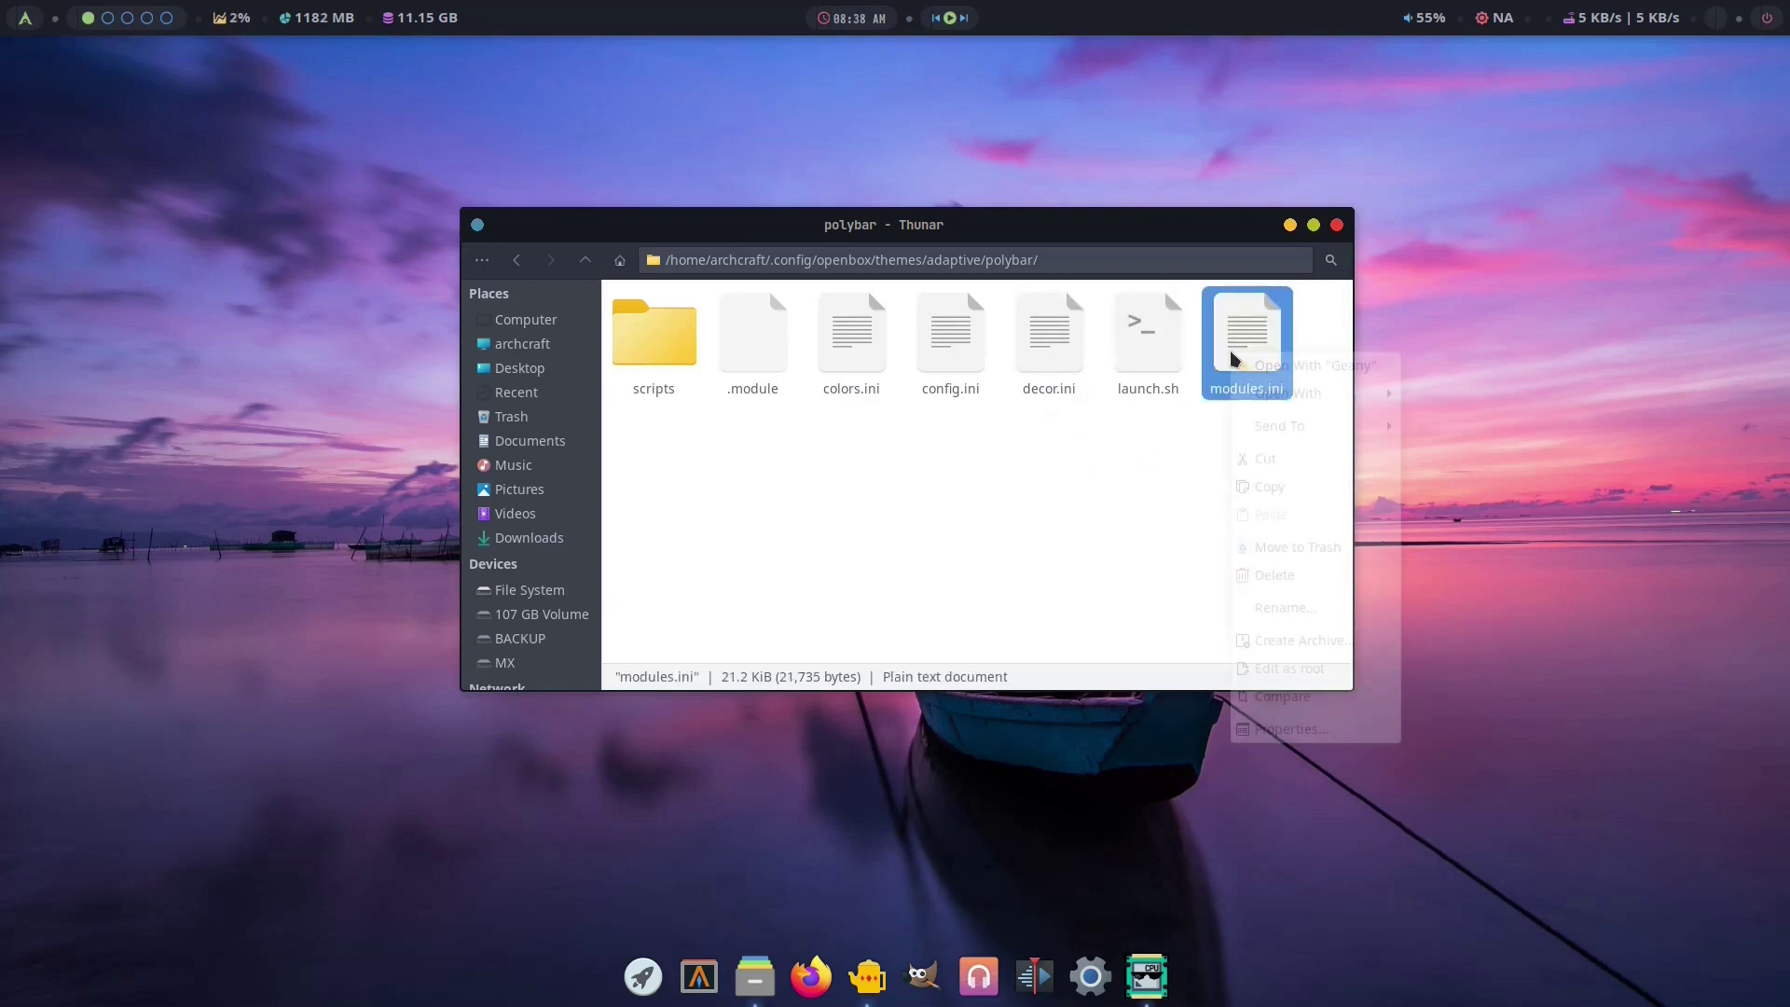
{"action": "left_click", "coordinate": [1250, 363]}
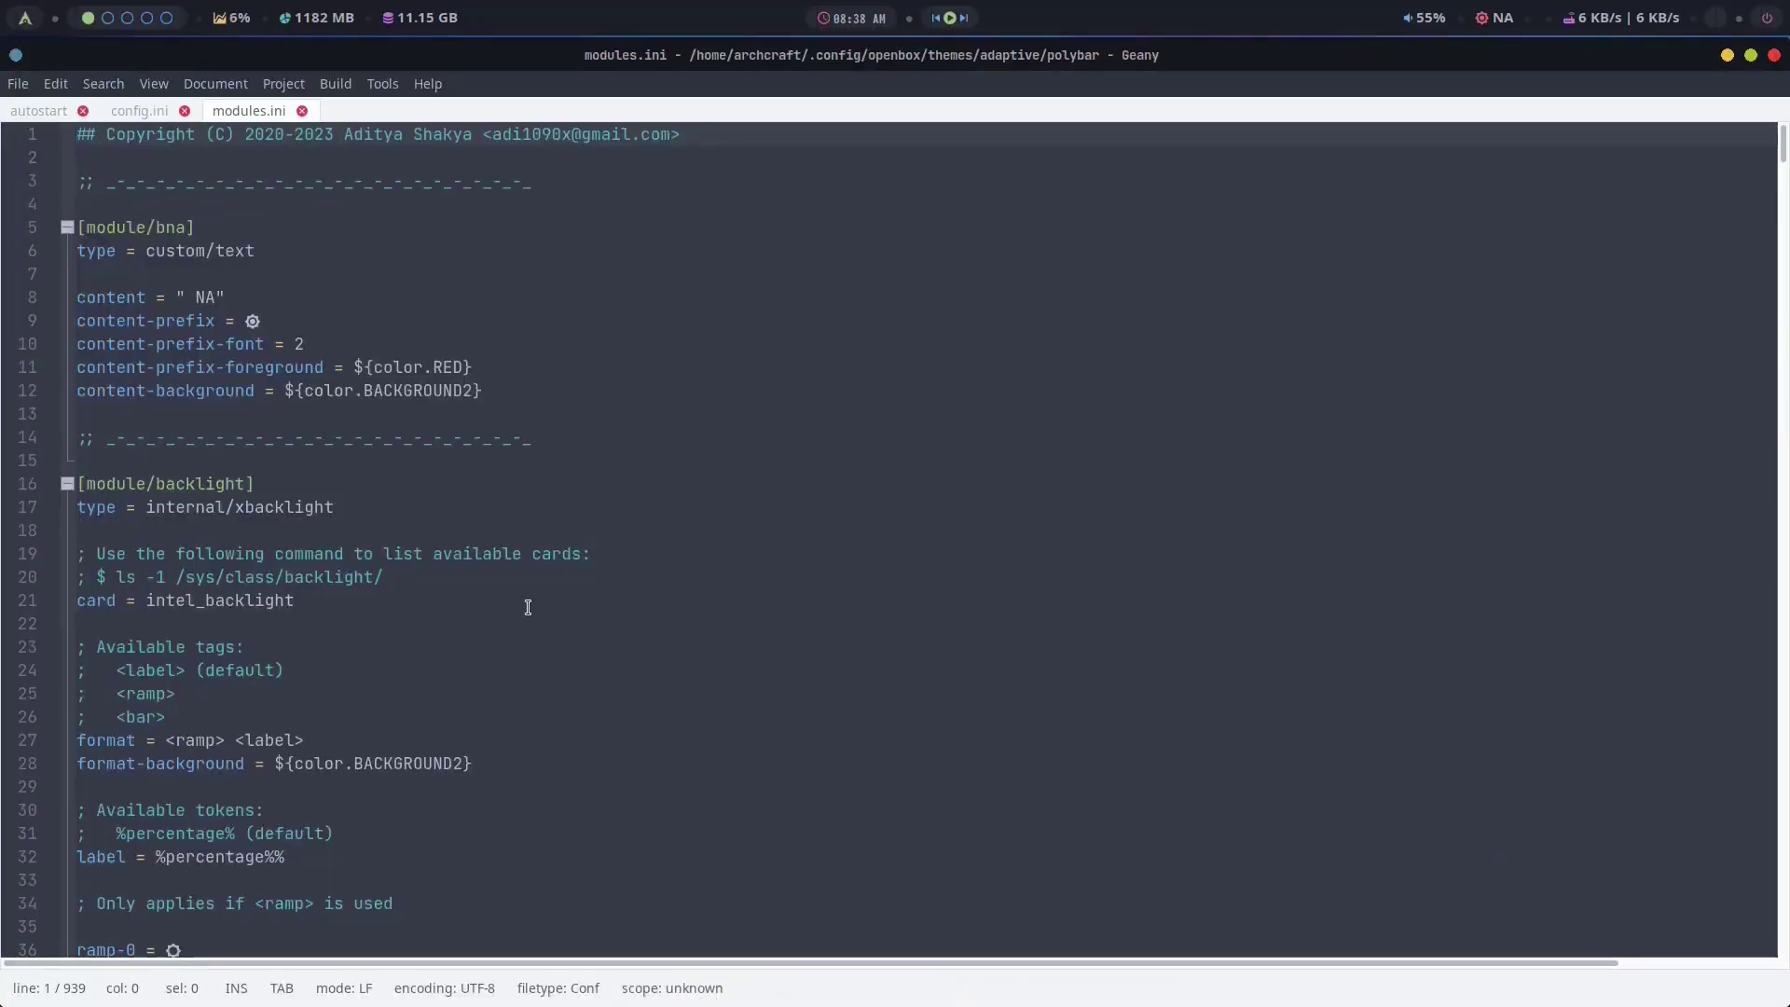
{"action": "scroll", "coordinate": [528, 607], "scroll_direction": "down", "scroll_amount": 10}
{"action": "scroll", "coordinate": [485, 653], "scroll_direction": "up", "scroll_amount": 4}
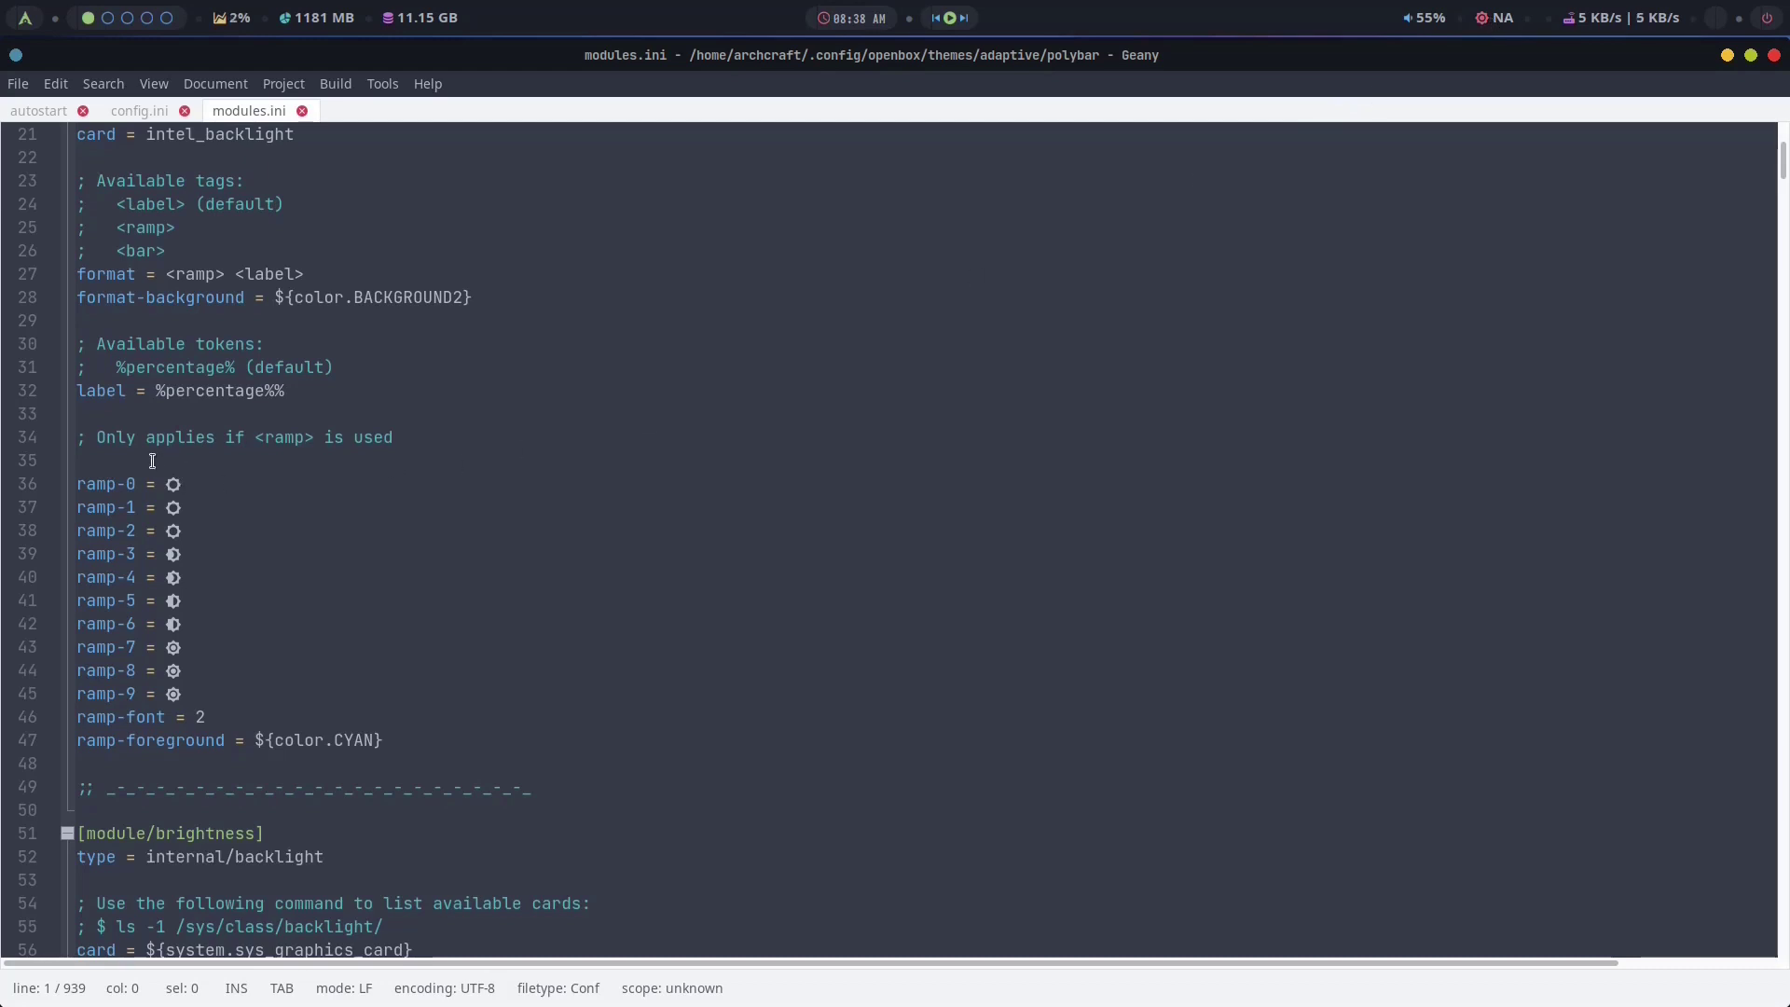
{"action": "scroll", "coordinate": [165, 405], "scroll_direction": "up", "scroll_amount": 3}
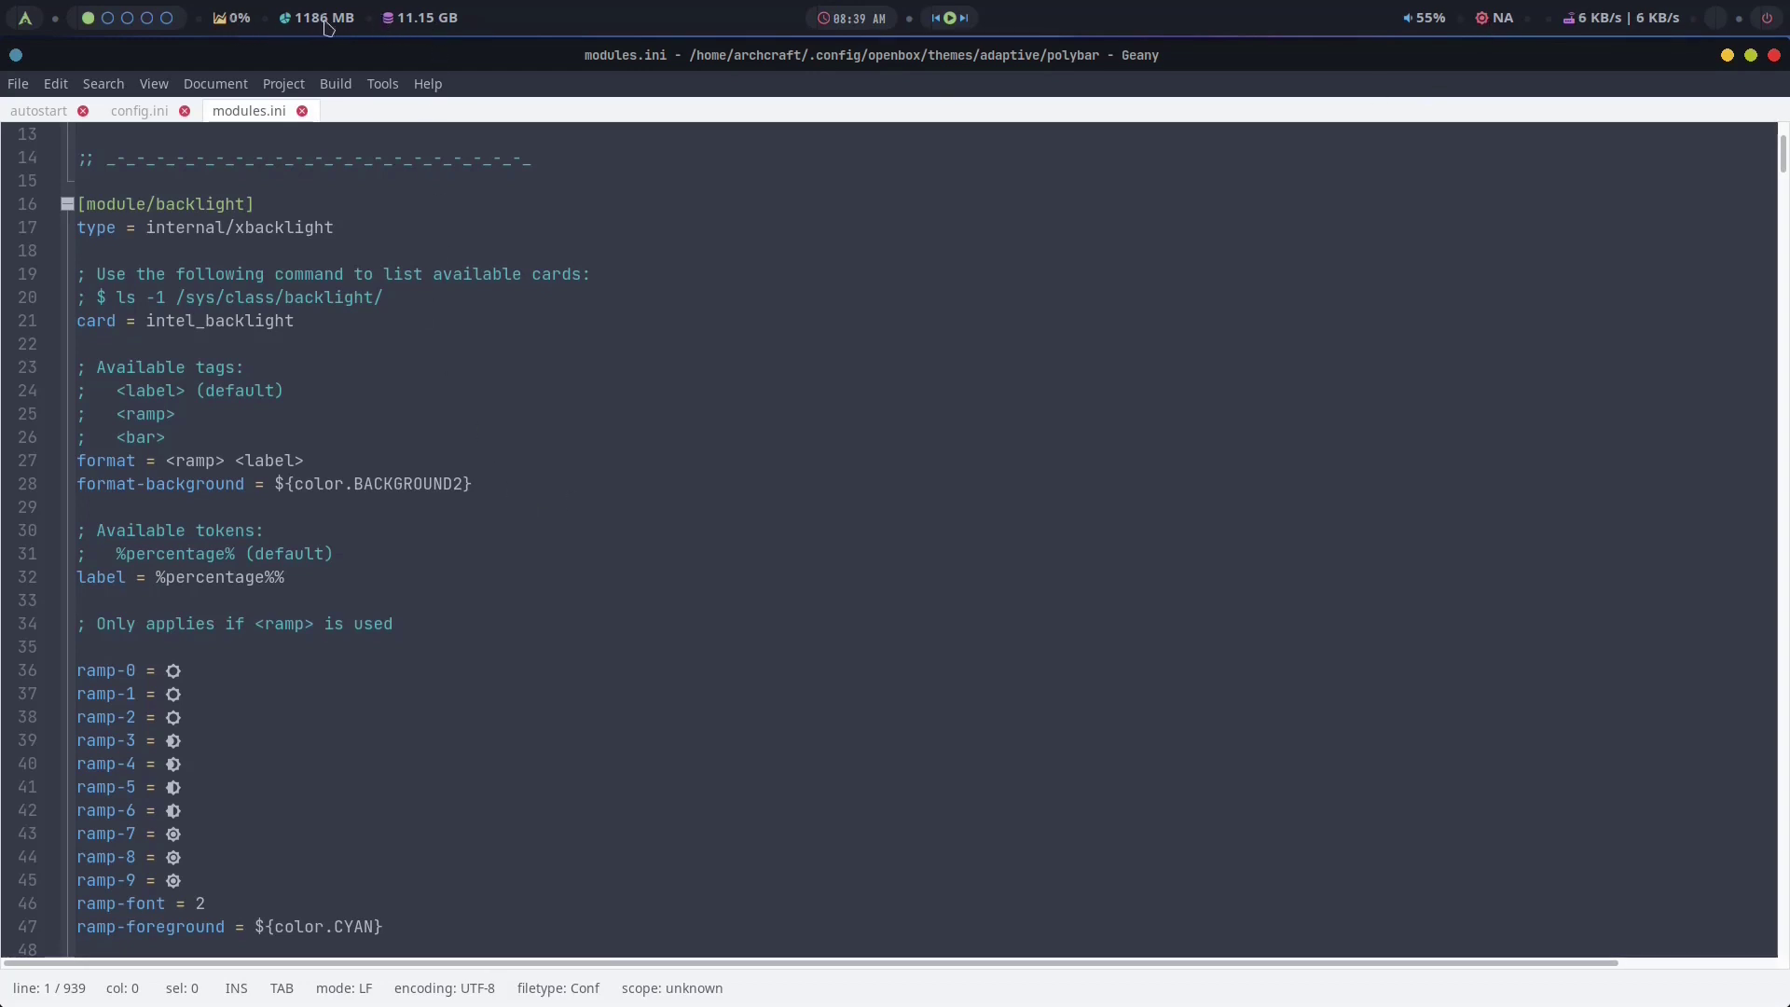
{"action": "scroll", "coordinate": [161, 428], "scroll_direction": "down", "scroll_amount": 19}
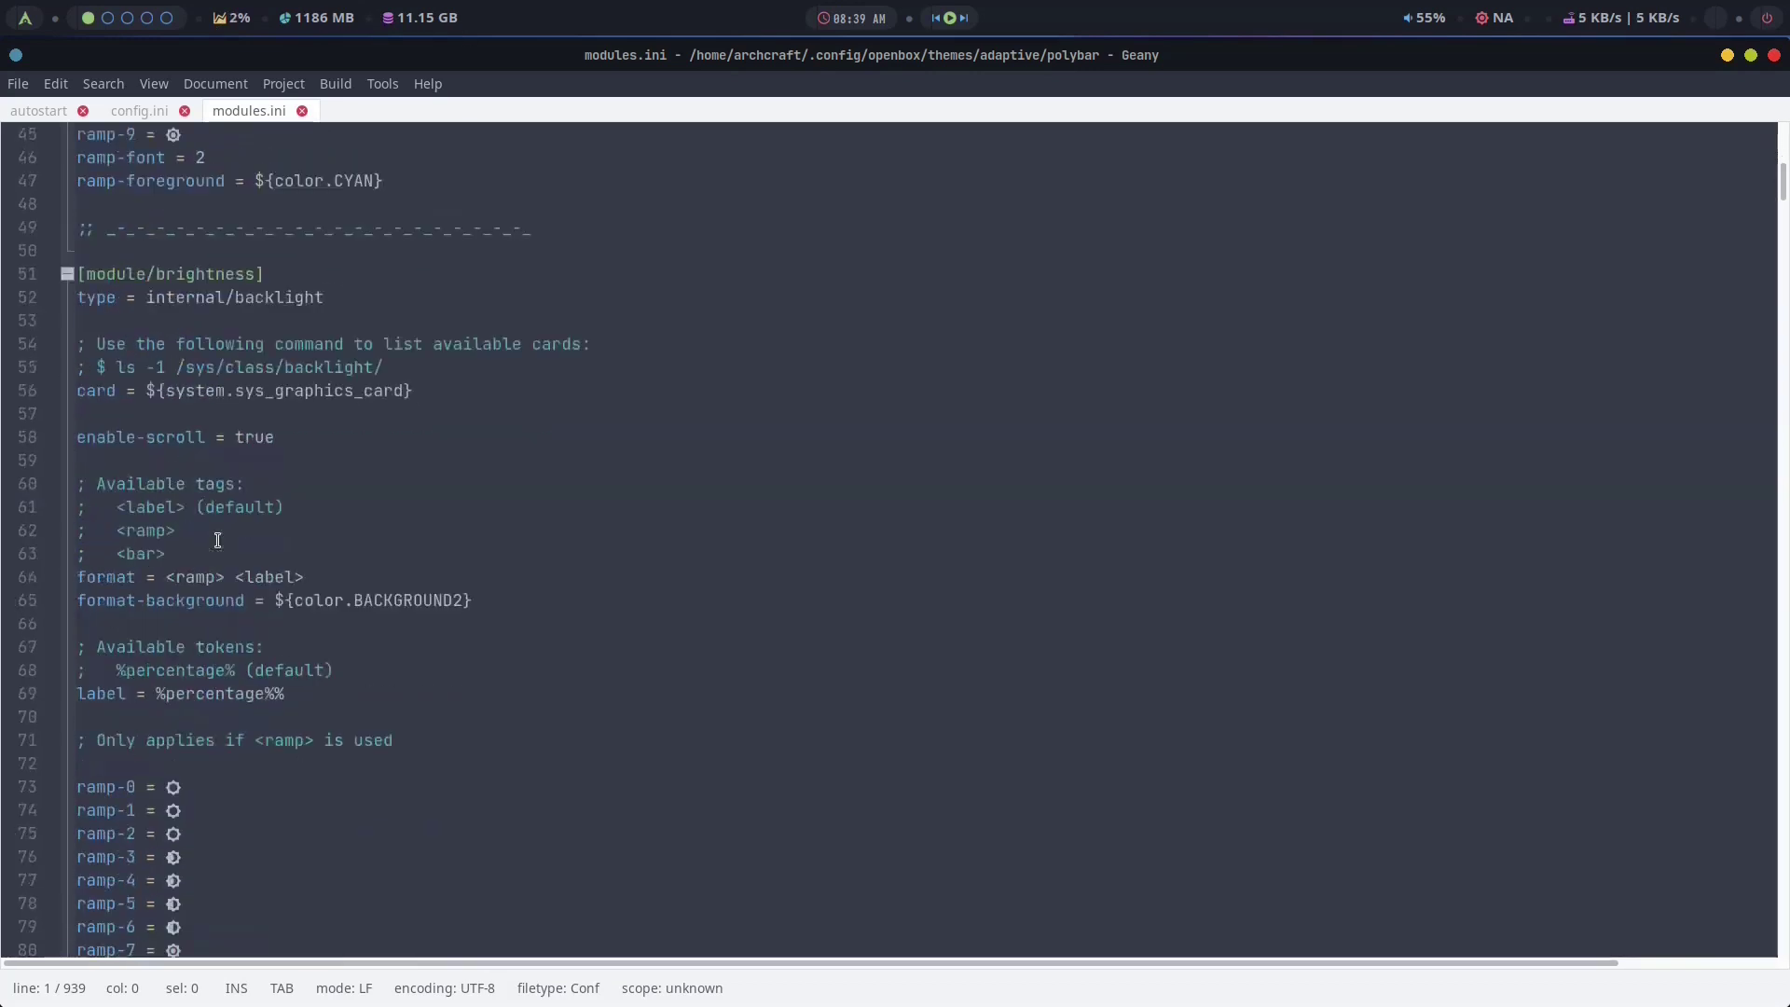
{"action": "scroll", "coordinate": [217, 548], "scroll_direction": "down", "scroll_amount": 8}
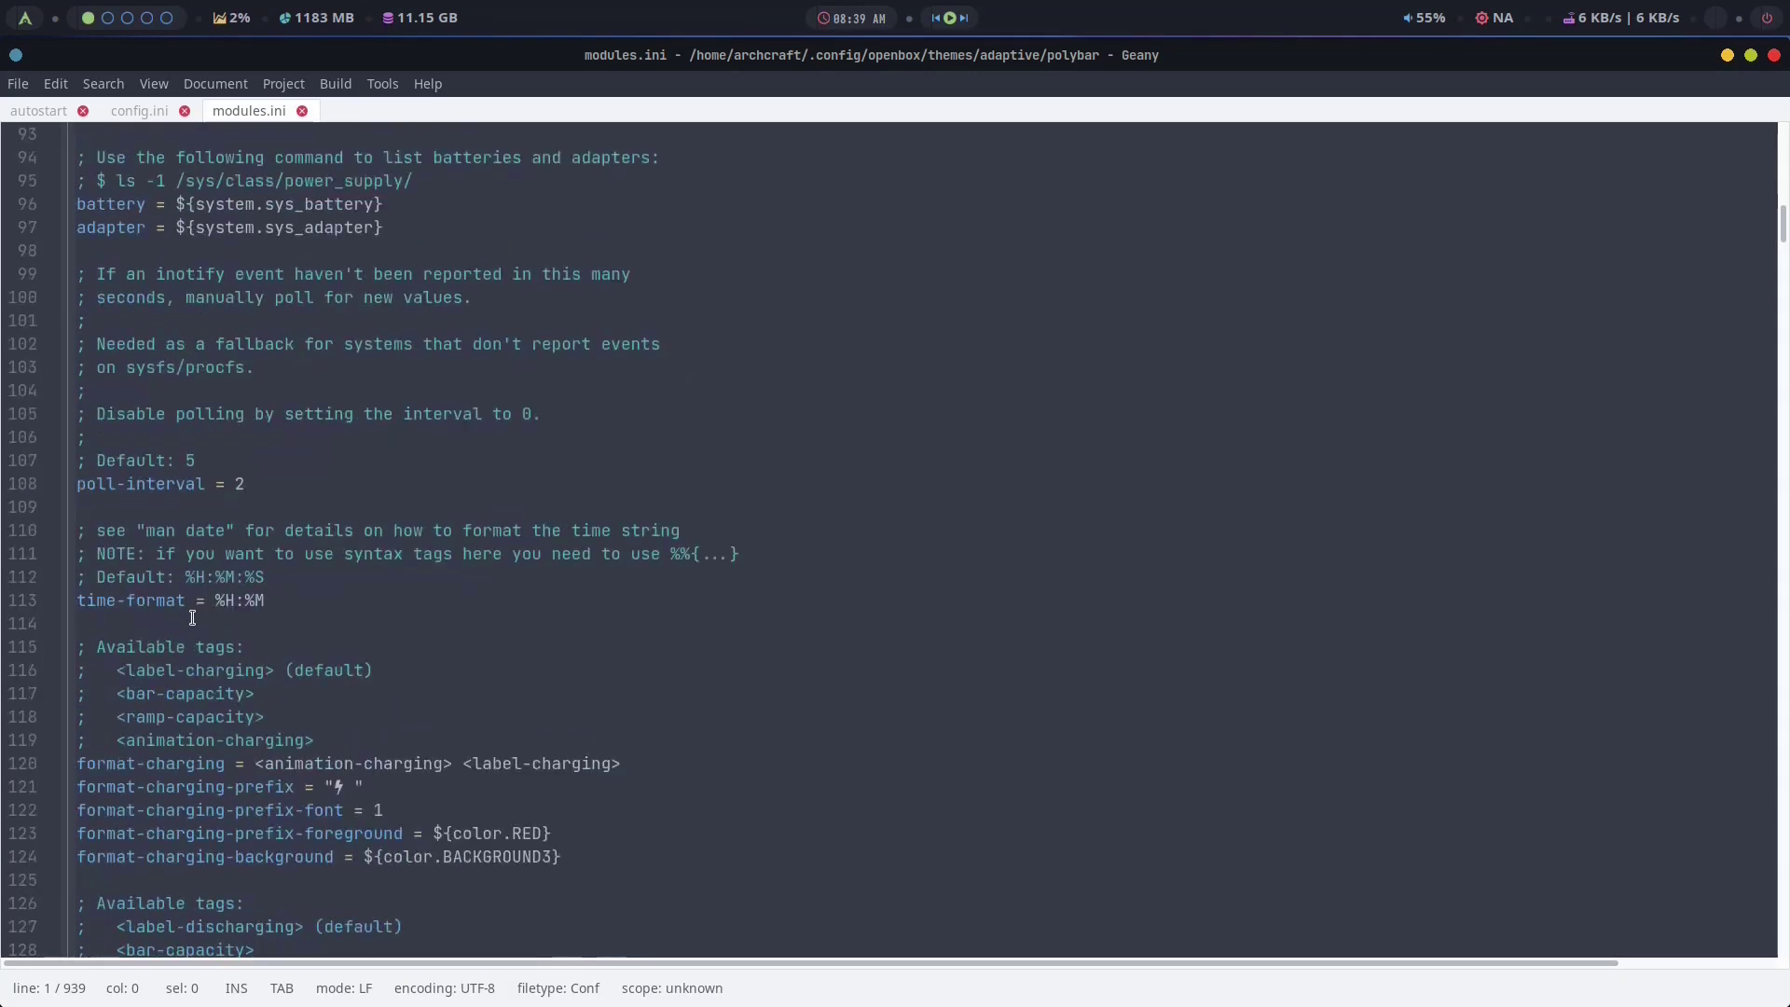
Minimize Geany, then copy modules.ini and paste a duplicate into the polybar folder.
{"action": "left_click", "coordinate": [1727, 55]}
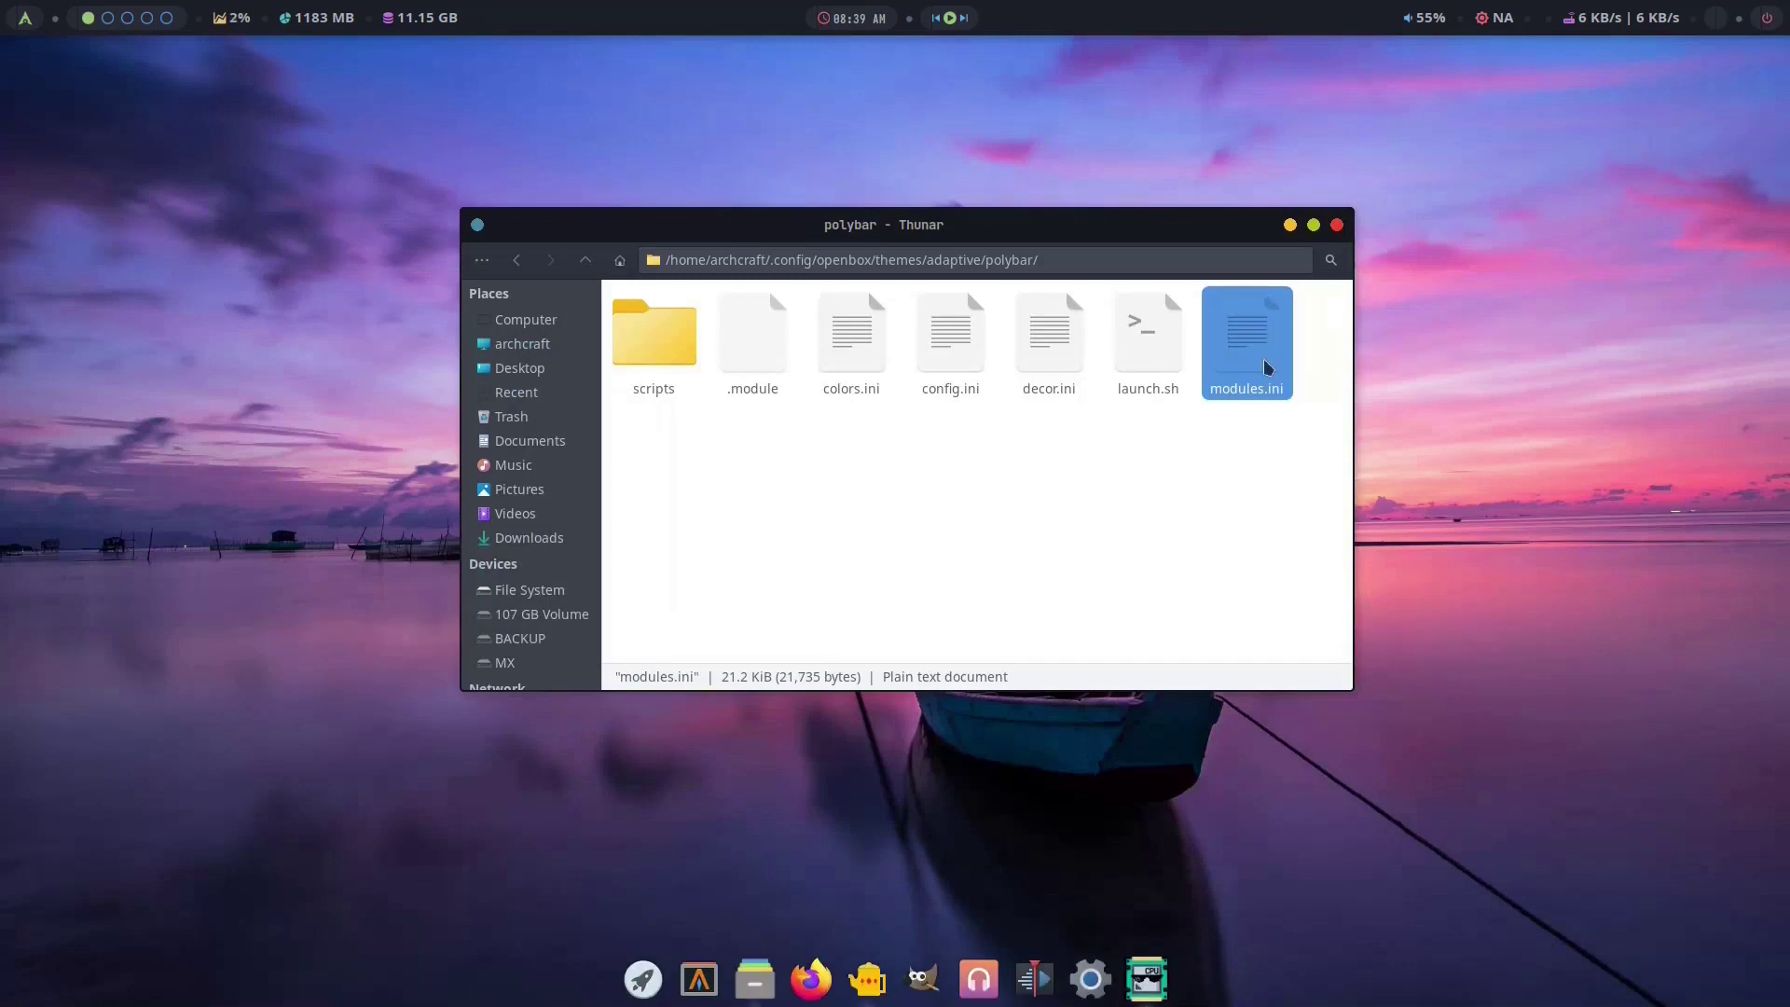
{"action": "right_click", "coordinate": [1245, 359]}
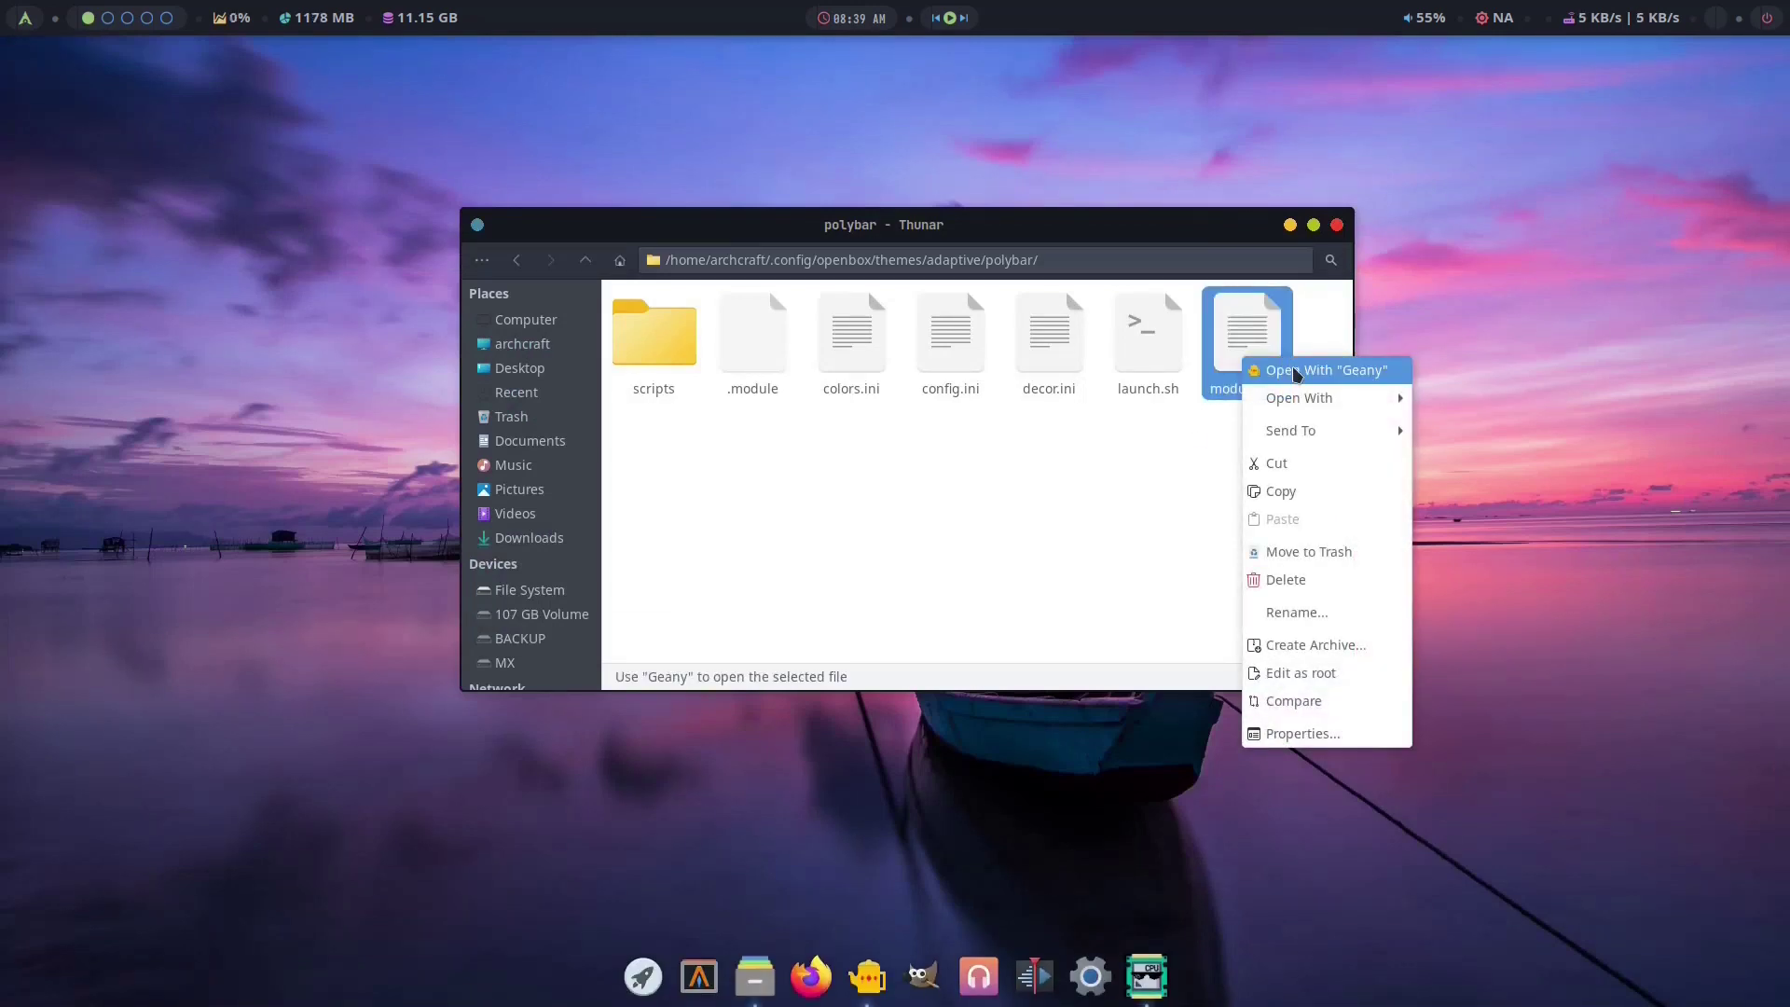
{"action": "left_click", "coordinate": [1167, 439]}
{"action": "right_click", "coordinate": [1248, 333]}
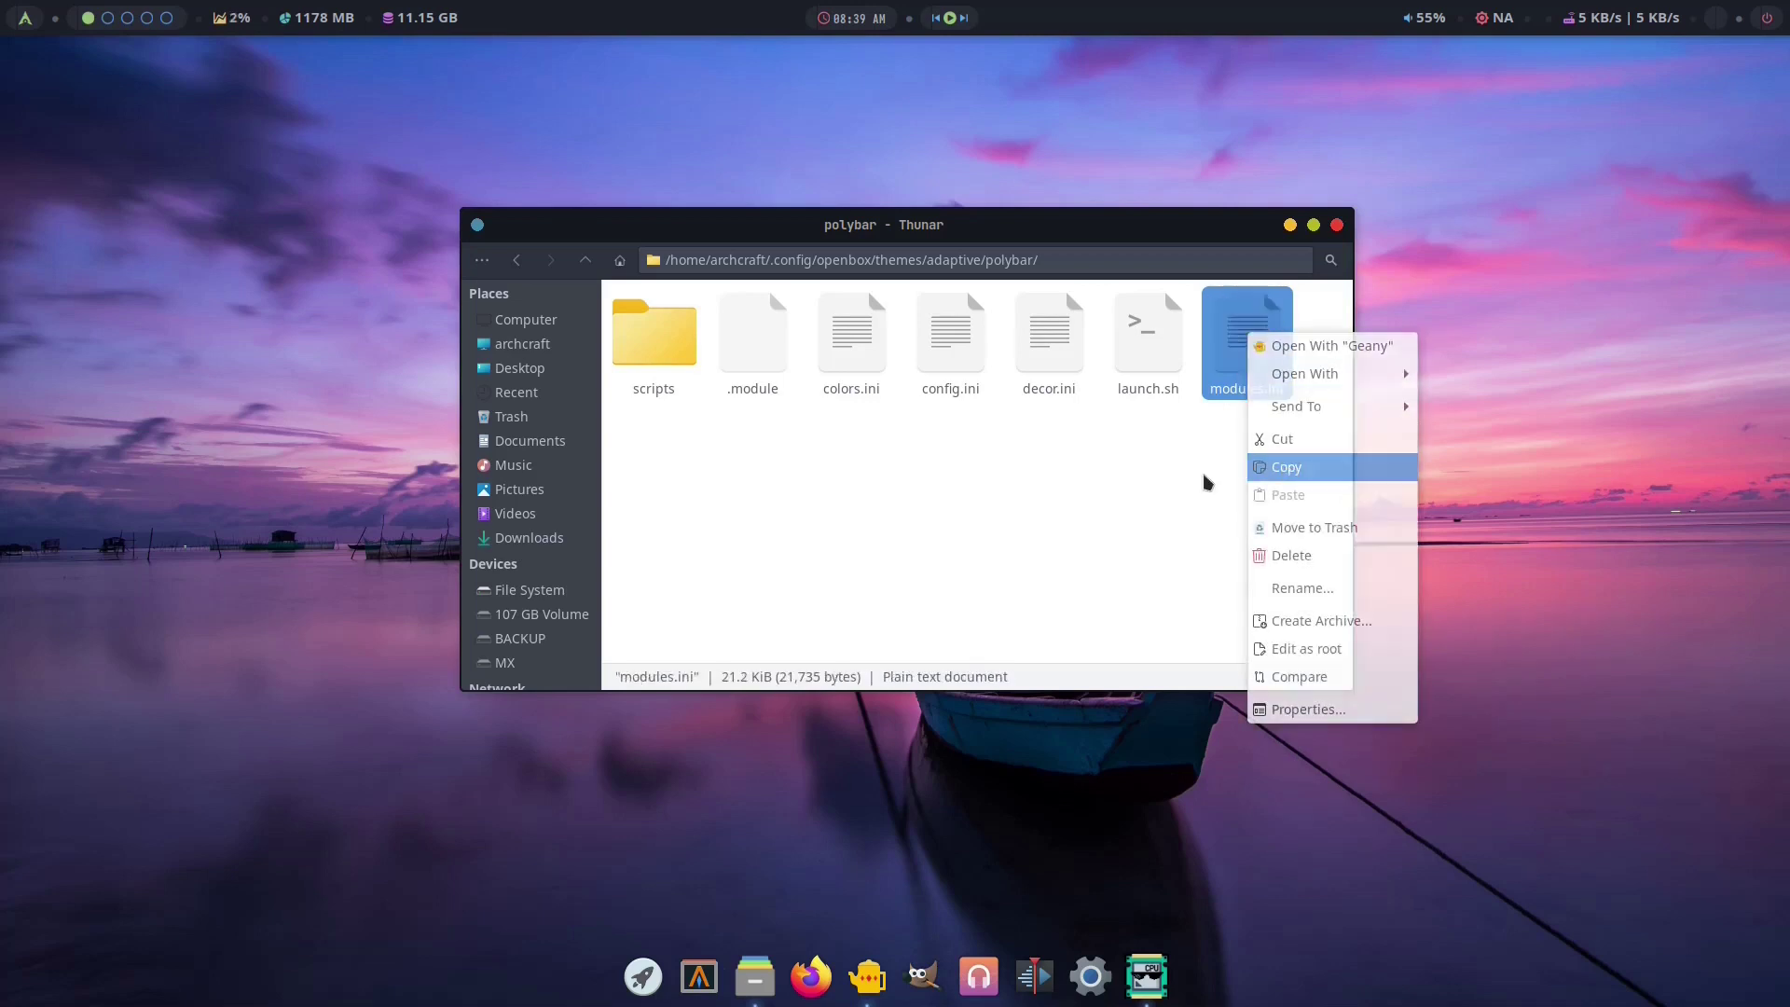
{"action": "right_click", "coordinate": [1130, 479]}
{"action": "left_click", "coordinate": [1156, 554]}
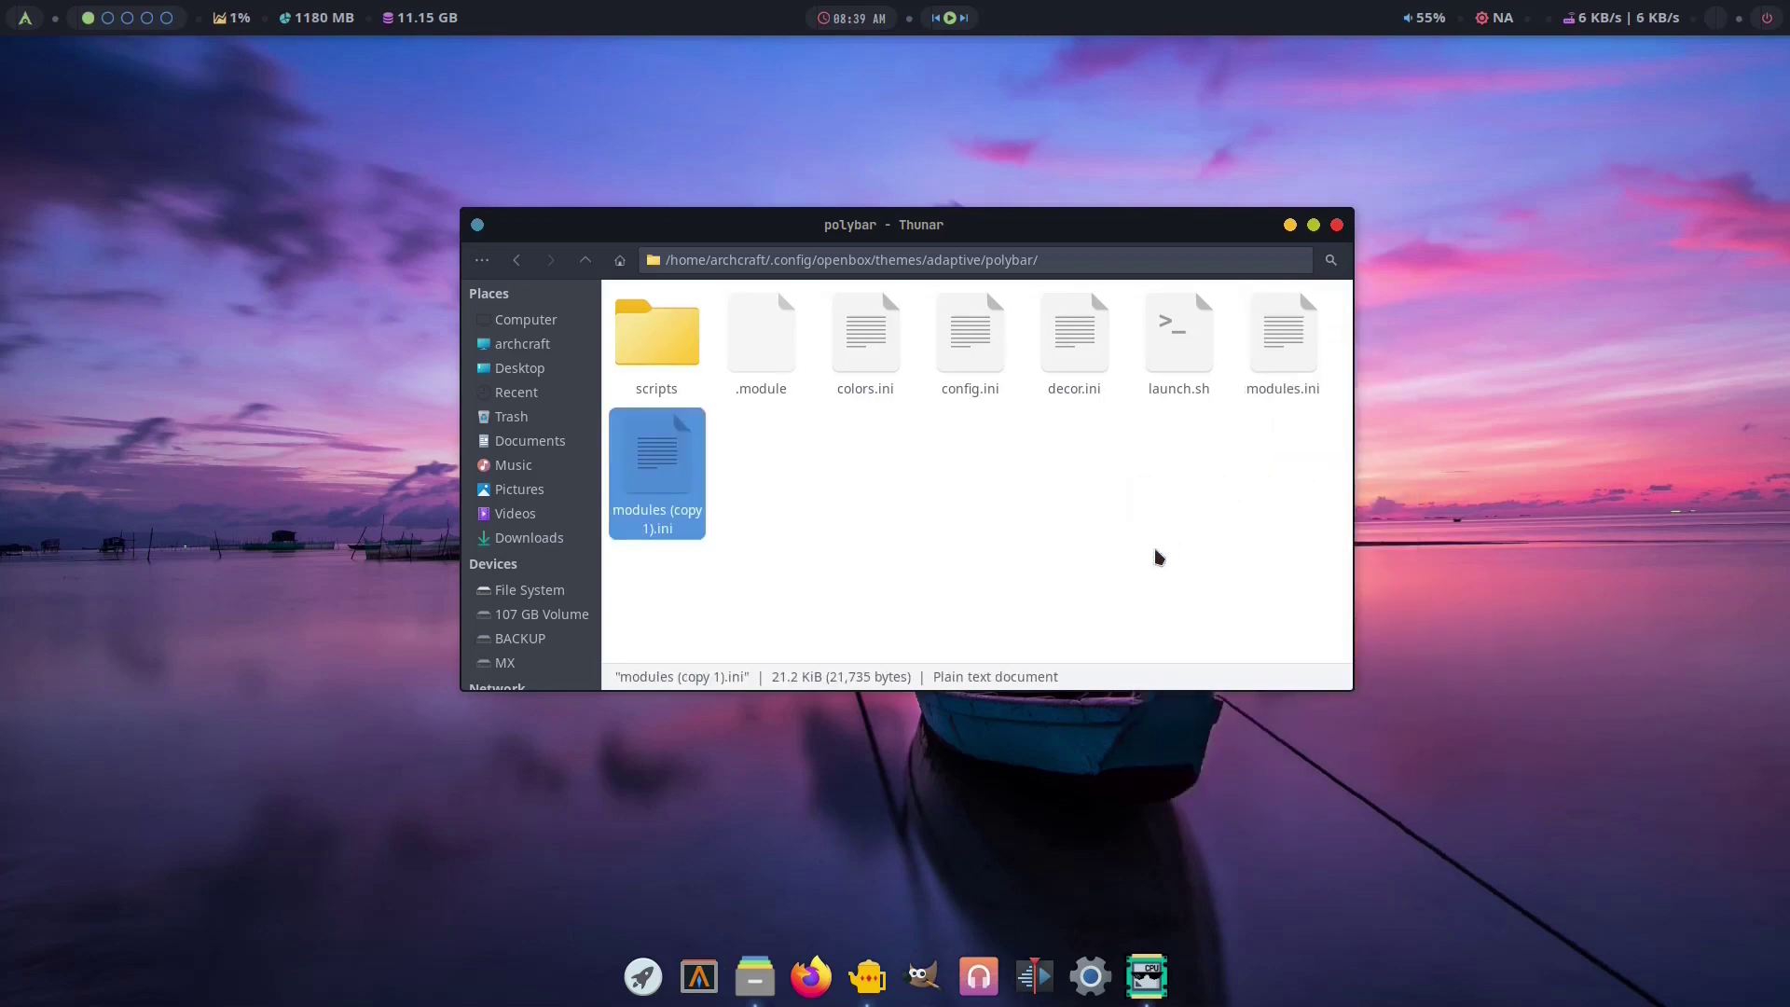
Rename the pasted copy to modules-bak.ini and deselect it.
{"action": "key", "text": "F2"}
{"action": "key", "text": "Home"}
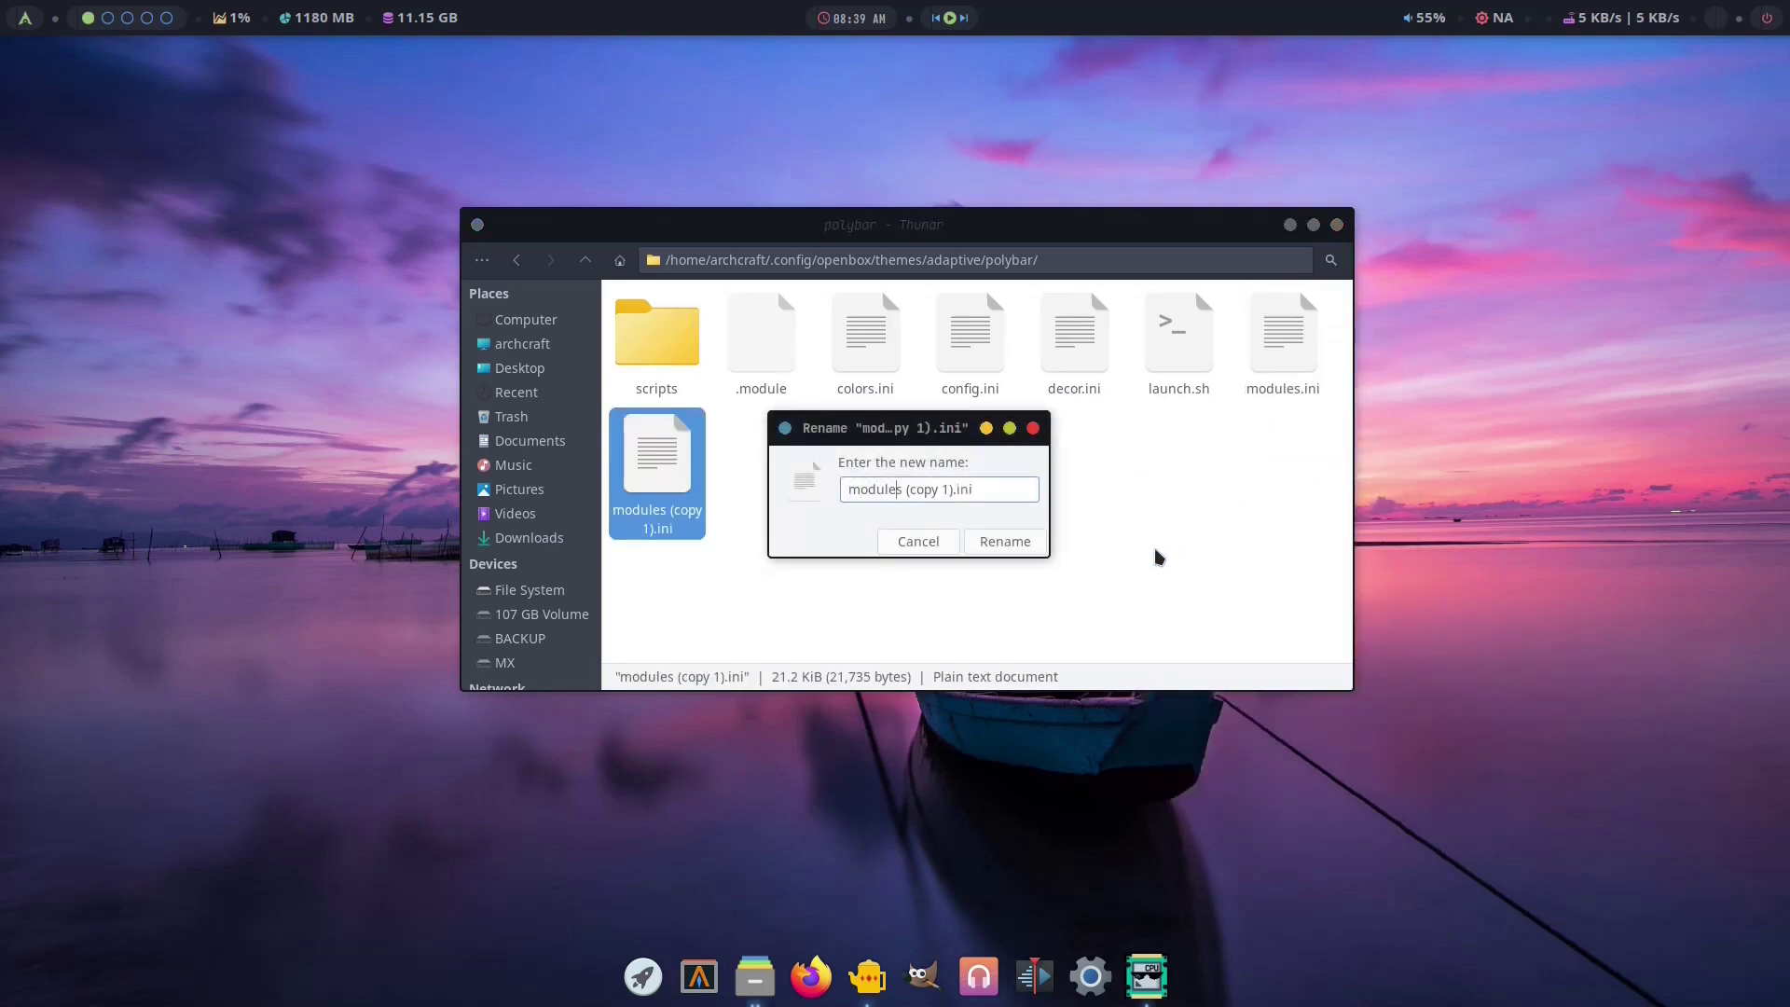
{"action": "key", "text": "shift+Right"}
{"action": "key", "text": "shift+Right"}
{"action": "key", "text": "shift+Right"}
{"action": "key", "text": "shift+Right"}
{"action": "key", "text": "shift+Right"}
{"action": "key", "text": "shift+Right"}
{"action": "key", "text": "shift+Right"}
{"action": "key", "text": "shift+Right"}
{"action": "key", "text": "shift+Right"}
{"action": "type", "text": "-bak"}
{"action": "key", "text": "Return"}
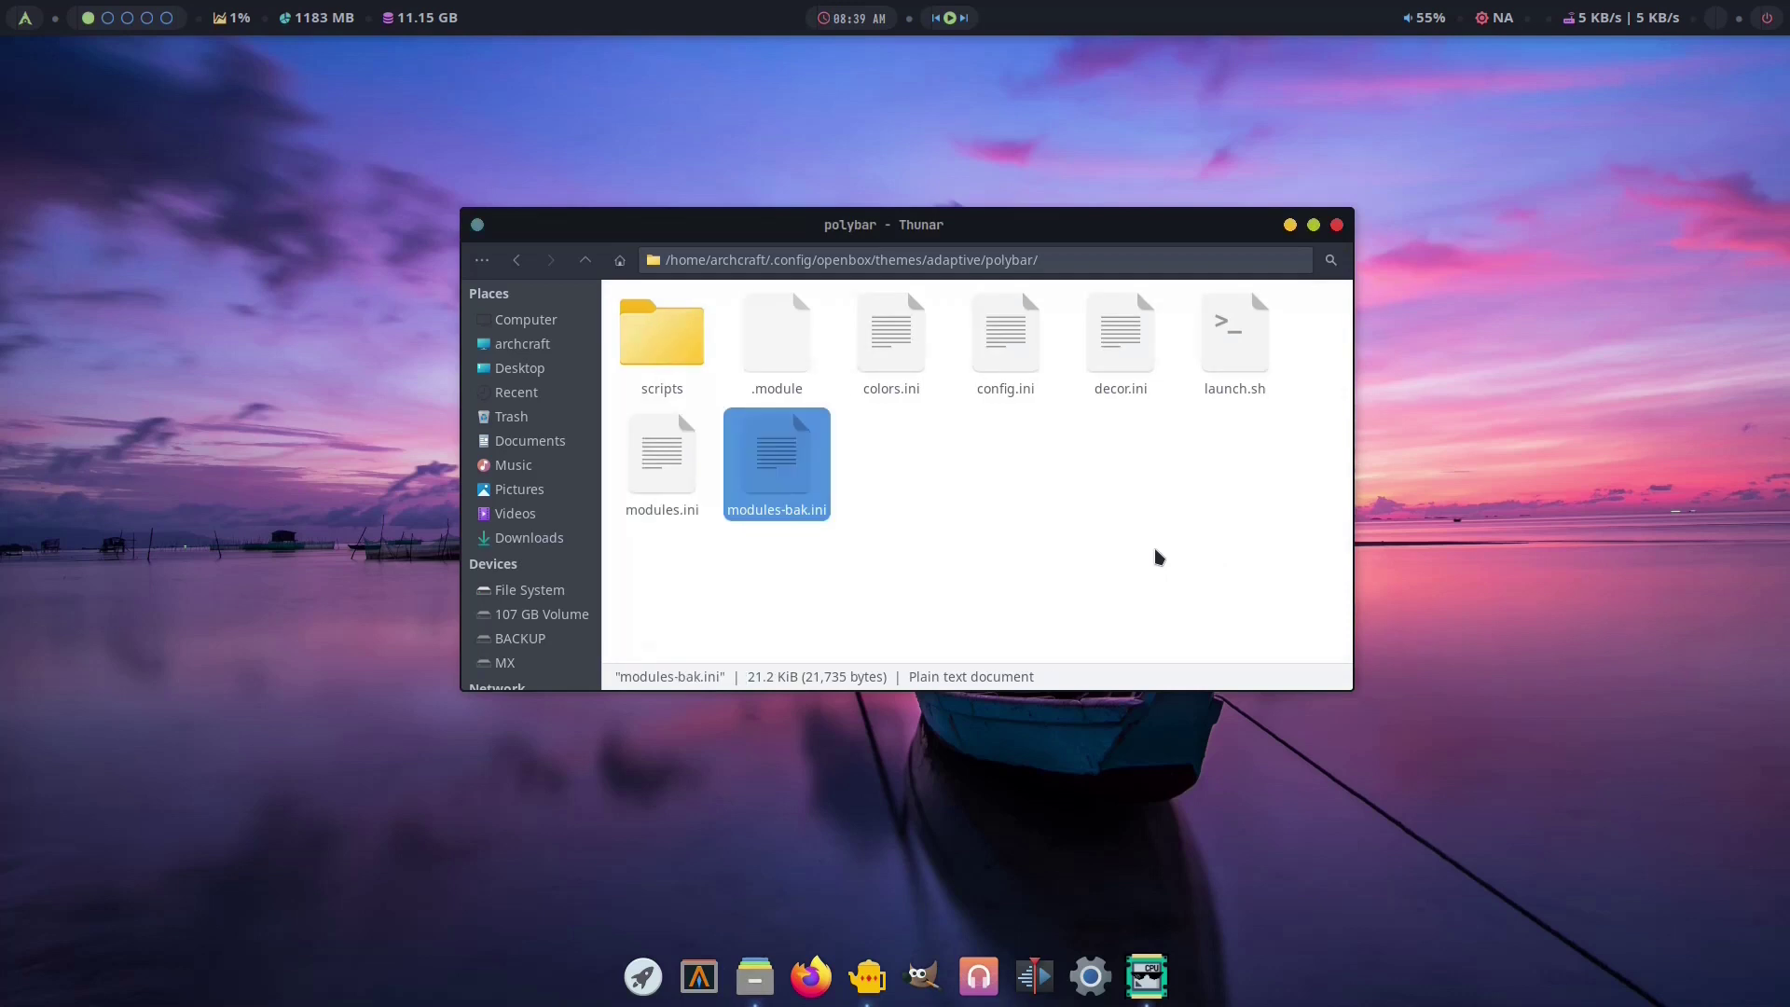
{"action": "left_click", "coordinate": [1119, 530]}
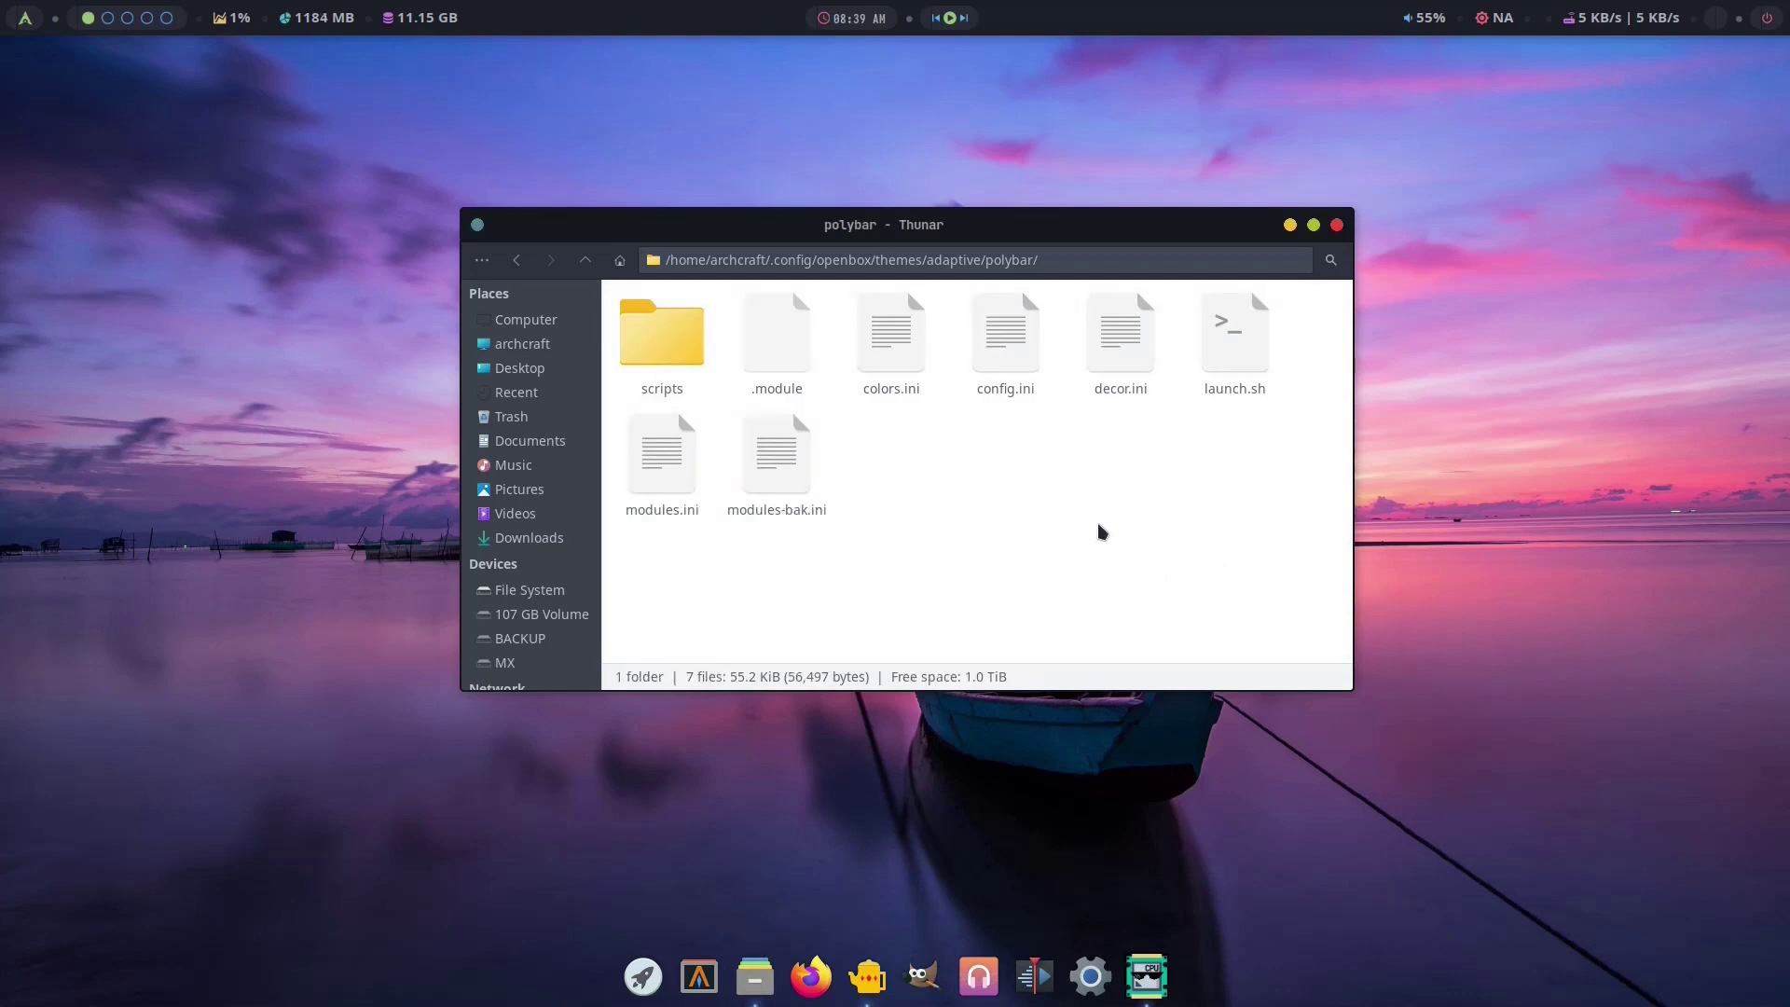
Reopen modules.ini in Geany, scroll through it, then close Geany and the Thunar window.
{"action": "right_click", "coordinate": [673, 479]}
{"action": "left_click", "coordinate": [737, 489]}
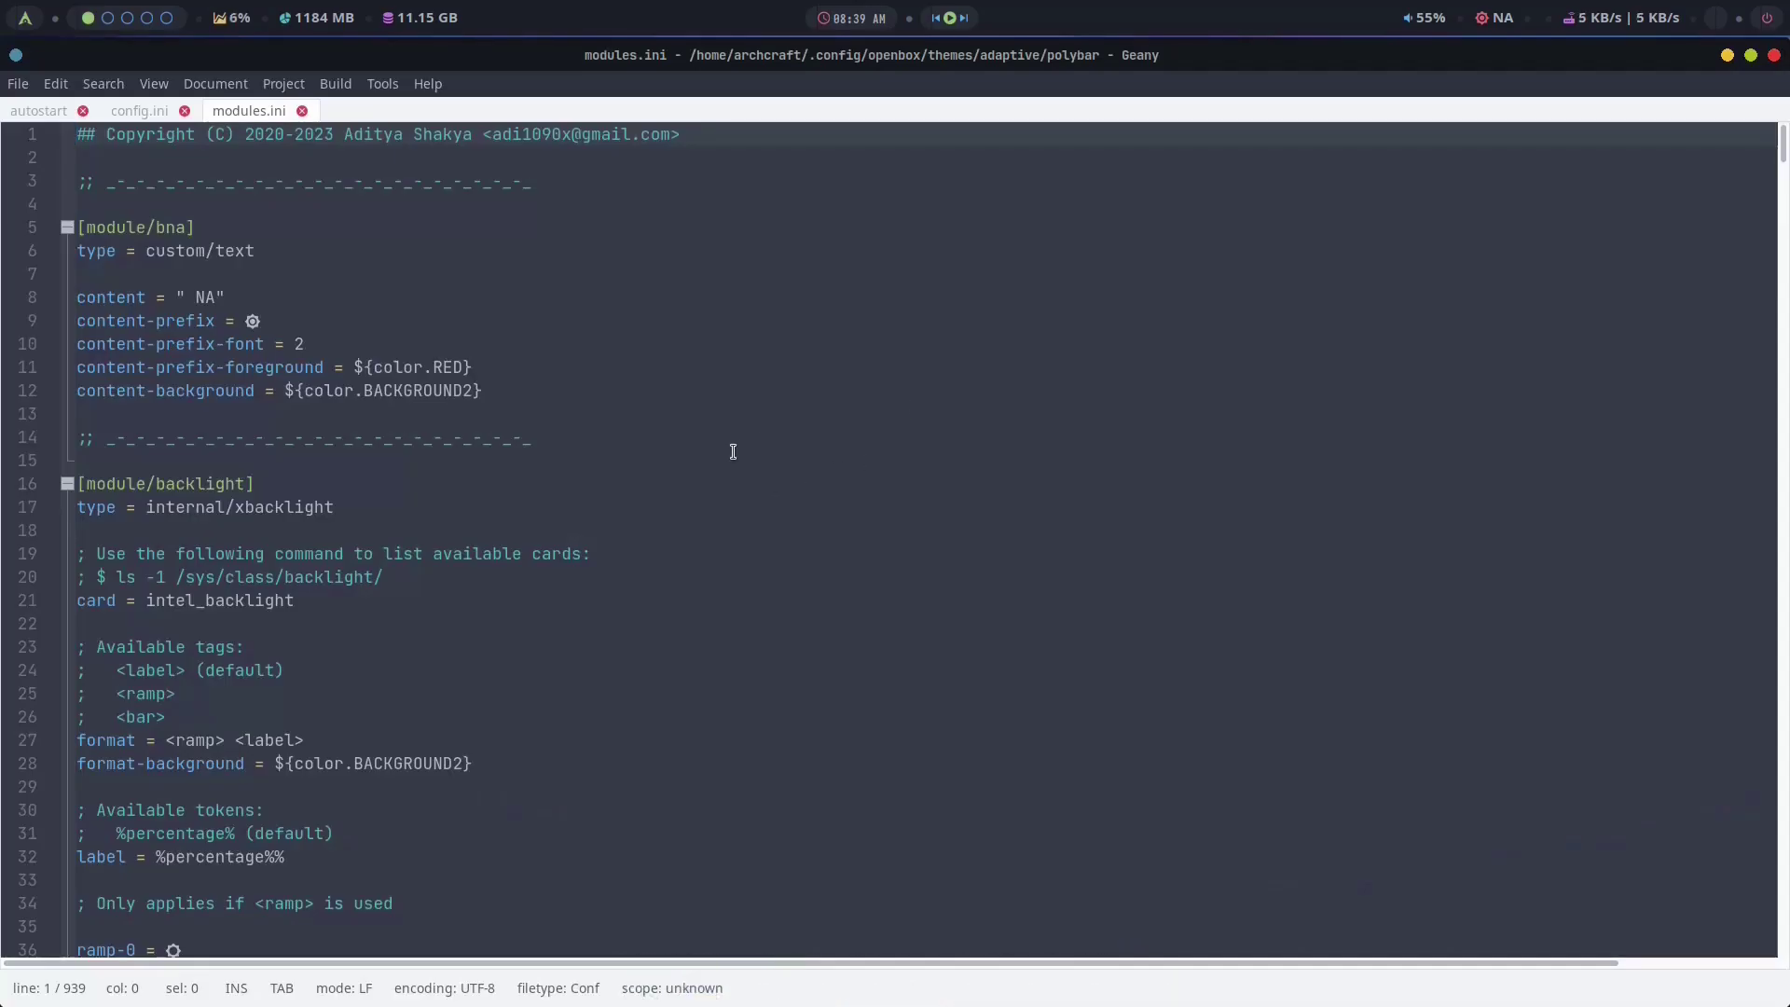
{"action": "scroll", "coordinate": [610, 487], "scroll_direction": "down", "scroll_amount": 7}
{"action": "scroll", "coordinate": [611, 487], "scroll_direction": "down", "scroll_amount": 20}
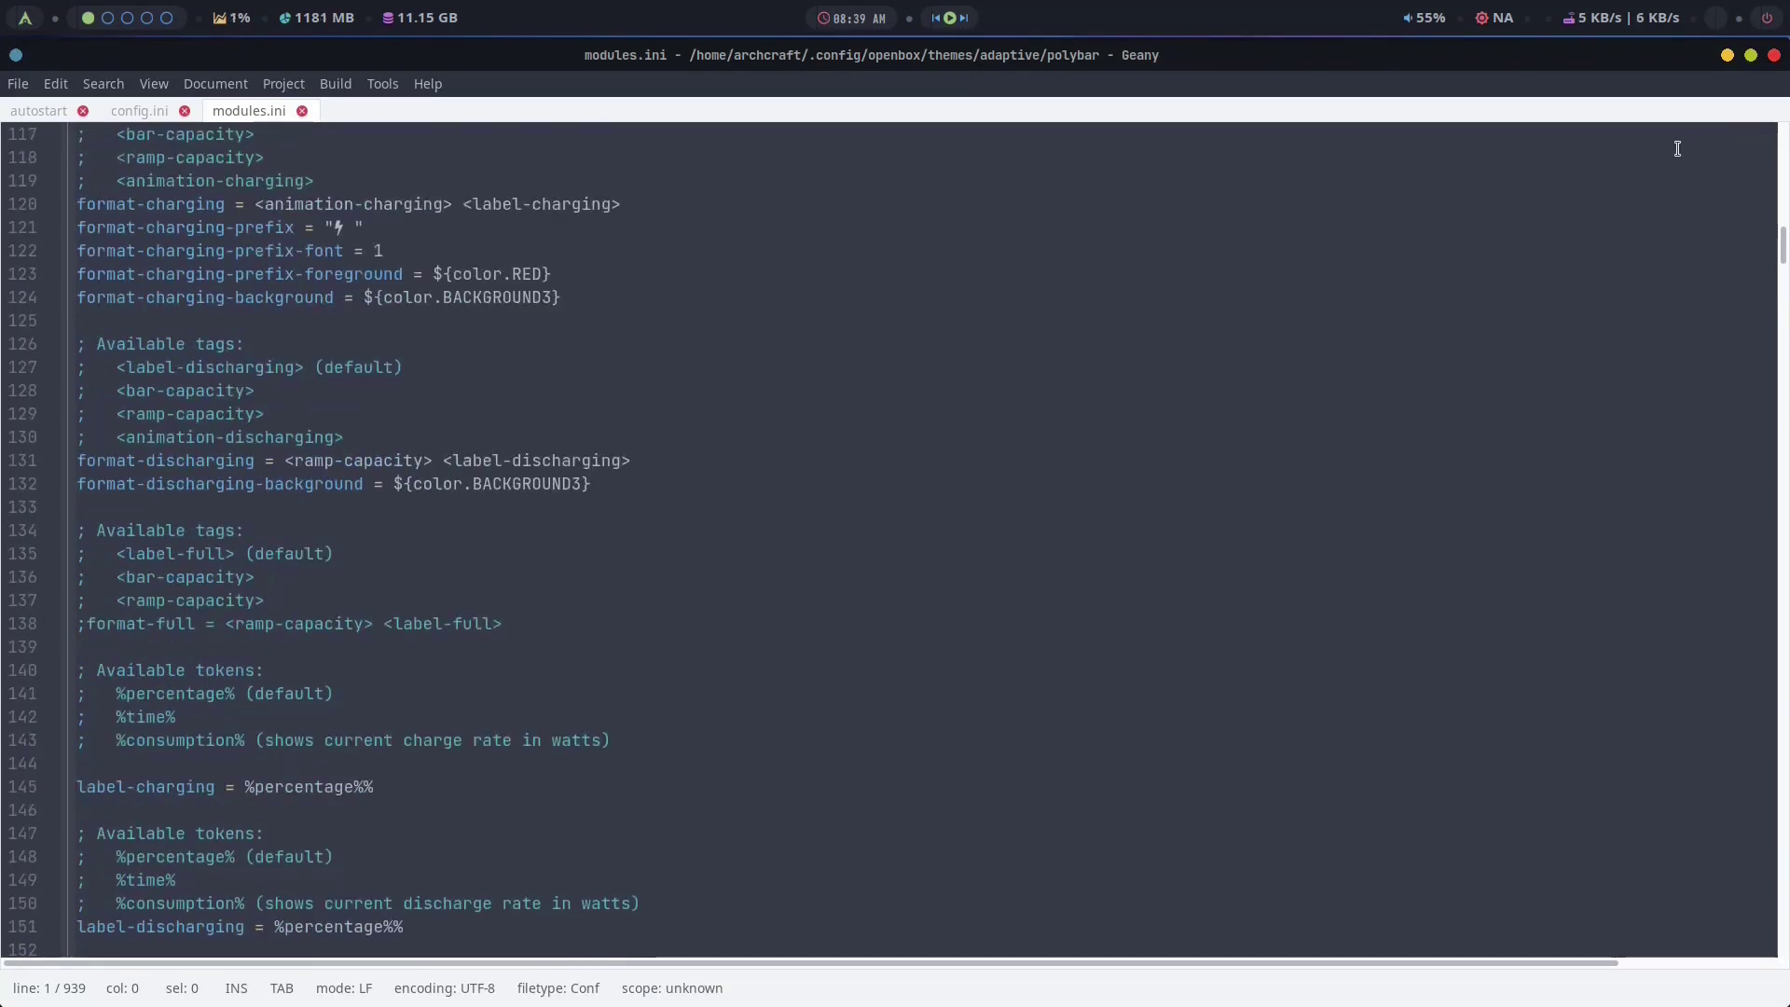
{"action": "left_click", "coordinate": [1774, 55]}
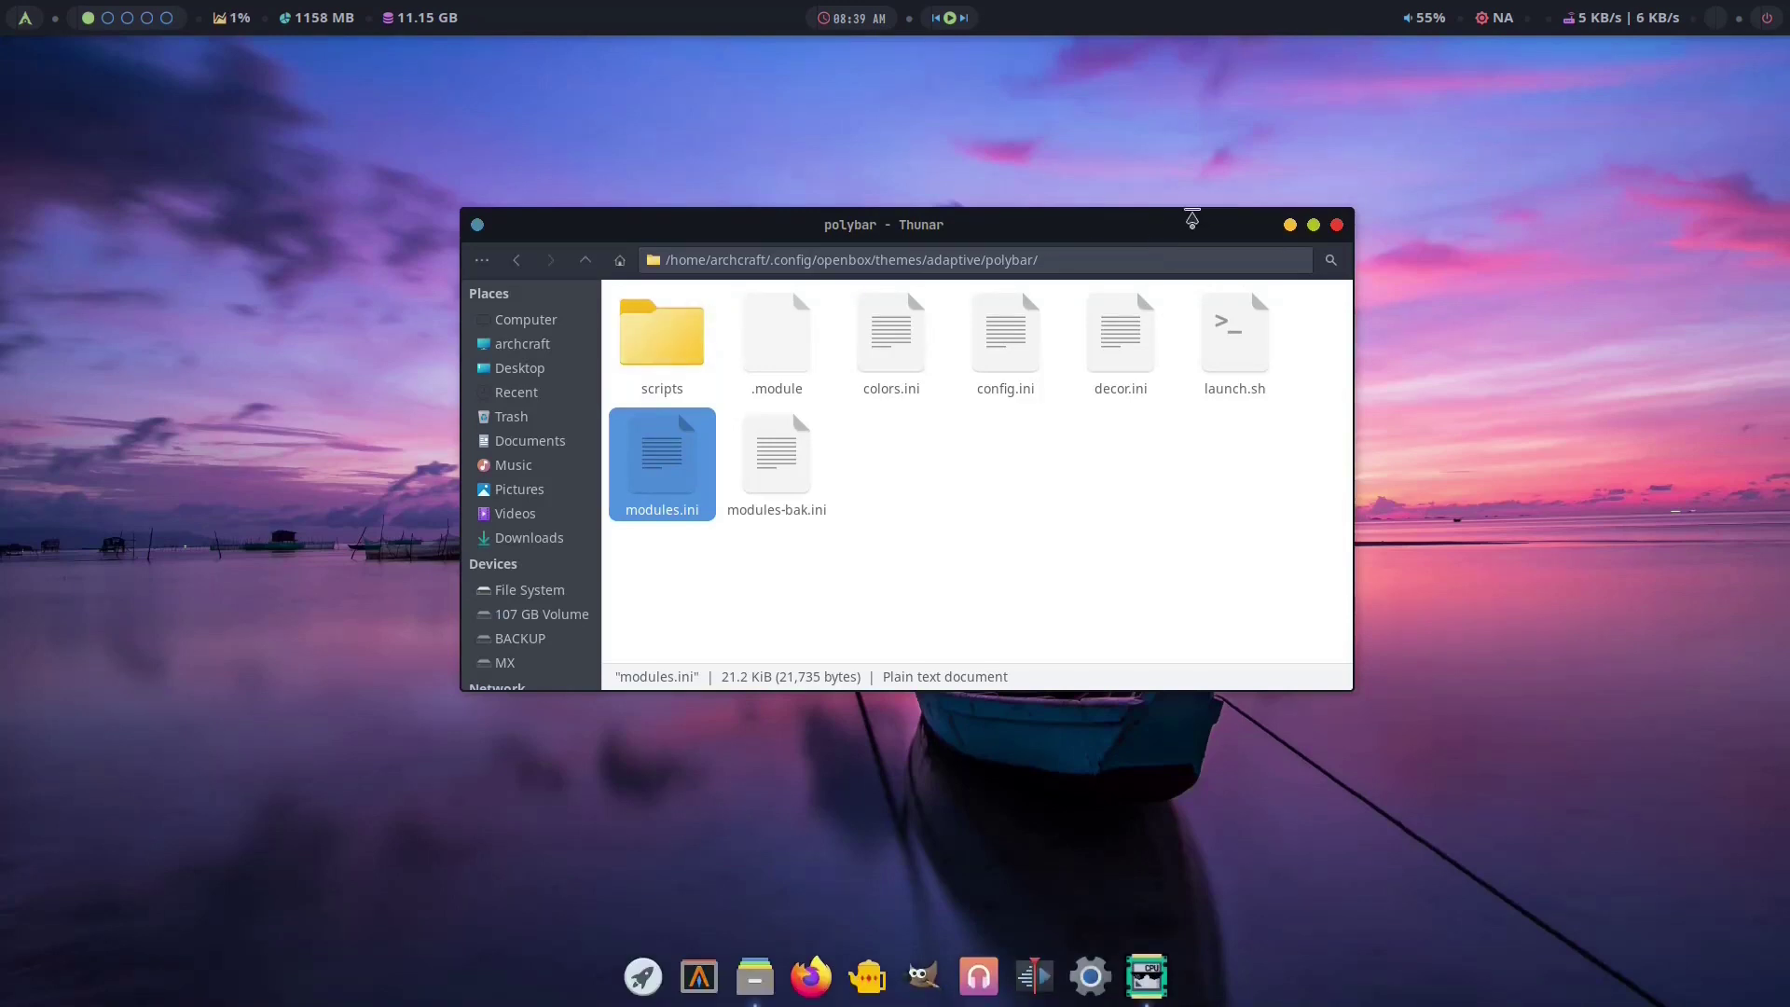
{"action": "left_click", "coordinate": [1066, 192]}
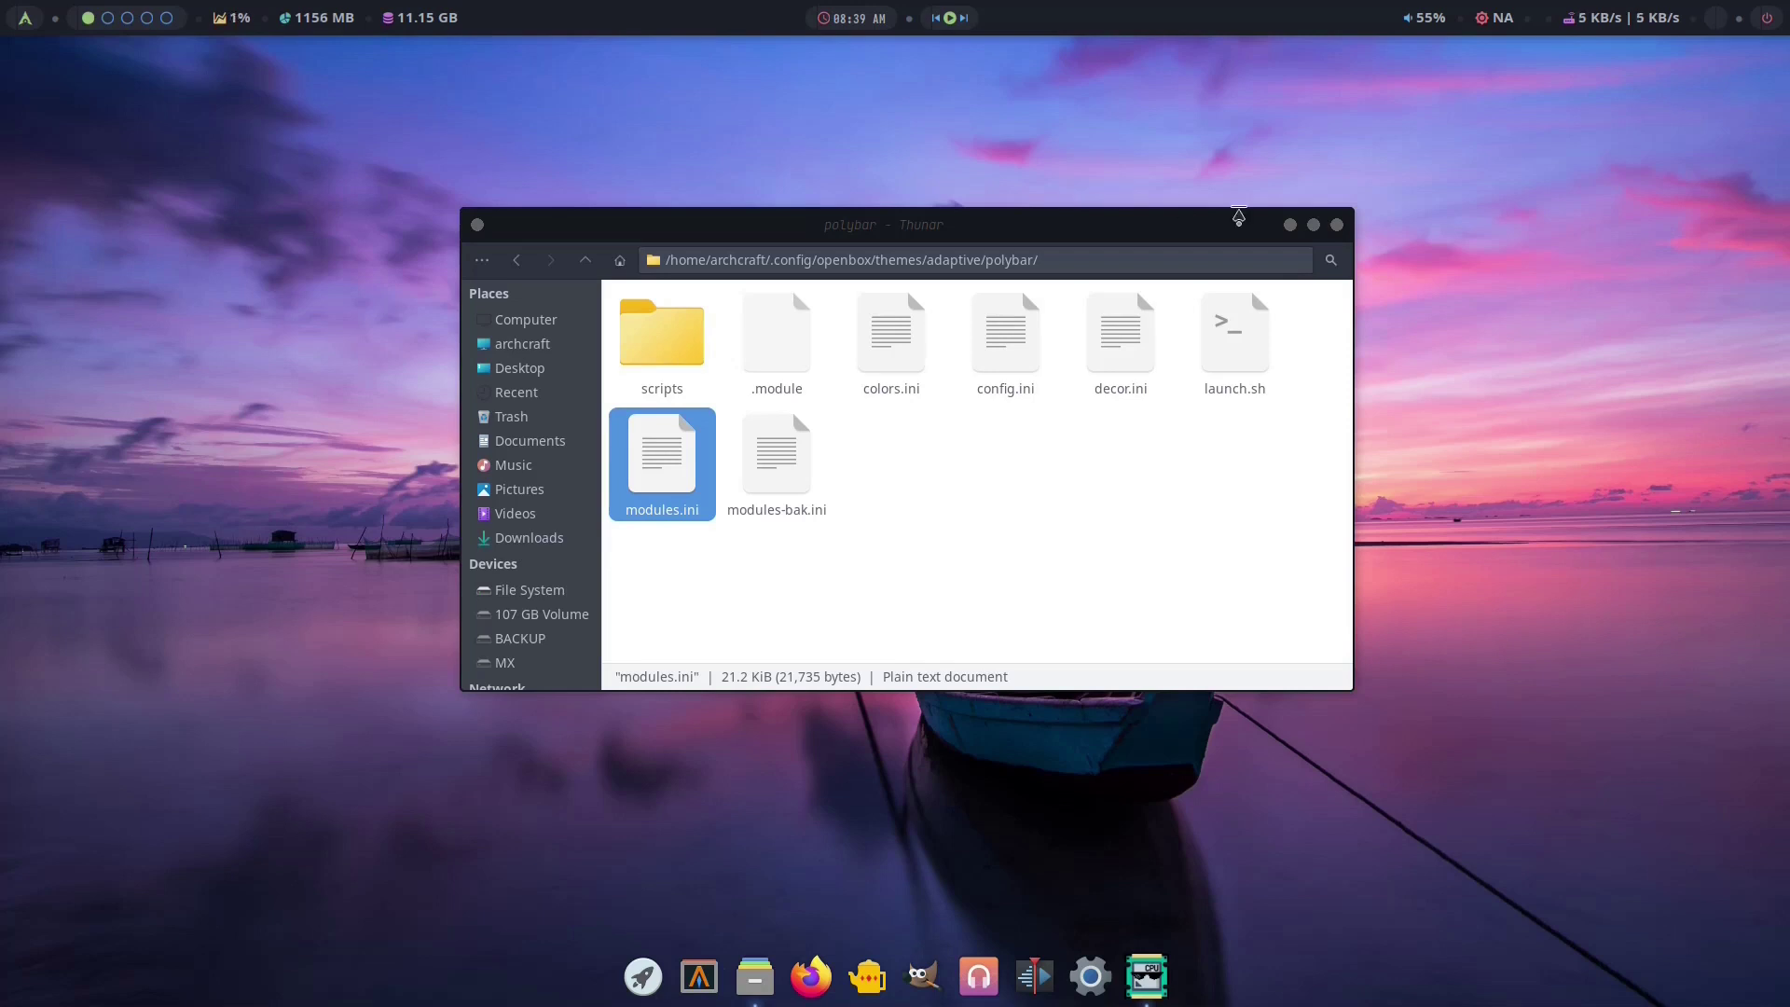
{"action": "left_click", "coordinate": [1338, 227]}
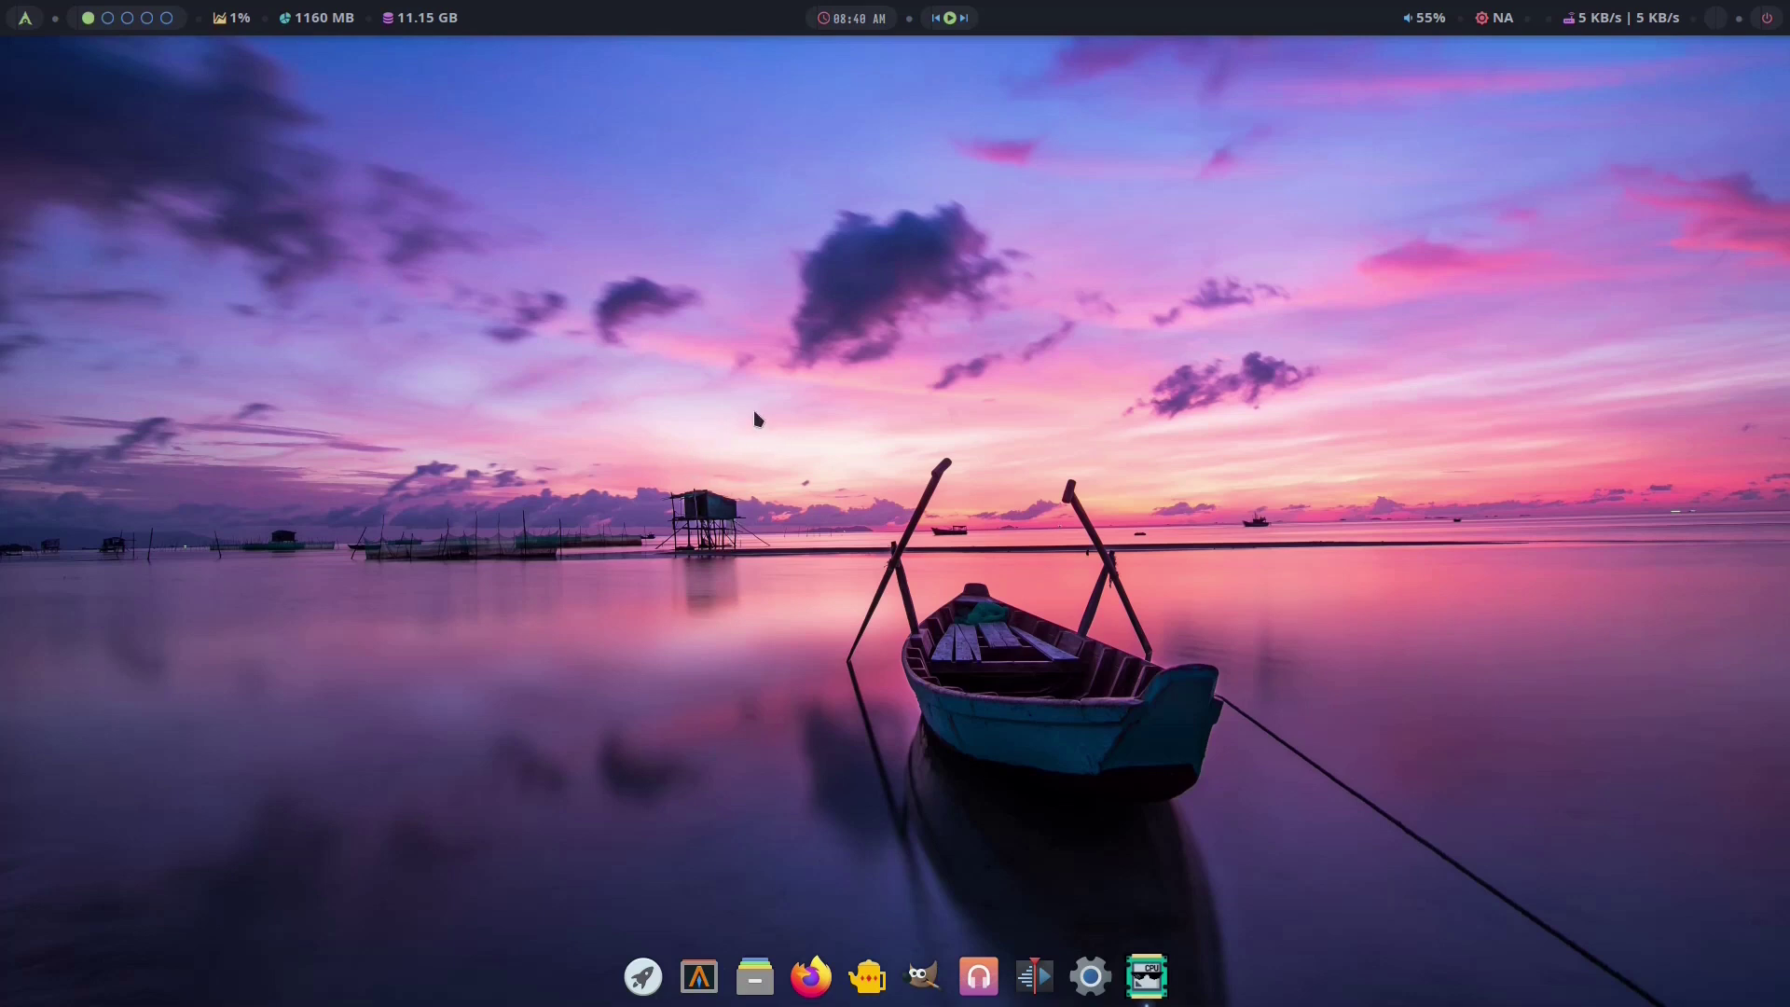
{"action": "right_click", "coordinate": [705, 424]}
{"action": "left_click", "coordinate": [622, 280]}
{"action": "right_click", "coordinate": [622, 279]}
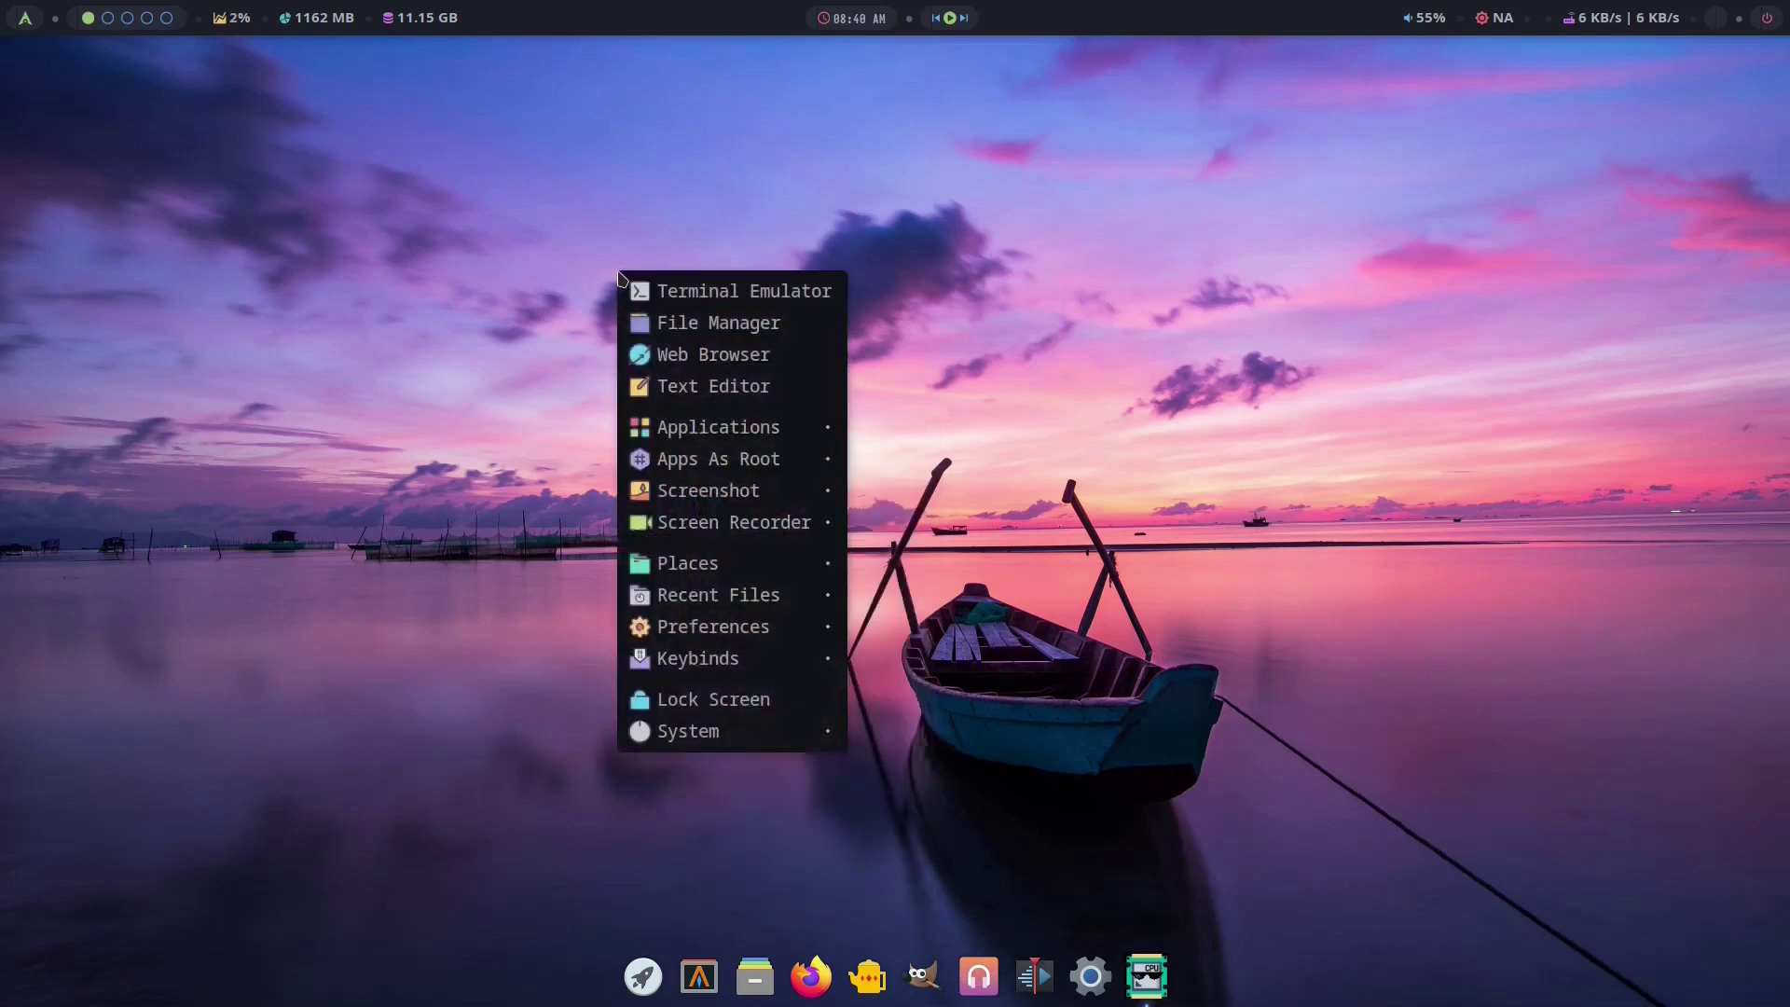
{"action": "left_click", "coordinate": [464, 322]}
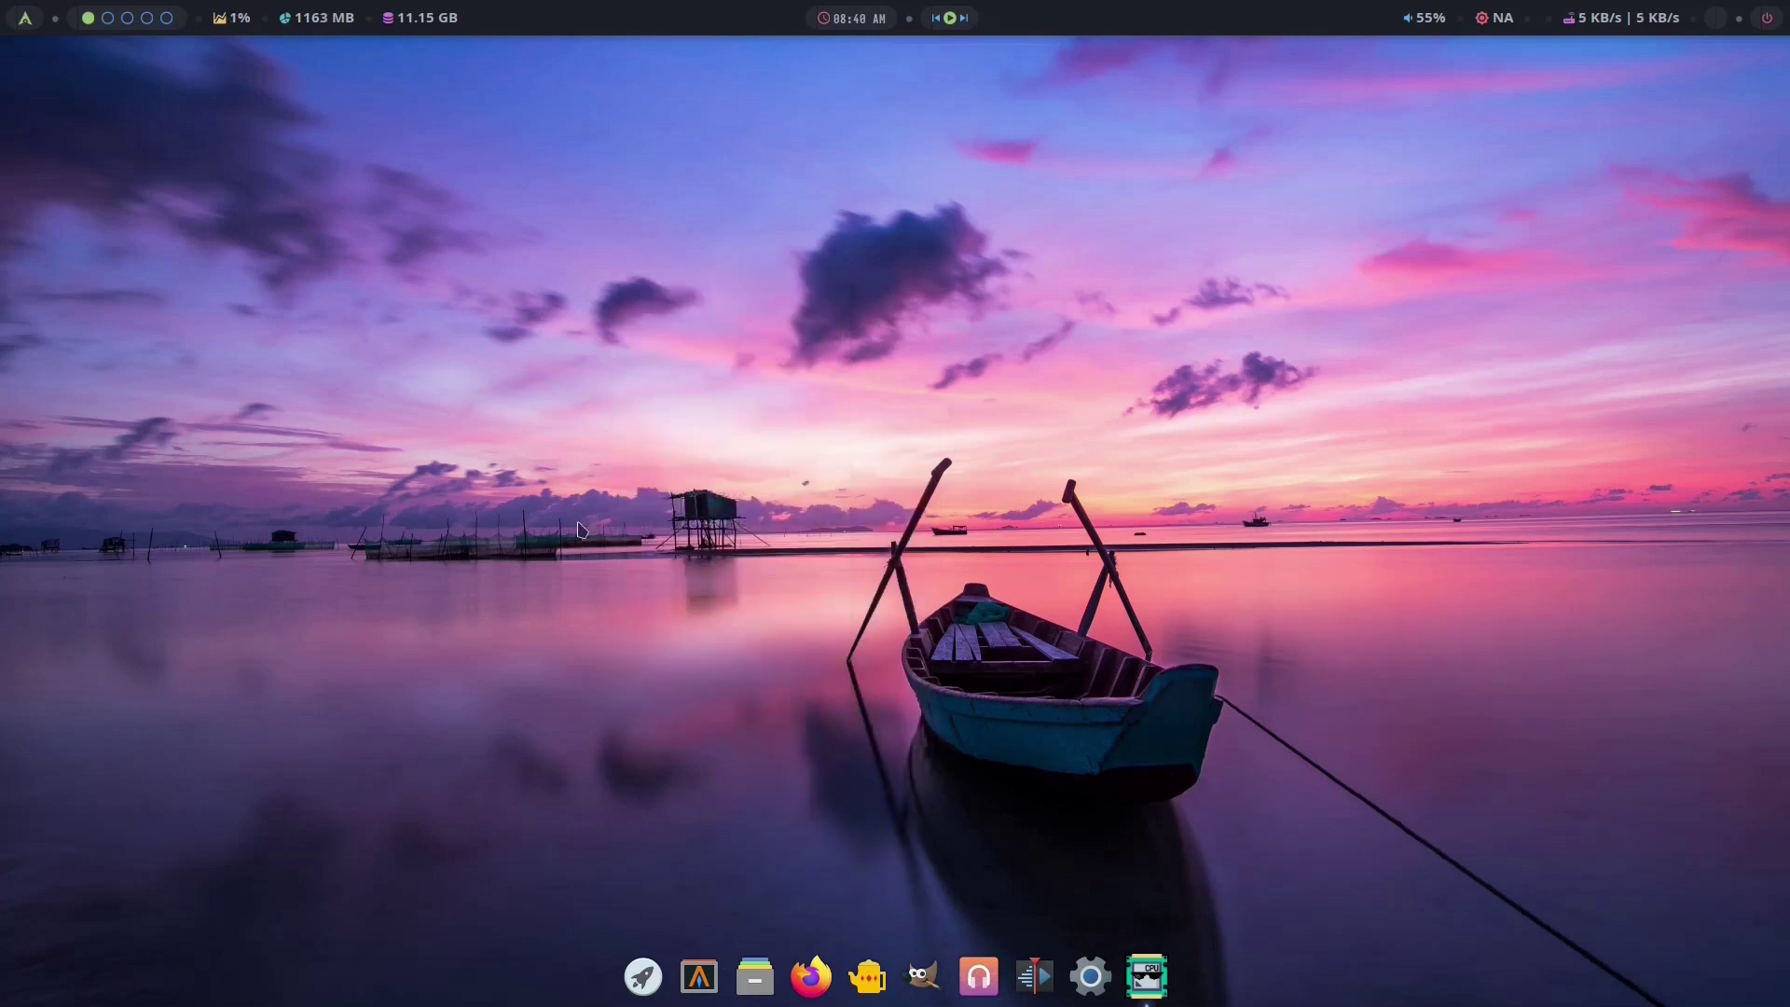